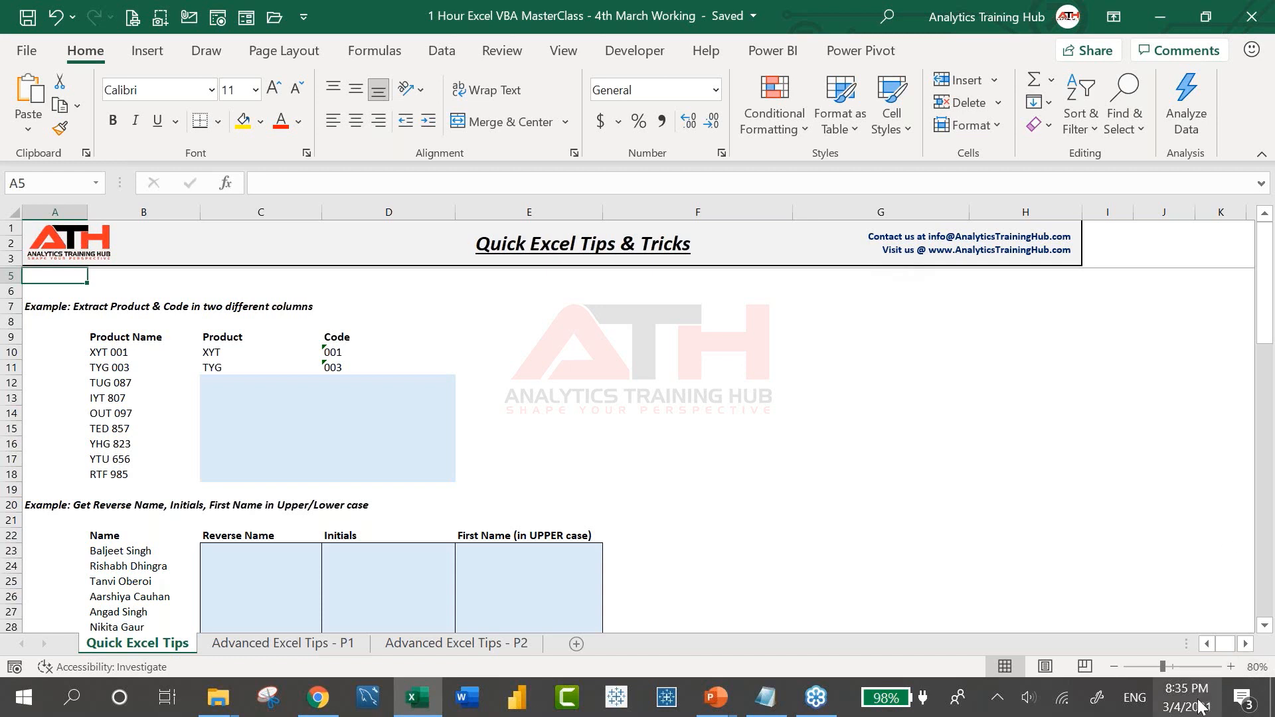
Open the Office What's New release notes from the File > Account page
mouse_move(1201, 705)
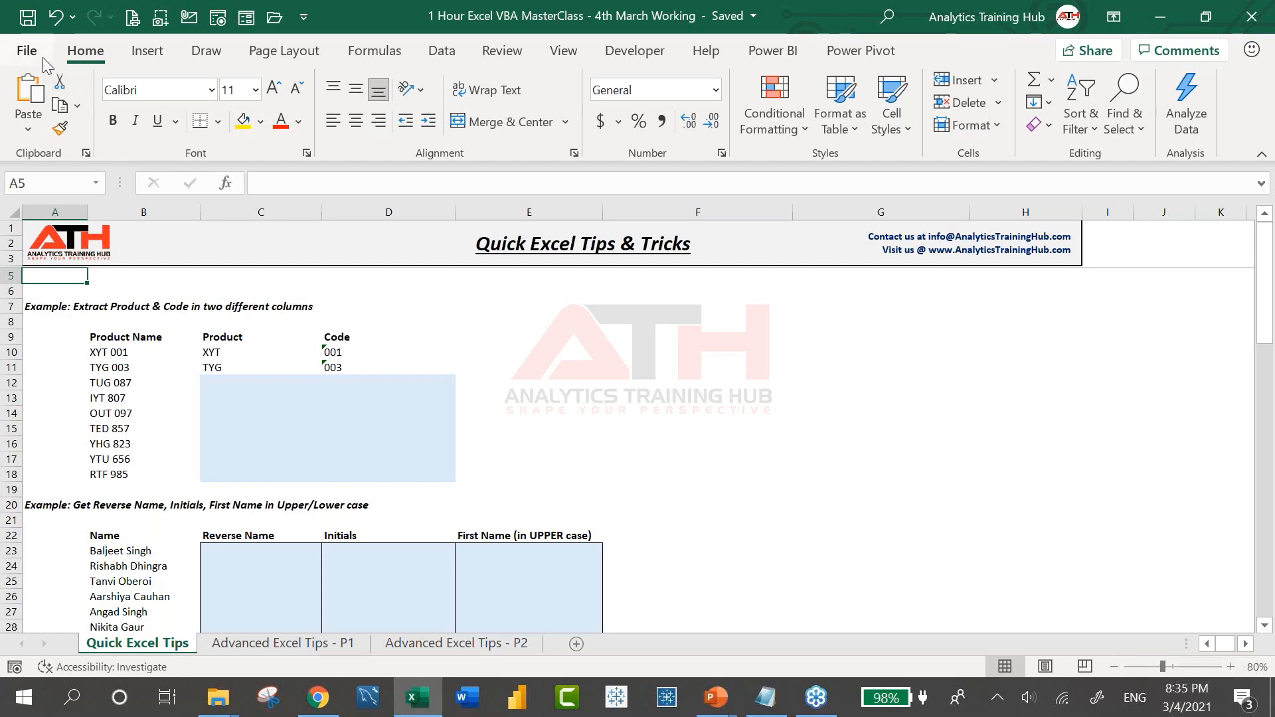
click(27, 51)
click(63, 577)
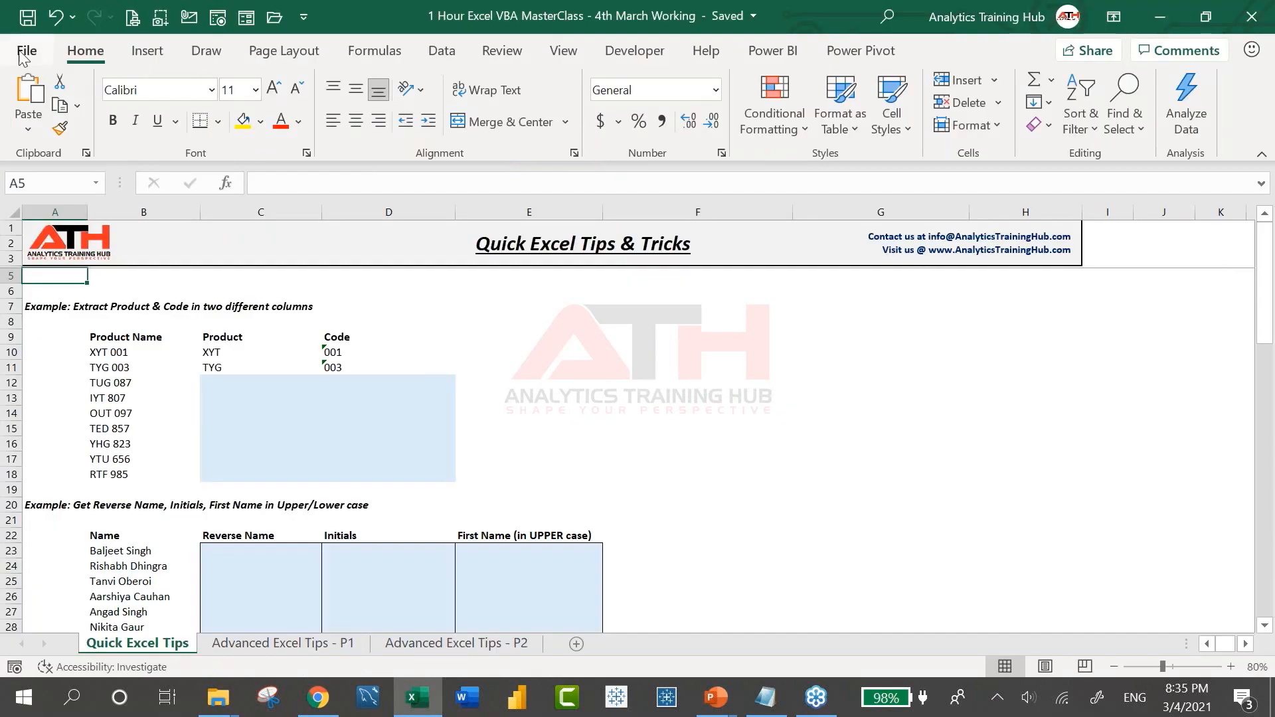
click(27, 51)
click(89, 585)
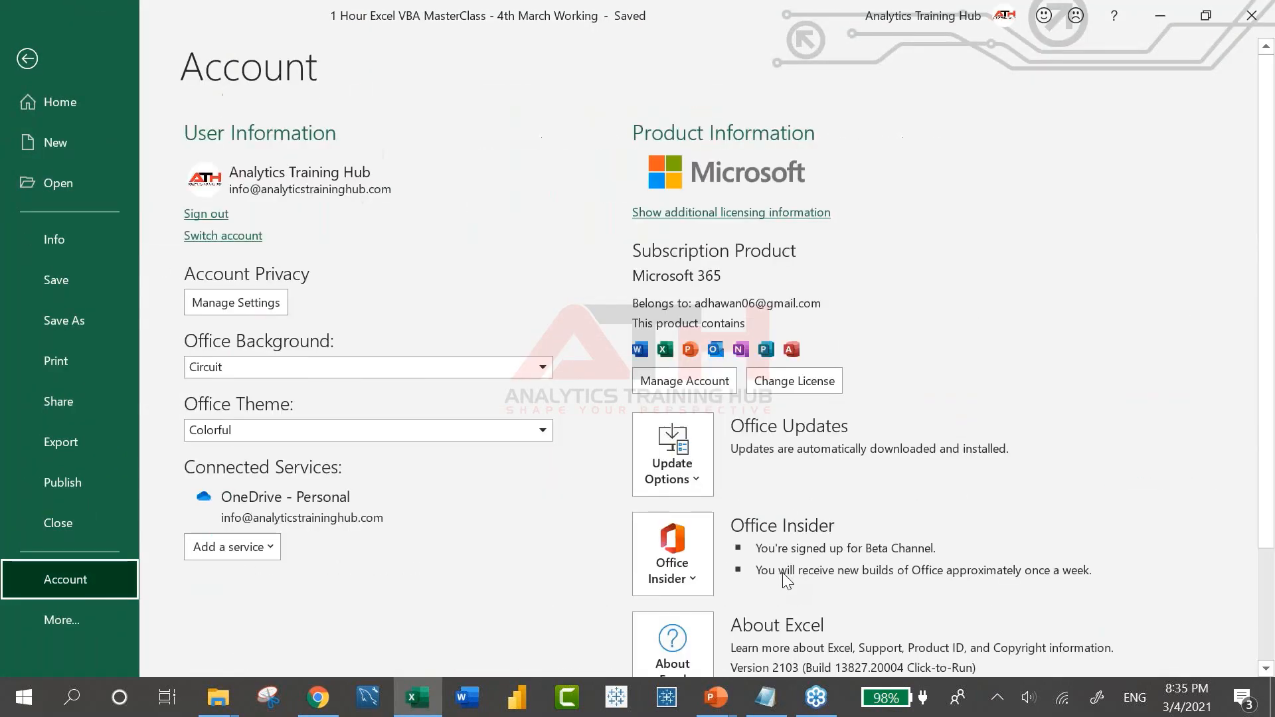
scroll(783, 573, down, 3)
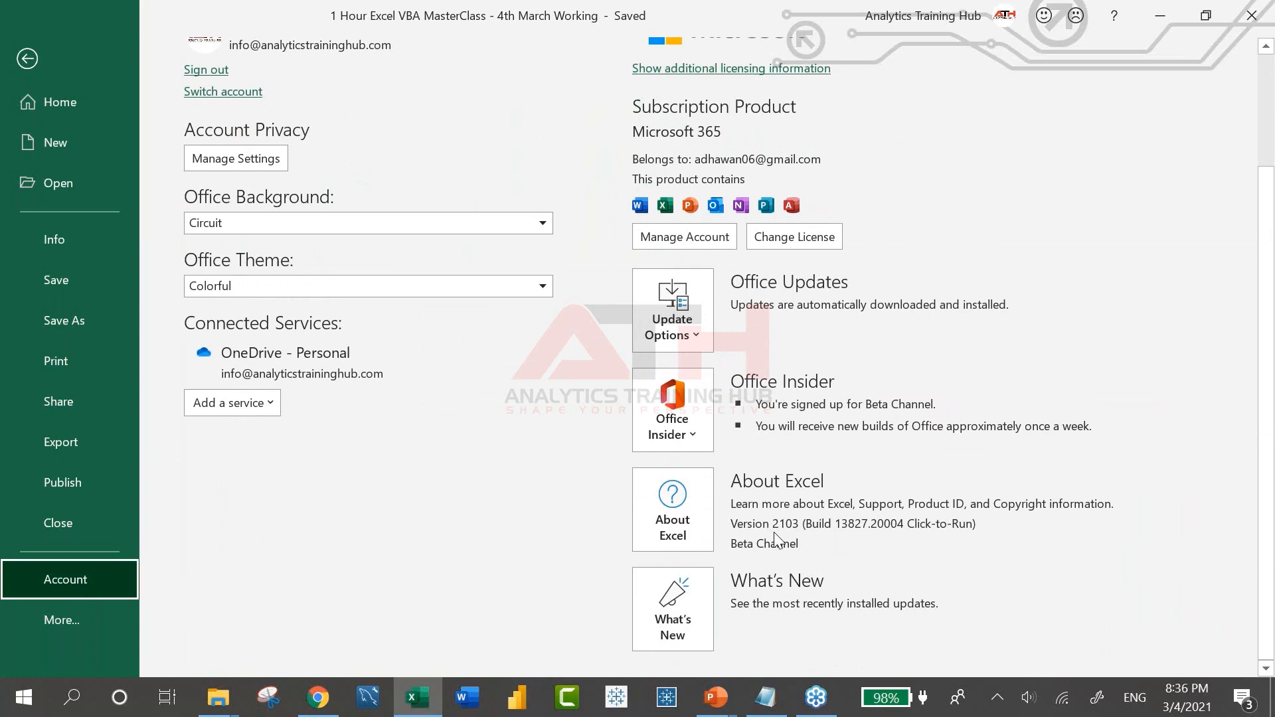
click(665, 612)
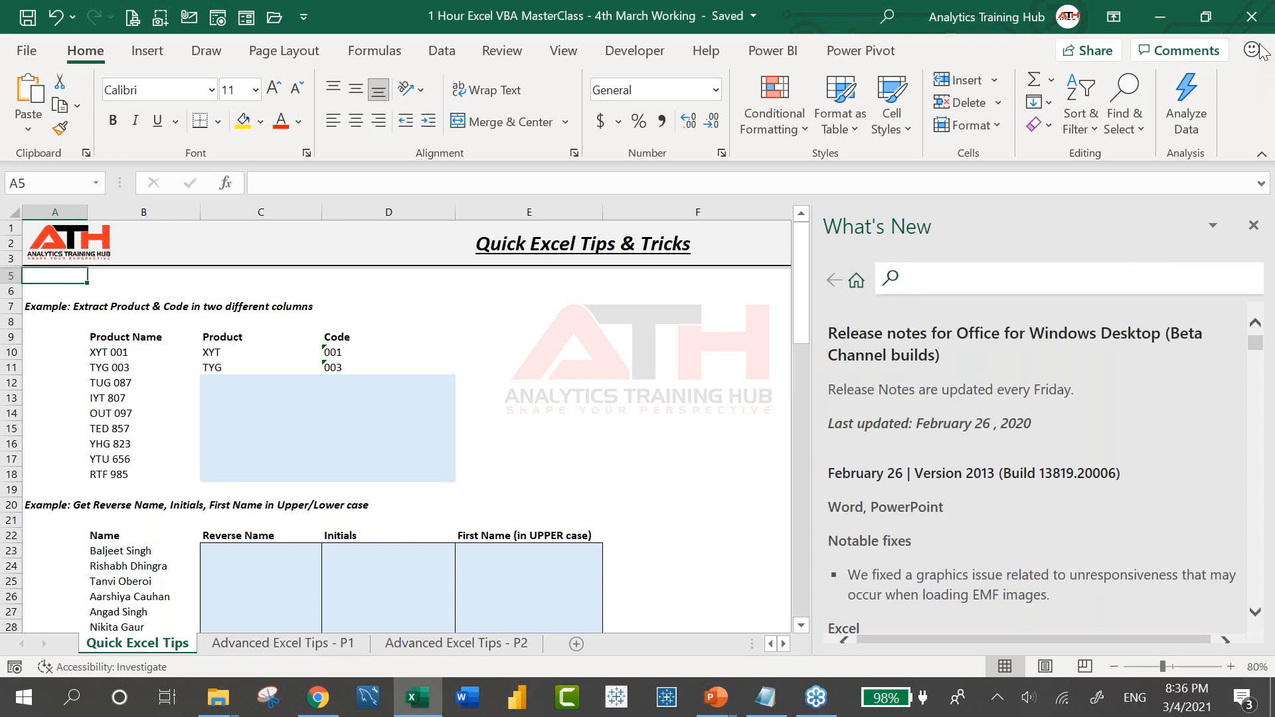
Close the What's New pane and switch to the Advanced Excel Tips - P2 sheet
click(1253, 225)
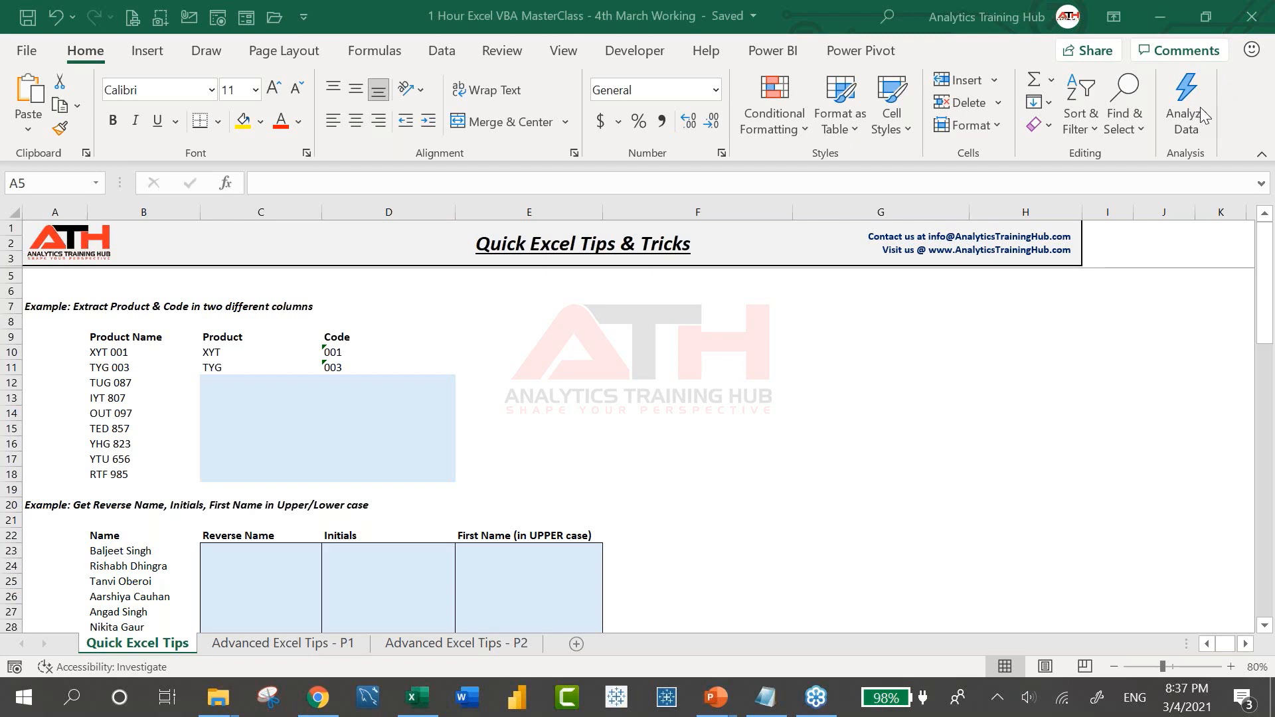
click(1221, 110)
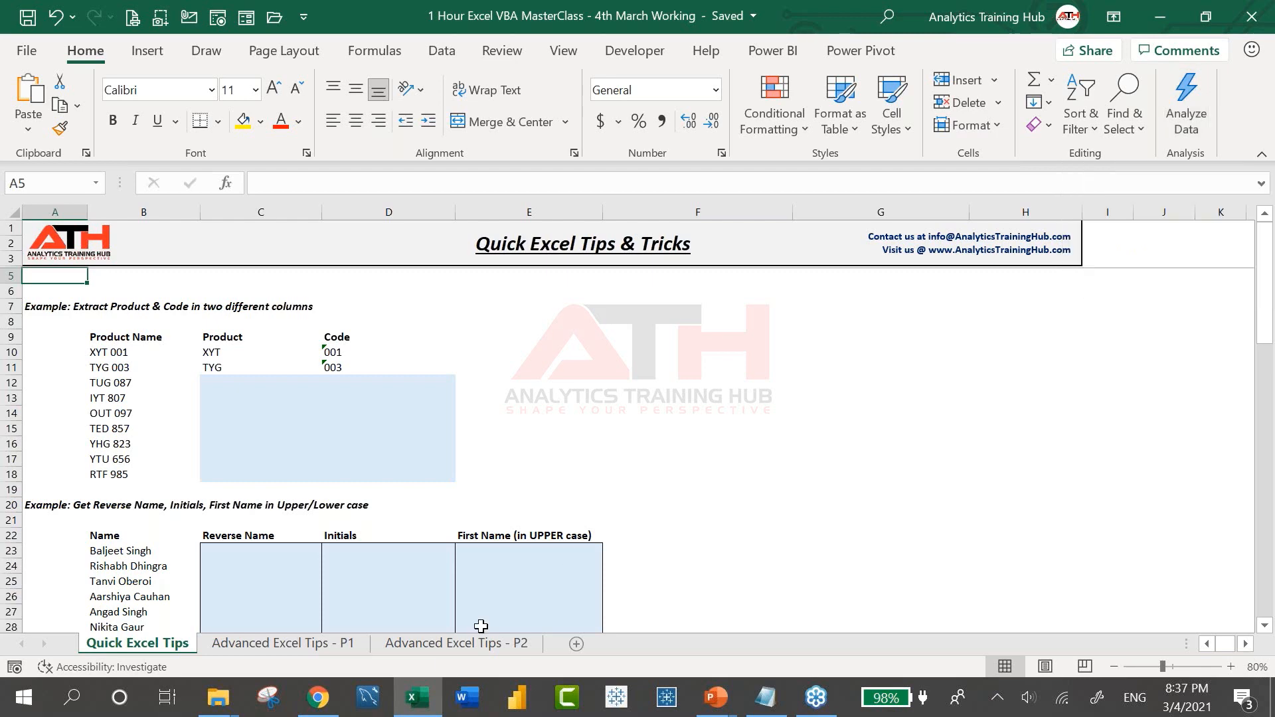
click(457, 644)
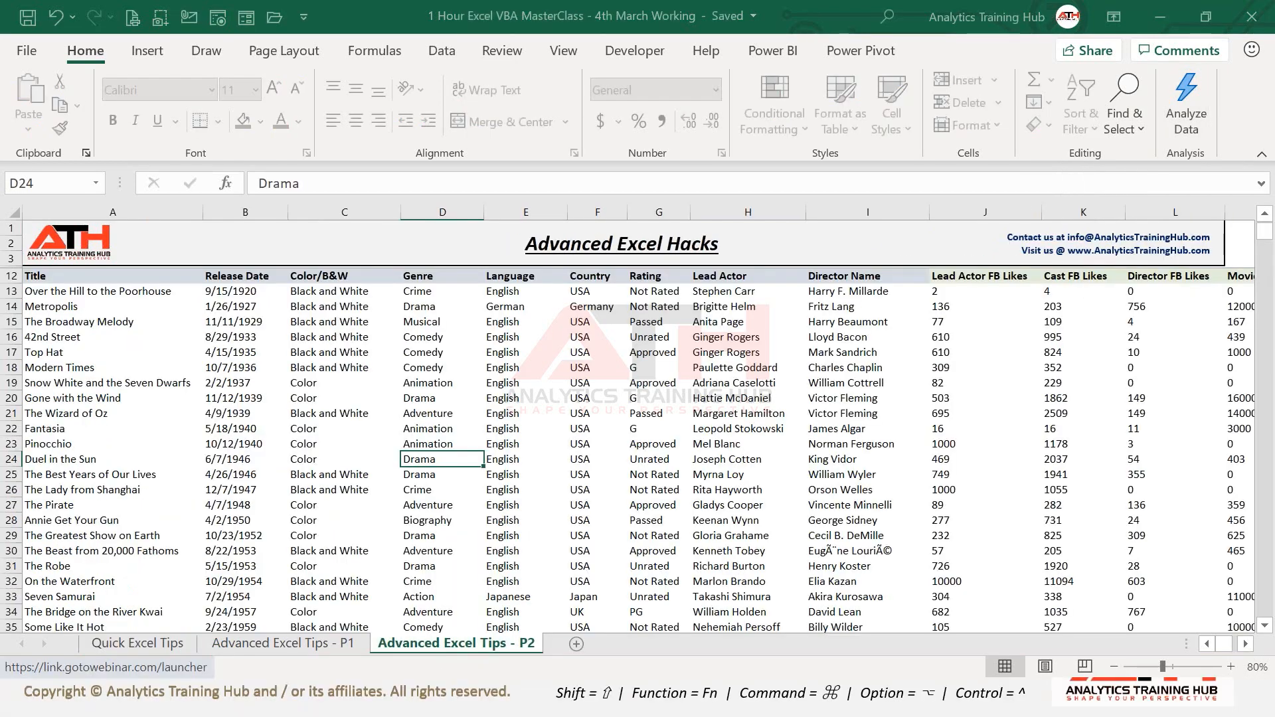
Run Analyze Data on the movie table to get automatic insights
click(634, 427)
scroll(508, 425, up, 1)
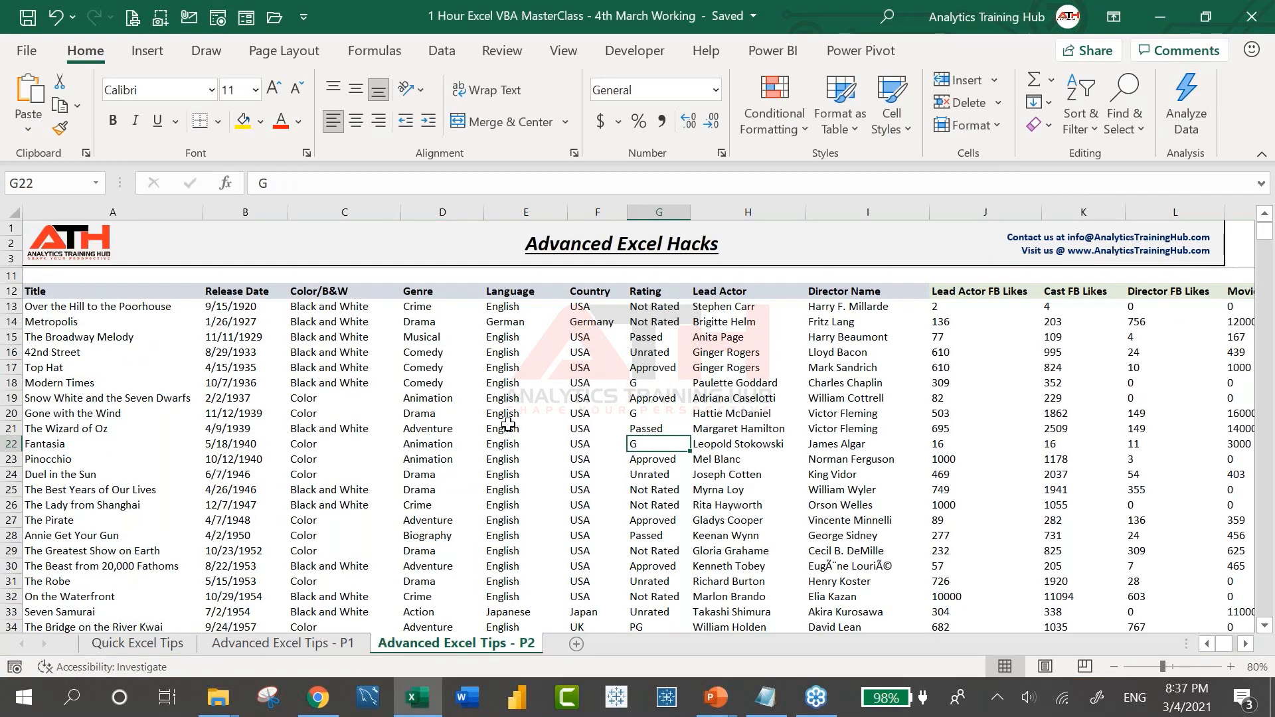
click(1189, 116)
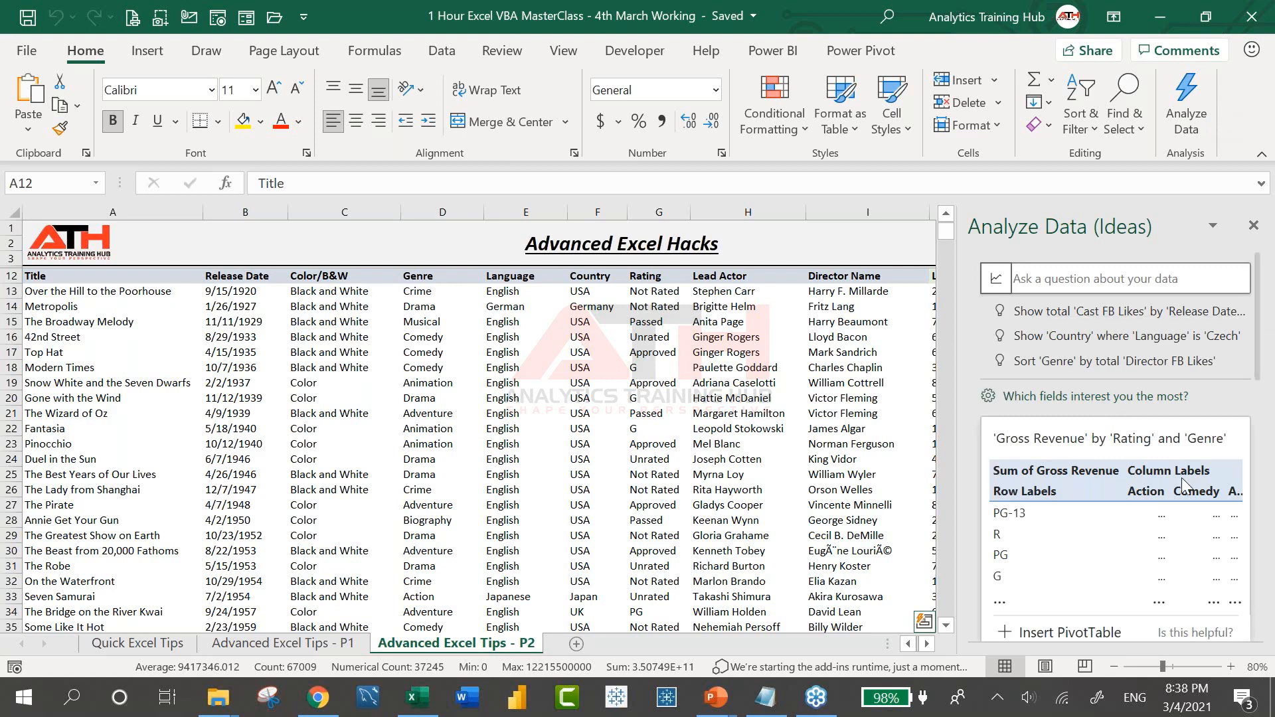
Scroll through the insights and open 'Sort Genre by total Director FB Likes'
scroll(1182, 477, down, 3)
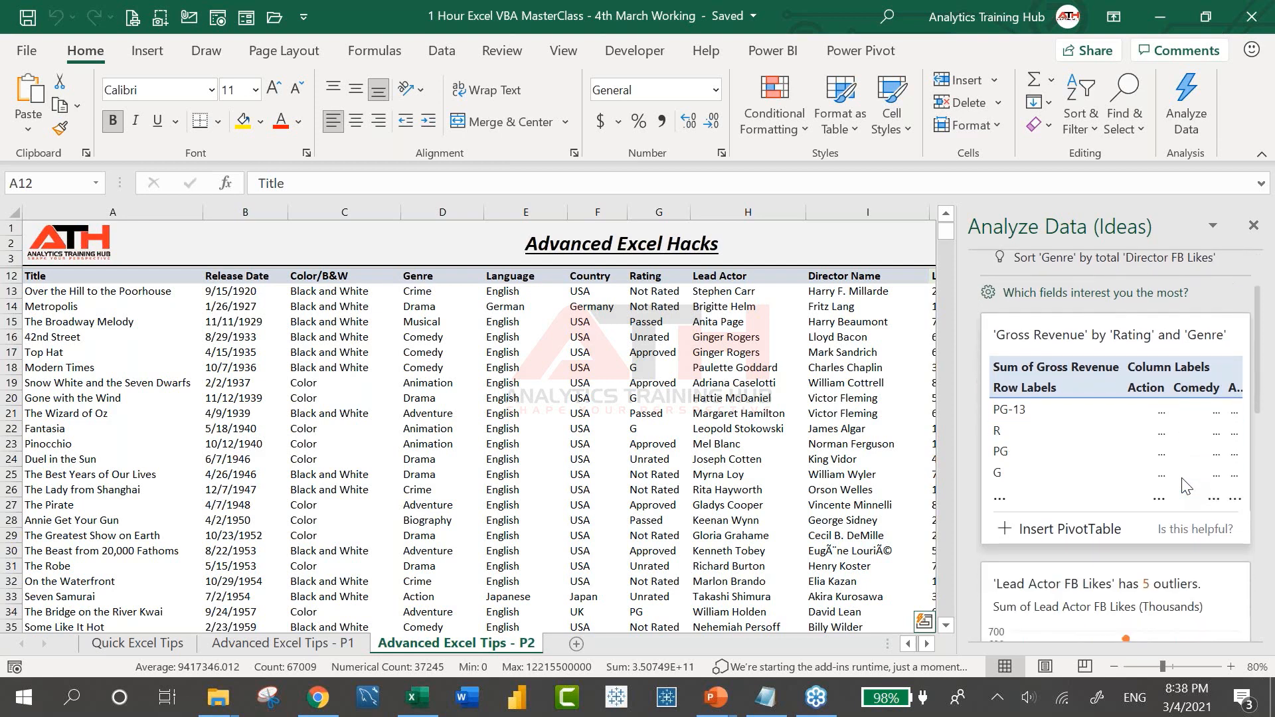
scroll(1182, 477, up, 3)
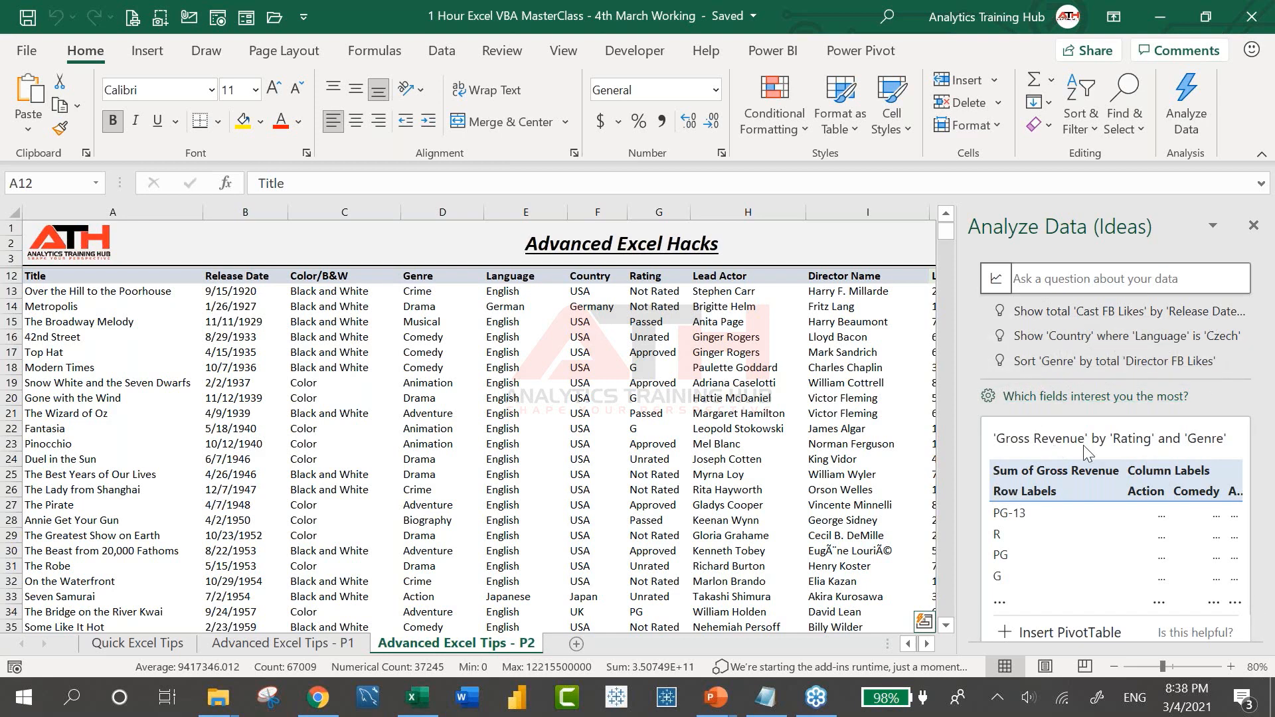
scroll(1093, 540, down, 3)
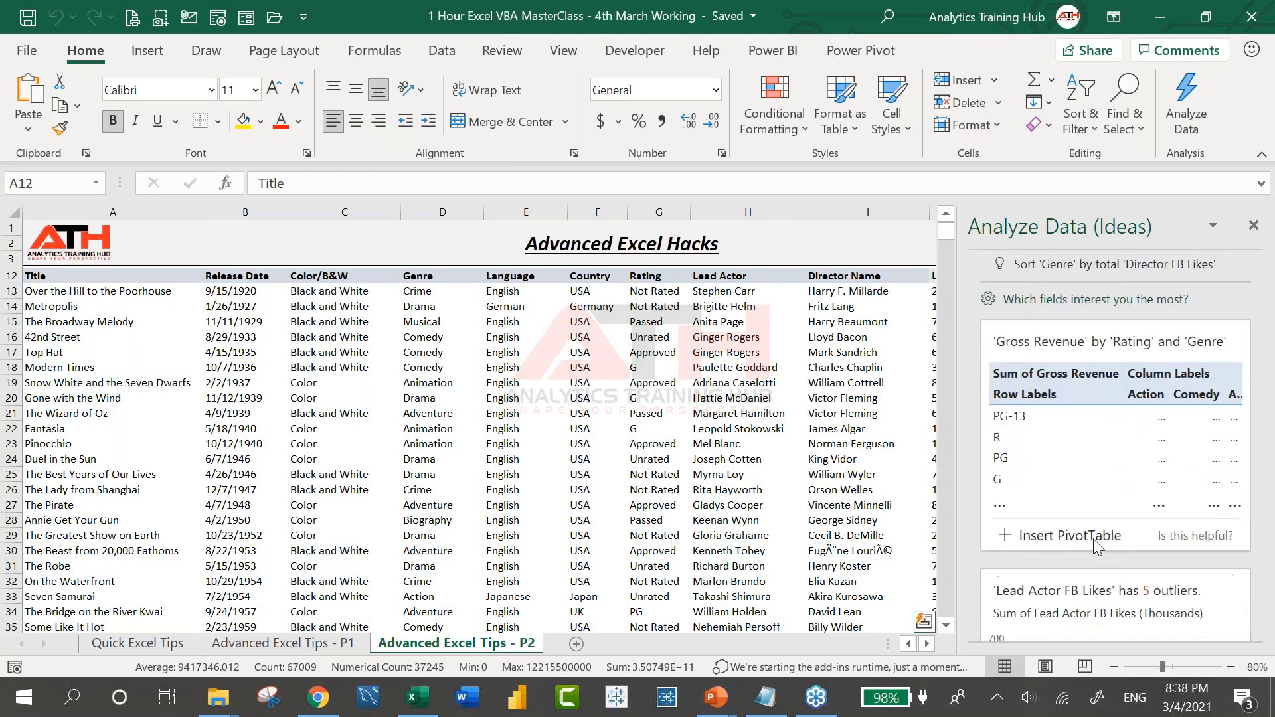
scroll(1093, 539, down, 5)
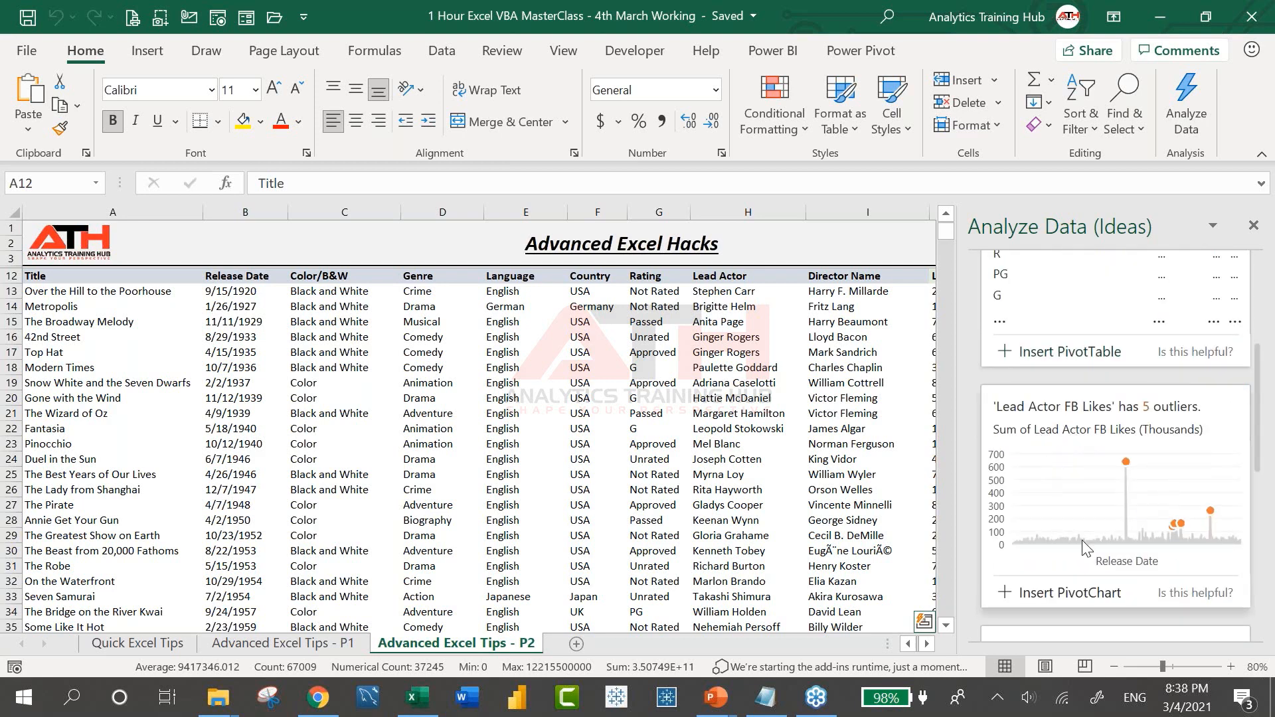
scroll(1098, 508, down, 5)
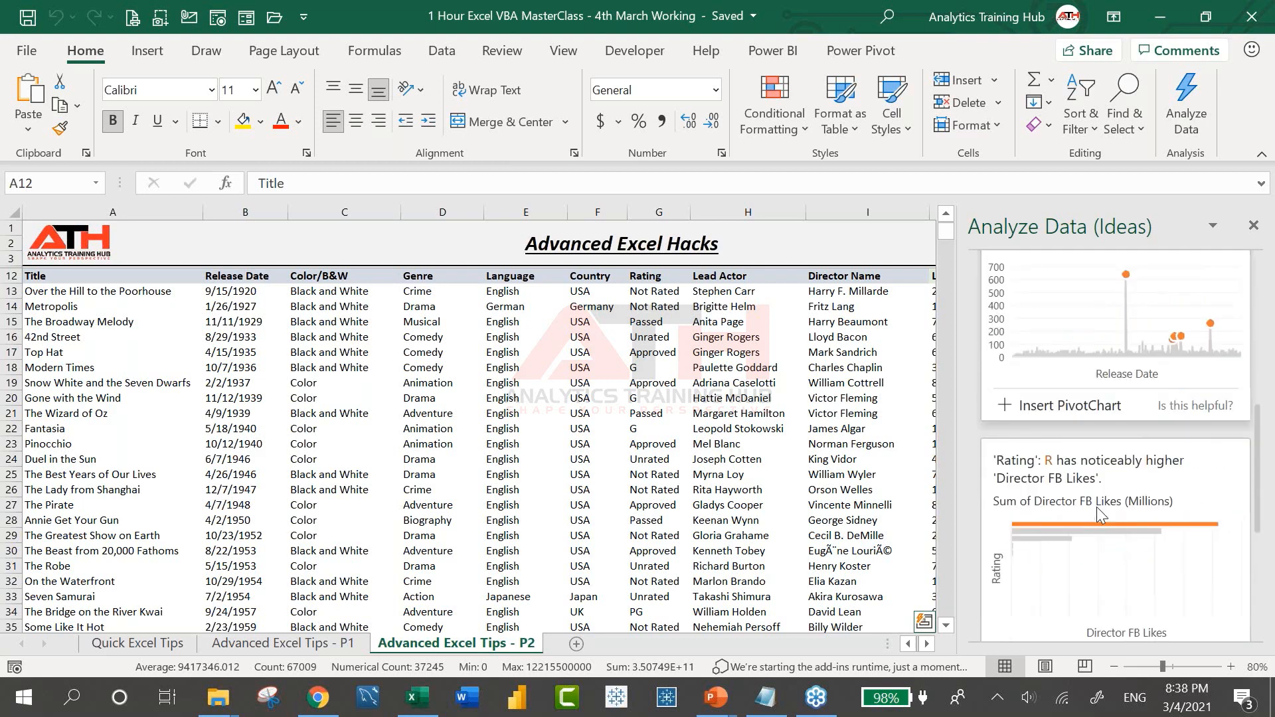
scroll(1098, 507, down, 5)
scroll(1137, 436, down, 6)
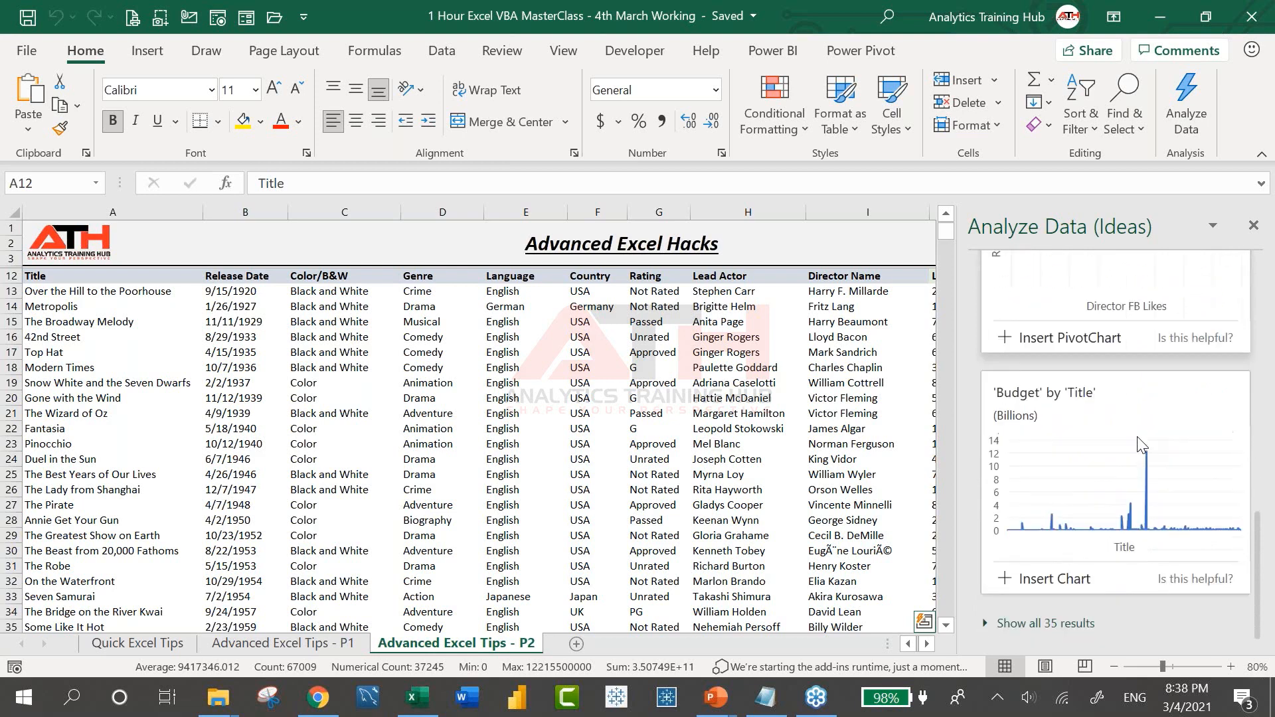
scroll(1137, 436, up, 15)
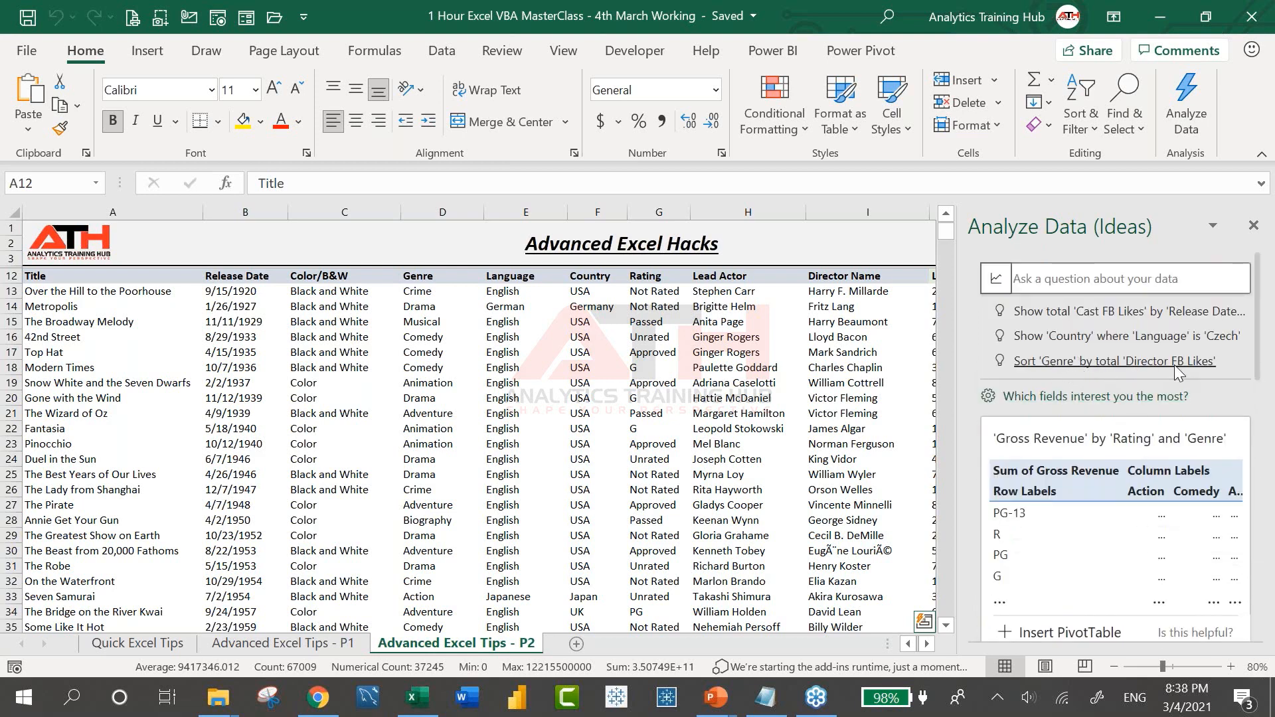
click(1124, 365)
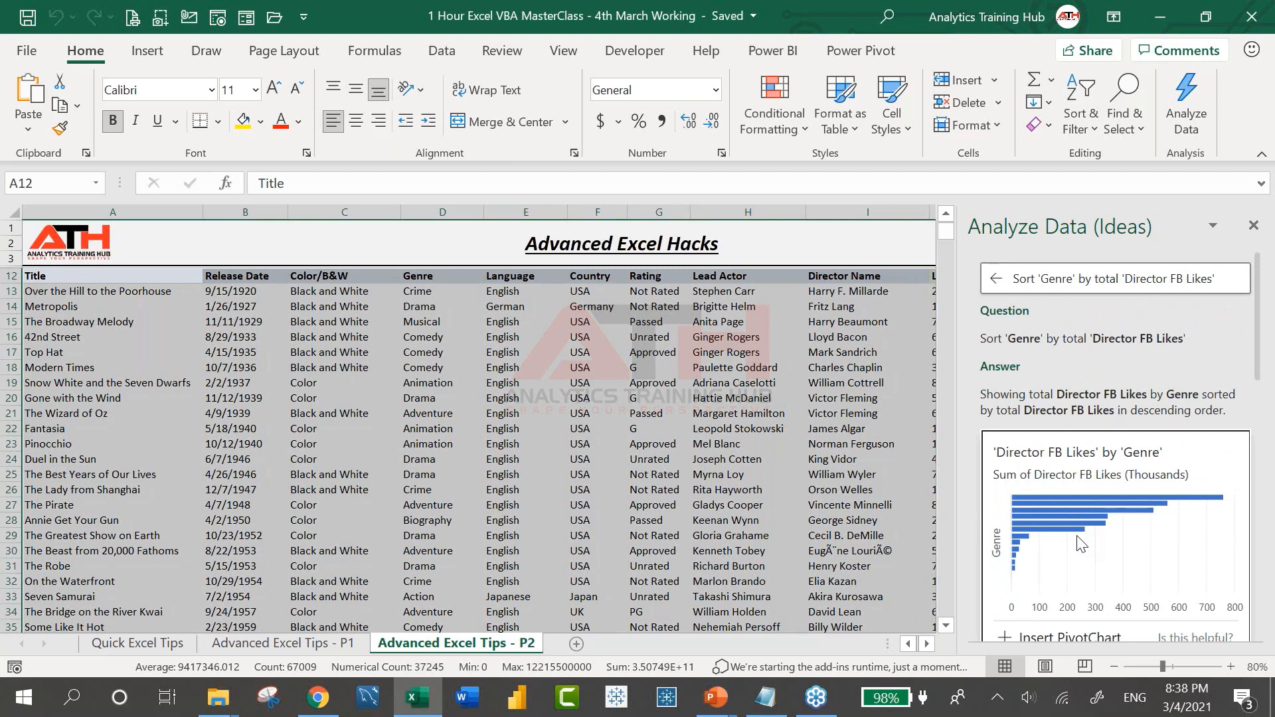
Close the Analyze Data pane to show the full movie table
click(1253, 226)
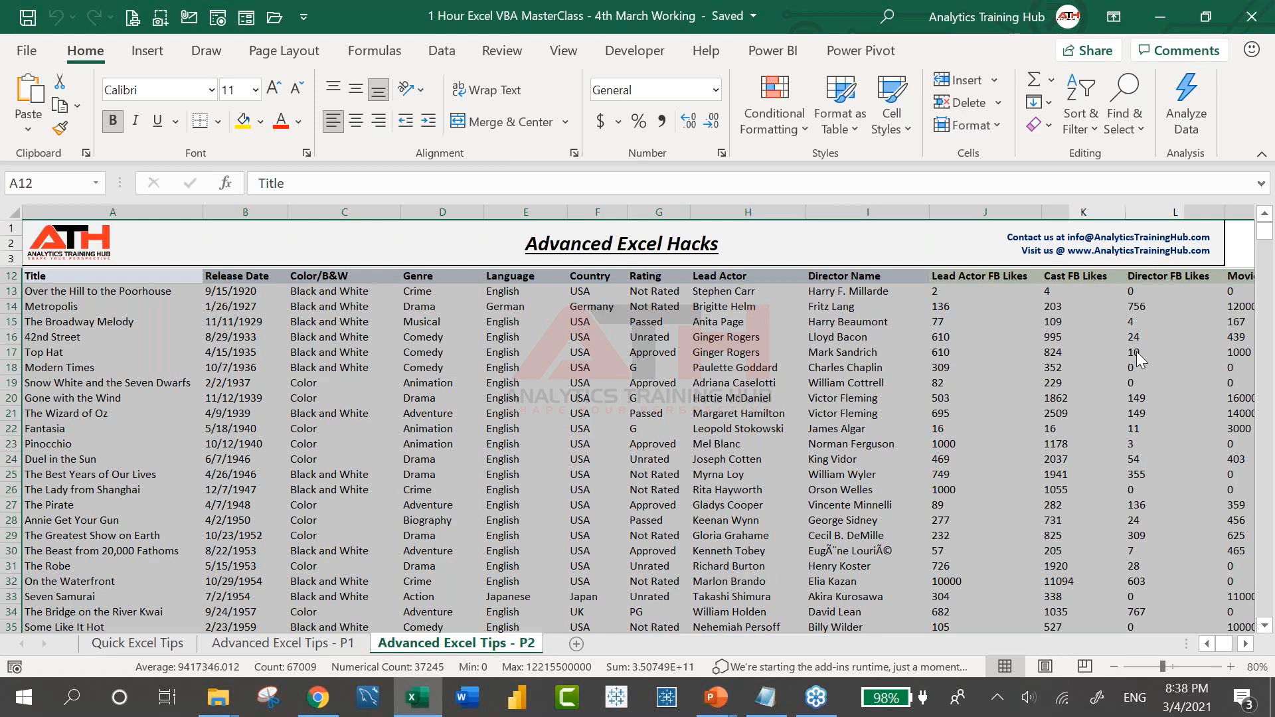
Open the Icons gallery from Insert > Illustrations
click(147, 51)
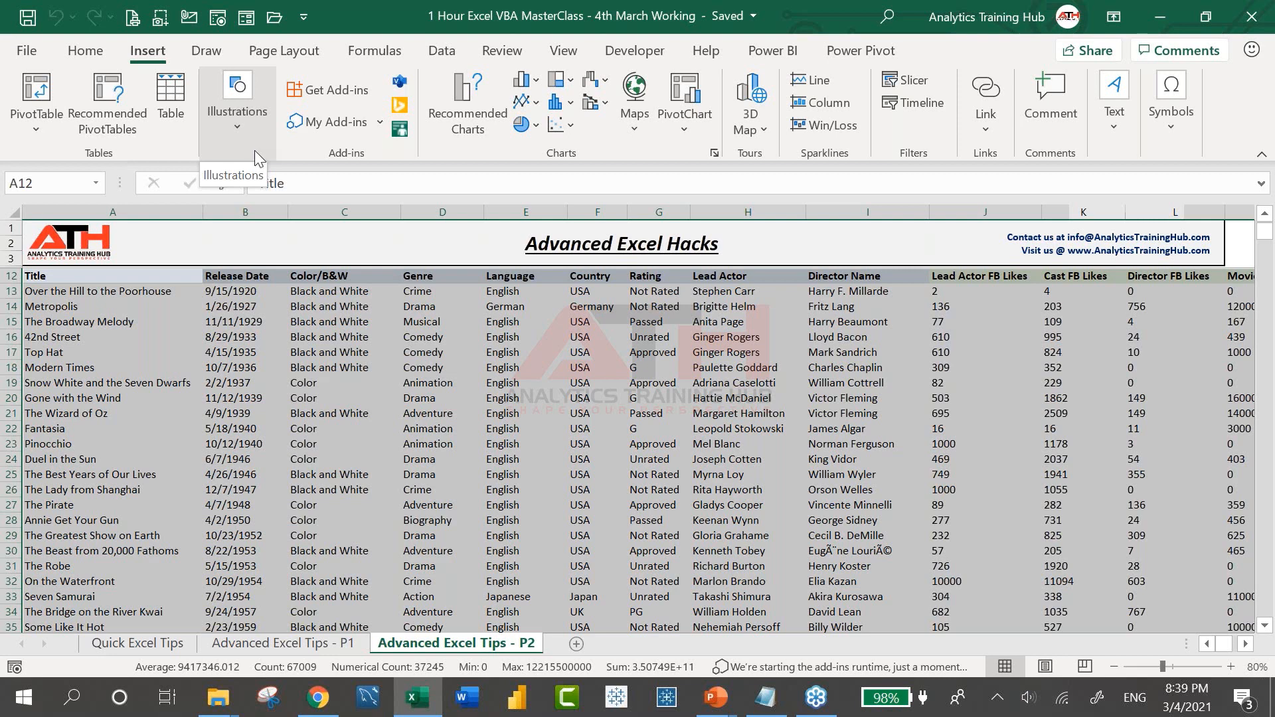
click(250, 118)
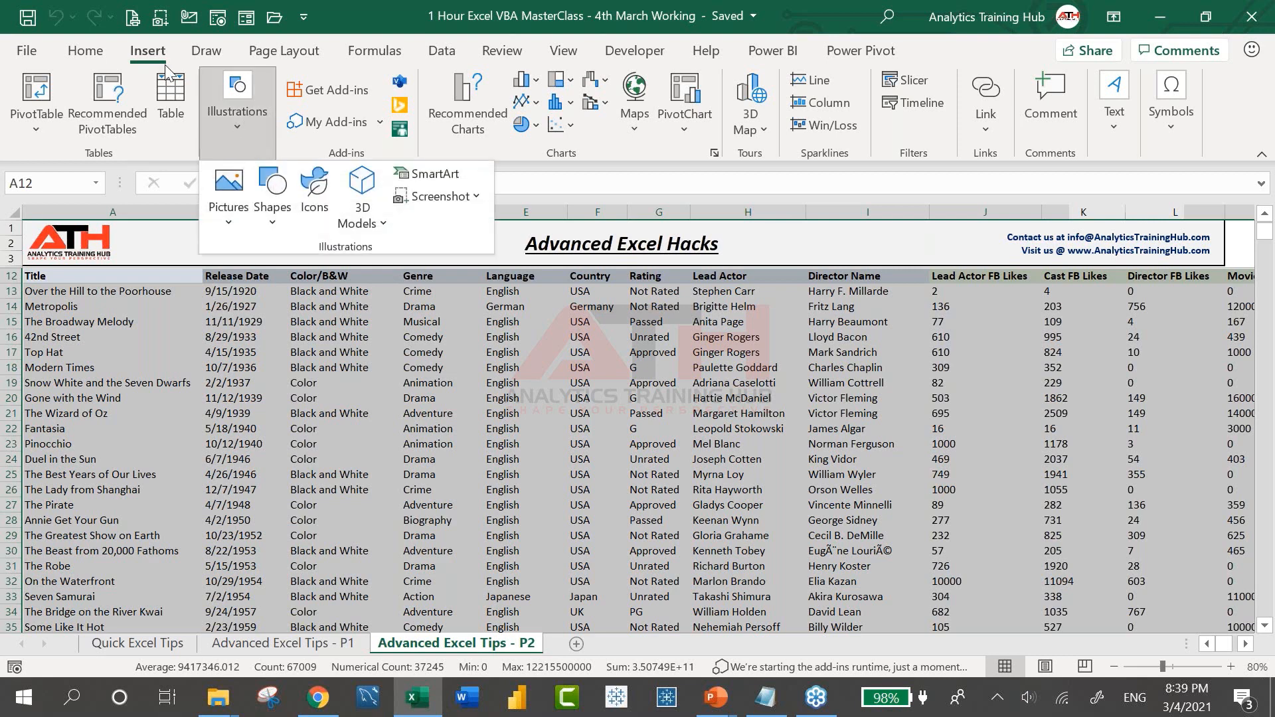
click(317, 209)
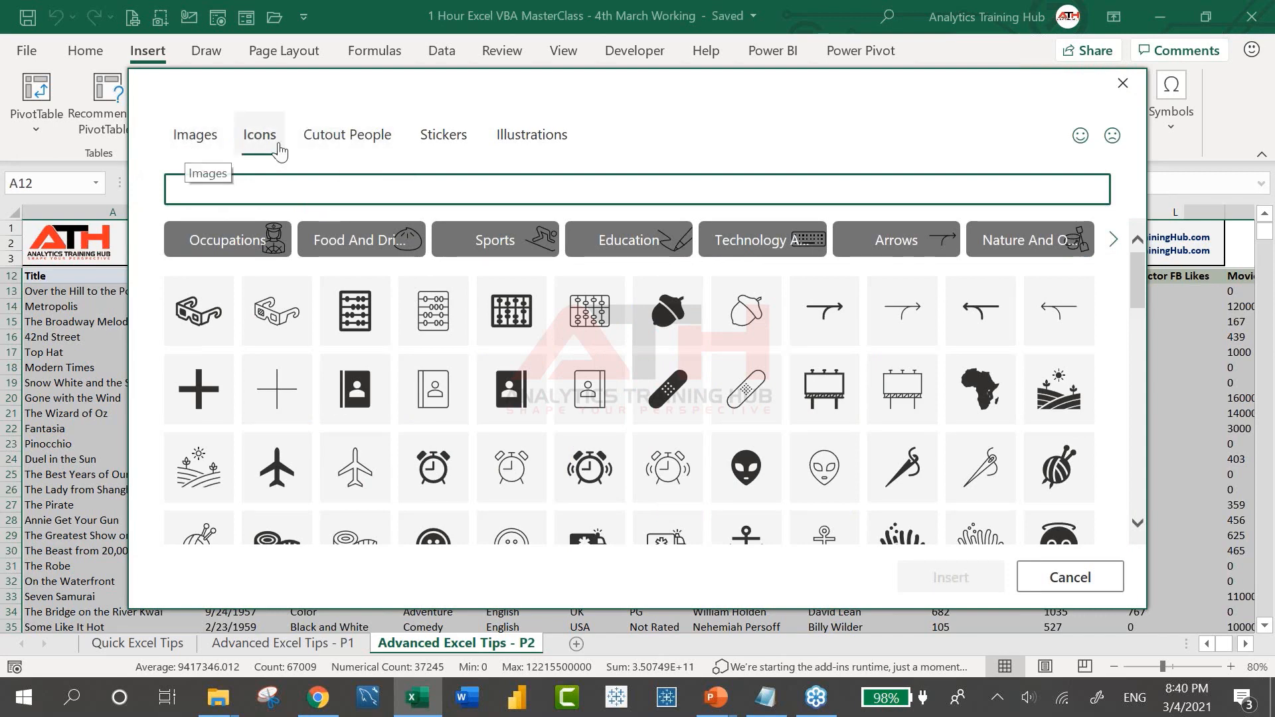
Browse the stock Images and Icons, then switch to the Cutout People collection
click(203, 138)
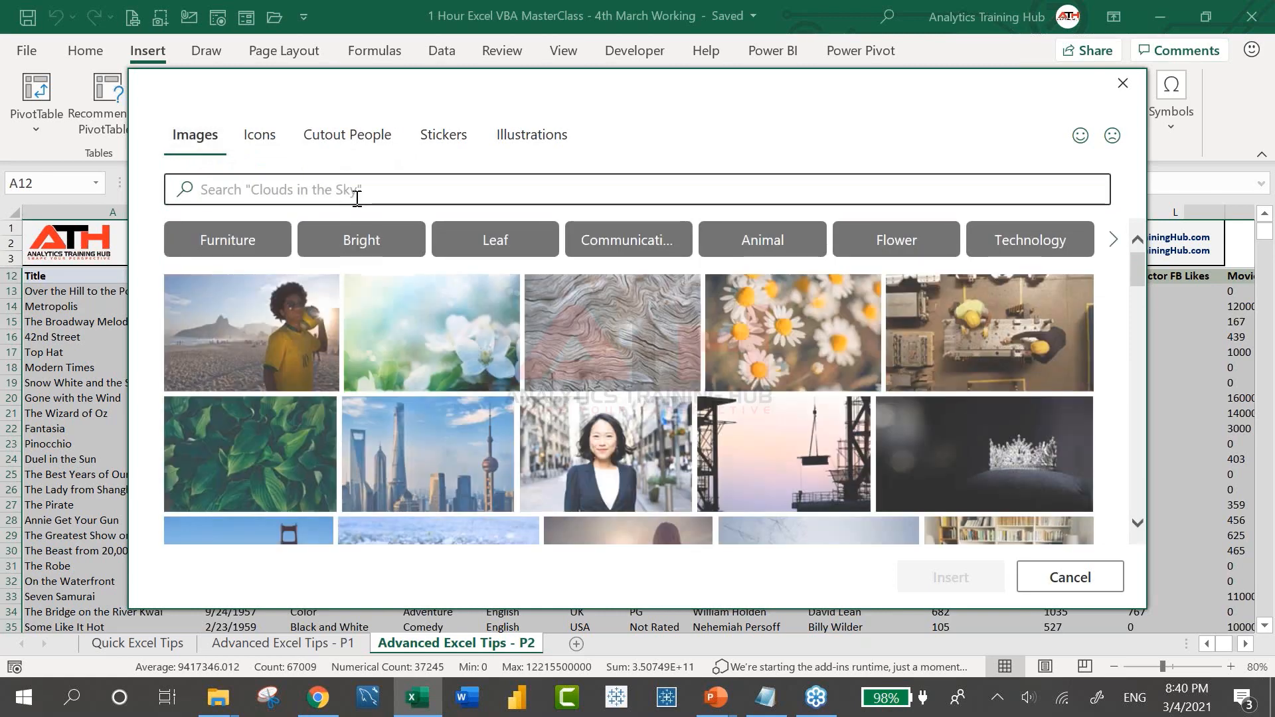
scroll(352, 319, down, 5)
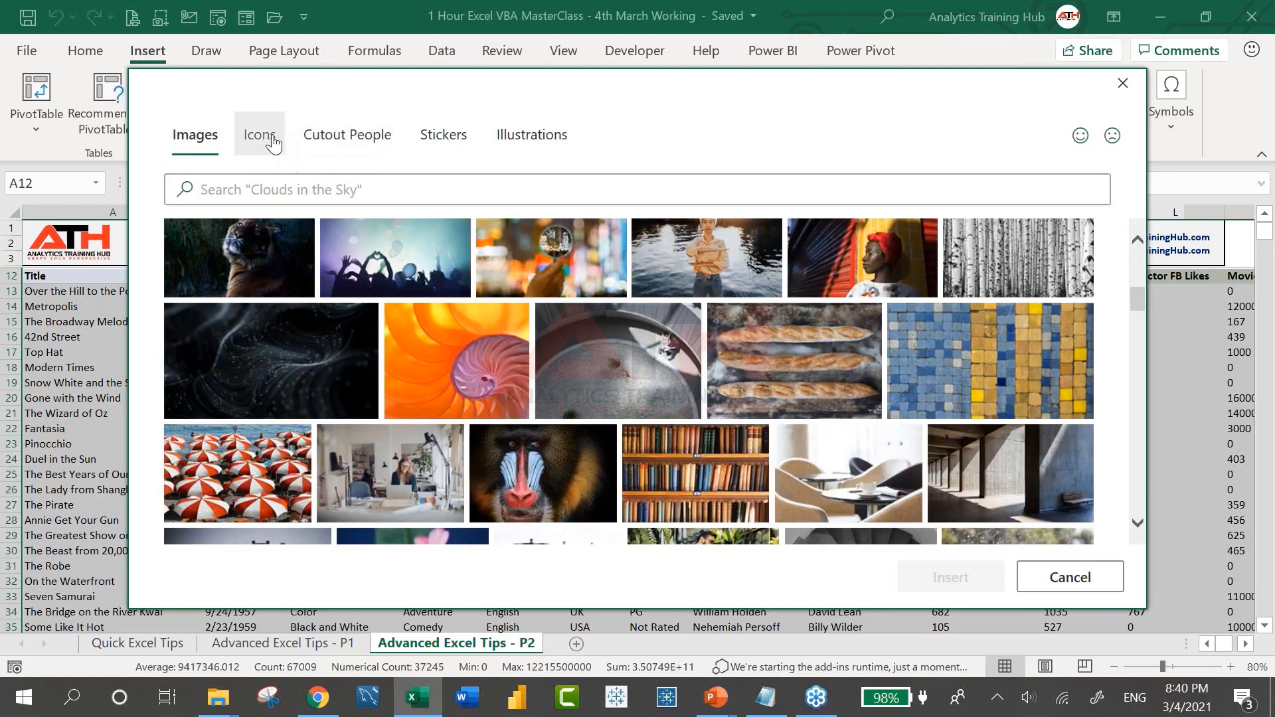
click(273, 143)
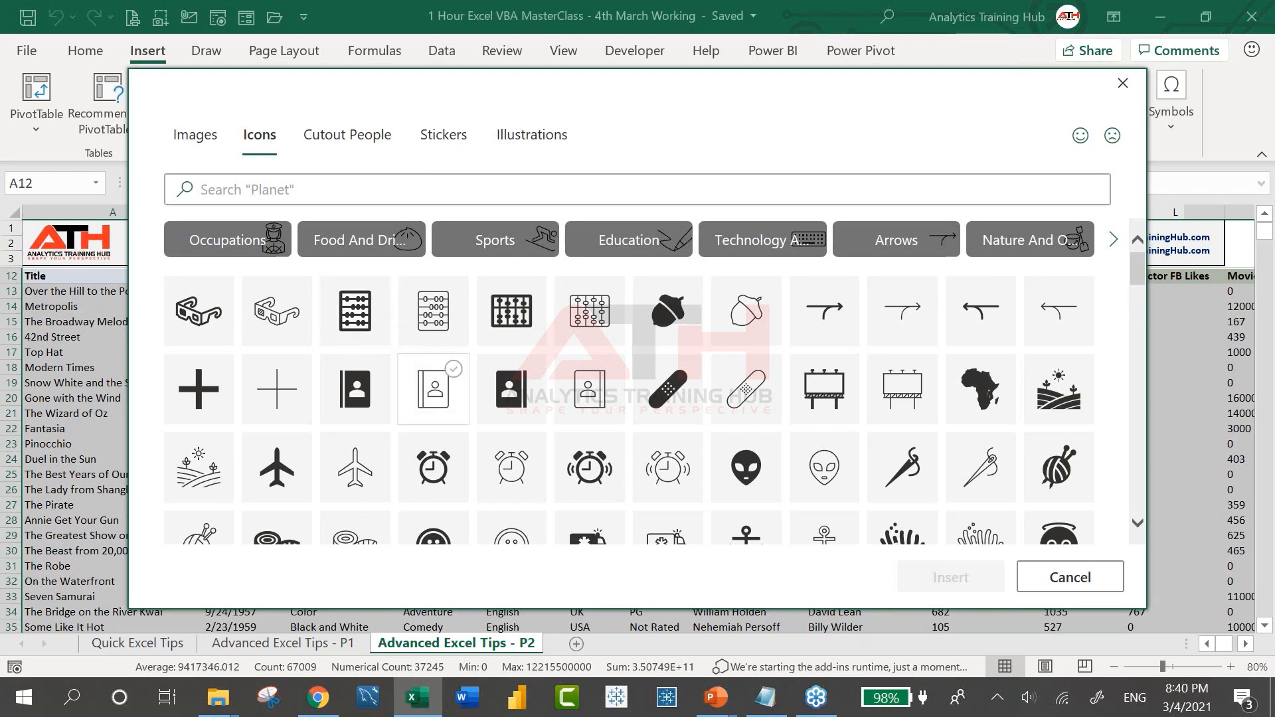
click(361, 139)
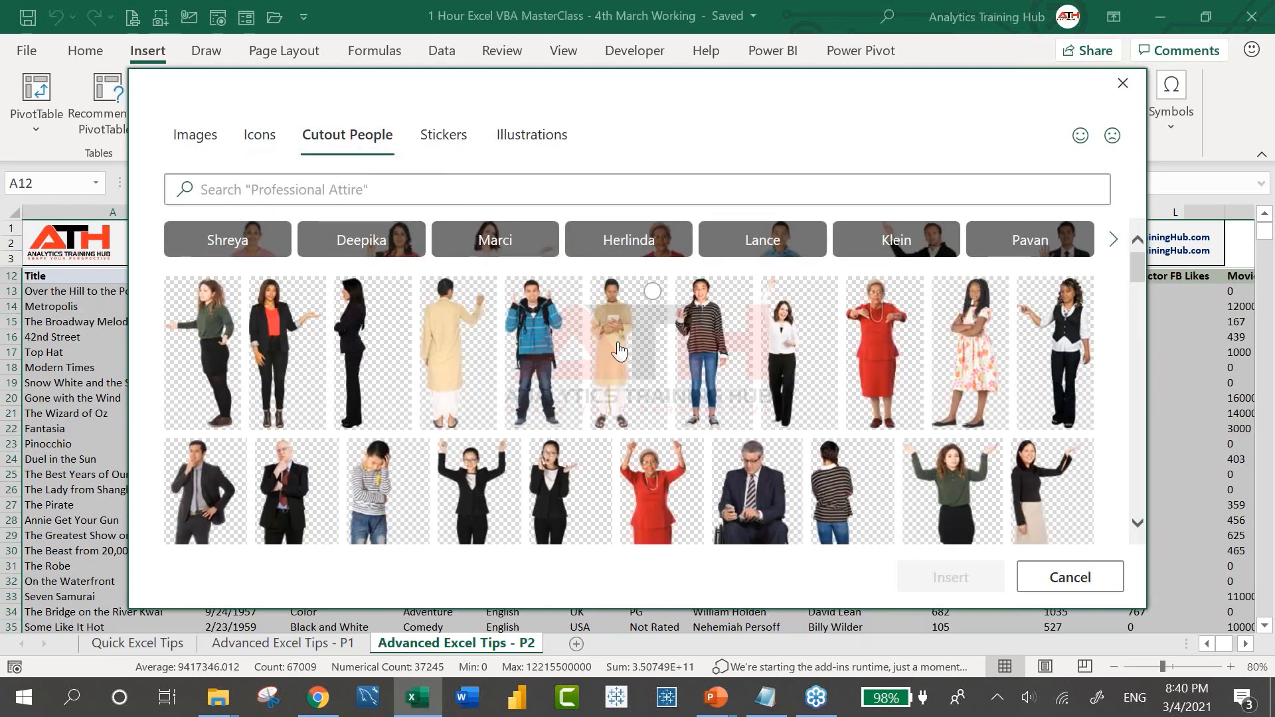
Scroll through the cutout people, glance at Stickers, and return to Cutout People
scroll(619, 350, down, 2)
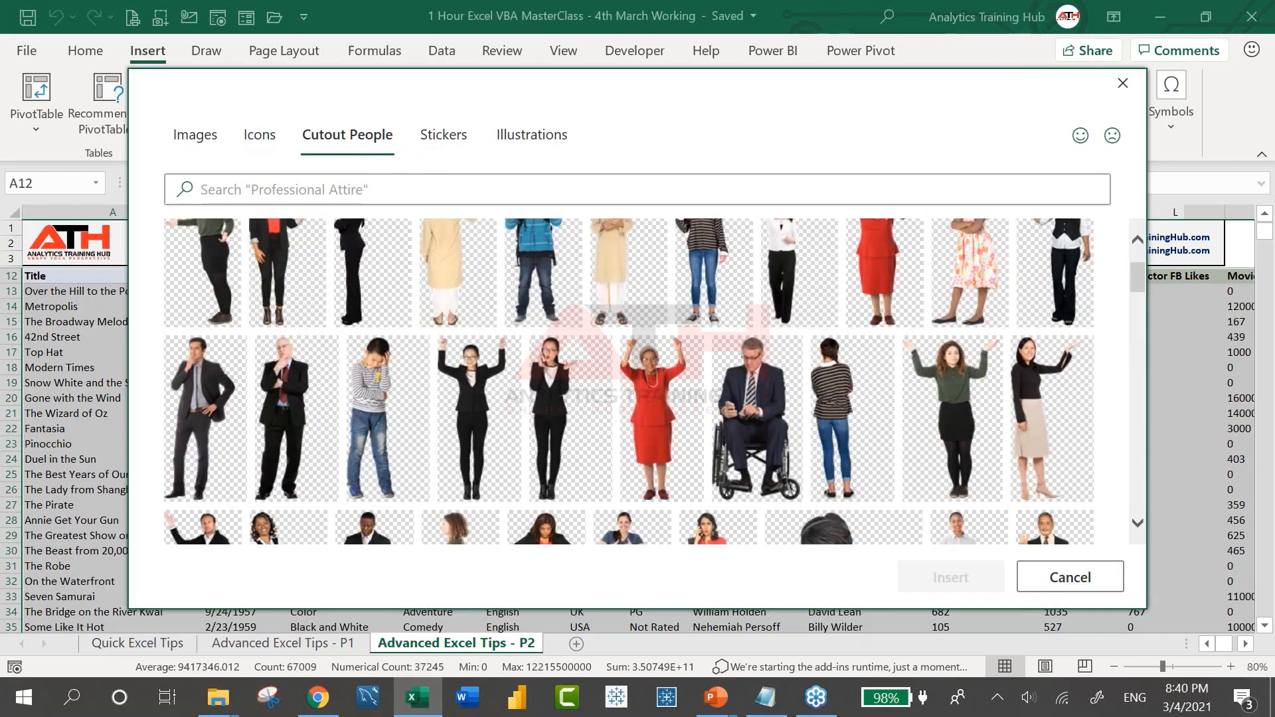
scroll(654, 382, down, 3)
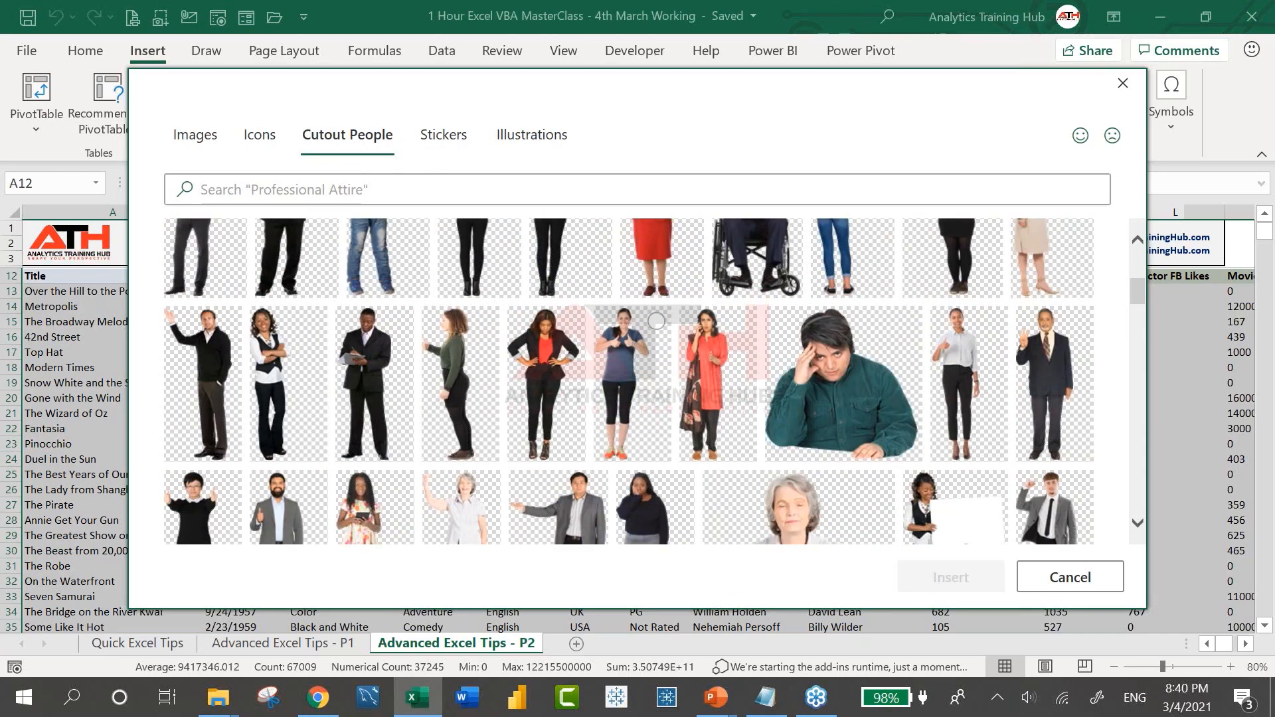
scroll(635, 382, down, 1)
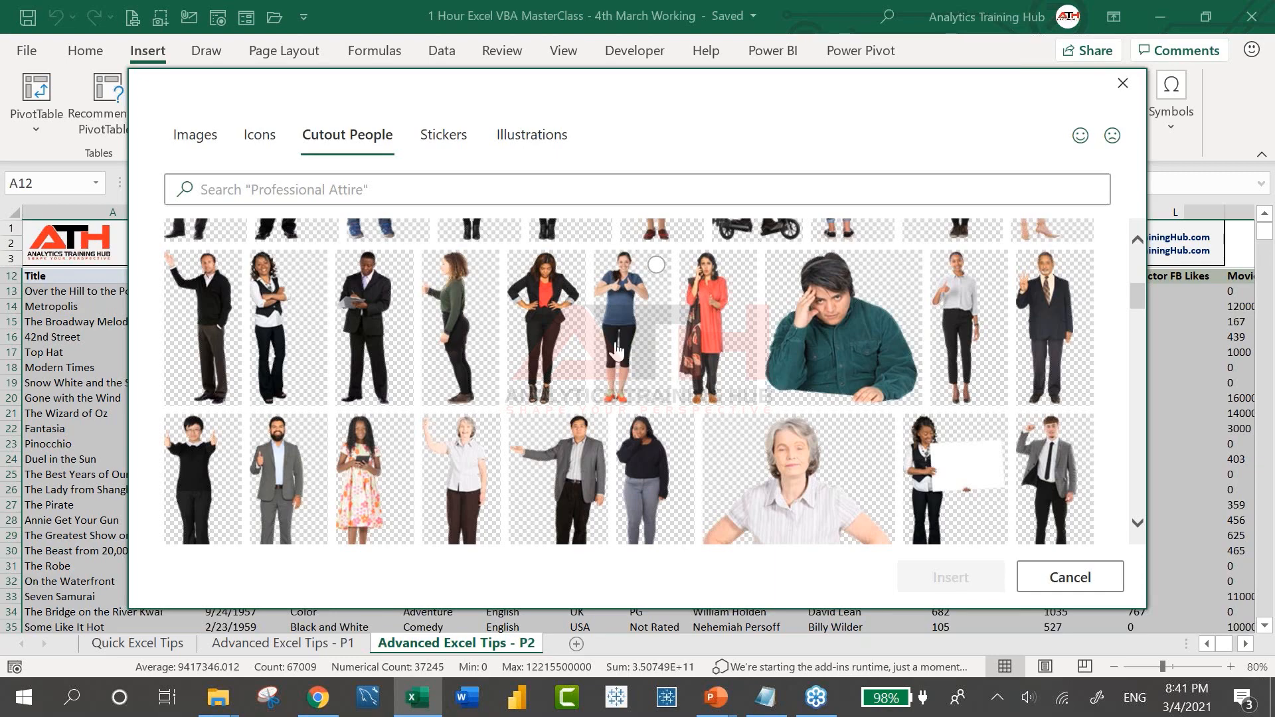
click(443, 145)
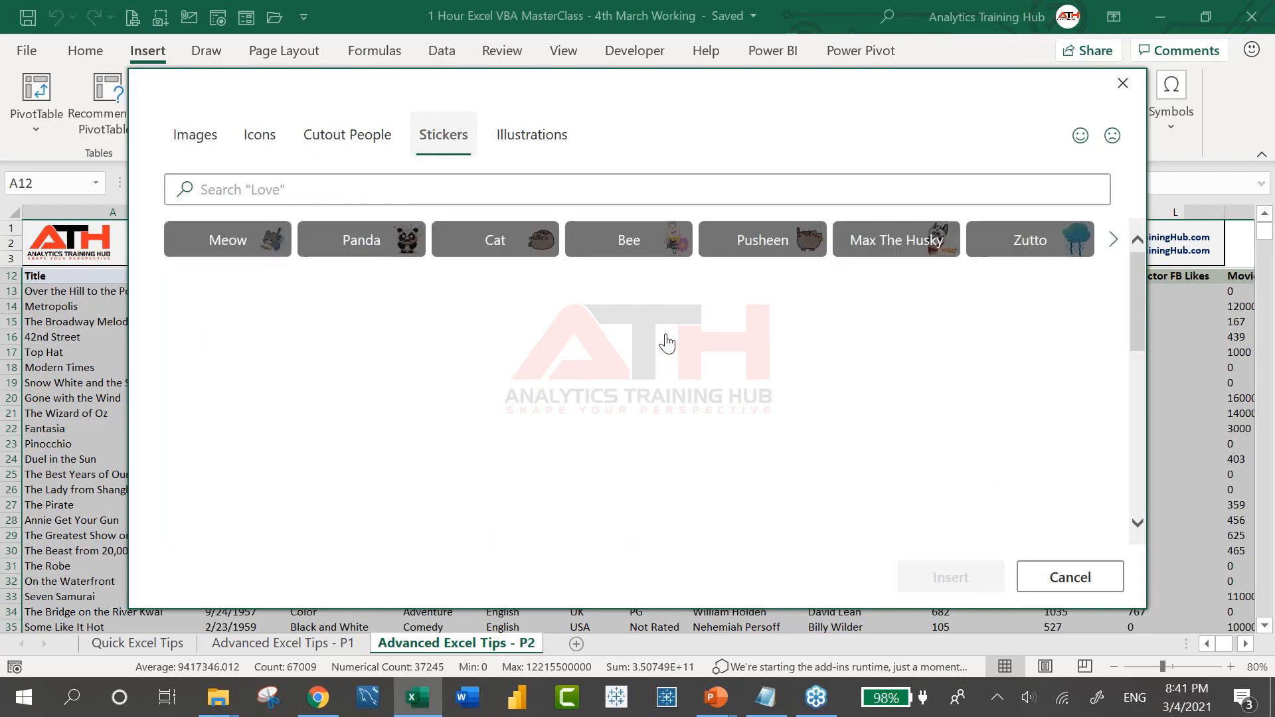
click(344, 145)
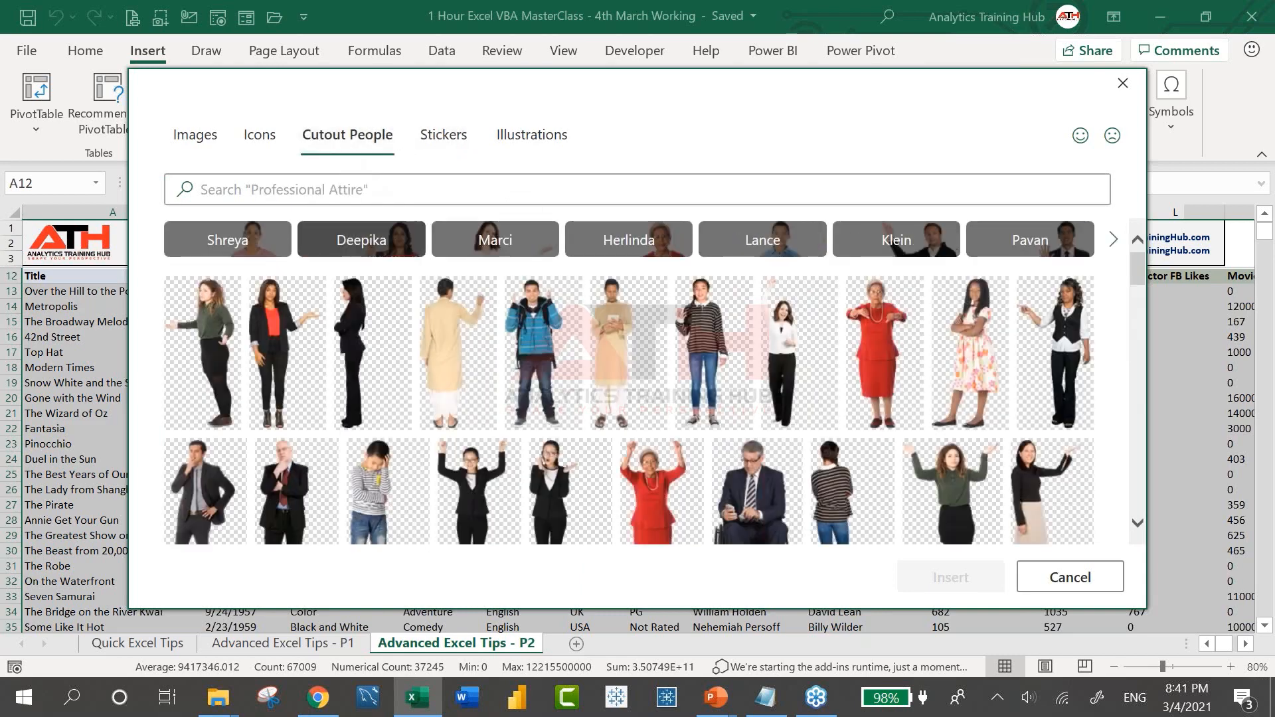
Preview the Deepika and Shreya photo sets, then return to the full collection and Stickers
click(387, 245)
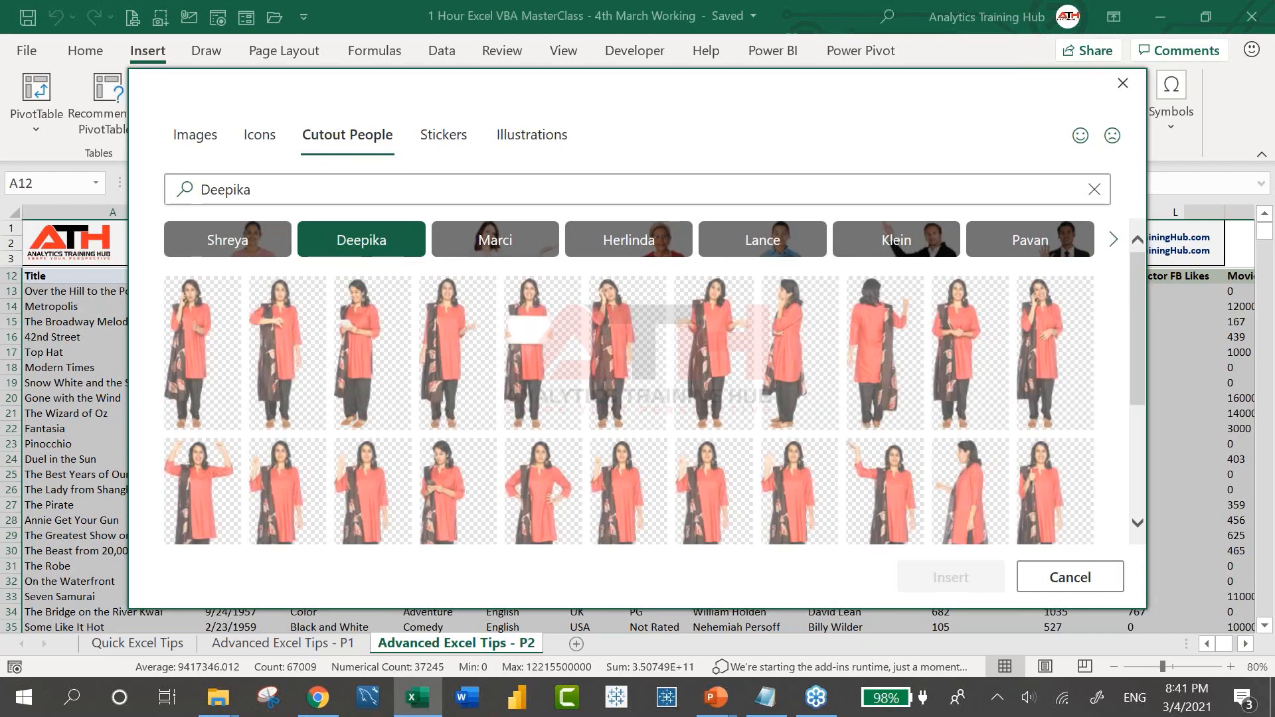
scroll(518, 425, down, 3)
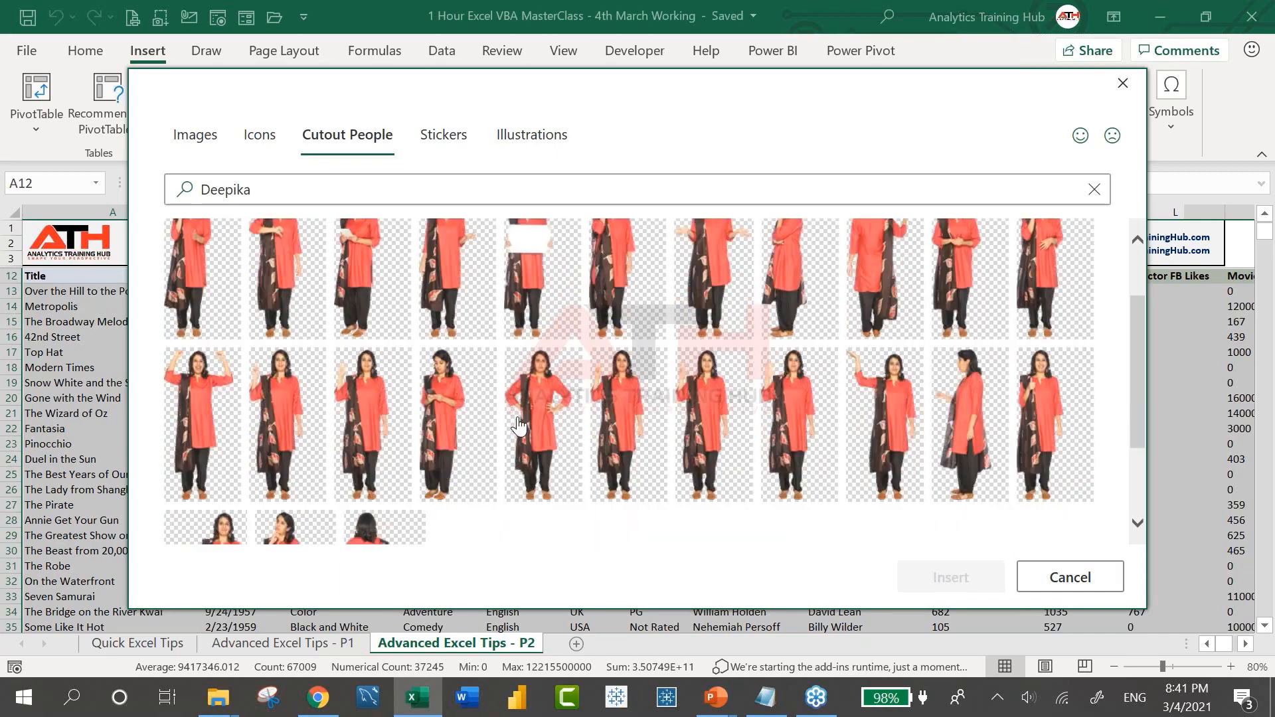
scroll(519, 426, up, 4)
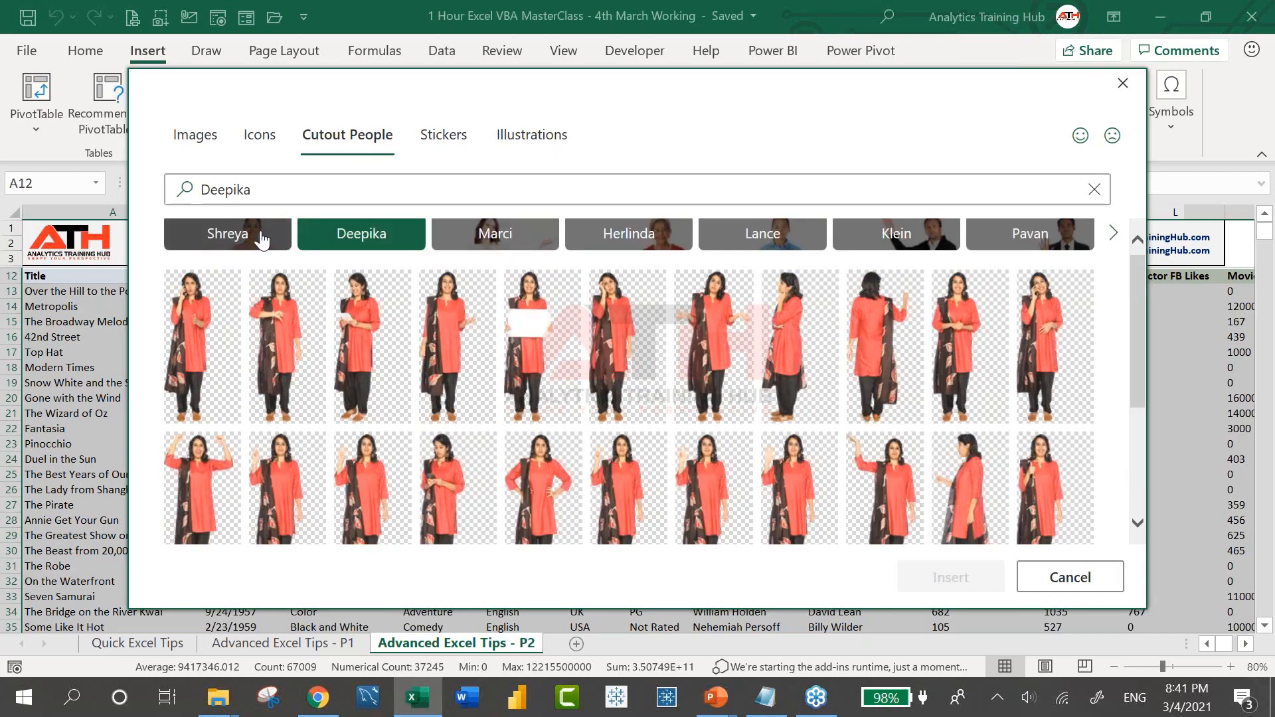
click(263, 243)
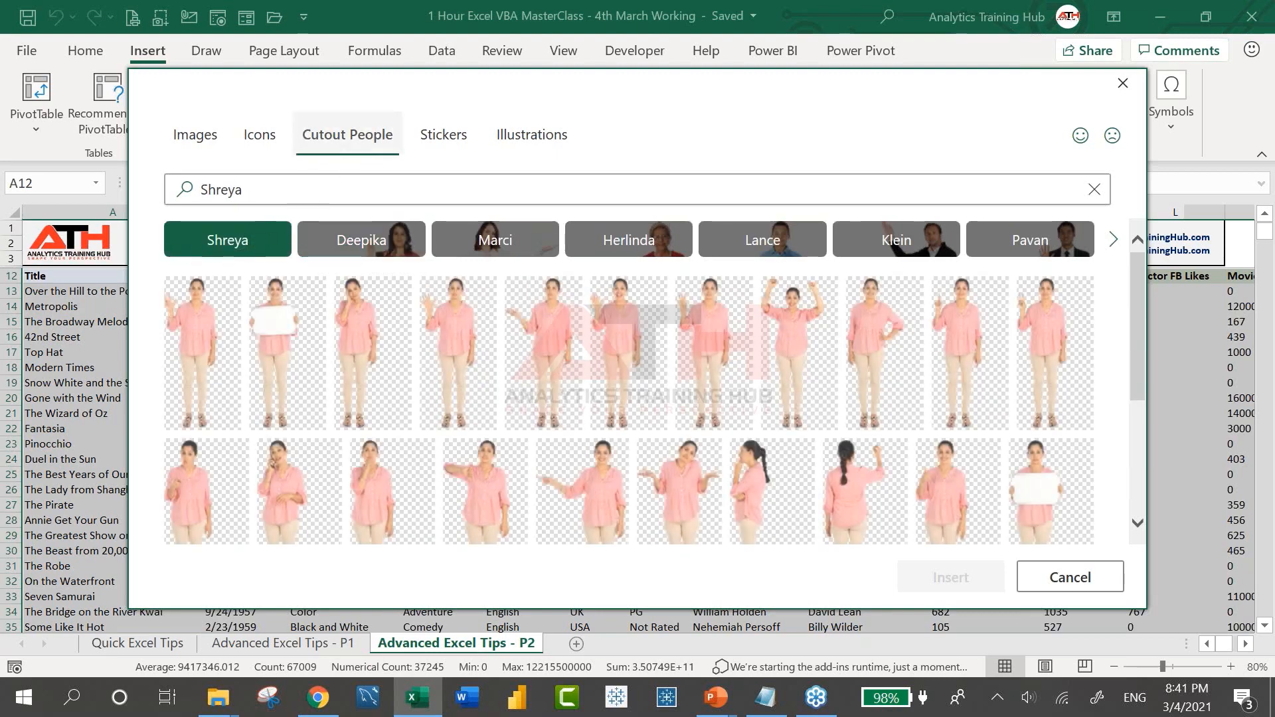
click(1095, 190)
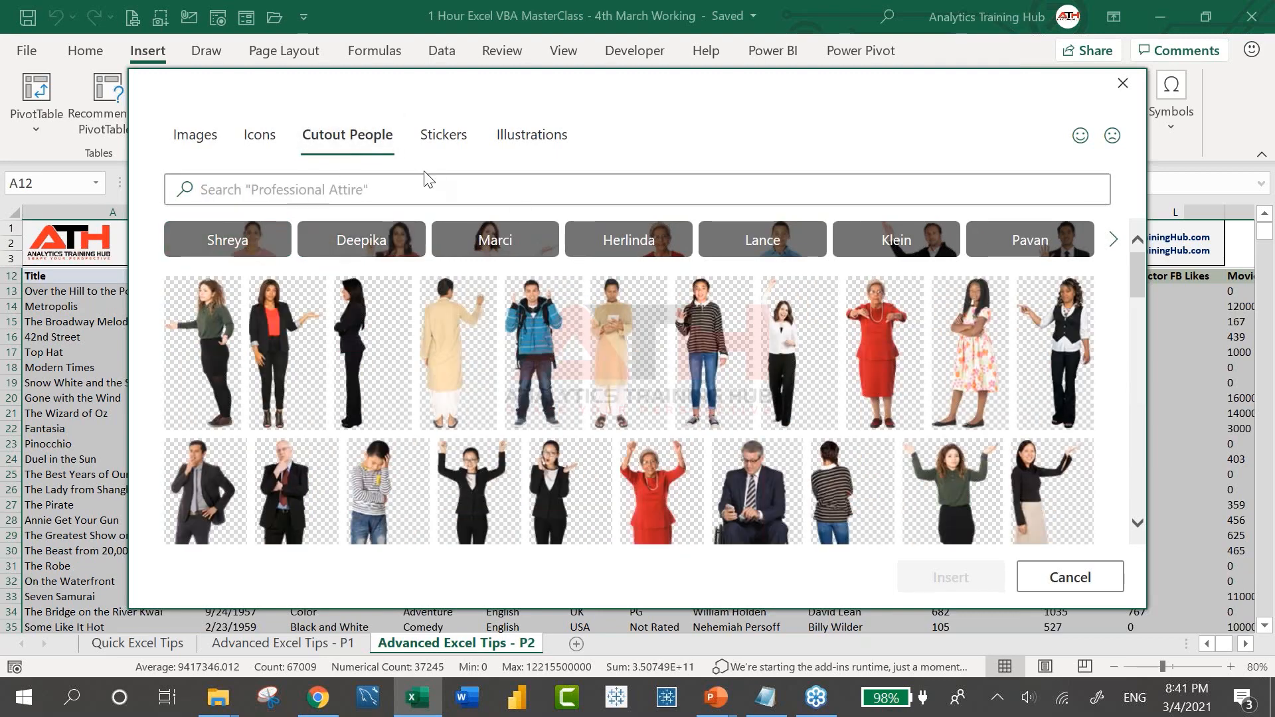
scroll(672, 458, down, 1)
scroll(673, 458, down, 2)
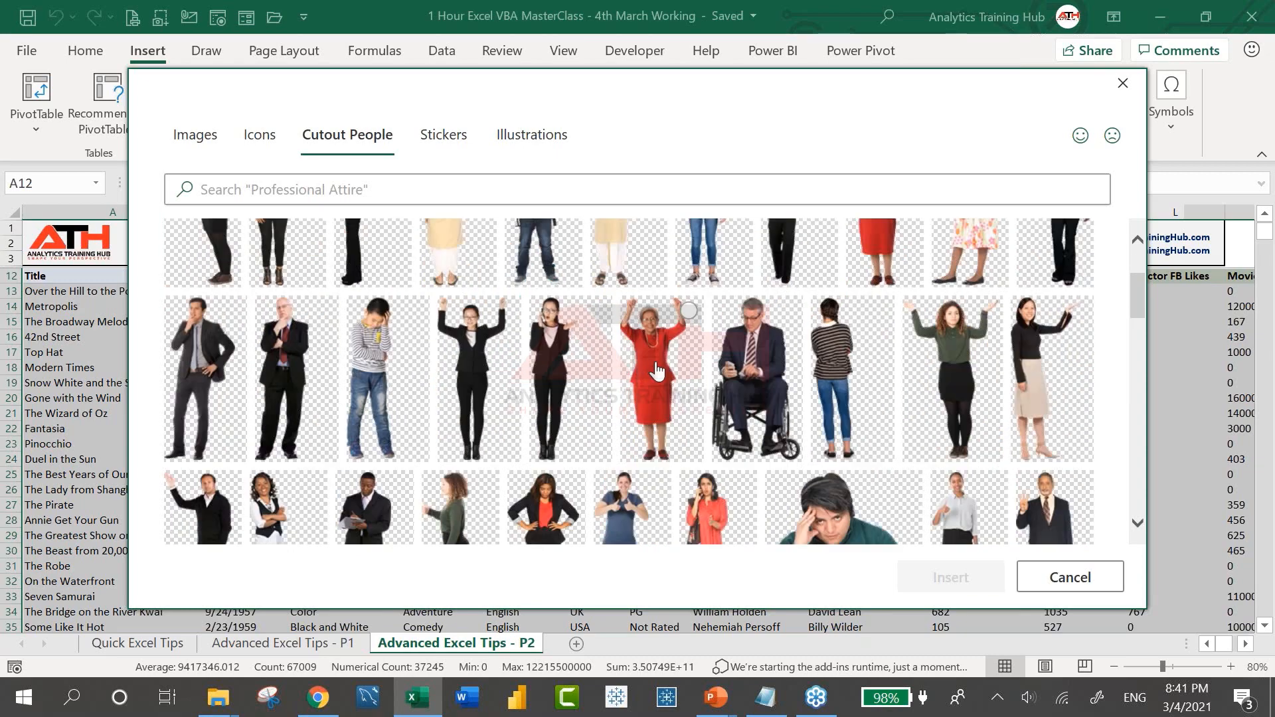
scroll(657, 370, up, 3)
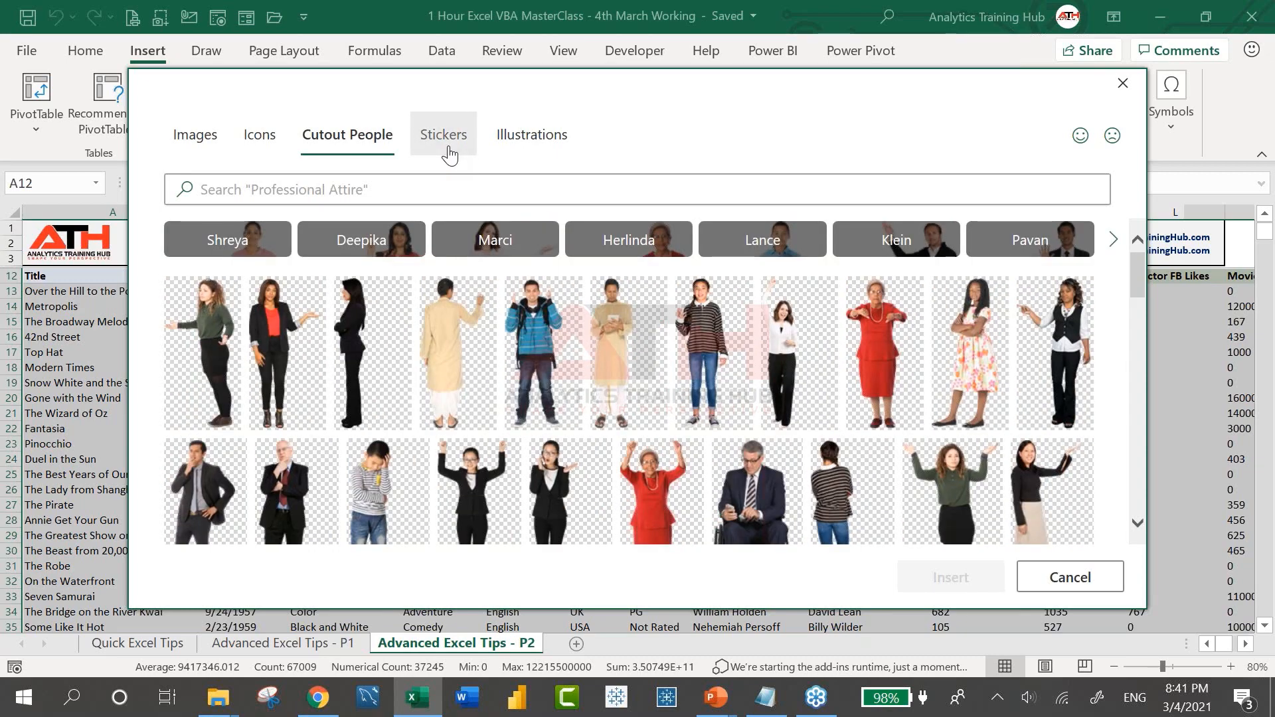
click(449, 154)
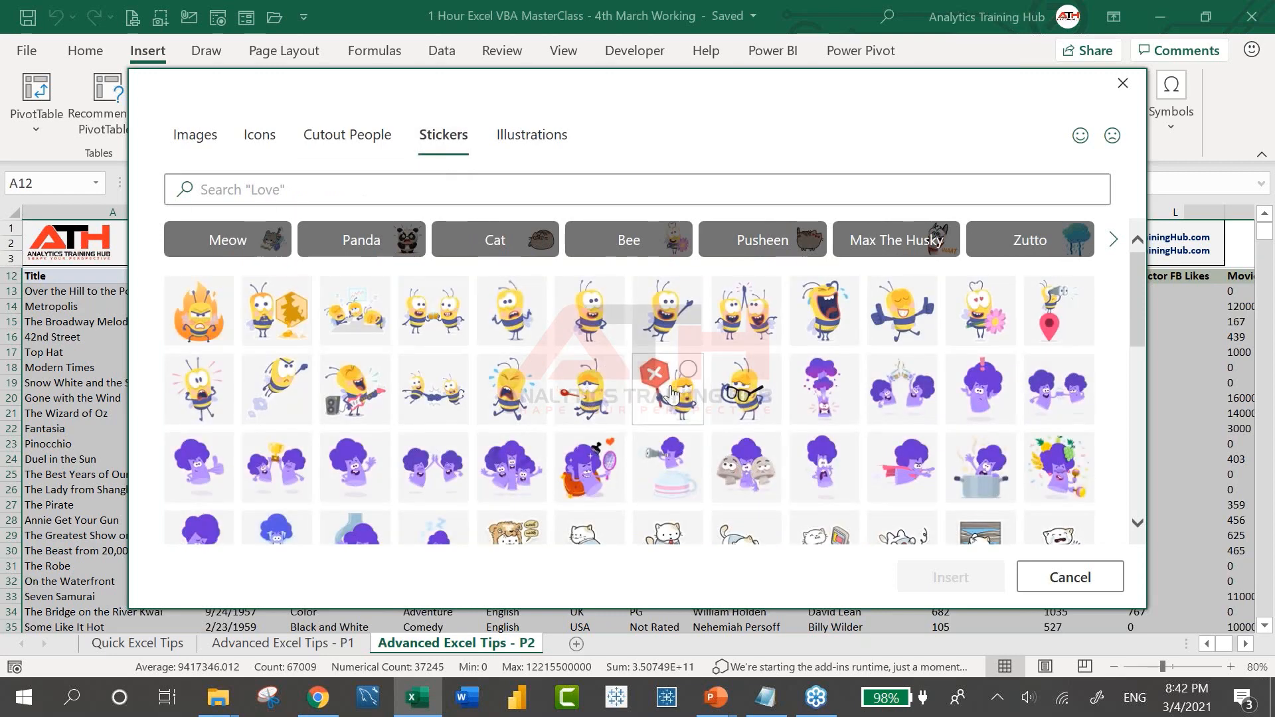
Scroll through the stickers and close the gallery without inserting anything
scroll(777, 434, down, 5)
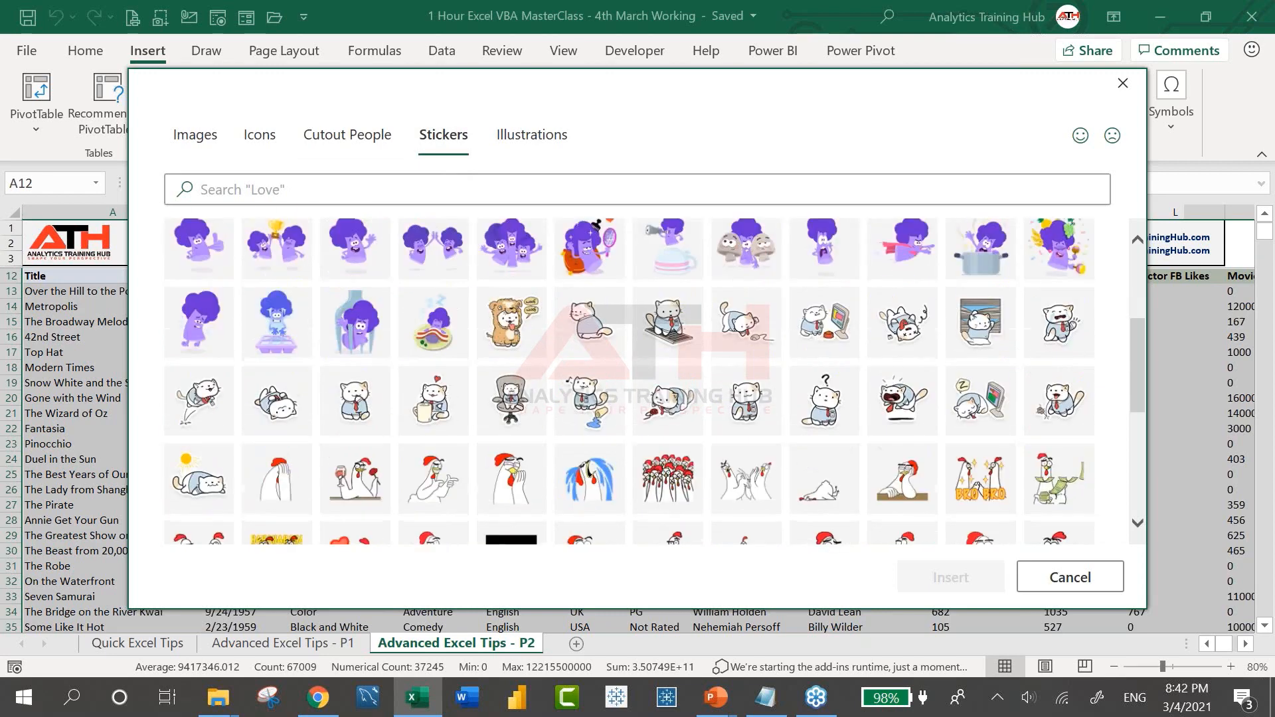
scroll(777, 434, down, 5)
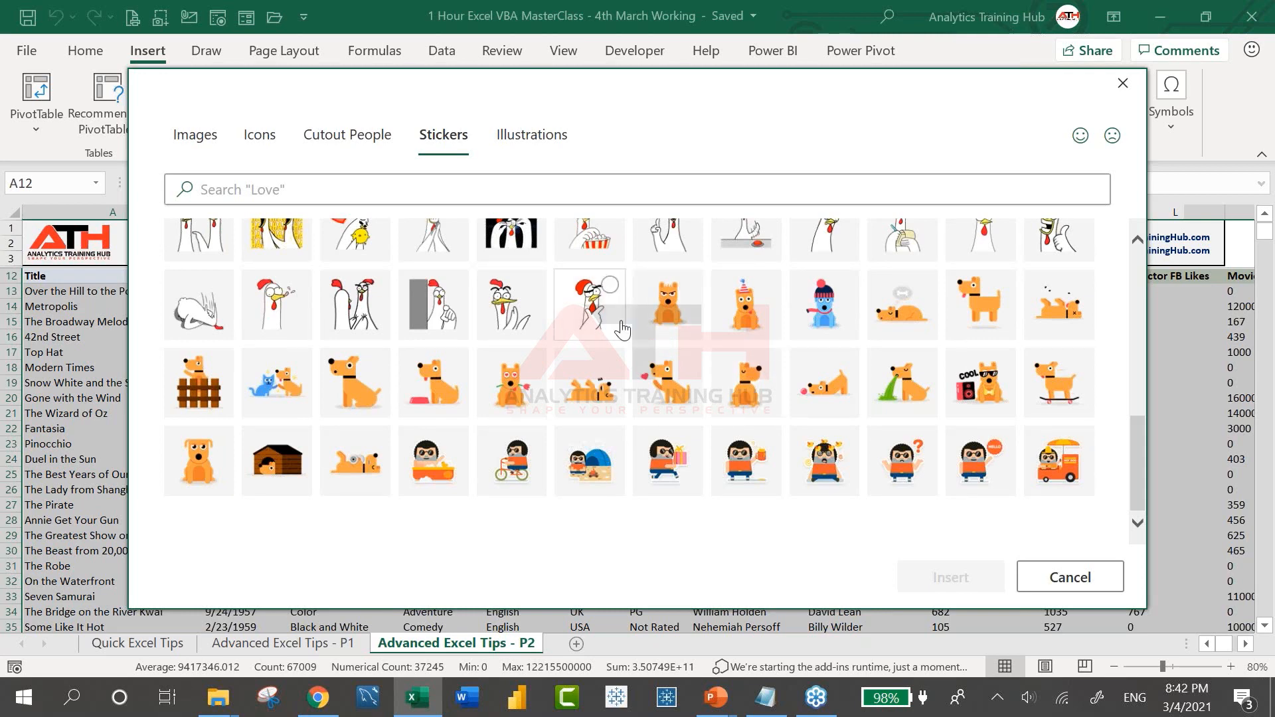
key(Escape)
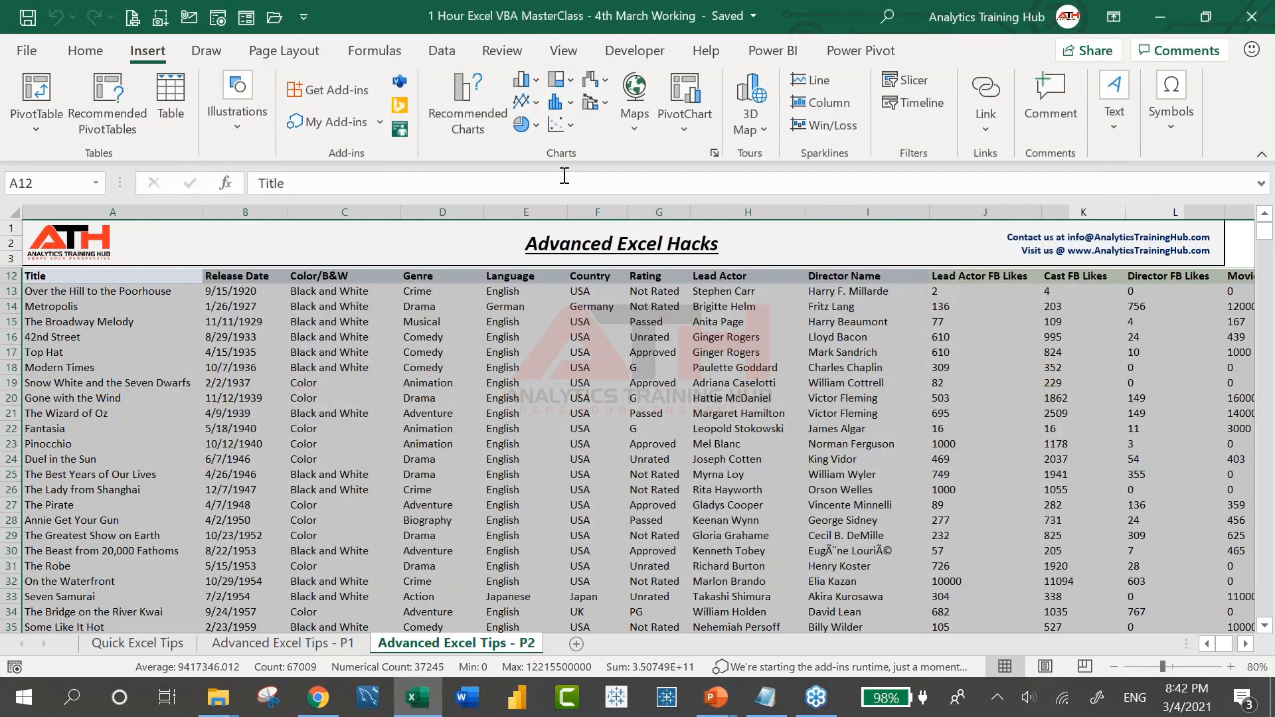
click(219, 52)
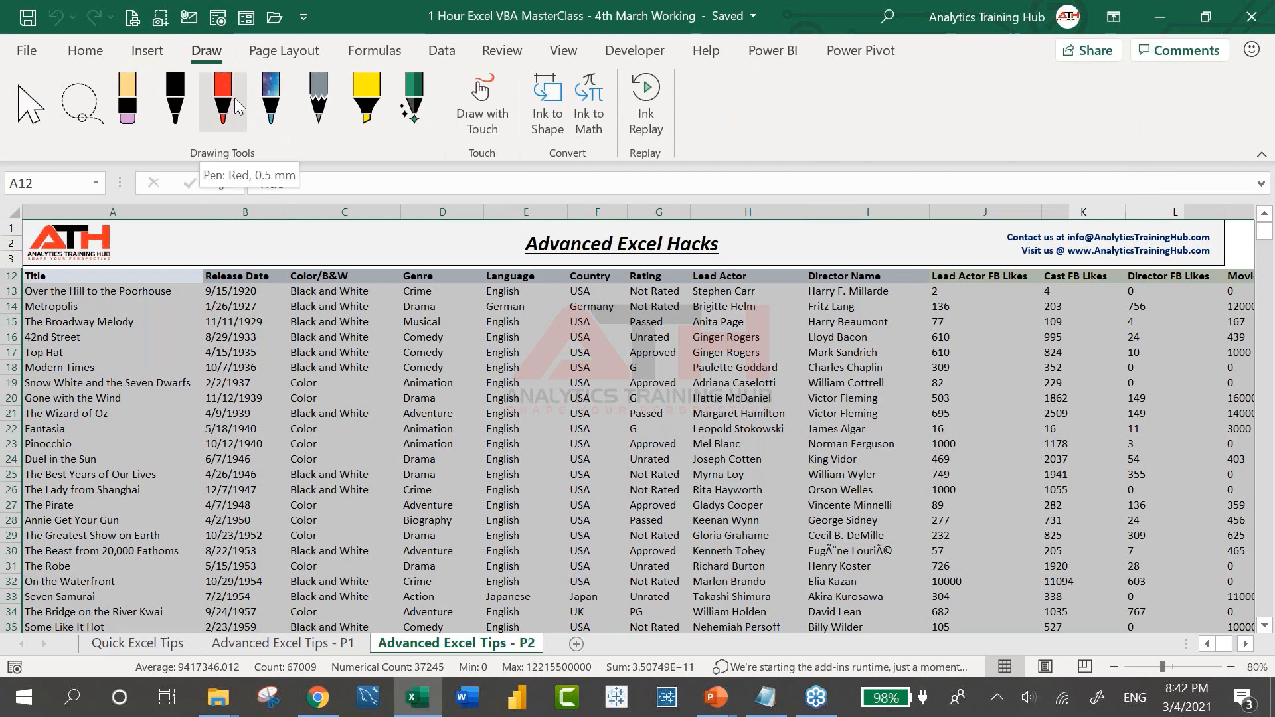
Draw a red freehand circle over the movie table, then undo it
click(226, 98)
mouse_move(453, 320)
mouse_down()
mouse_move(462, 342)
mouse_move(702, 359)
mouse_move(827, 465)
mouse_move(777, 319)
mouse_move(1010, 419)
mouse_move(985, 492)
mouse_up()
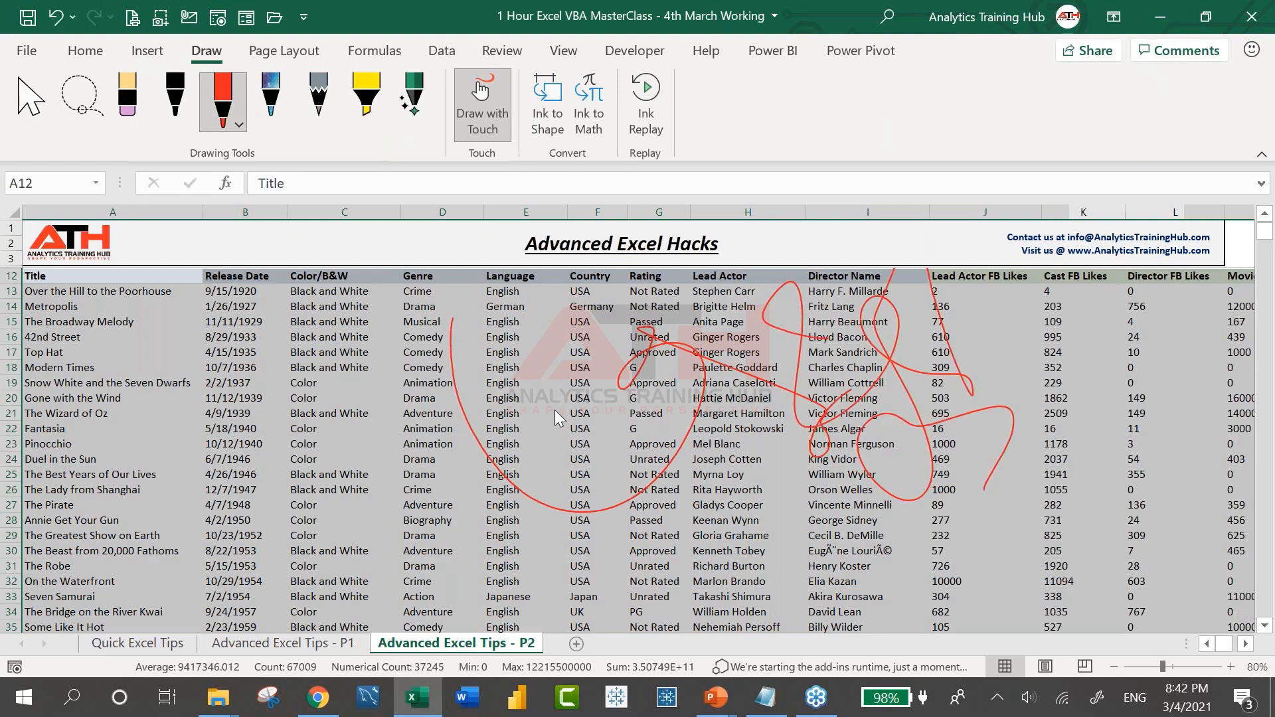
key(ctrl+z)
key(ctrl+z)
key(ctrl+z)
key(ctrl+z)
key(ctrl+z)
key(ctrl+z)
click(353, 60)
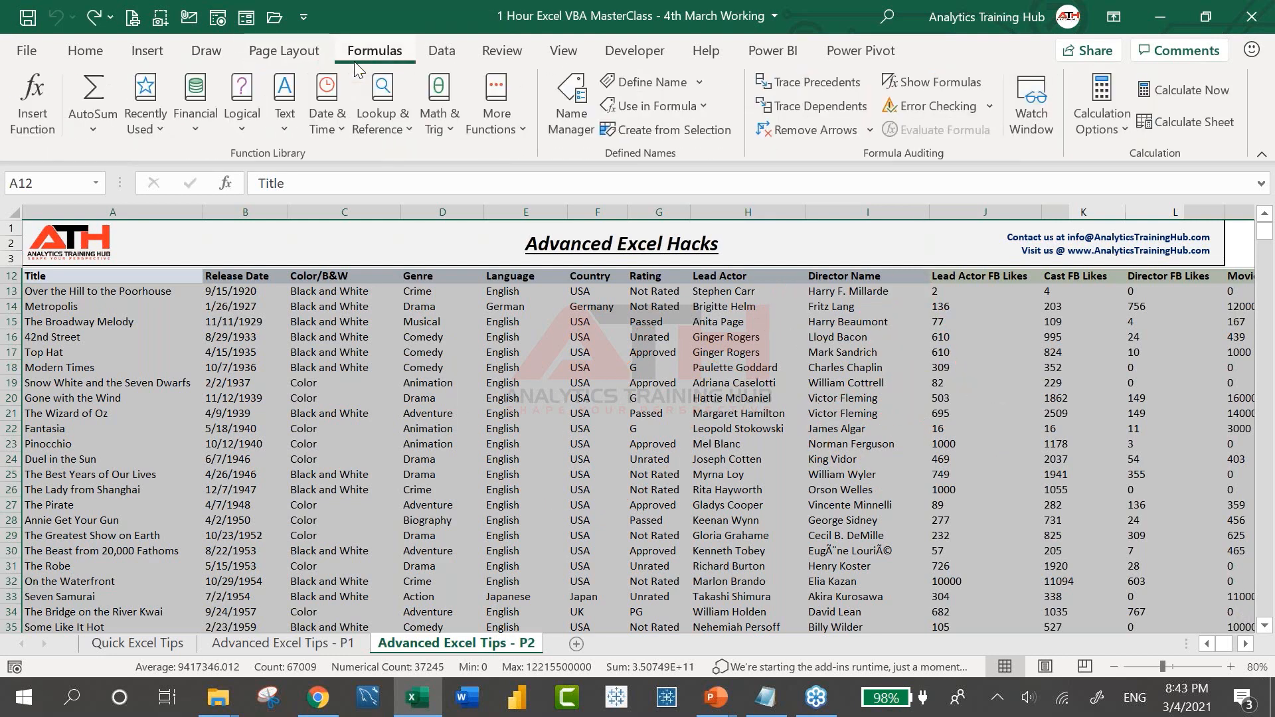
Browse the Lookup & Reference function list, then close it
click(419, 132)
scroll(439, 465, down, 4)
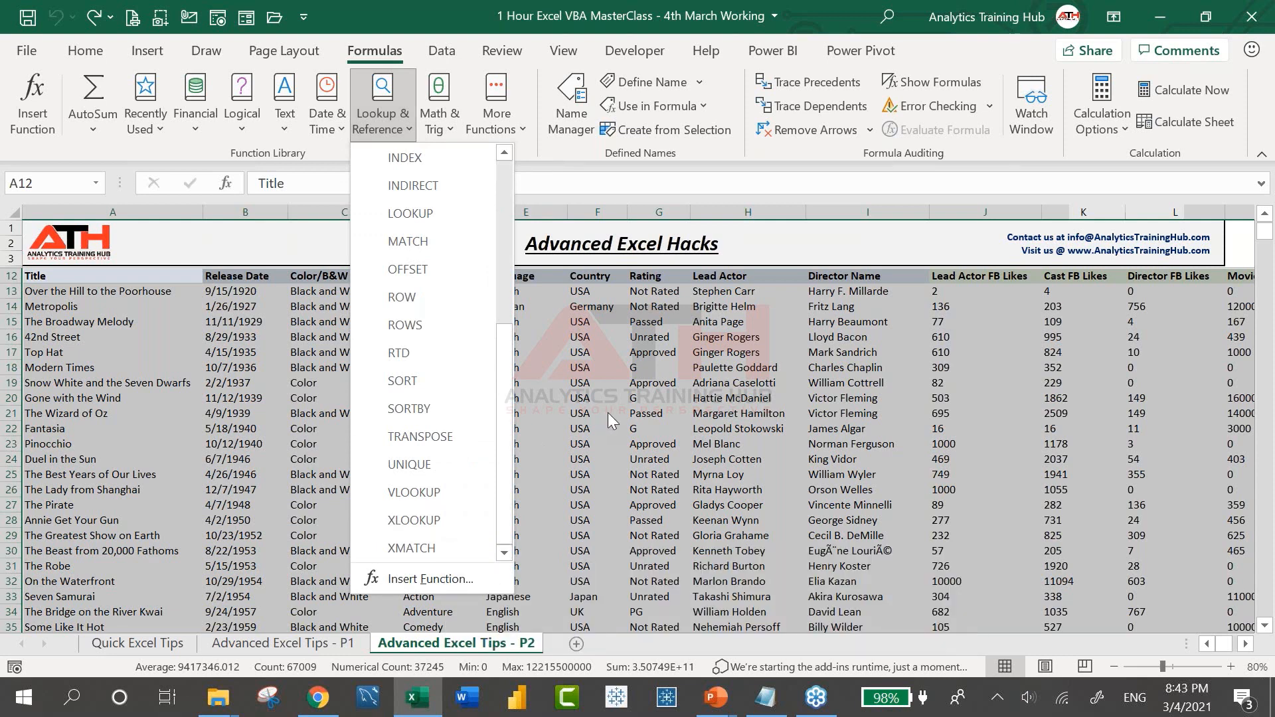
click(611, 384)
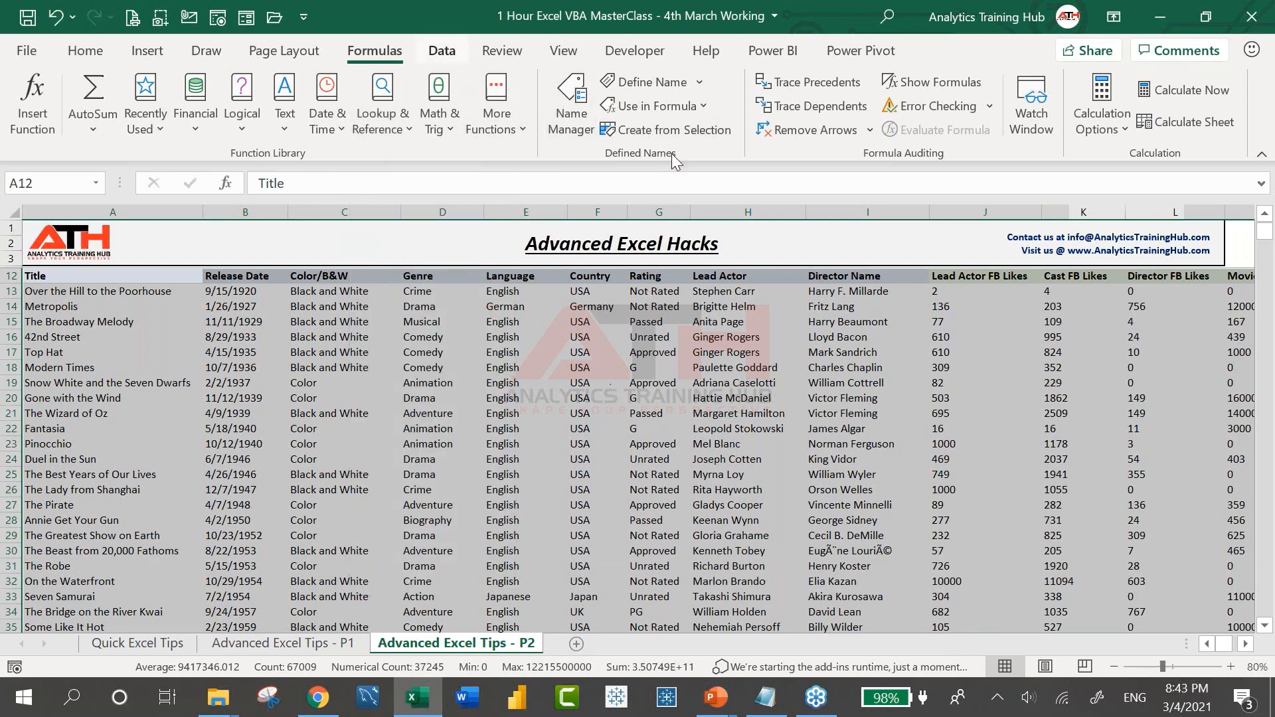
Preview the Data Types gallery on the Data tab, then add a blank Sheet1
click(440, 50)
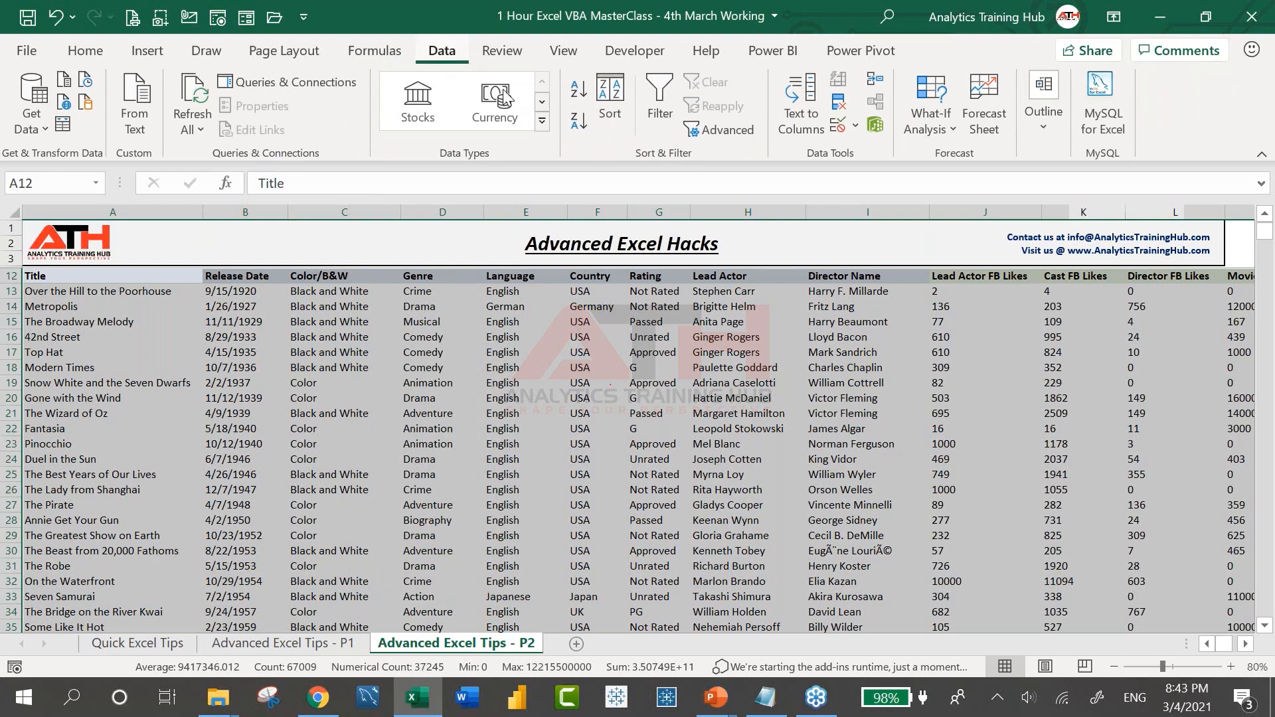
click(540, 121)
click(578, 642)
click(578, 643)
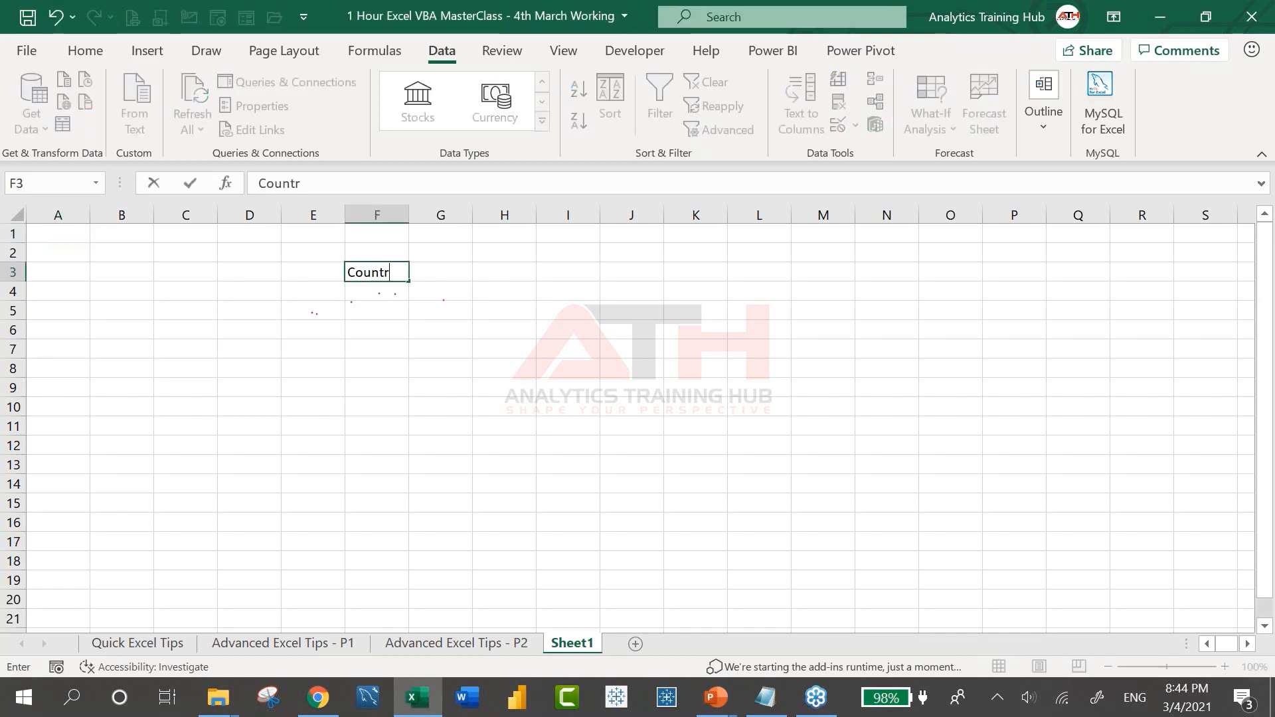
Enter the Country heading in F3, followed by India, Australia and United States
text(y)
key(Return)
text(India)
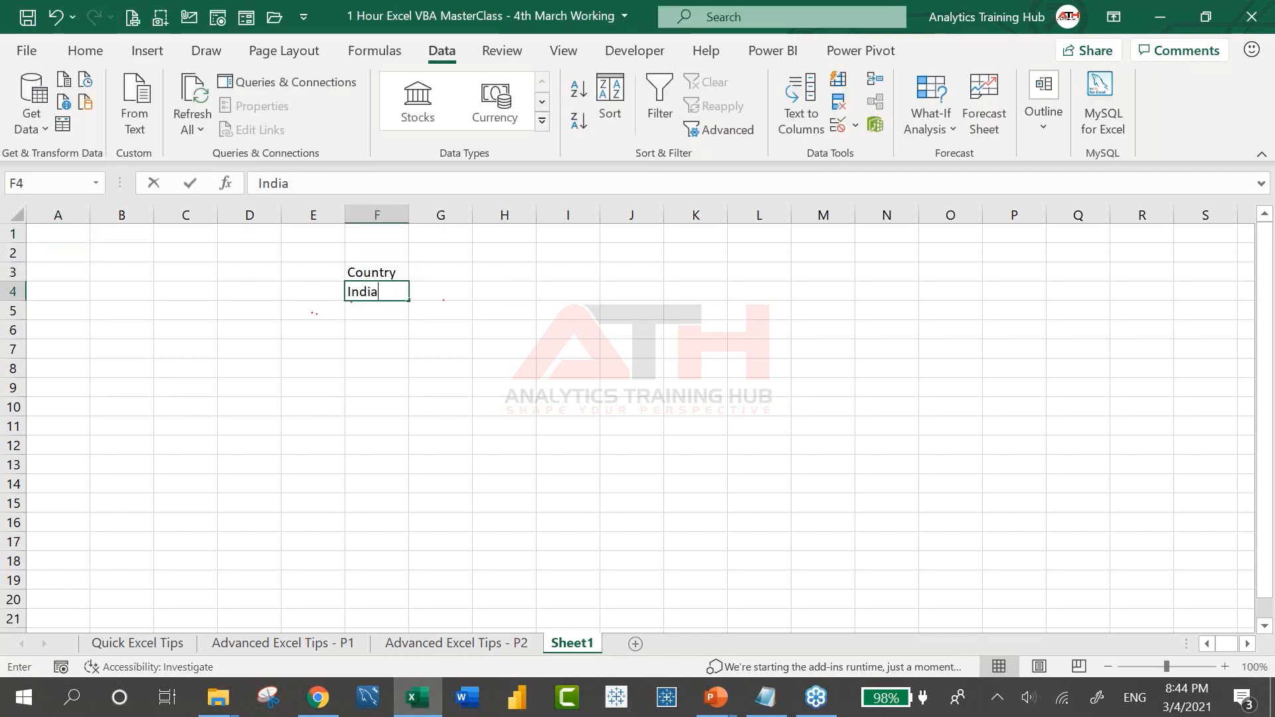
key(Return)
text(Austr)
text(alia)
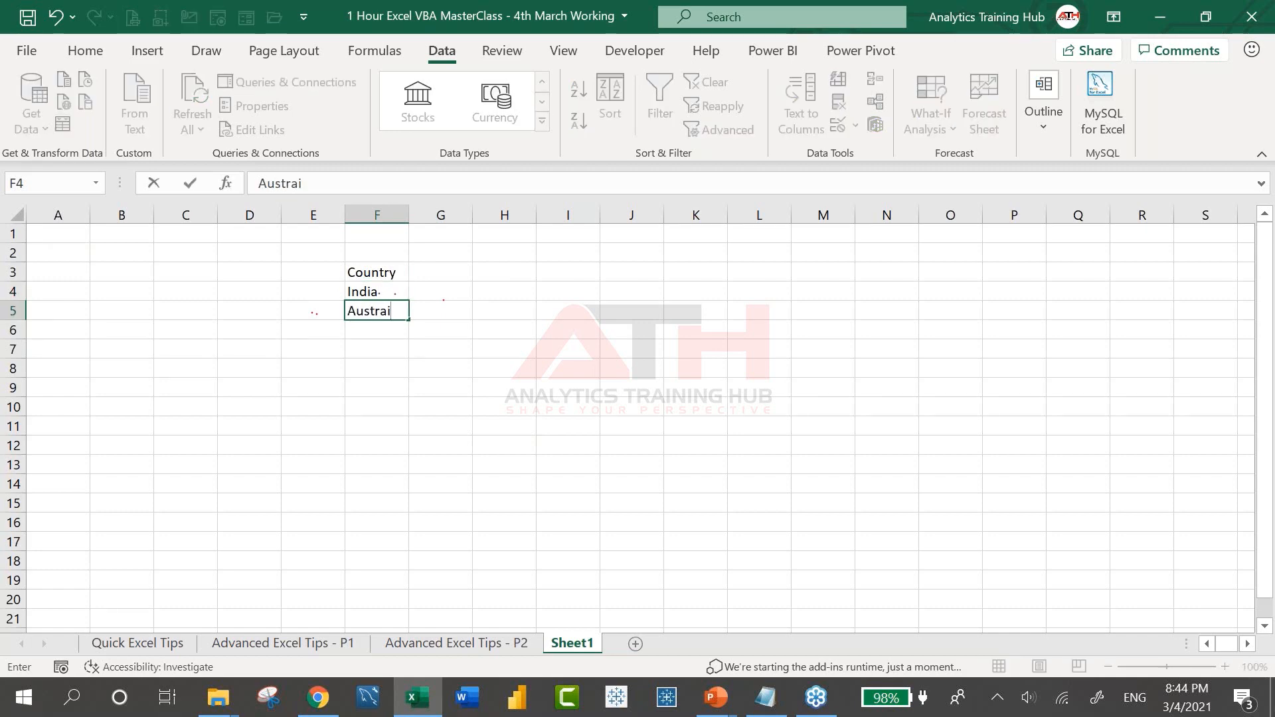
key(Return)
text(Unit ed States)
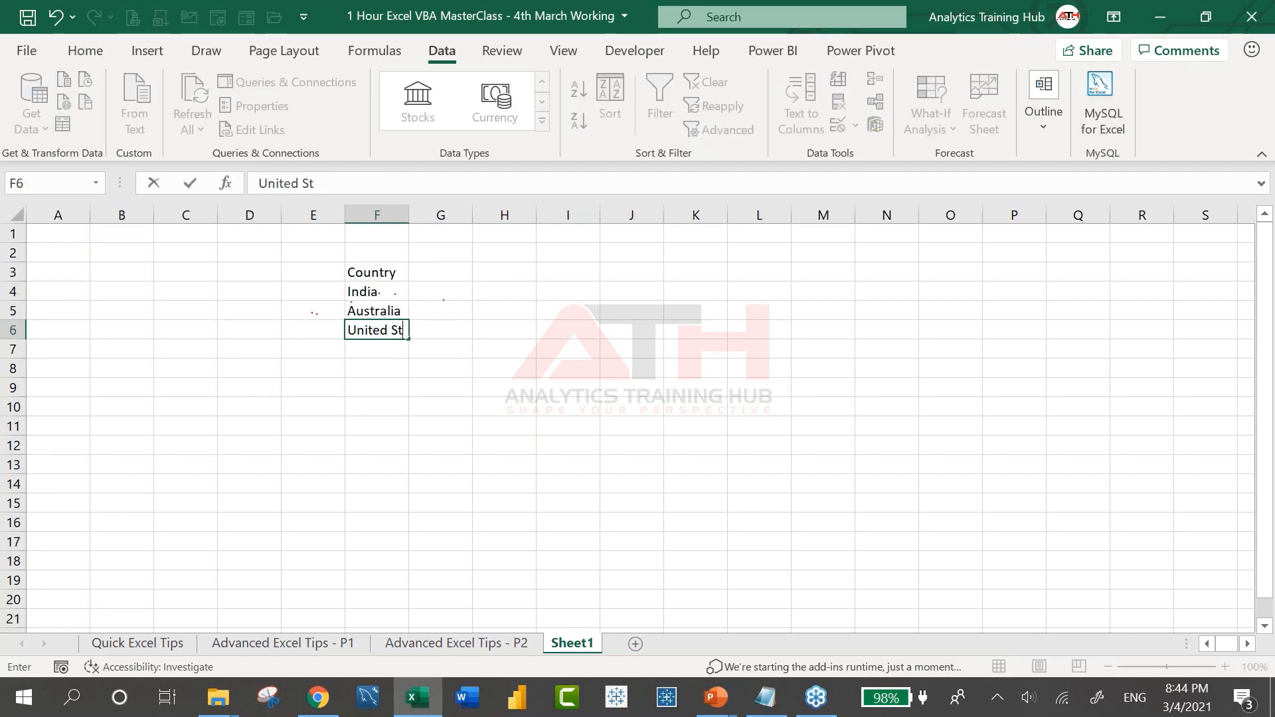
key(Return)
Add Spain, Russia, China and Canada, then make the Country heading bold
text(Spain)
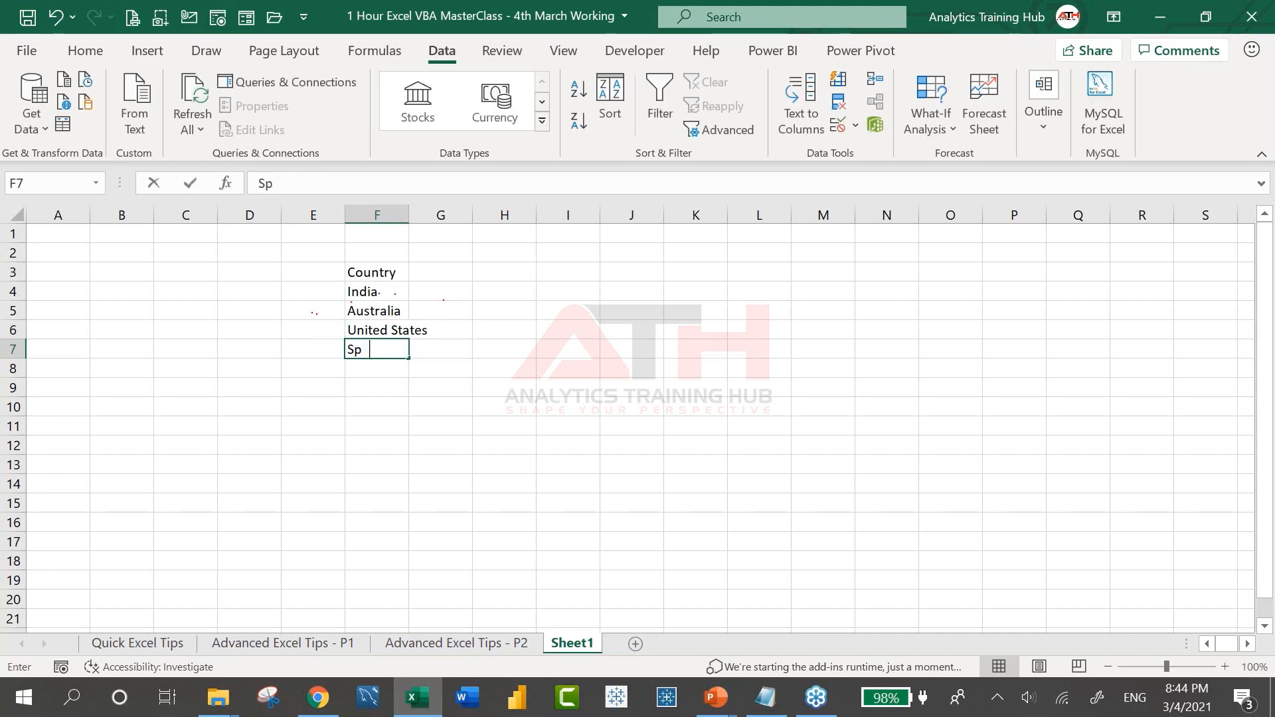
key(Return)
text(Russia)
key(Return)
text(China)
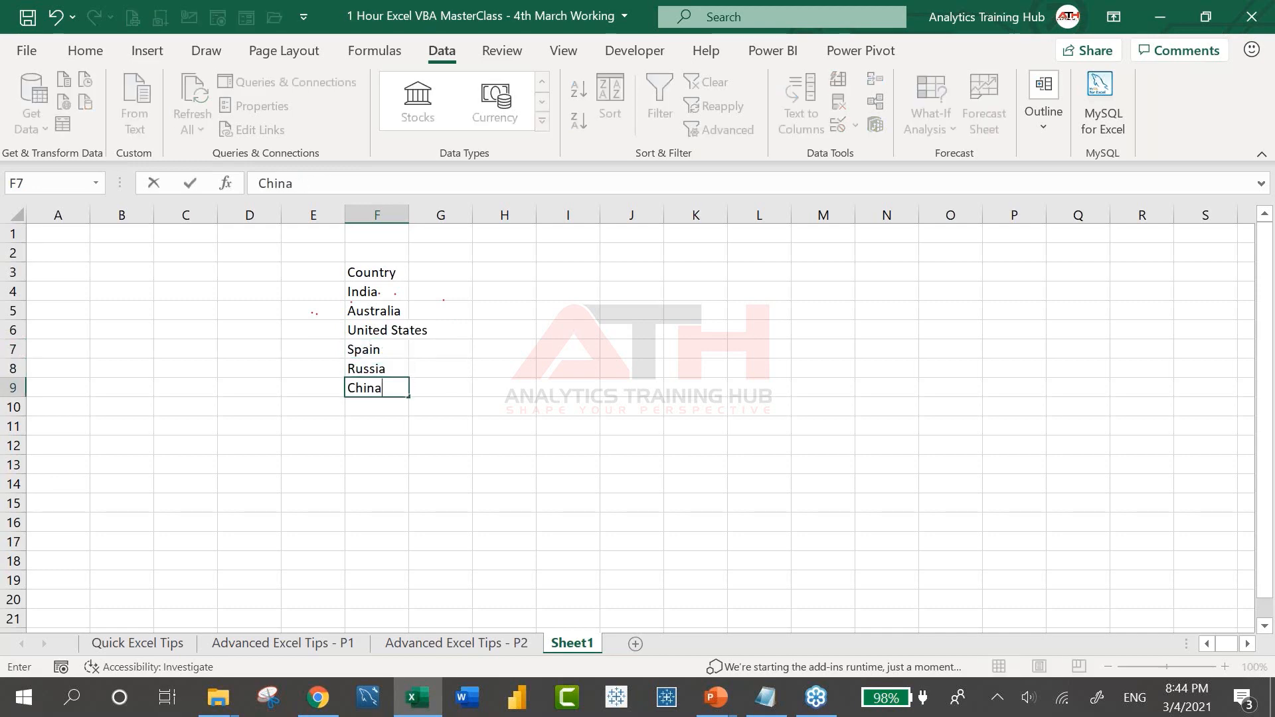
key(Return)
text(Canada)
key(Return)
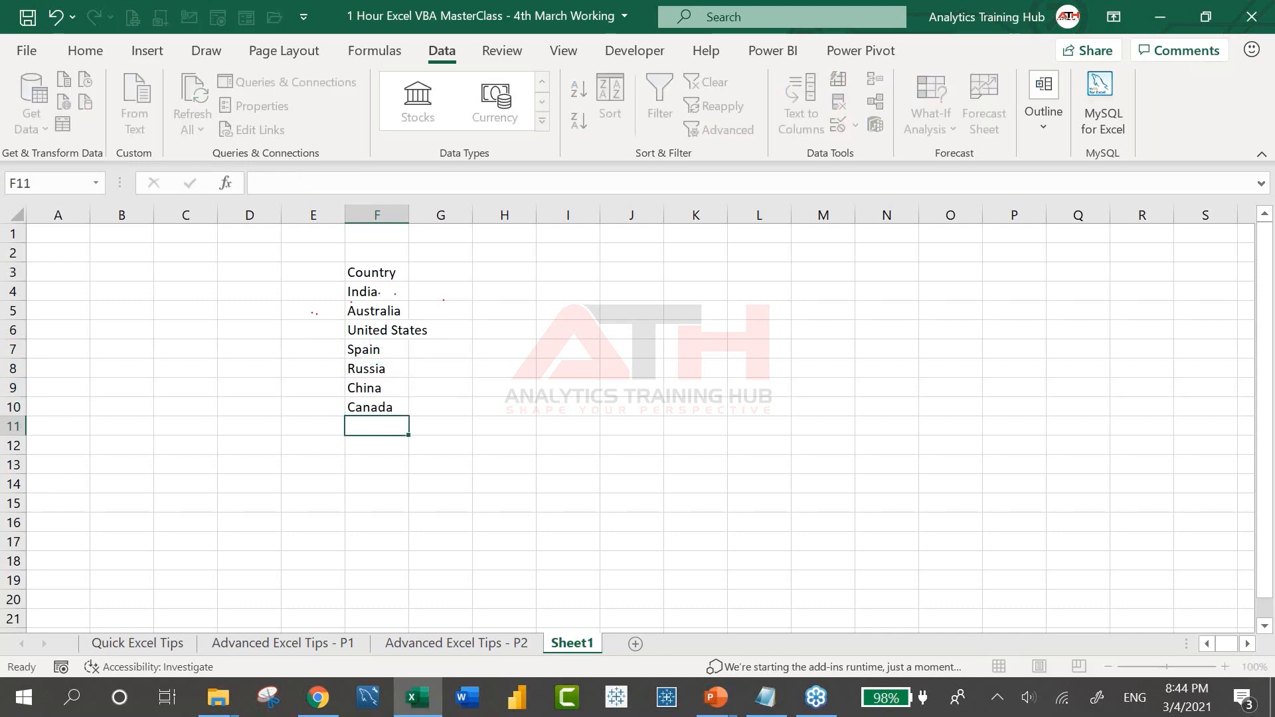
key(ctrl+Up)
key(ctrl+Up)
key(ctrl+b)
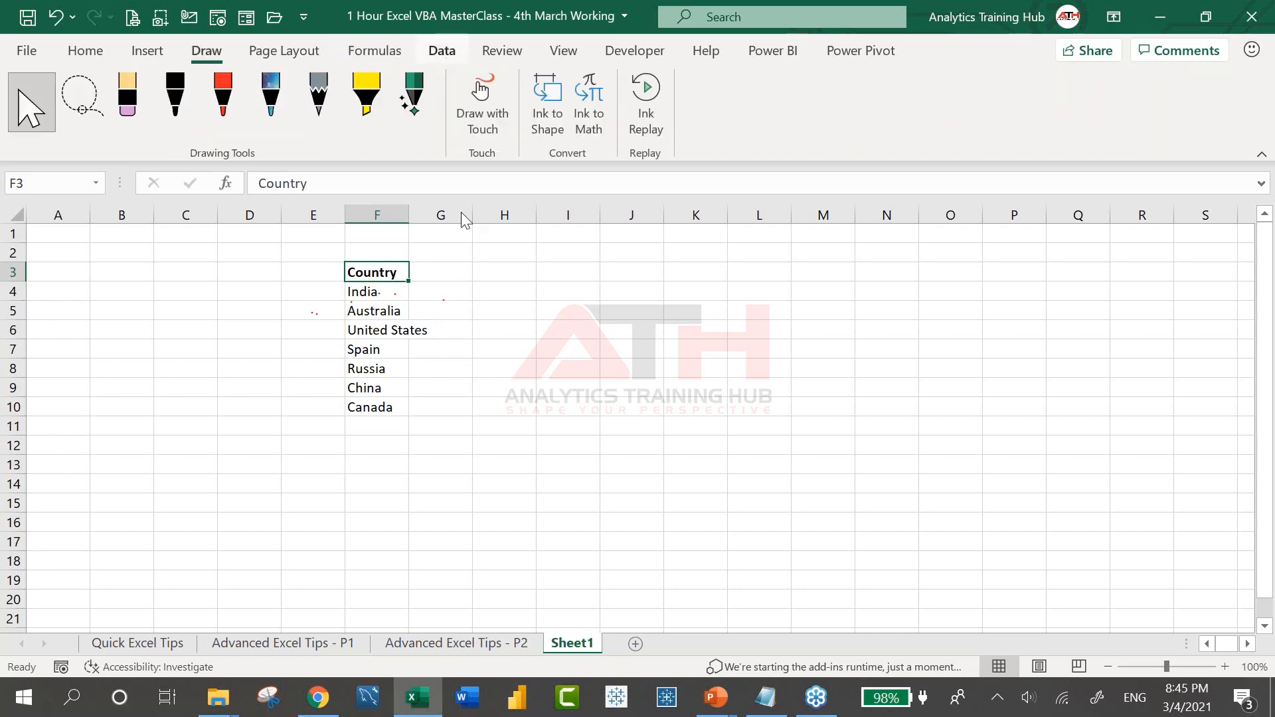
Widen column F so the country names fit
click(387, 286)
key(ctrl+shift+Down)
key(Up)
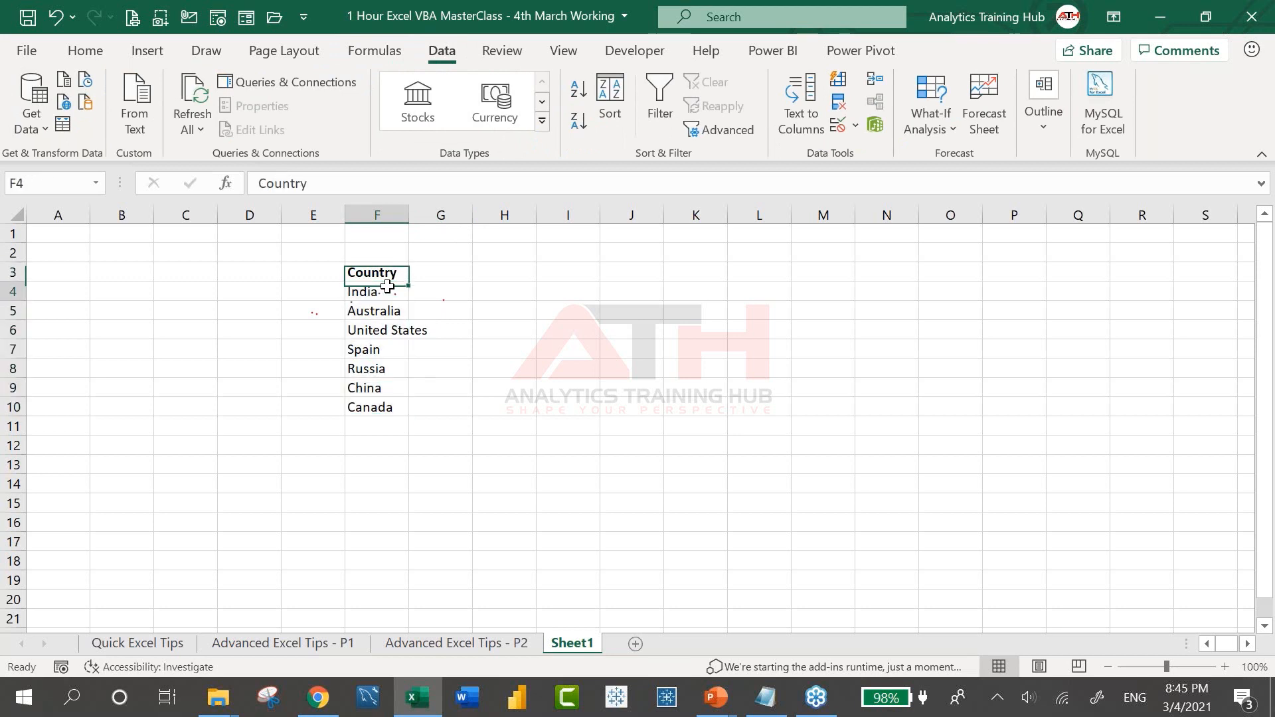
key(Down)
key(ctrl+shift+Down)
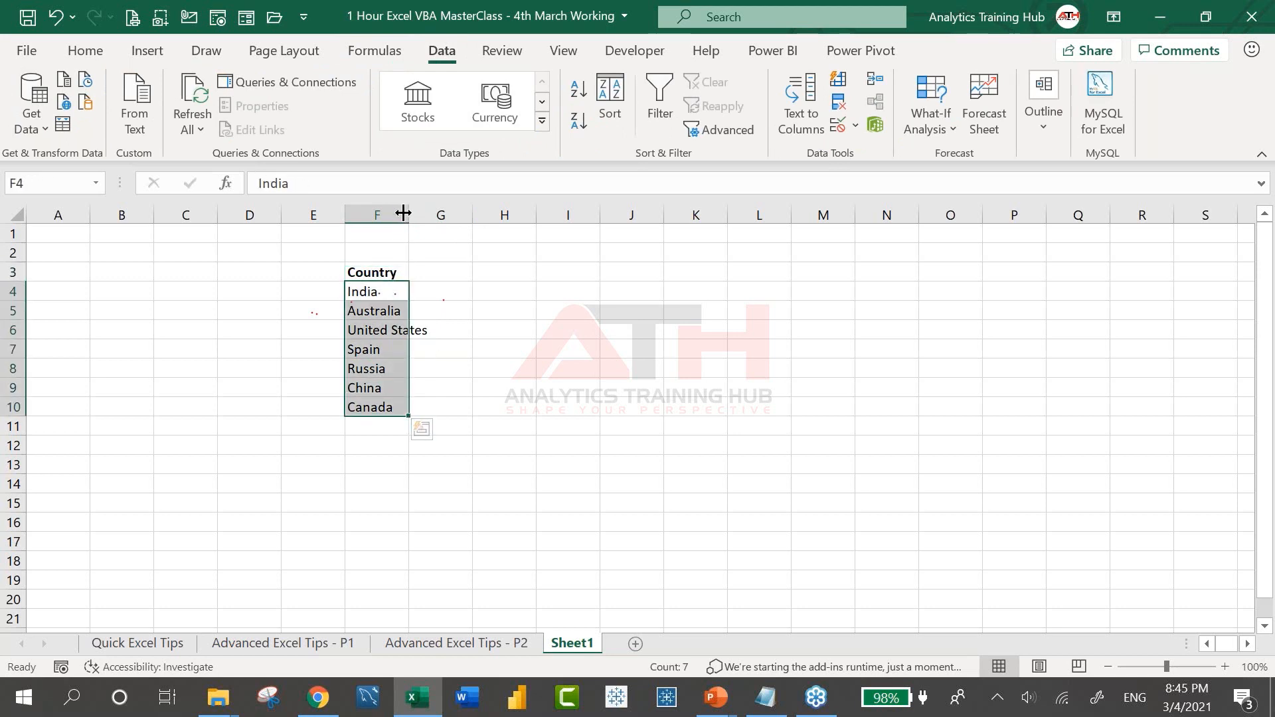
drag(408, 215, 433, 214)
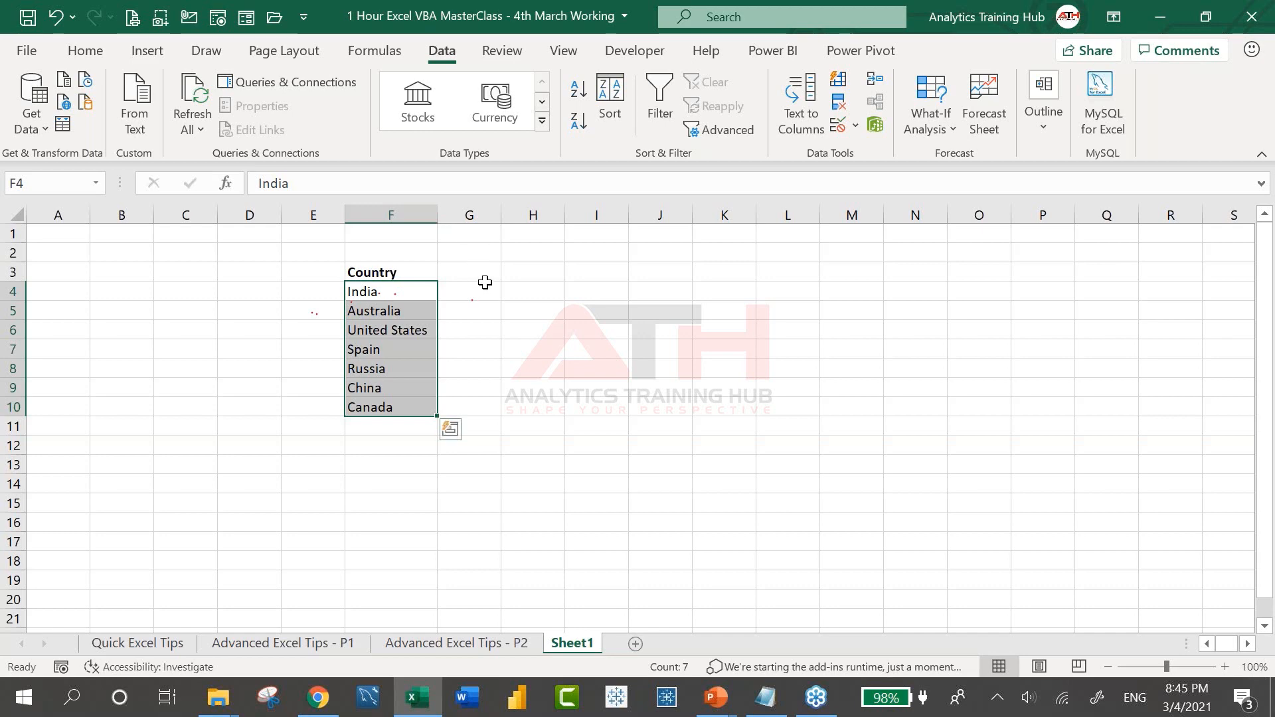
Select the country names India through Canada in F4:F10
click(425, 289)
drag(425, 288, 394, 408)
key(ctrl+Up)
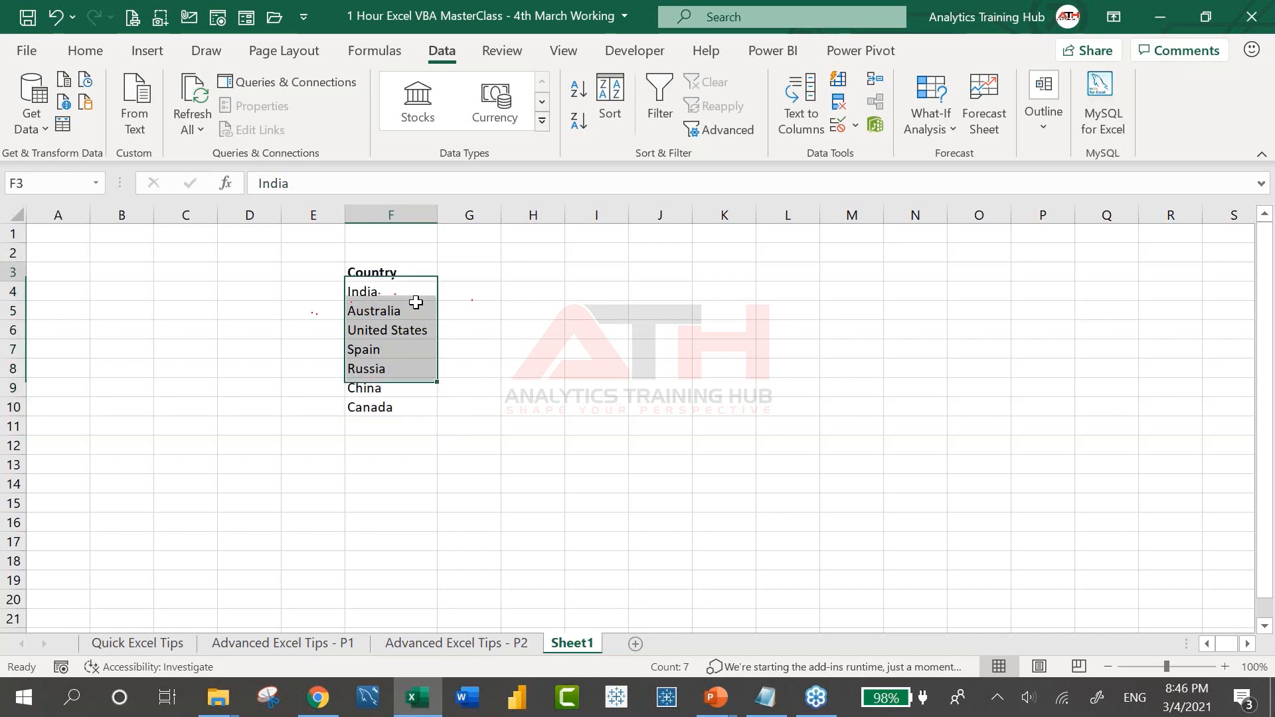
key(ctrl+Down)
key(ctrl+Up)
key(Down)
key(ctrl+shift+Down)
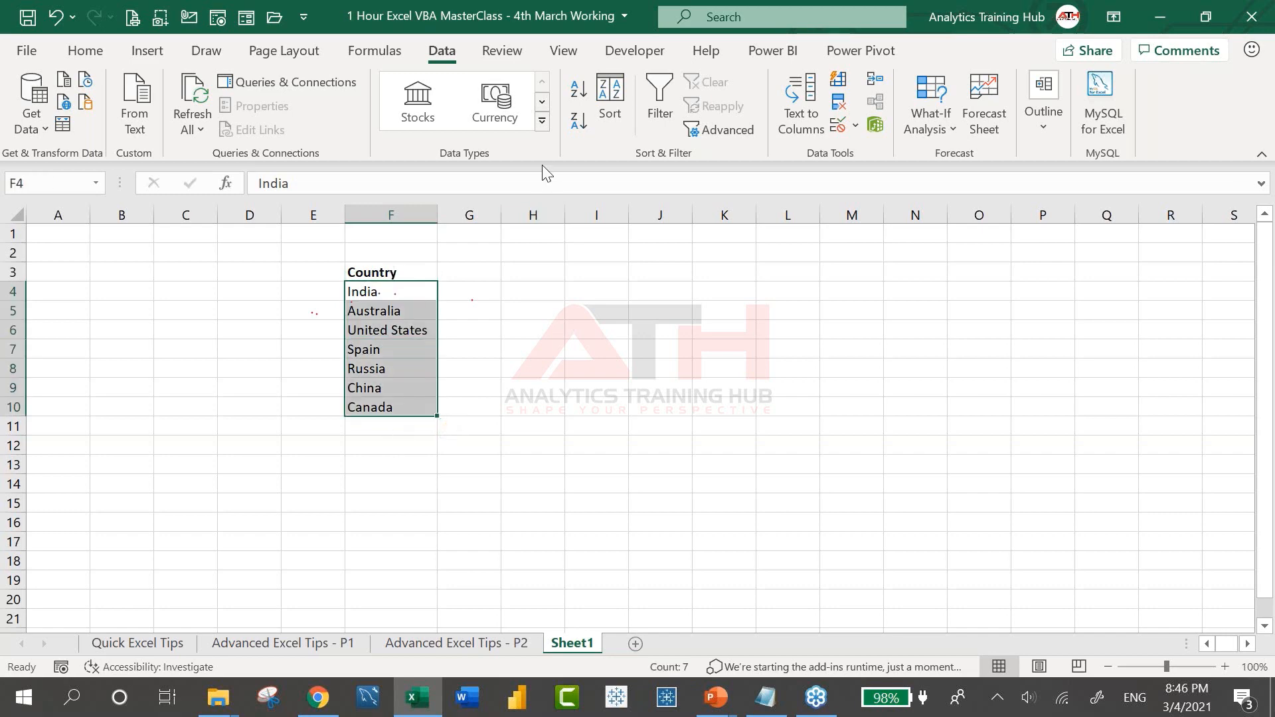
Convert the seven country names in F4:F10 to the Geography data type
click(541, 122)
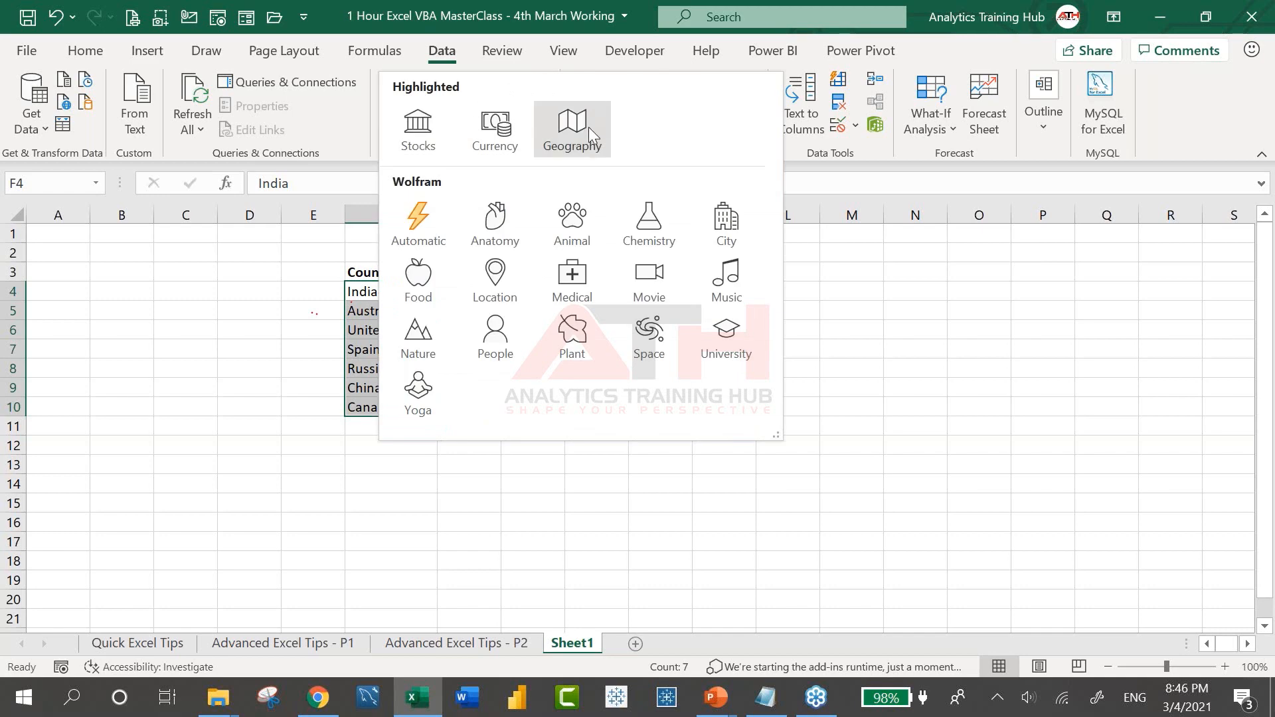
click(572, 129)
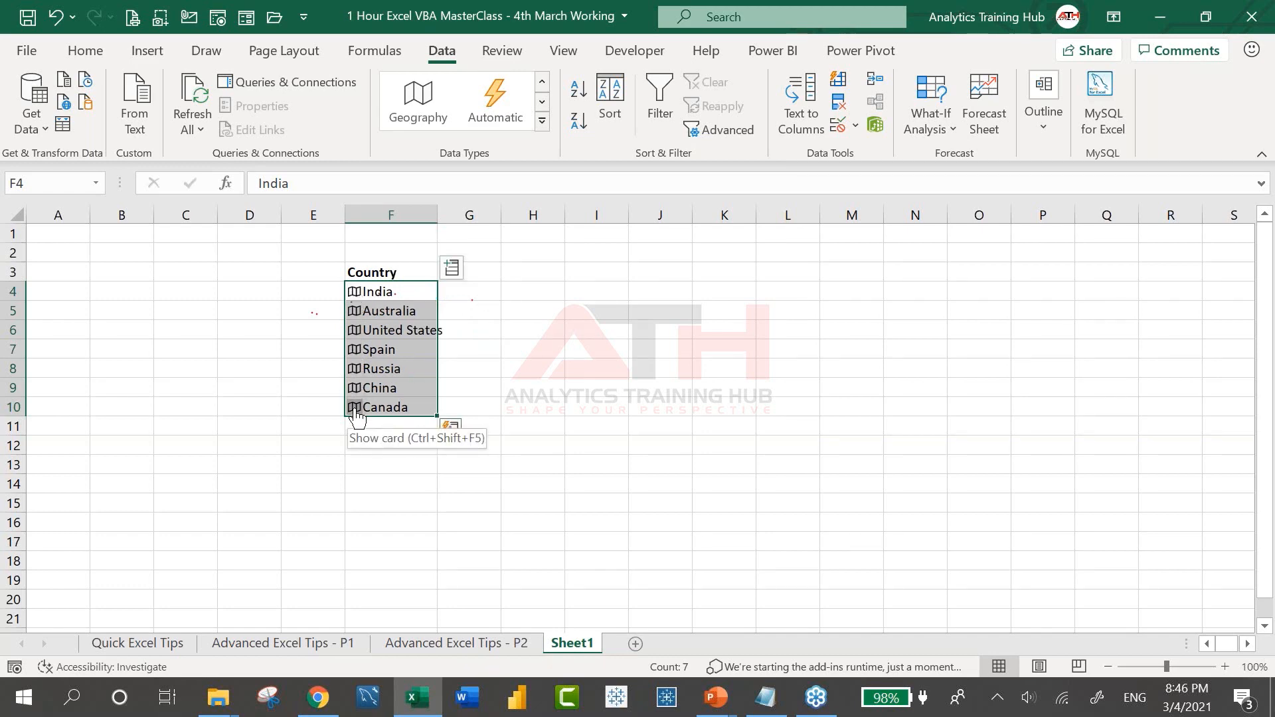
Add Birth rate, Carbon dioxide emissions, Electric power consumption and GDP columns, widening column J
click(453, 269)
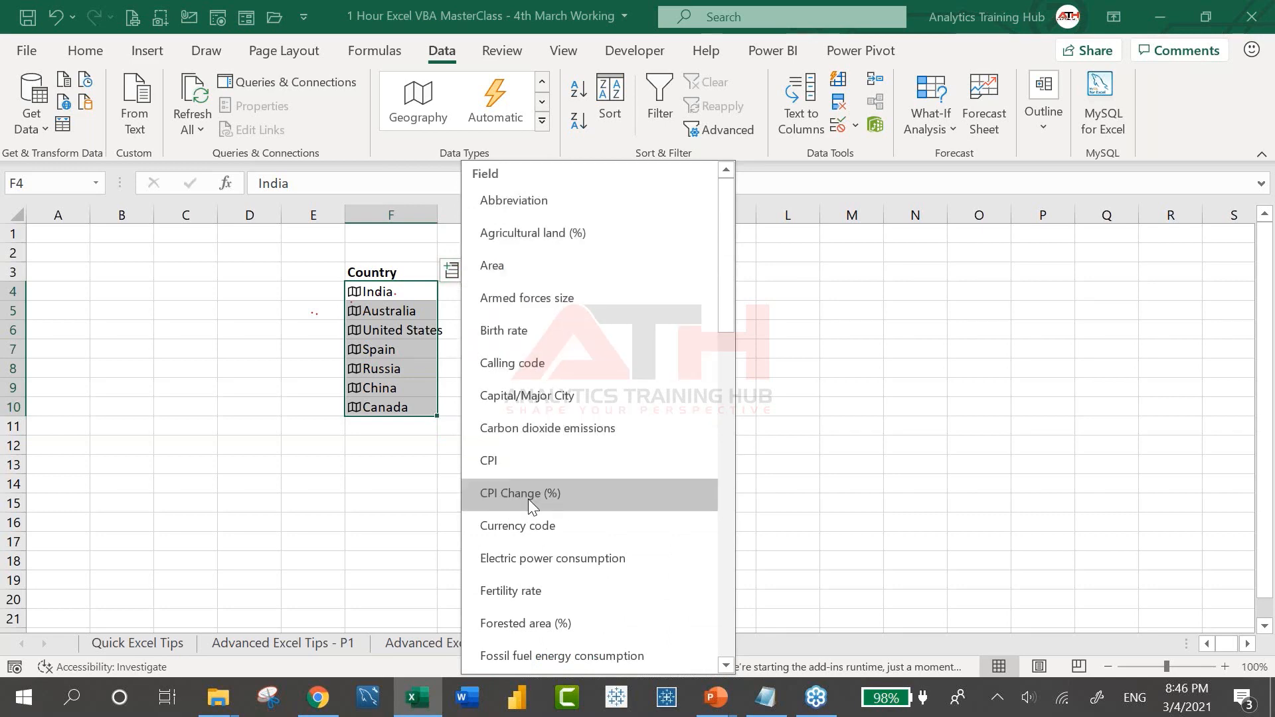
click(523, 333)
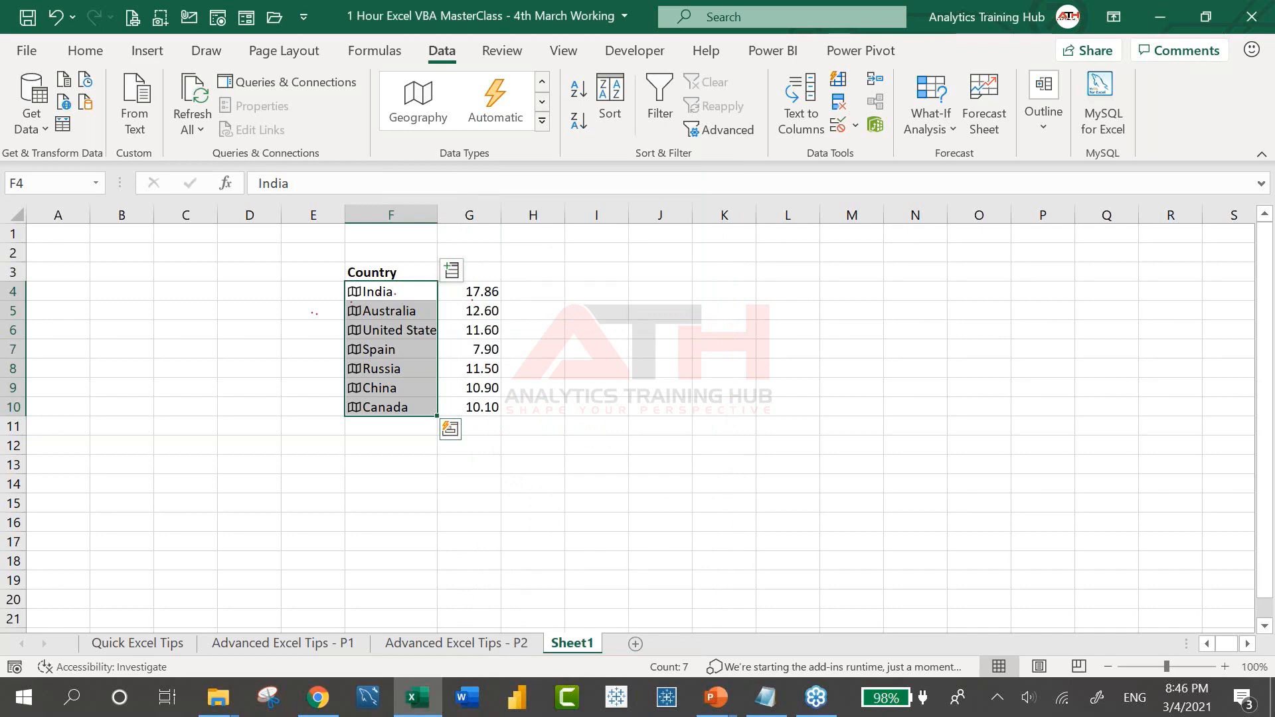
click(451, 270)
scroll(509, 509, down, 1)
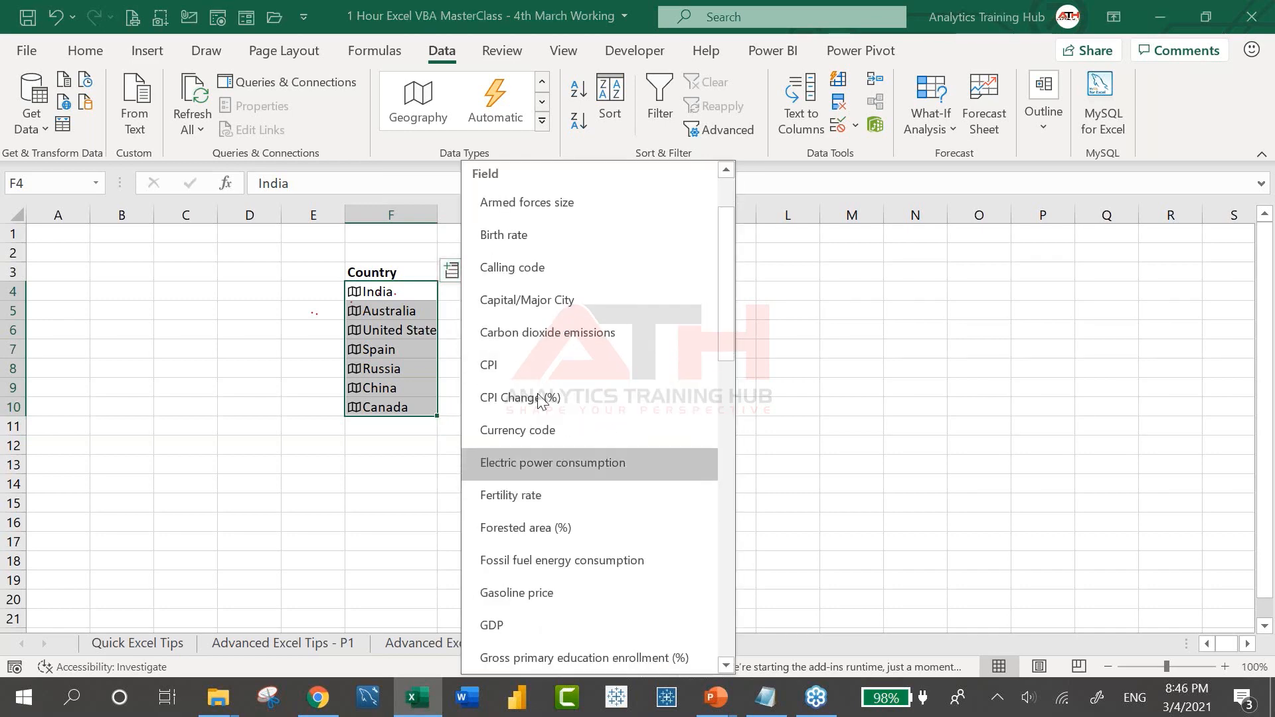
click(568, 332)
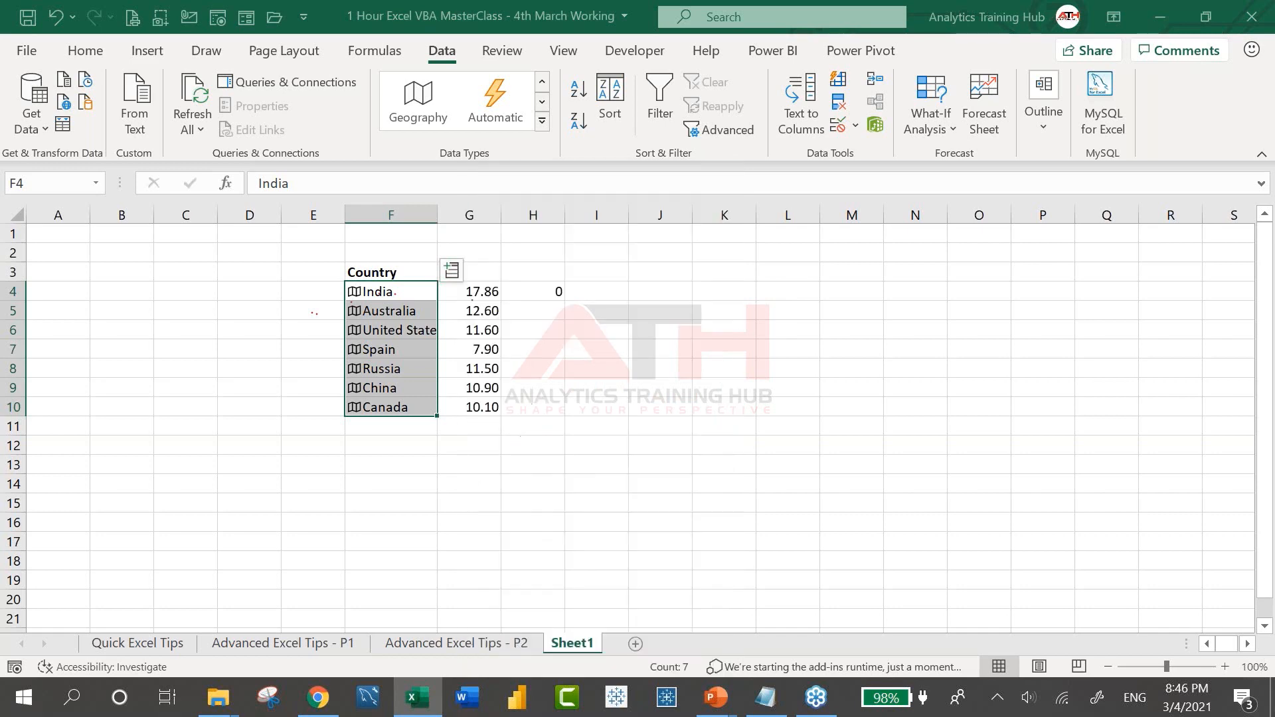
click(451, 271)
scroll(505, 543, down, 1)
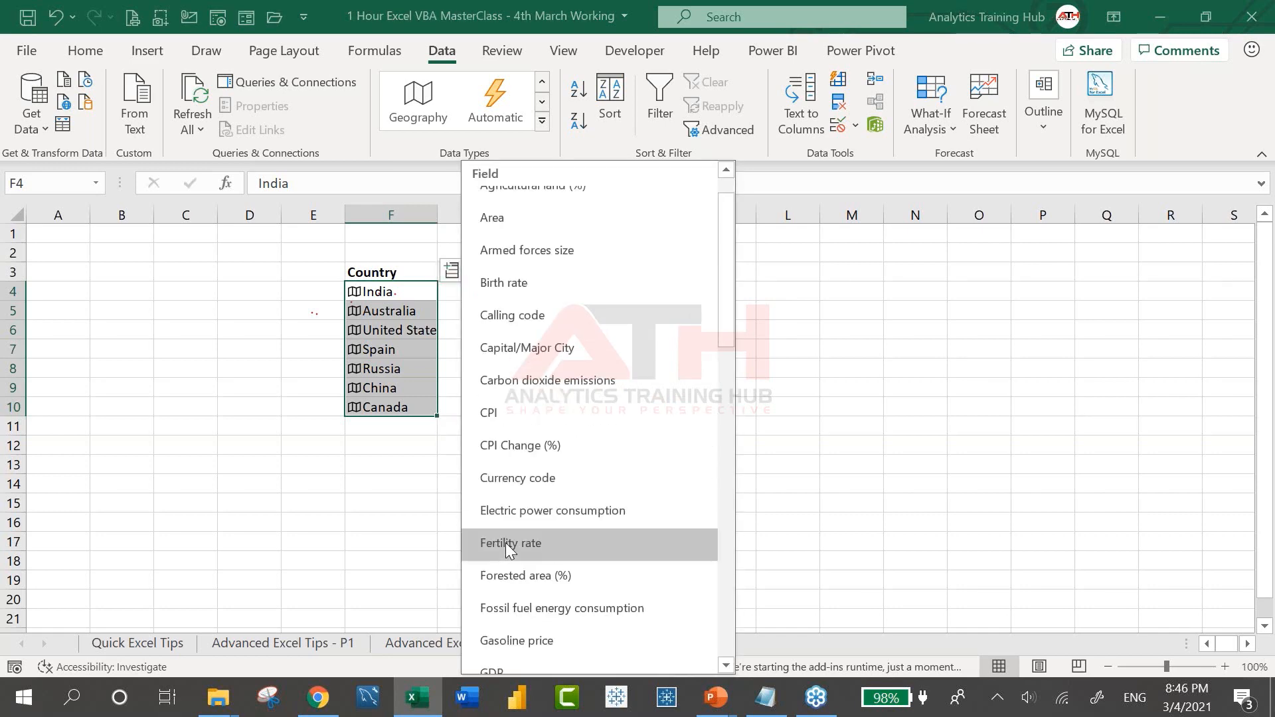
click(554, 520)
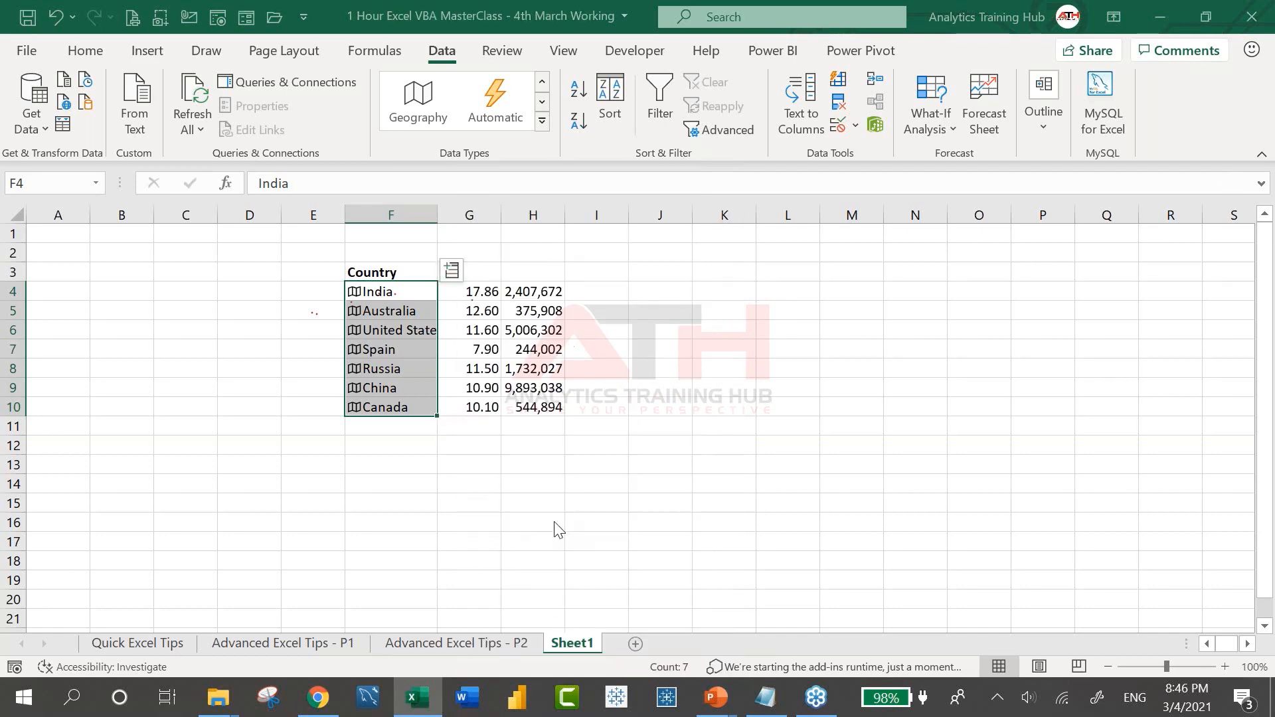
click(451, 271)
scroll(530, 522, down, 1)
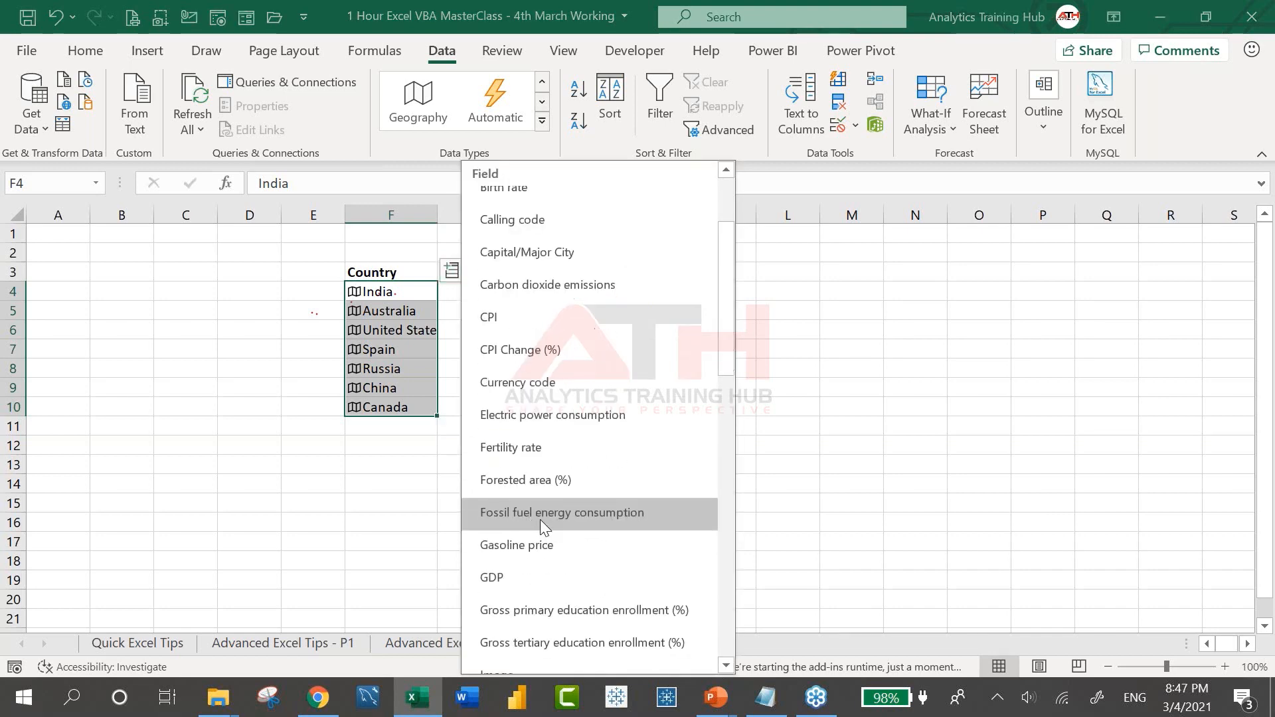
click(536, 578)
drag(691, 214, 801, 214)
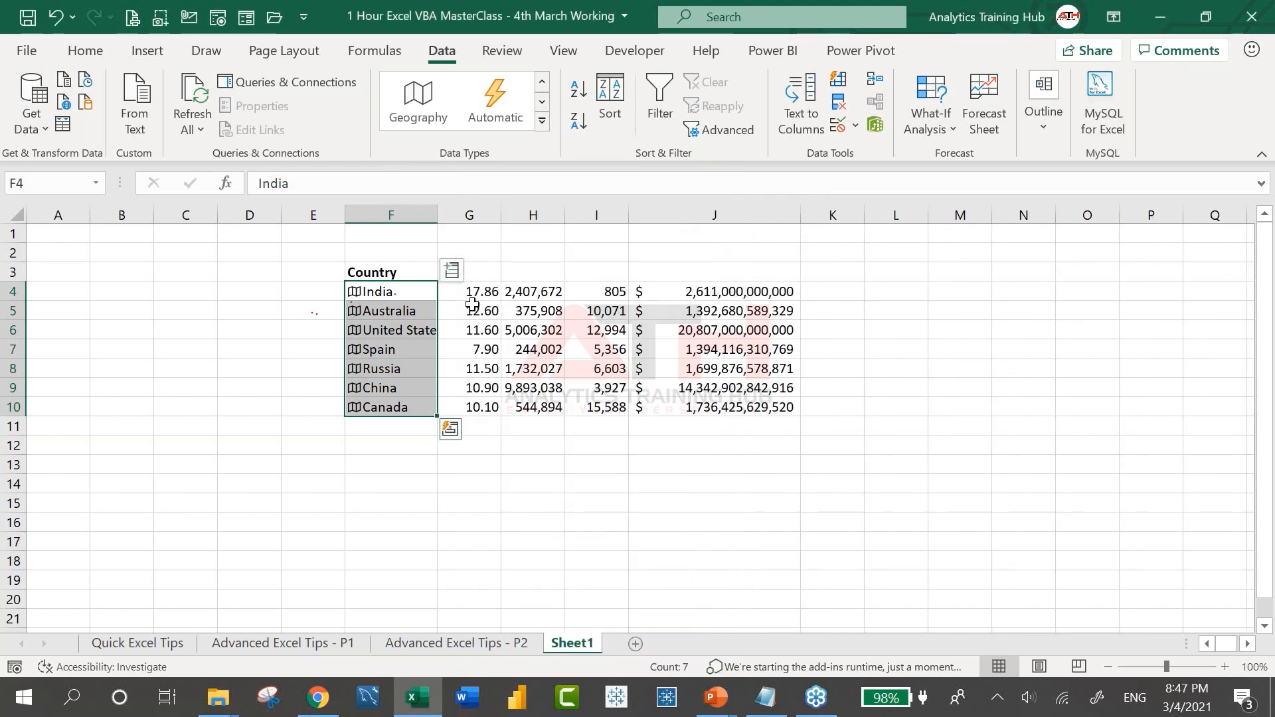
Add Image (flag) and Leader(s) columns for each country
click(451, 270)
scroll(617, 445, down, 1)
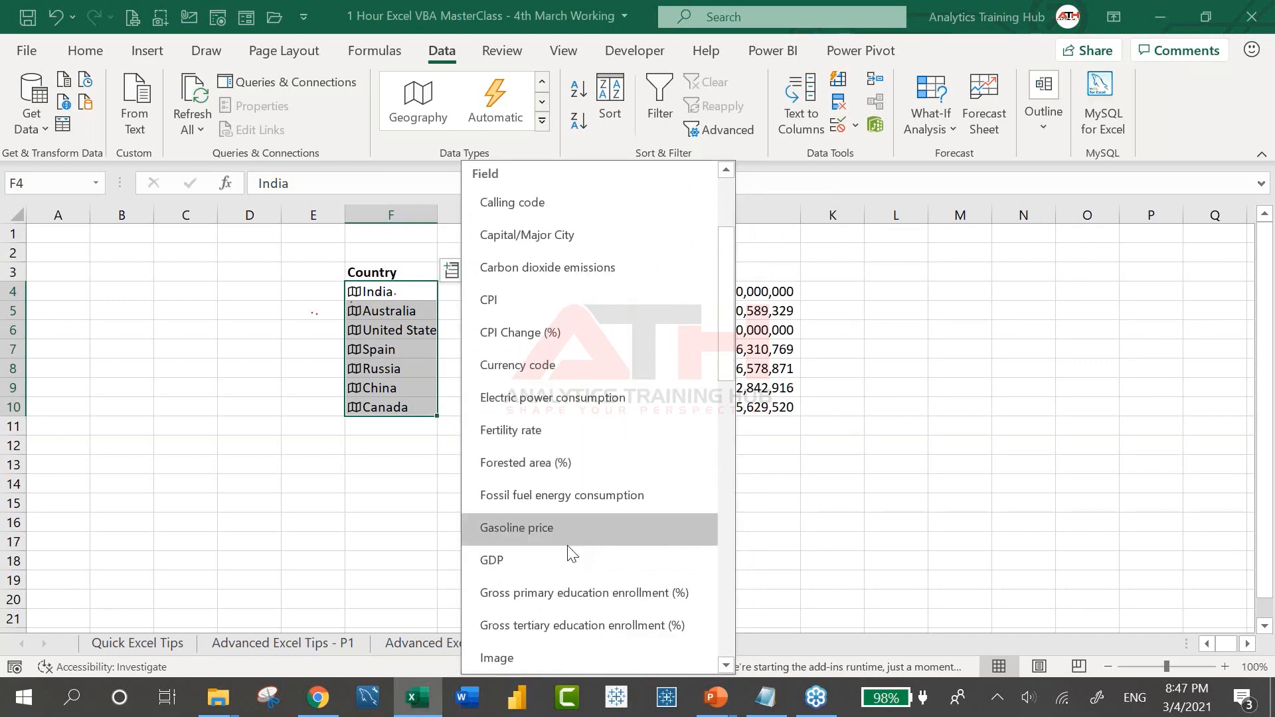
scroll(571, 552, down, 3)
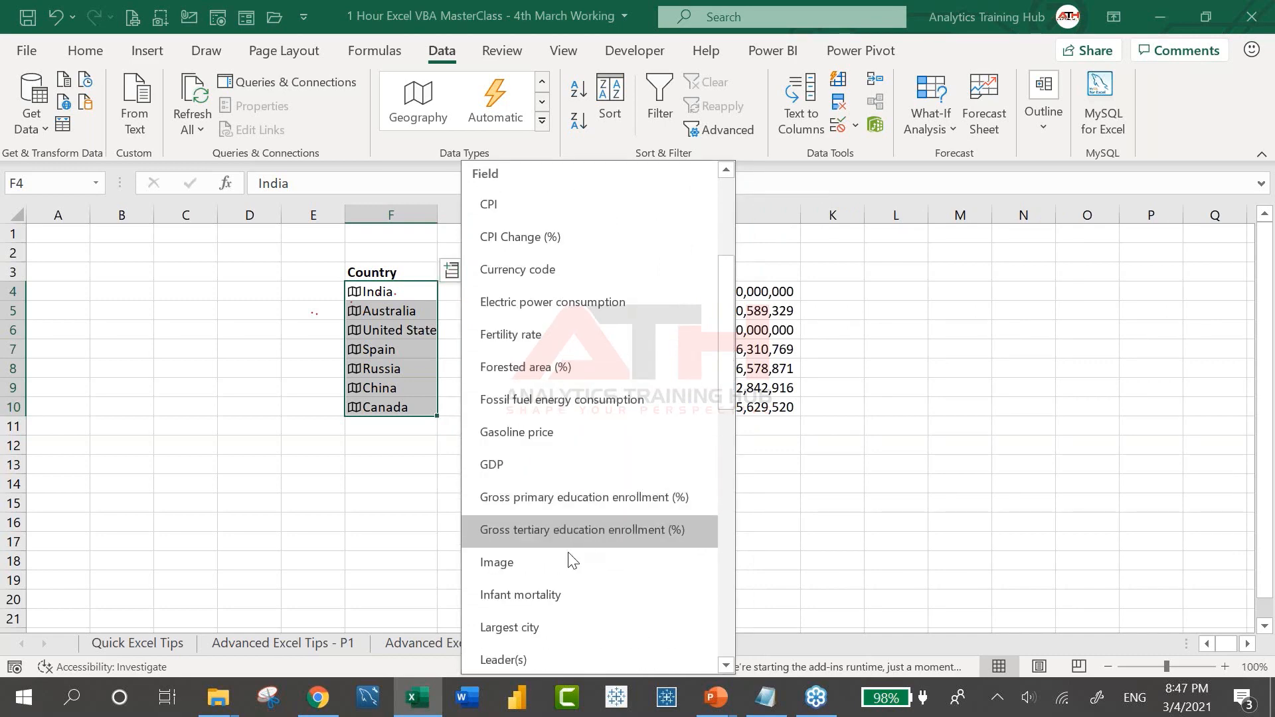
click(580, 567)
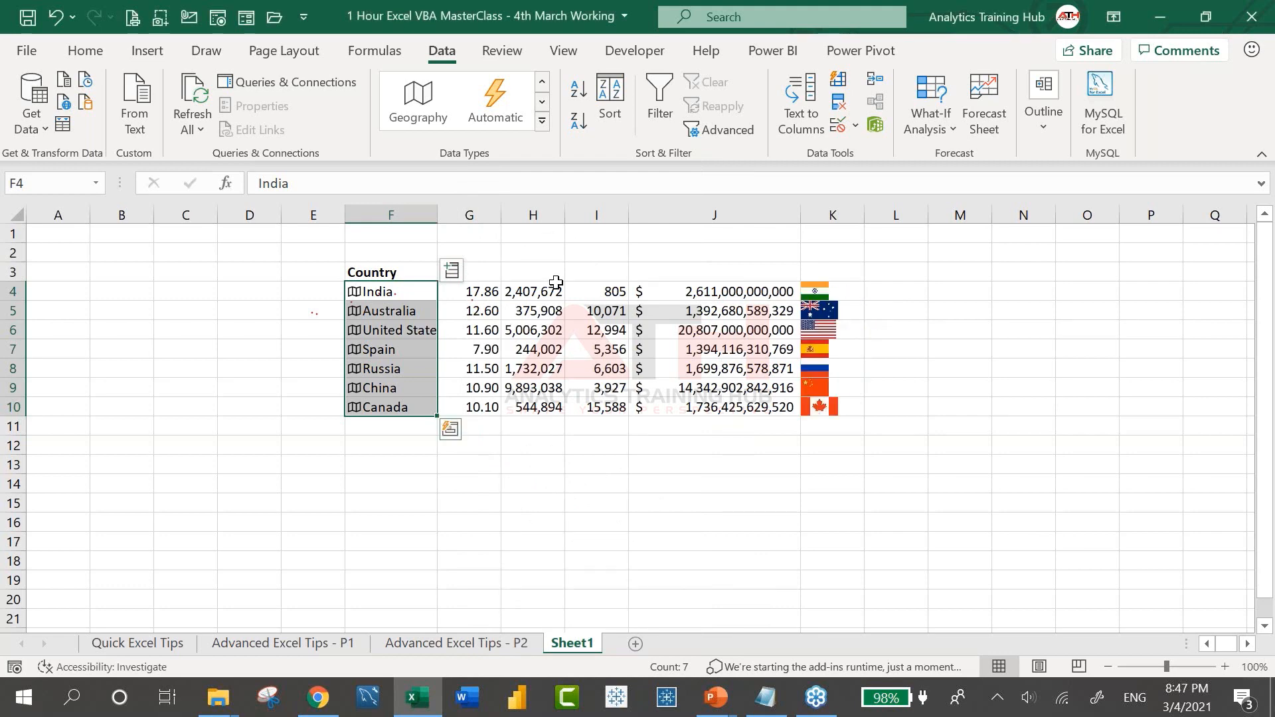
click(450, 270)
scroll(572, 552, down, 2)
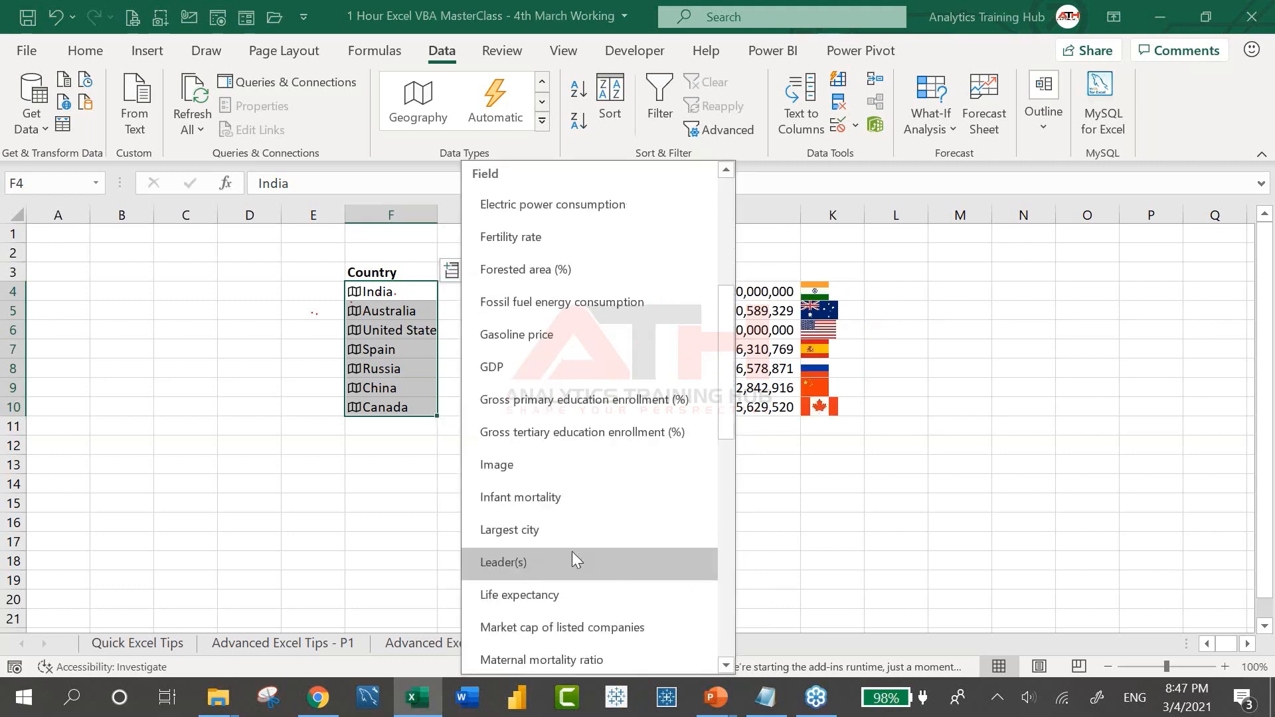
click(568, 566)
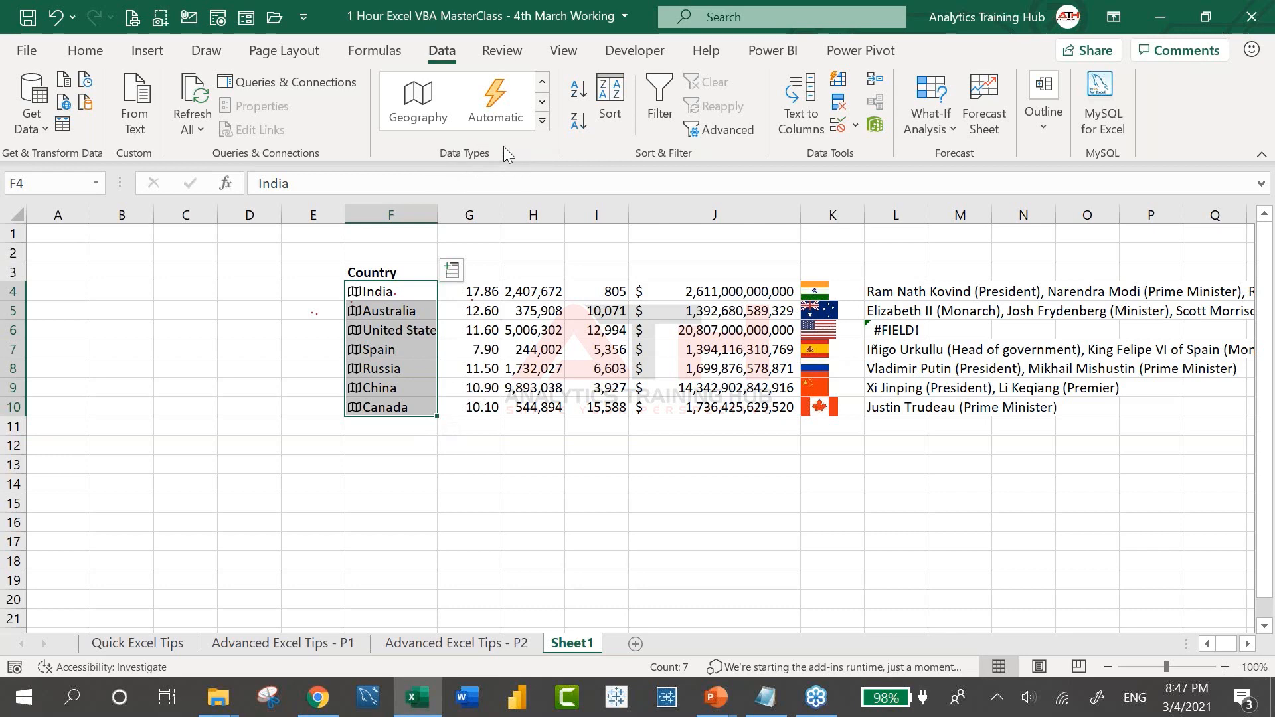
click(542, 123)
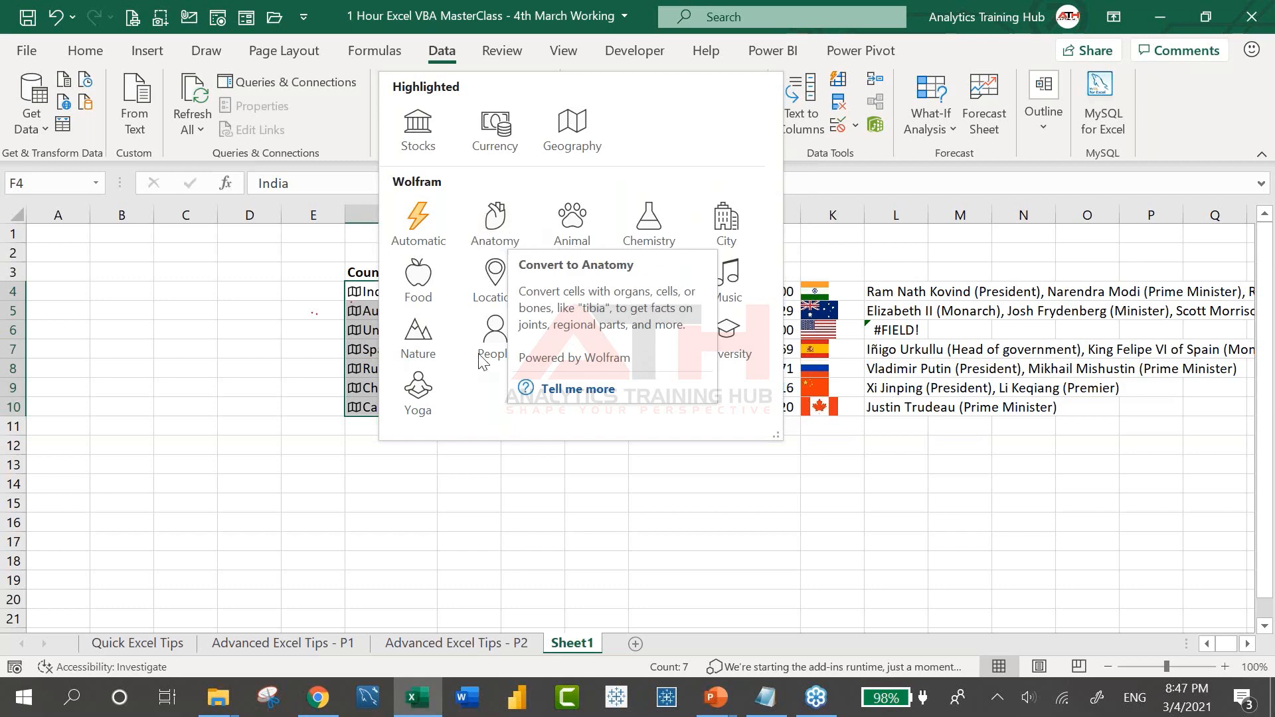
key(Escape)
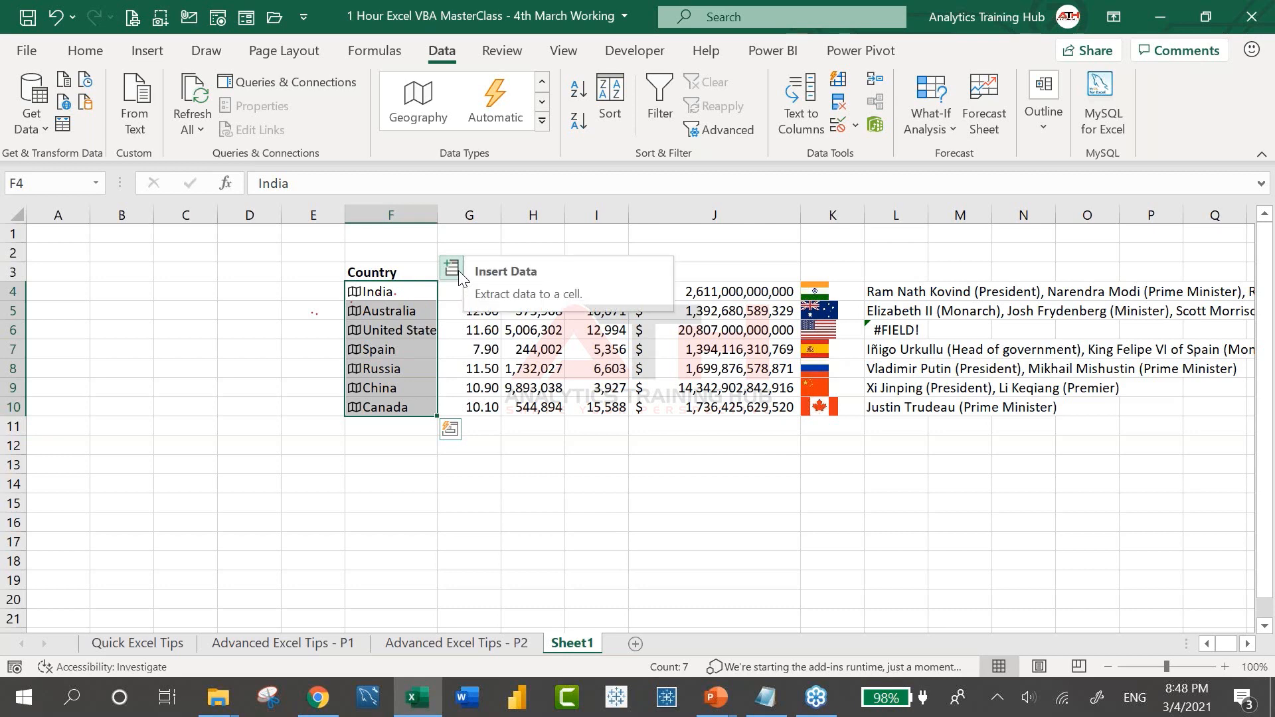
Insert Physicians per thousand in column M and Unemployment rate in column N
click(453, 269)
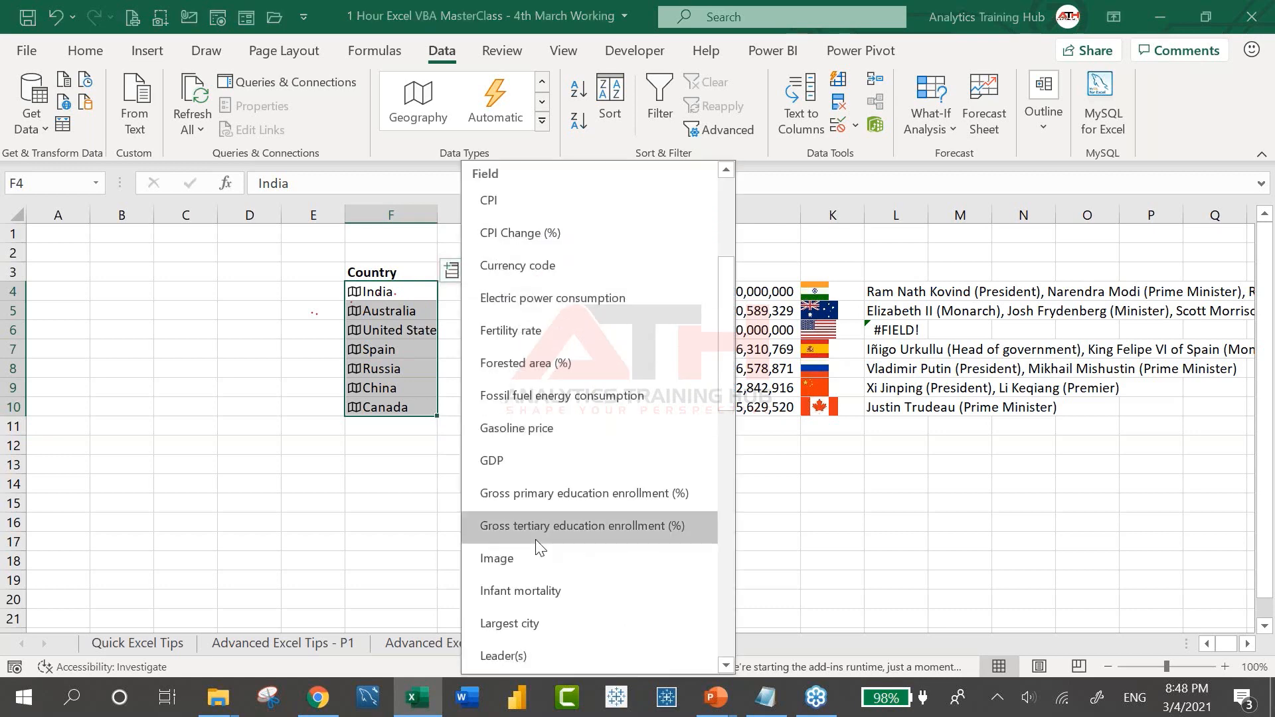
scroll(535, 539, down, 2)
scroll(535, 539, down, 5)
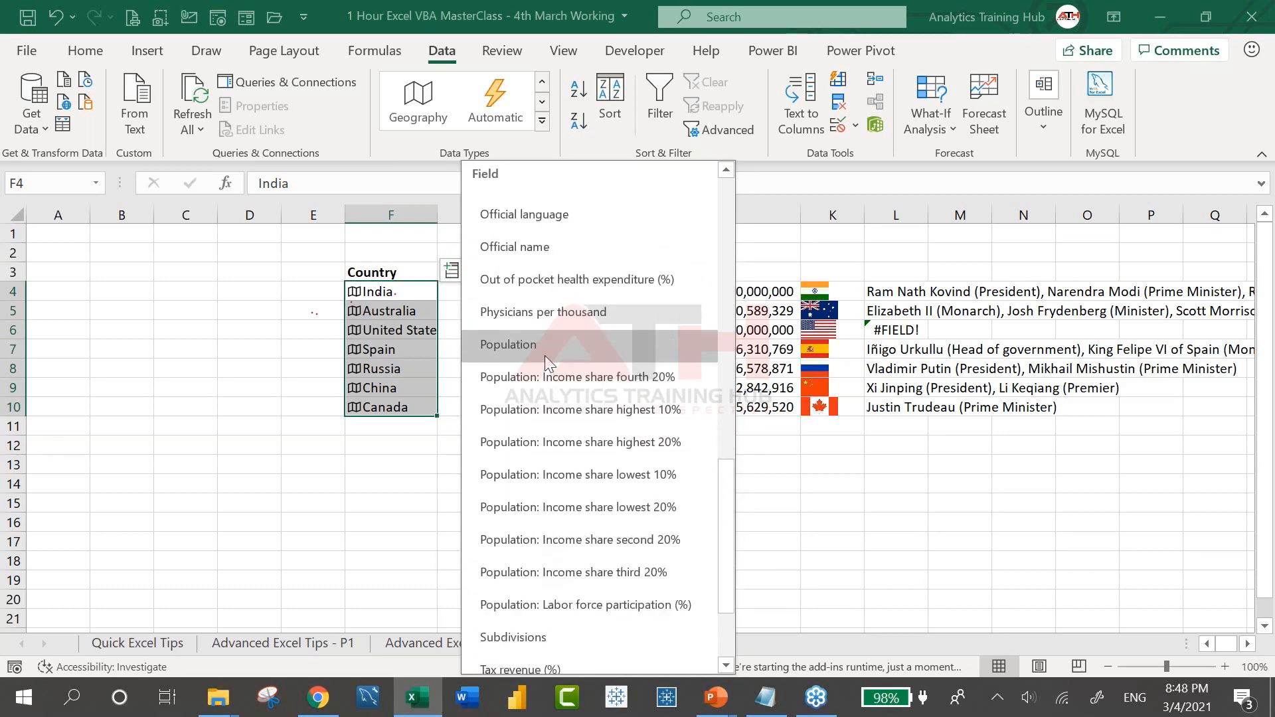
click(570, 311)
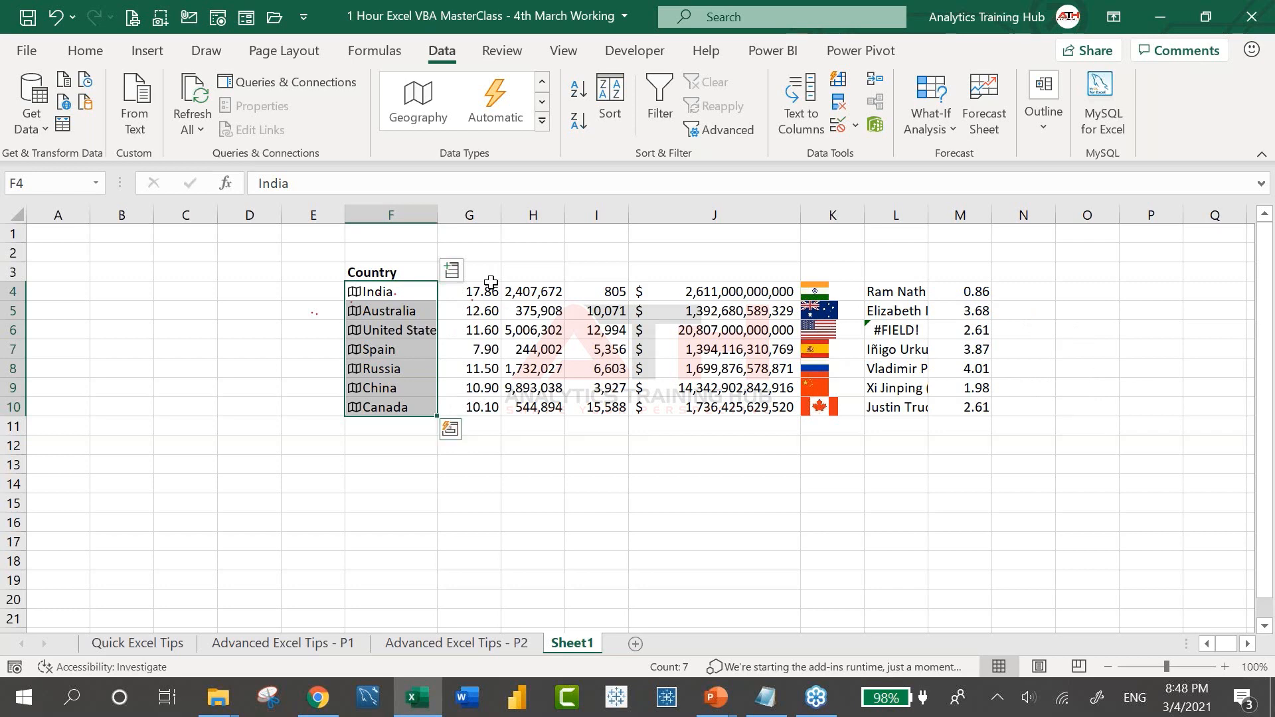
click(451, 270)
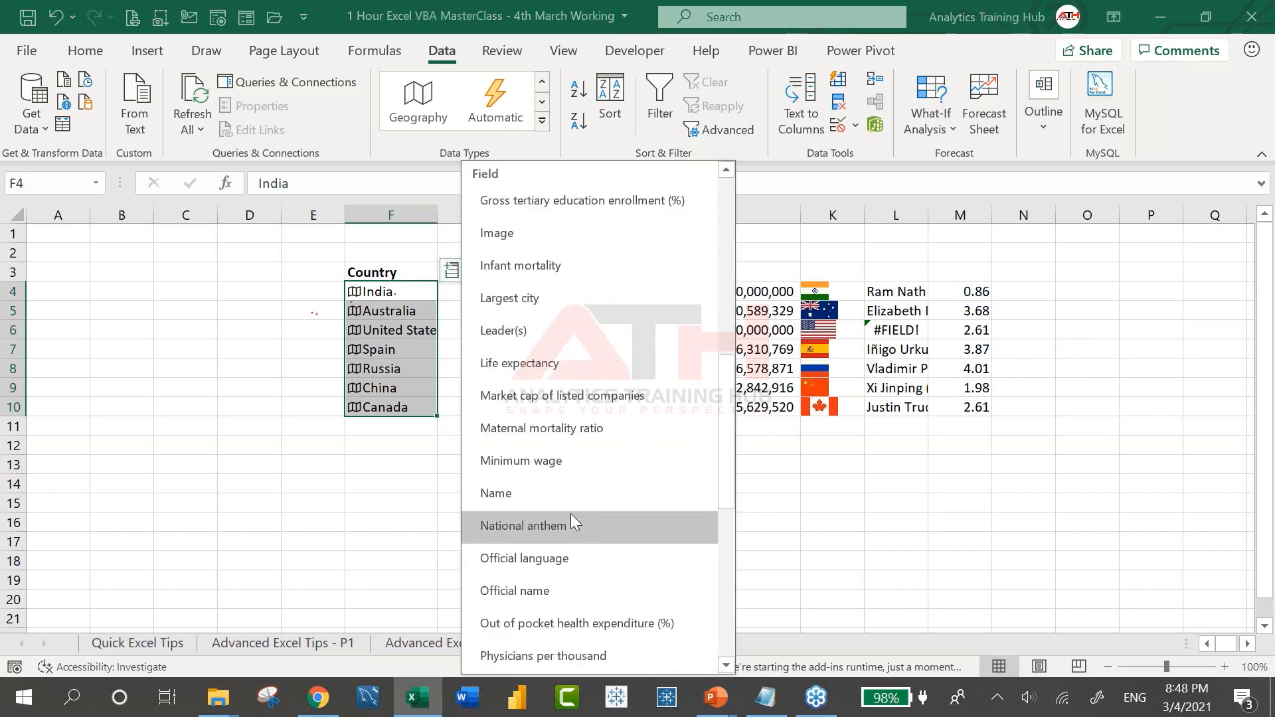
scroll(571, 518, down, 3)
scroll(571, 512, down, 2)
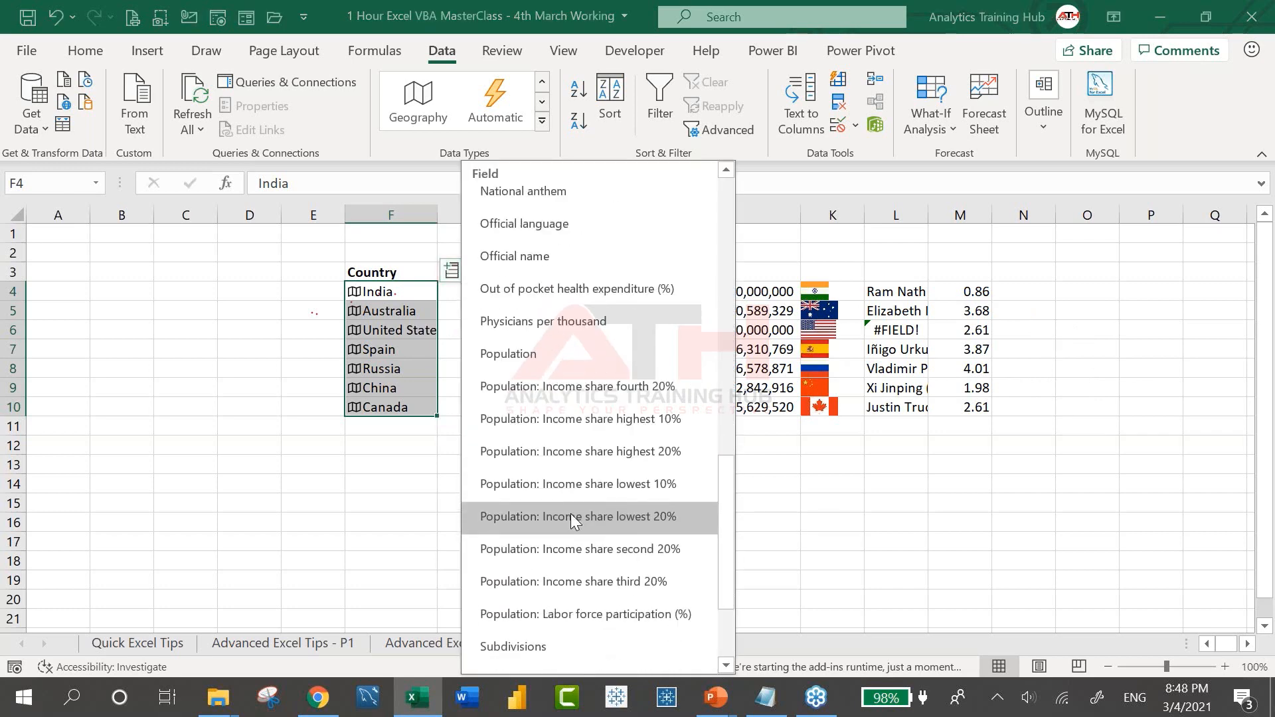
scroll(571, 513, down, 3)
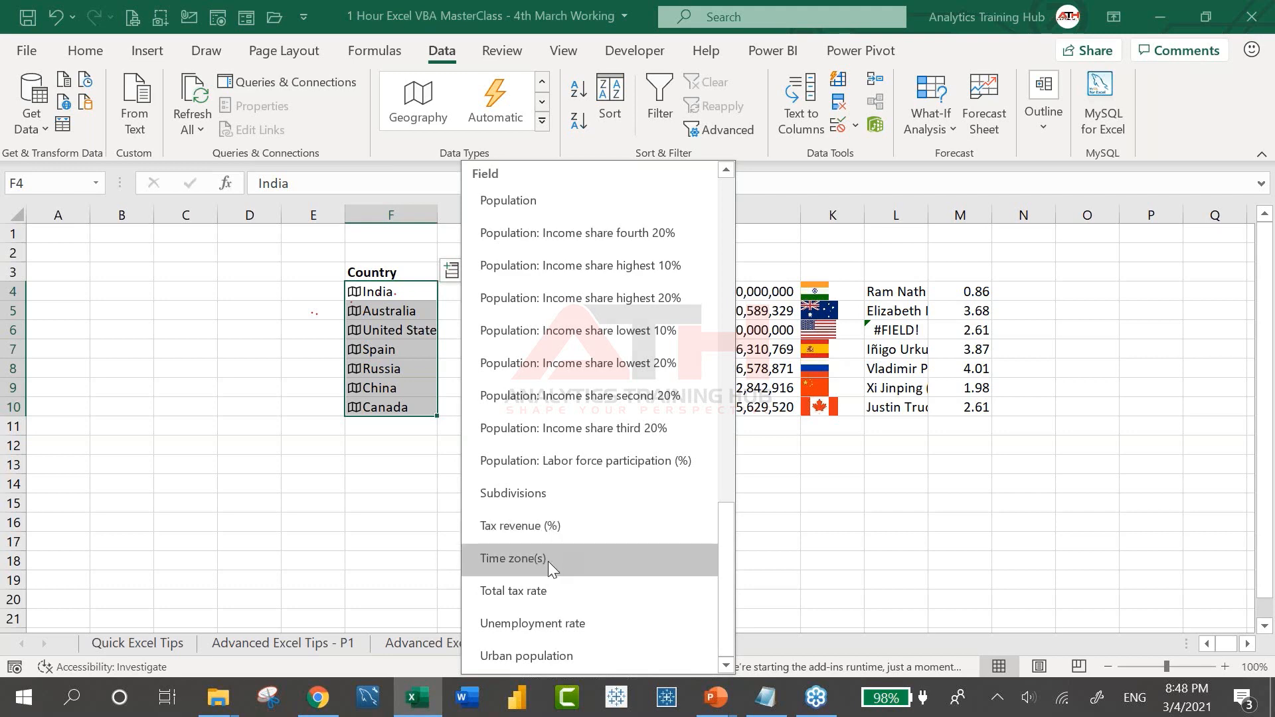
click(532, 628)
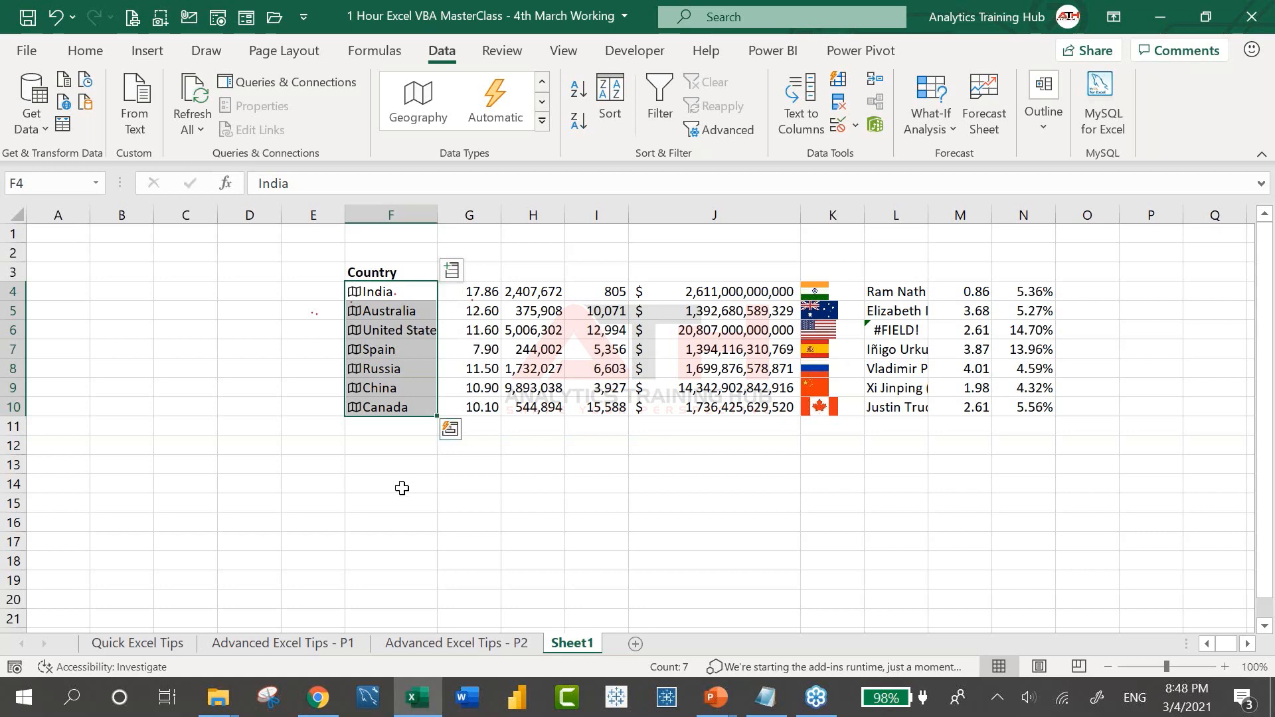
click(400, 485)
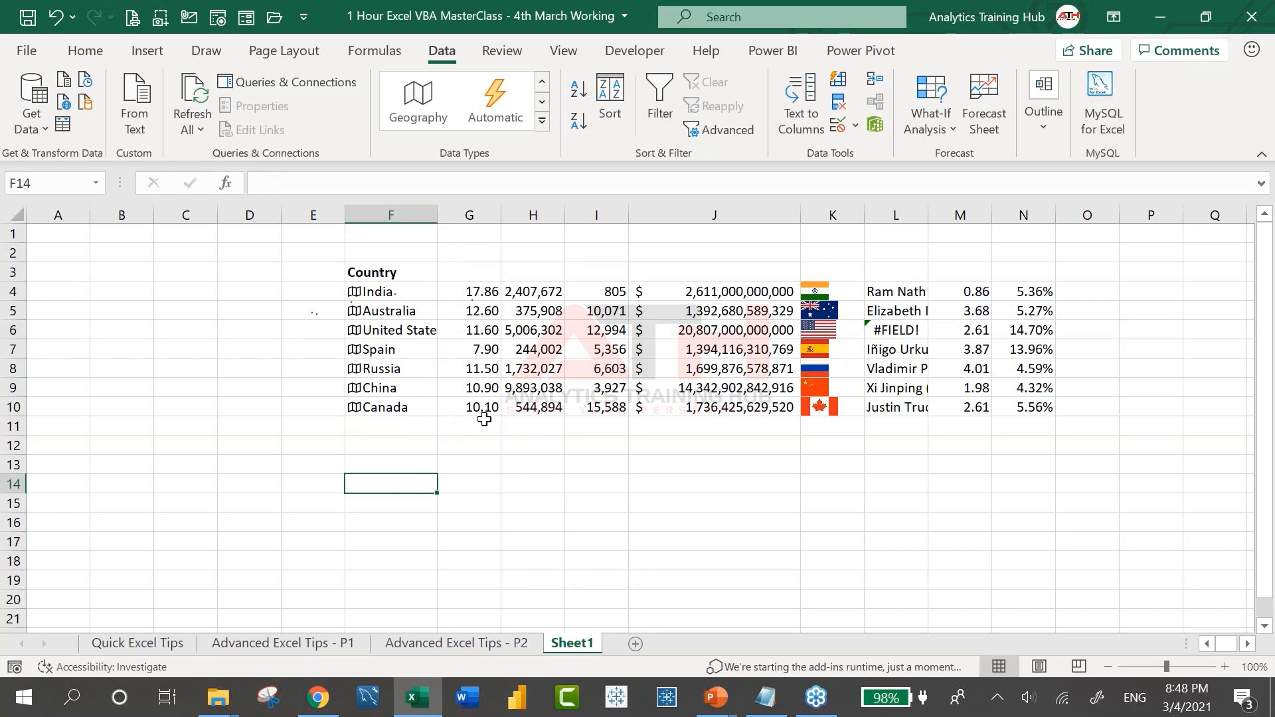
Type a well-known person's full name into F14, discarding a first partial entry
text(I run)
key(Escape)
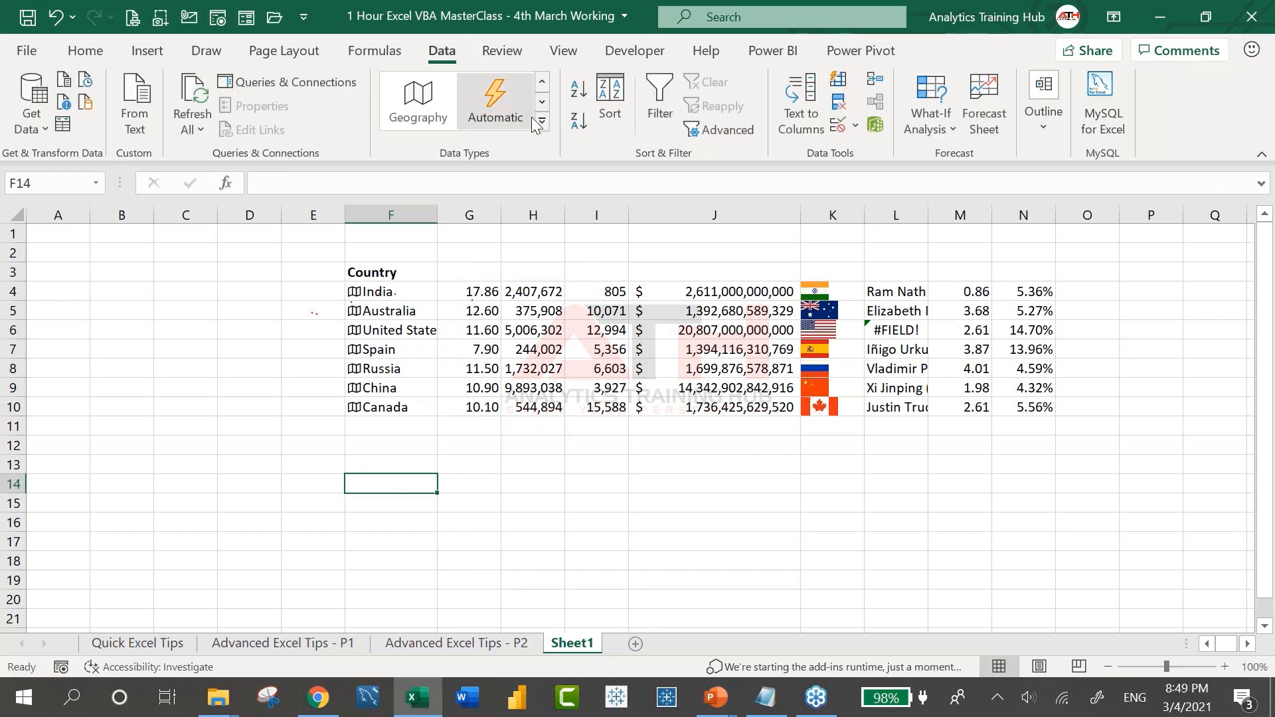
click(542, 121)
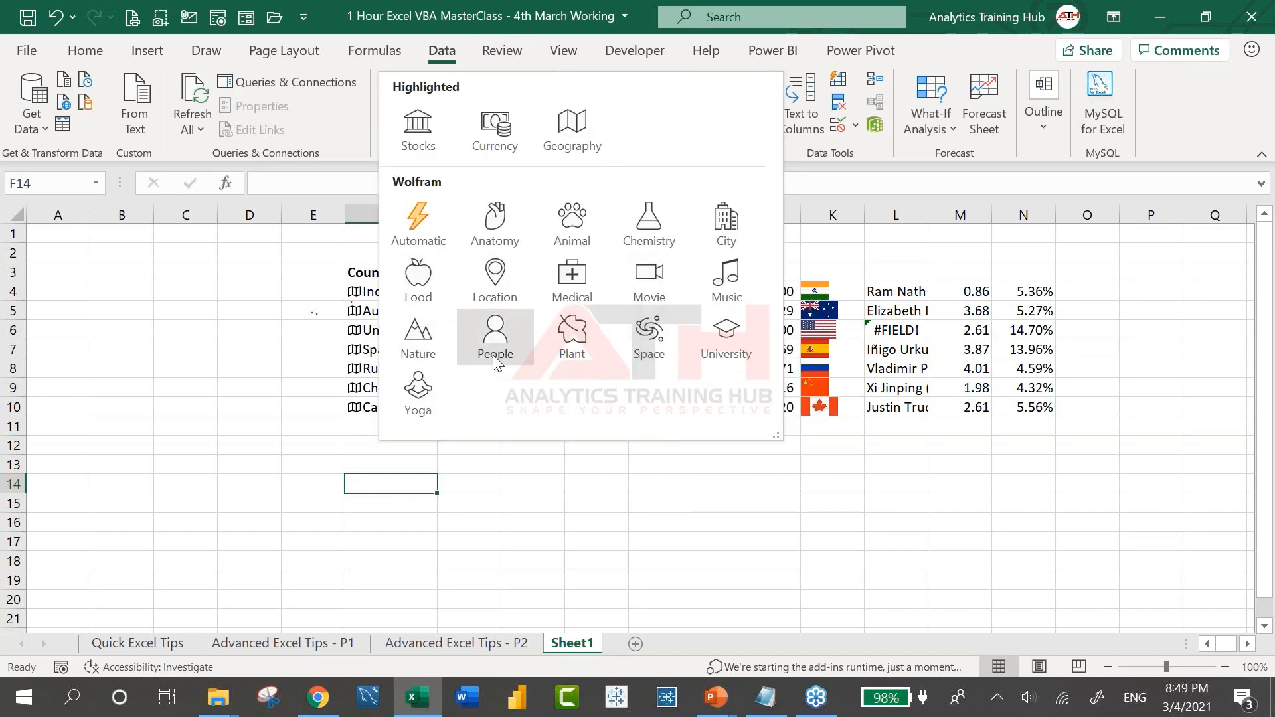
click(390, 481)
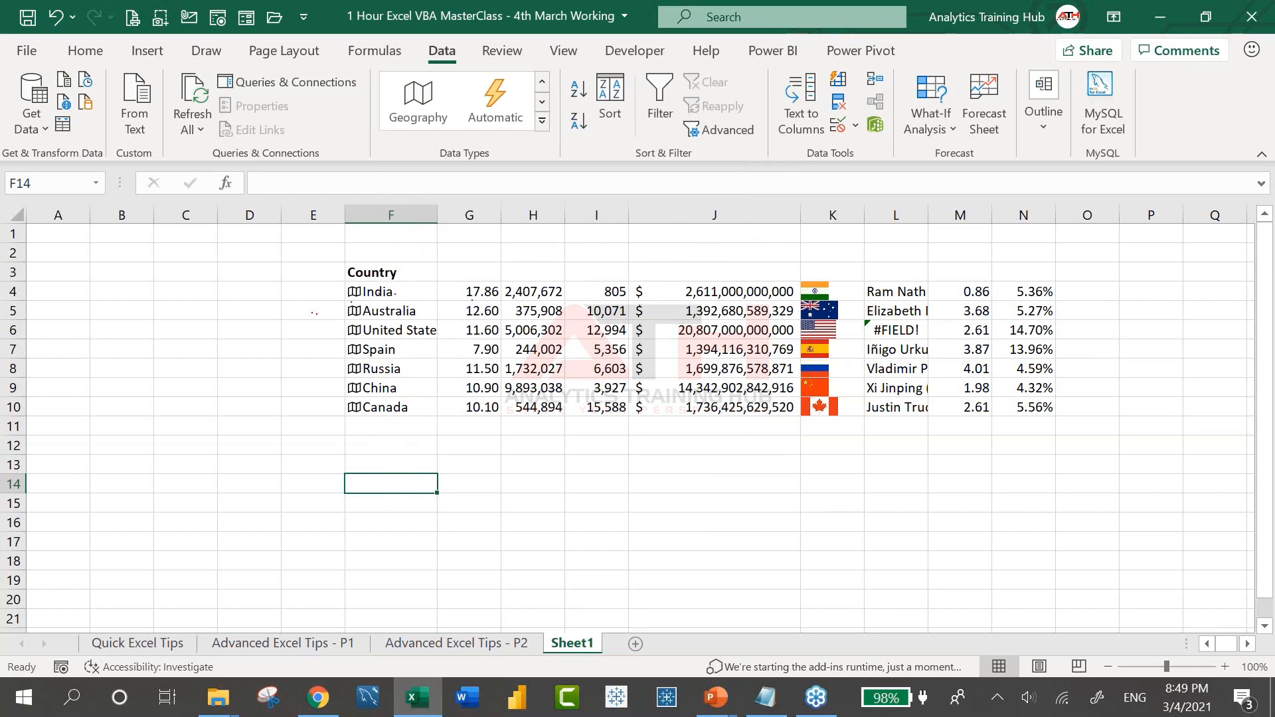
text(kesh Ambani)
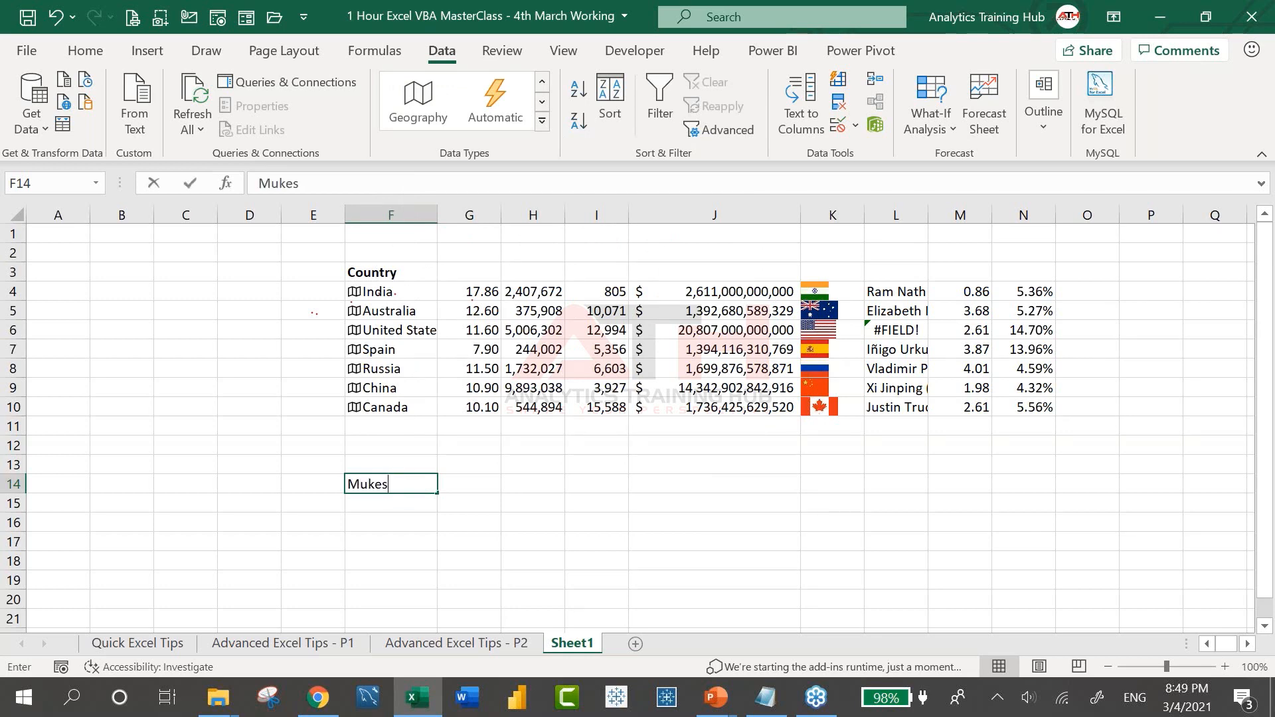
key(Return)
key(Up)
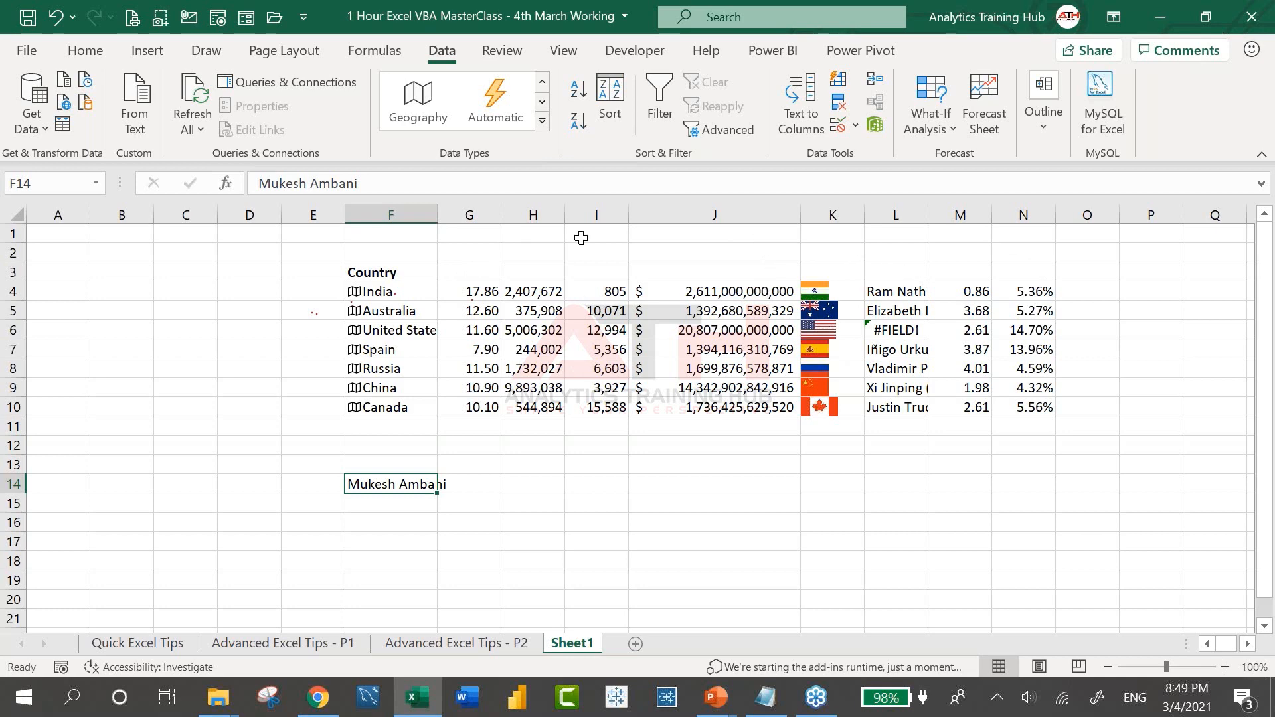
Convert F14 to the People data type and add Full name, Height, Net worth, Occupation
click(542, 121)
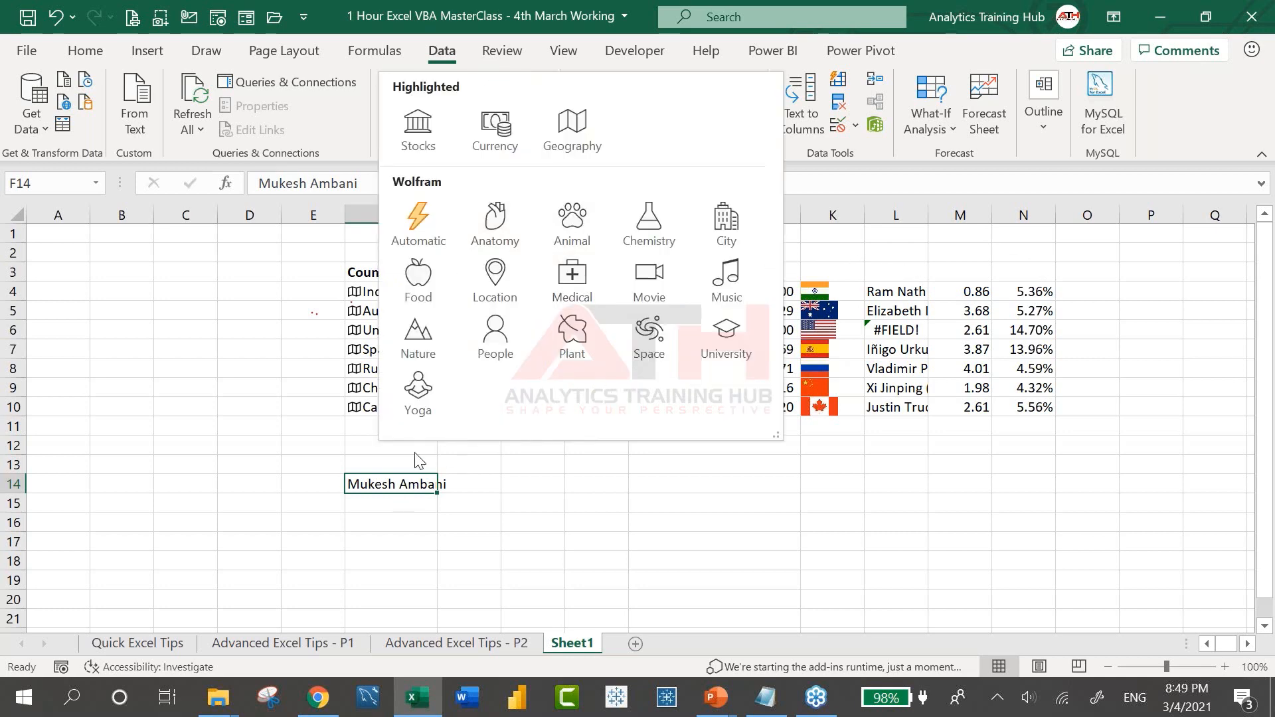
click(495, 358)
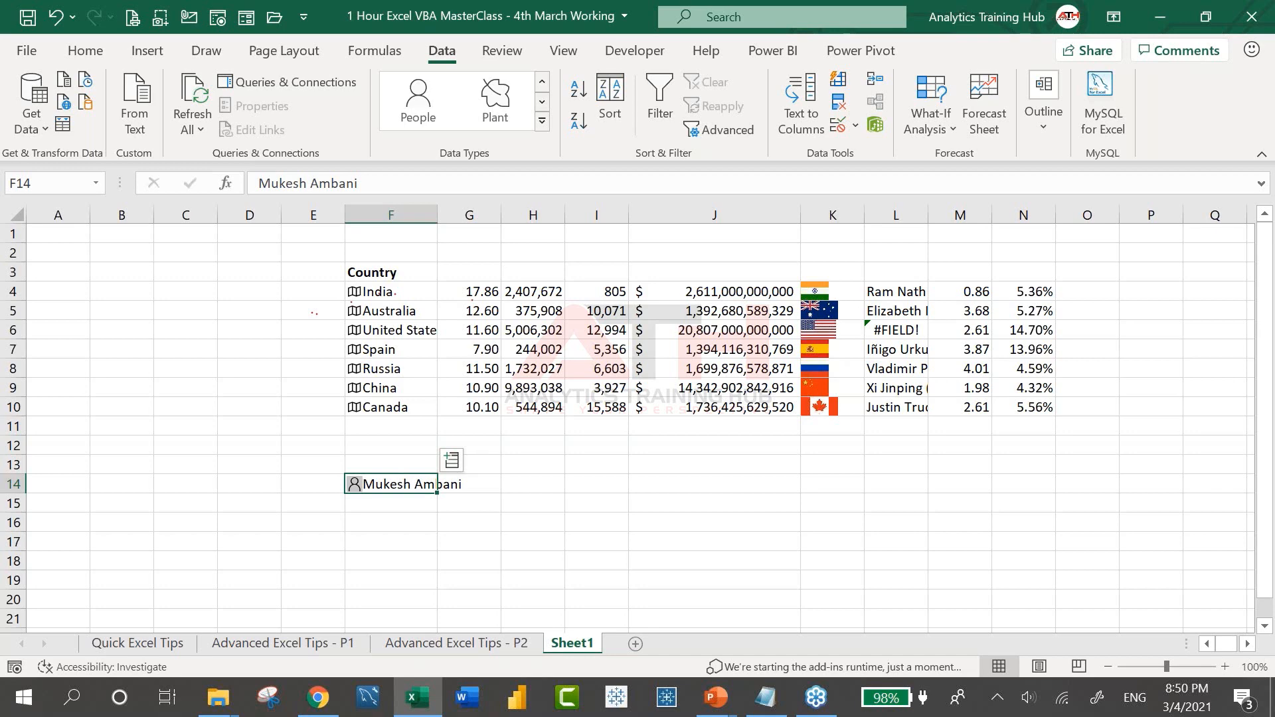
click(452, 460)
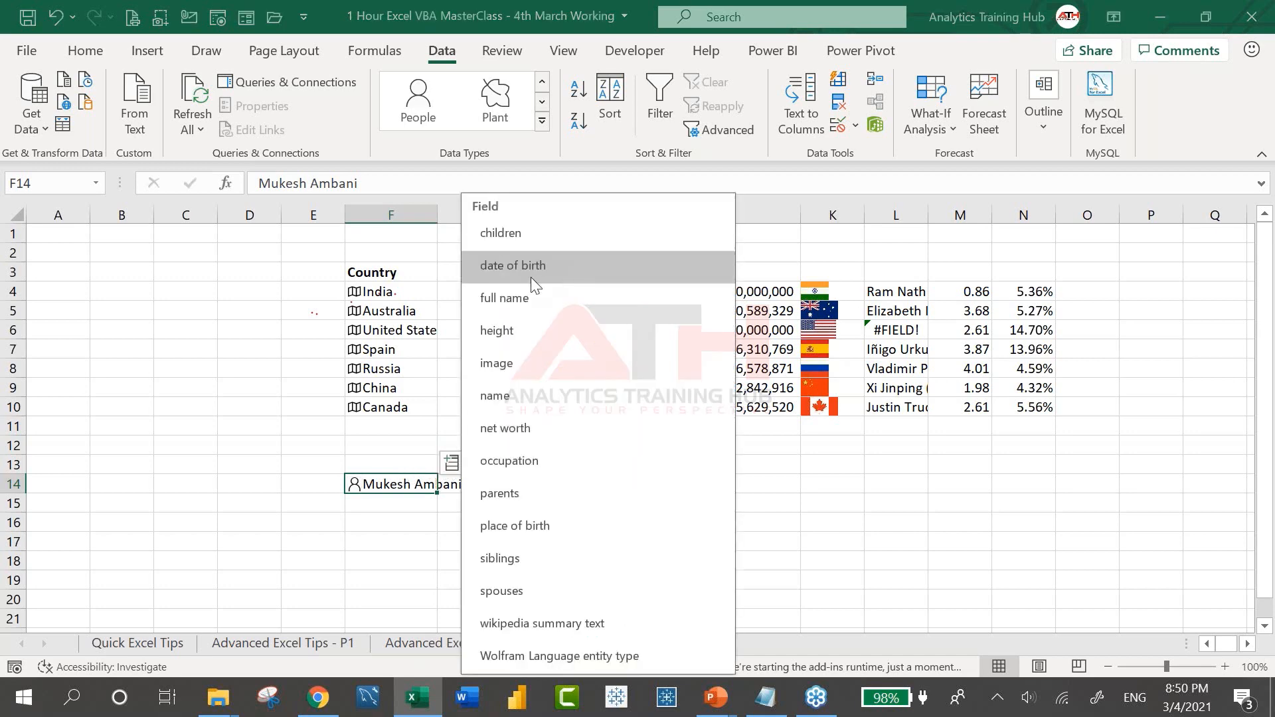
click(520, 301)
click(452, 463)
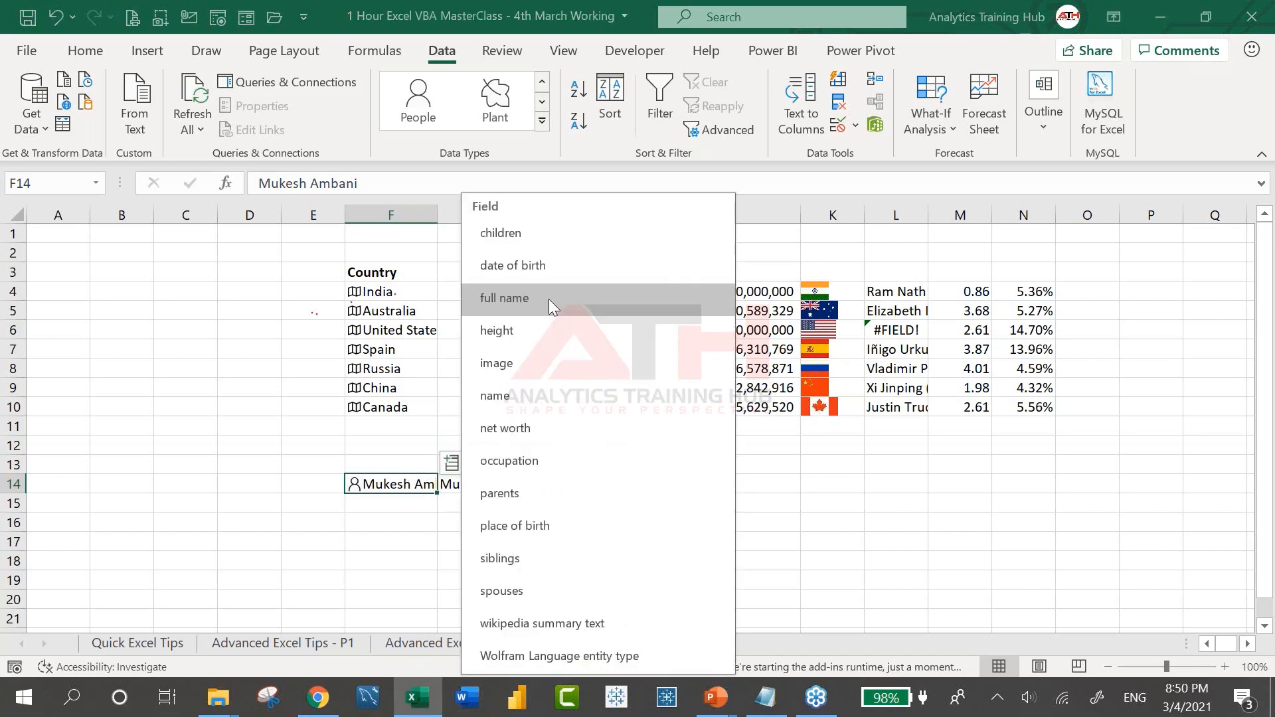
click(532, 322)
click(452, 463)
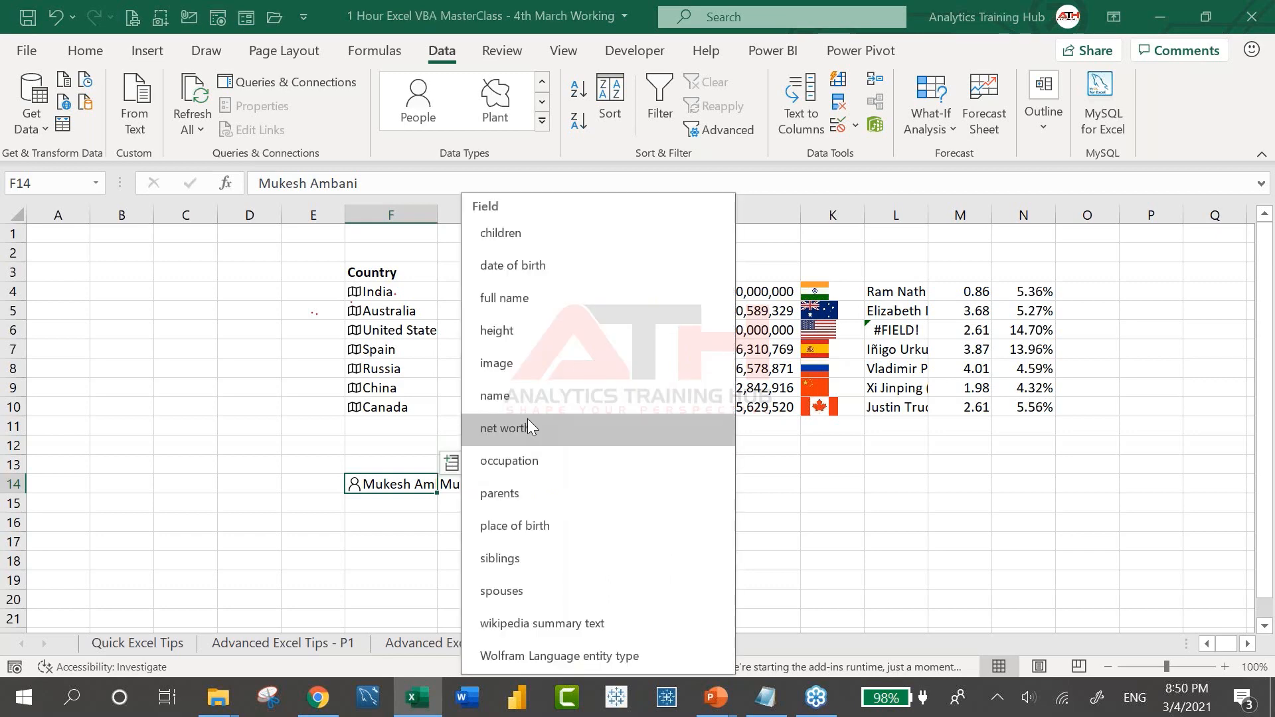
click(526, 423)
click(453, 461)
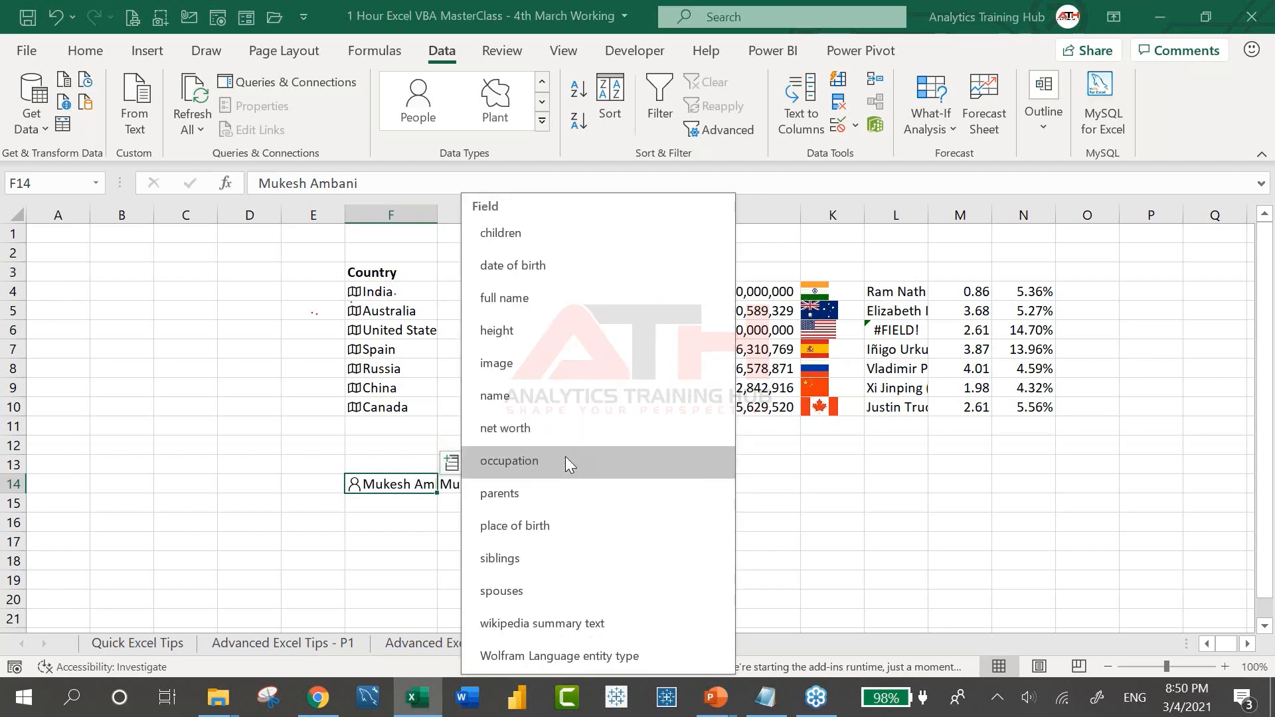
click(570, 460)
Add Parents, Place of birth, Spouse, Siblings and Wikipedia summary fields for the person
click(452, 463)
click(575, 495)
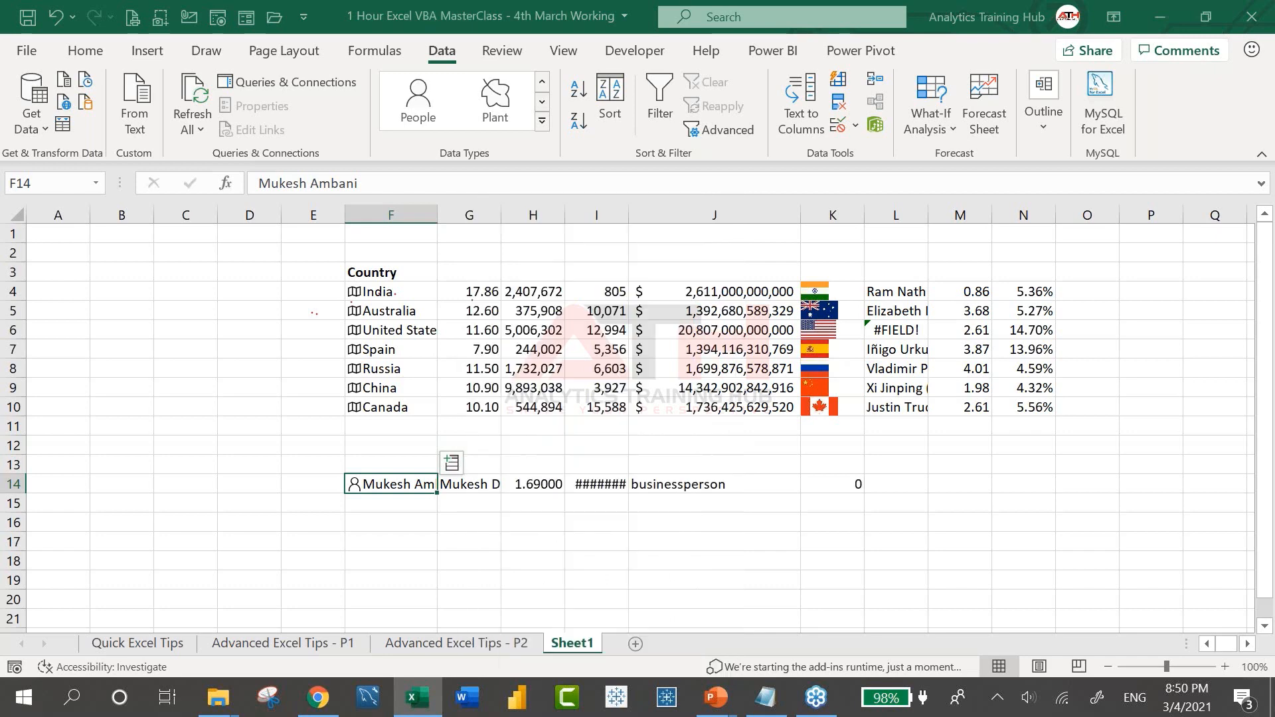
click(452, 463)
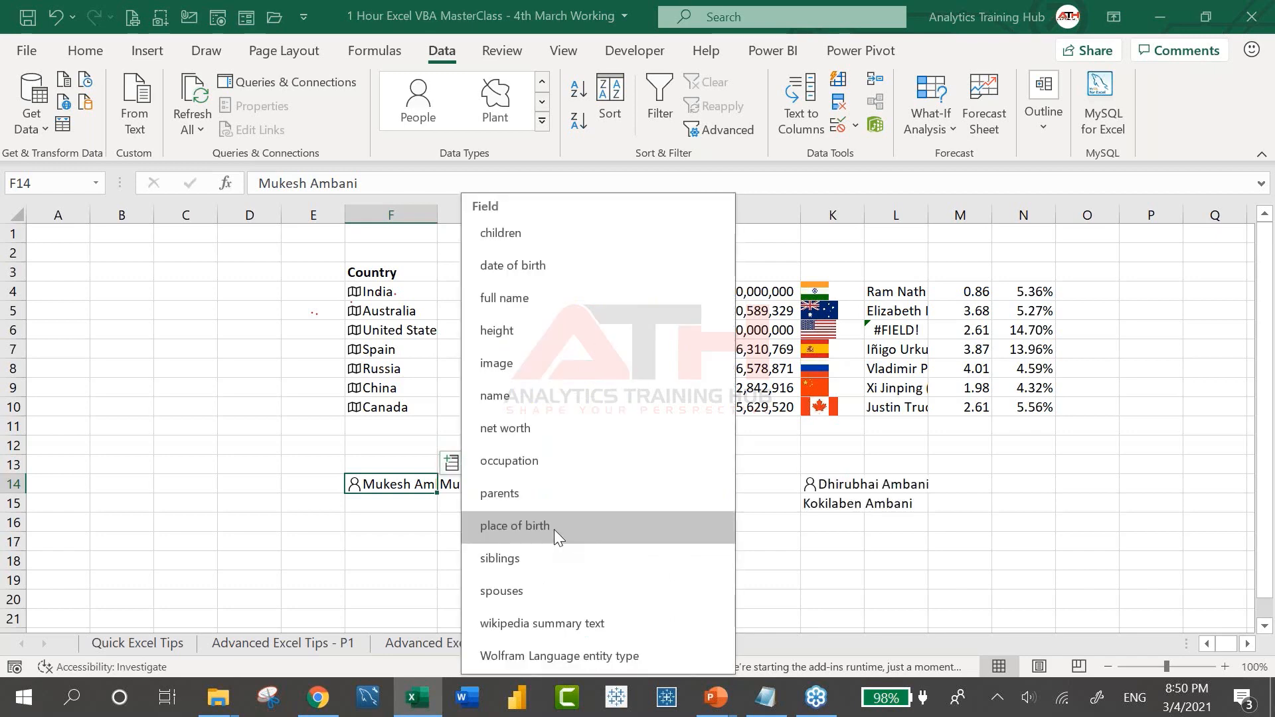
click(554, 529)
click(452, 462)
click(555, 593)
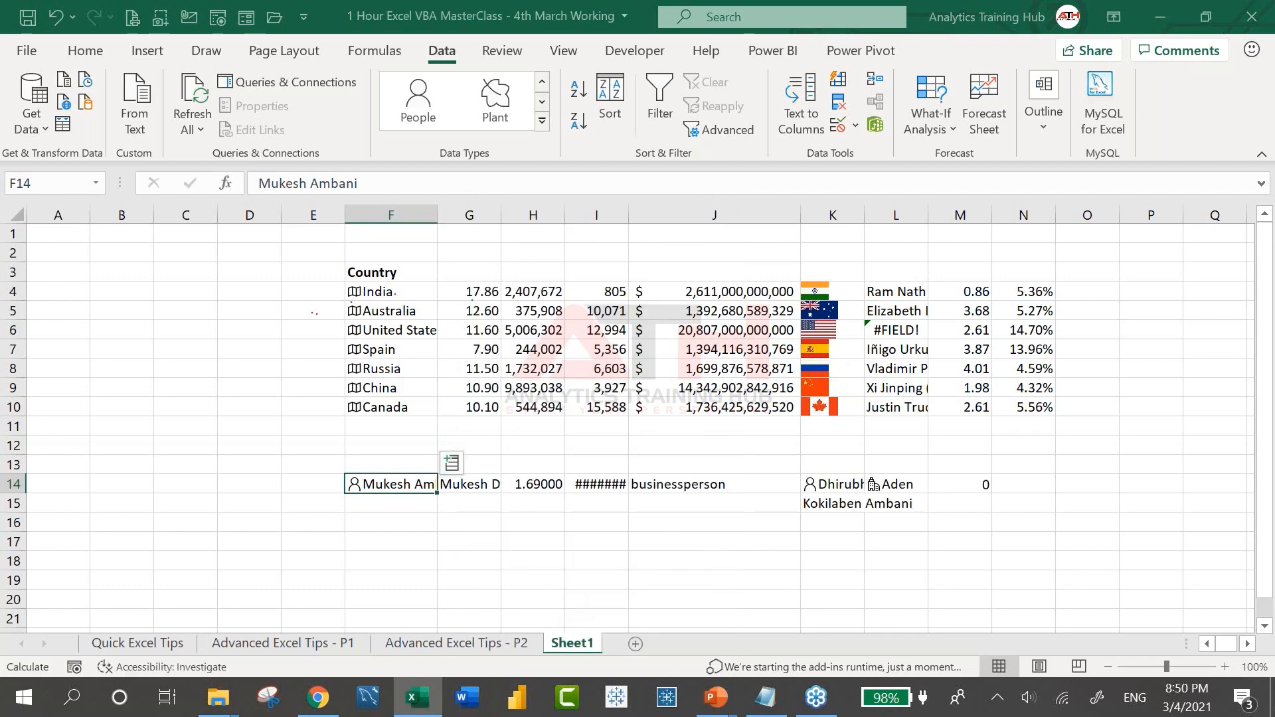
click(452, 463)
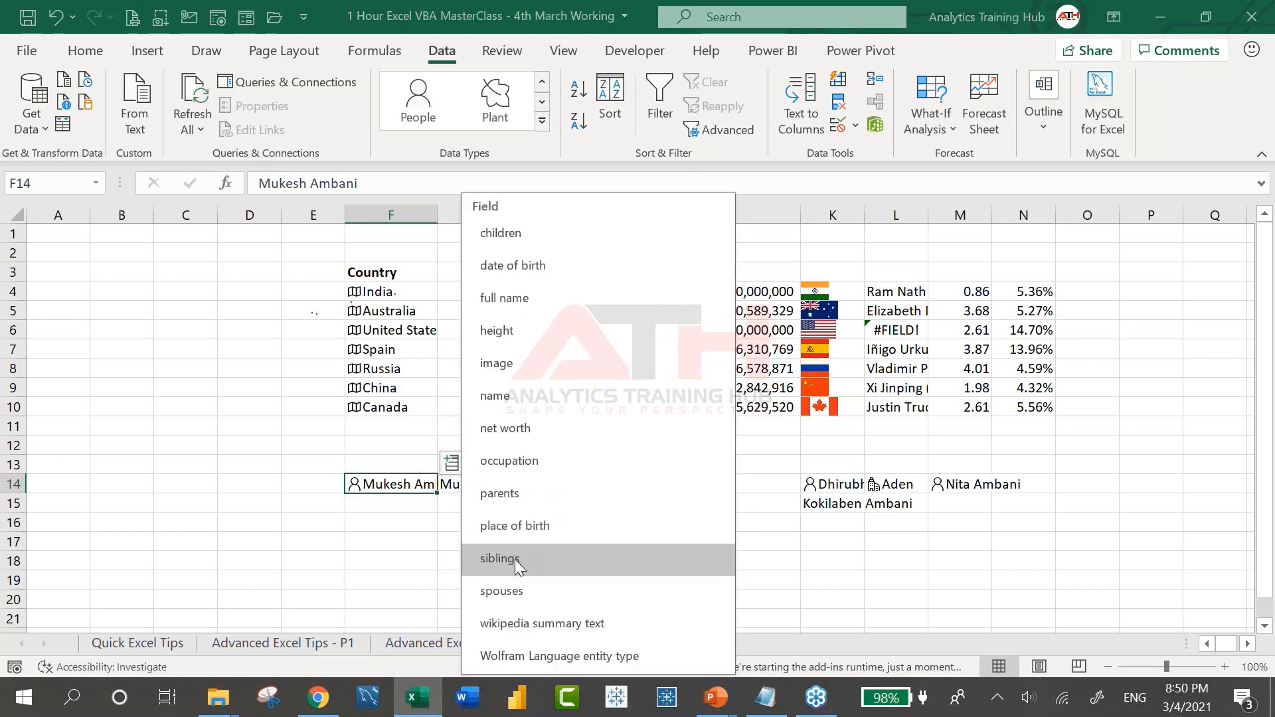
click(515, 559)
click(452, 463)
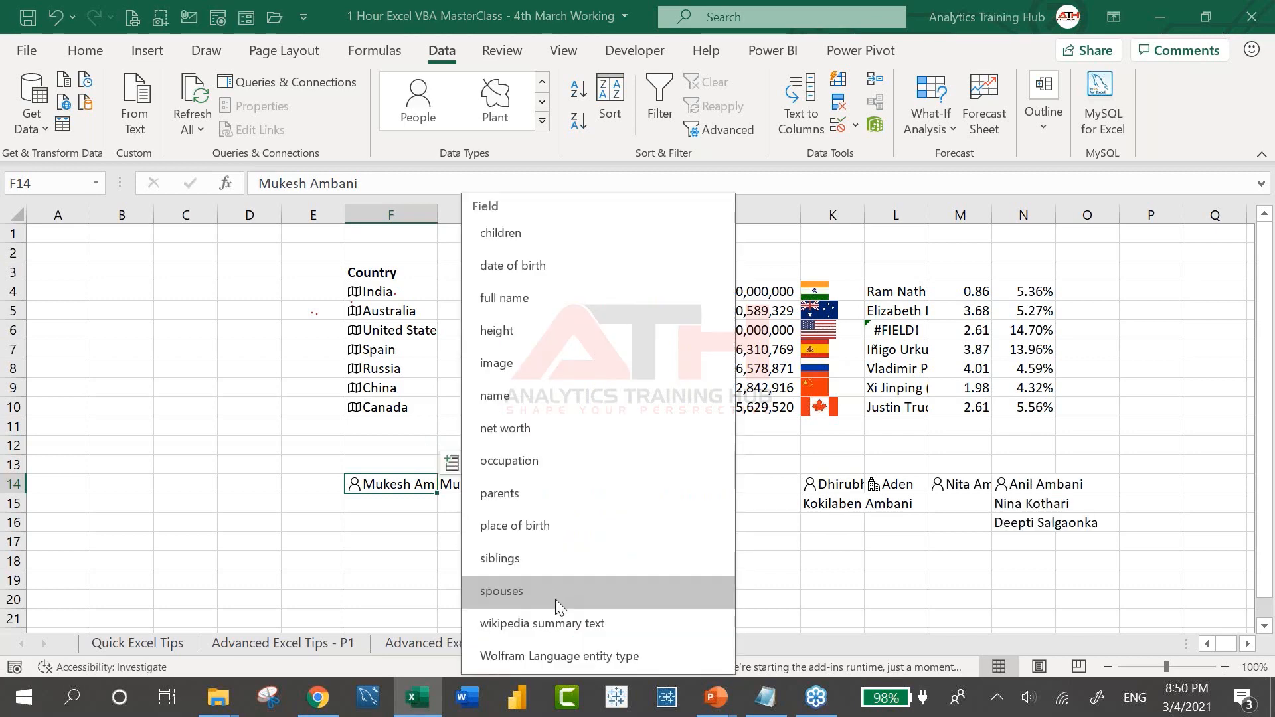
click(566, 620)
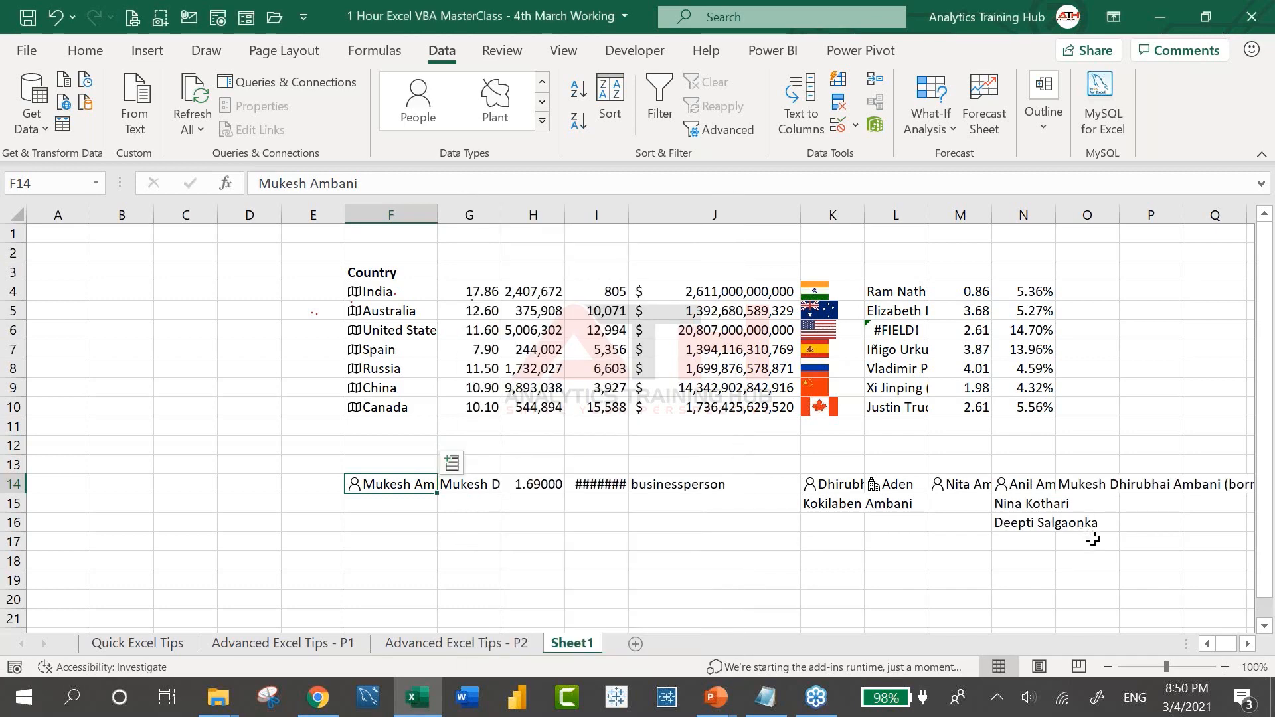
scroll(997, 525, right, 6)
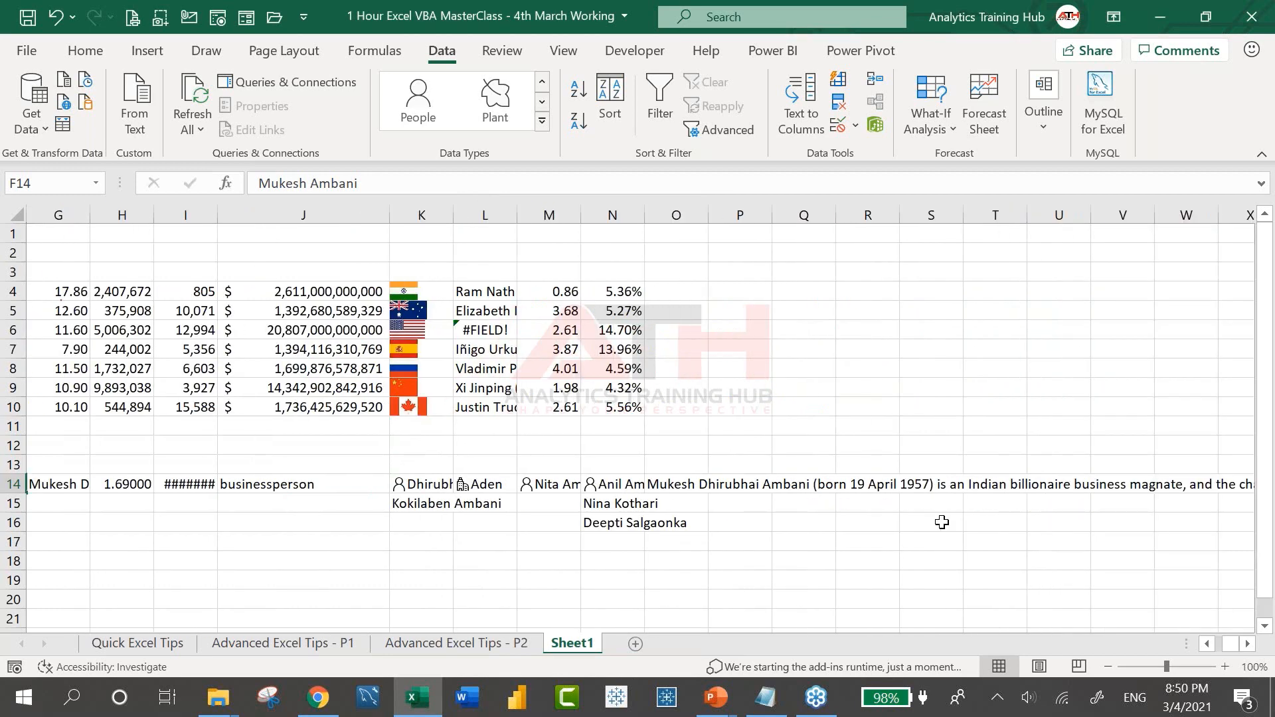
scroll(942, 522, left, 6)
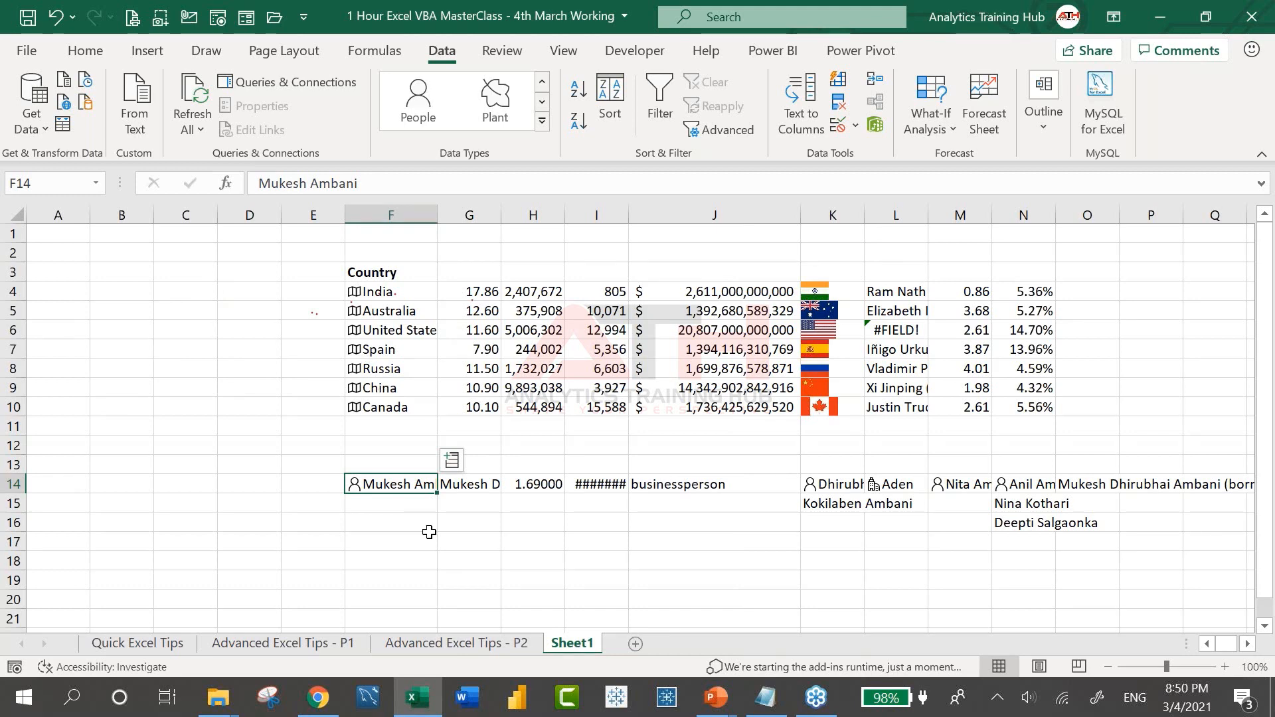
click(407, 558)
Enter Blockchain in cell F18
click(505, 49)
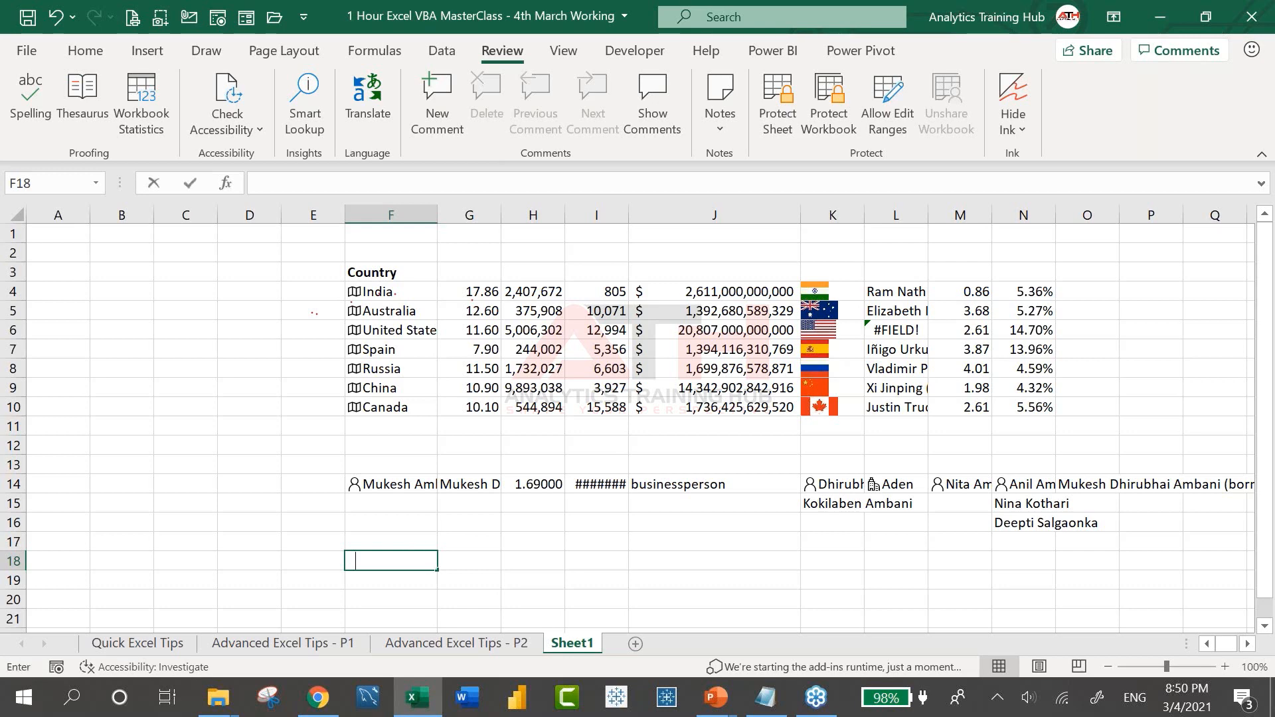
text(Blockchain)
key(Return)
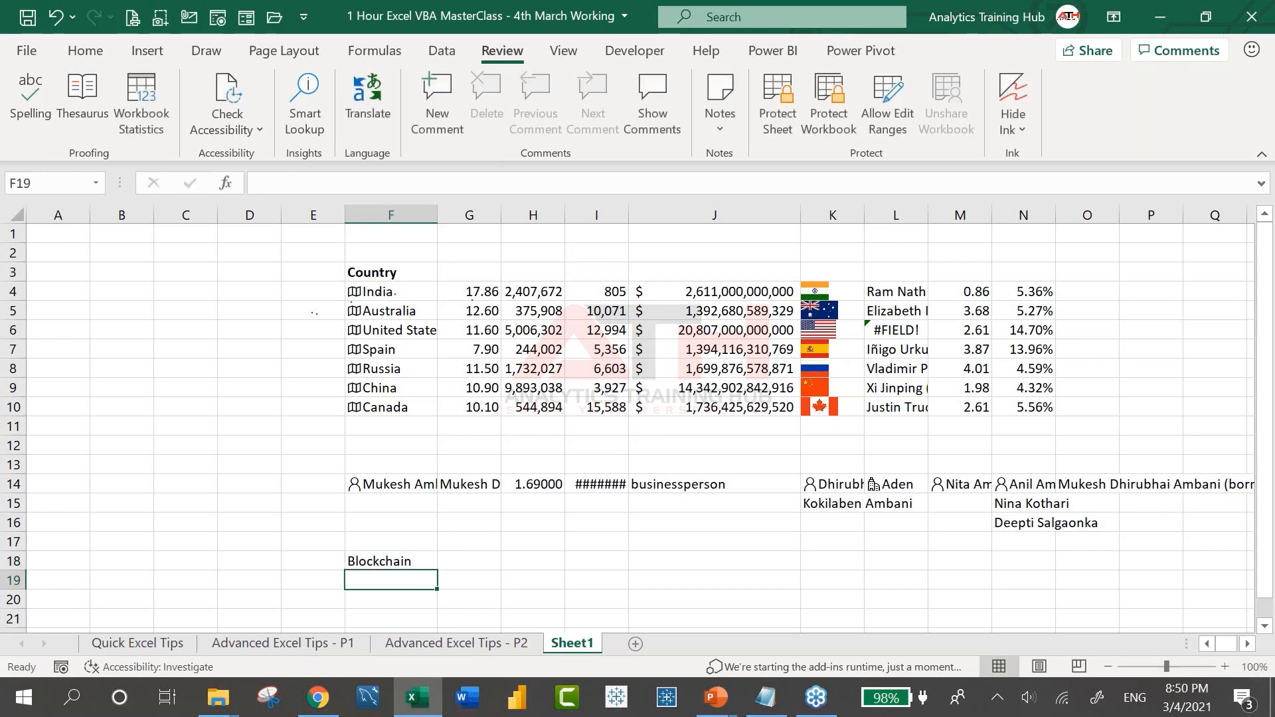
key(Up)
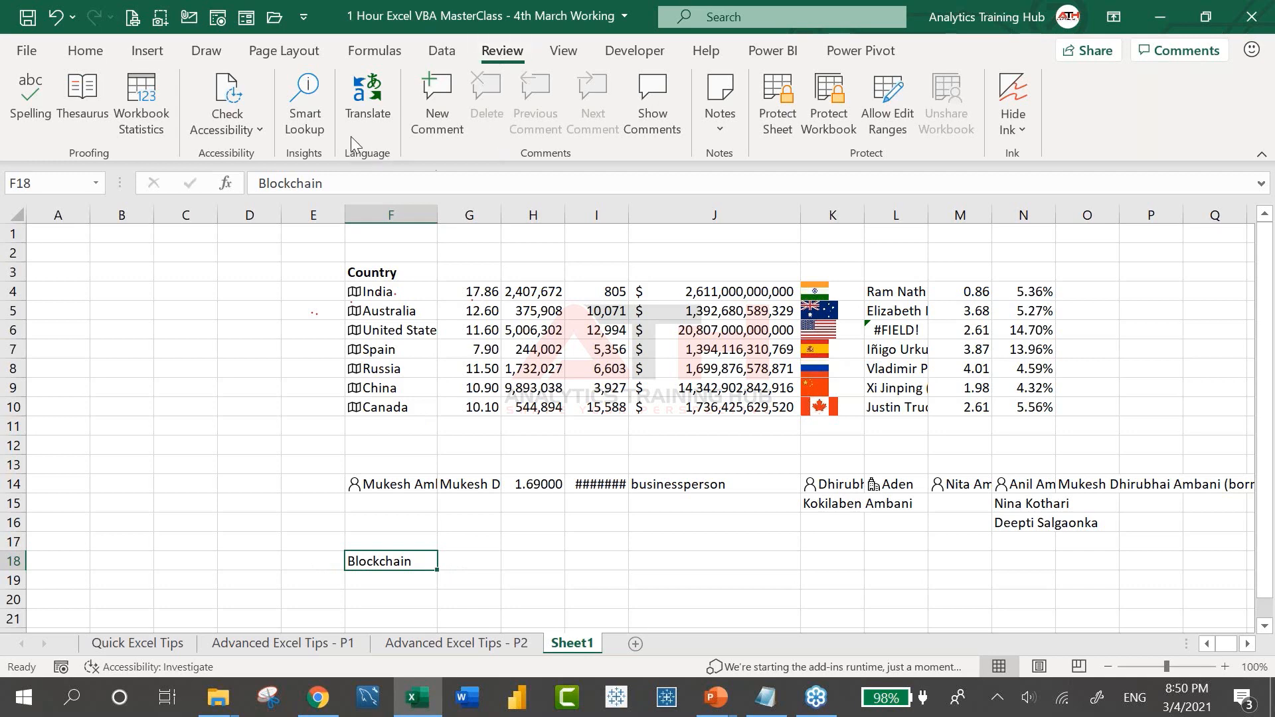
Look up Blockchain with Smart Lookup, browse the results, then go to Quick Excel Tips
click(324, 108)
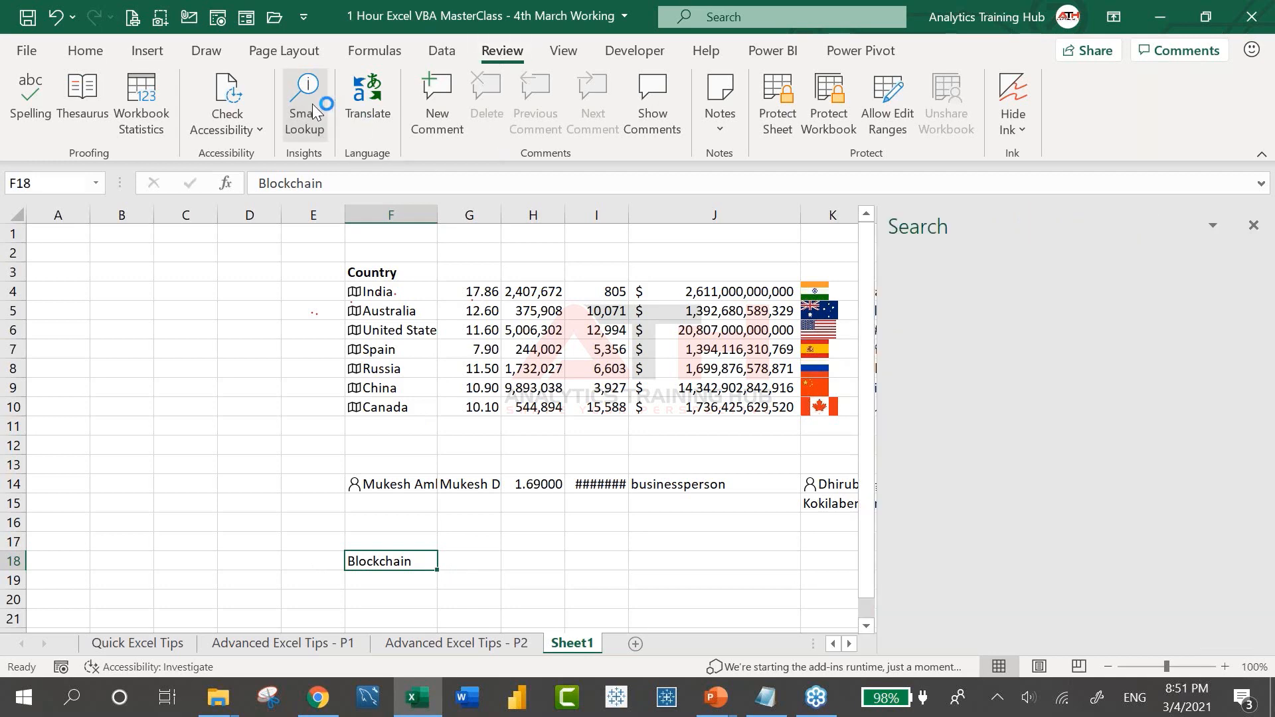
click(1254, 226)
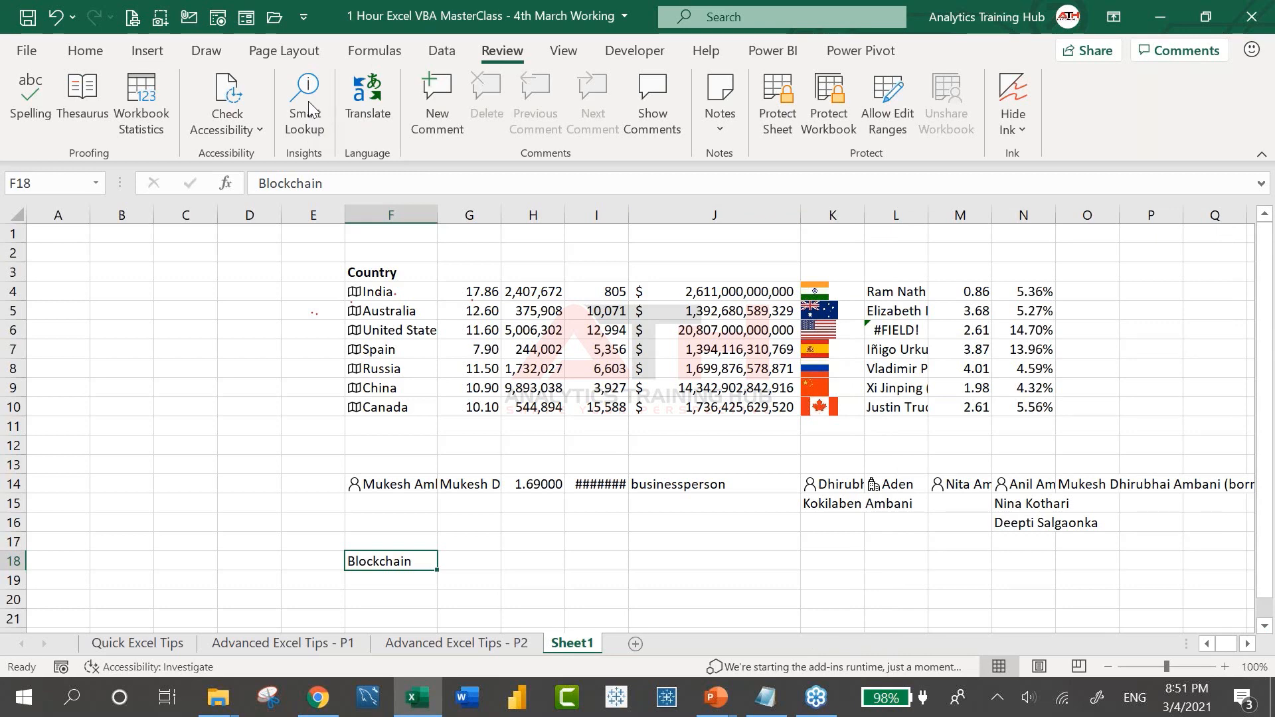
click(308, 101)
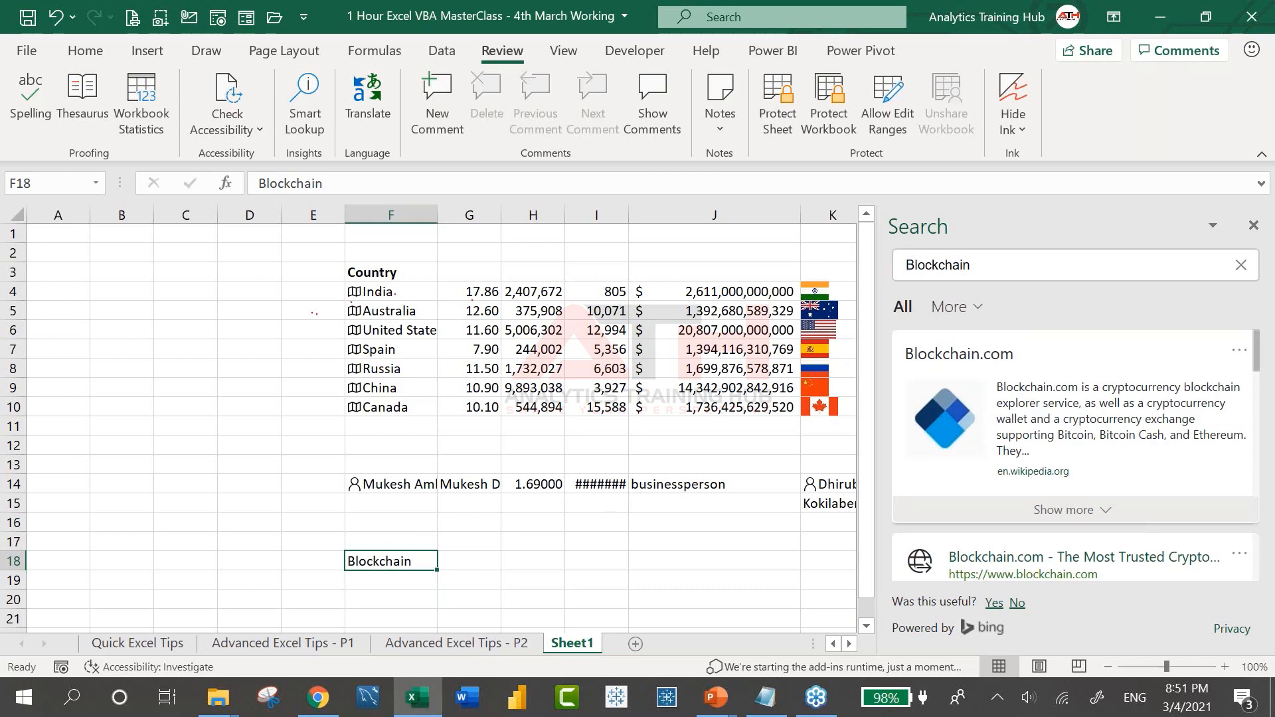
scroll(1076, 452, down, 1)
scroll(1076, 451, down, 4)
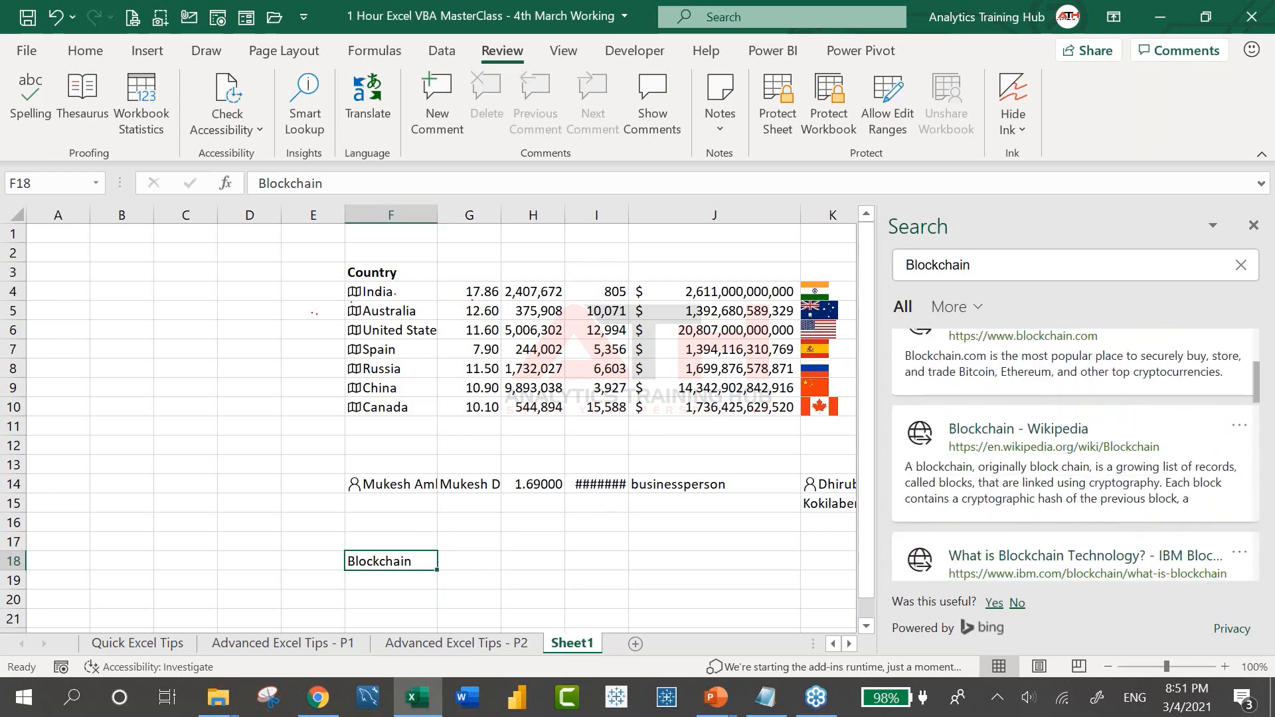
scroll(1076, 452, down, 4)
click(1253, 226)
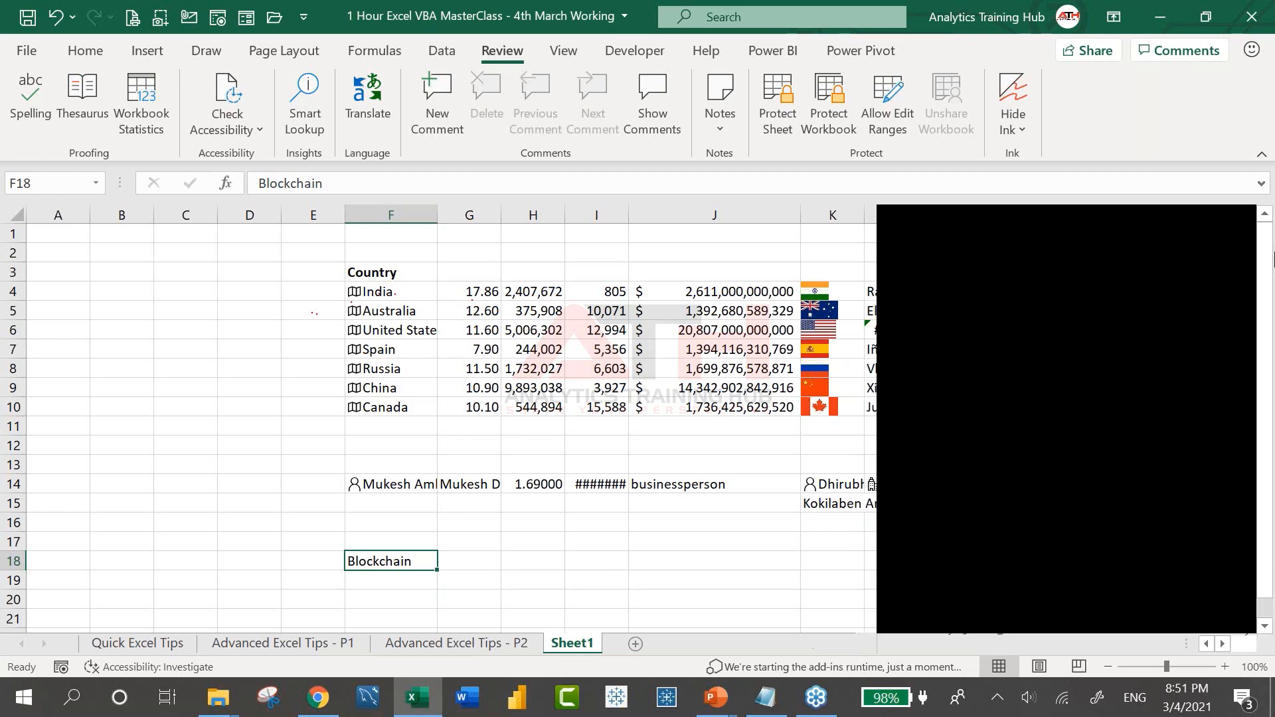
click(261, 467)
click(151, 644)
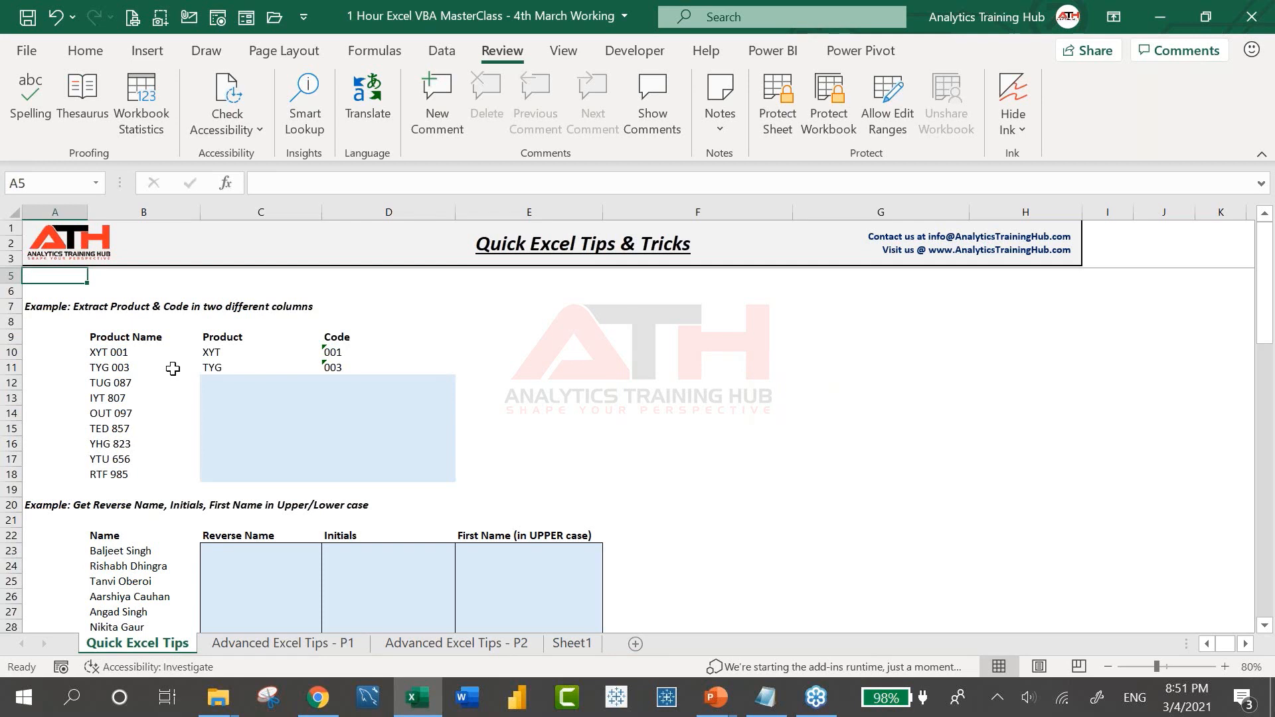
Examine the Product heading and the TYG 003 split example on the Data tab
click(441, 51)
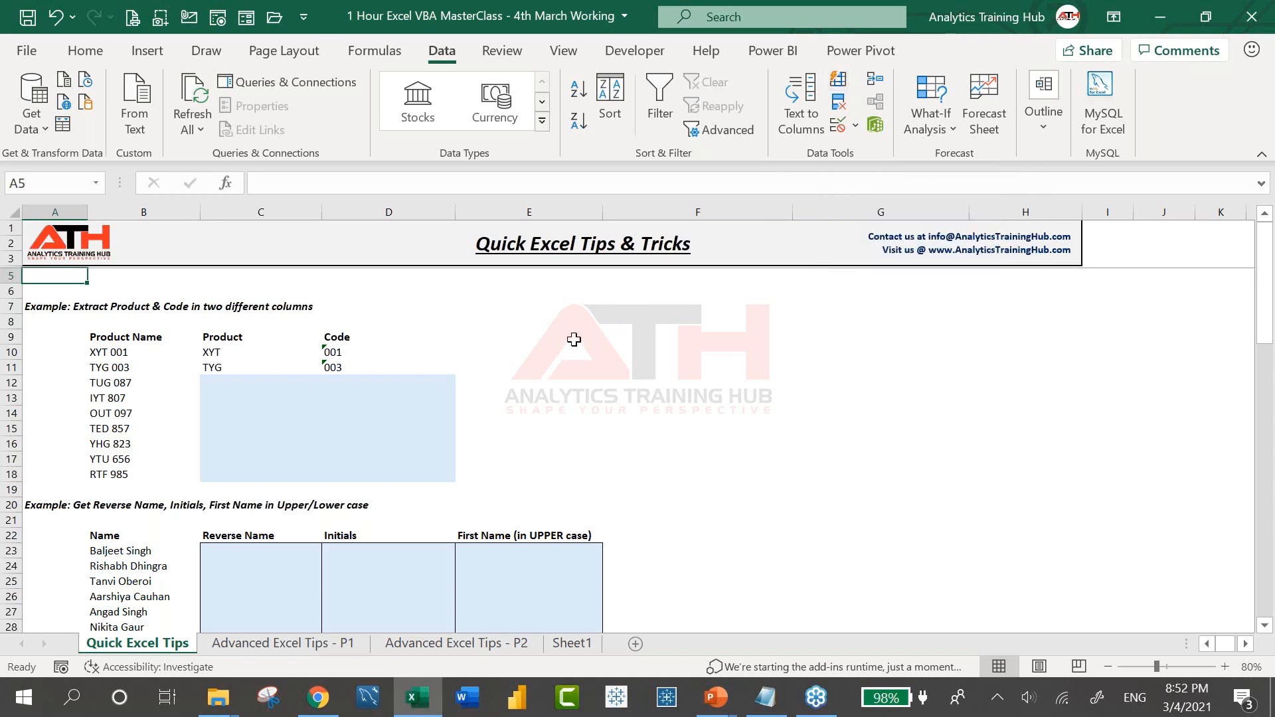
click(239, 336)
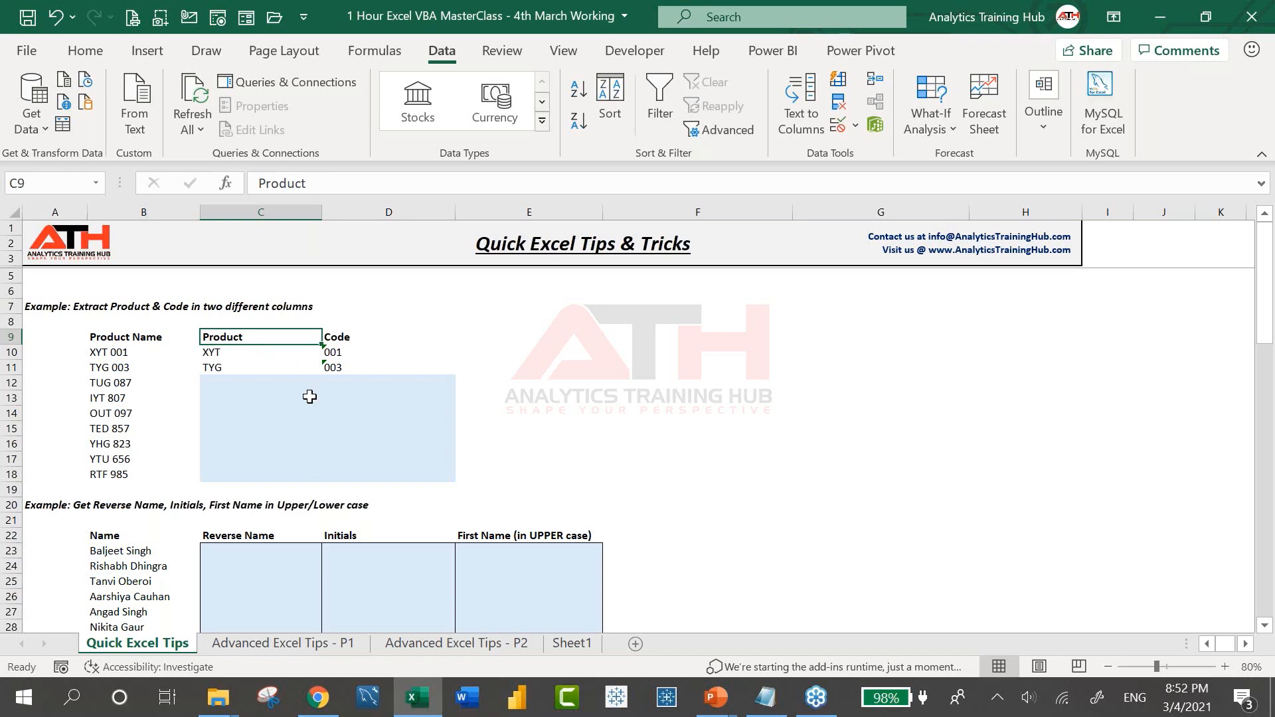
click(179, 367)
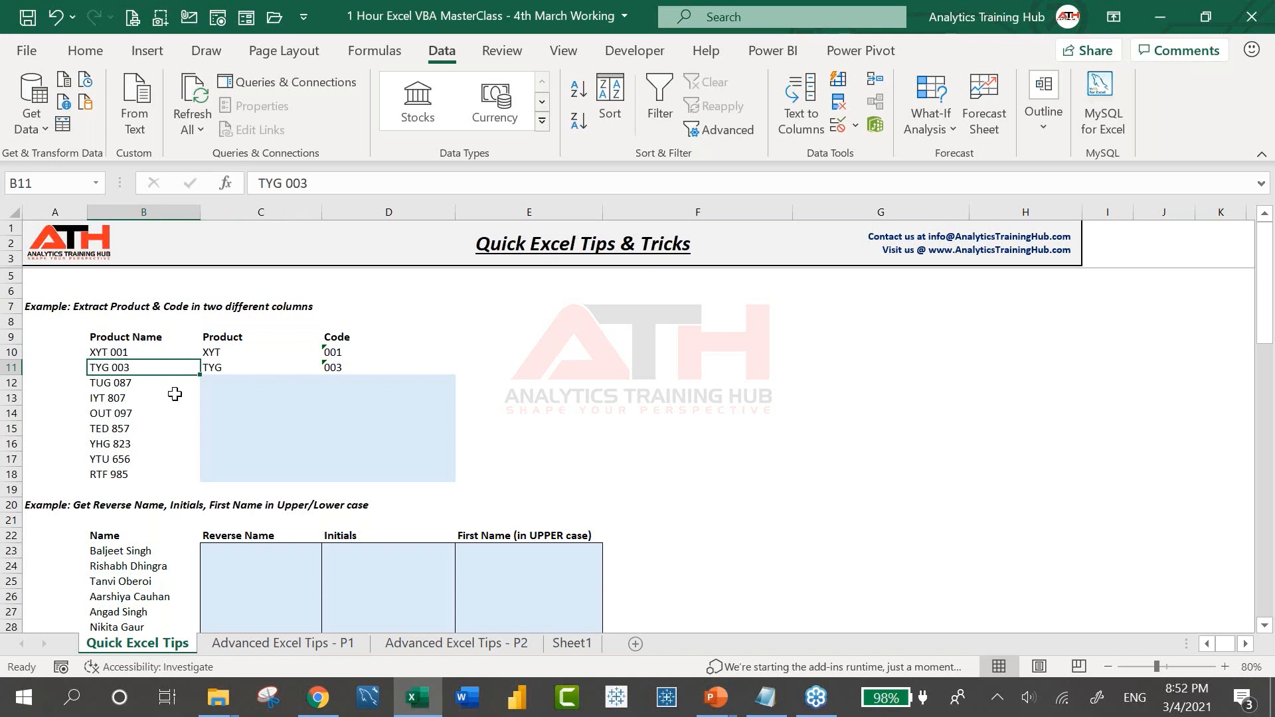
click(227, 369)
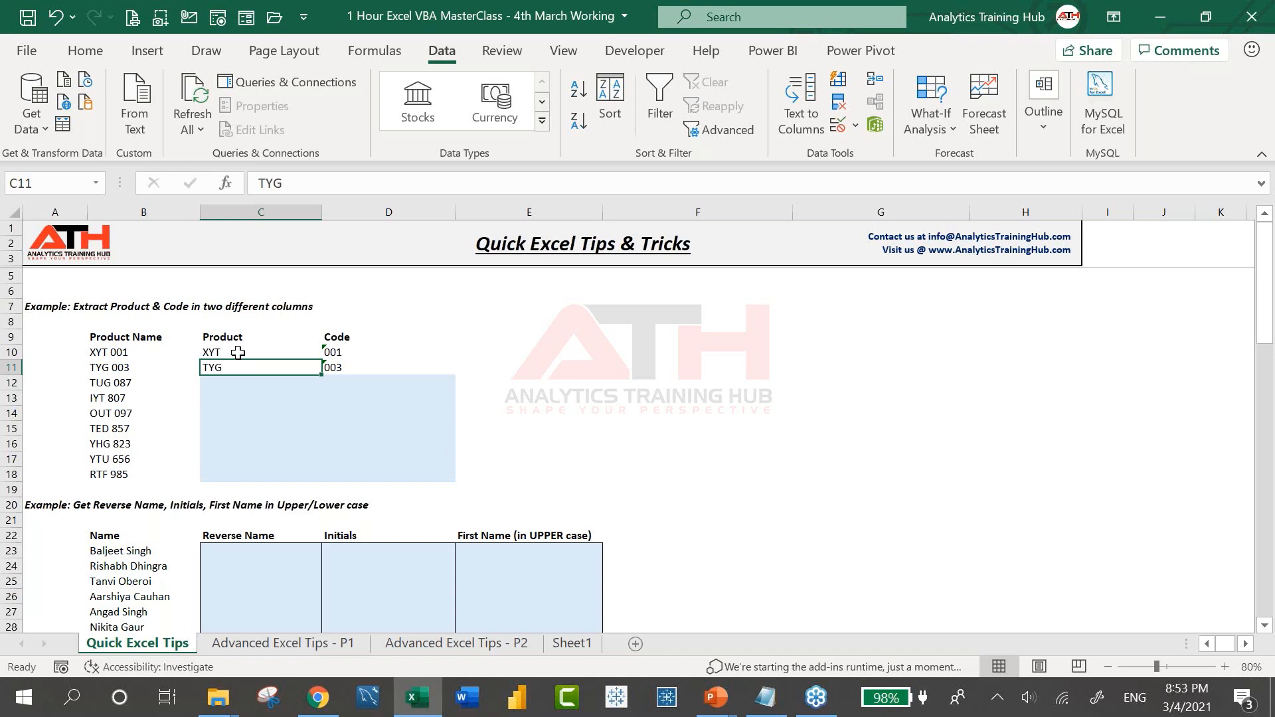
Select the product names from B10 down to B18
key(Up)
key(Left)
key(ctrl+shift+Down)
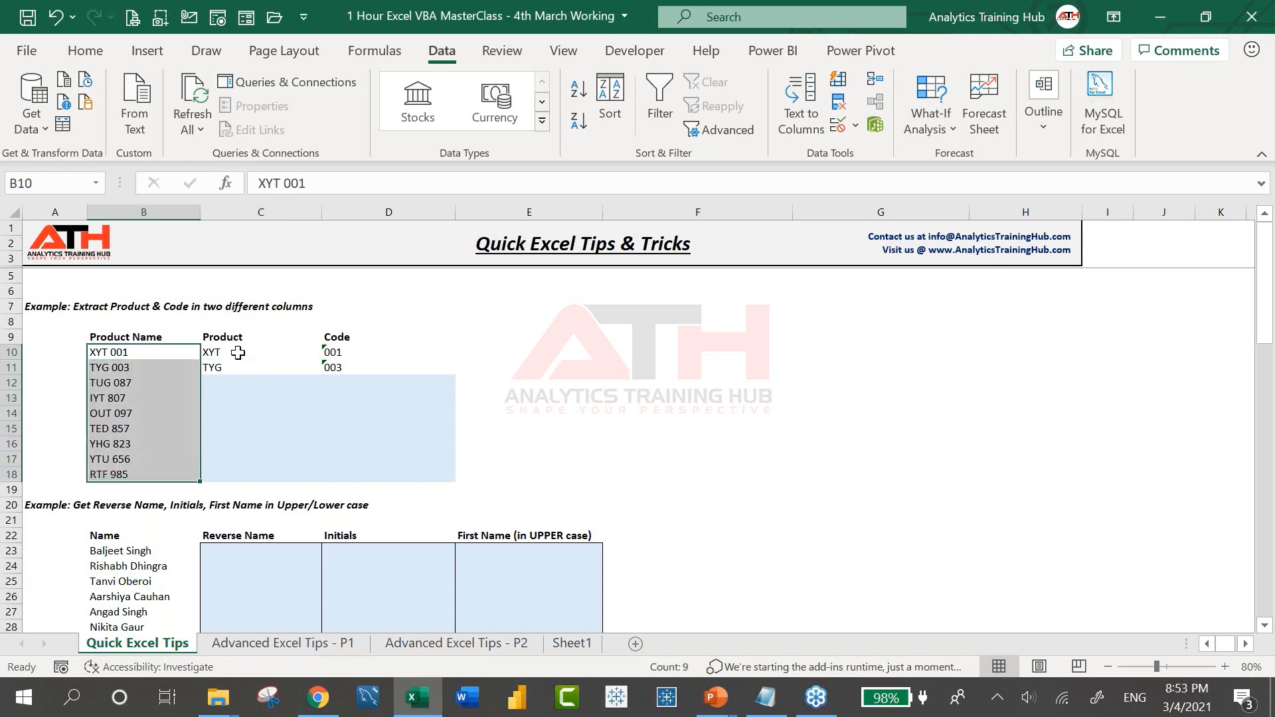
click(802, 109)
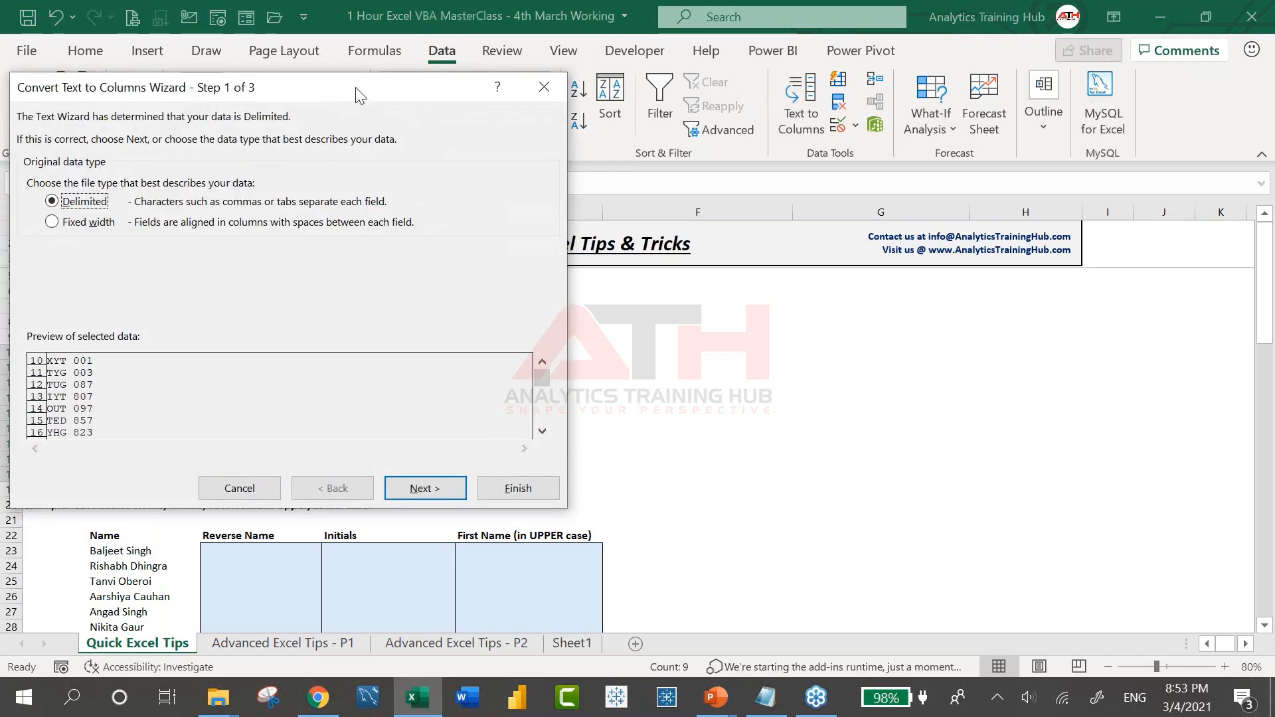
drag(356, 87, 880, 121)
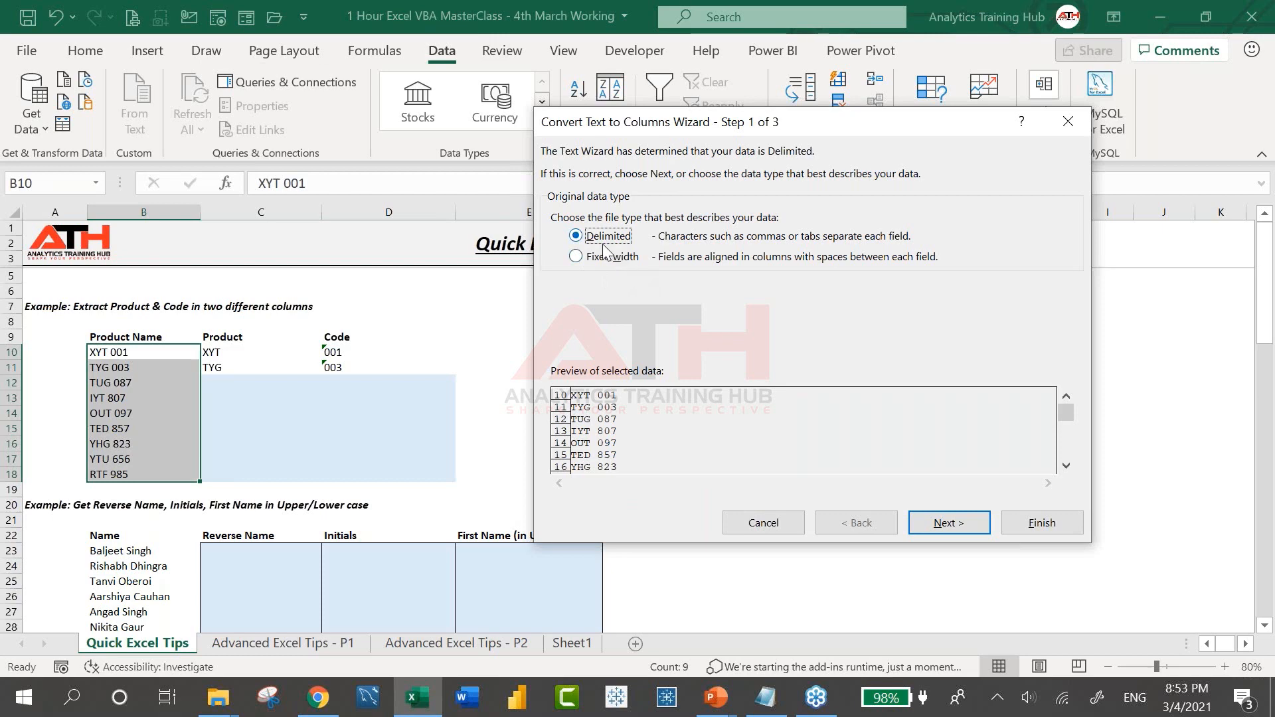
click(763, 523)
click(269, 381)
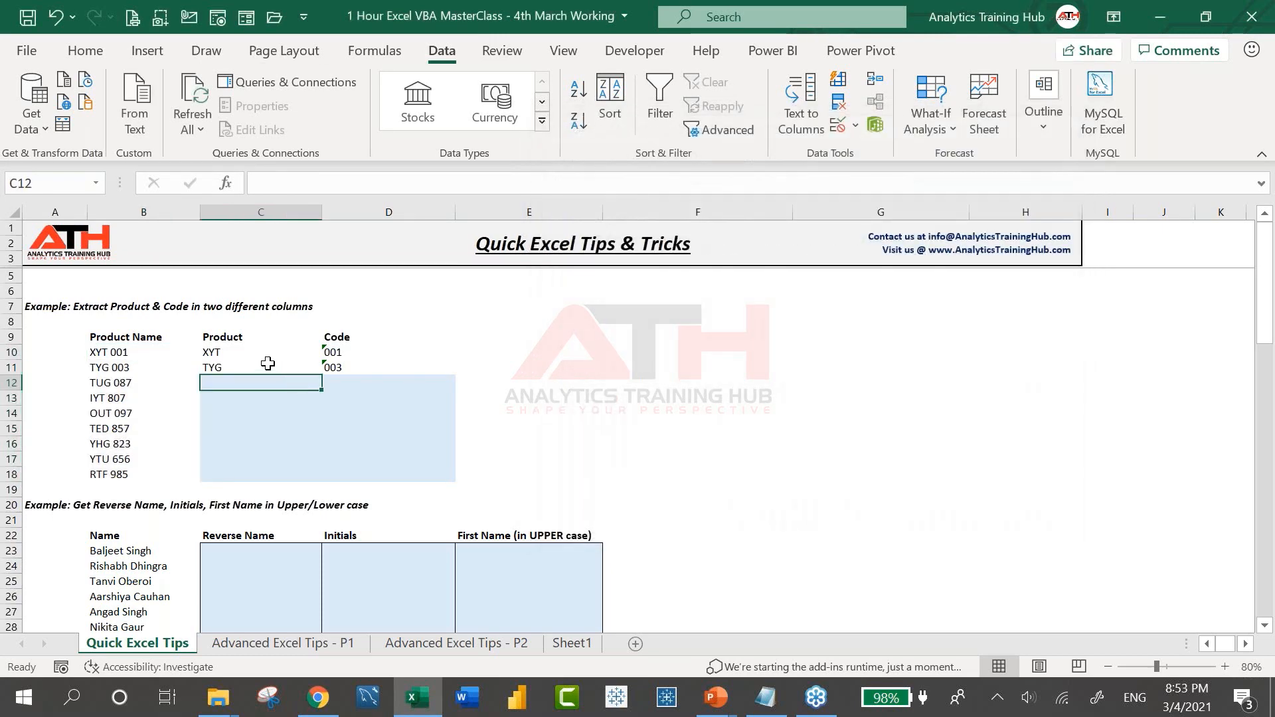
click(264, 365)
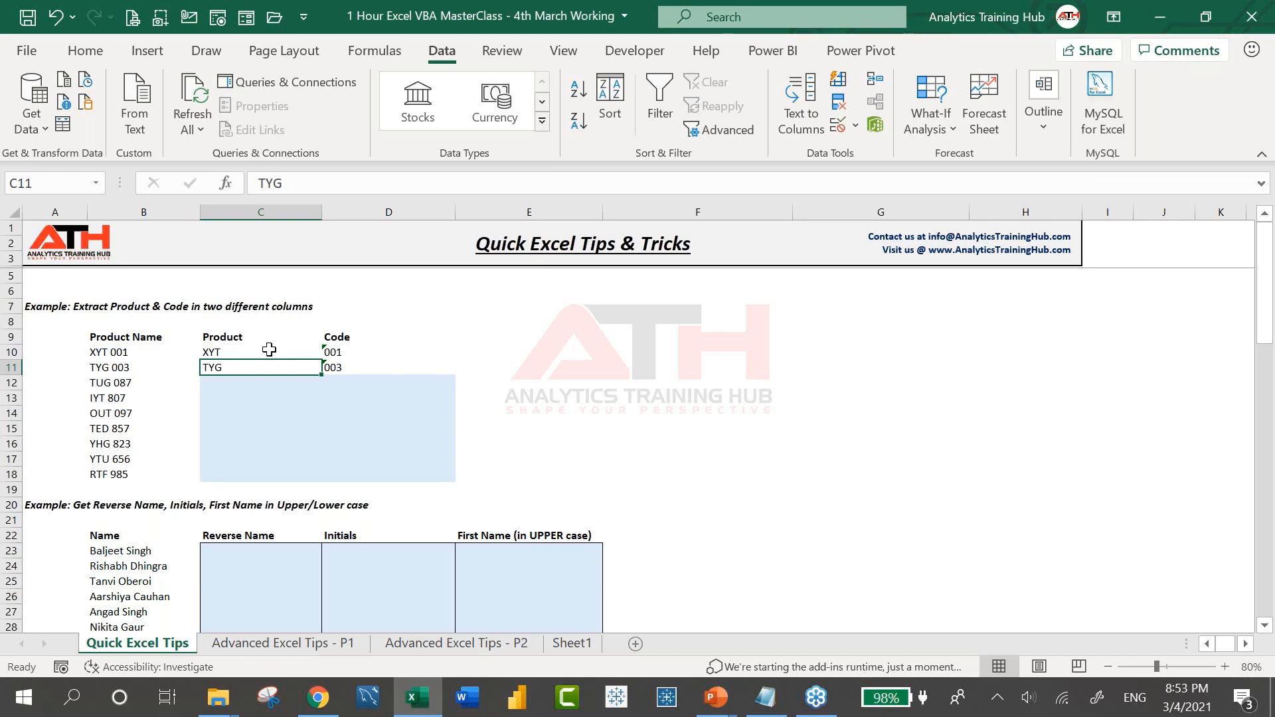
Flash Fill the remaining products into C12:C18 and the remaining codes into D12:D18
click(238, 382)
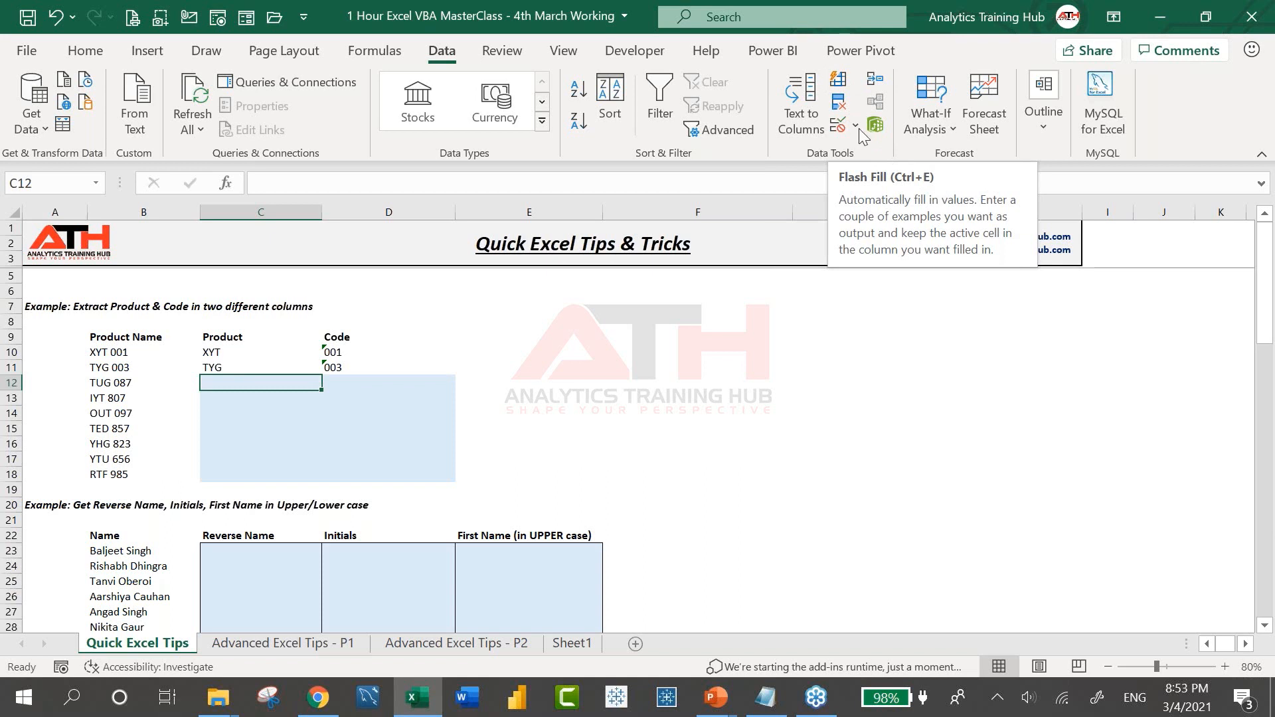
click(839, 84)
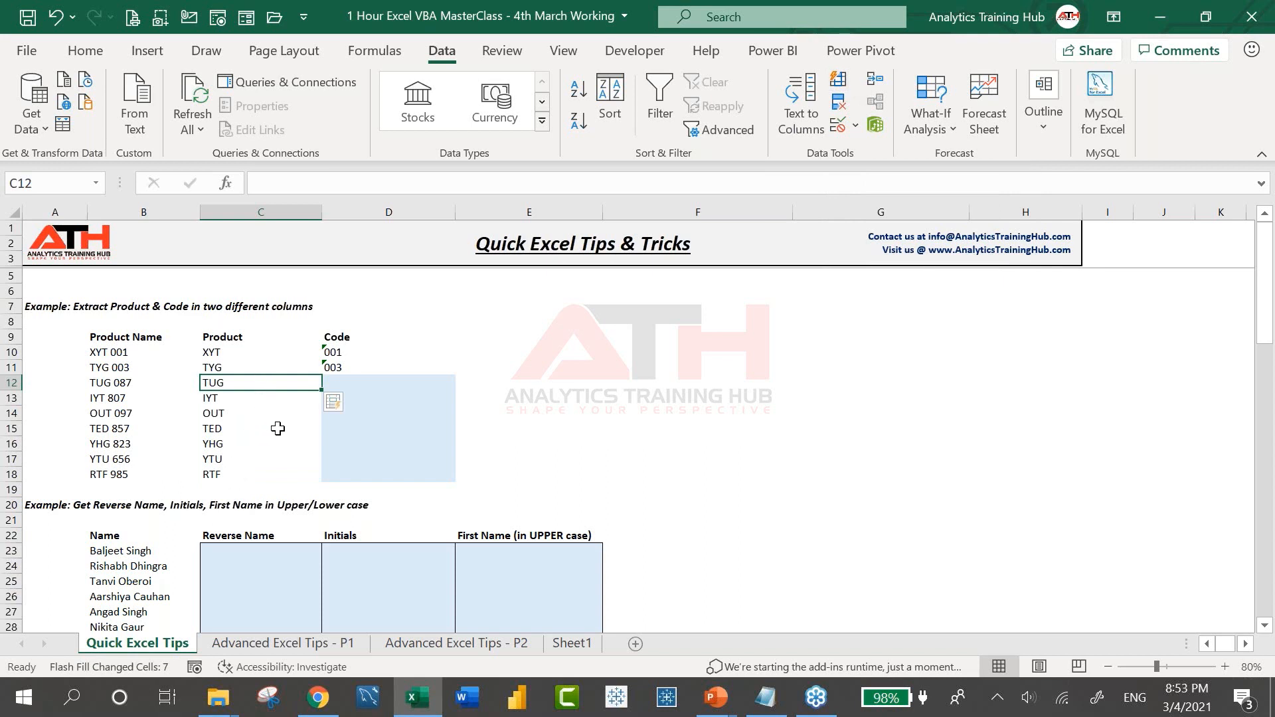
click(371, 381)
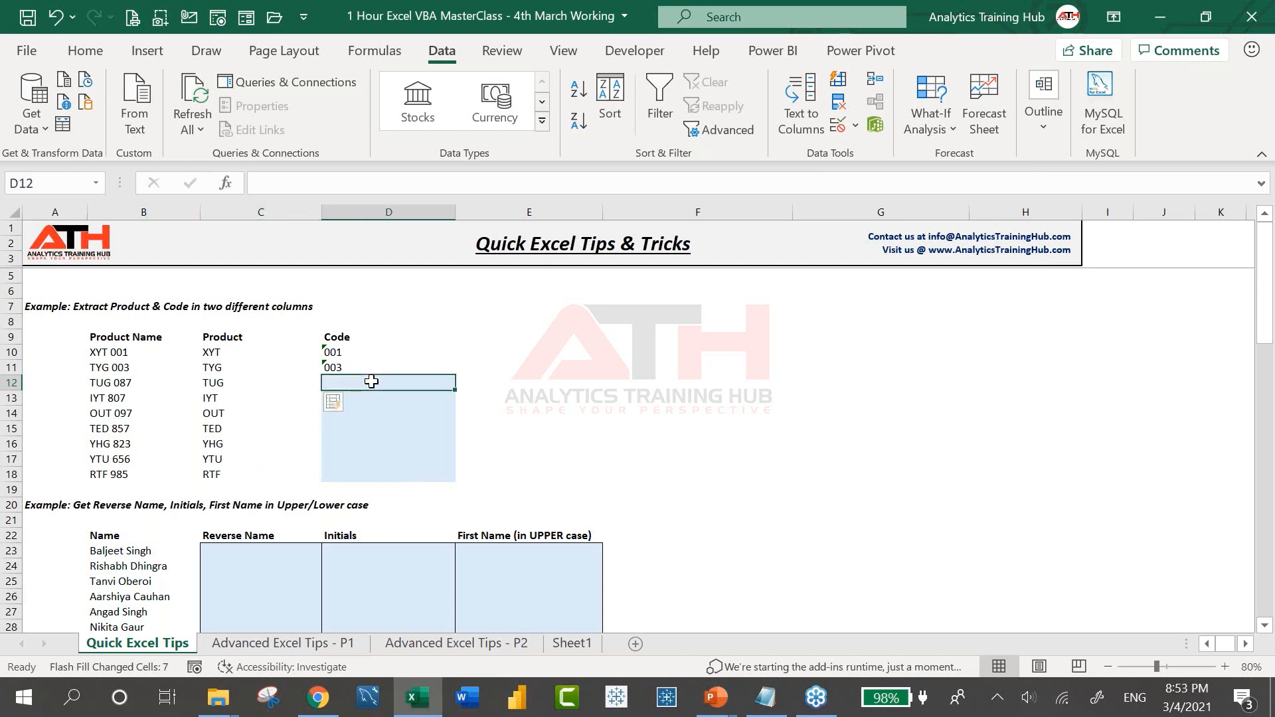
key(ctrl+e)
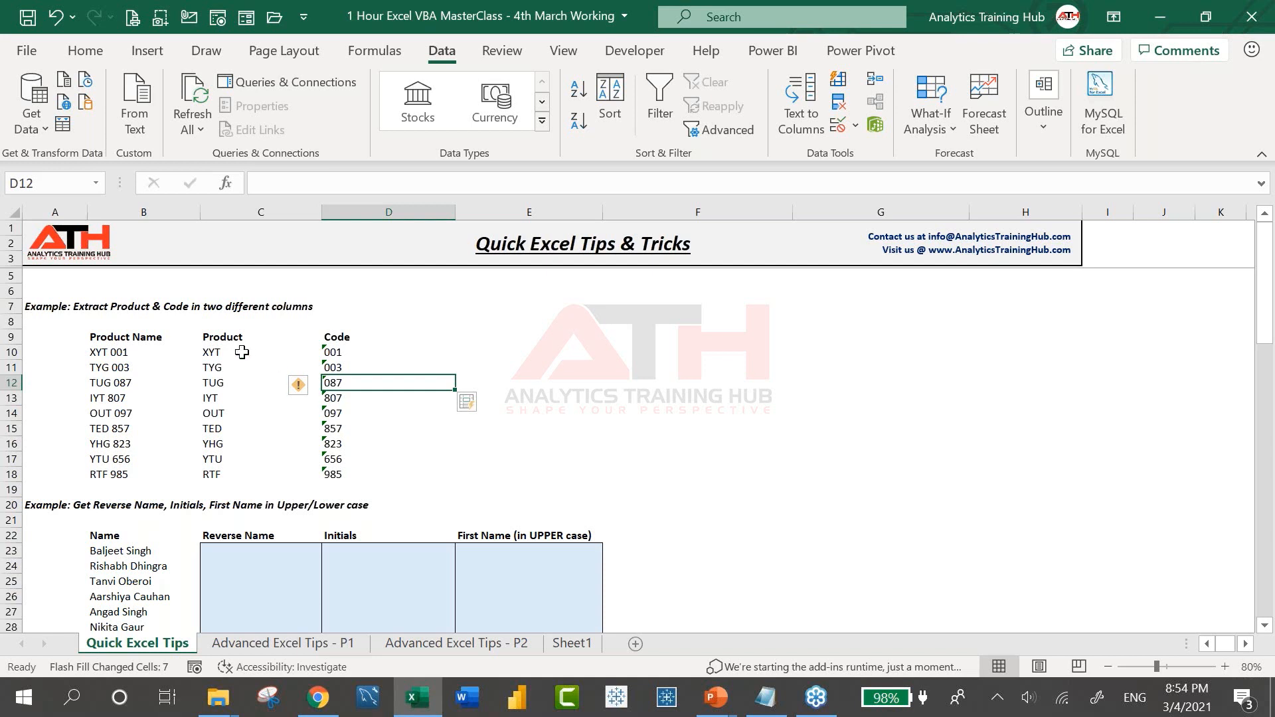
Review the first example's product and code, then go to the first Reverse Name cell
drag(243, 350, 342, 359)
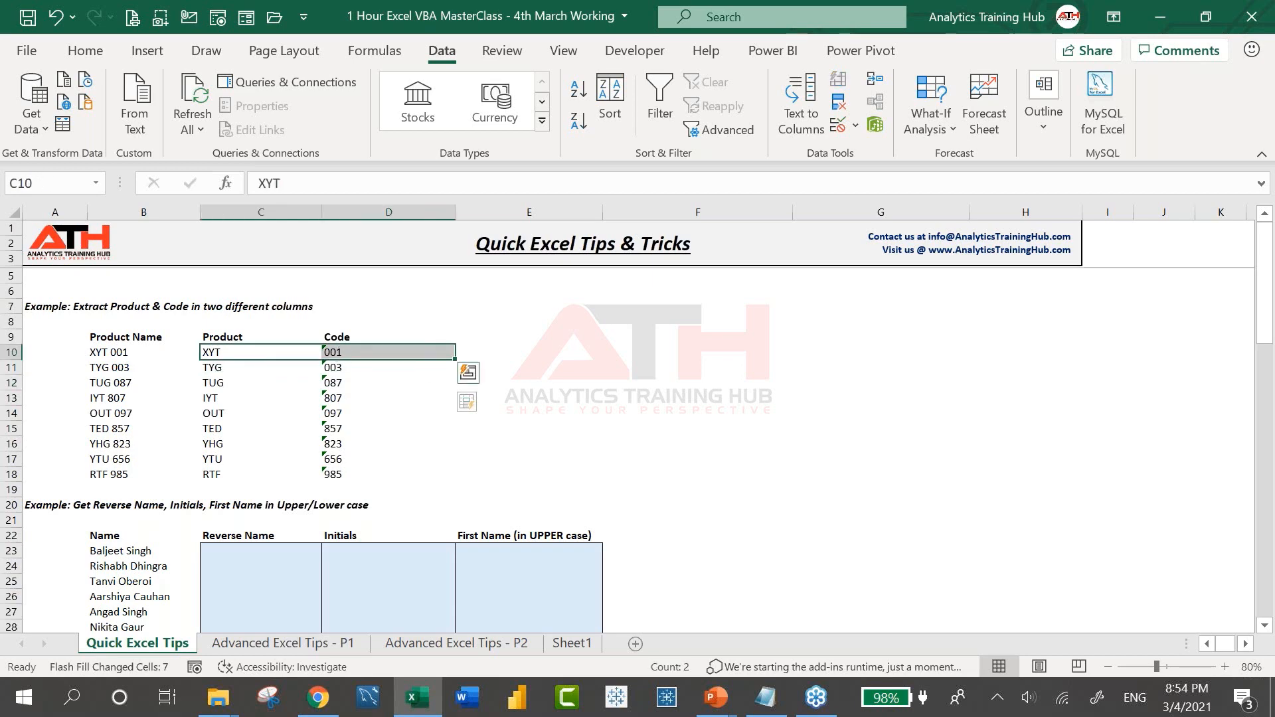
scroll(227, 388, down, 4)
click(227, 389)
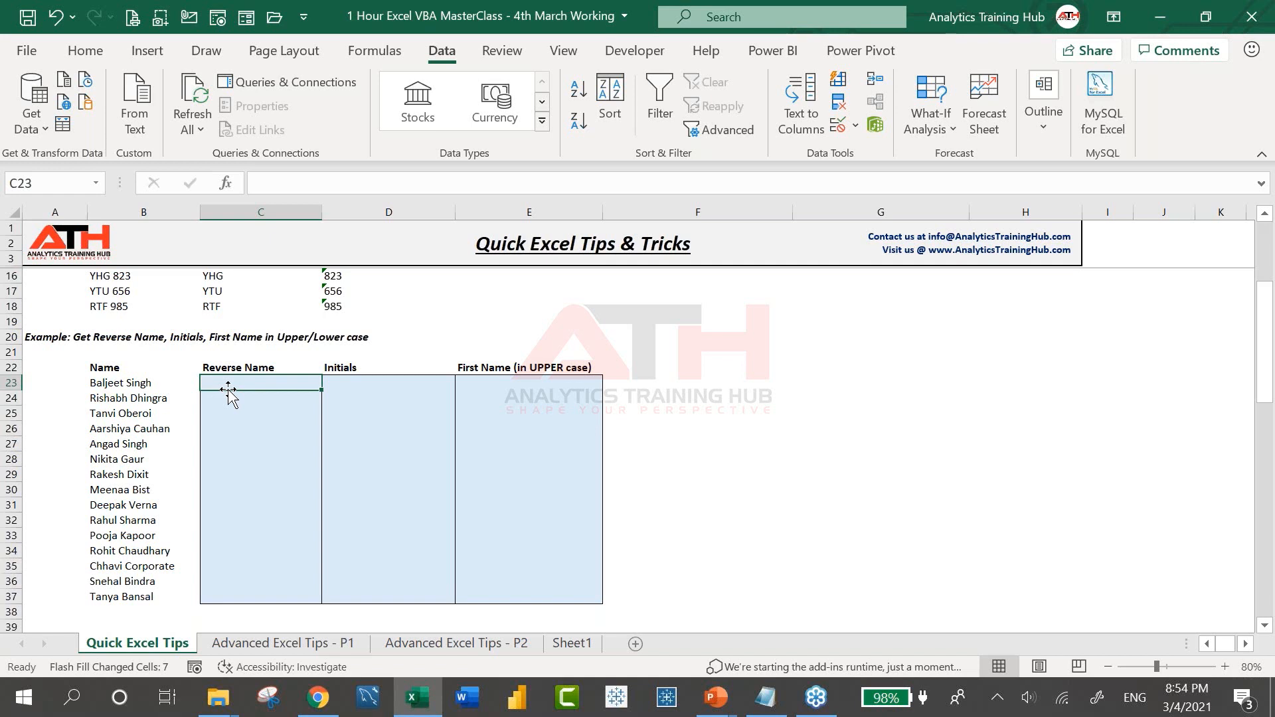
Enter two surname-first name examples in C23:C24 and Flash Fill the rest of the Reverse Name column
key(Return)
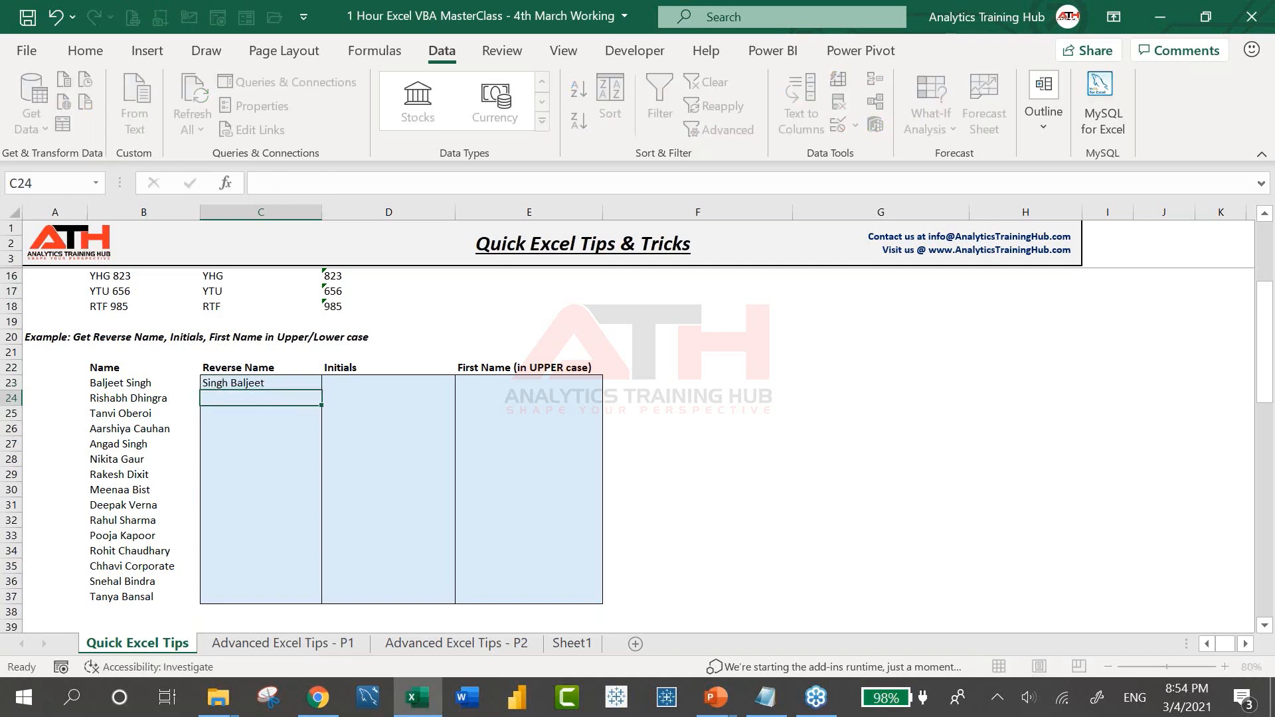
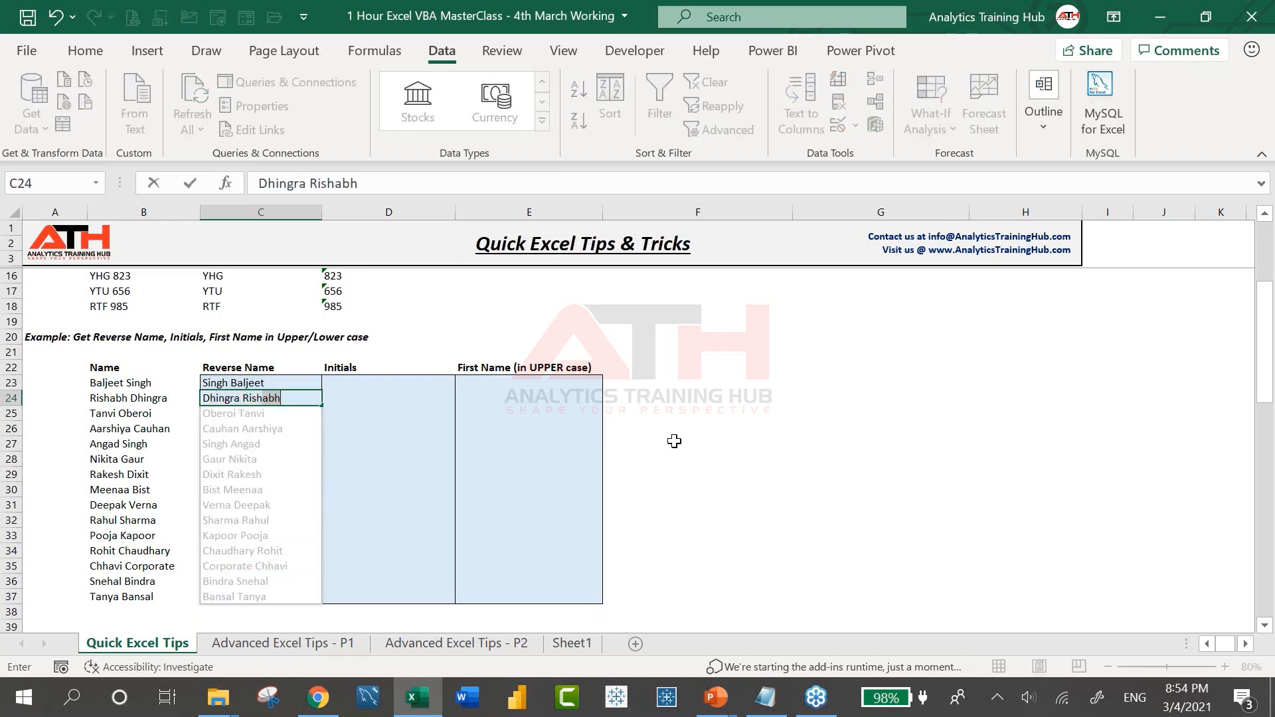
key(Escape)
key(Return)
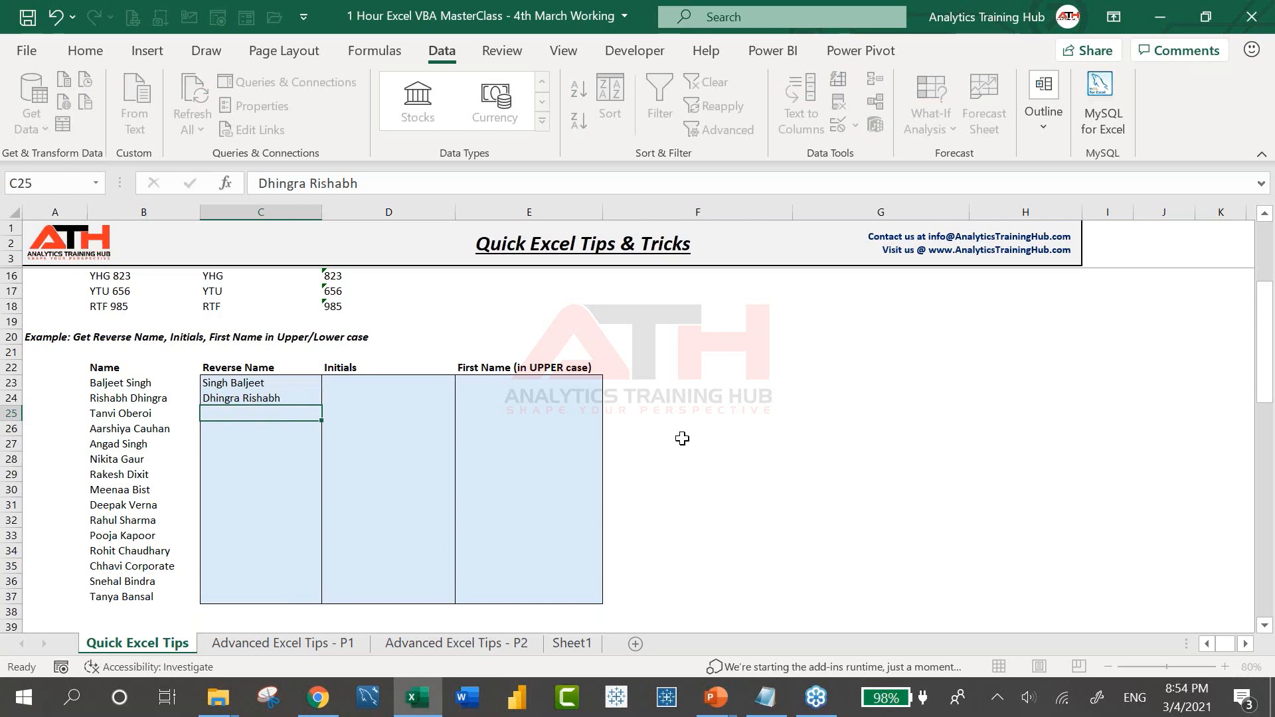
key(ctrl+e)
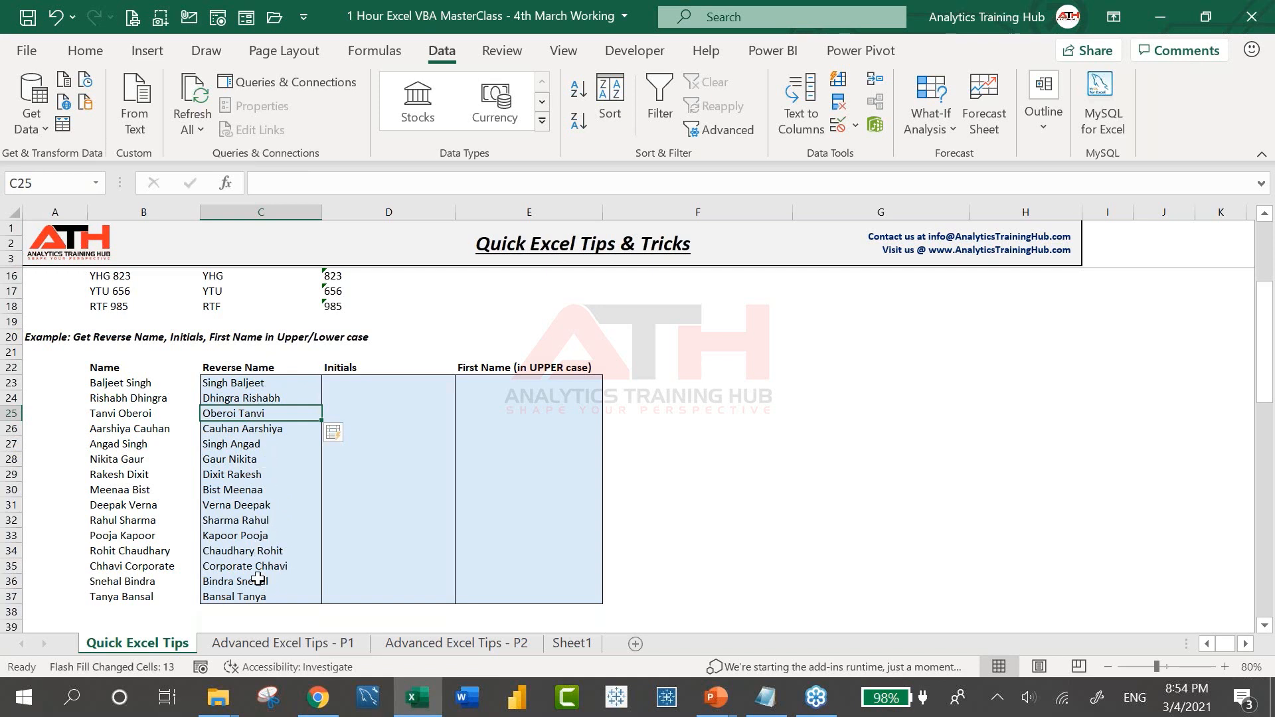
Type the first name's initials as the first Initials example in D23
key(Up)
key(Up)
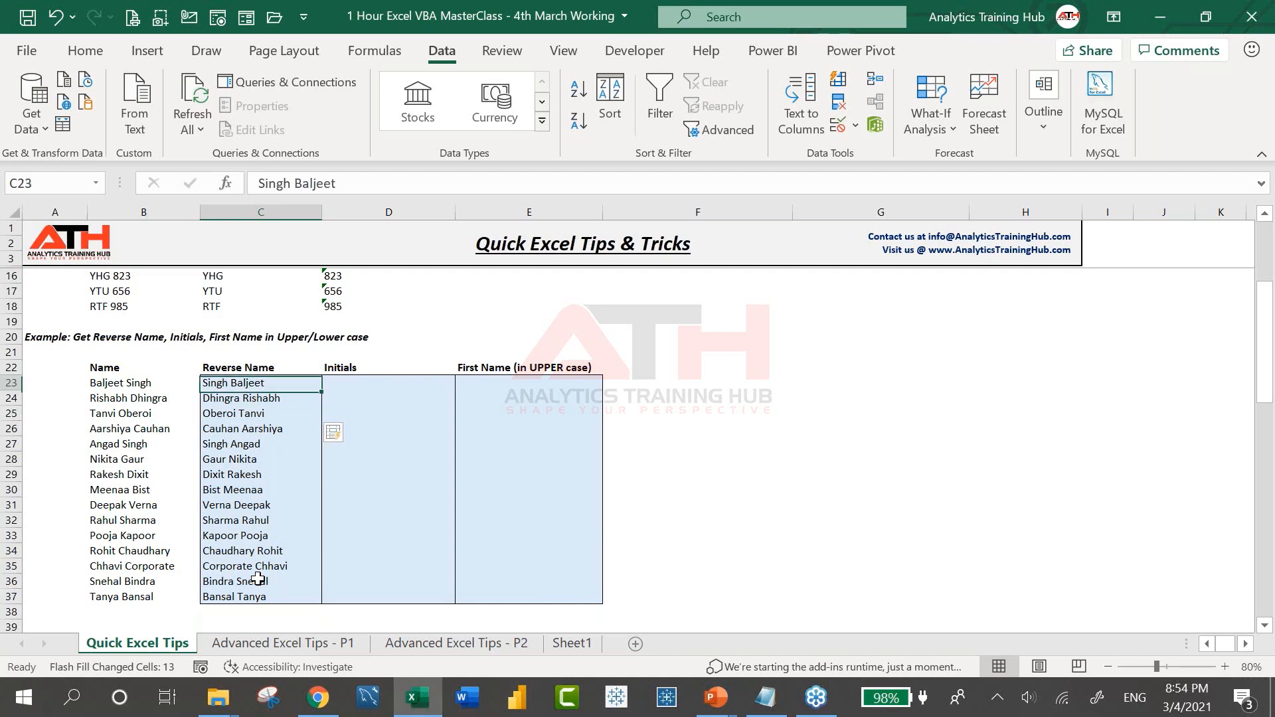
key(Right)
text(B S)
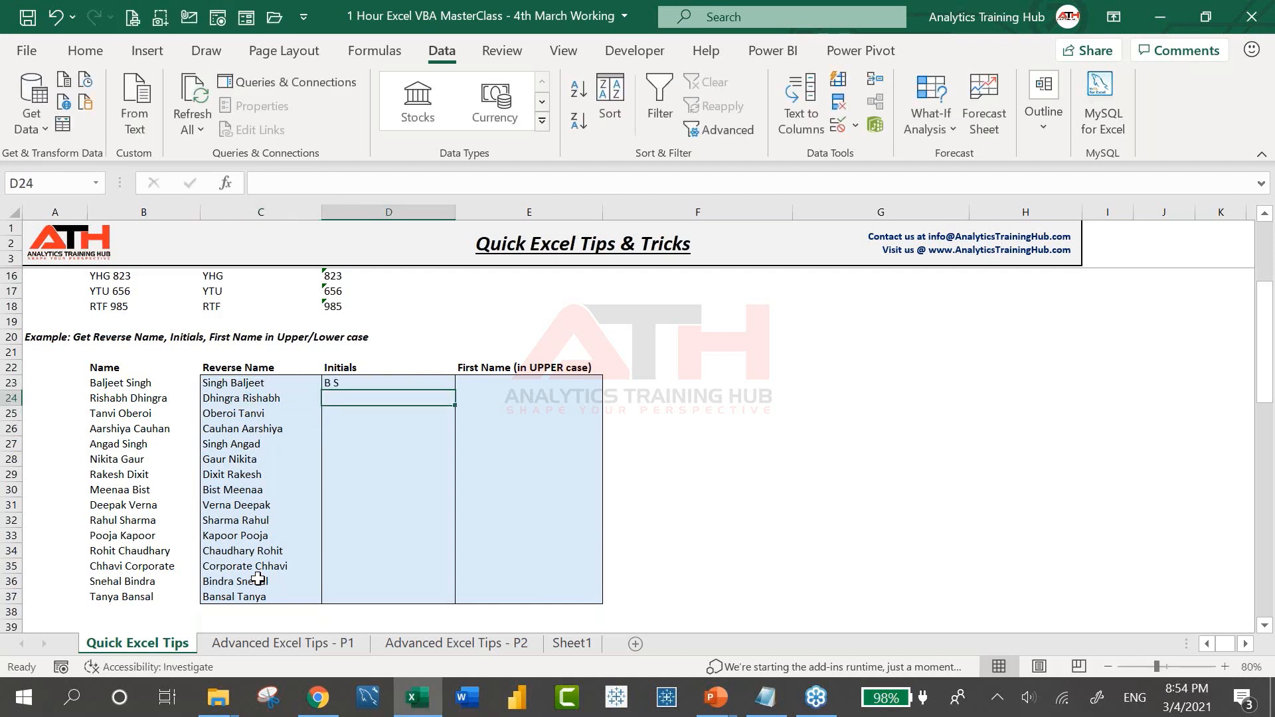
Add the second initials example in D24 and Flash Fill the remaining Initials
key(Return)
text(R D)
key(Return)
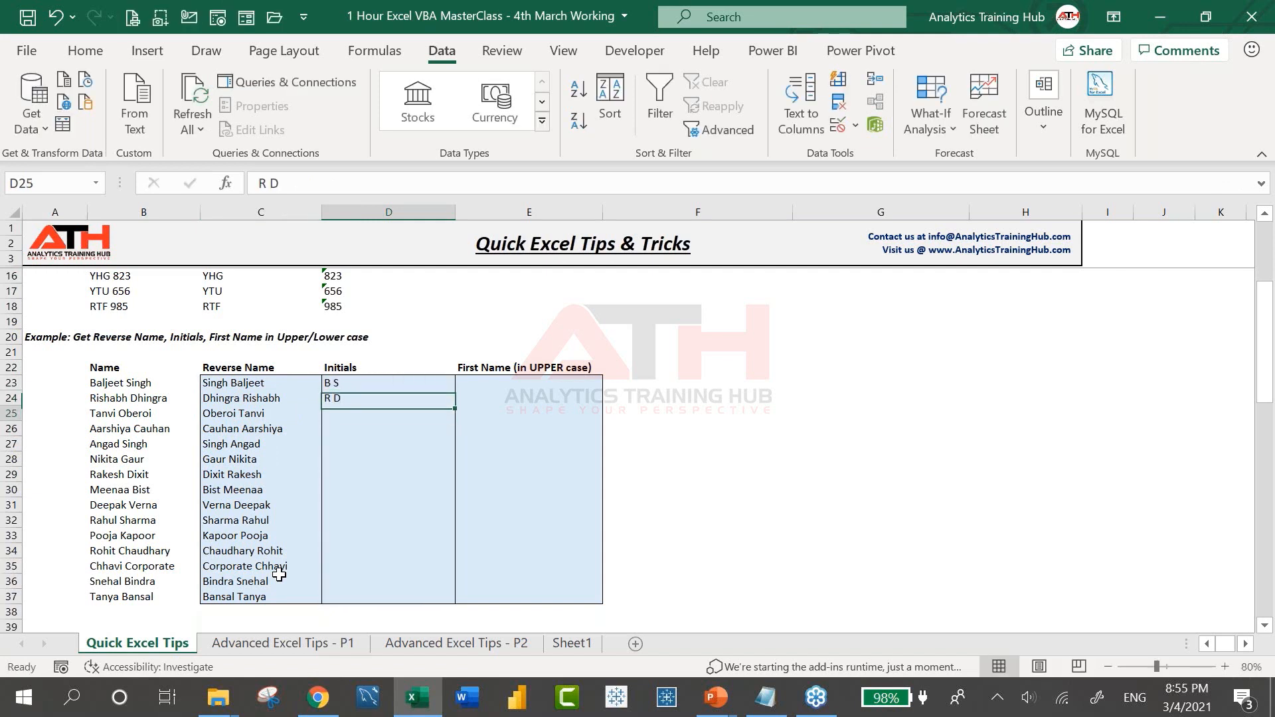
key(ctrl+e)
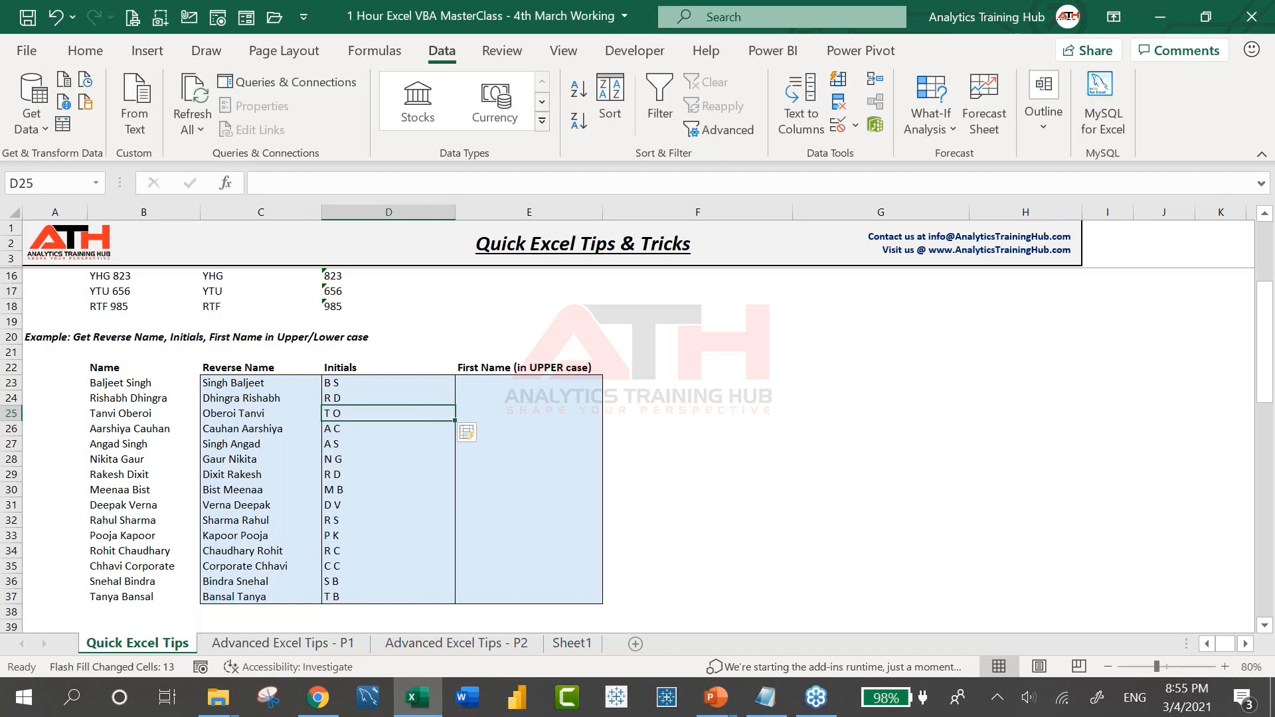
Enter an uppercase first name in E23 and Flash Fill the rest of the column in upper case
key(Up)
key(Up)
key(Right)
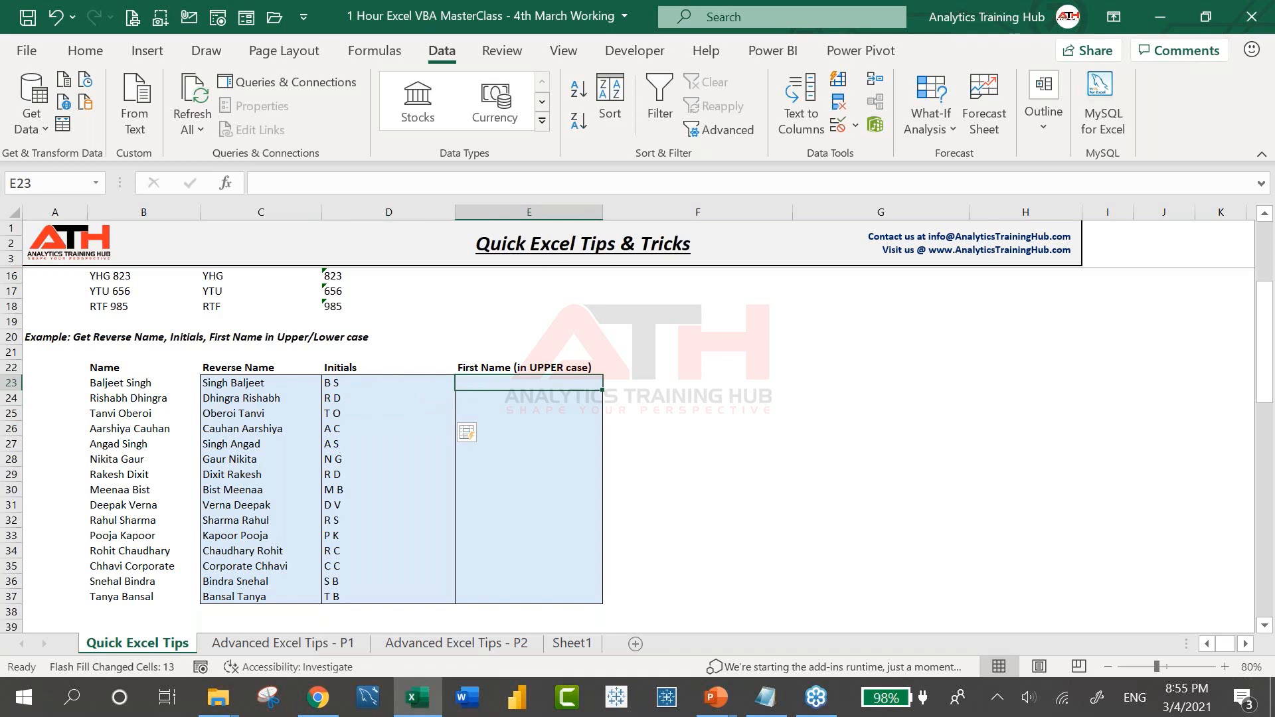
text(BALJEET)
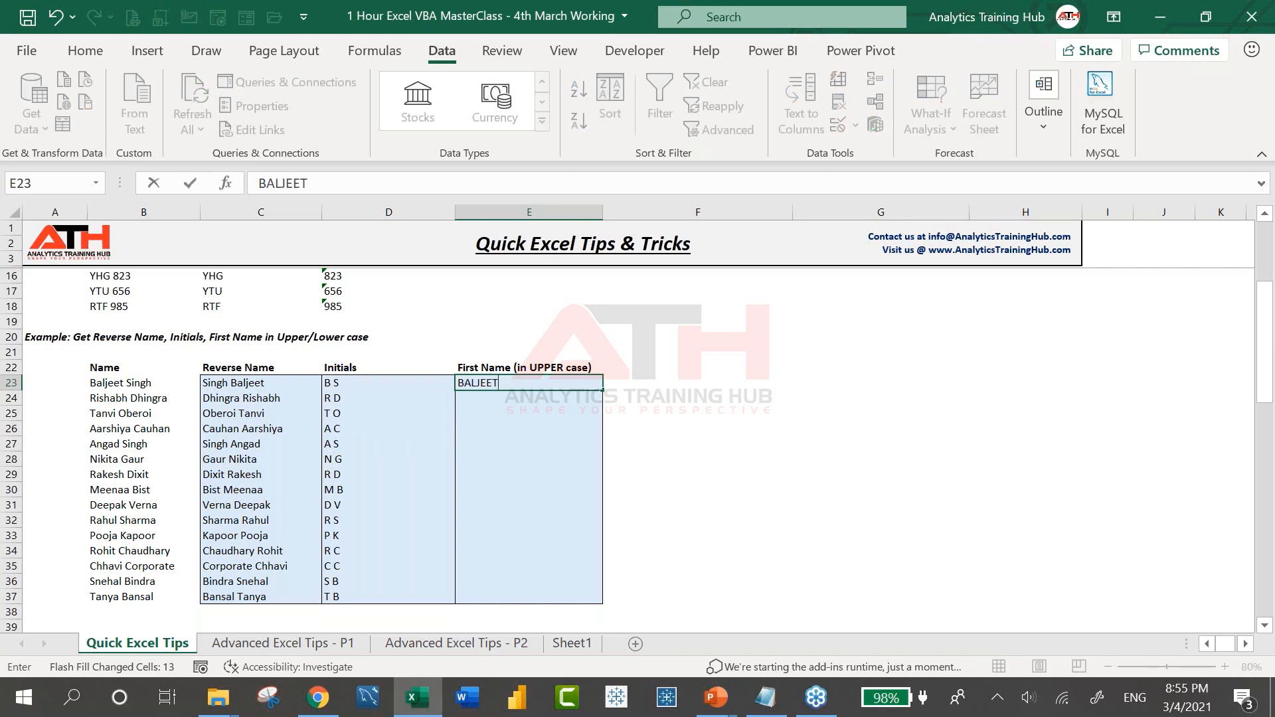
key(Return)
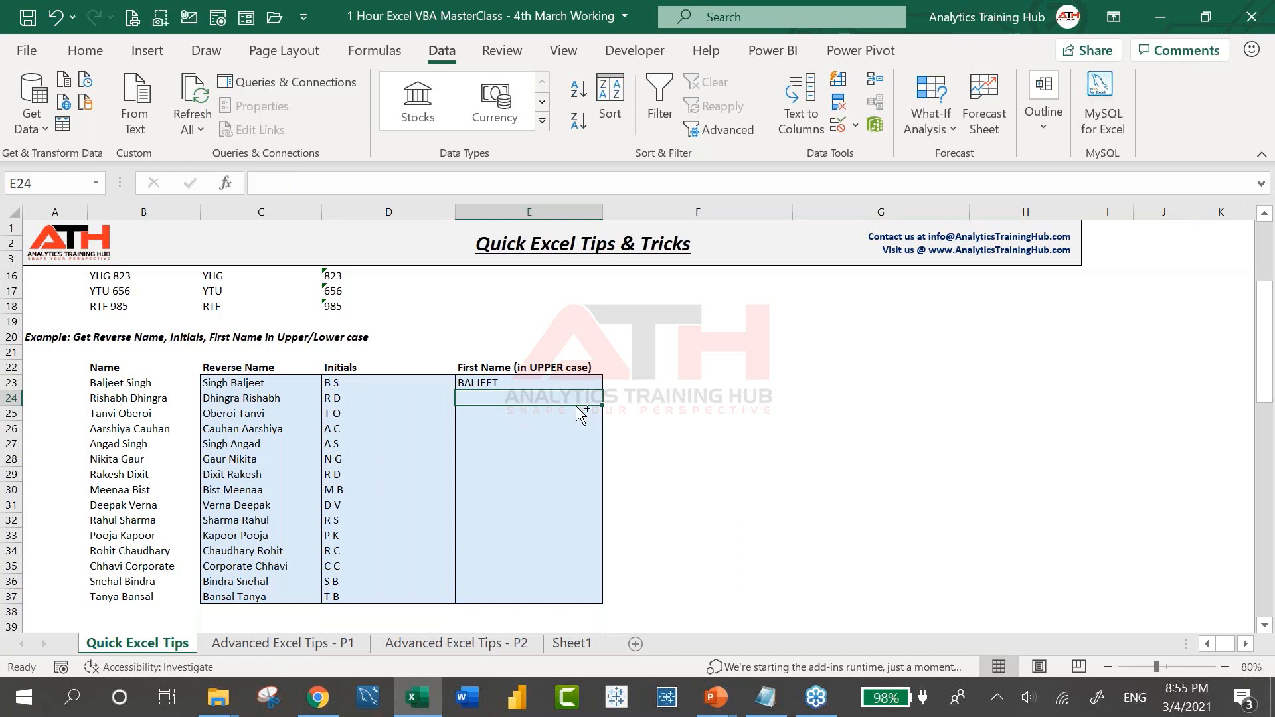
key(ctrl+e)
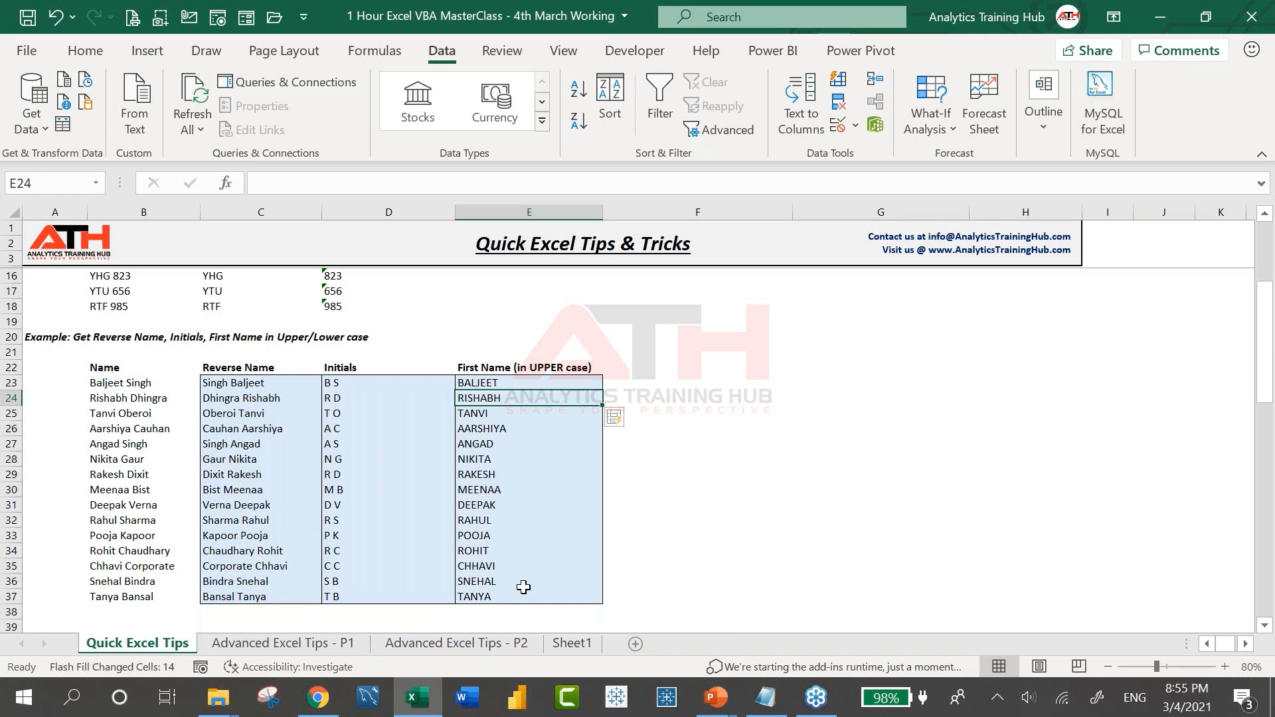
key(Up)
key(Right)
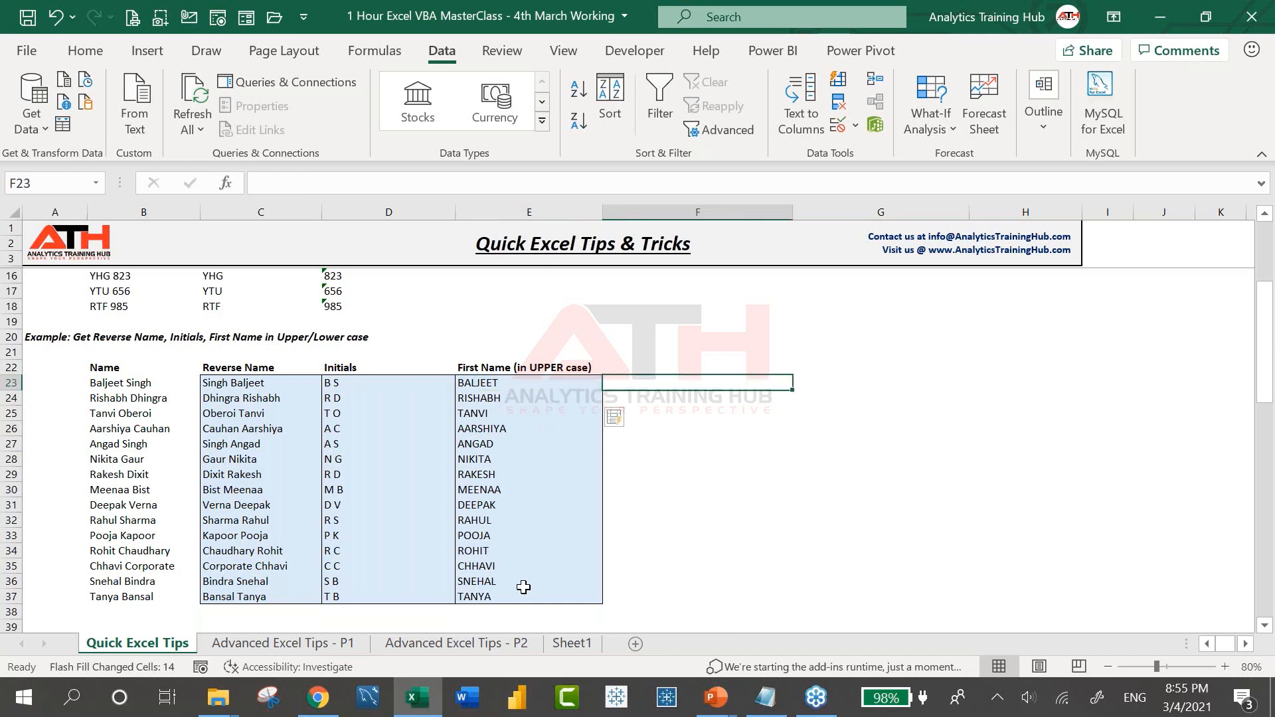
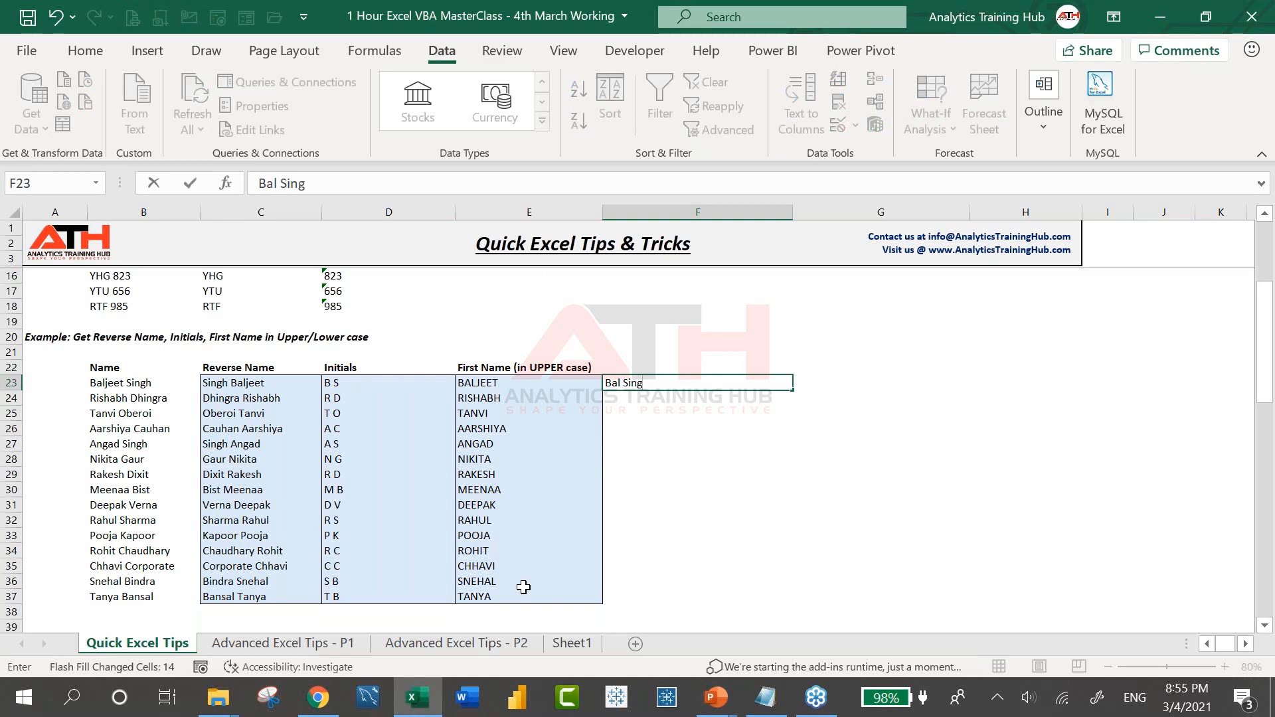
Type two short-name examples in F23:F24, then undo the incorrect automatic fill
key(Return)
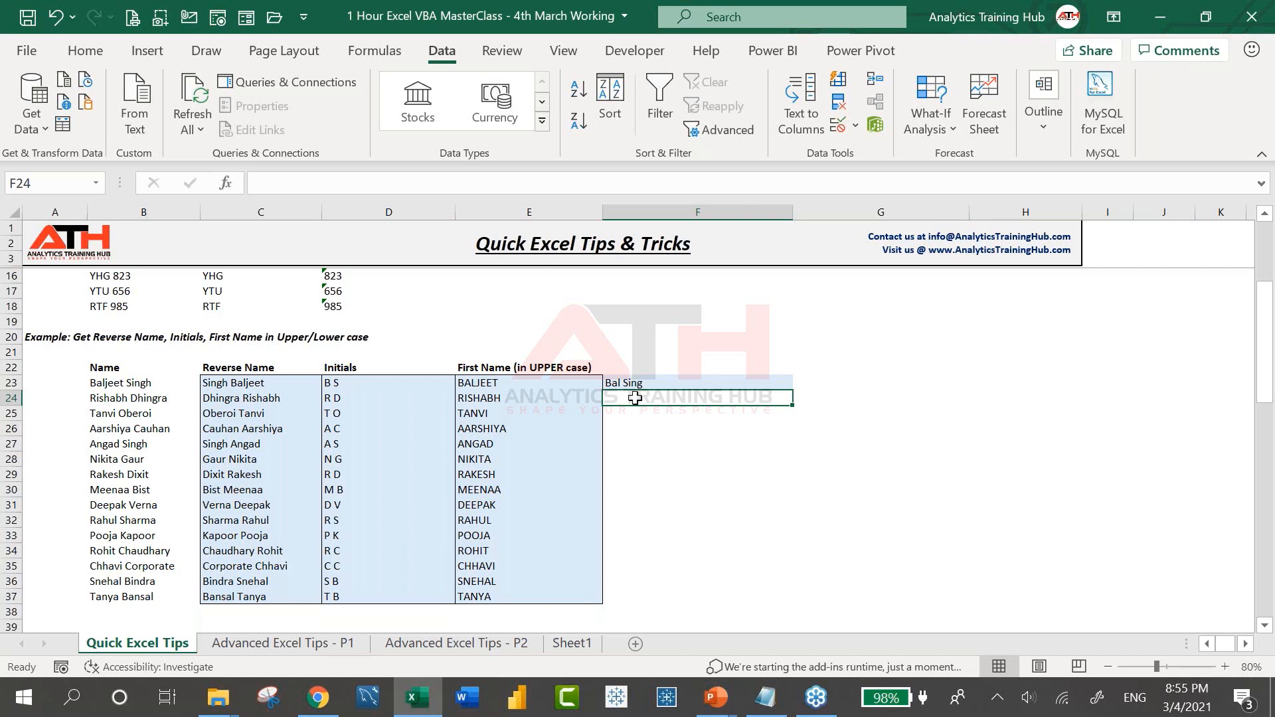
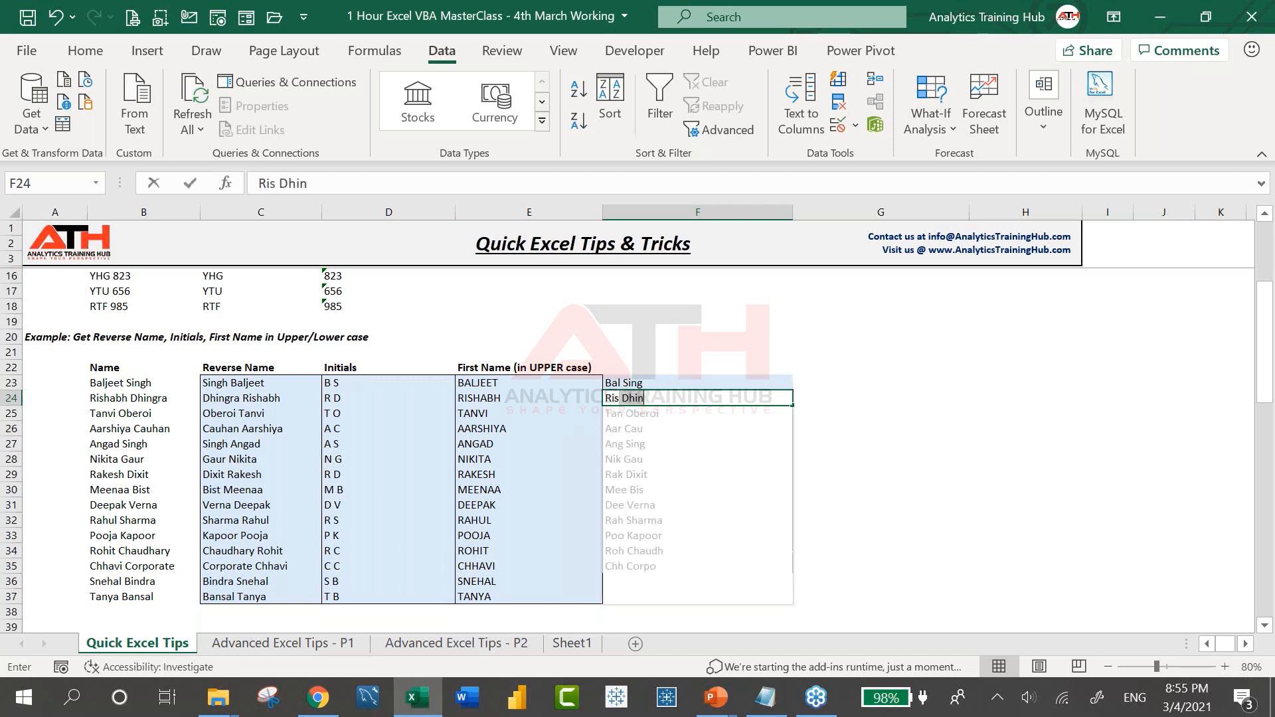
key(Return)
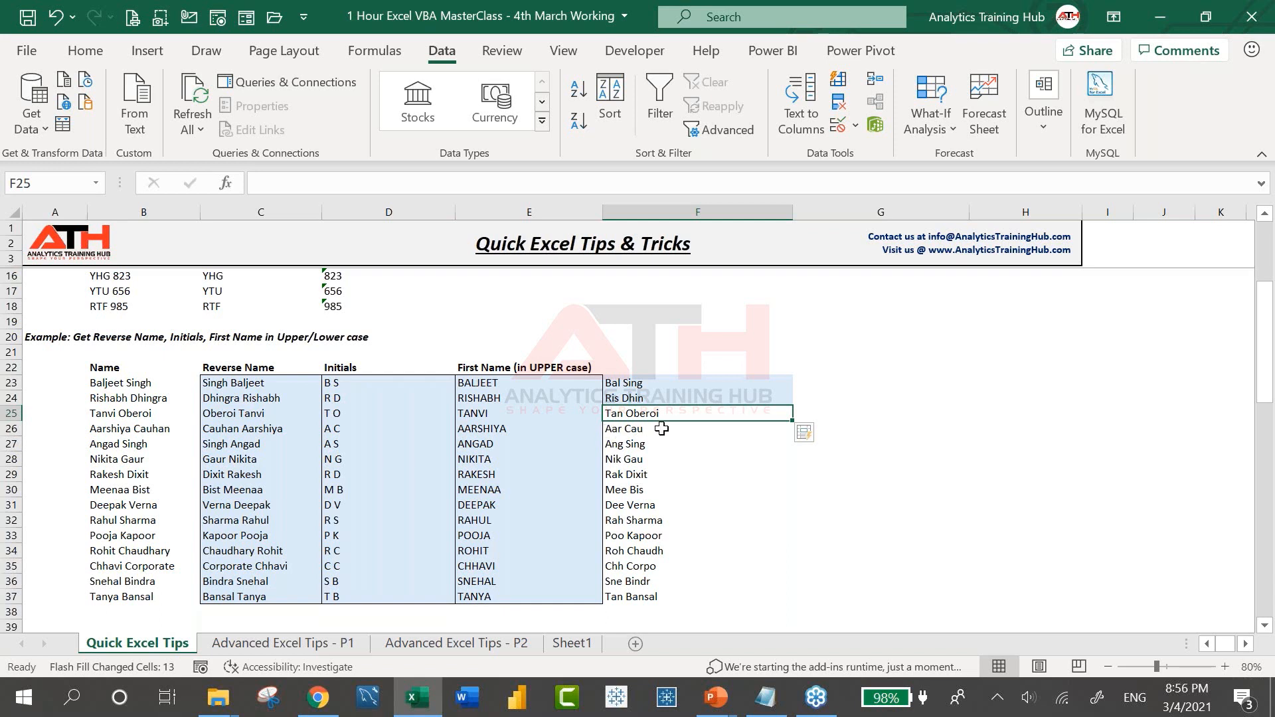
key(ctrl+z)
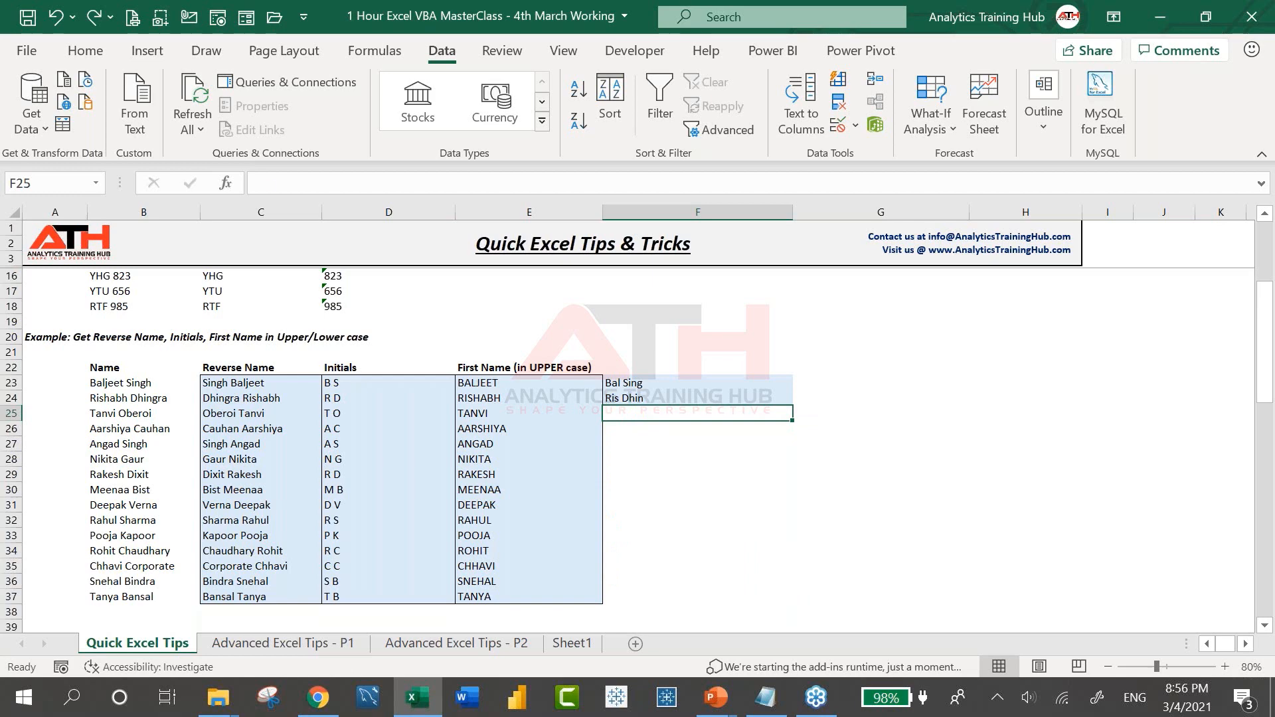
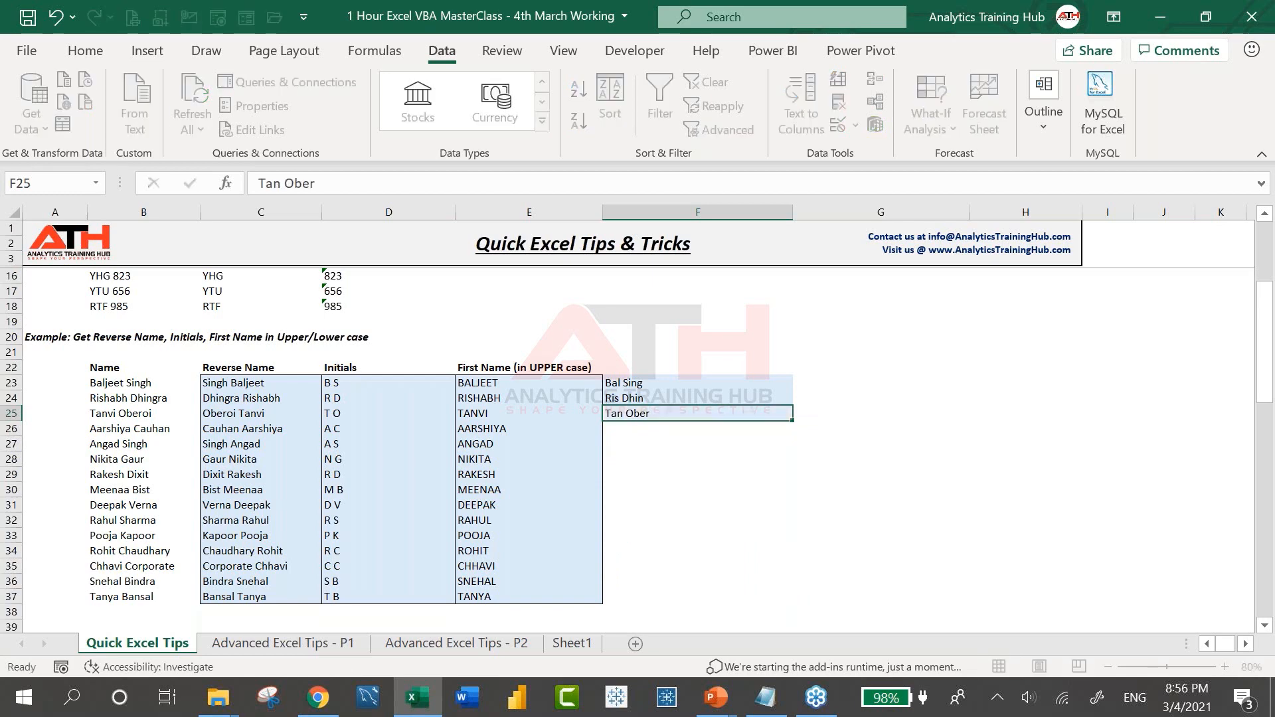
Add two more short-name examples in F25:F26 and Flash Fill the remaining rows
key(Return)
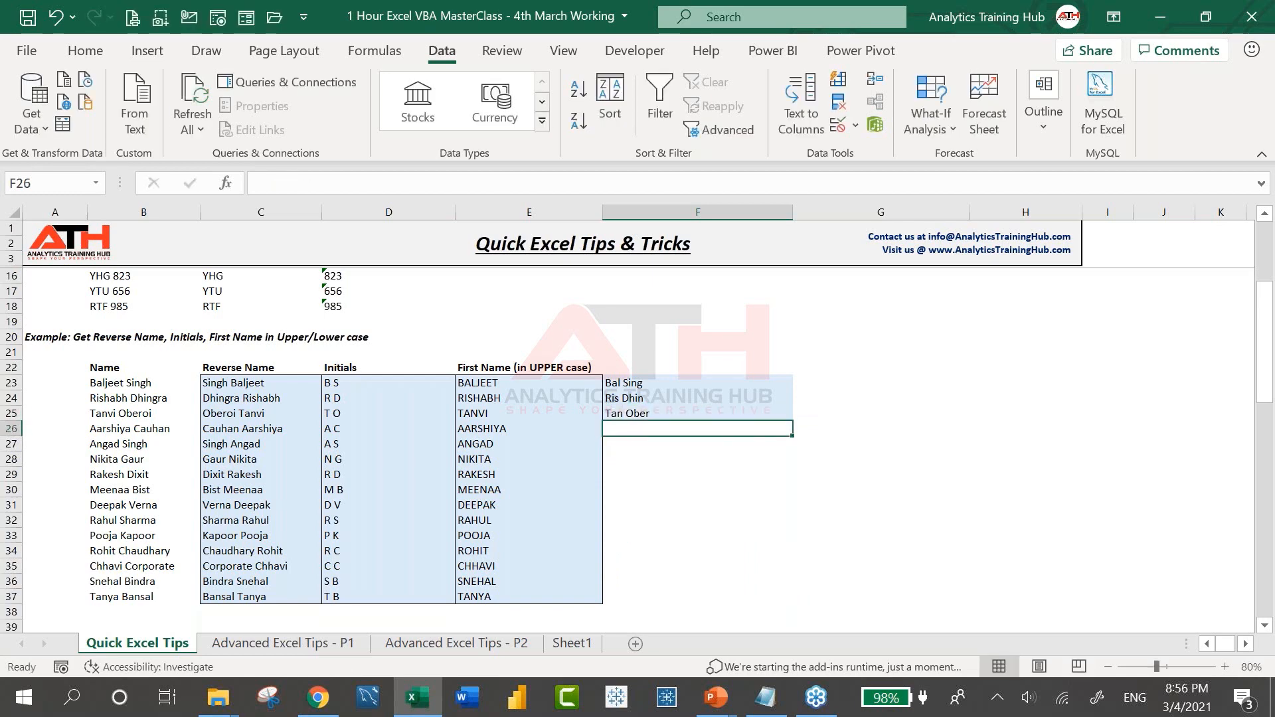
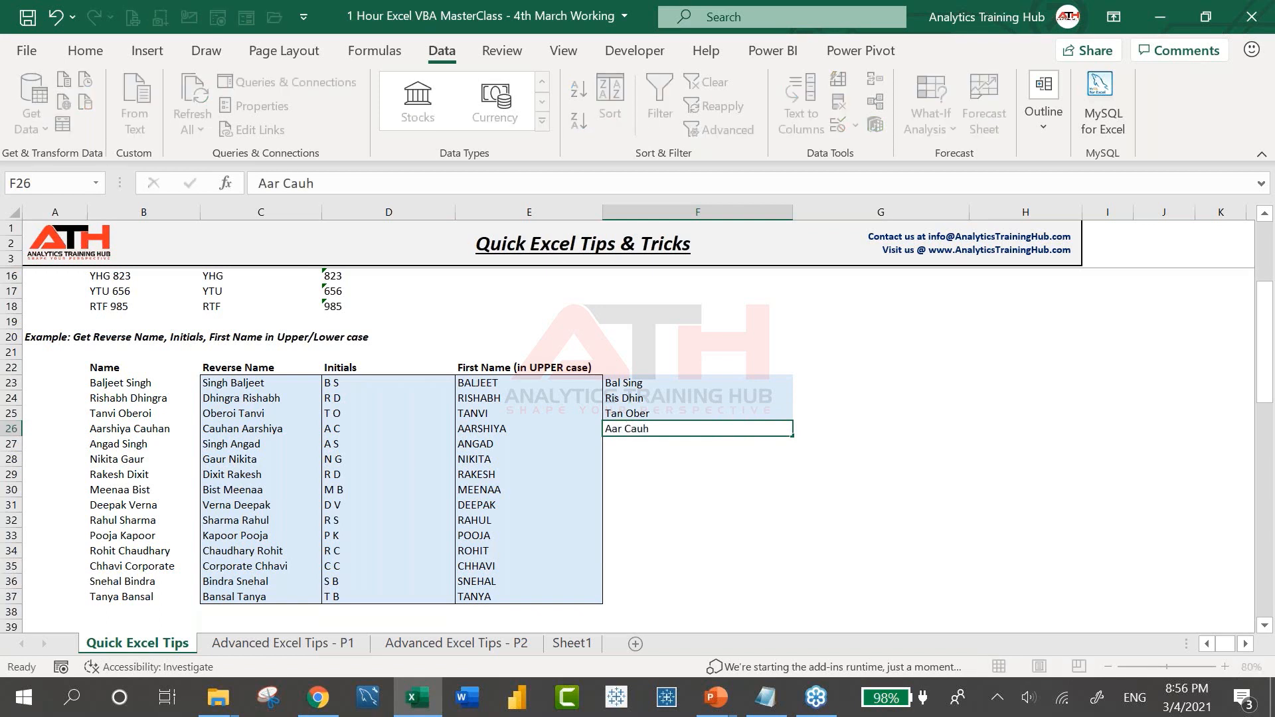
key(Return)
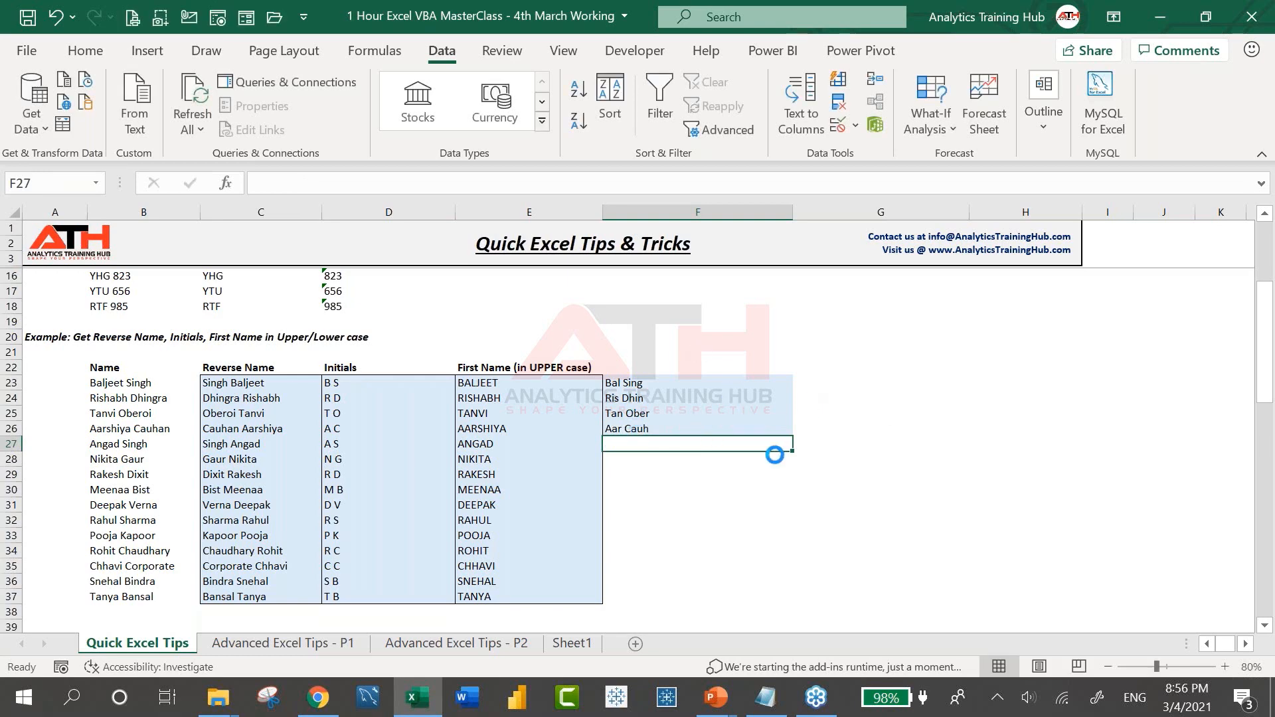
key(ctrl+e)
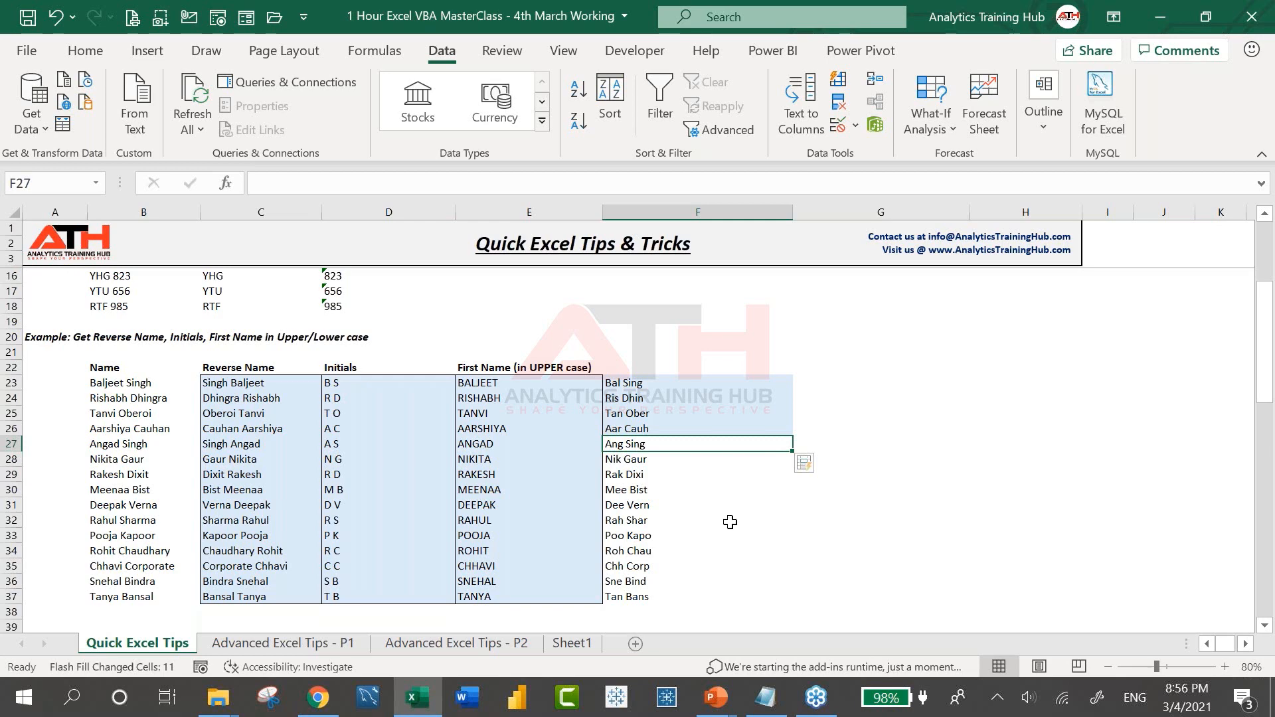
Enter '00645 in E44 and '00364 in E45 as text, then check E44's stored value
click(817, 383)
scroll(817, 383, down, 2)
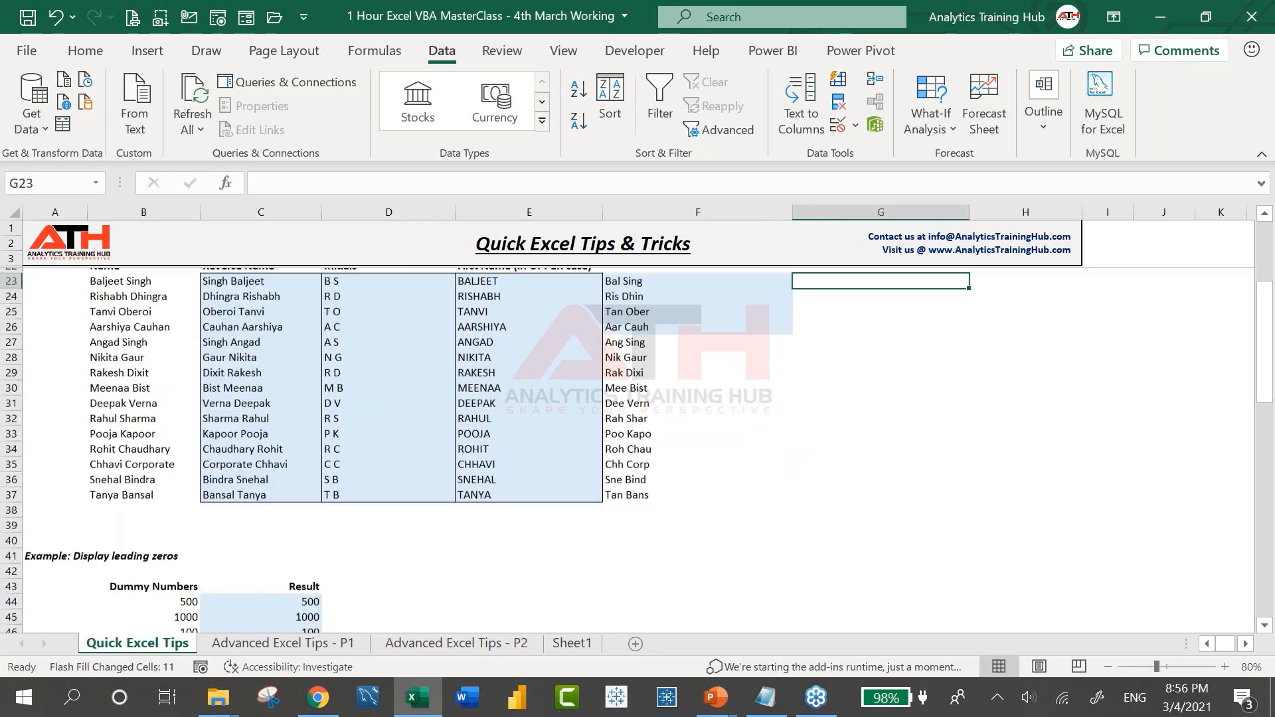
scroll(637, 452, down, 5)
click(343, 330)
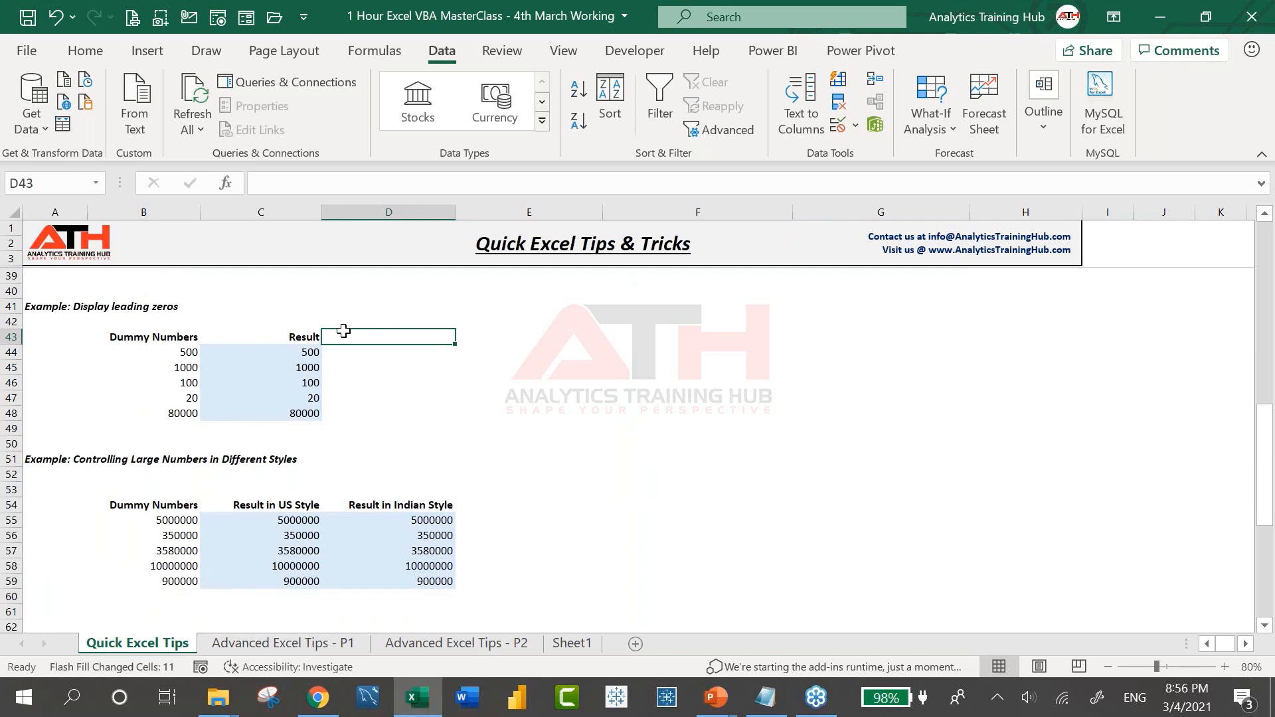
click(497, 350)
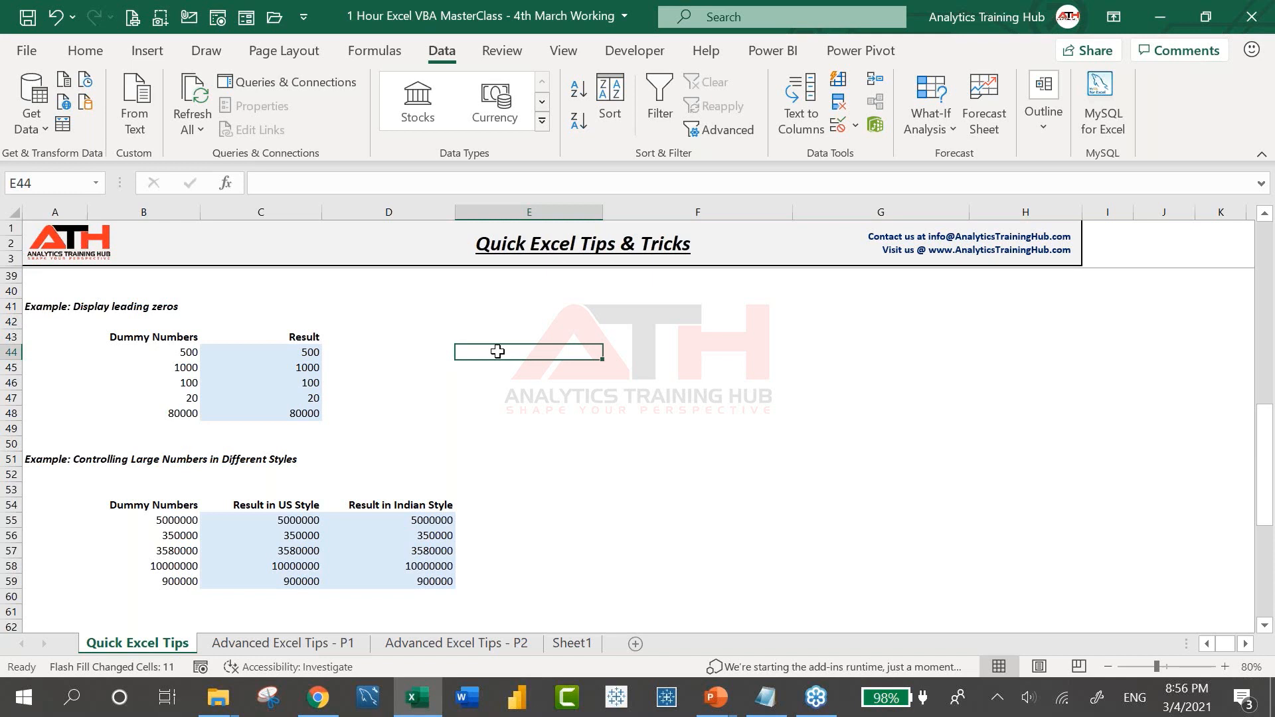
text(')
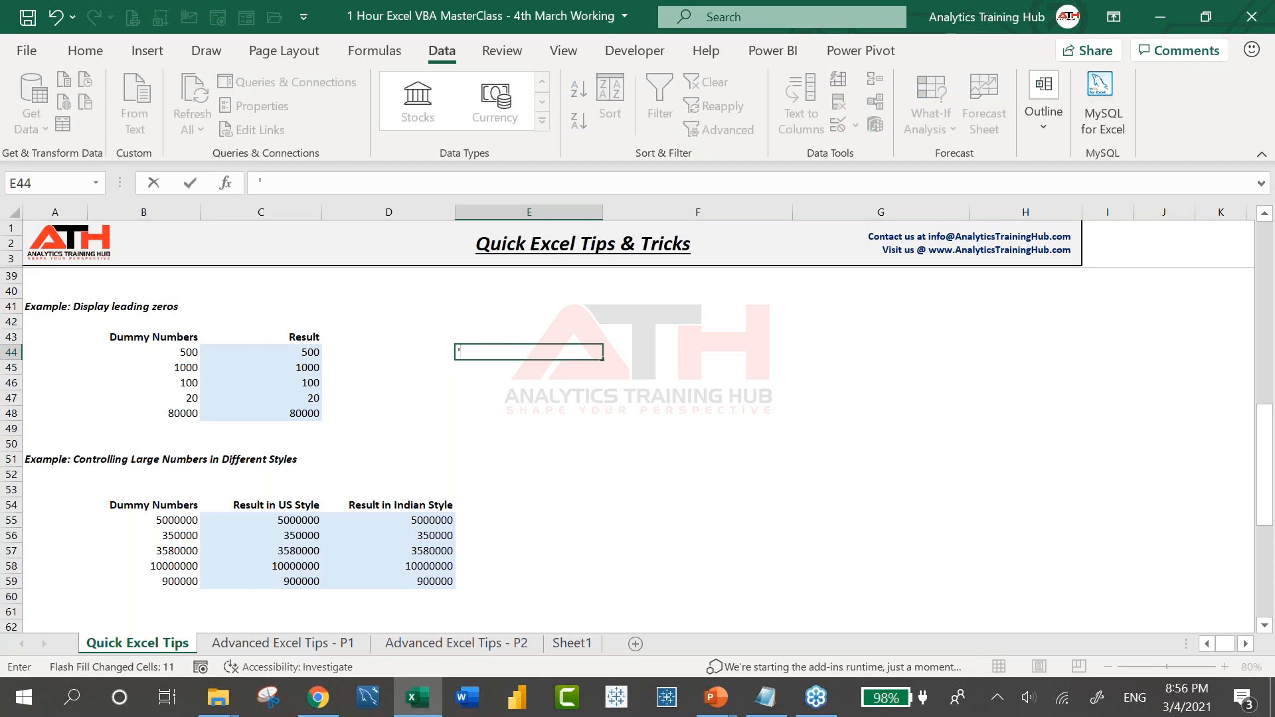
text(00645)
key(Return)
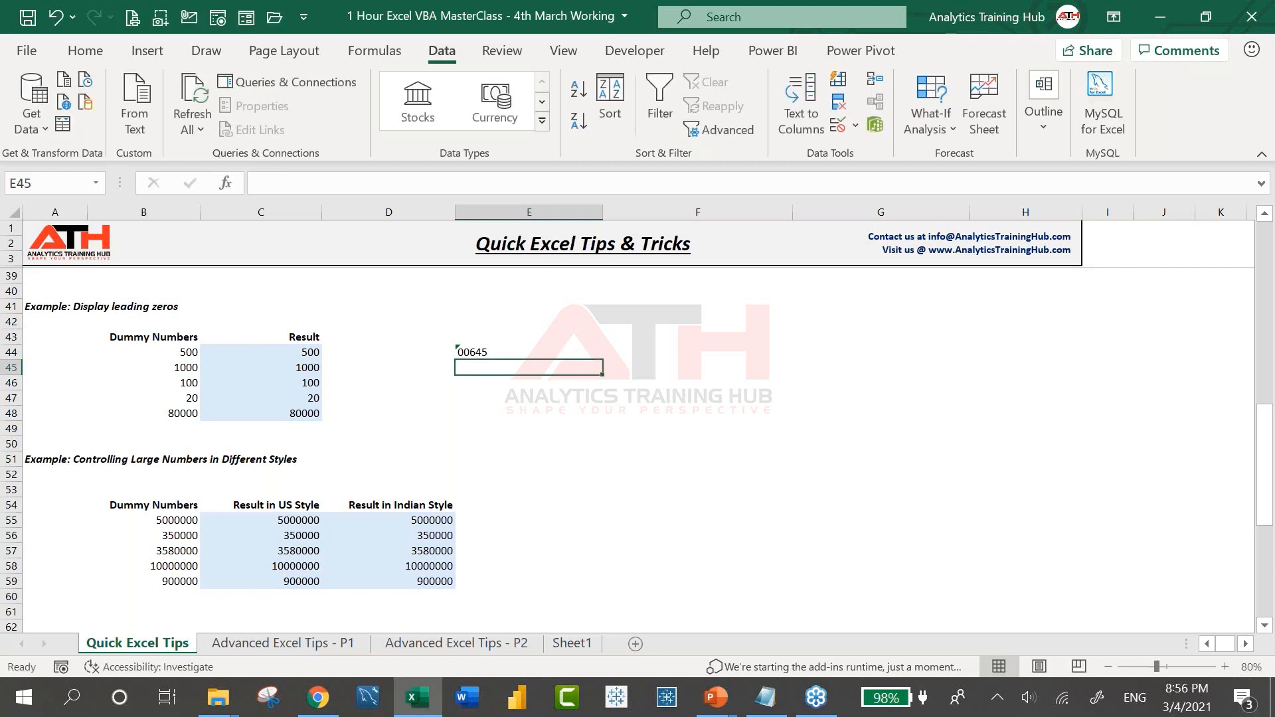
text('00364)
key(Return)
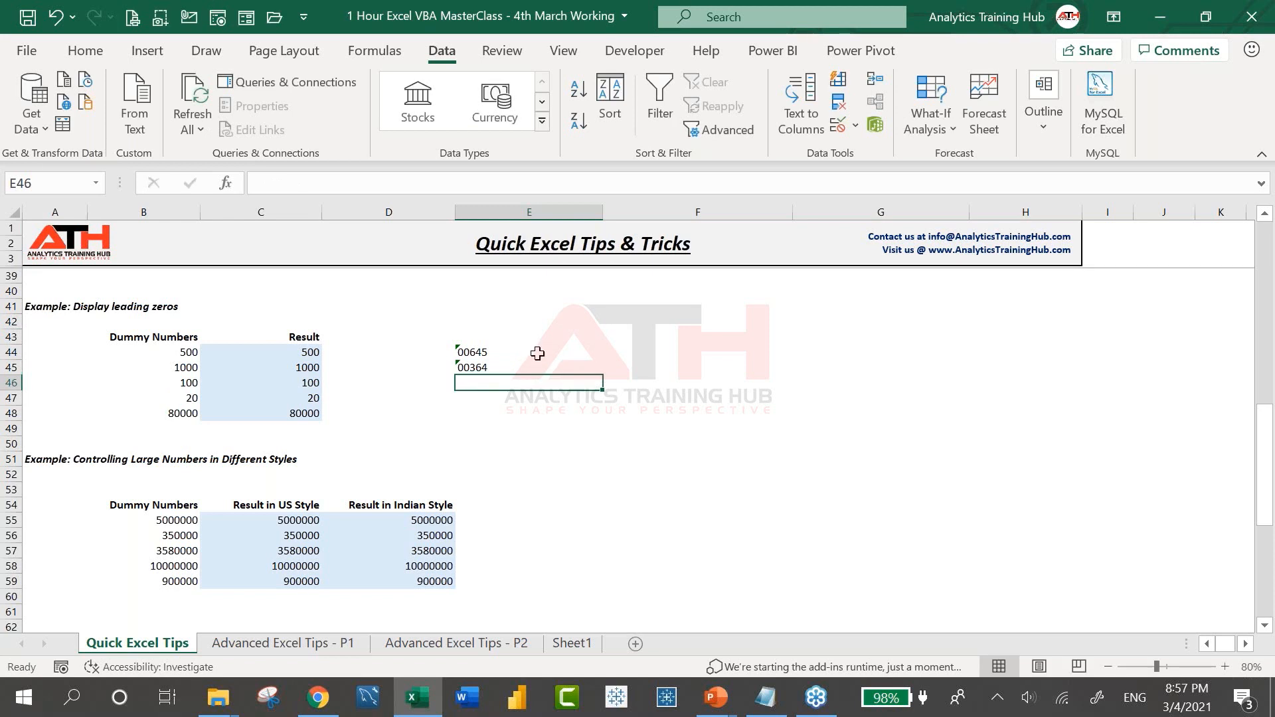
click(502, 354)
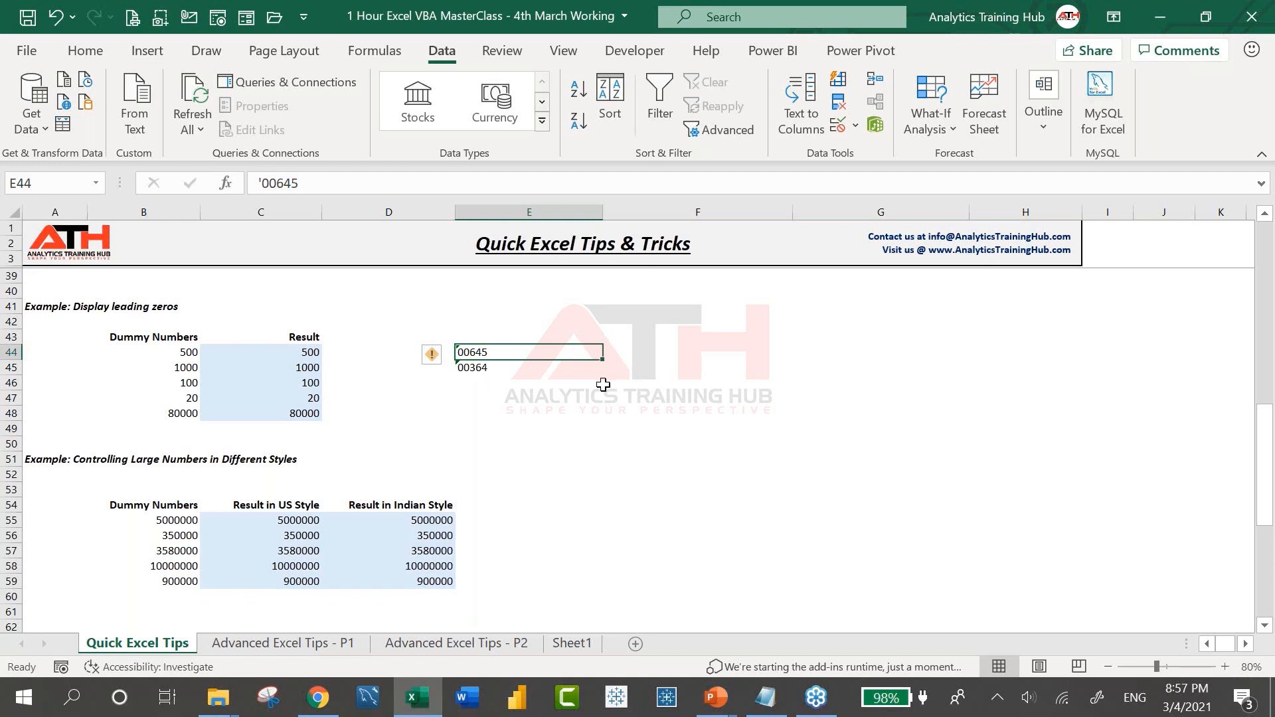
Apply the custom format 00000 to C44:C48 so values show as 00500, 01000, 00100, 00020
click(297, 367)
click(286, 342)
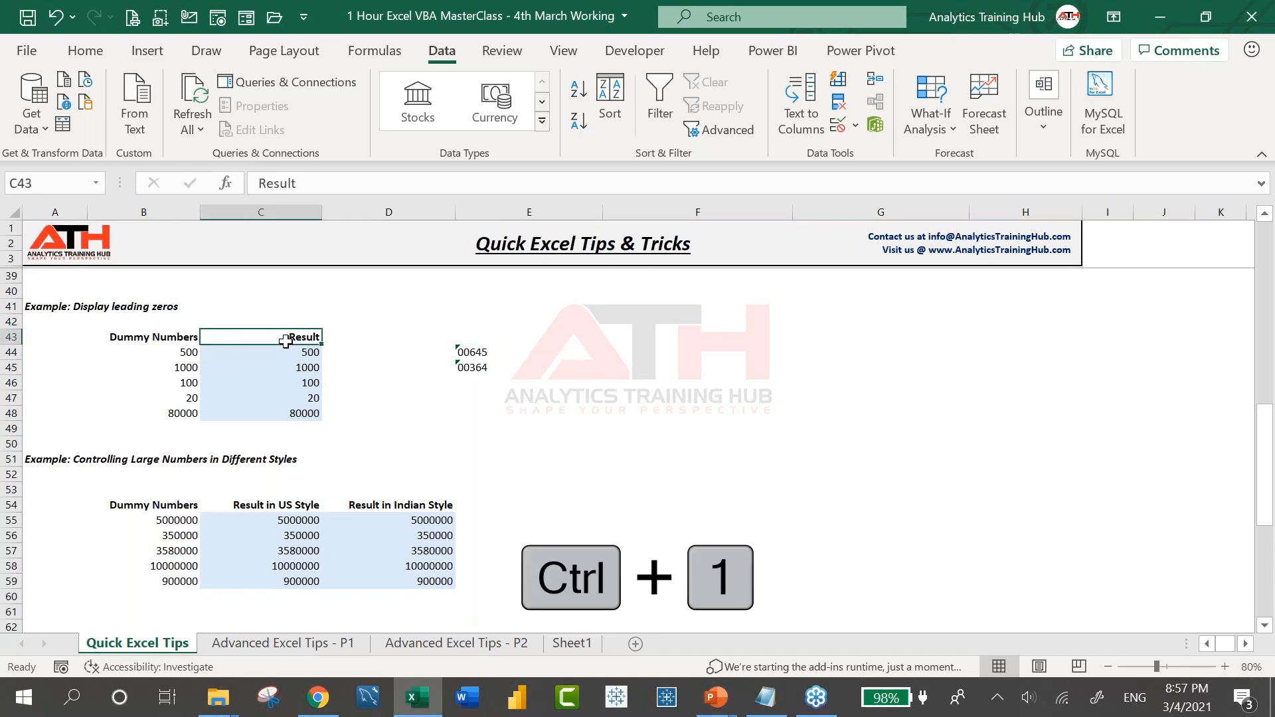
click(294, 352)
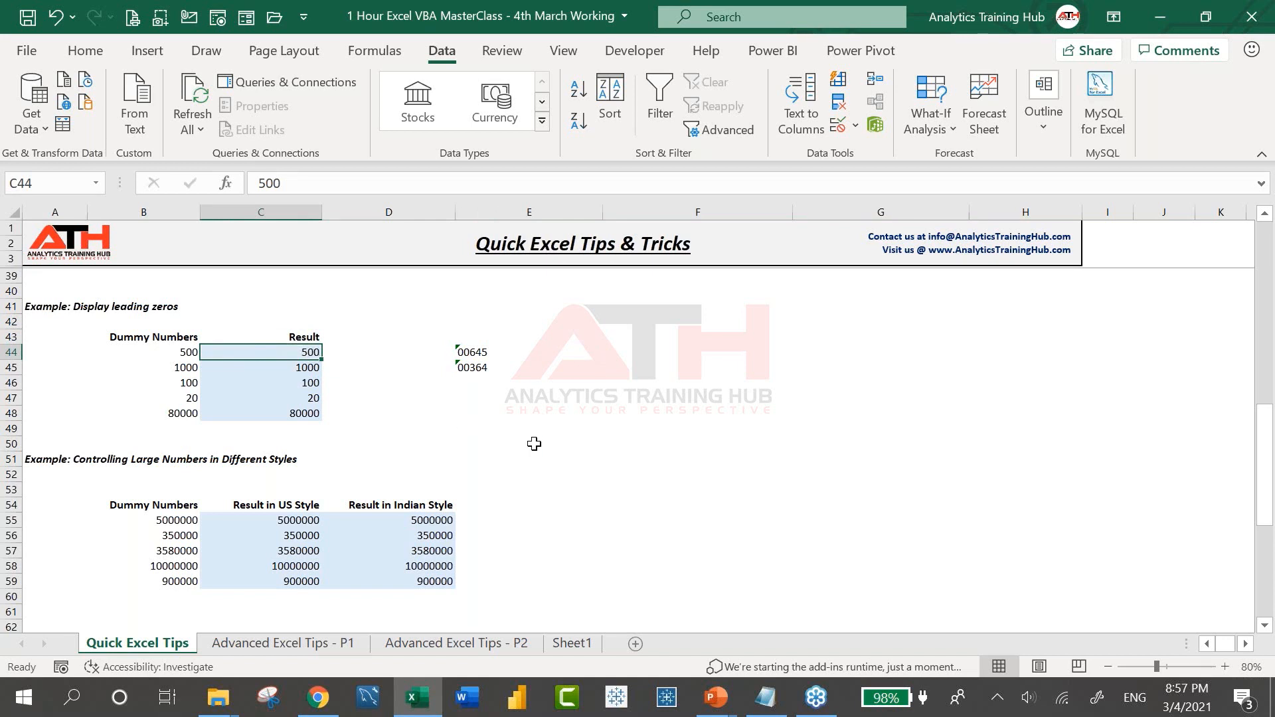
key(shift+Down)
key(shift+Down)
key(shift+Down)
key(shift+Down)
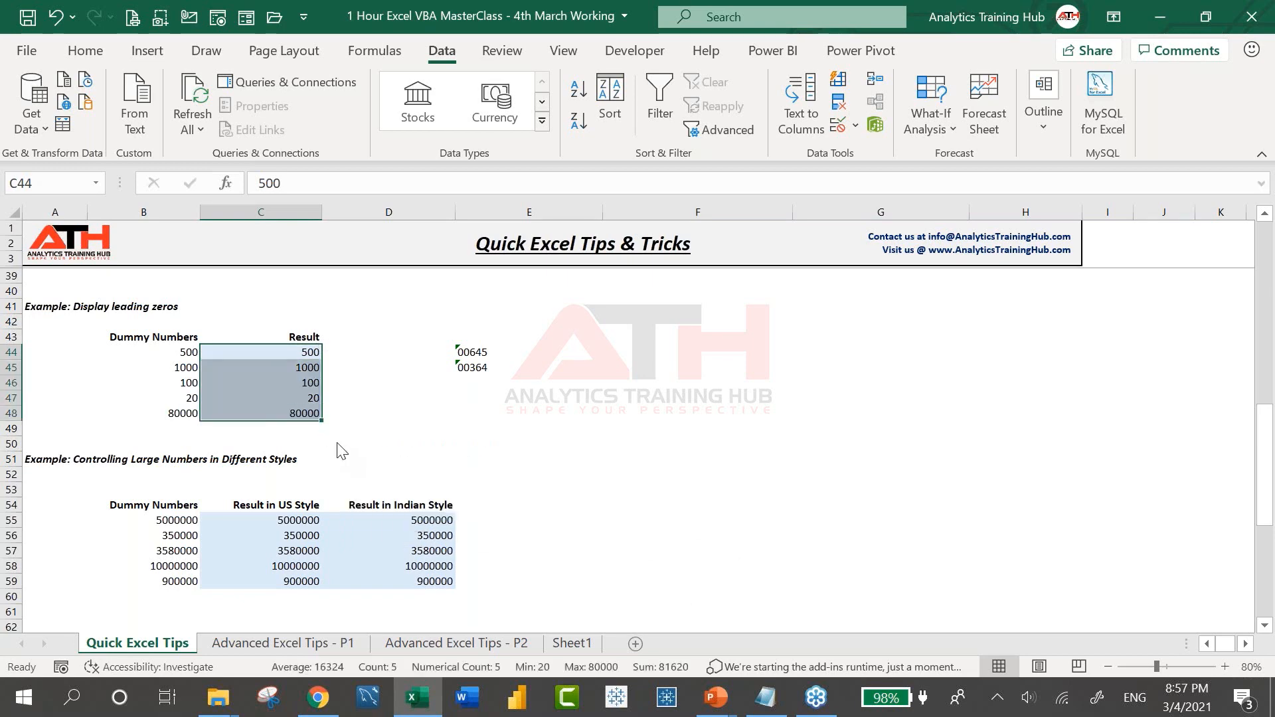
key(ctrl+1)
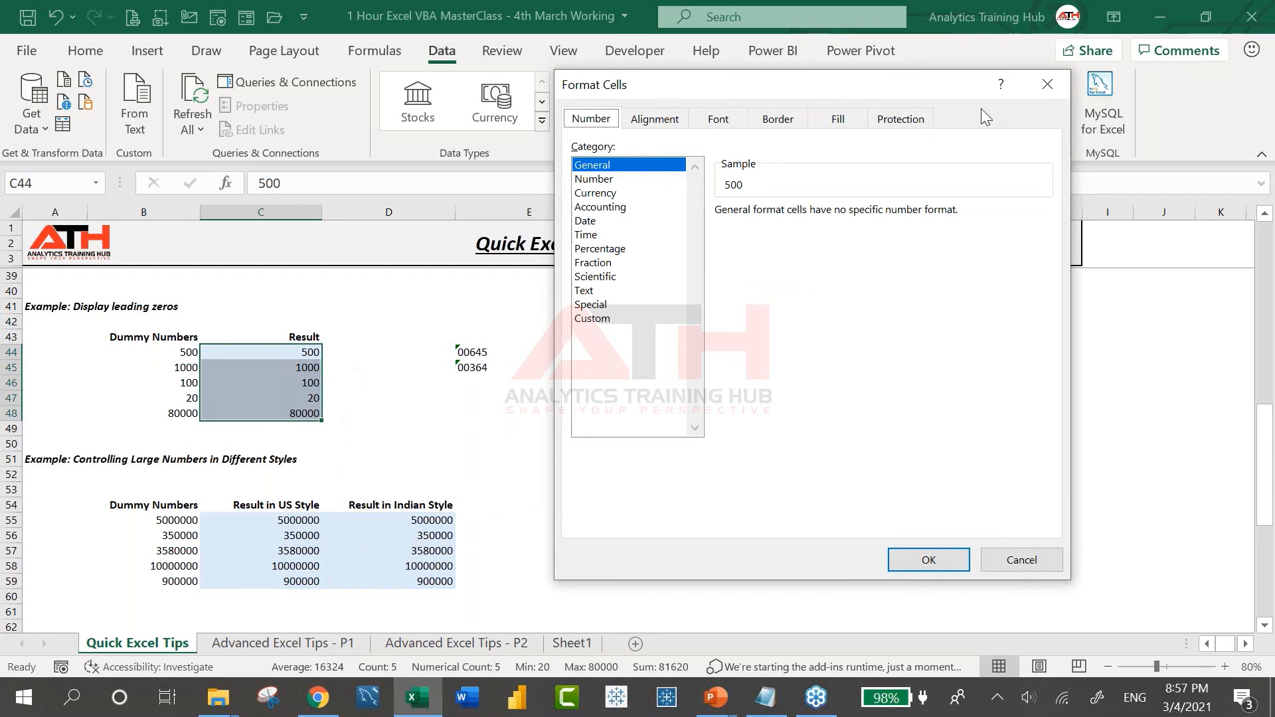
click(597, 321)
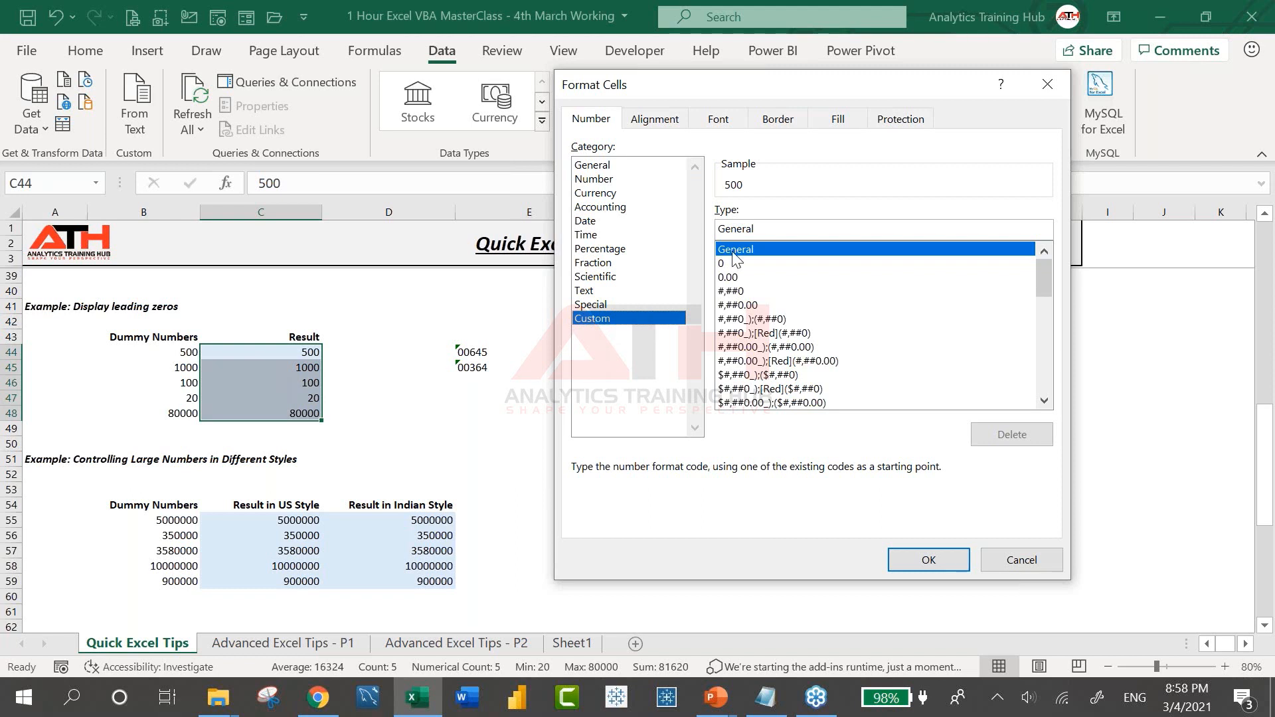
drag(789, 226, 667, 218)
key(BackSpace)
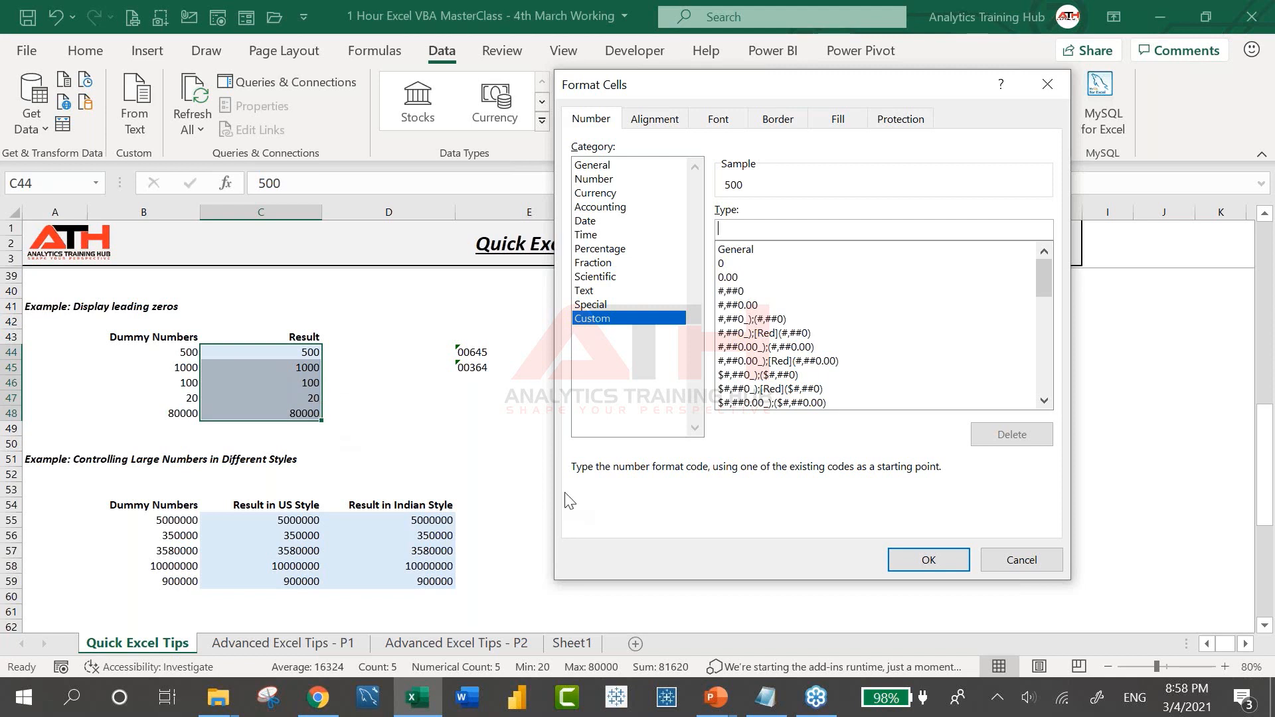
text(00000)
click(926, 561)
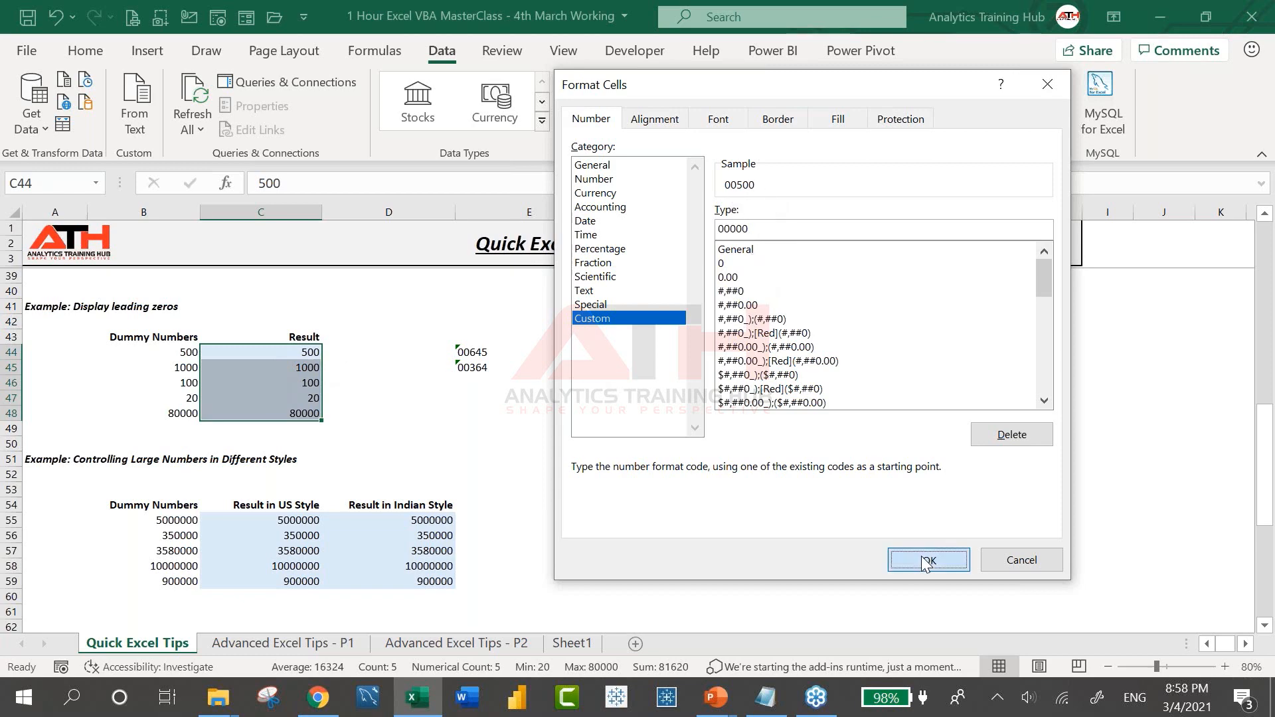
click(525, 397)
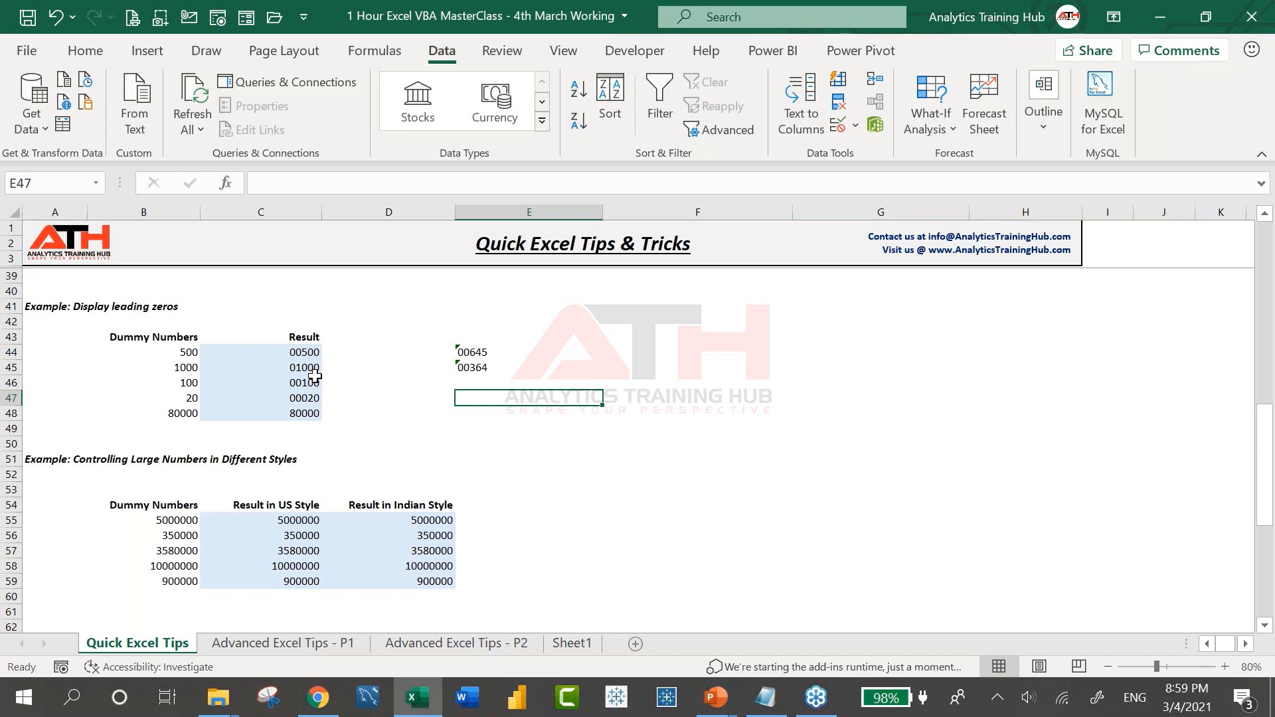
click(304, 397)
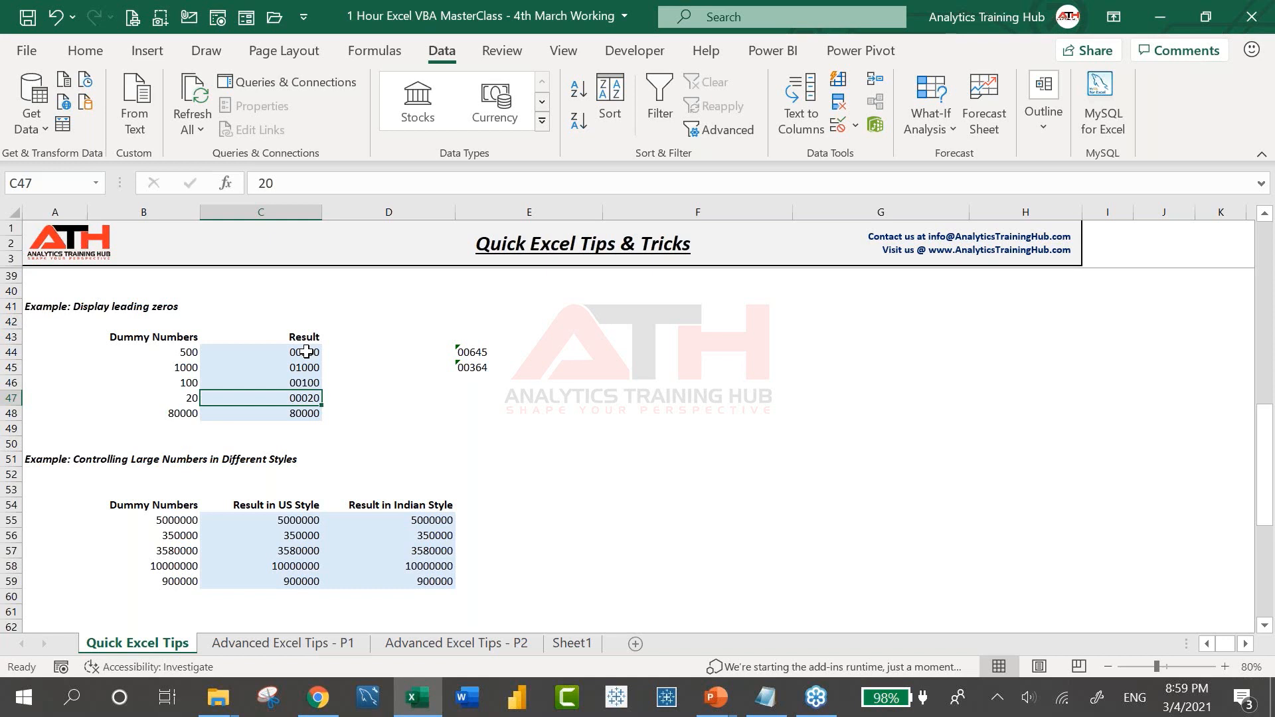
key(ctrl+z)
key(ctrl+z)
key(ctrl+z)
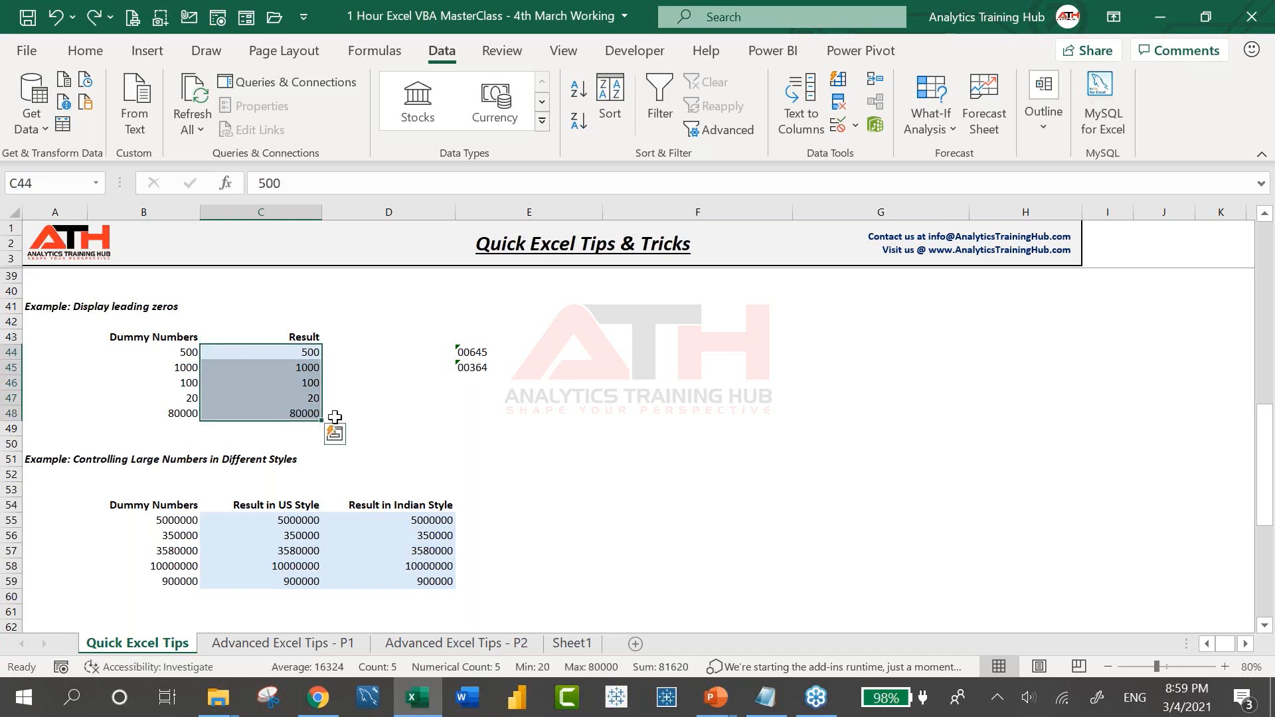
key(ctrl+1)
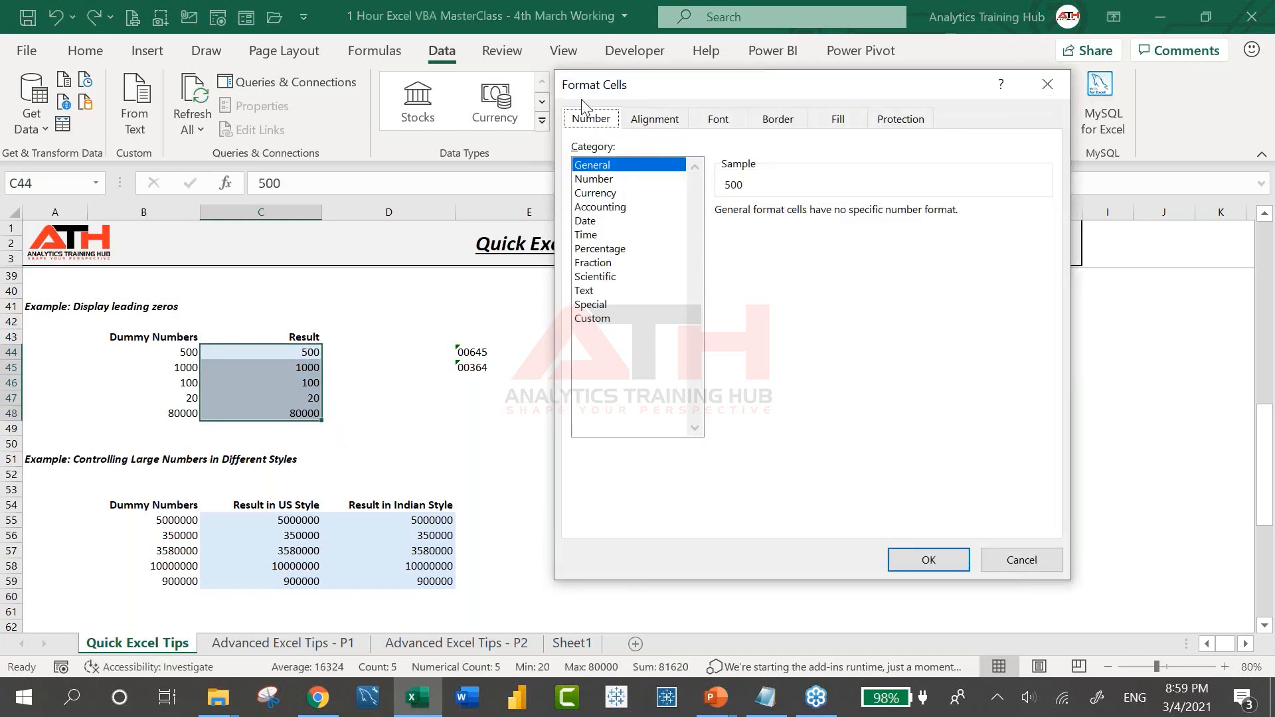
click(600, 320)
click(754, 228)
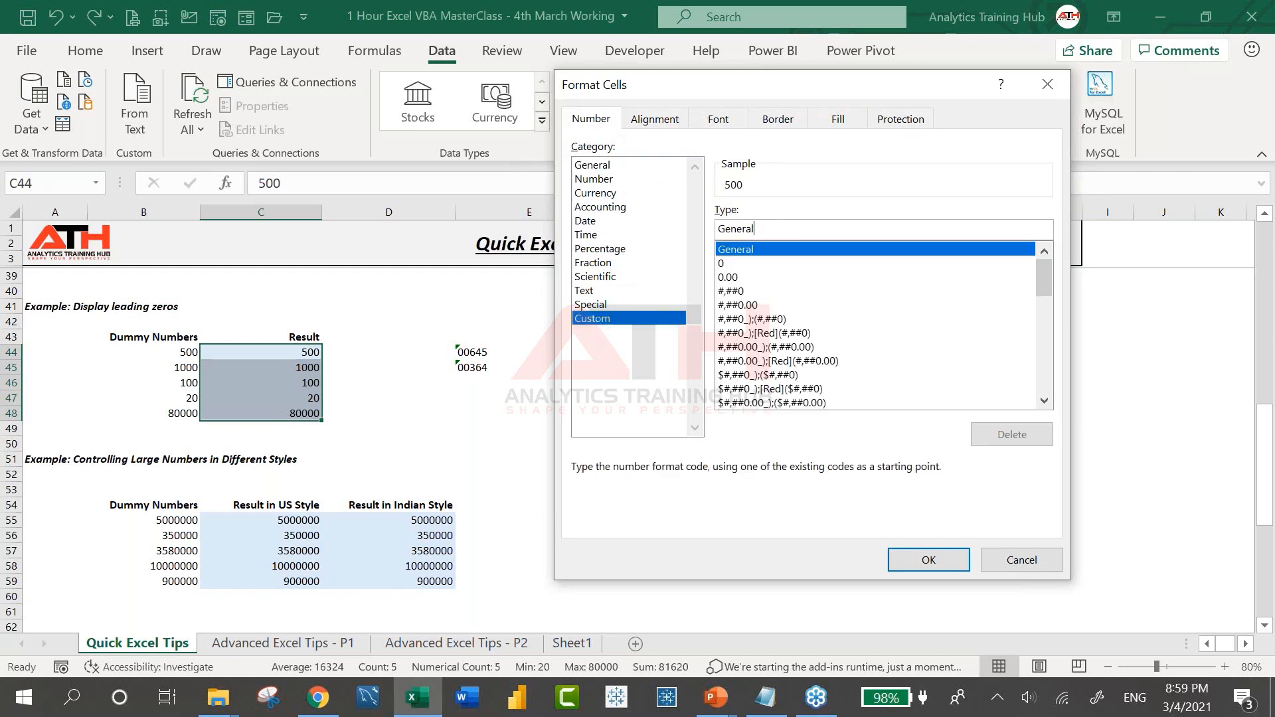
key(shift+Home)
key(BackSpace)
text(0)
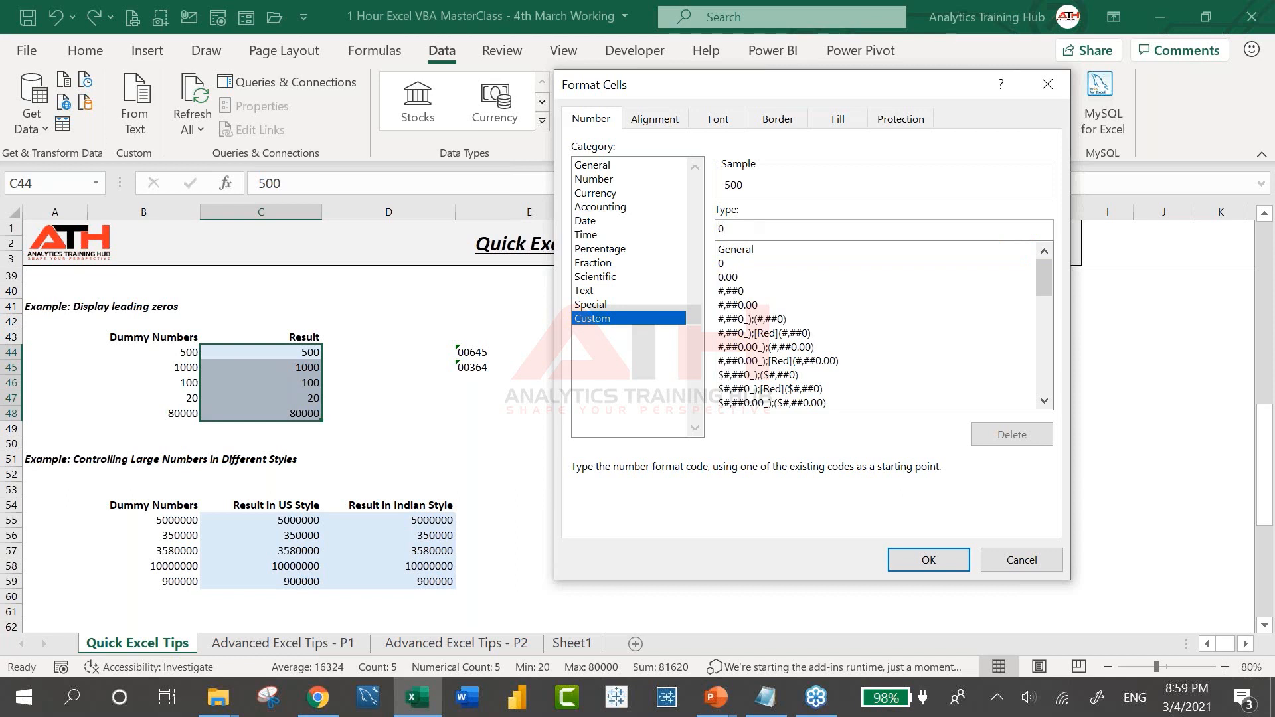
text(0000#)
key(BackSpace)
click(933, 565)
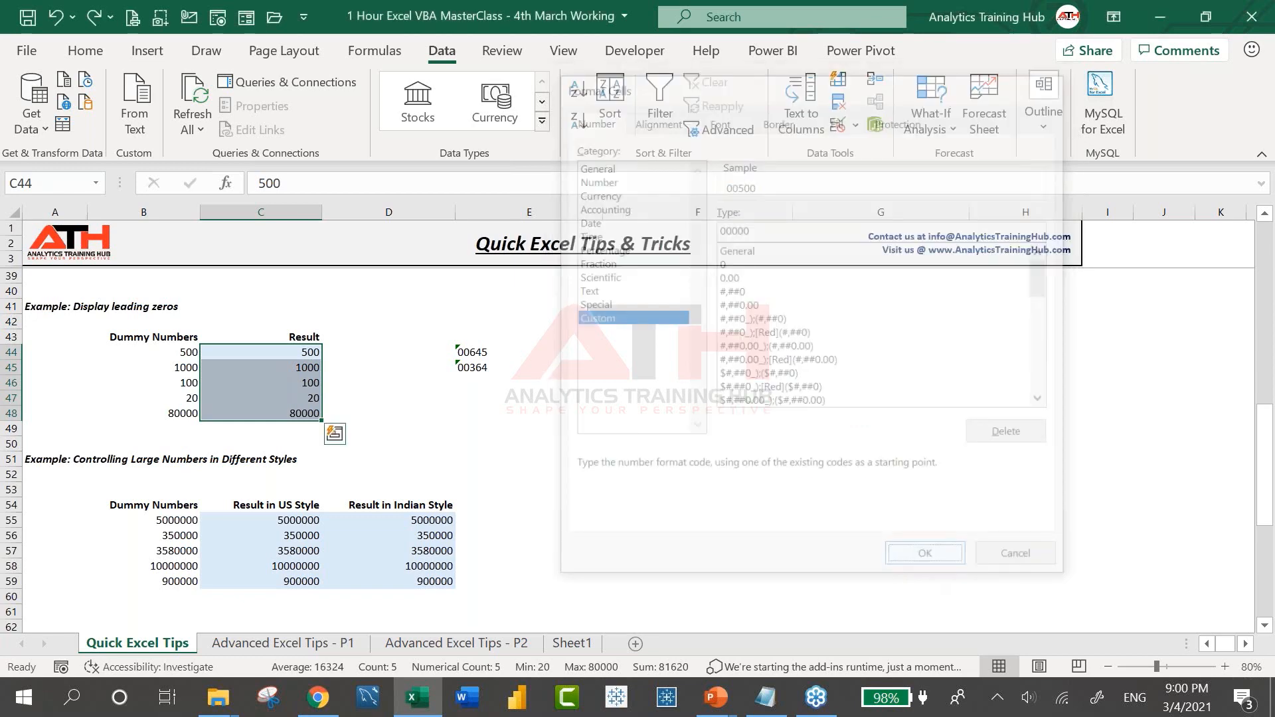
click(375, 429)
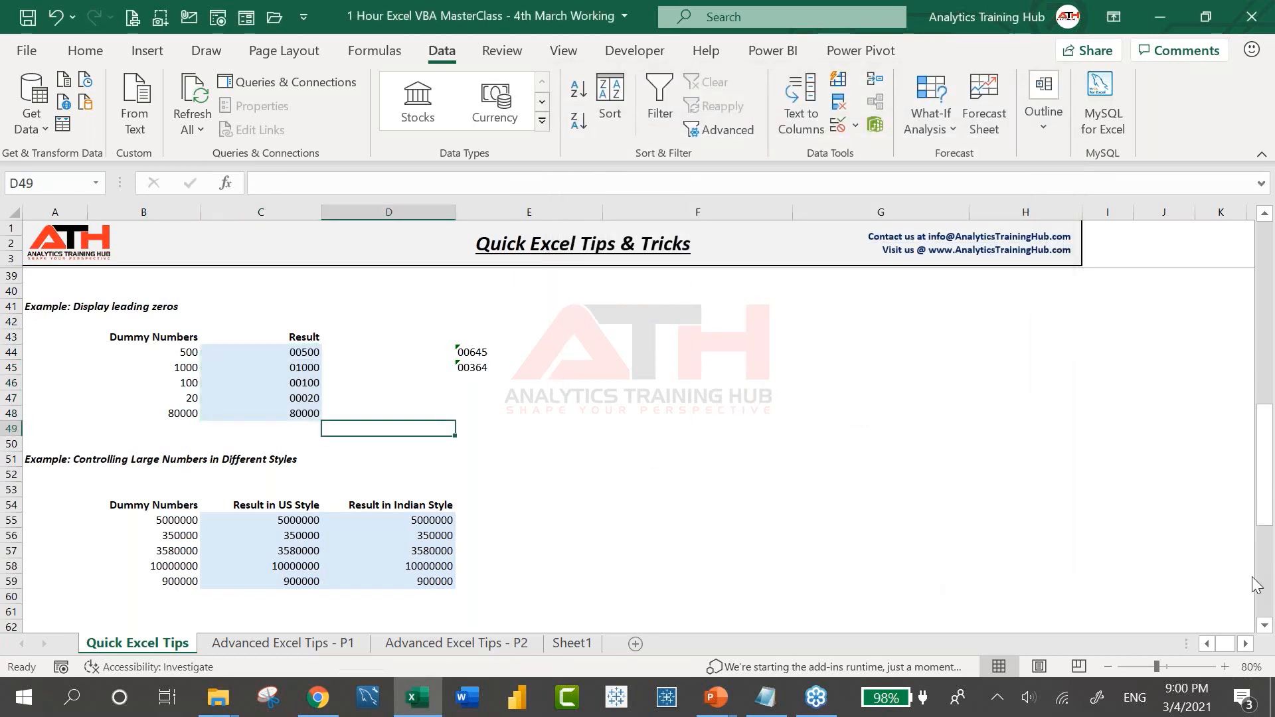
scroll(245, 416, down, 1)
click(264, 458)
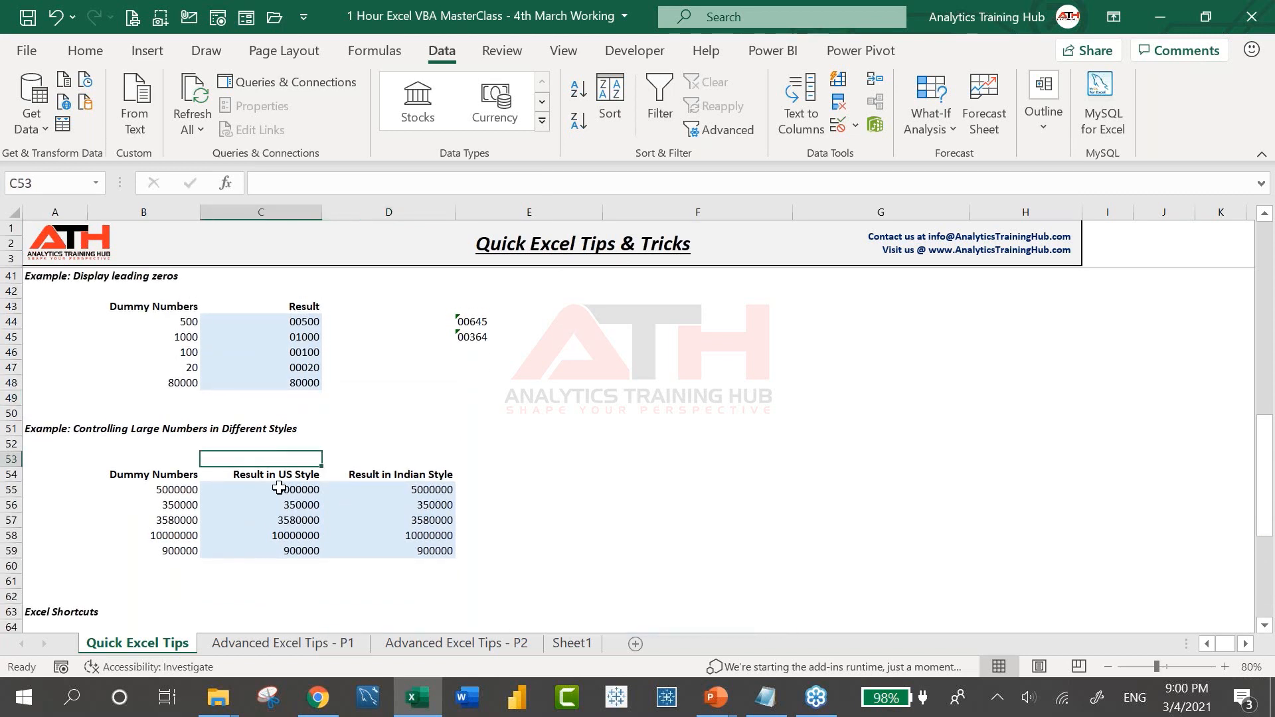
click(279, 490)
scroll(273, 503, down, 1)
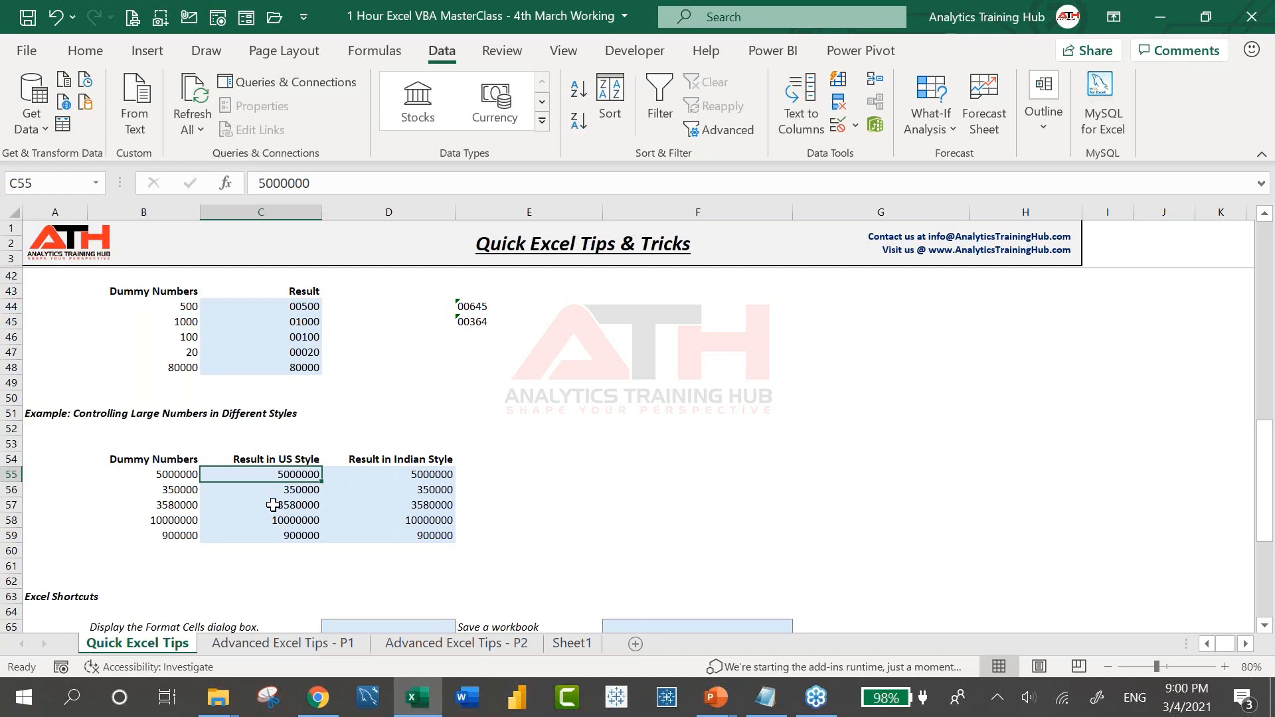
key(ctrl+1)
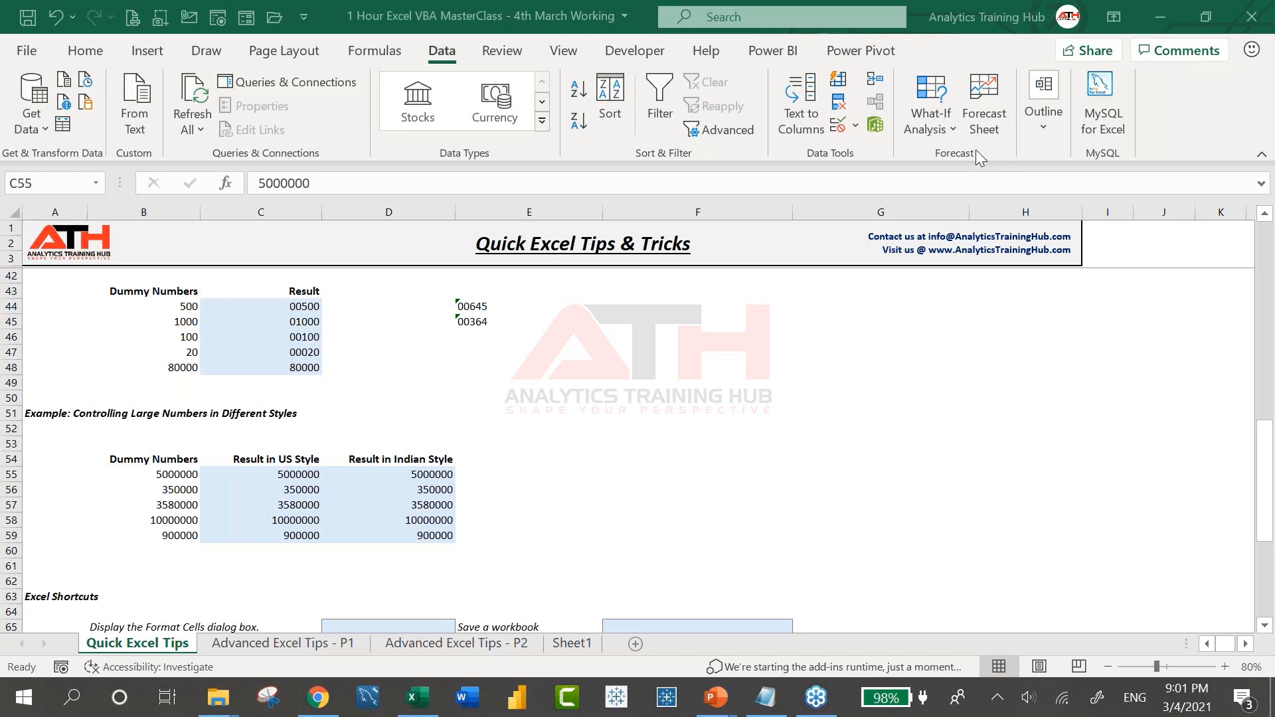
click(534, 444)
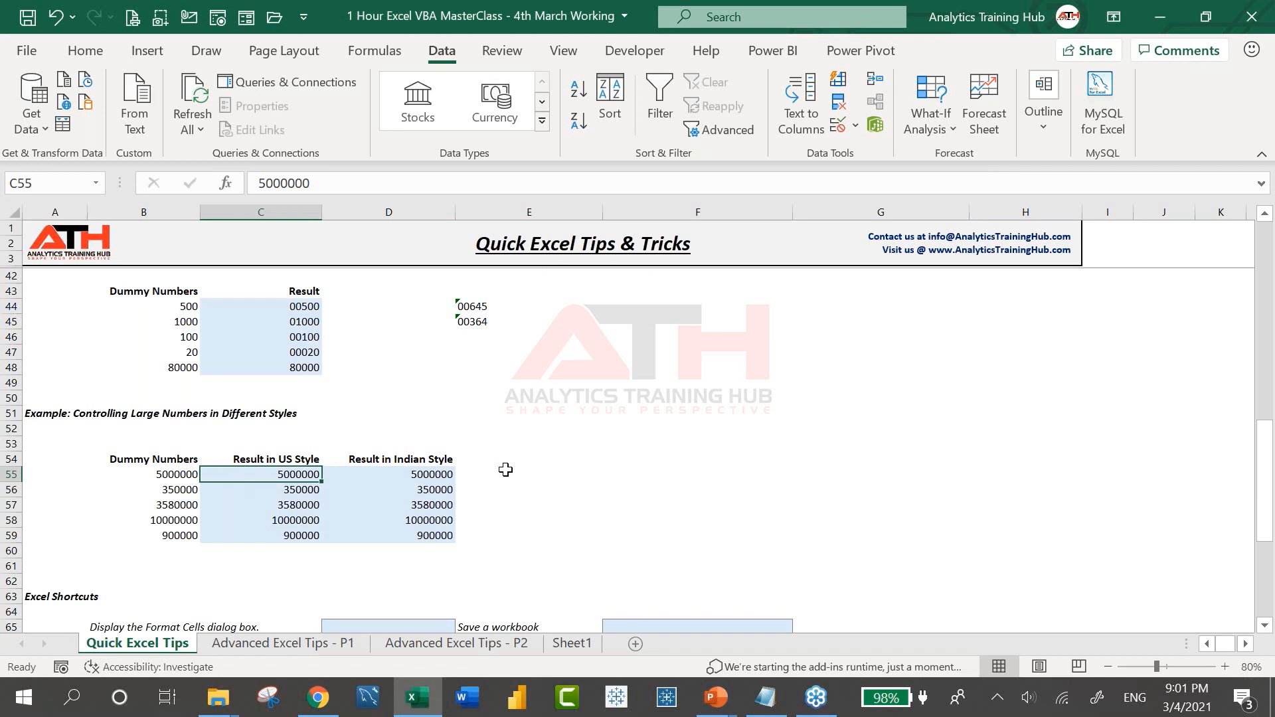
key(Right)
key(Right)
key(Right)
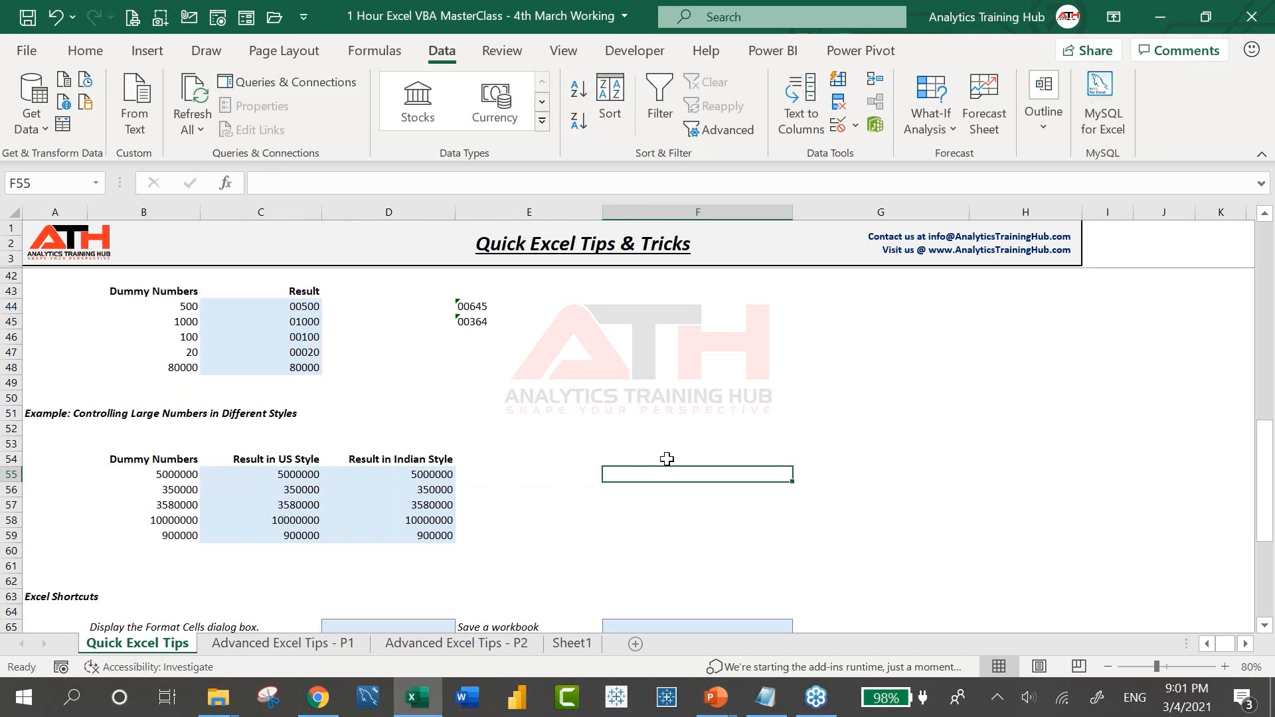
click(315, 478)
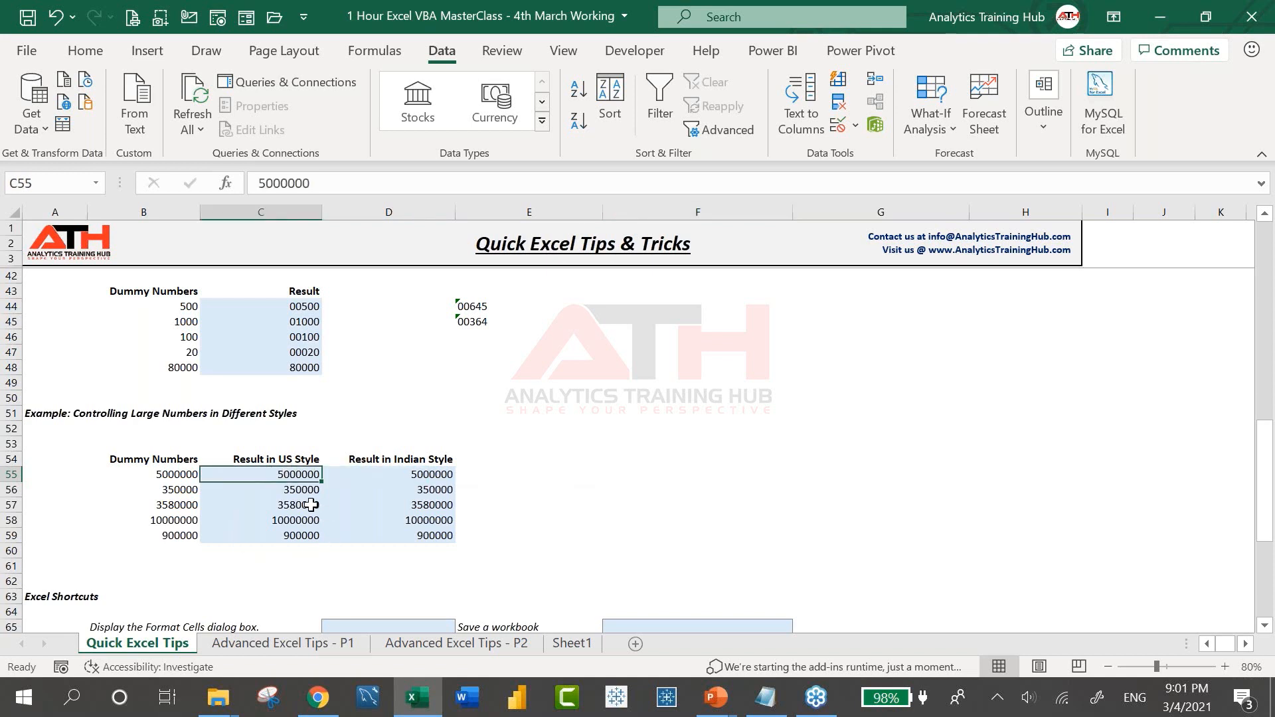
click(686, 473)
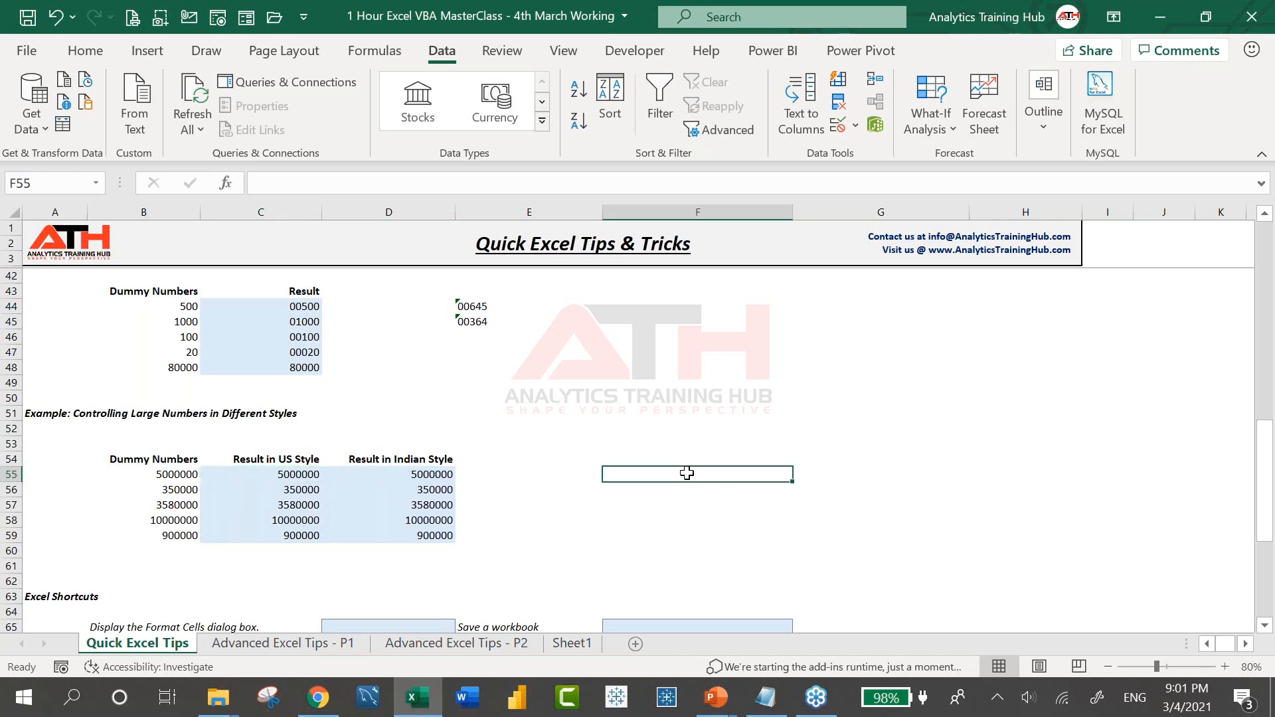
Enter =C55/1000000 in F55 and copy it down through F59
text(=)
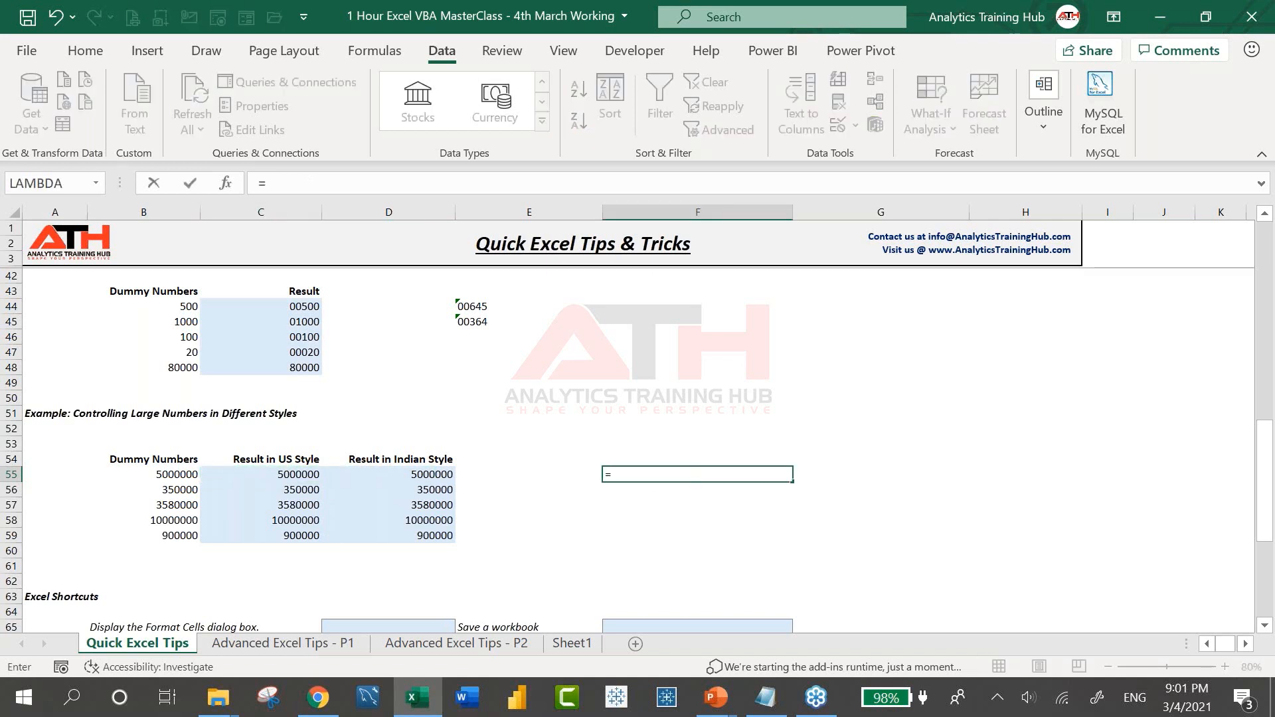
key(Left)
key(Left)
key(Left)
text(/)
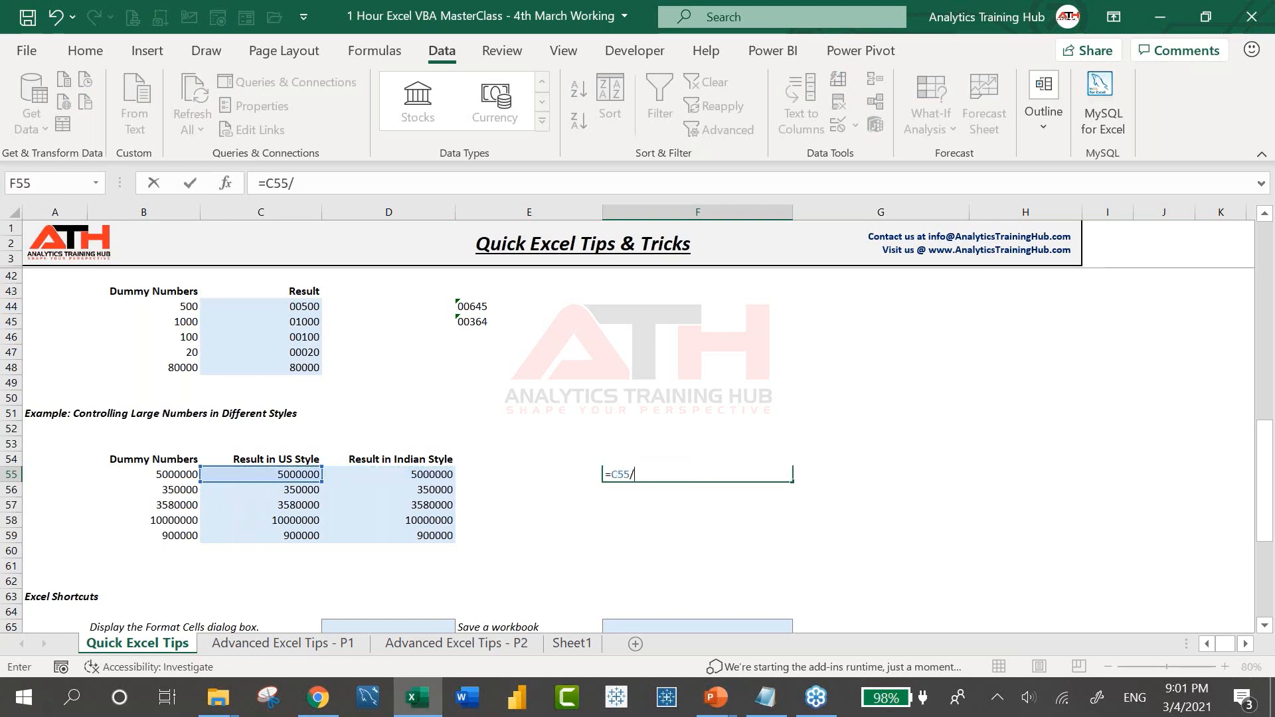
text(1000000)
key(ctrl+Return)
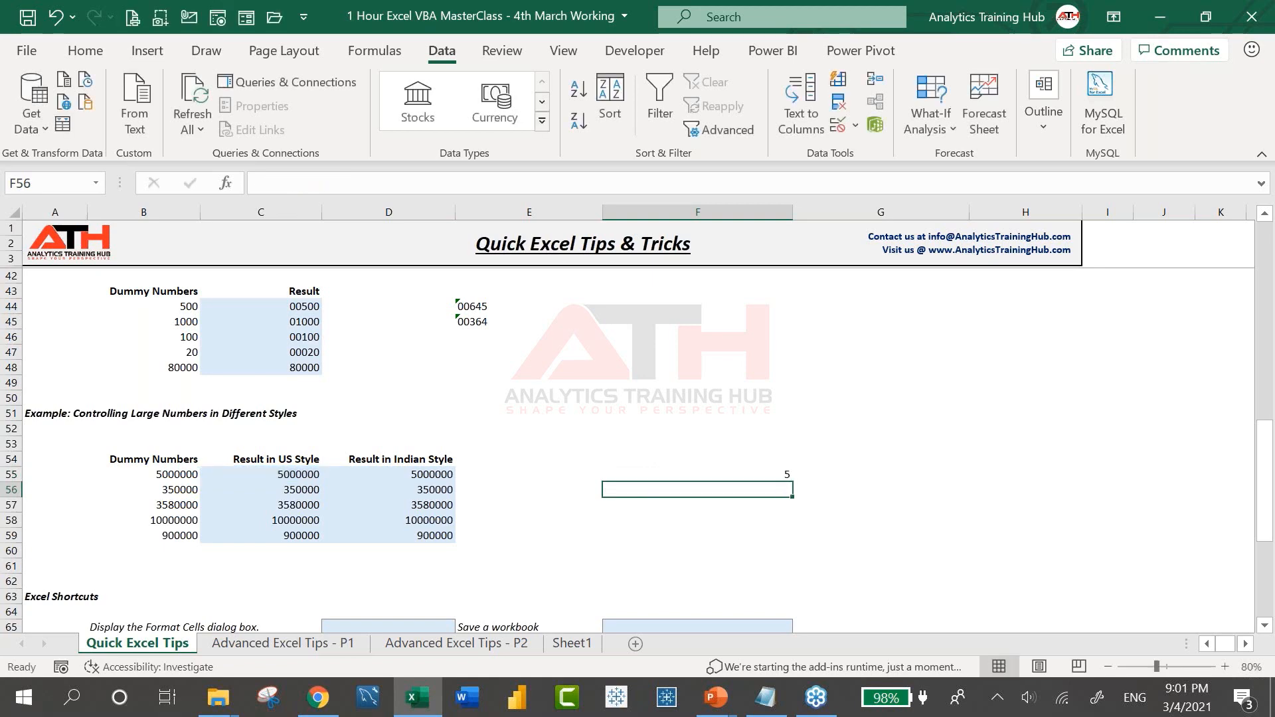
key(ctrl+c)
key(shift+Down)
key(shift+Down)
key(shift+Down)
key(shift+Down)
key(ctrl+v)
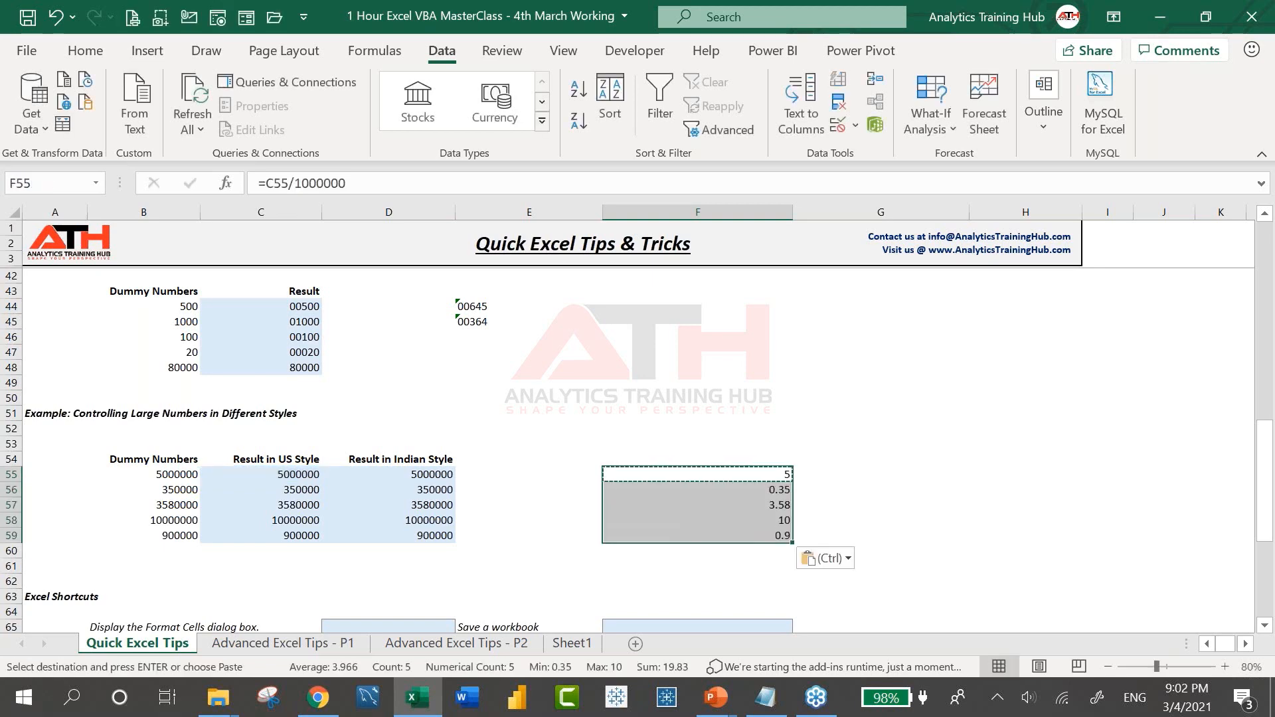
key(Up)
Type the heading 'Value In Mn' into F54
text(Val)
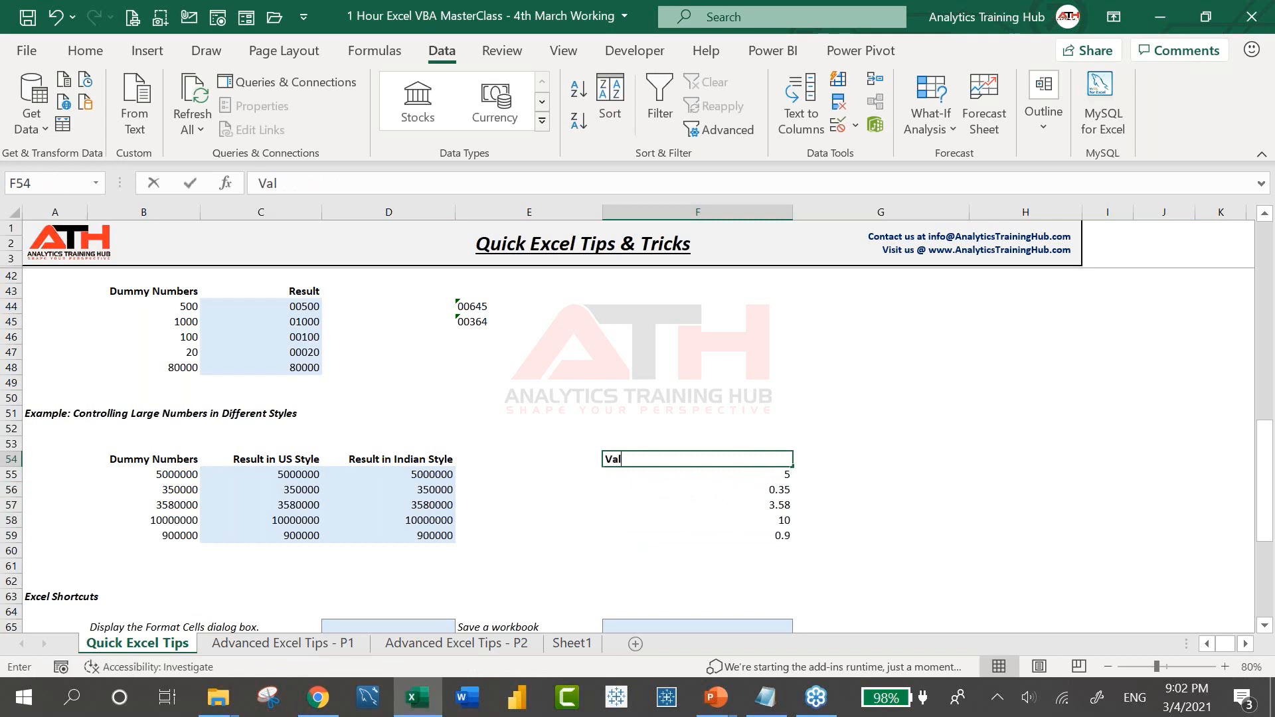
text(ue In Mn)
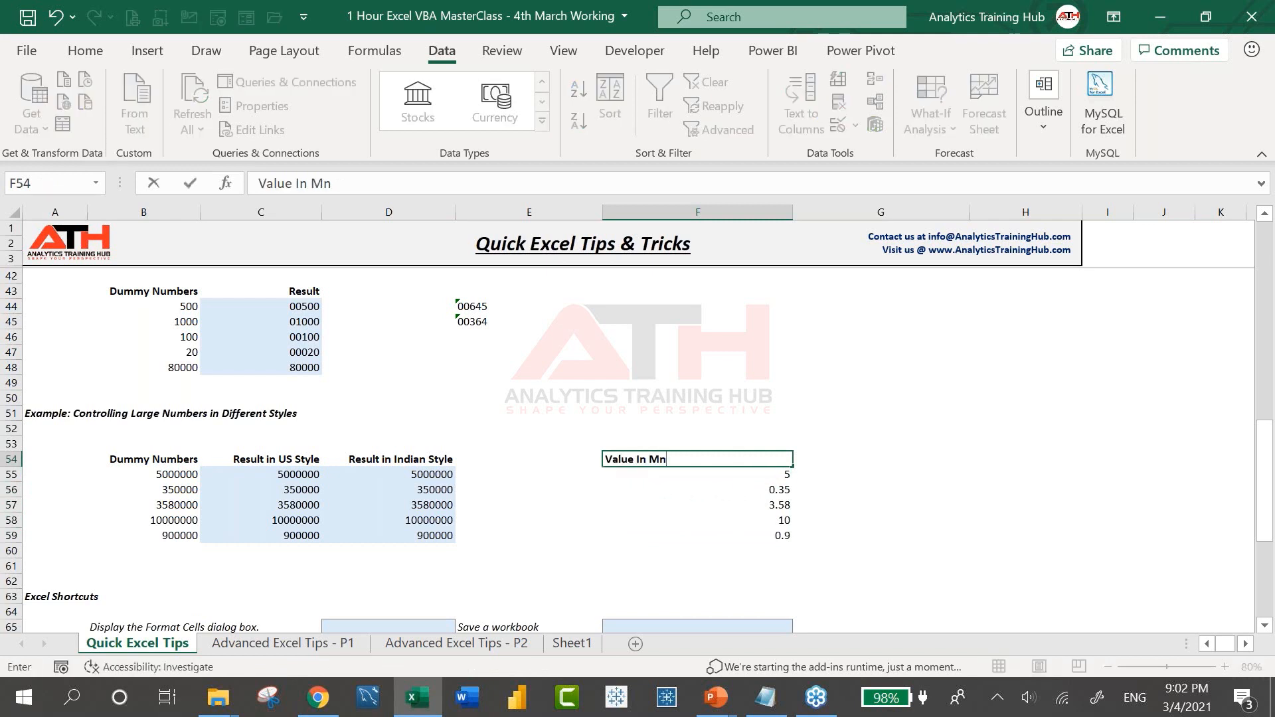
key(Return)
key(Up)
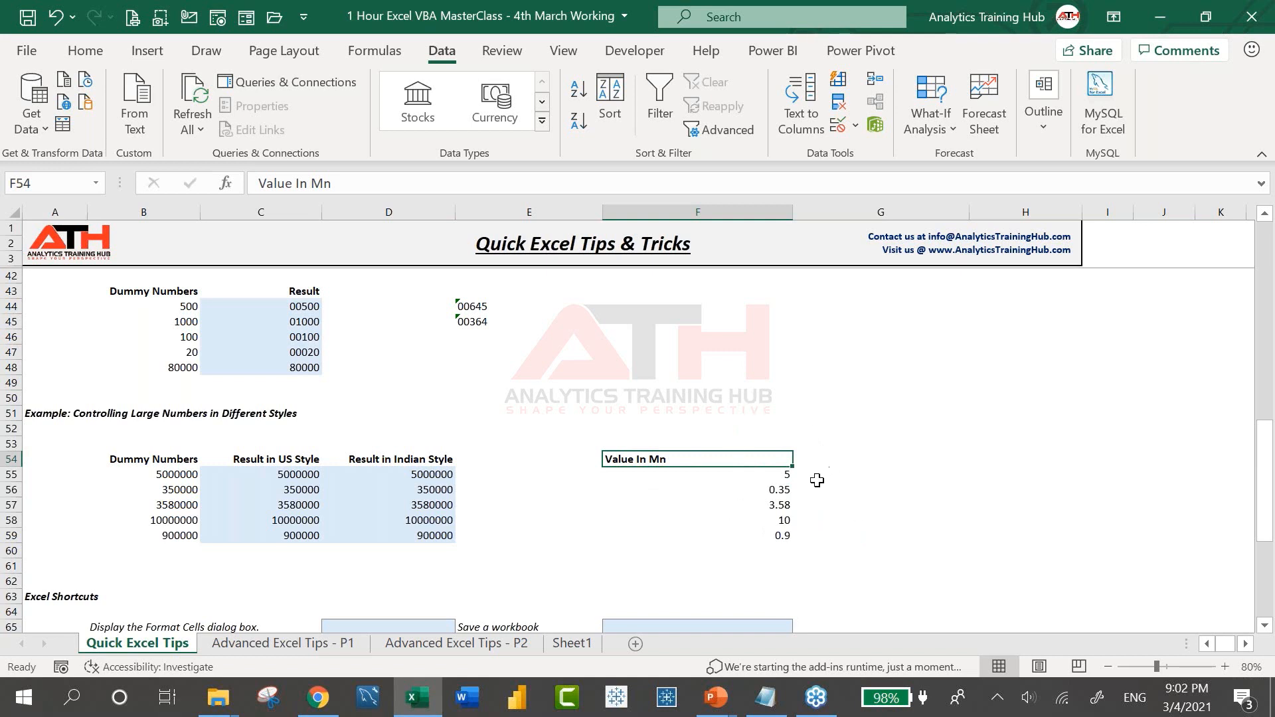
drag(786, 475, 847, 494)
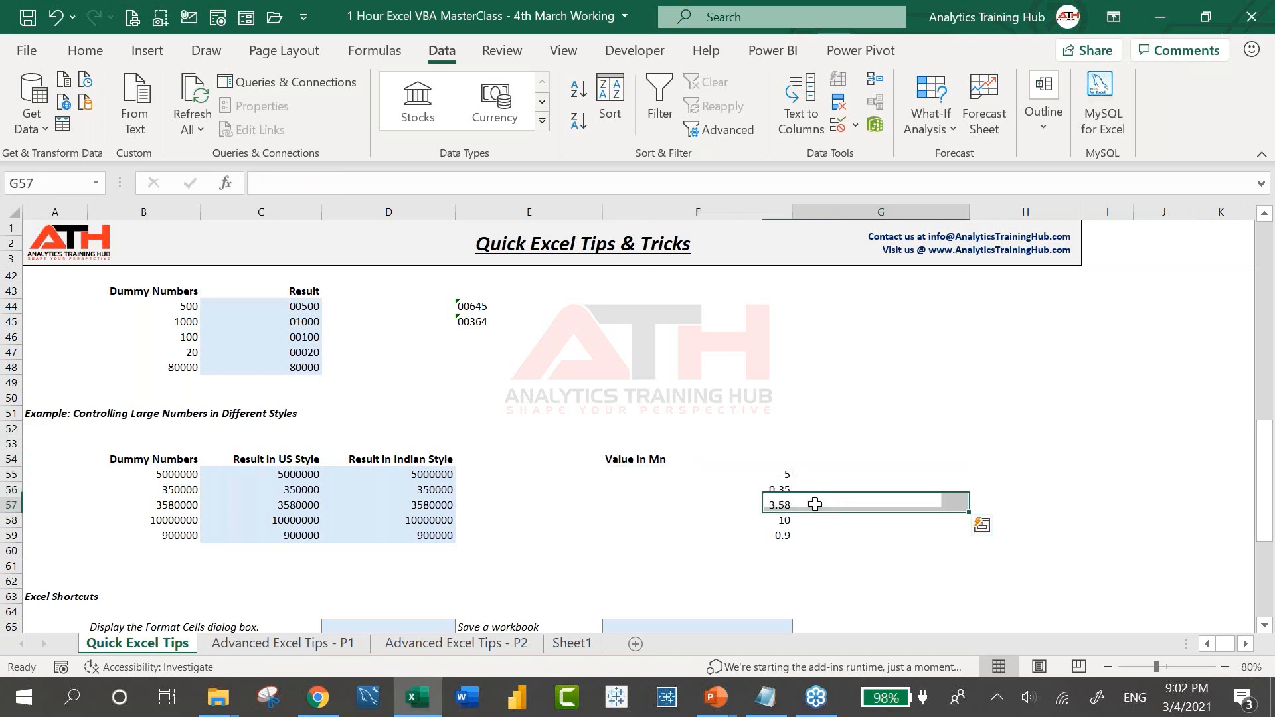
Check F55's formula, then select the US-style results C55:C59 and open Format Cells
click(785, 478)
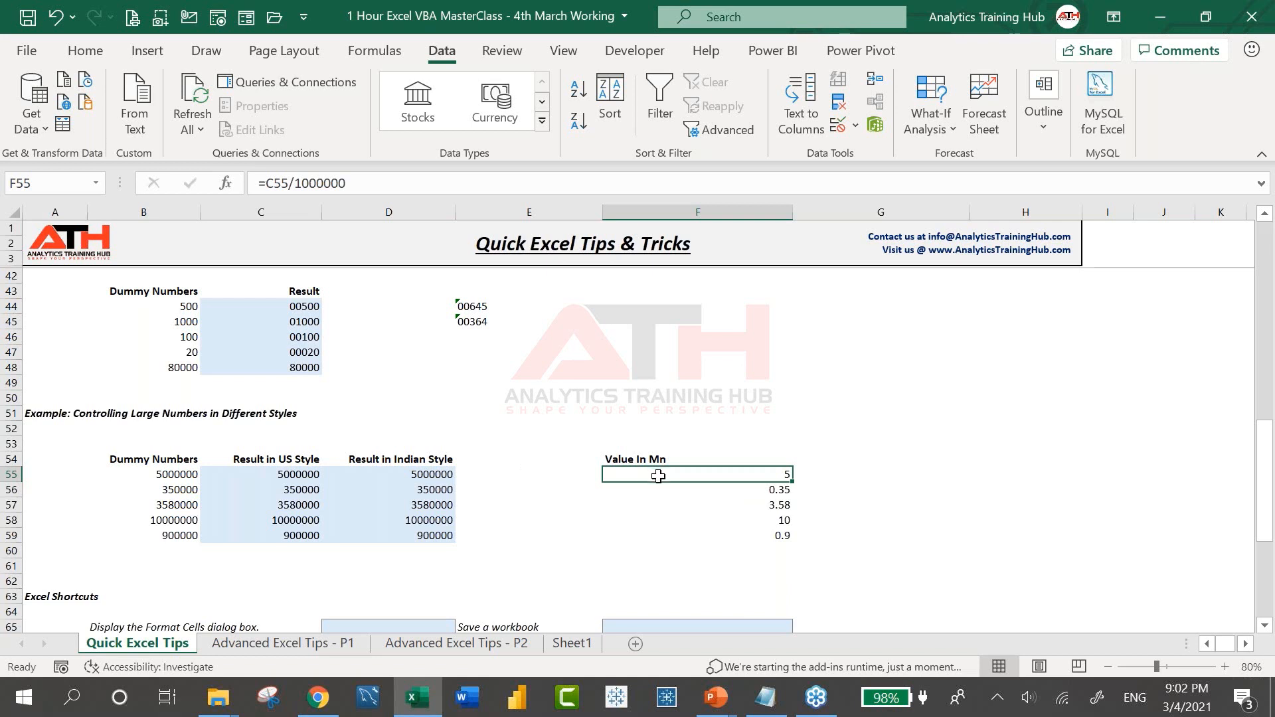
click(442, 476)
key(ctrl+shift+Down)
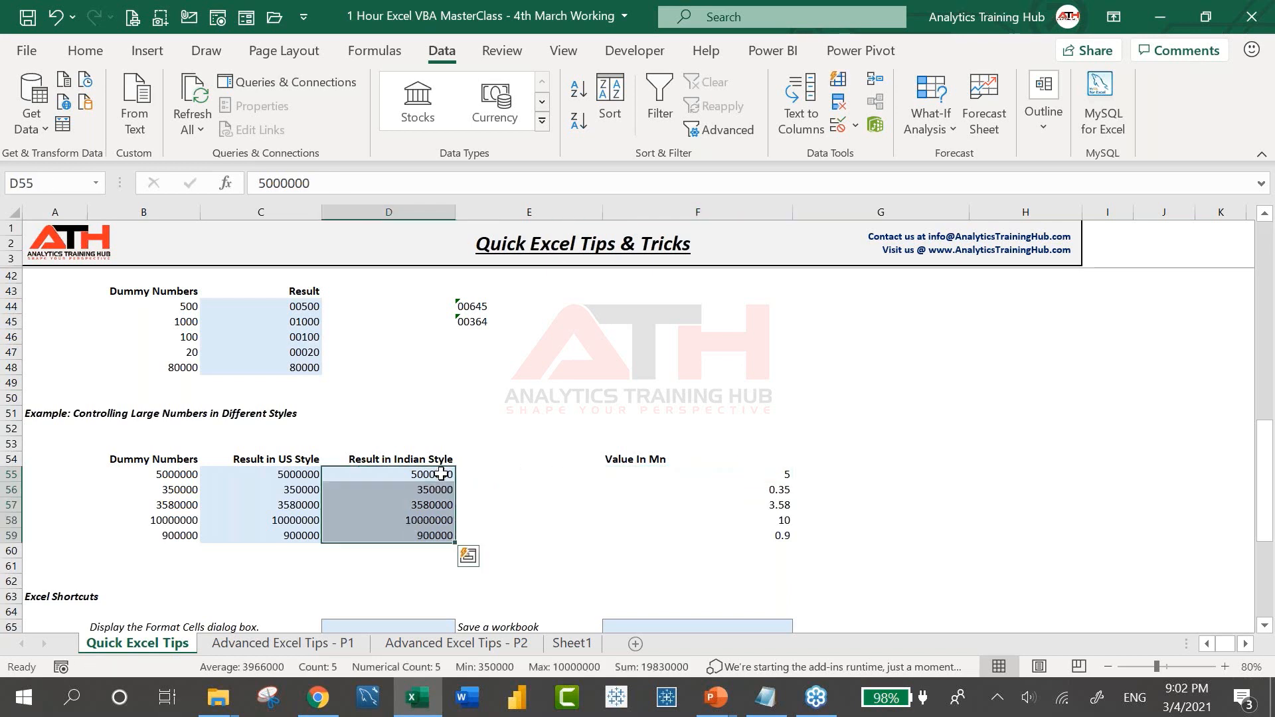
key(Left)
key(ctrl+shift+Down)
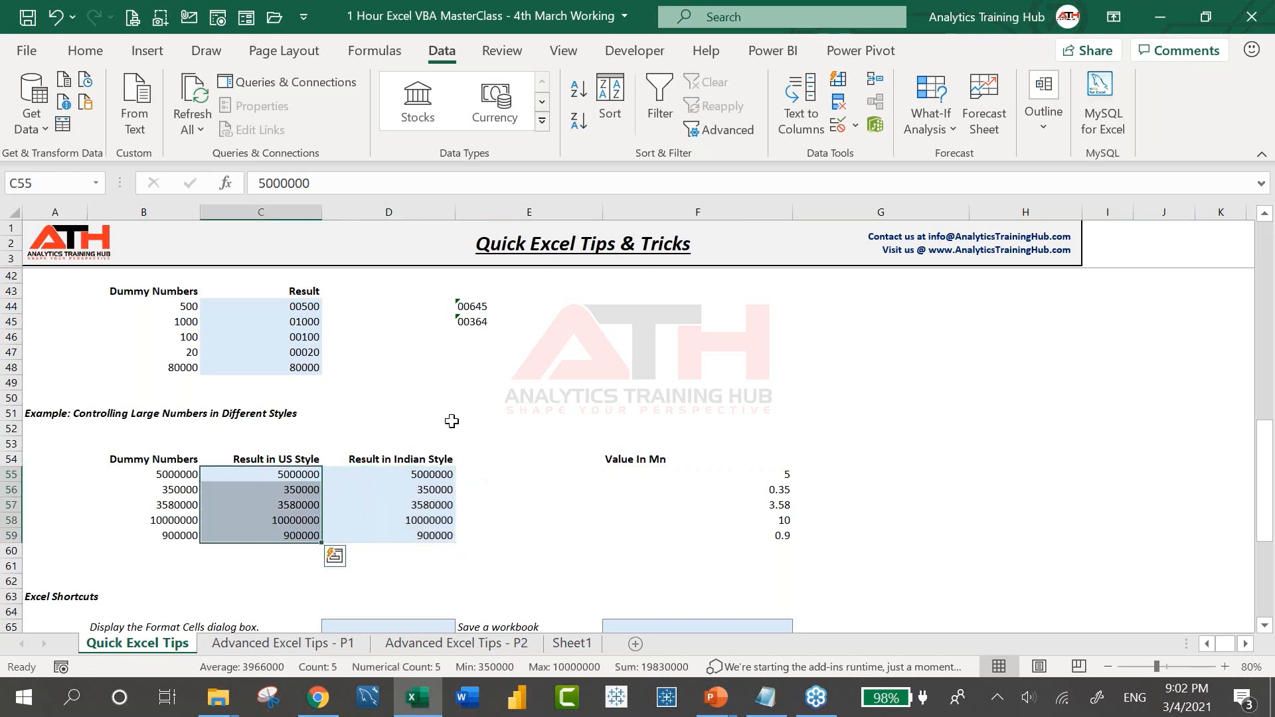
key(ctrl+1)
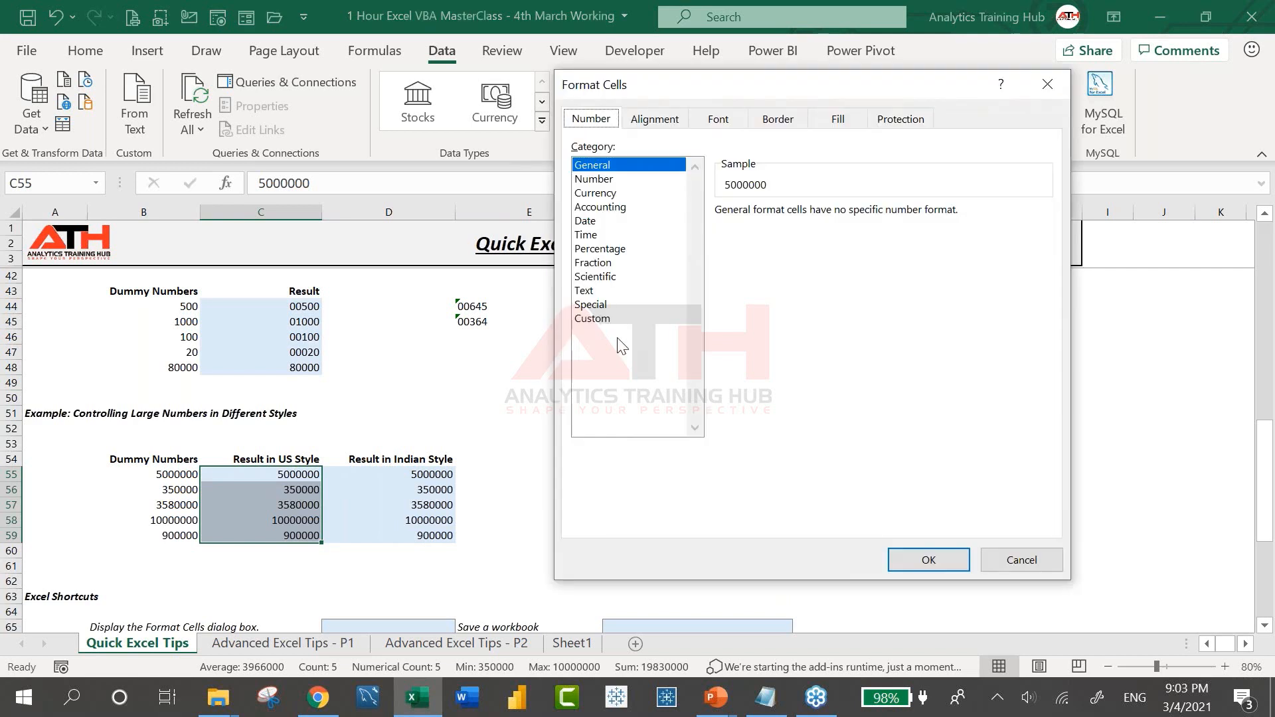
Choose the Custom category, delete the General format code, and move the dialog aside
click(608, 319)
drag(811, 228, 683, 224)
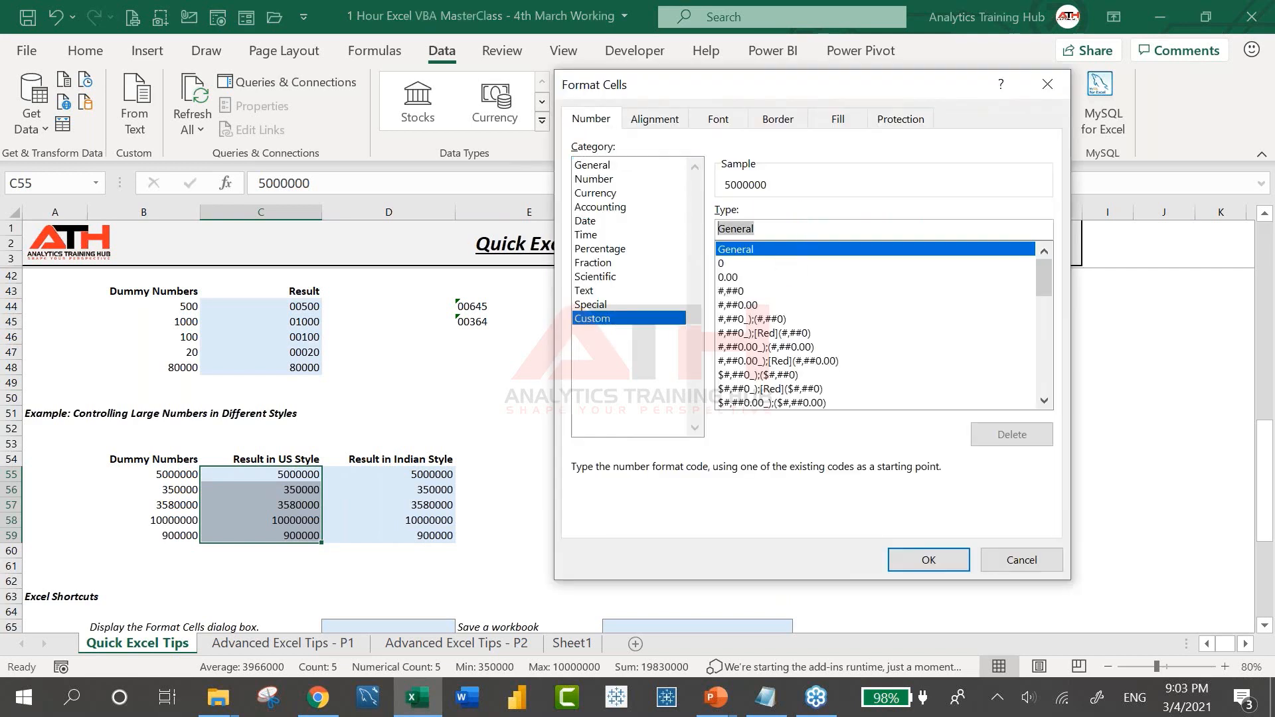
key(BackSpace)
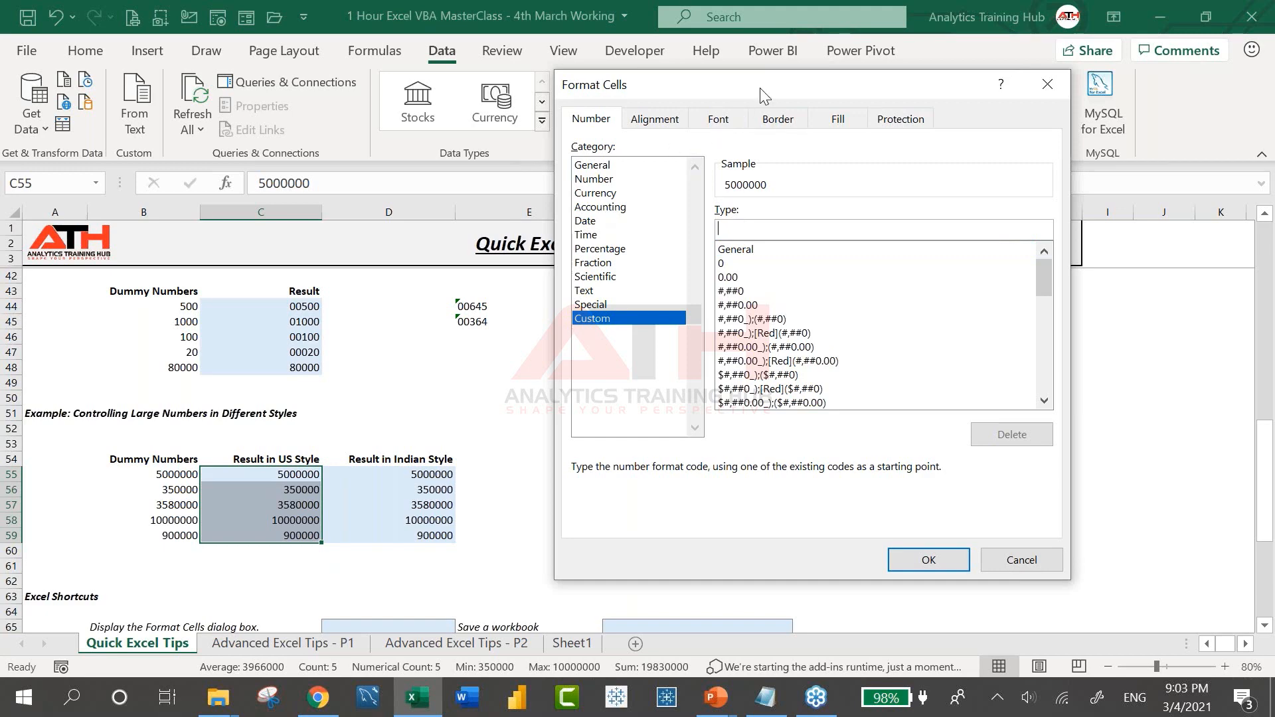
drag(679, 80, 469, 100)
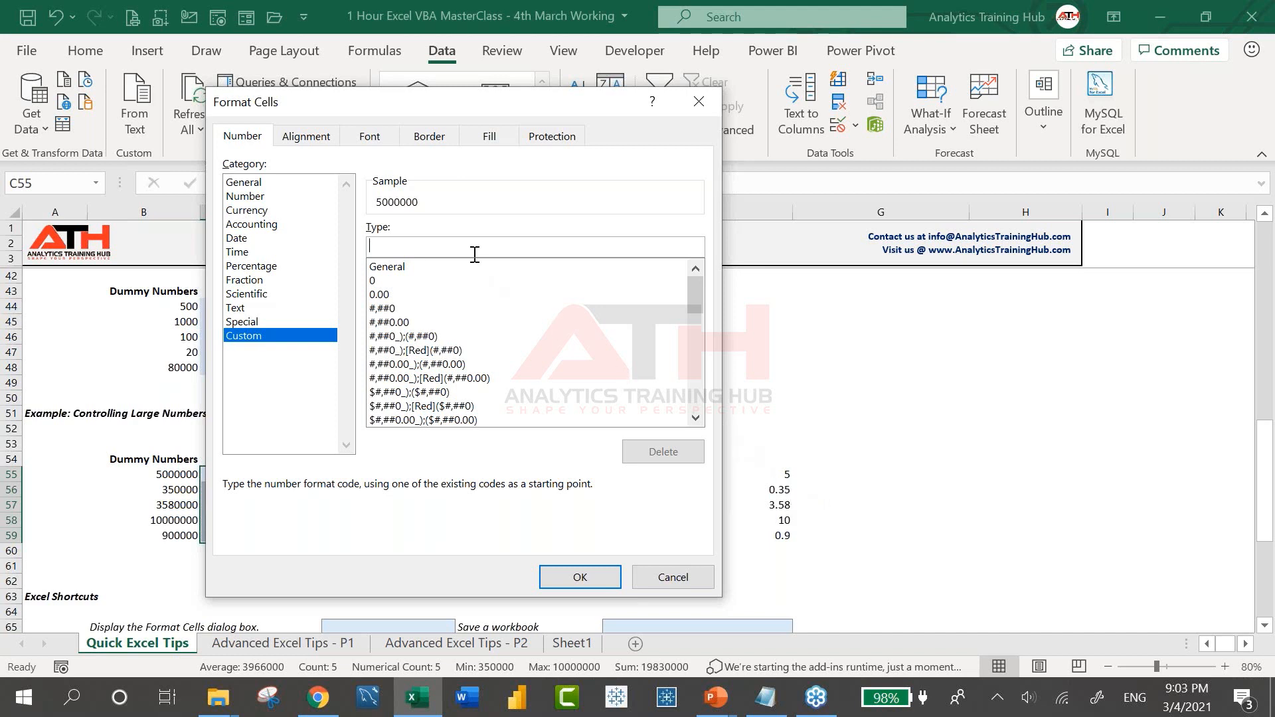
Apply the custom format 0.00,, "Mn" so C55:C59 read 5.00 Mn, 0.35 Mn, 3.58 Mn, etc
text(0.00,,)
text("Mn)
key(BackSpace)
key(BackSpace)
text(Anil)
key(BackSpace)
key(BackSpace)
key(BackSpace)
key(BackSpace)
key(BackSpace)
text("Mn)
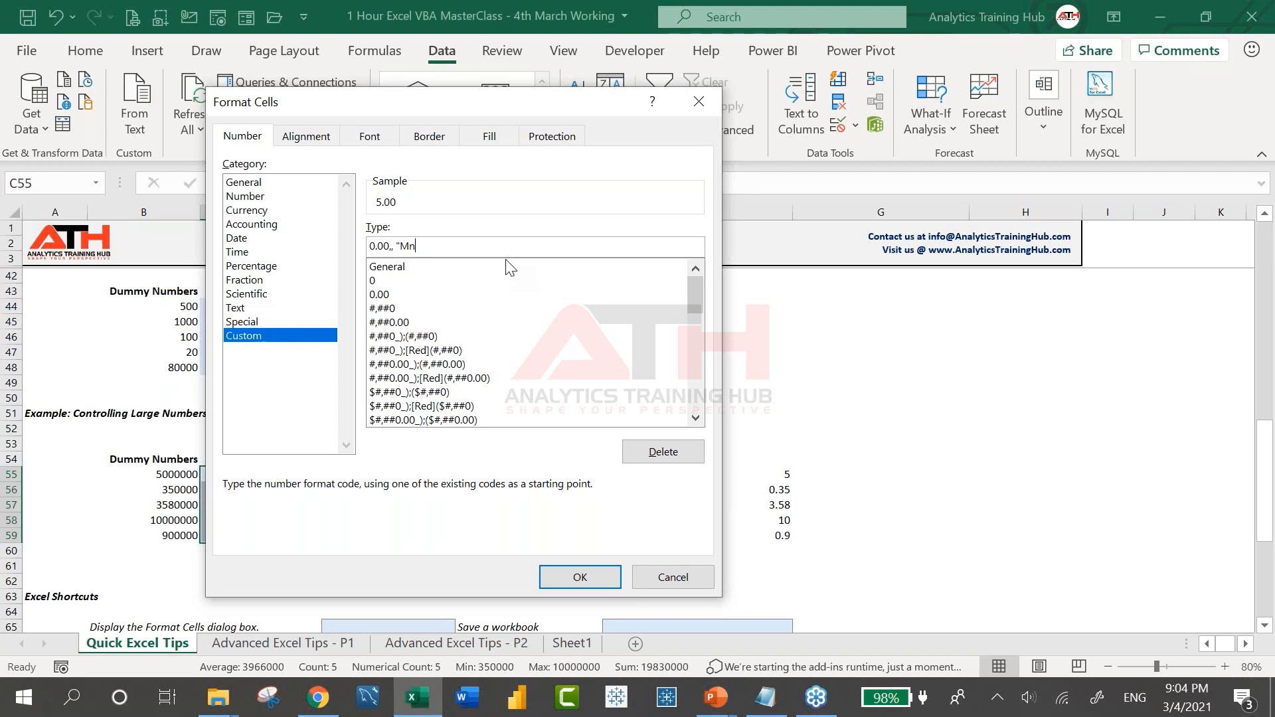
text(")
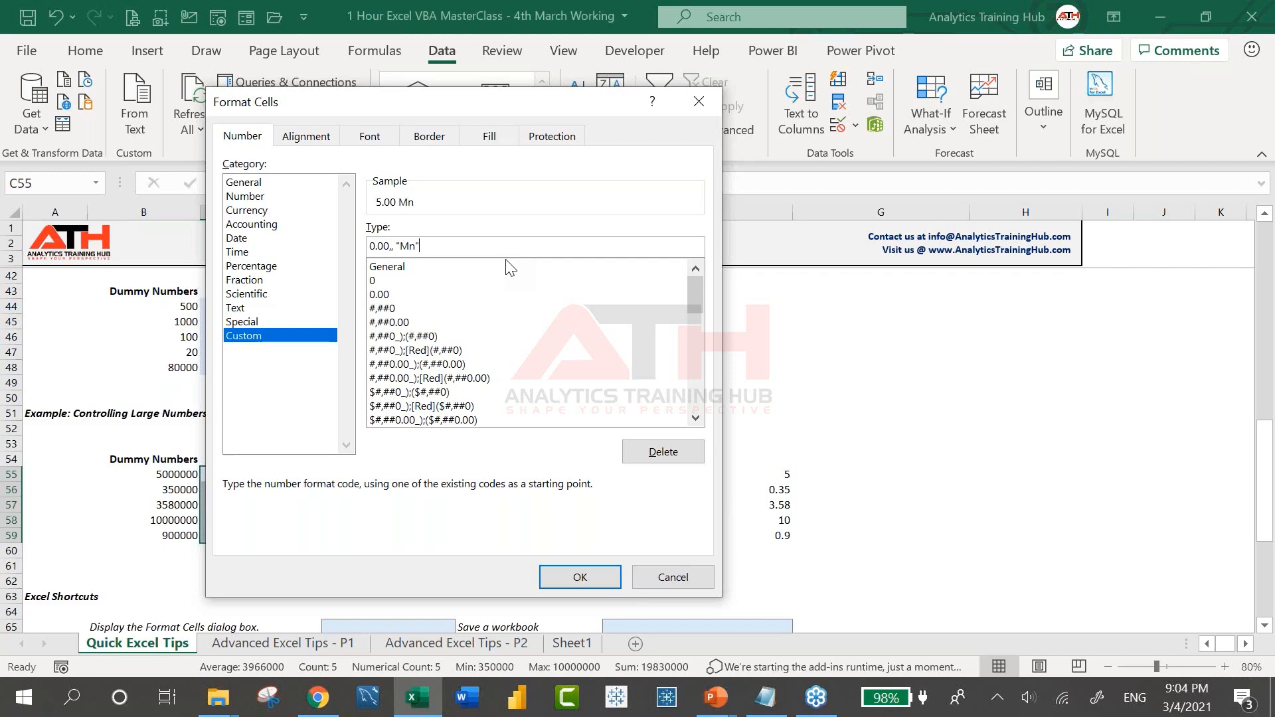
click(582, 577)
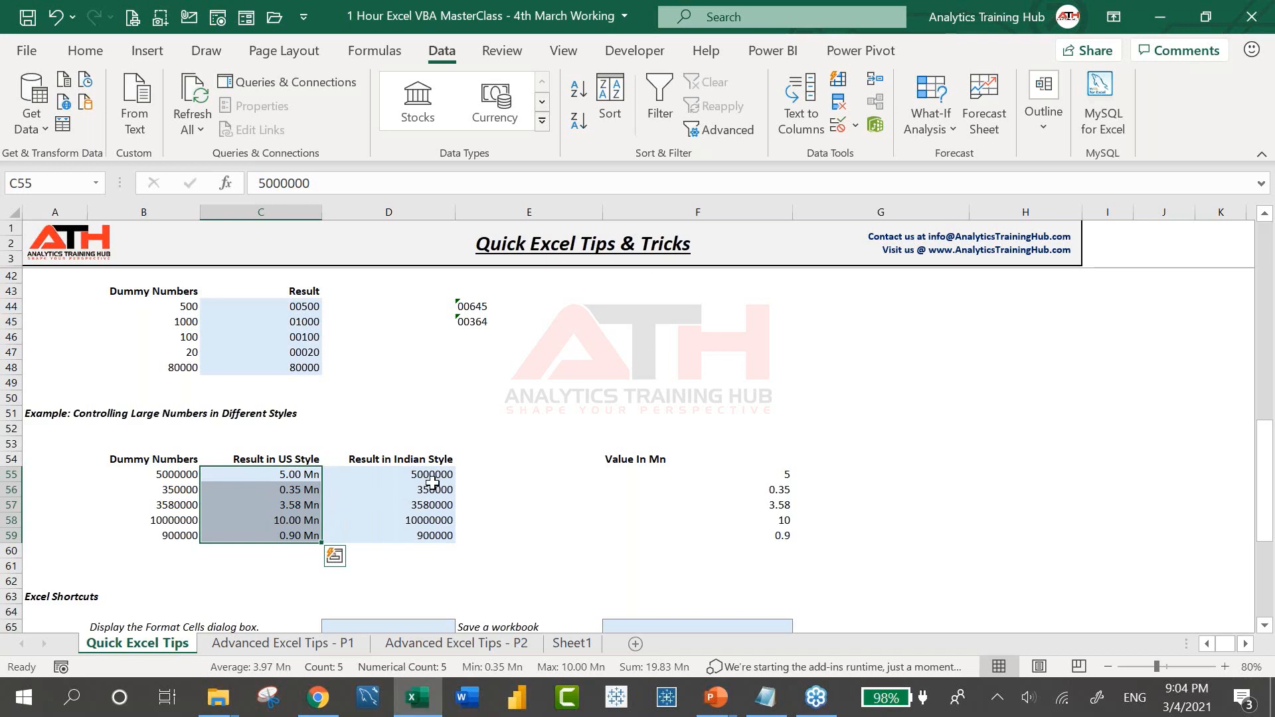
Enter the custom format [>=10000000]##\,##\,##\,##0;[>=100000]##\,##\,##0;##0 for D55:D59
drag(438, 476, 443, 537)
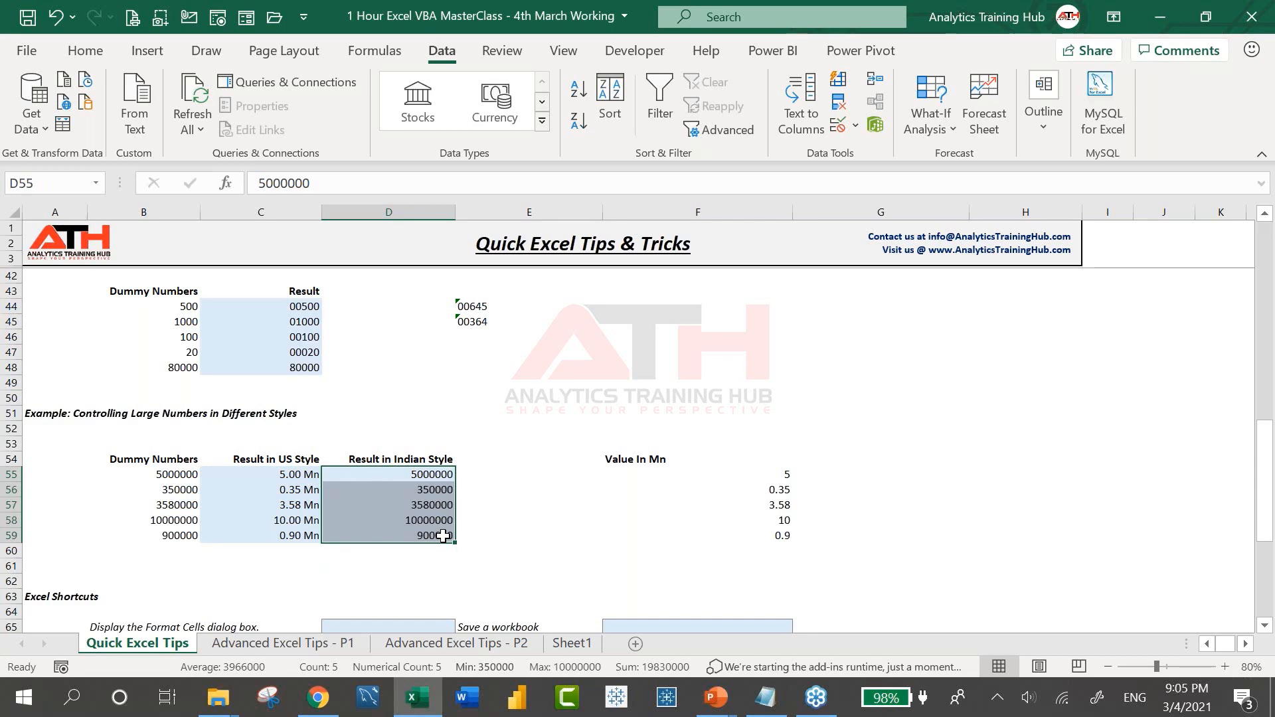
key(ctrl+1)
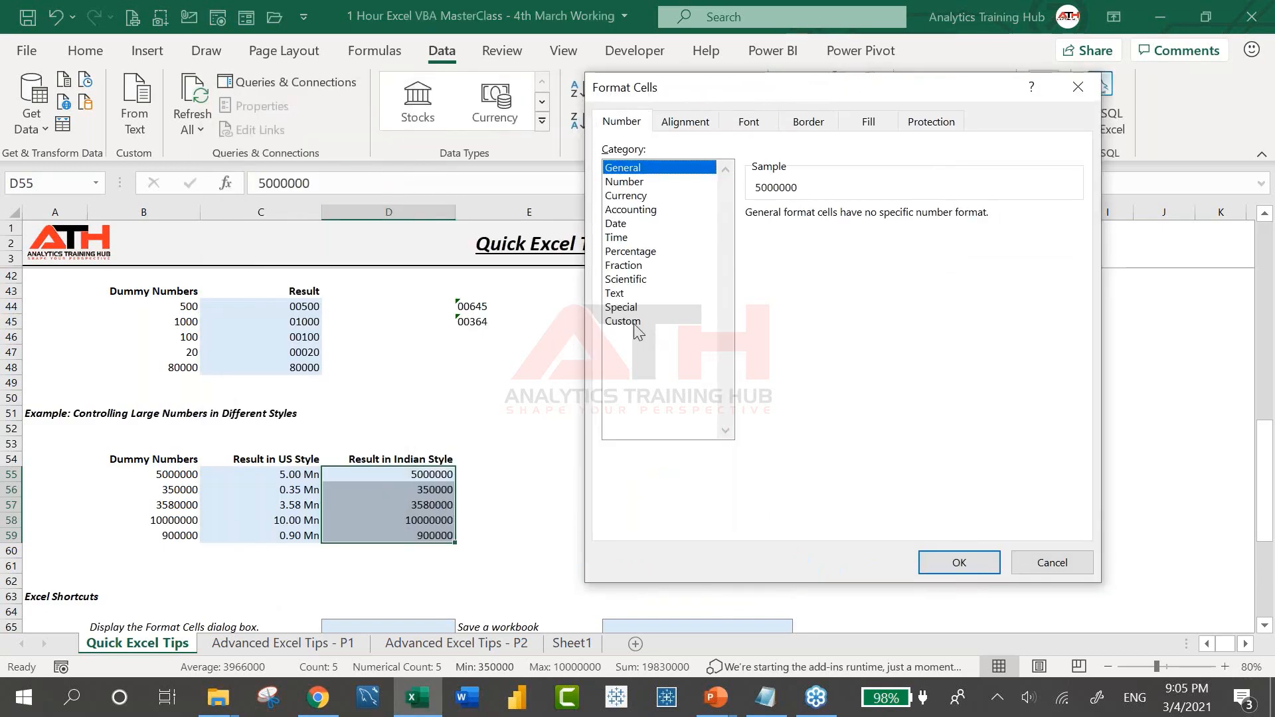
click(630, 323)
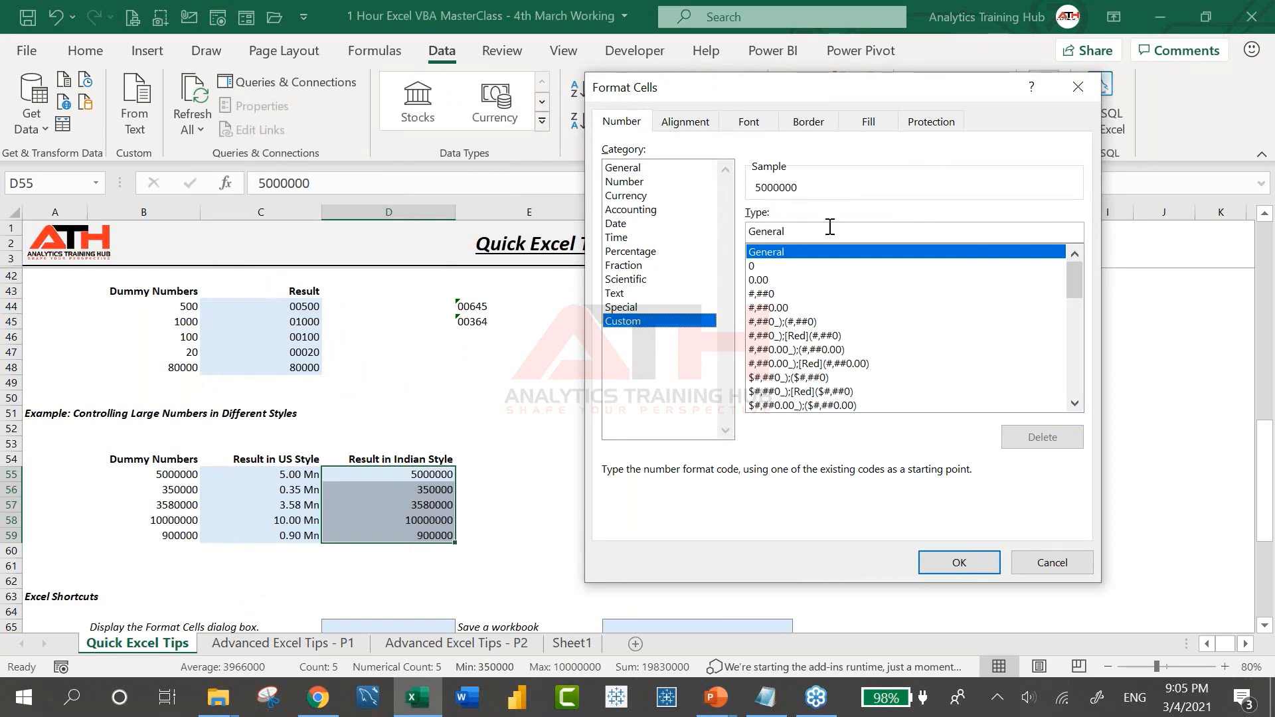
drag(829, 229, 540, 202)
text([)
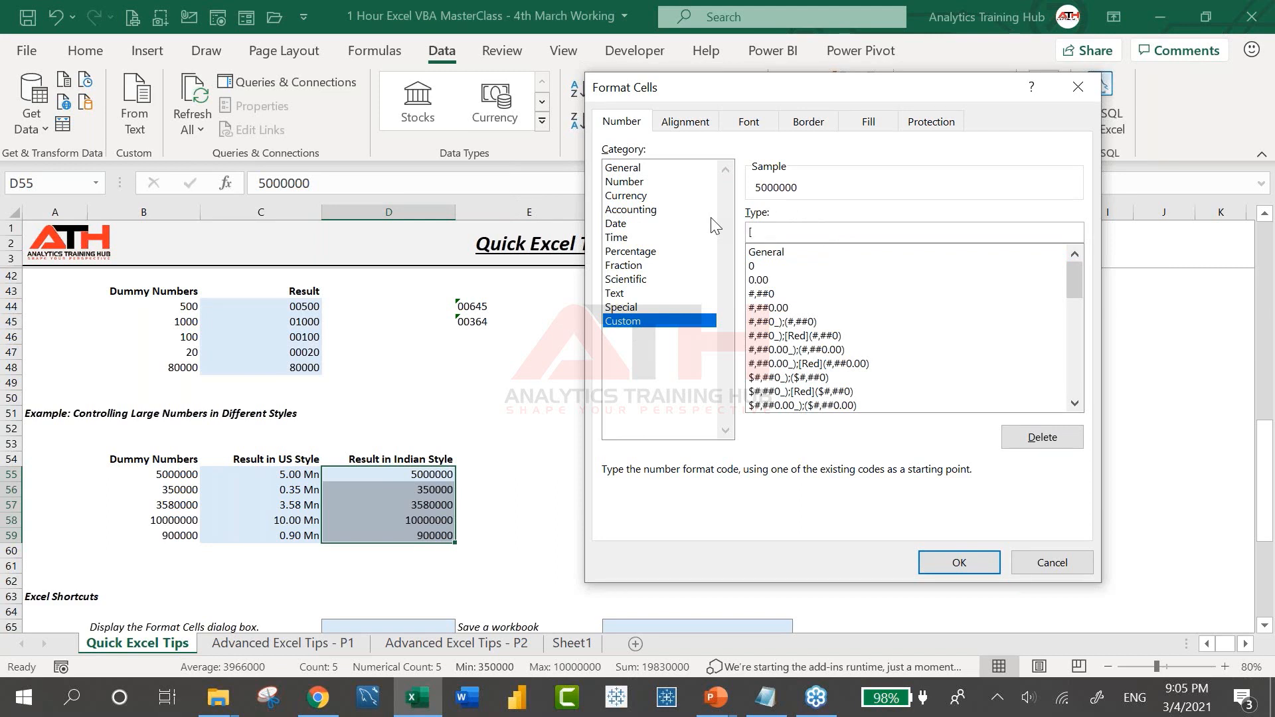
text(>=10000000])
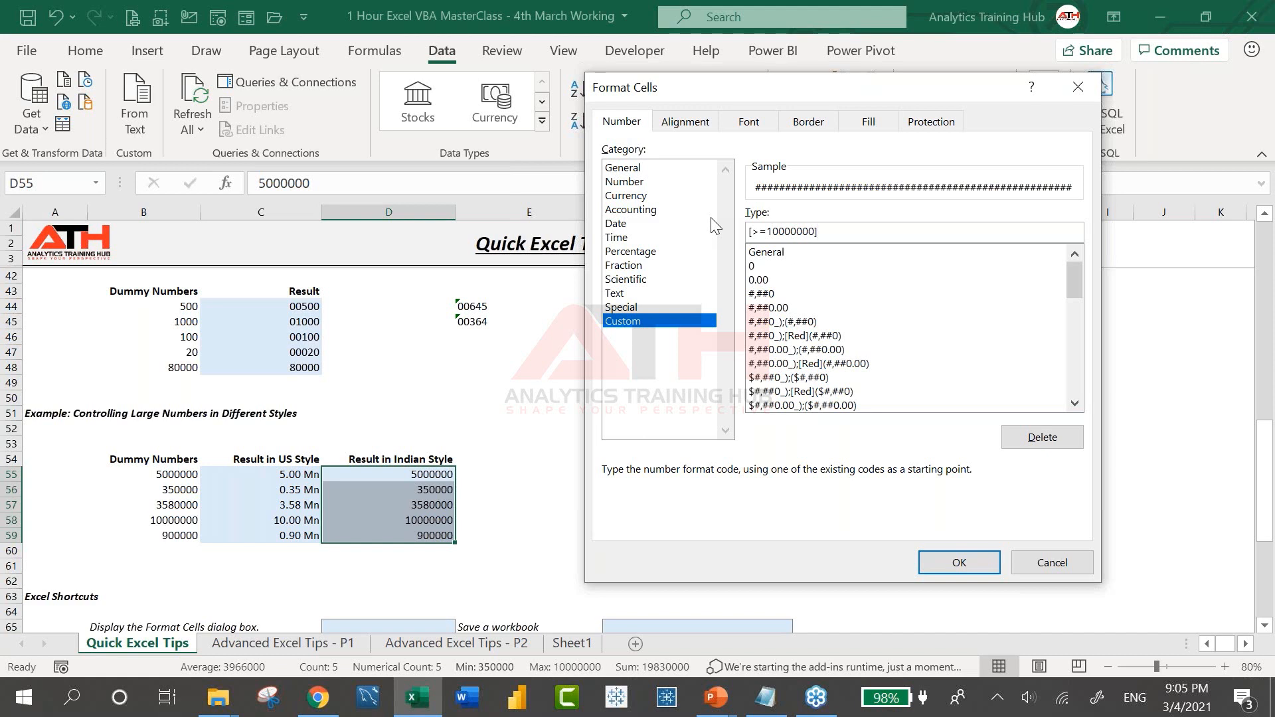
text(##)
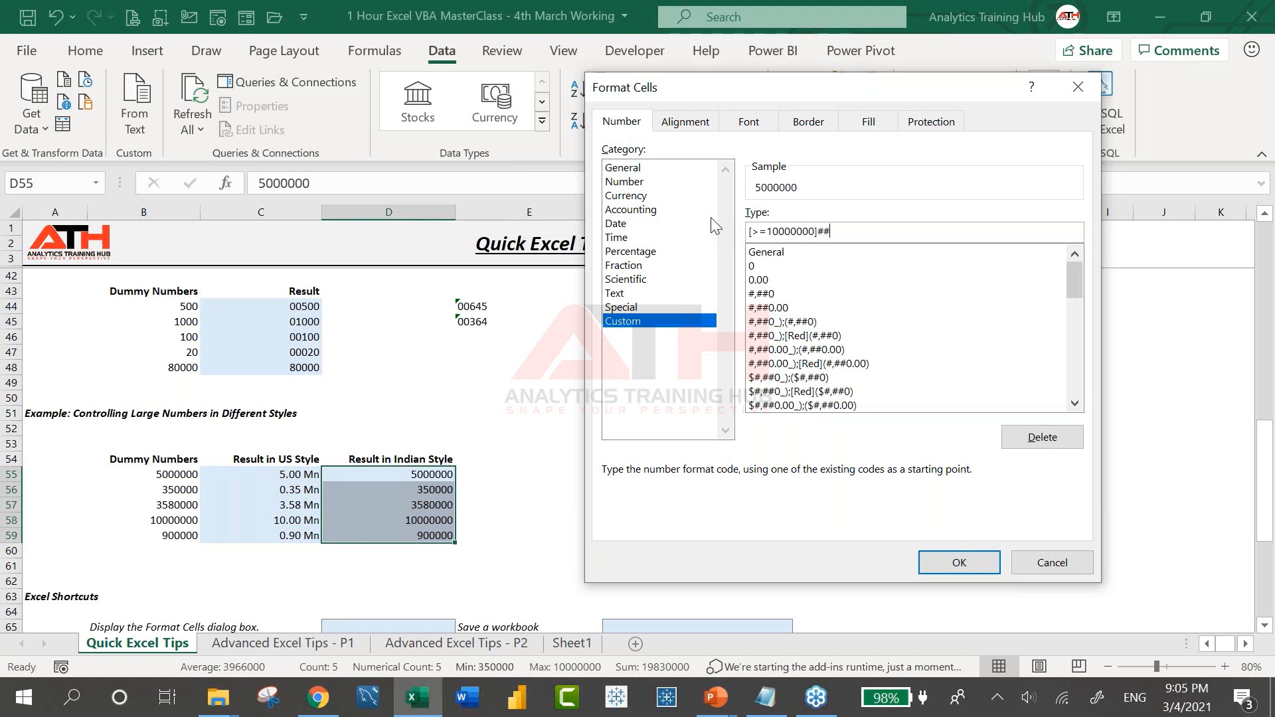
text(\)
text(,##\,)
text(##\,##)
text(0)
text(;)
text( [)
text(>=)
text(1)
text(0000000)
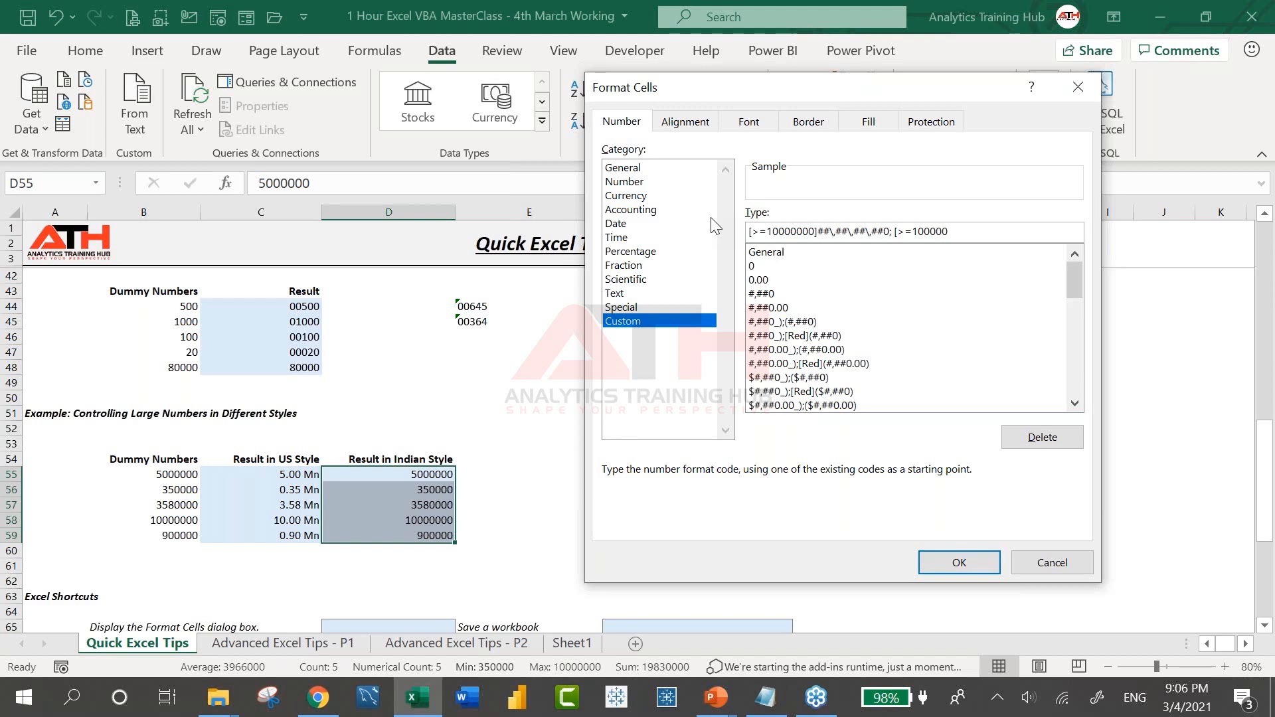
text(]##\,)
key(BackSpace)
text(\,##)
text(\,##\,##0;##0)
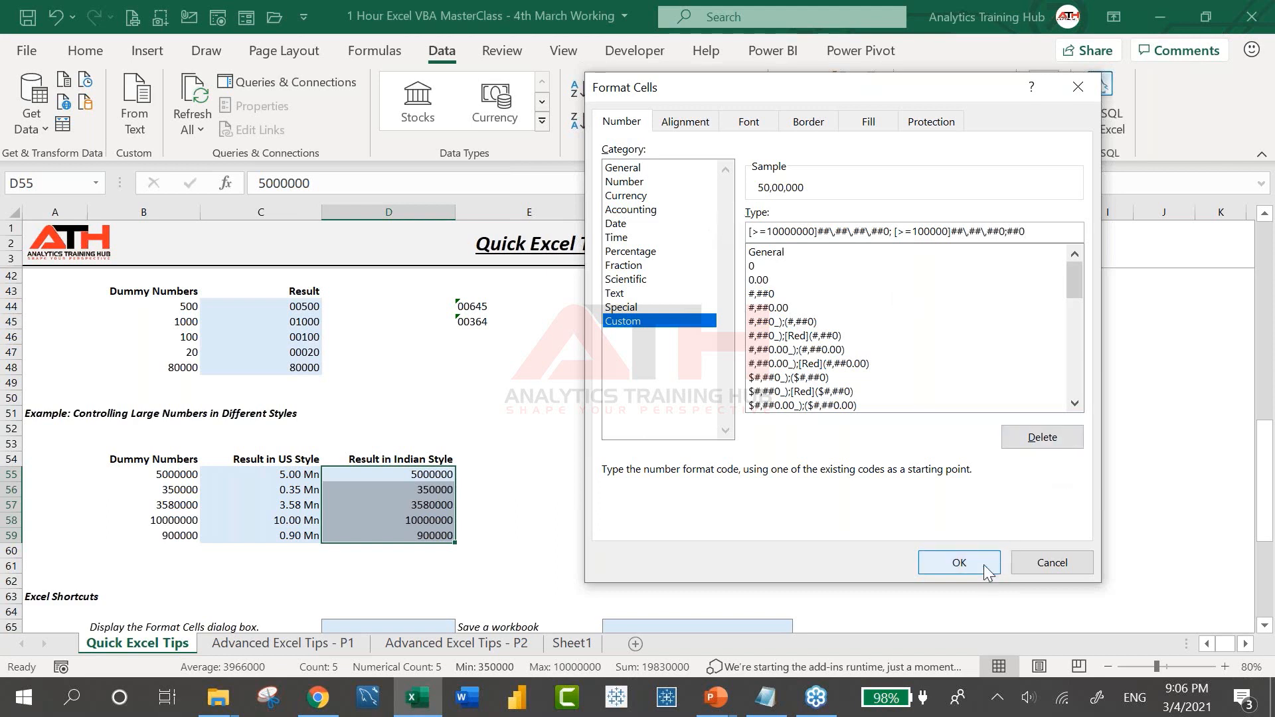
drag(1037, 232, 745, 242)
Apply the lakh/crore grouping to D55:D59, then go to the Advanced Excel Tips - P1 sheet
click(958, 561)
click(529, 520)
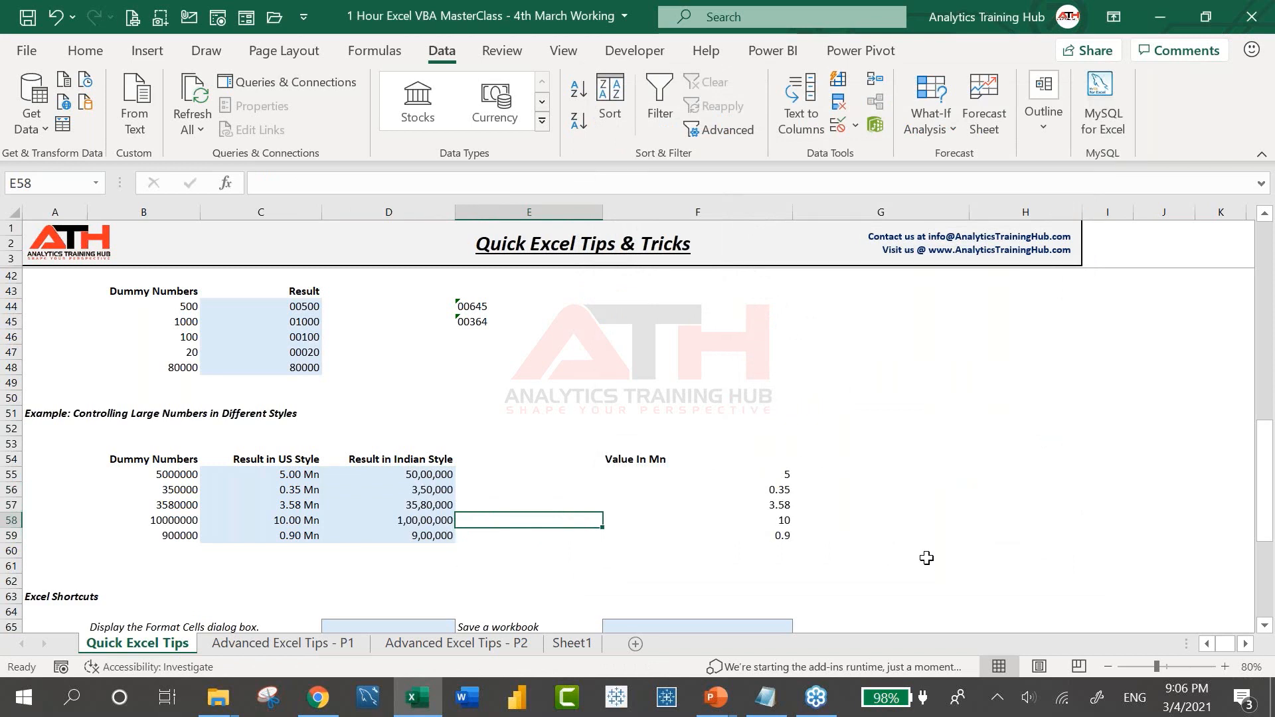
click(1251, 580)
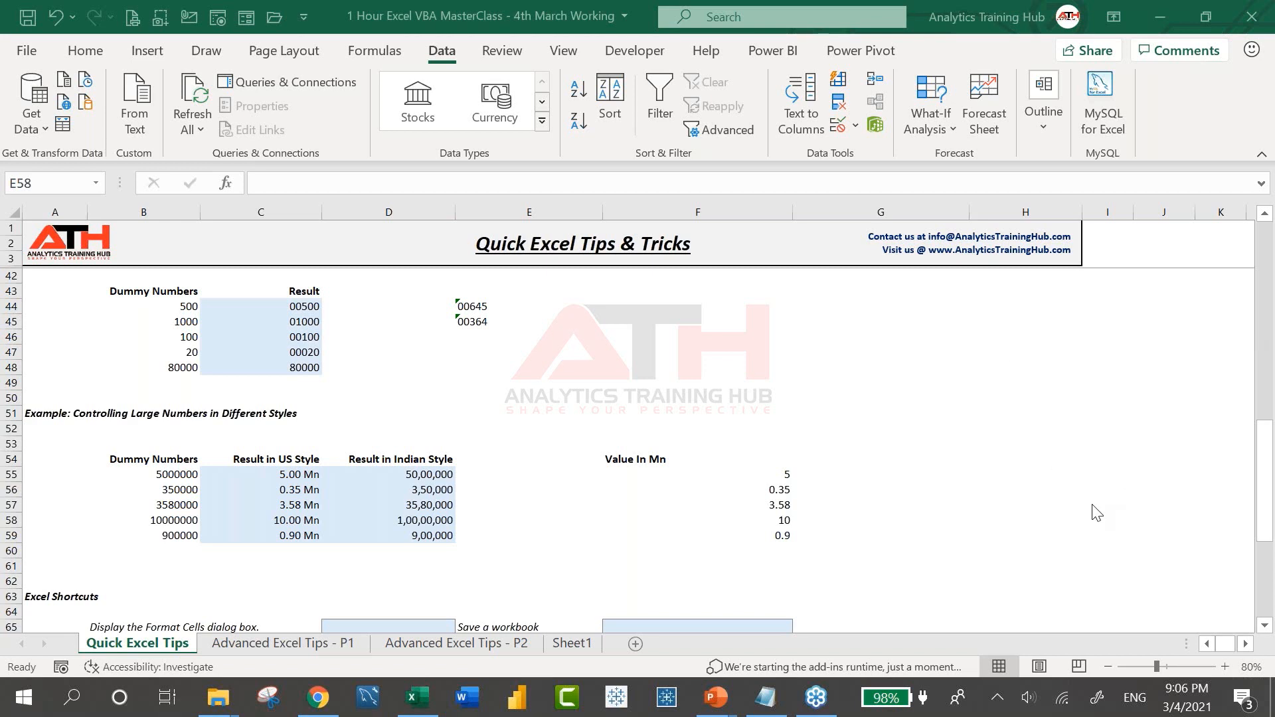
key(ctrl+Page_Down)
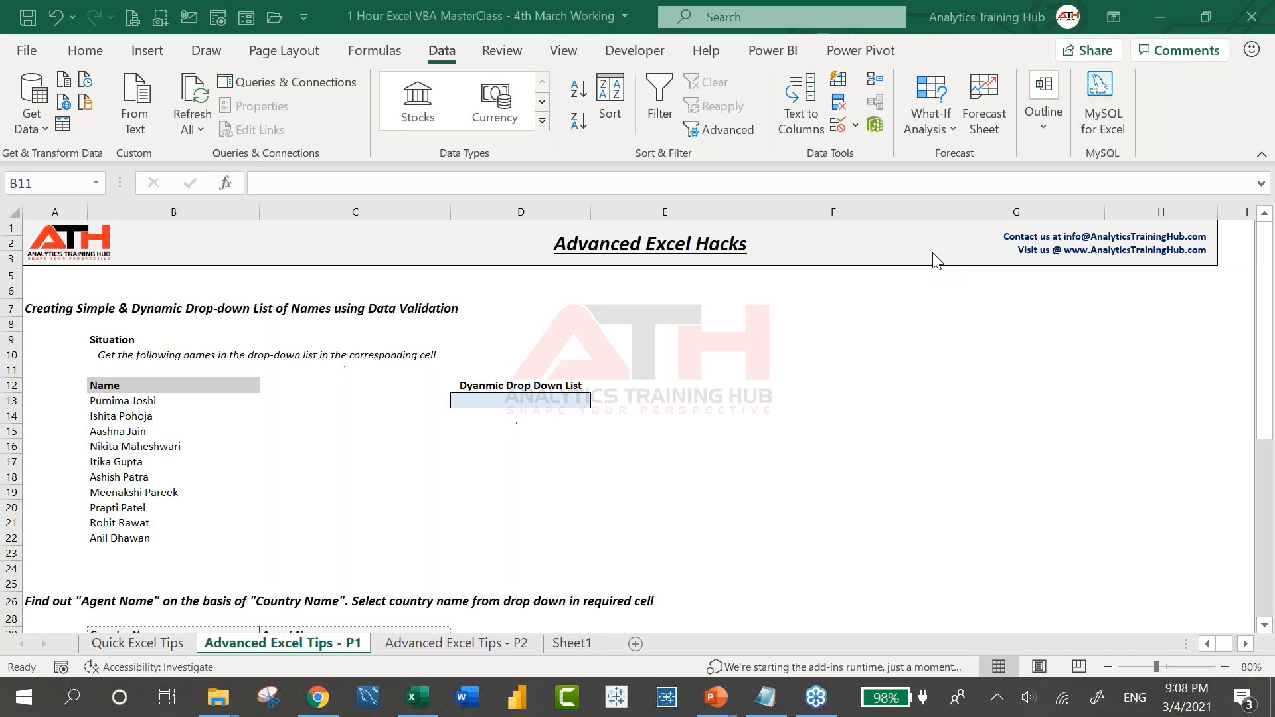
Look at the Data Validation dialog without changing anything, then select the first name in the list
click(397, 391)
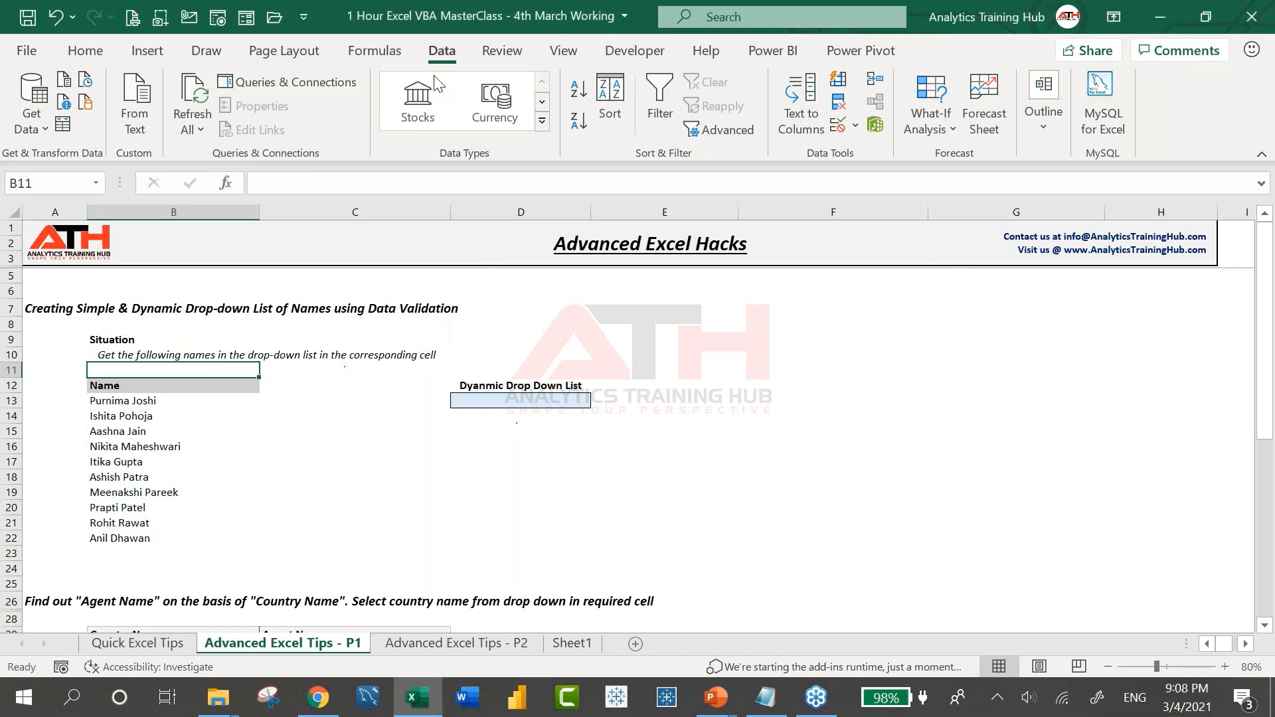
click(839, 127)
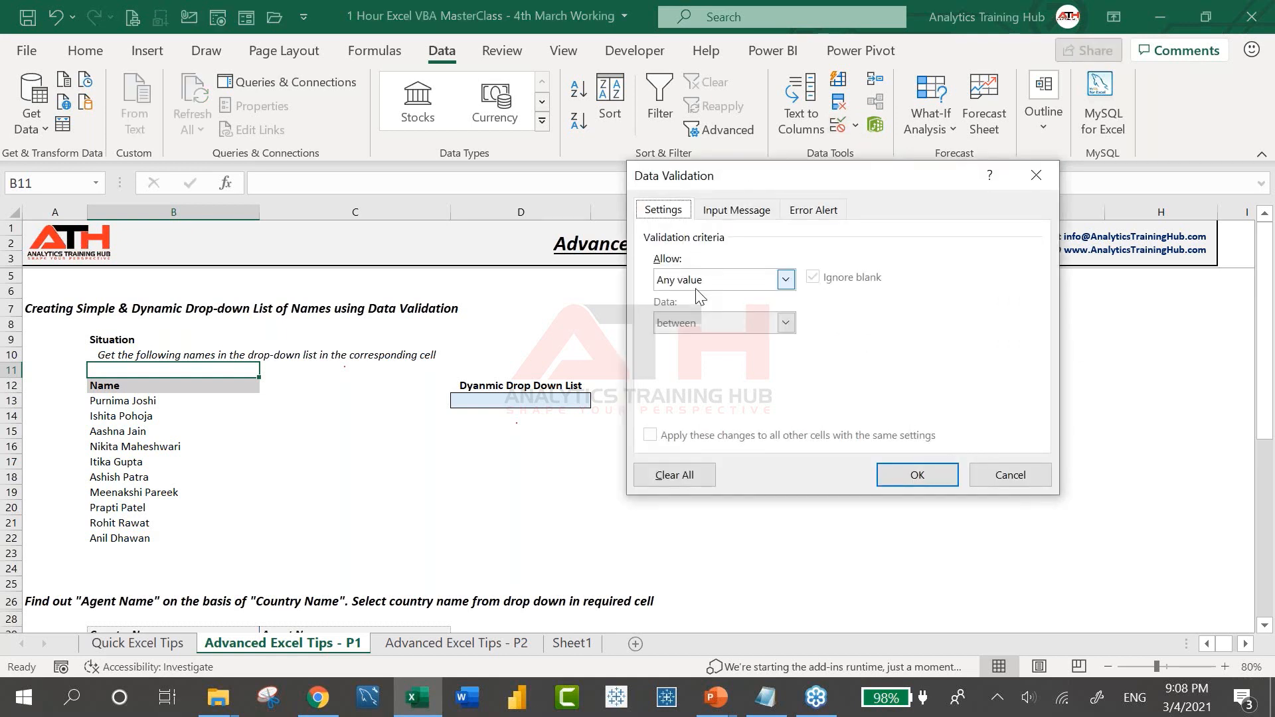
click(1010, 475)
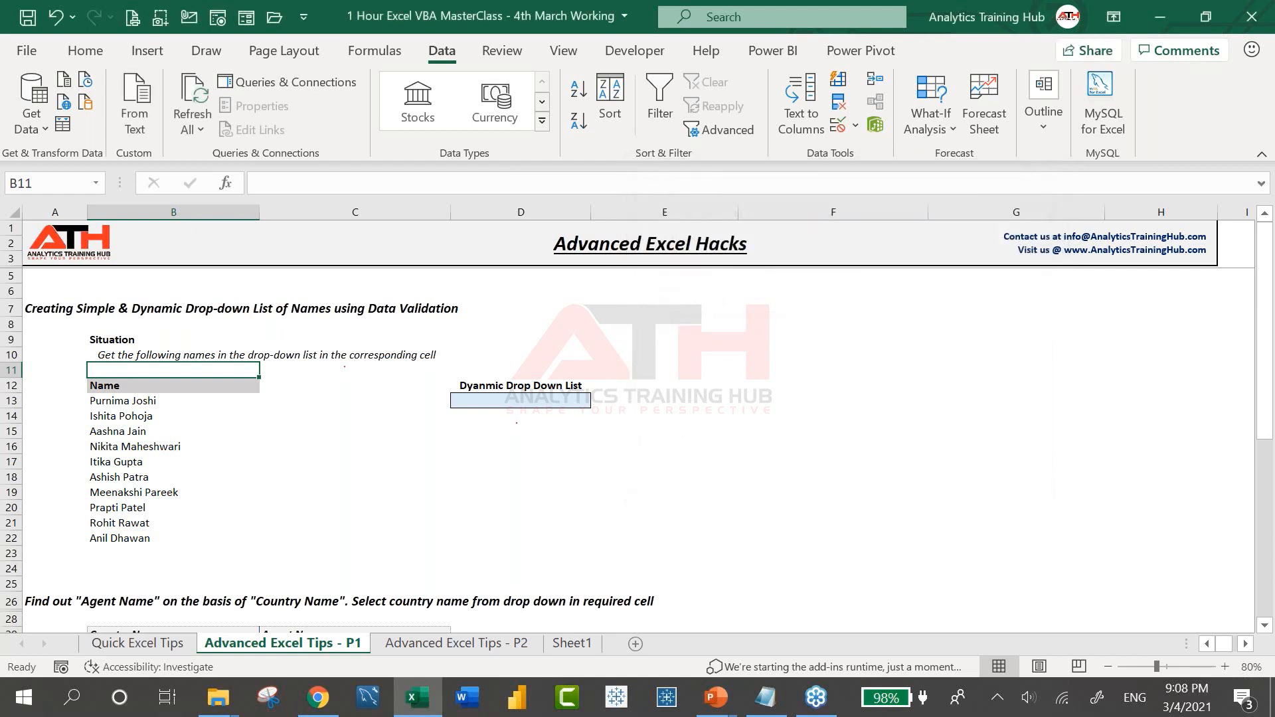
click(106, 403)
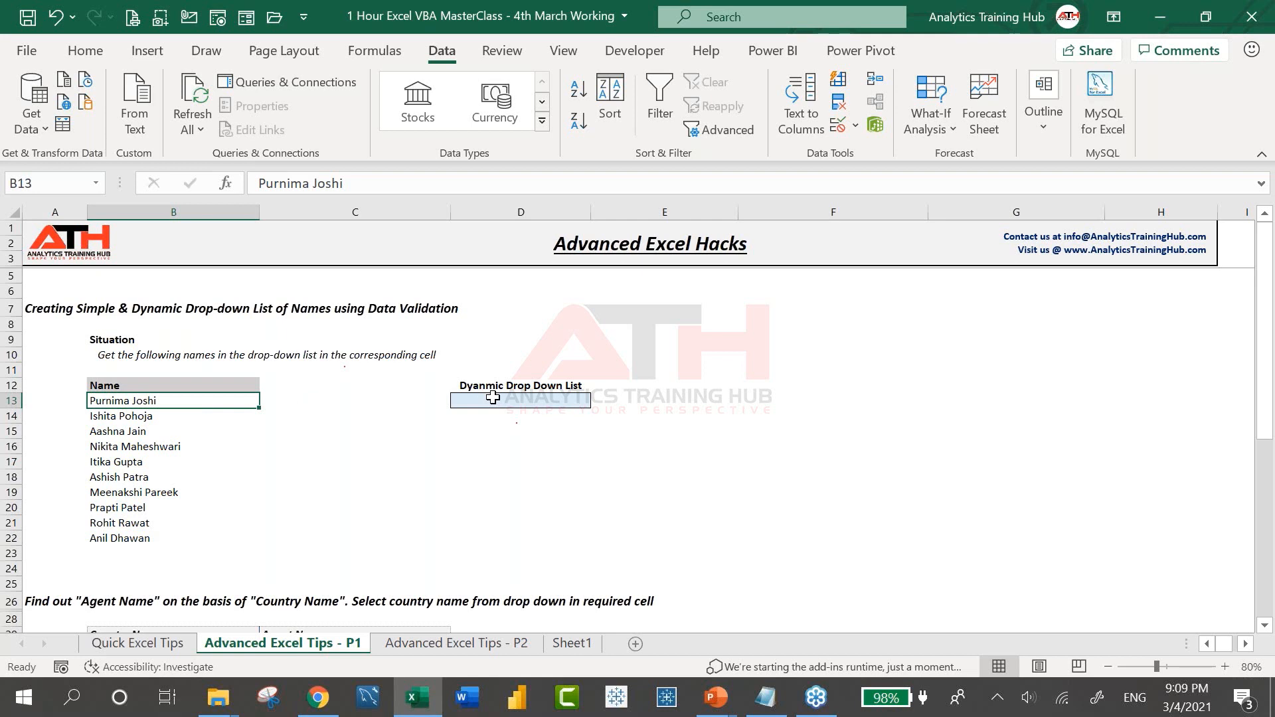
Give D13 a List validation with source $B$13:$B$22
click(587, 397)
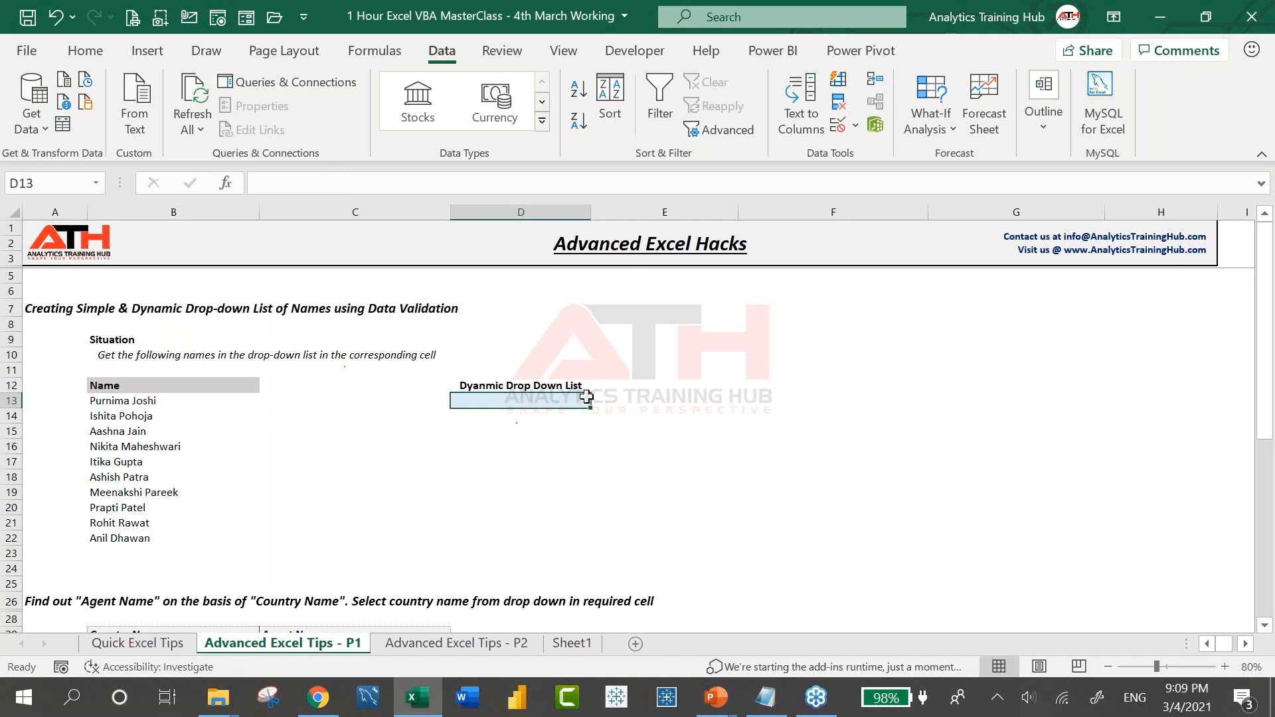
click(841, 133)
click(786, 280)
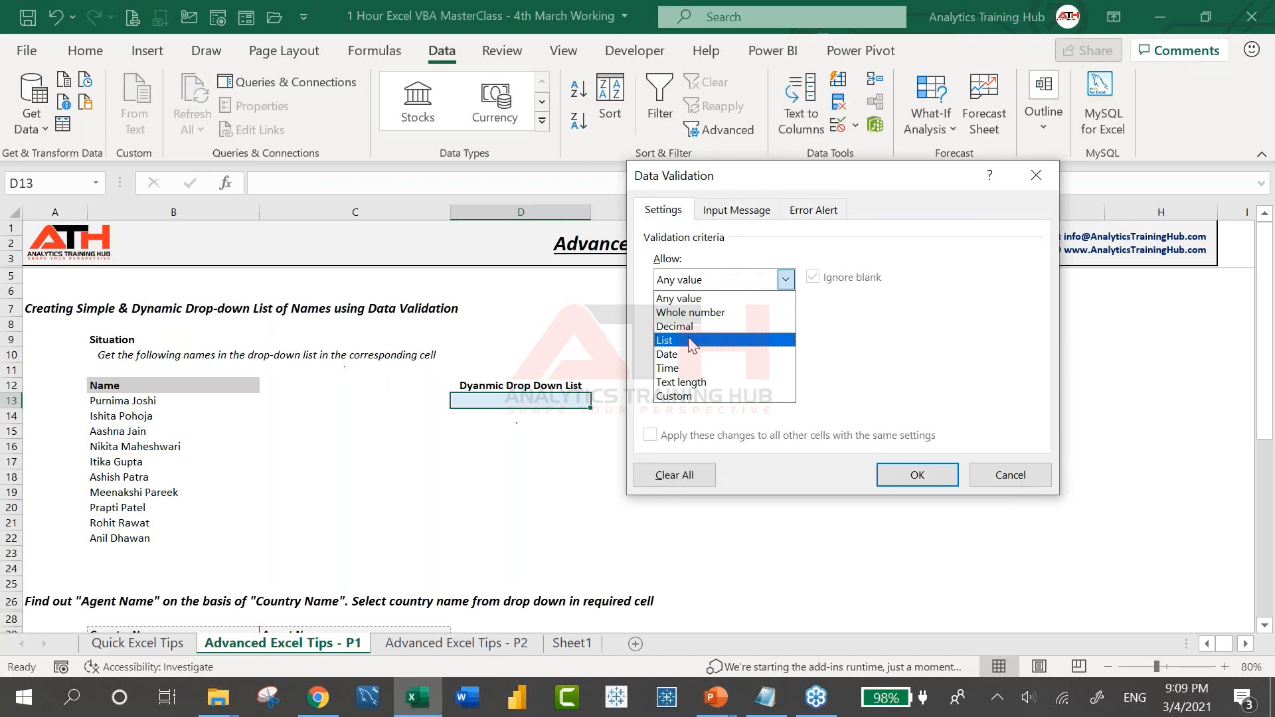
click(691, 342)
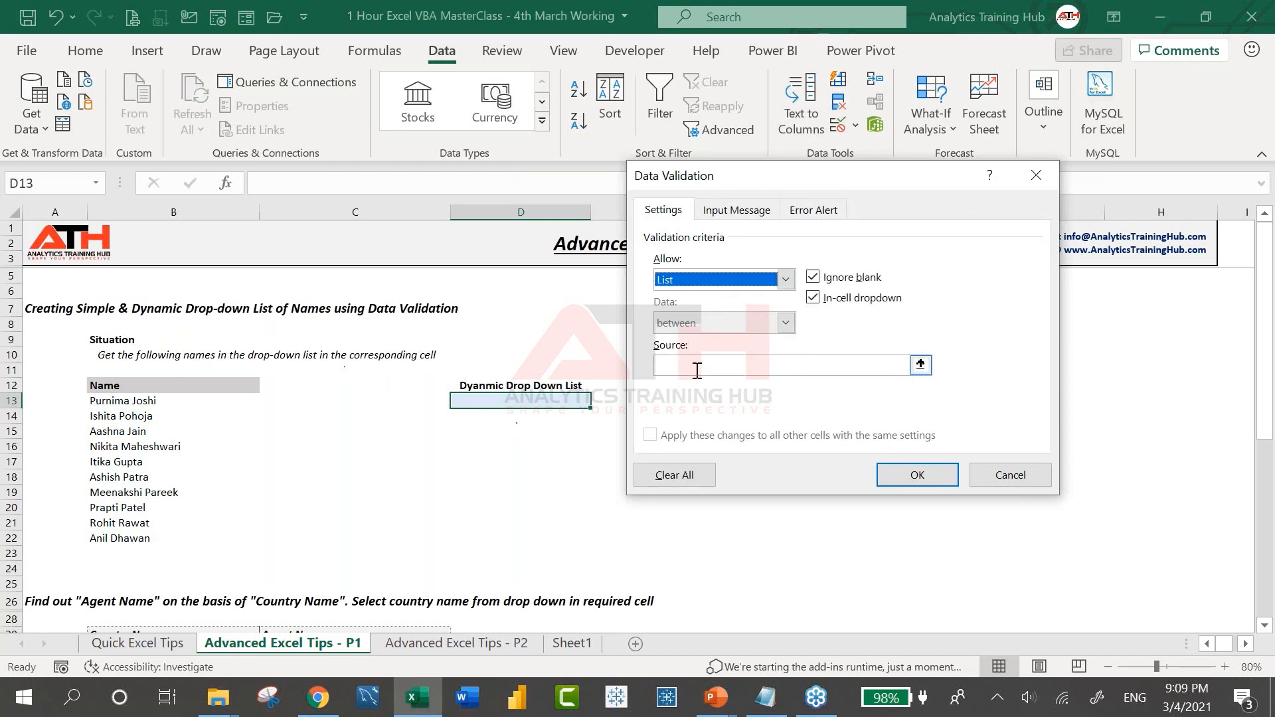
click(697, 370)
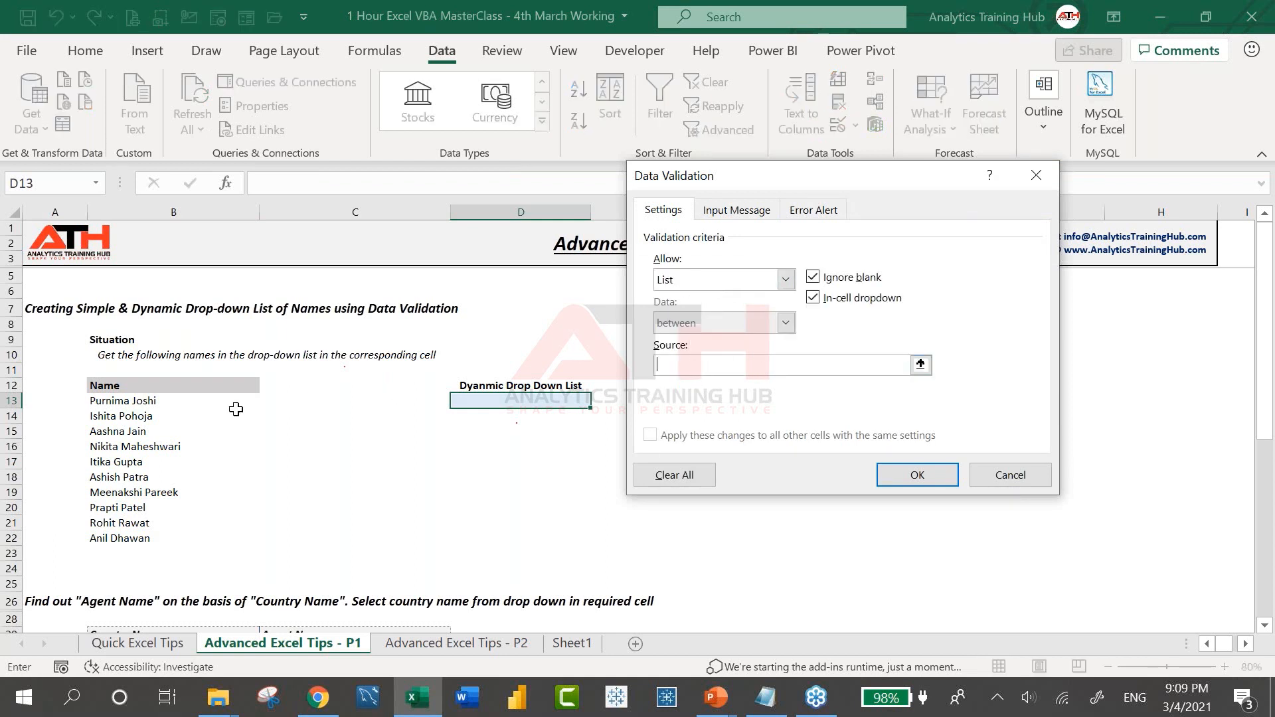
click(142, 401)
drag(136, 443, 129, 537)
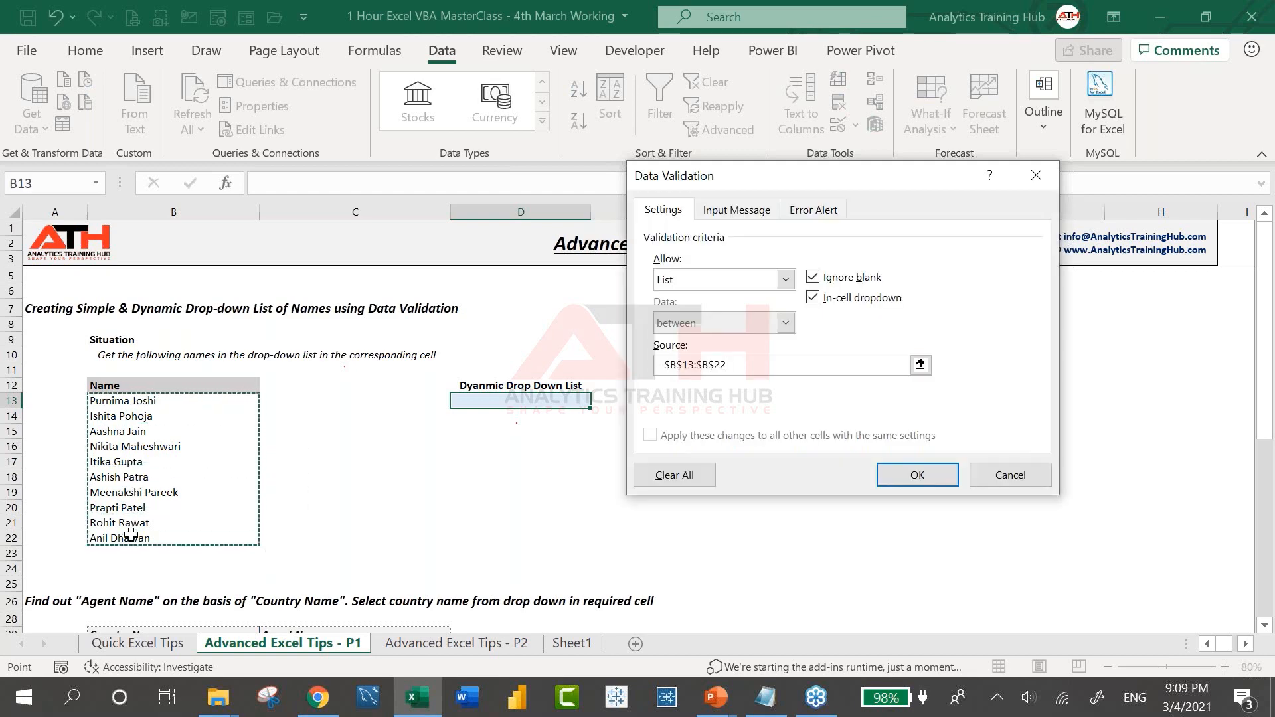
click(917, 475)
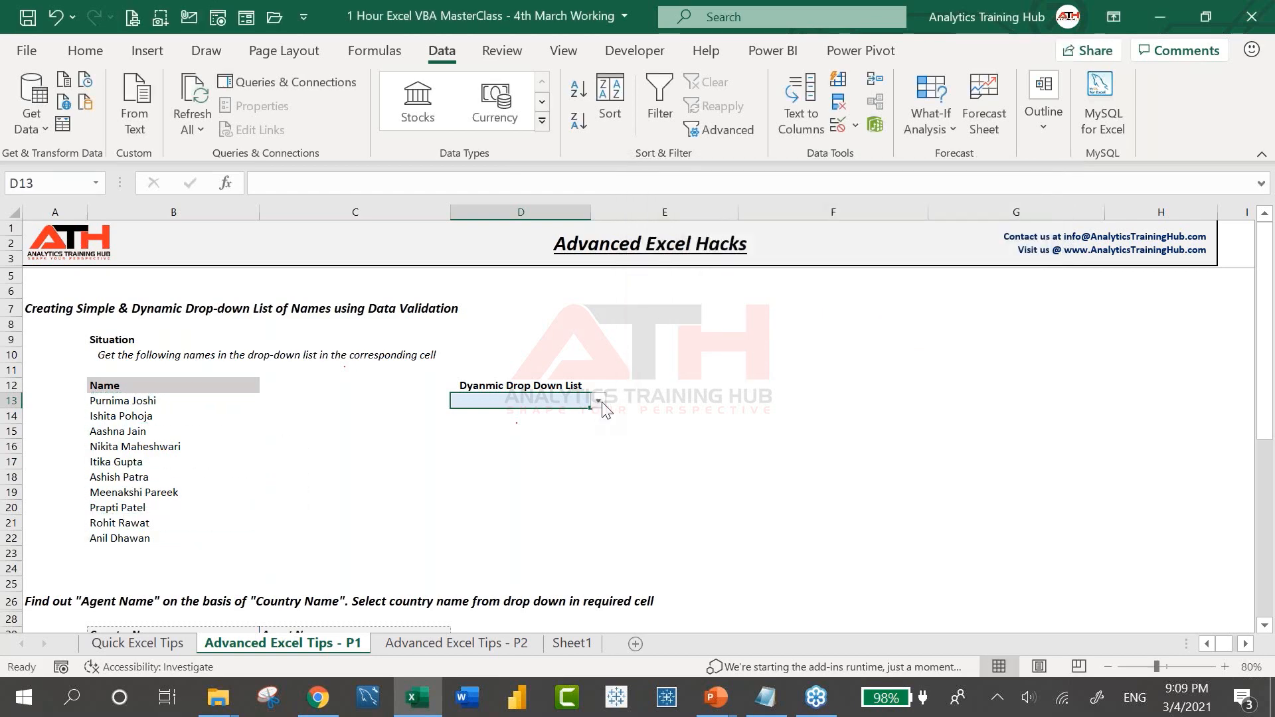
click(602, 403)
drag(596, 433, 595, 459)
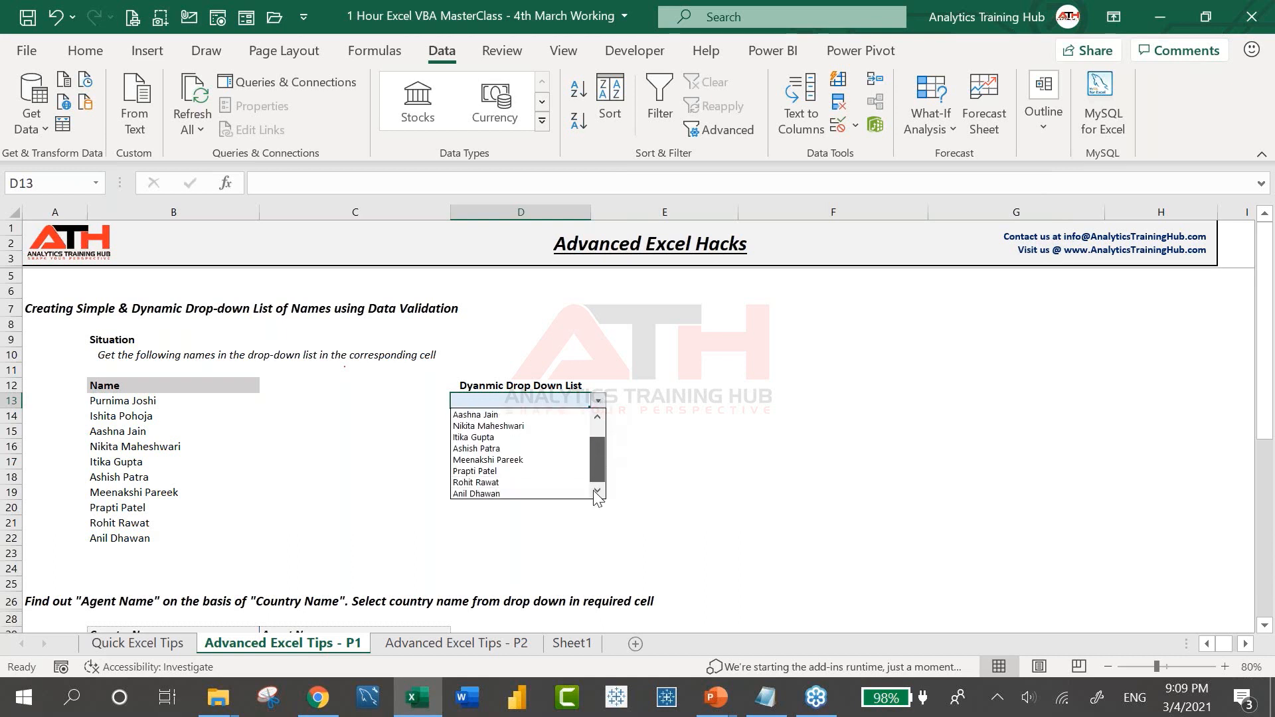
click(528, 494)
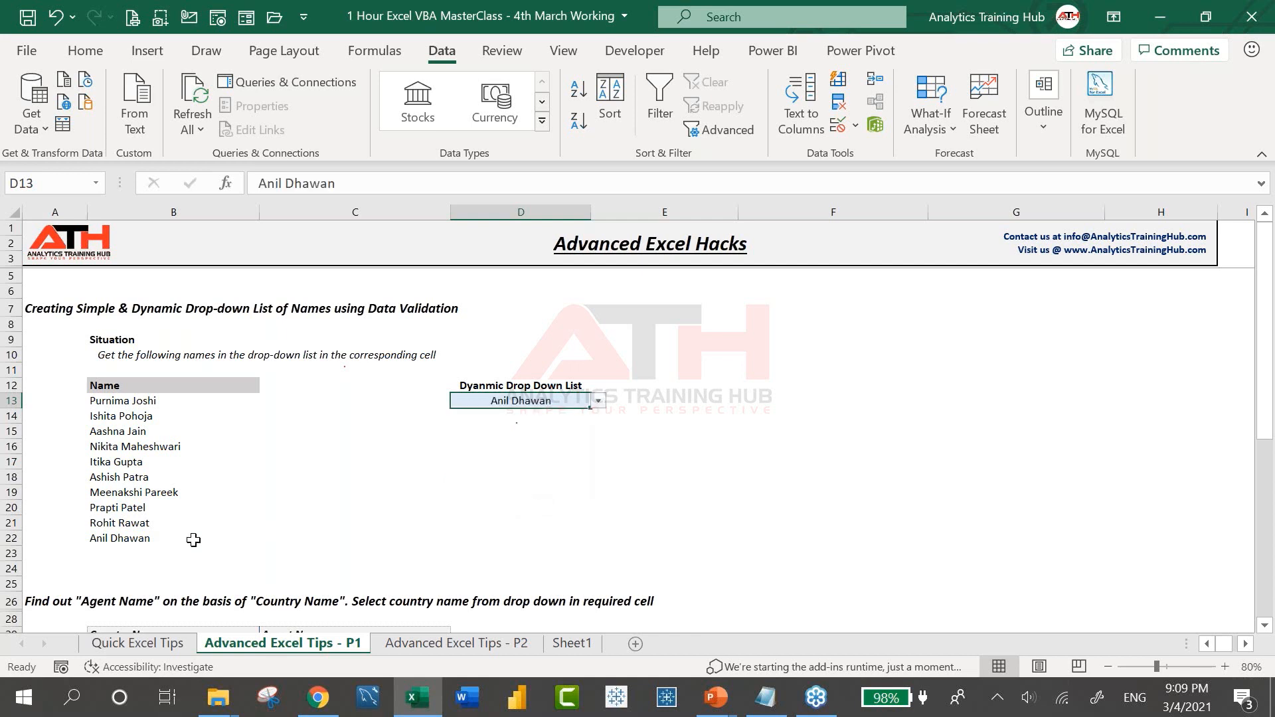
click(128, 551)
text(Analytics)
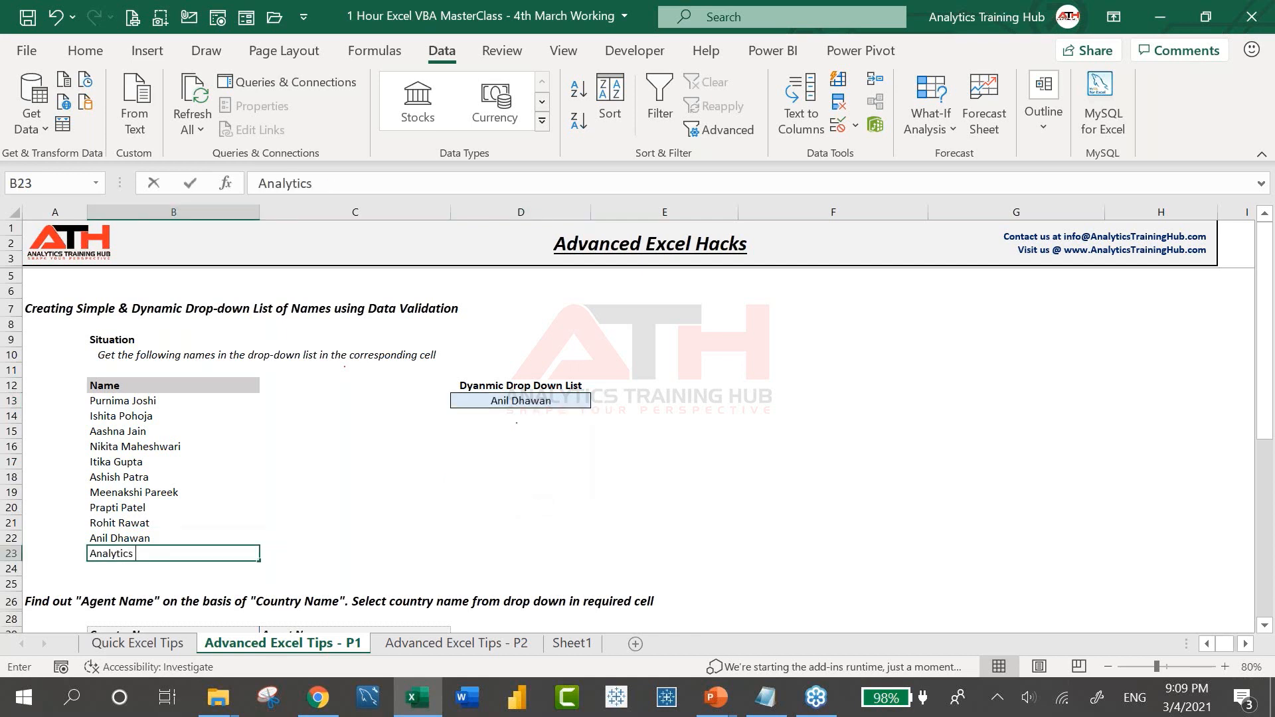
text( Training Hub)
key(Return)
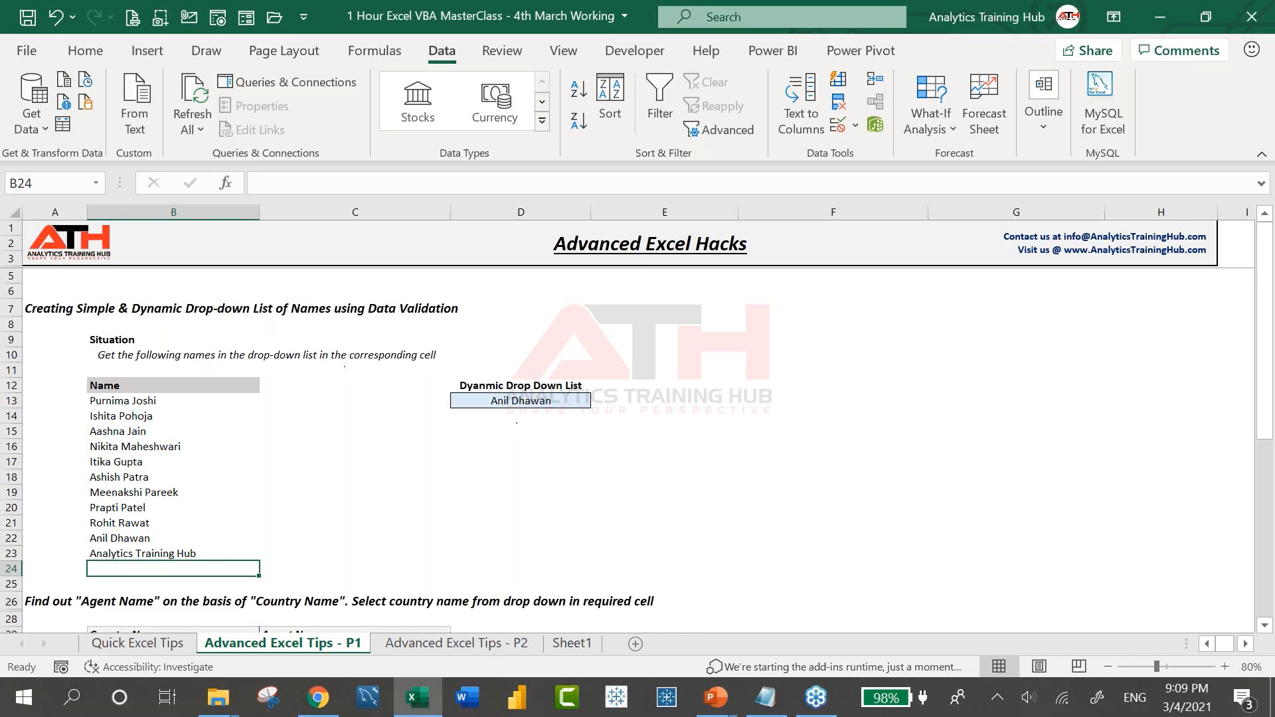
Check that D13's list lacks the new name, then undo the test entries
click(558, 398)
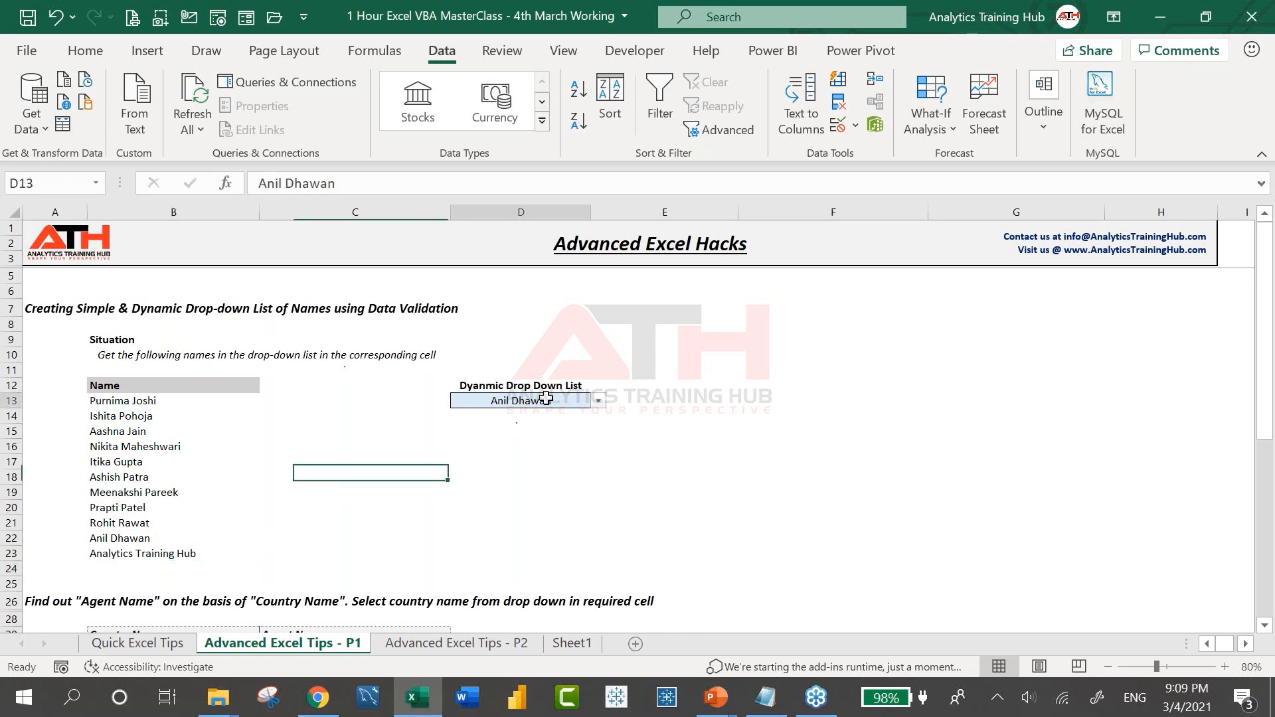
click(598, 401)
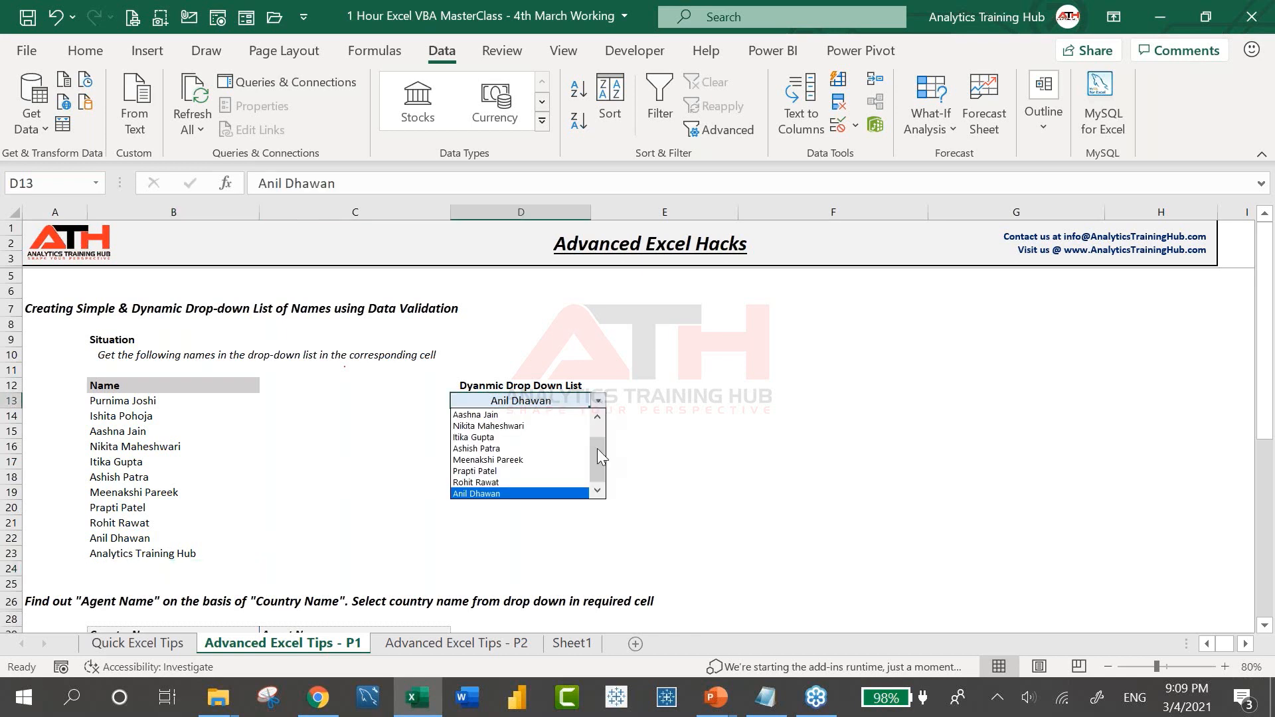
click(543, 495)
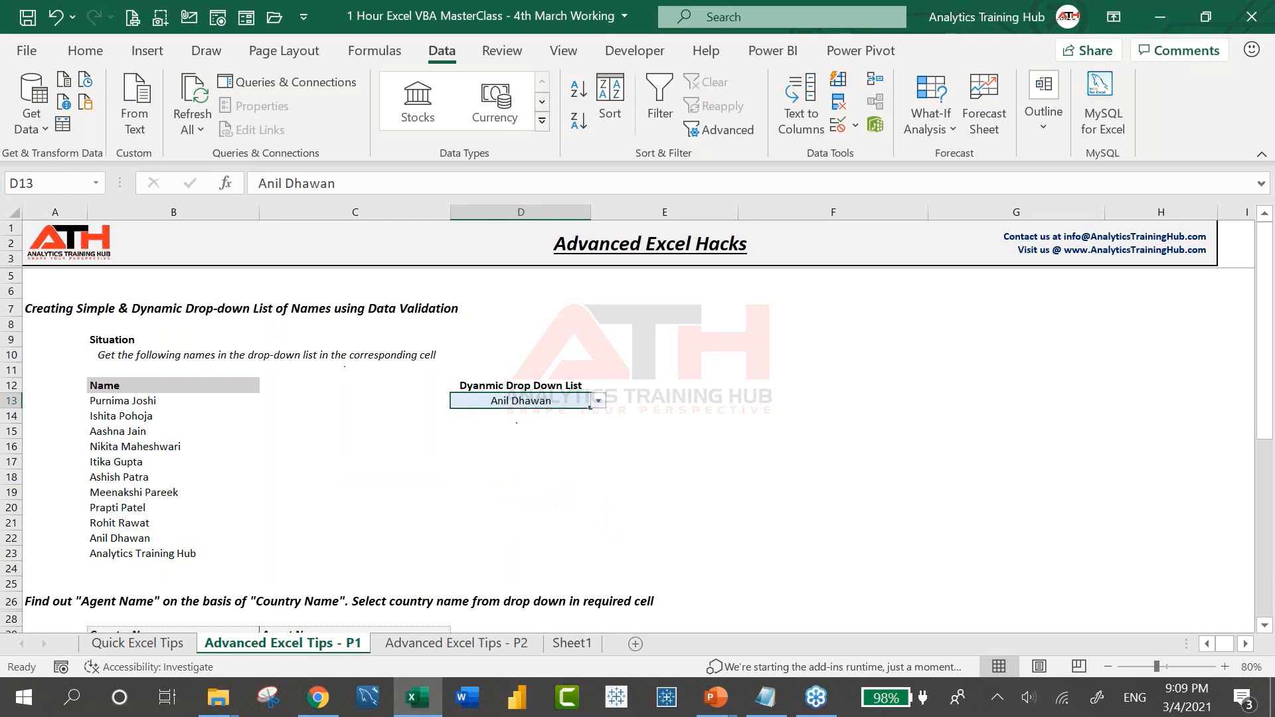
key(ctrl+z)
key(ctrl+z)
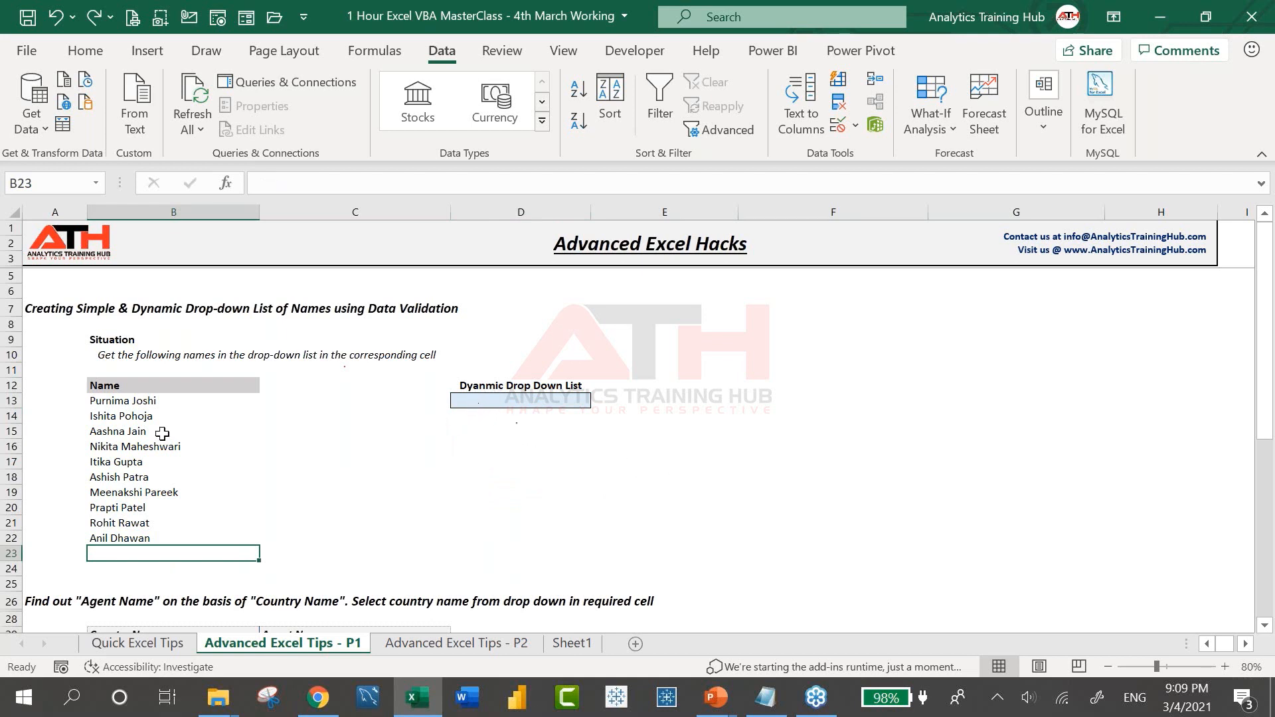
Convert B12:B22 into a table with headers using Ctrl+T
click(150, 415)
key(Down)
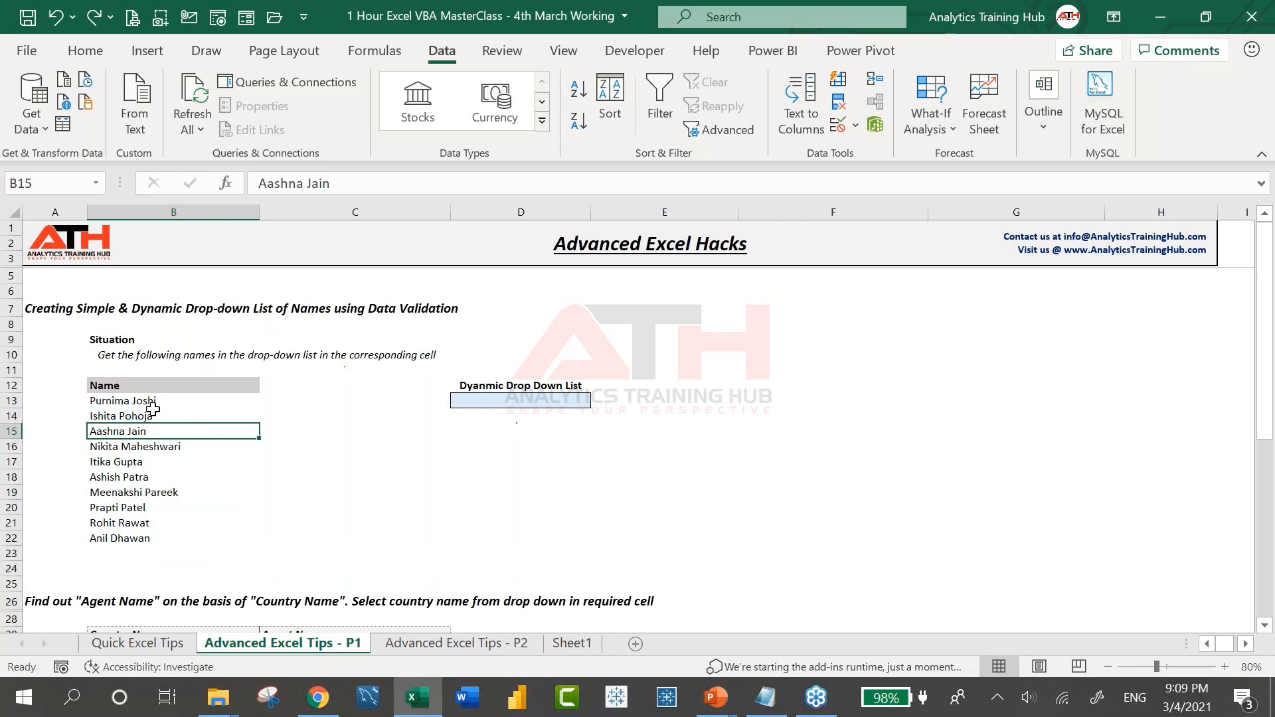
click(150, 413)
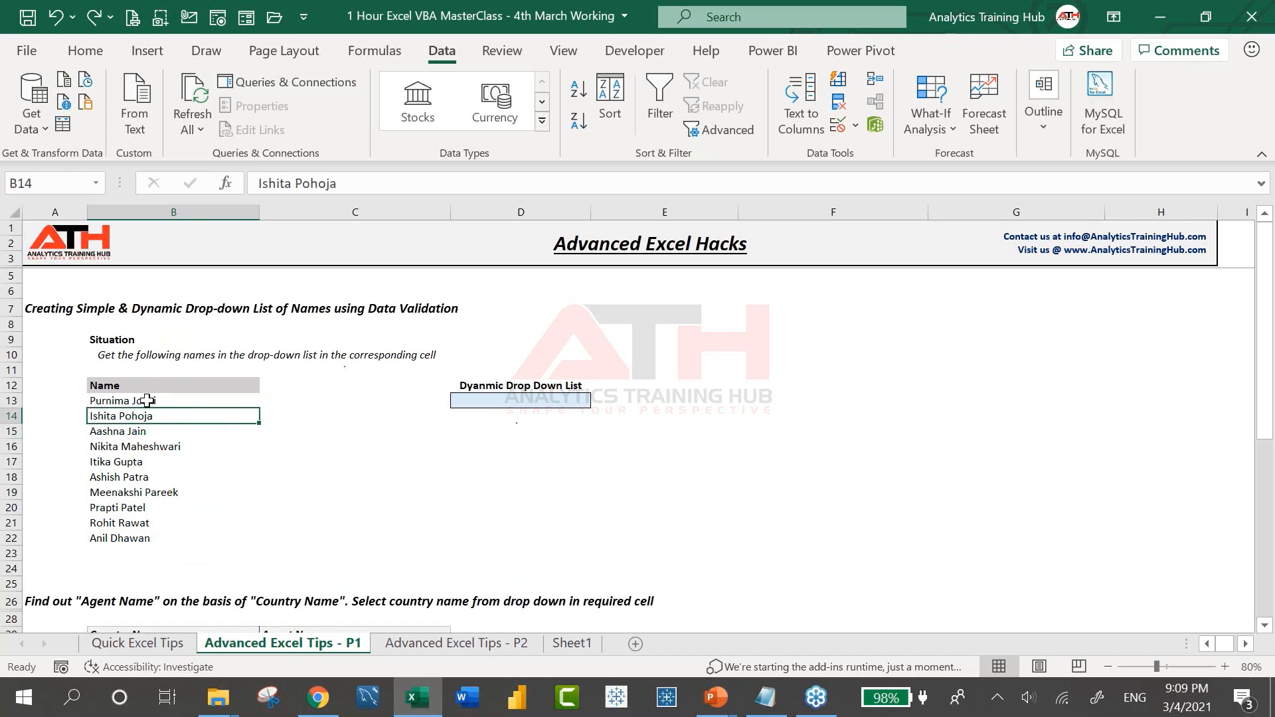
click(150, 54)
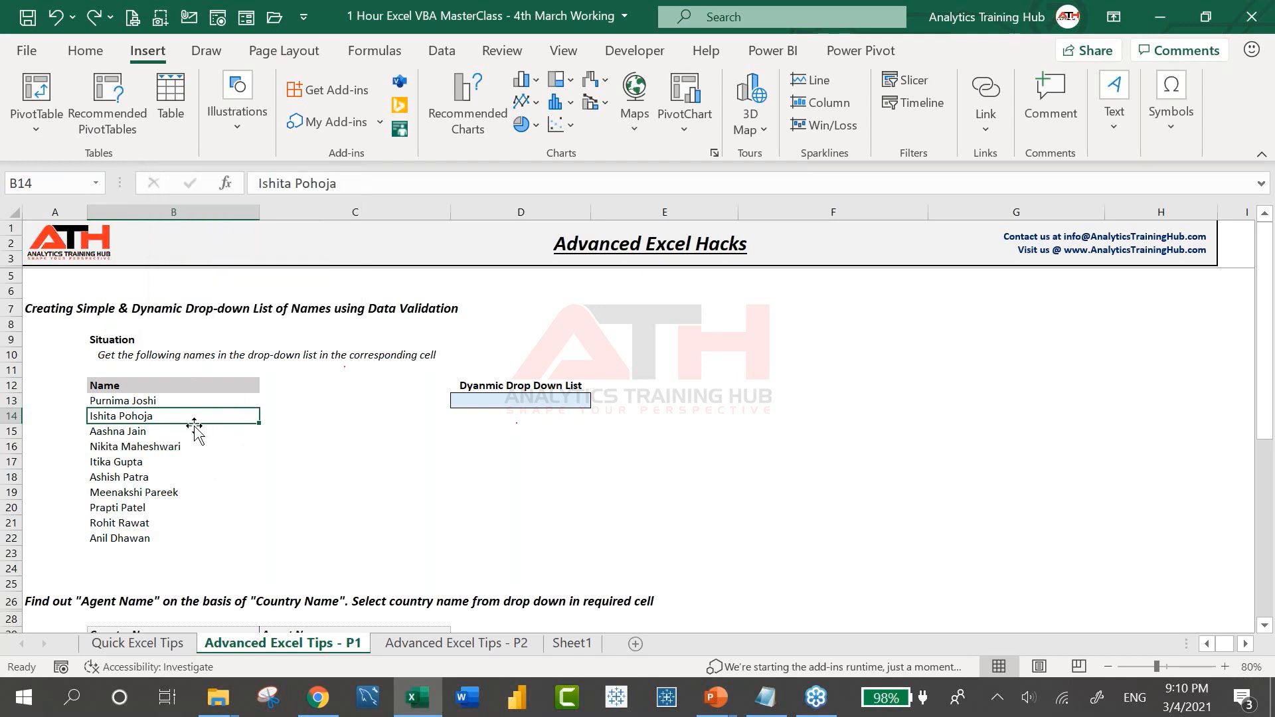
key(ctrl+t)
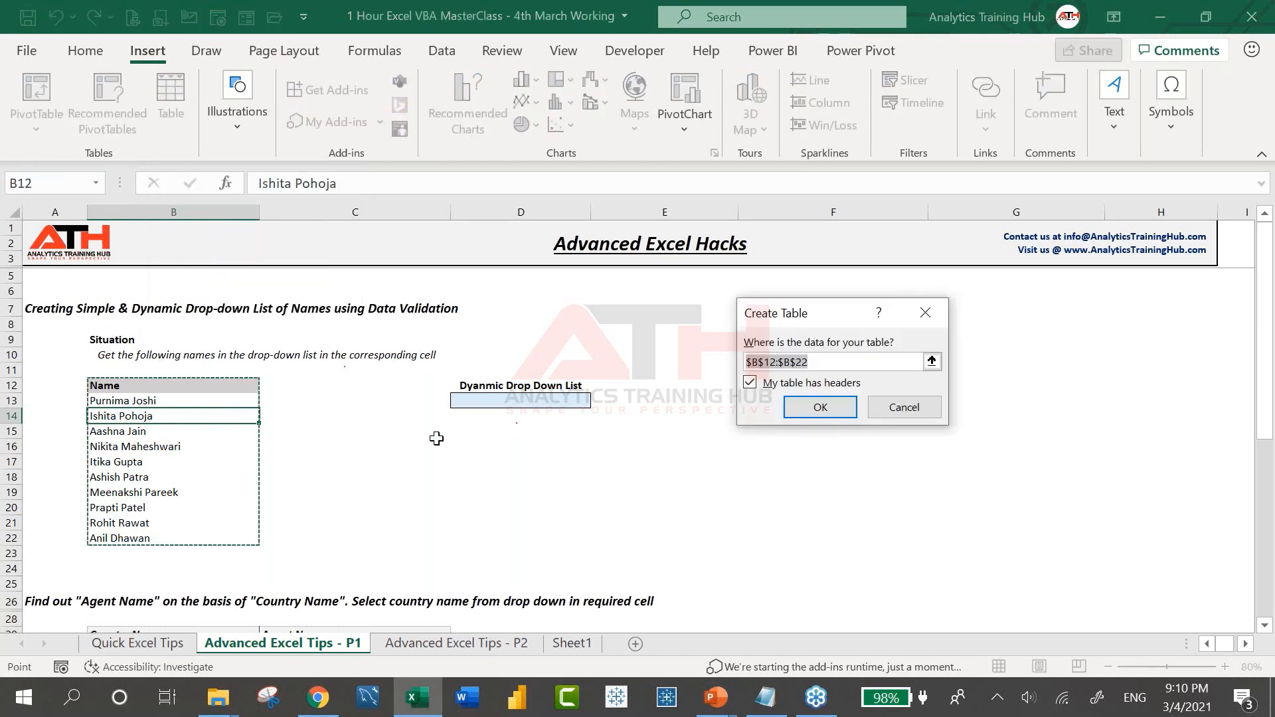
click(819, 407)
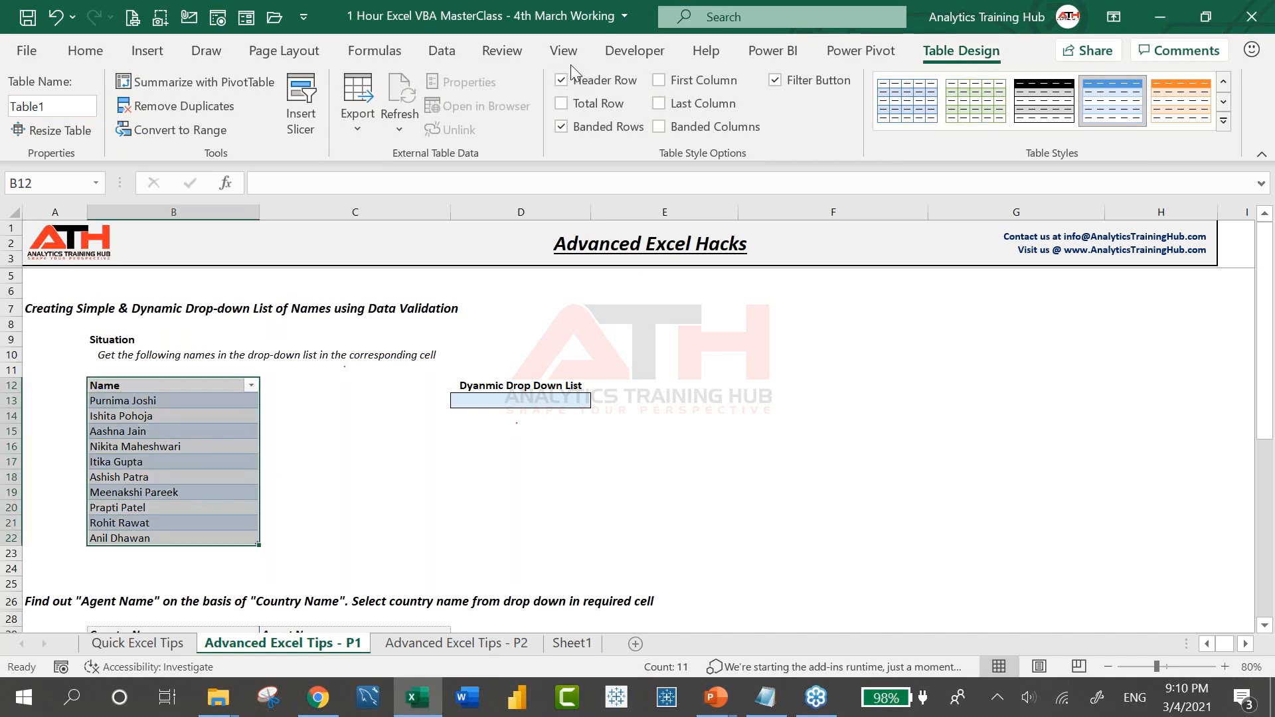
click(513, 57)
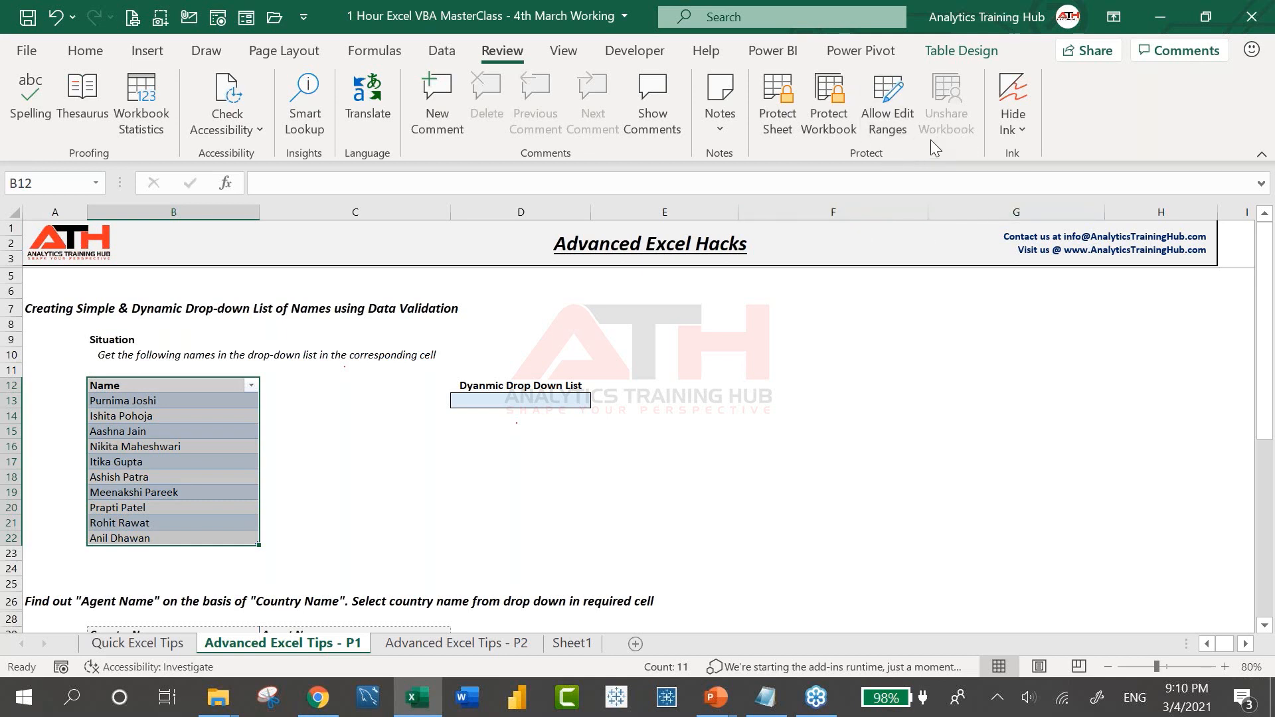
click(962, 52)
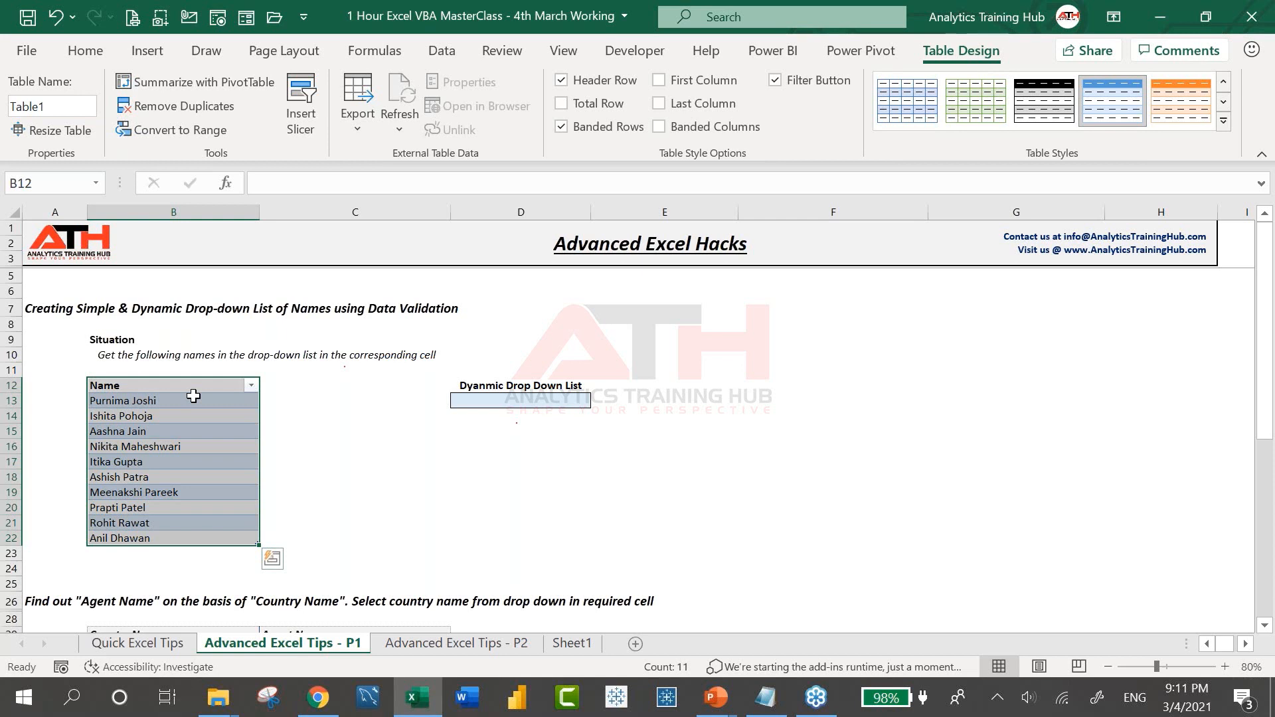
click(465, 432)
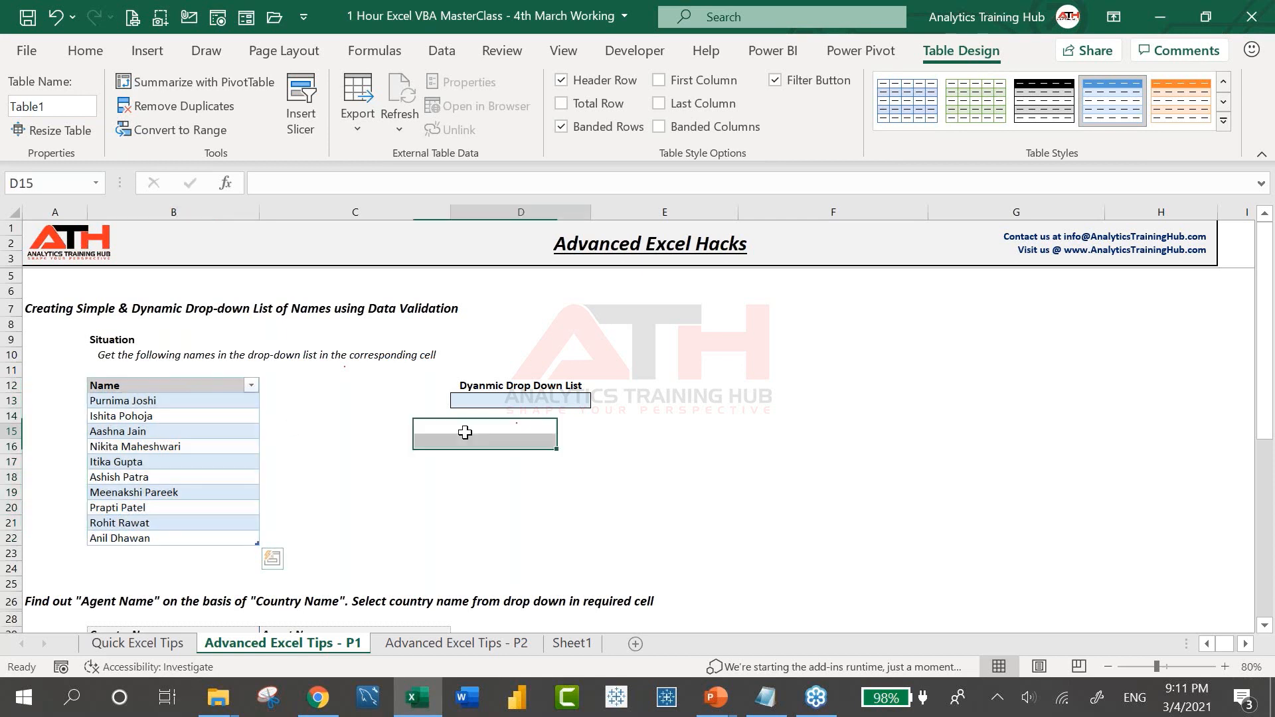
key(Up)
key(Up)
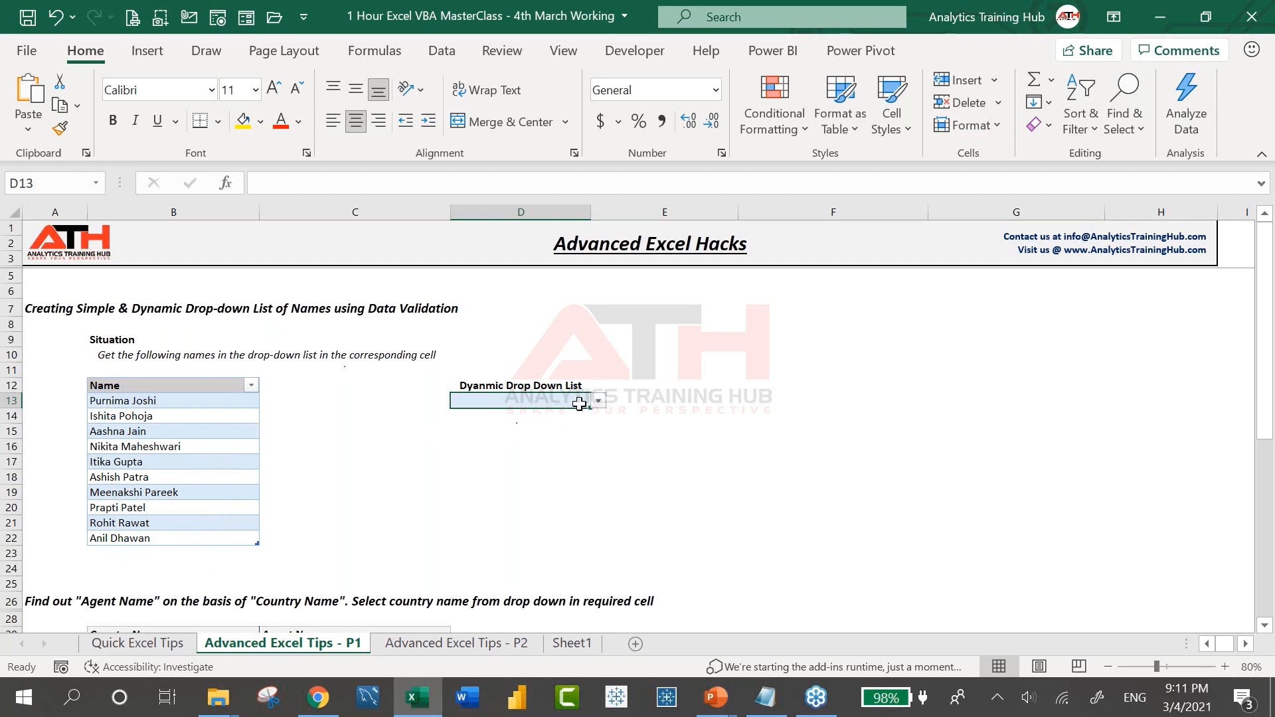
Reset D13's validation list source to B13:B22 through Data Validation (Alt+A, V)
key(alt+a)
key(v)
key(v)
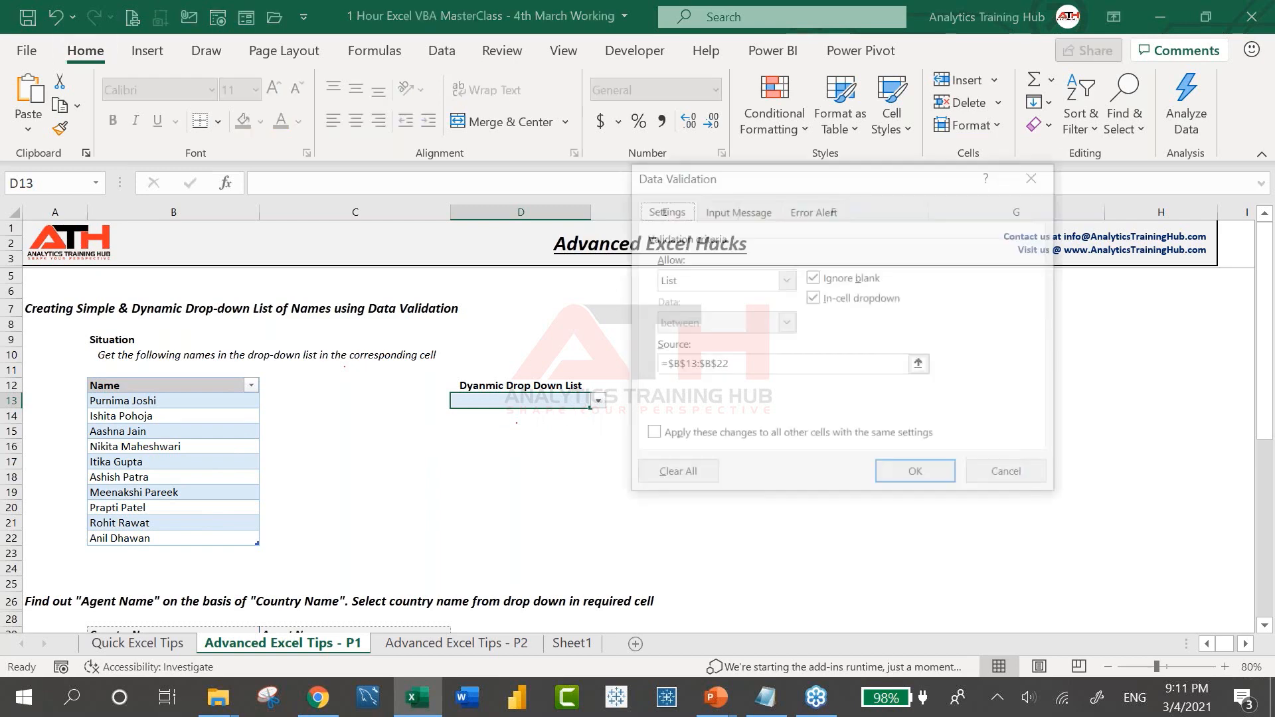
drag(141, 403, 147, 531)
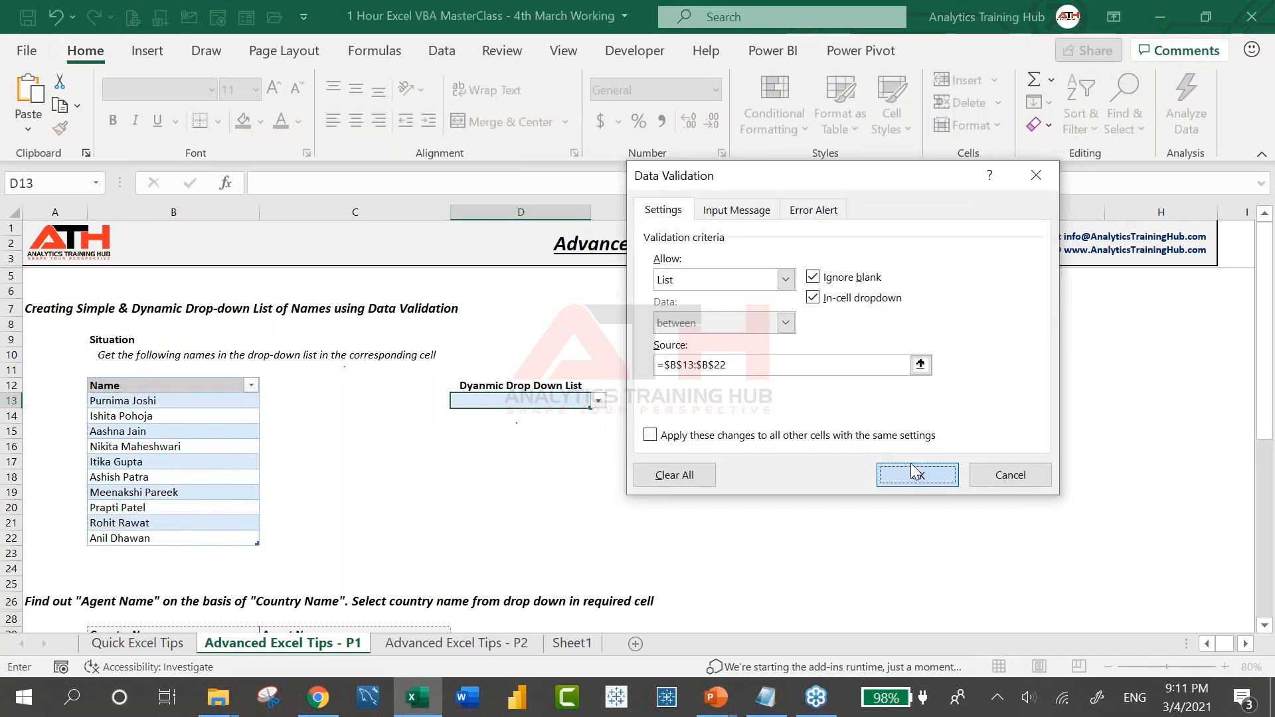
click(911, 463)
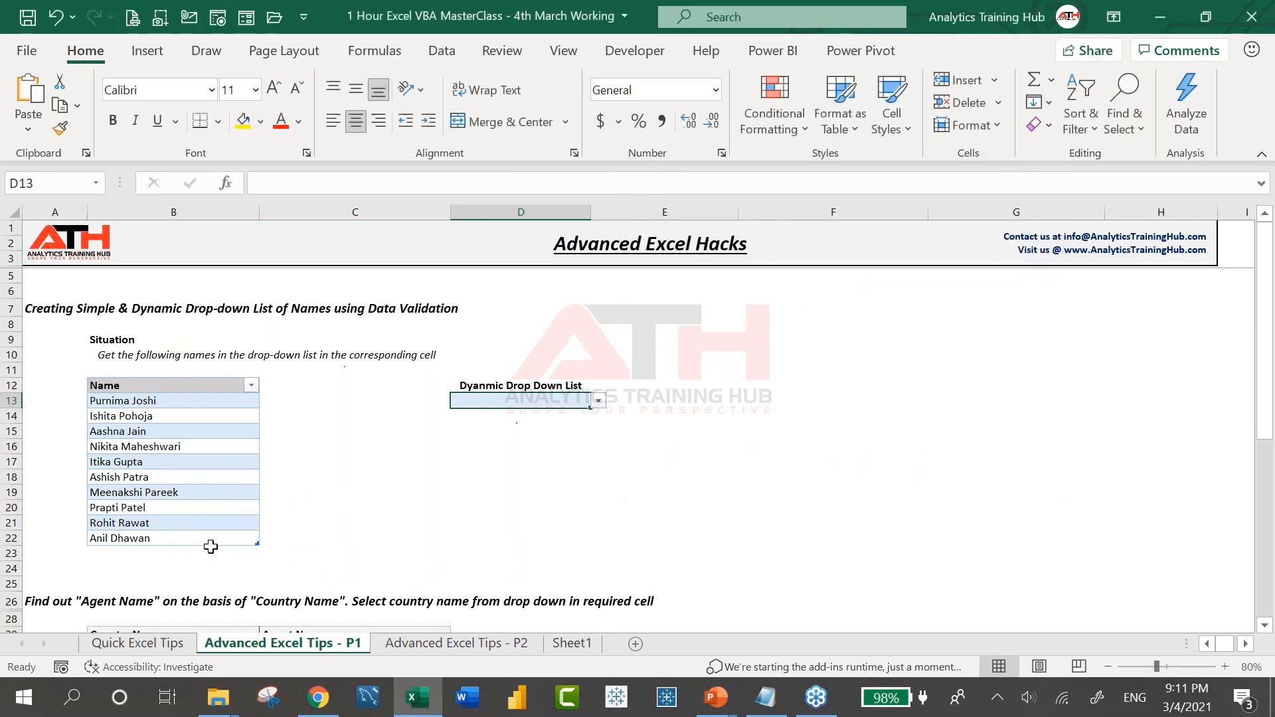
click(598, 400)
drag(599, 455, 595, 480)
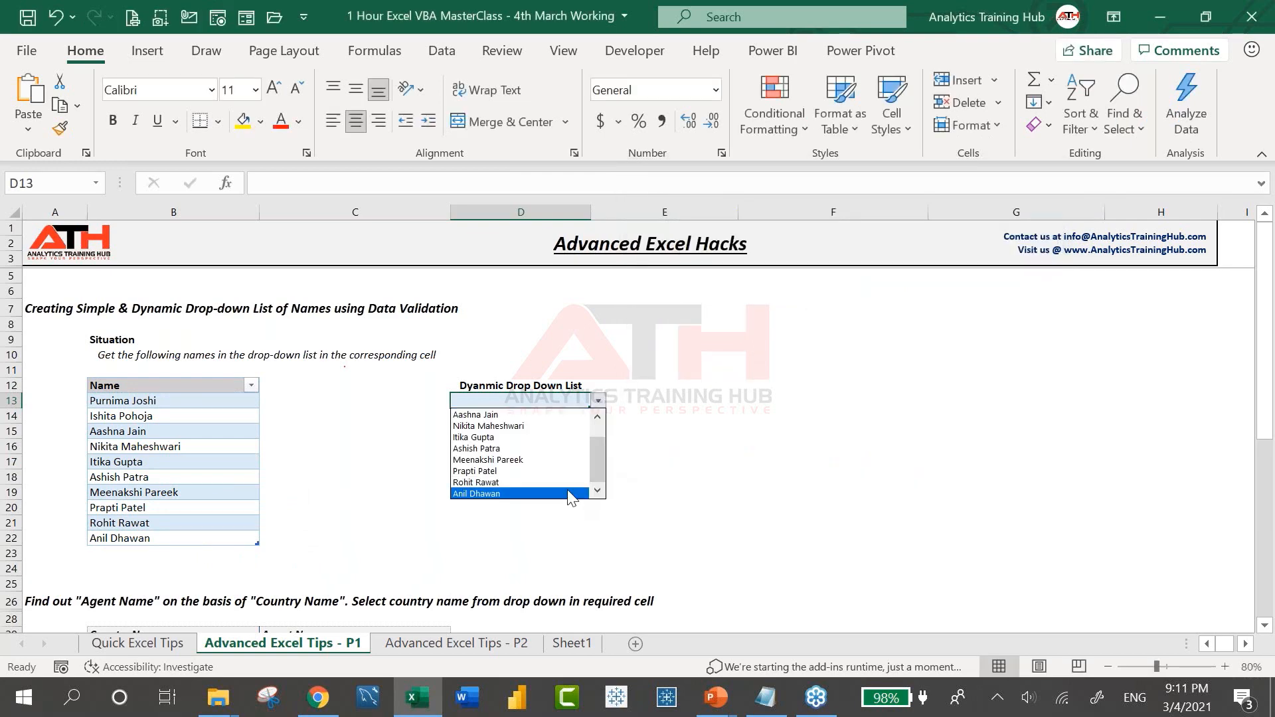
click(526, 493)
click(146, 554)
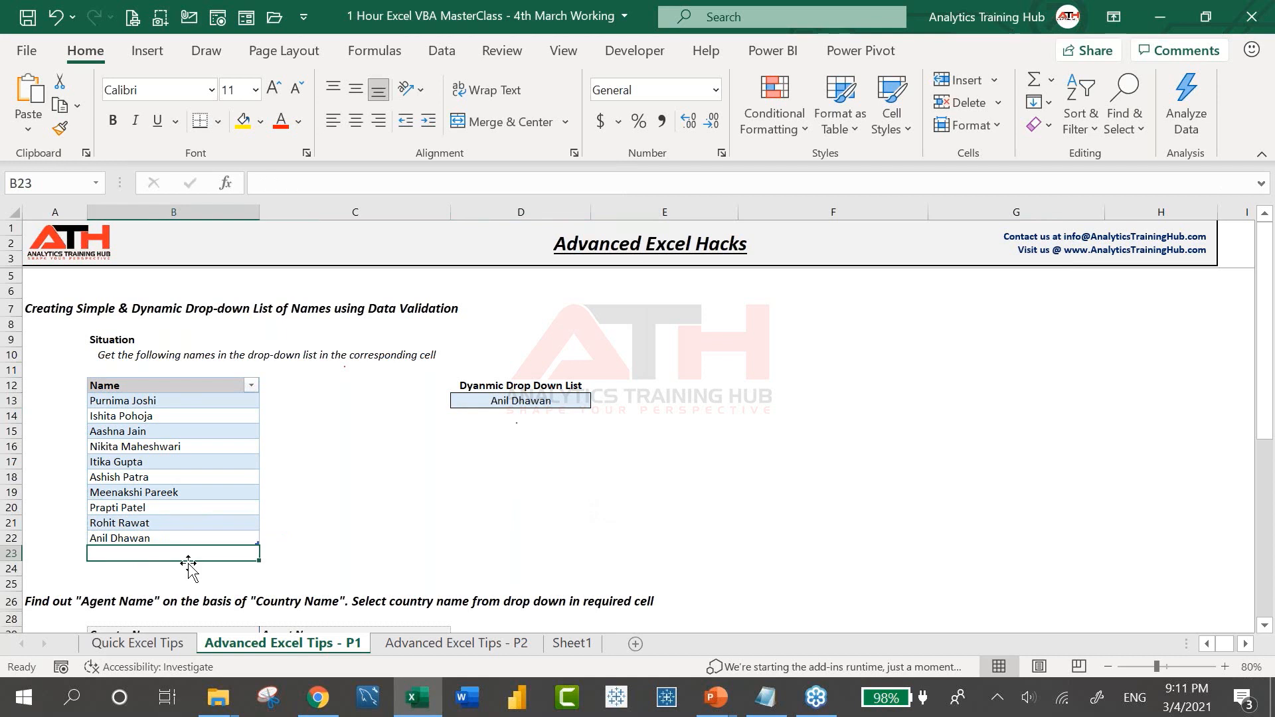
text(Analytics Training Hub)
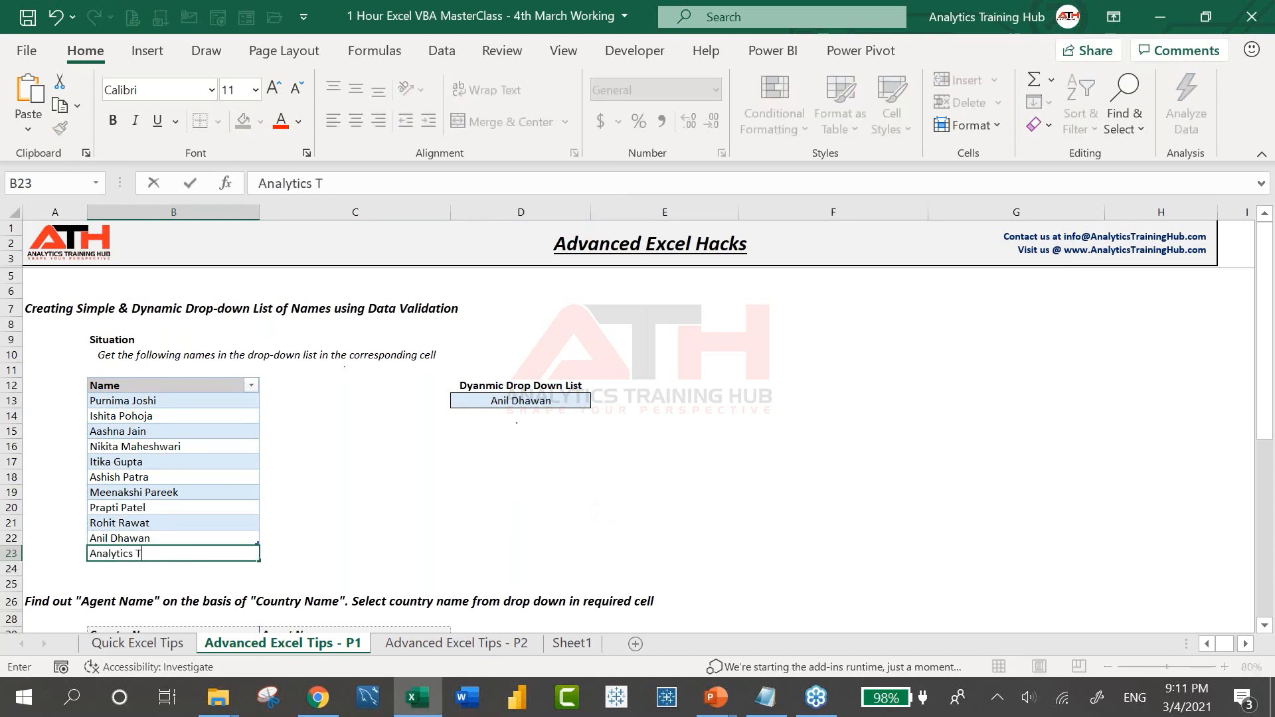
key(Return)
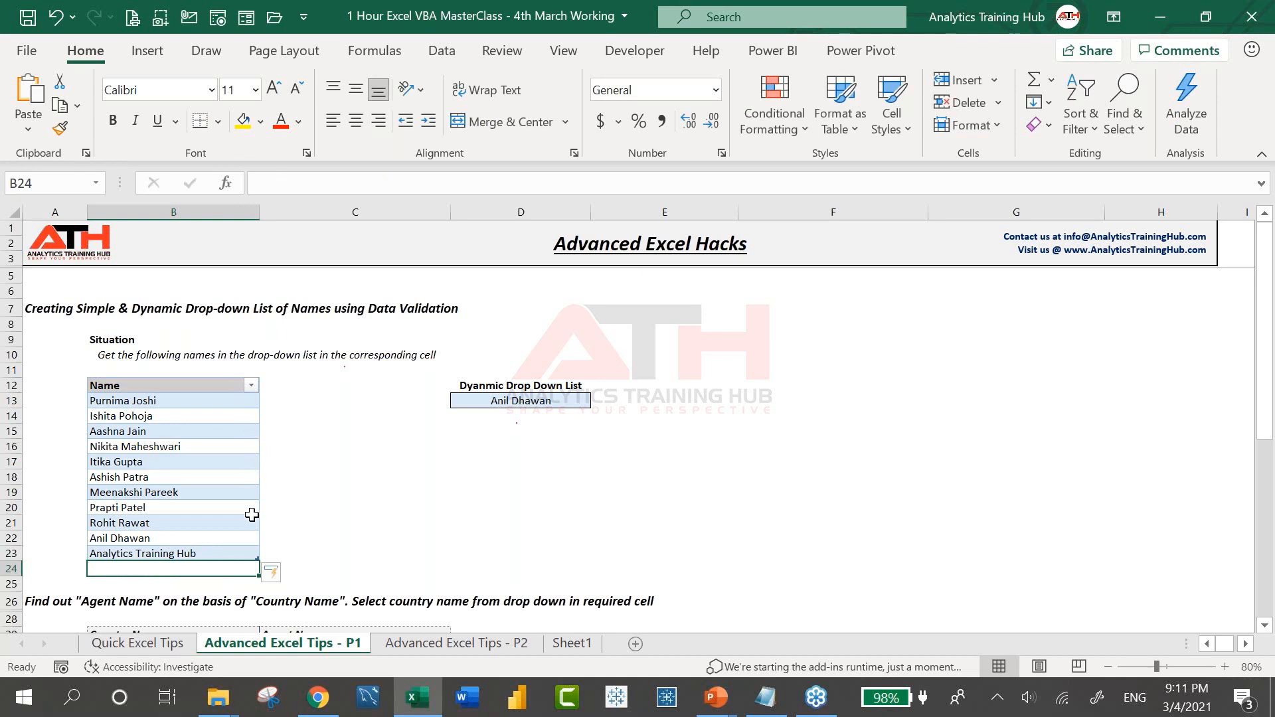
Confirm Analytics Training Hub now appears in D13's drop-down list
click(235, 551)
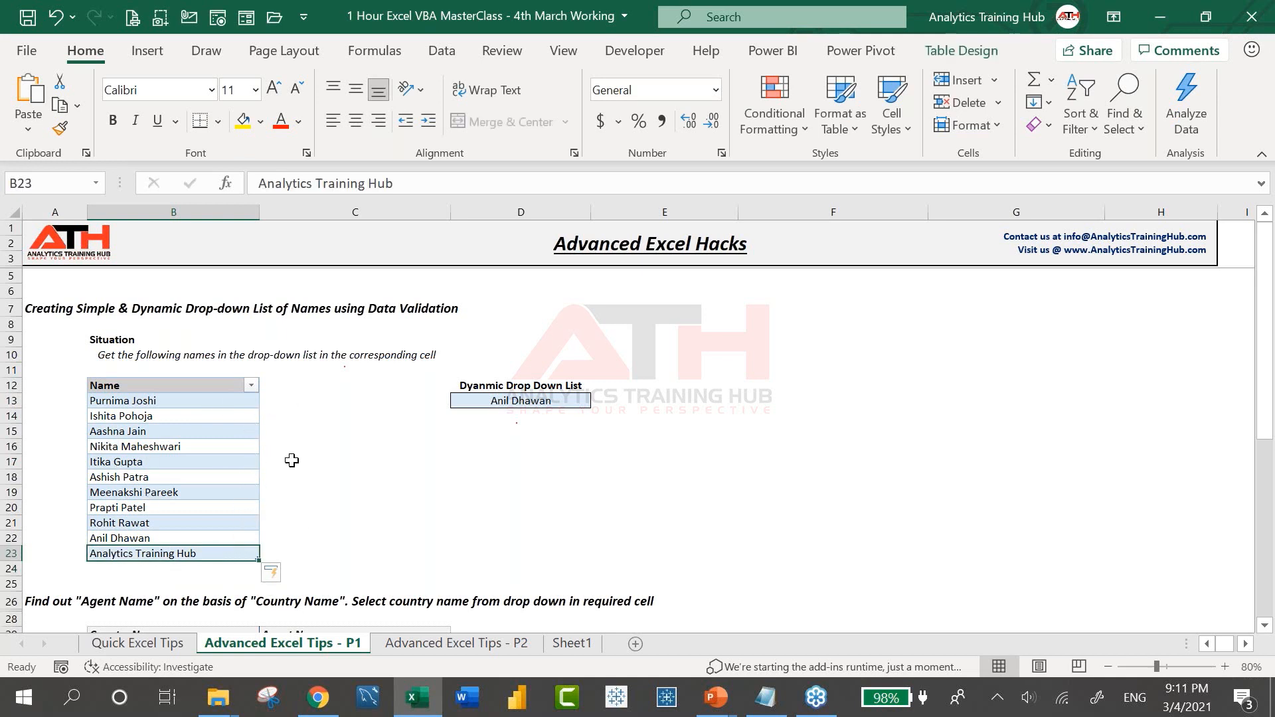
click(540, 399)
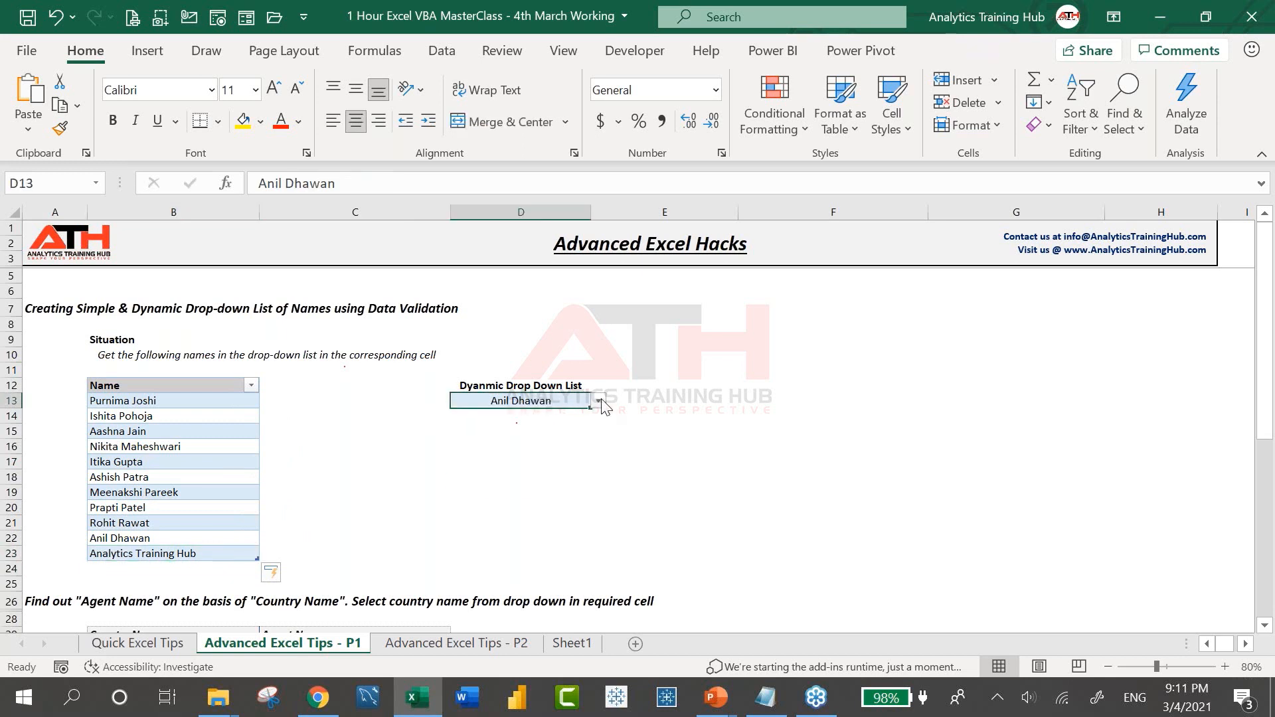
click(599, 400)
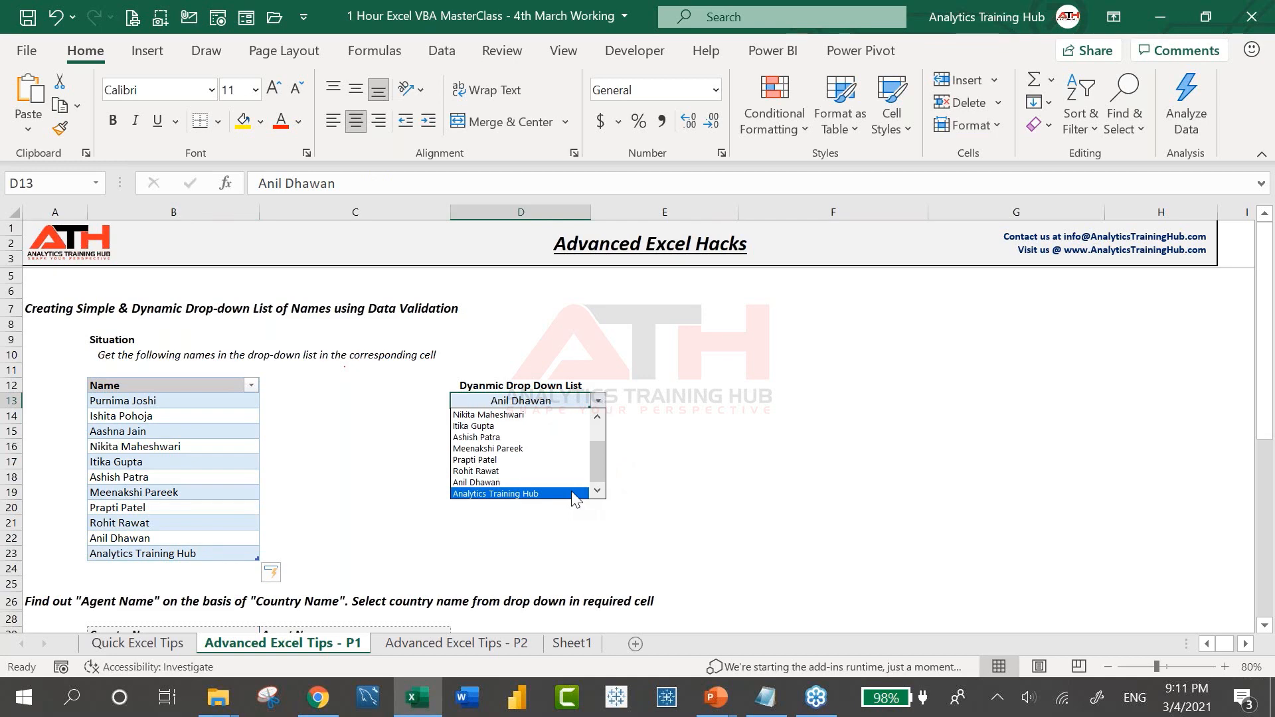
key(Escape)
Scroll down to the Agent Name lookup and select C30, then column C and row 25
scroll(353, 490, down, 6)
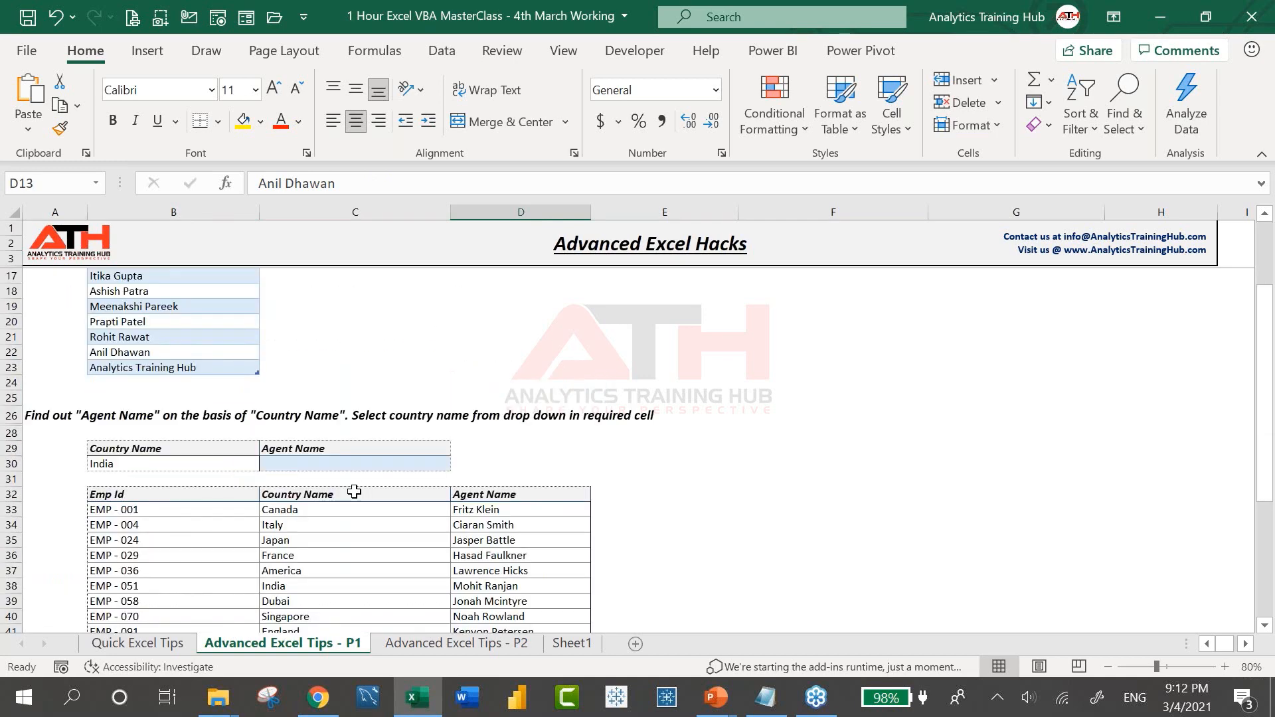
click(270, 389)
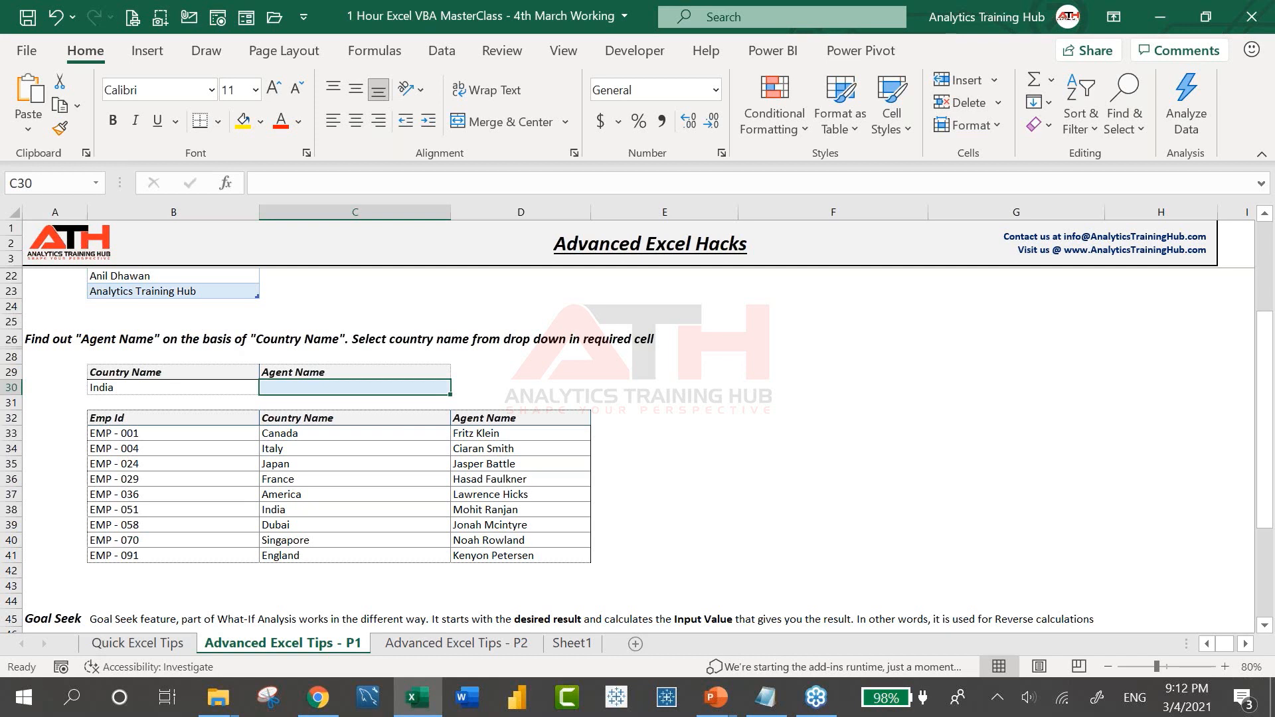
click(344, 207)
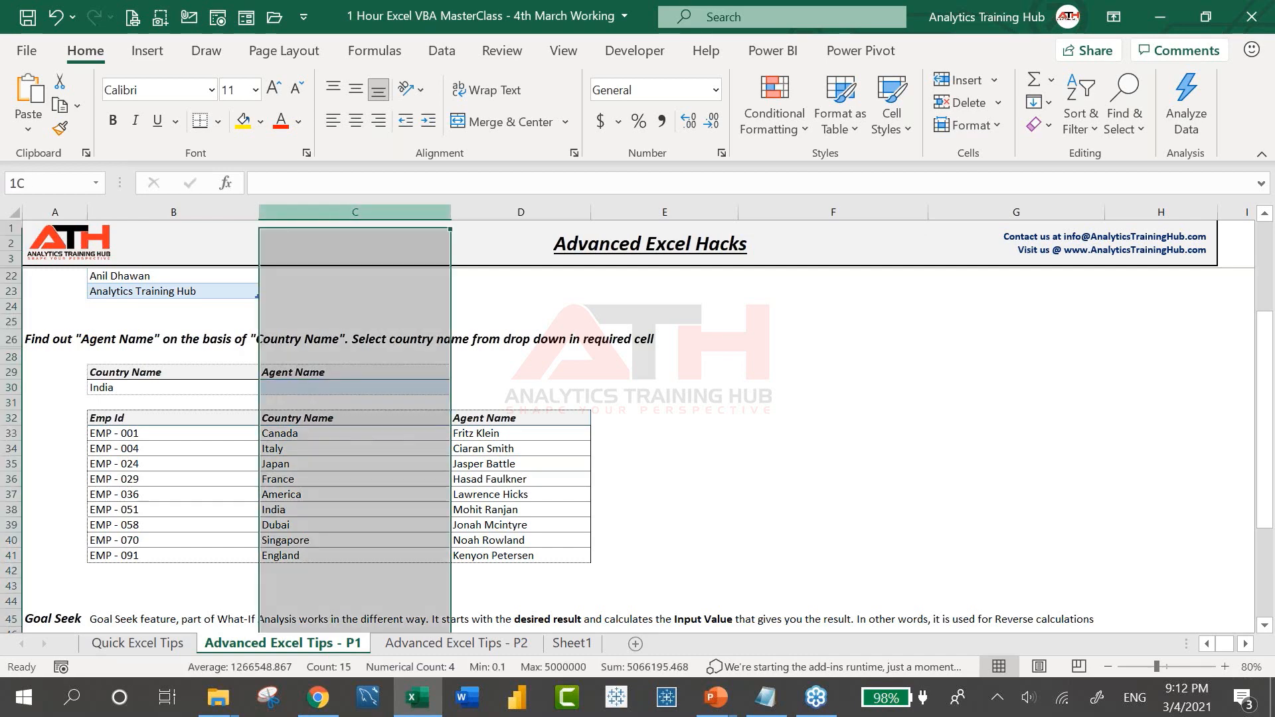
click(12, 319)
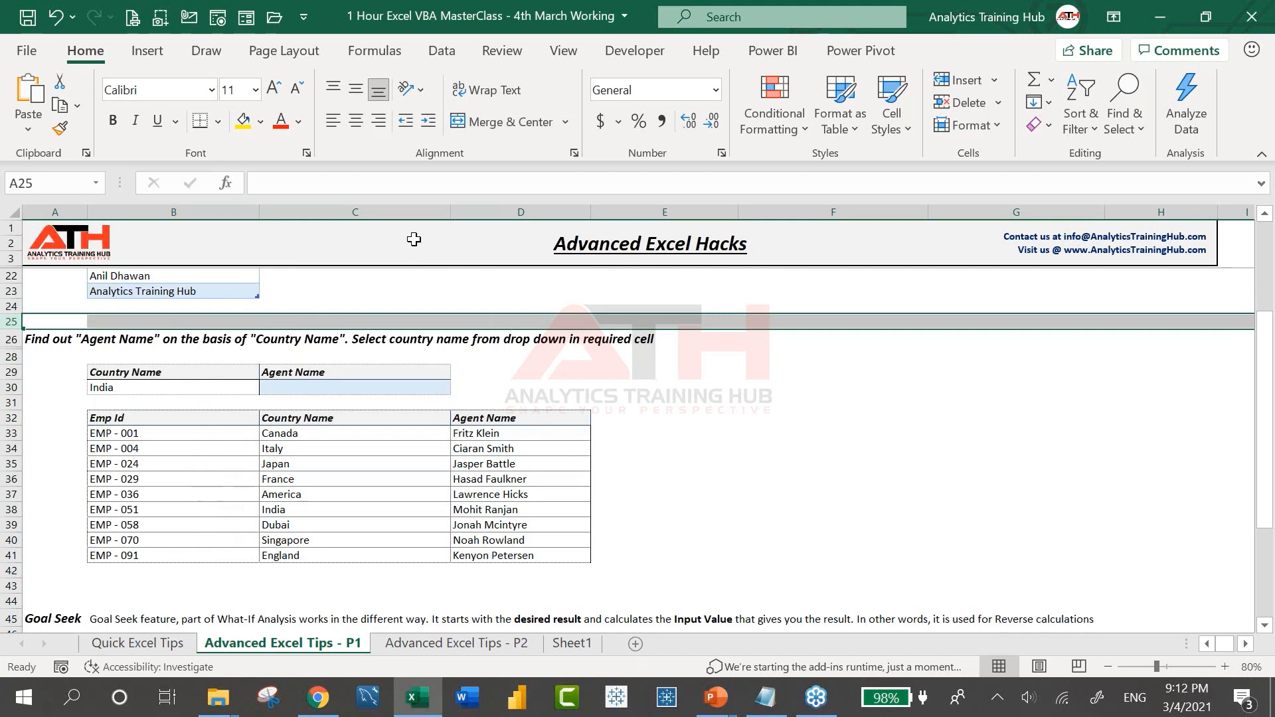
From column H, jump to the last row and last column, then Ctrl+Home back to the top
click(377, 212)
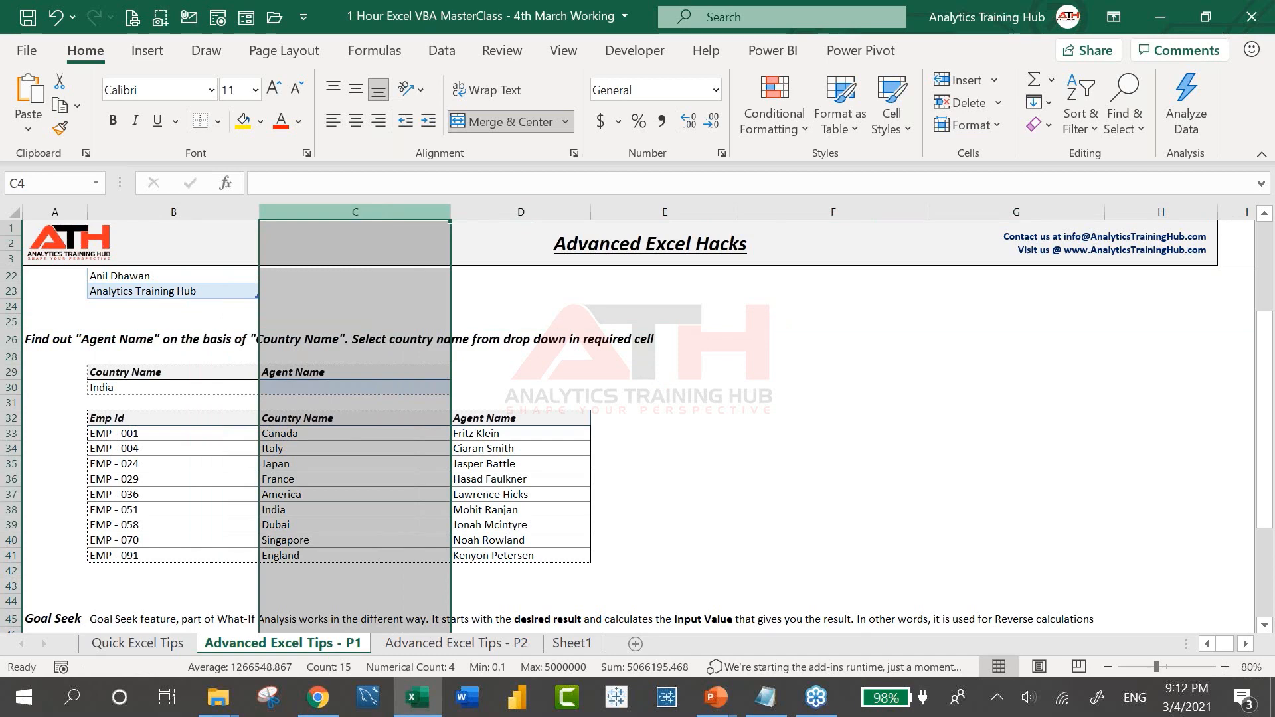
click(1126, 436)
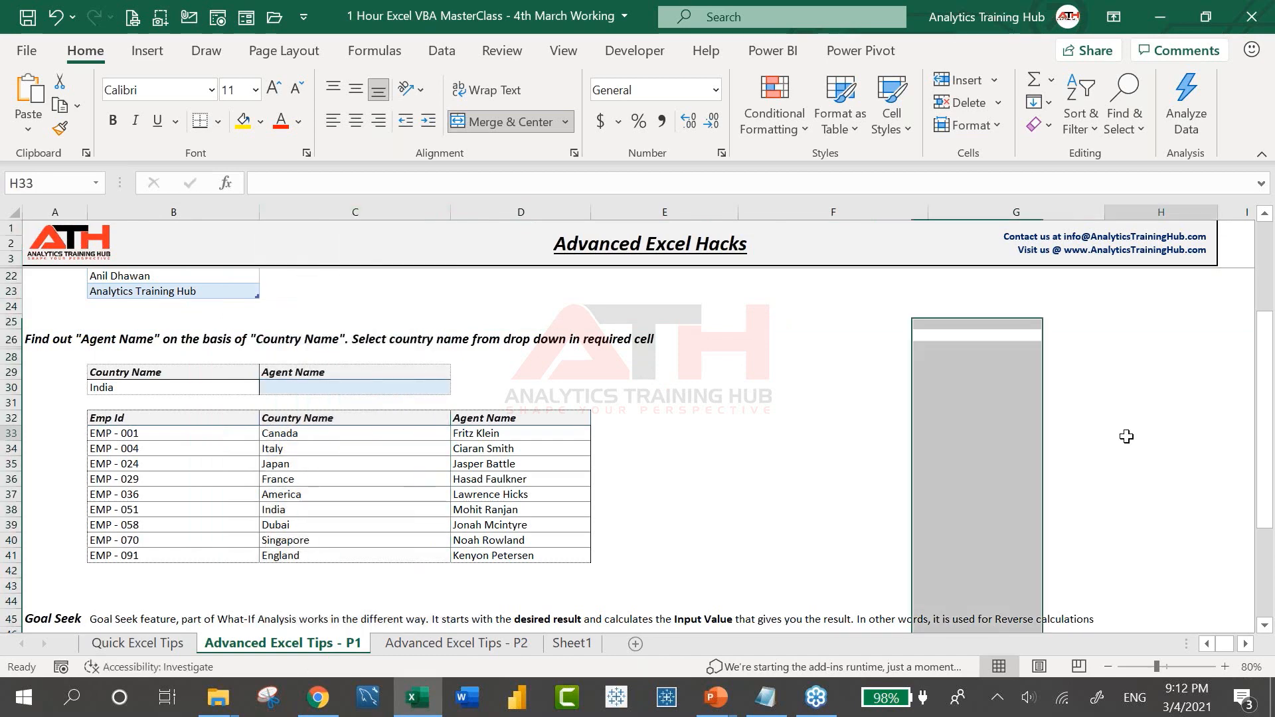
key(ctrl+Down)
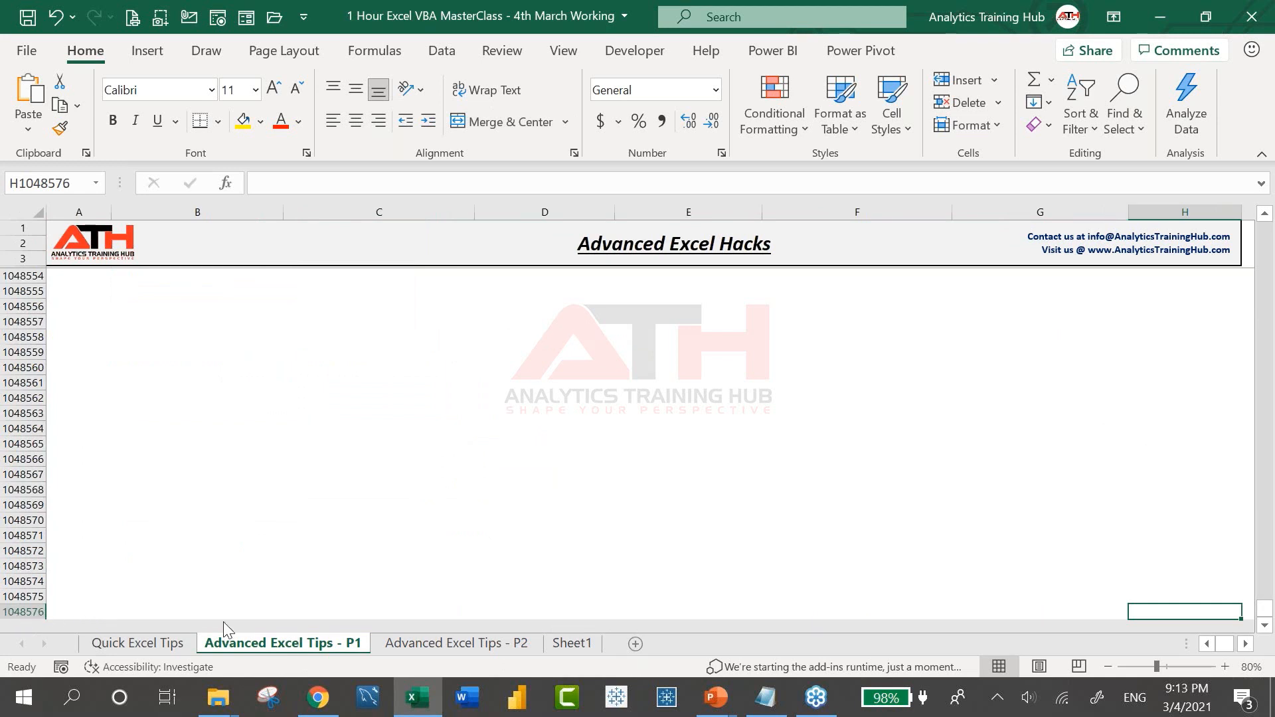
key(ctrl+Right)
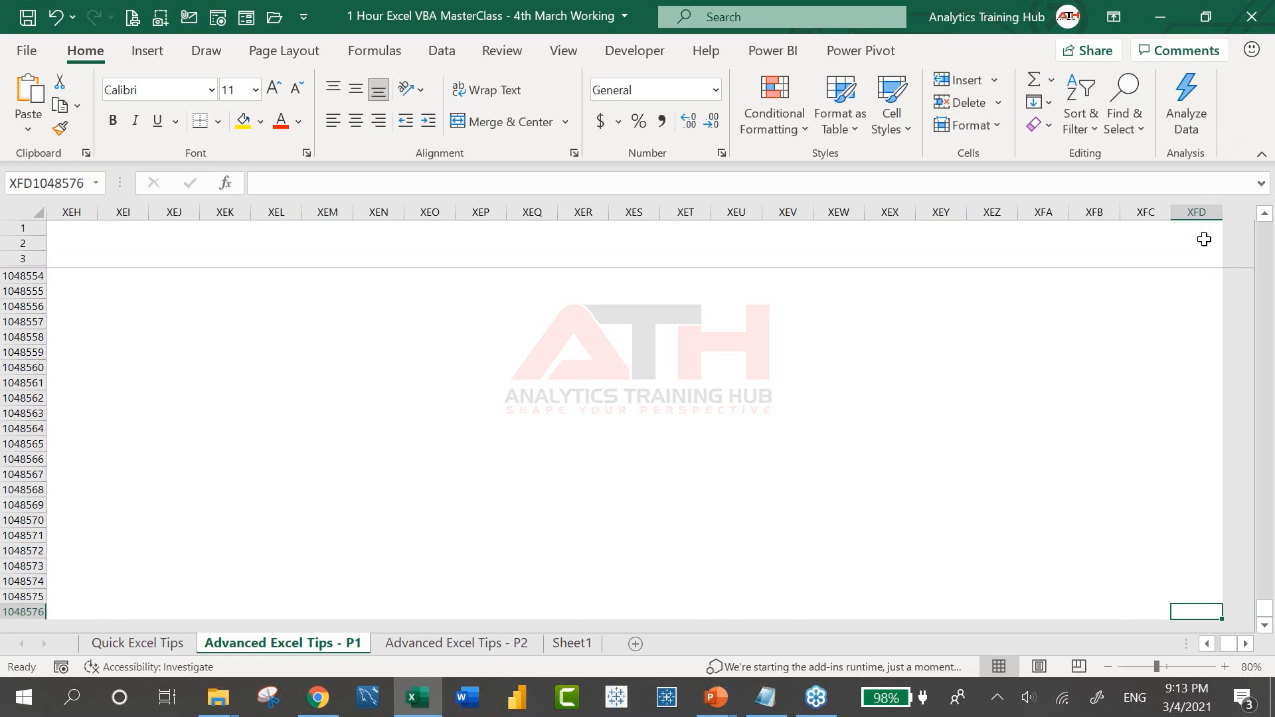
key(ctrl+Home)
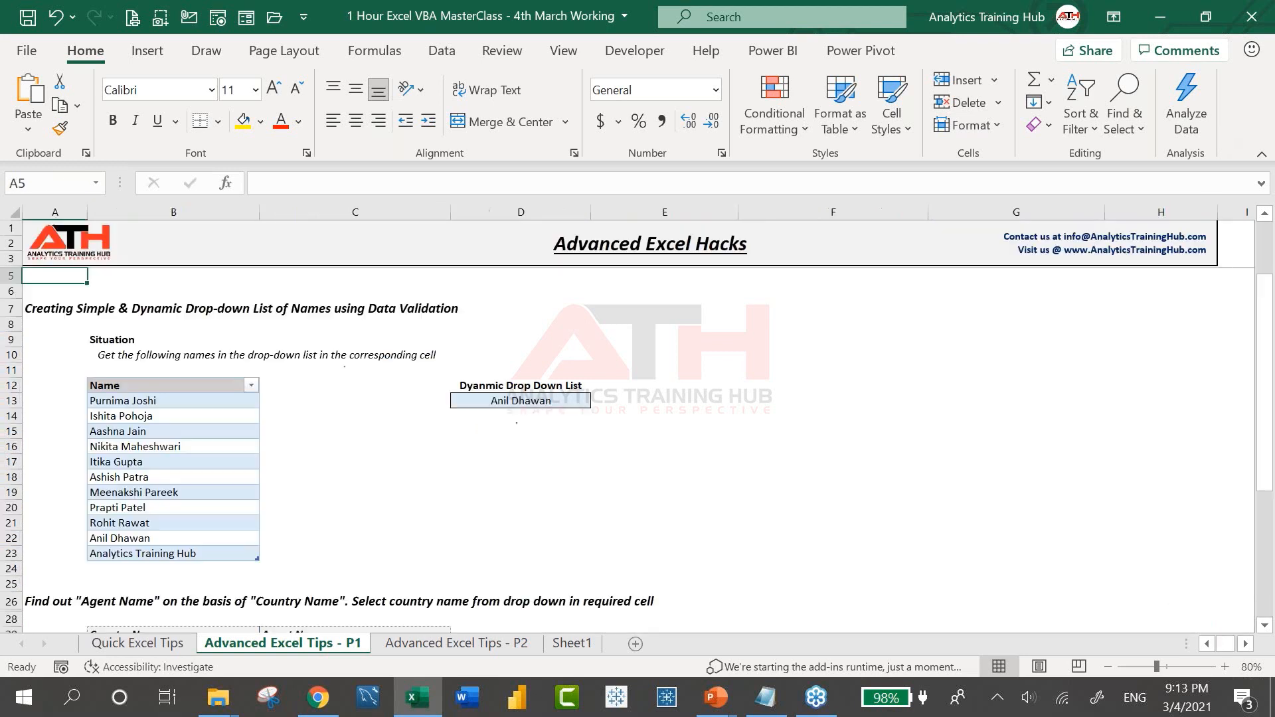
Move to B8, select column D, D10 and D16, then scroll down to select B31
key(Down)
key(Down)
key(Down)
key(Right)
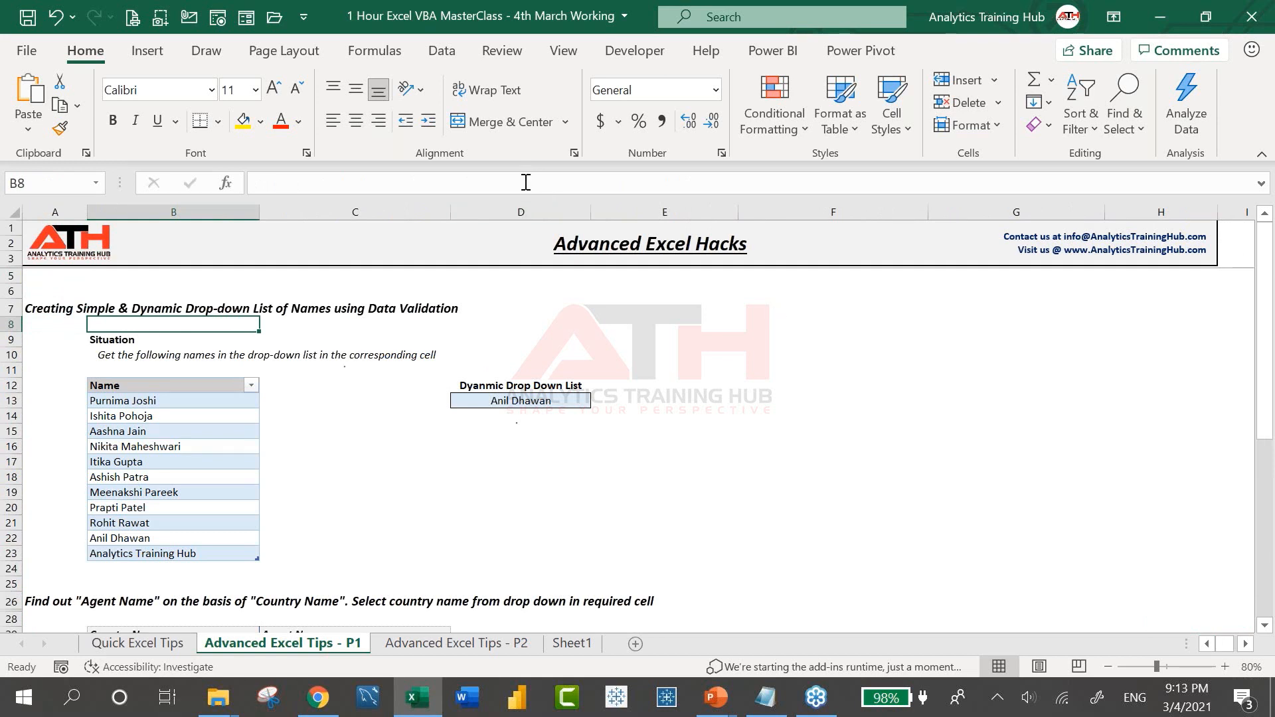
click(520, 211)
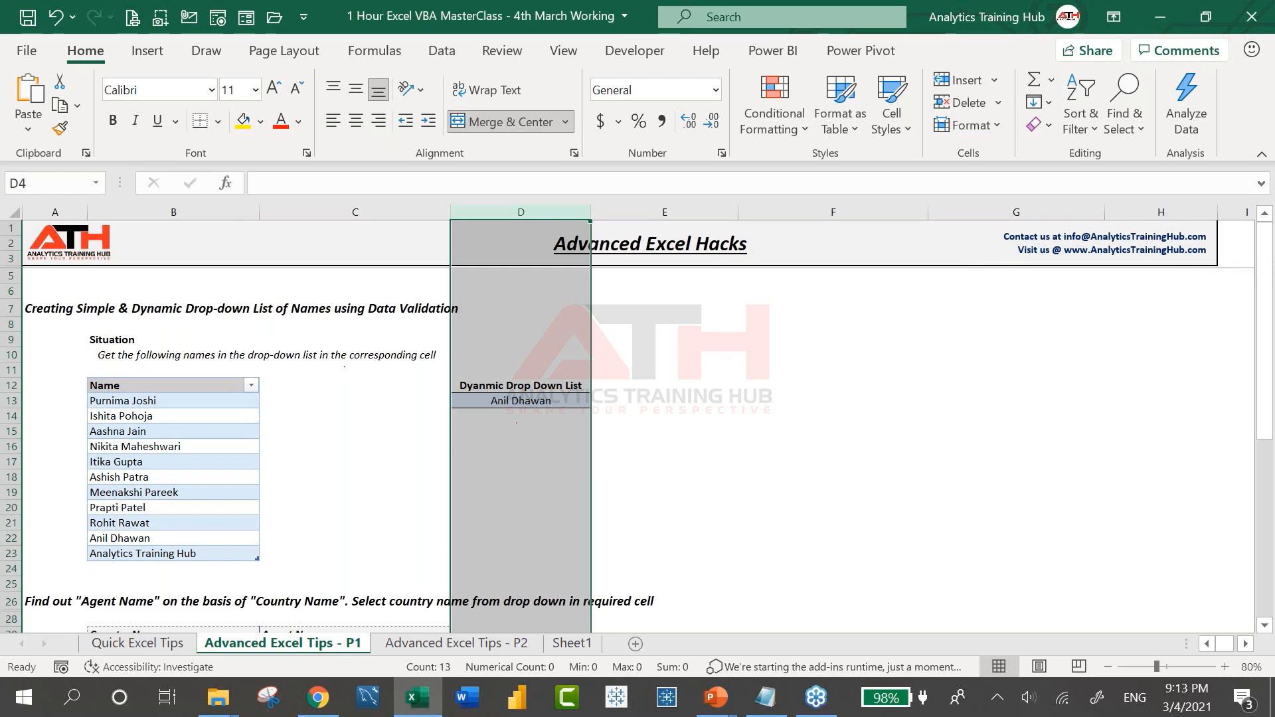
click(488, 355)
click(477, 452)
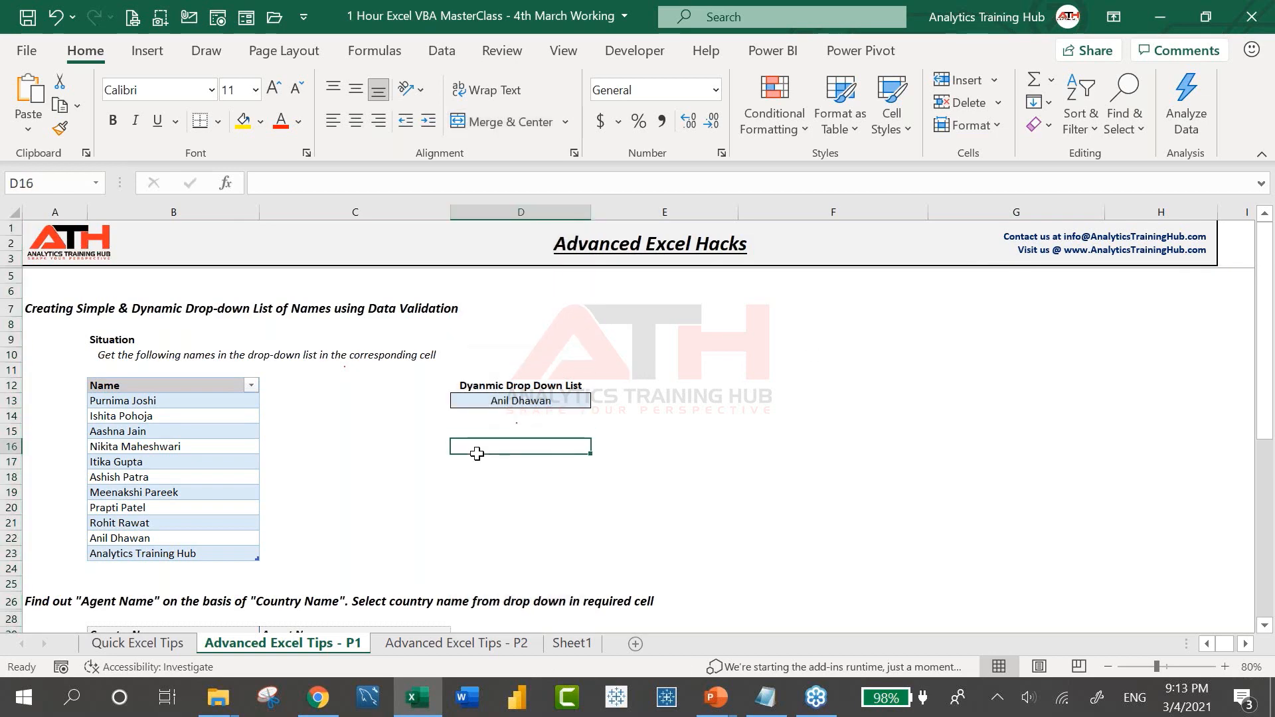
scroll(477, 453, down, 5)
click(252, 430)
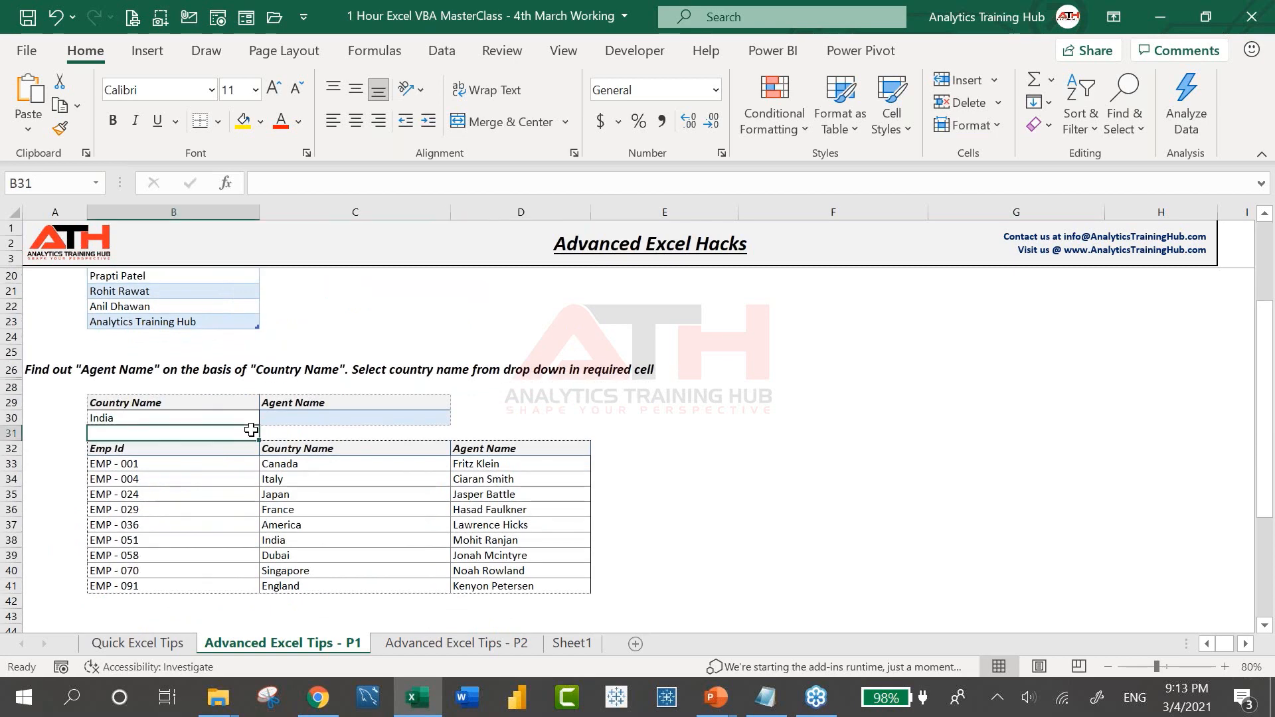
click(323, 412)
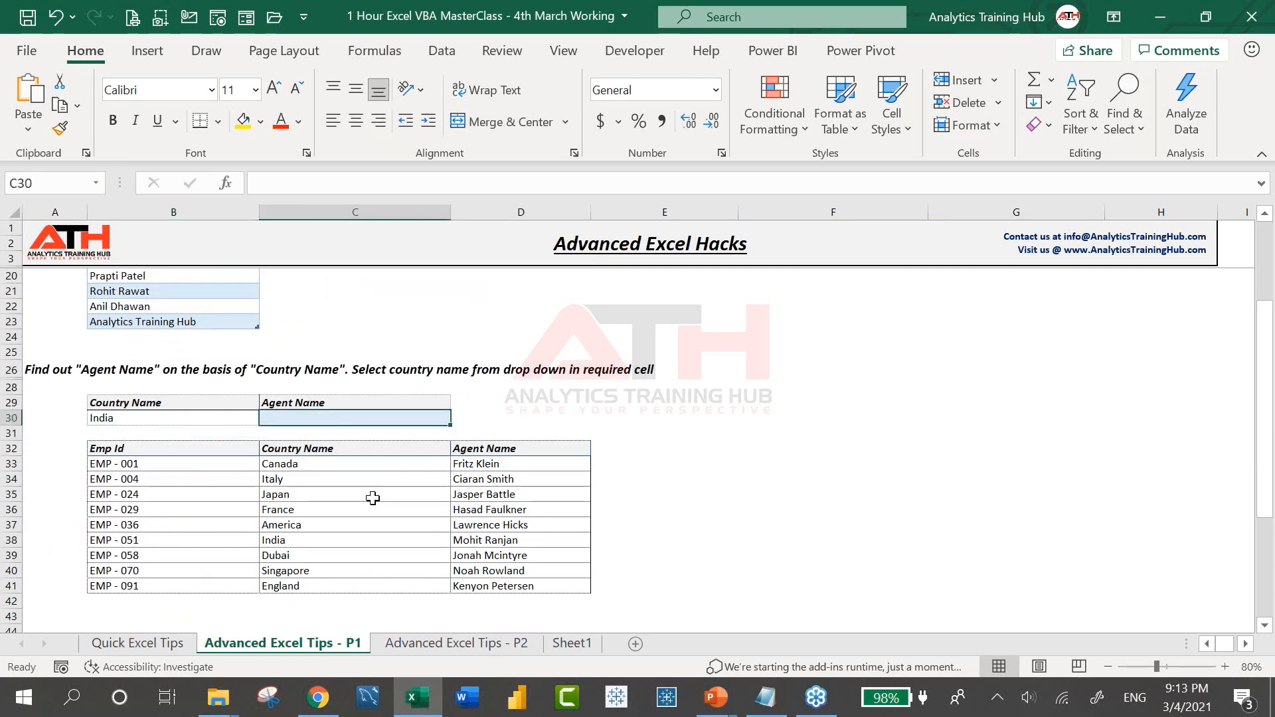
click(206, 416)
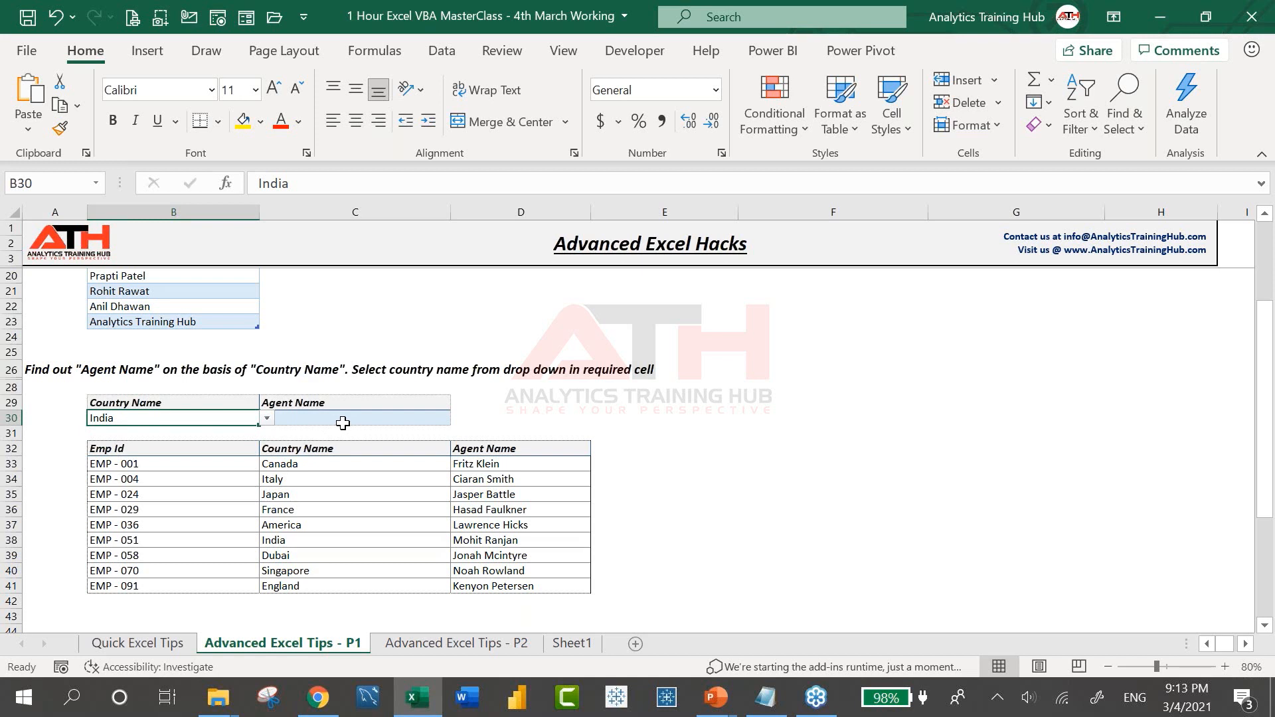
click(330, 407)
click(330, 420)
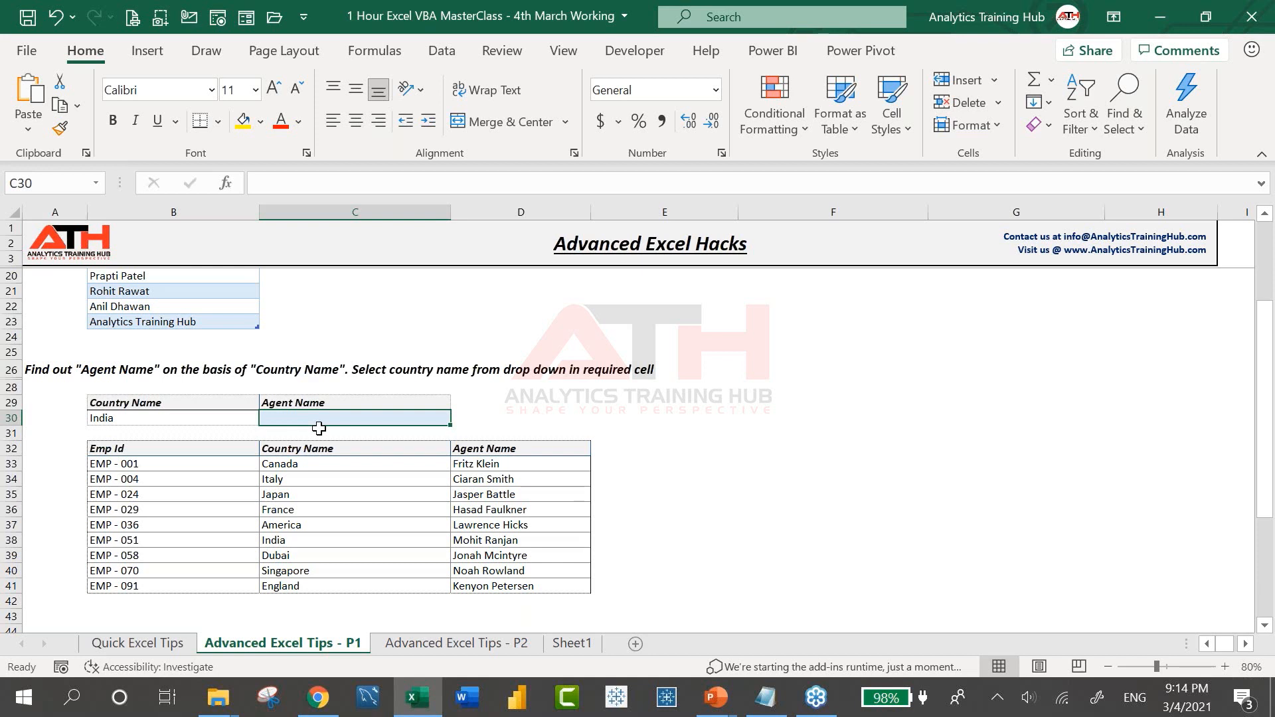
Begin =VLOOKUP( in C30 with B30 as the lookup value, followed by a comma
text(=vlo)
key(Right)
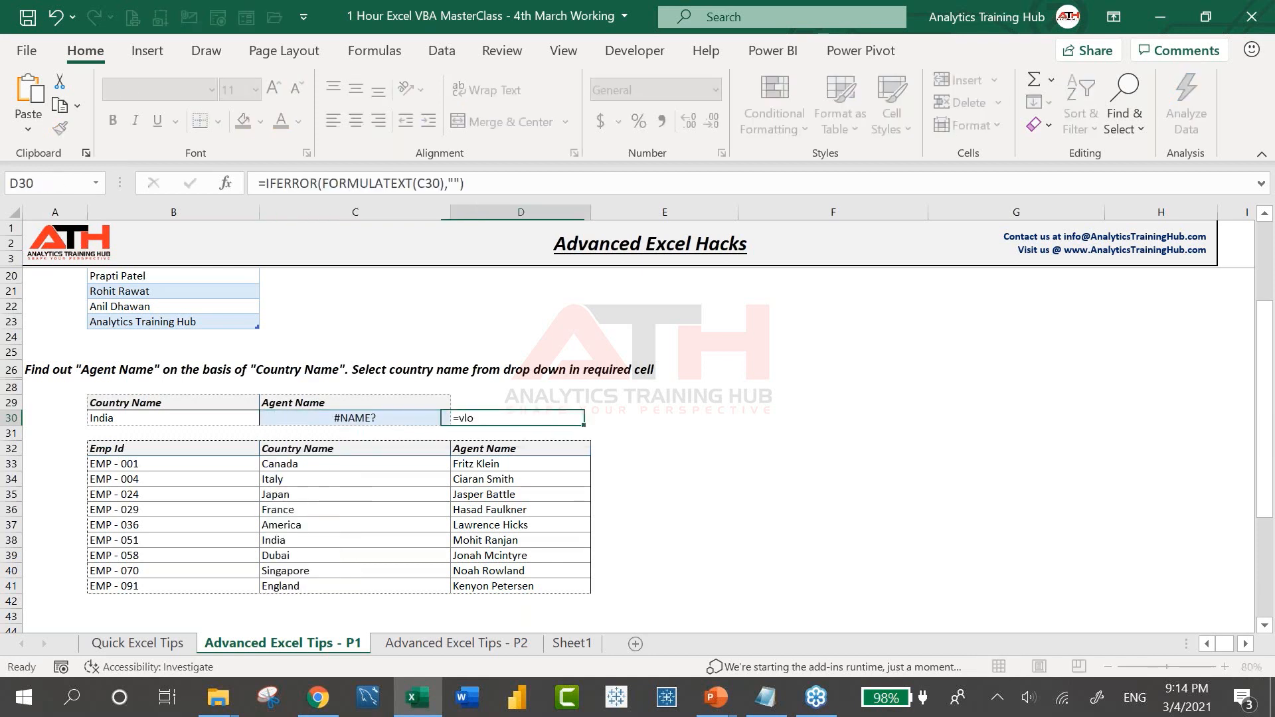
key(Left)
key(Left)
key(Right)
text(=vlo)
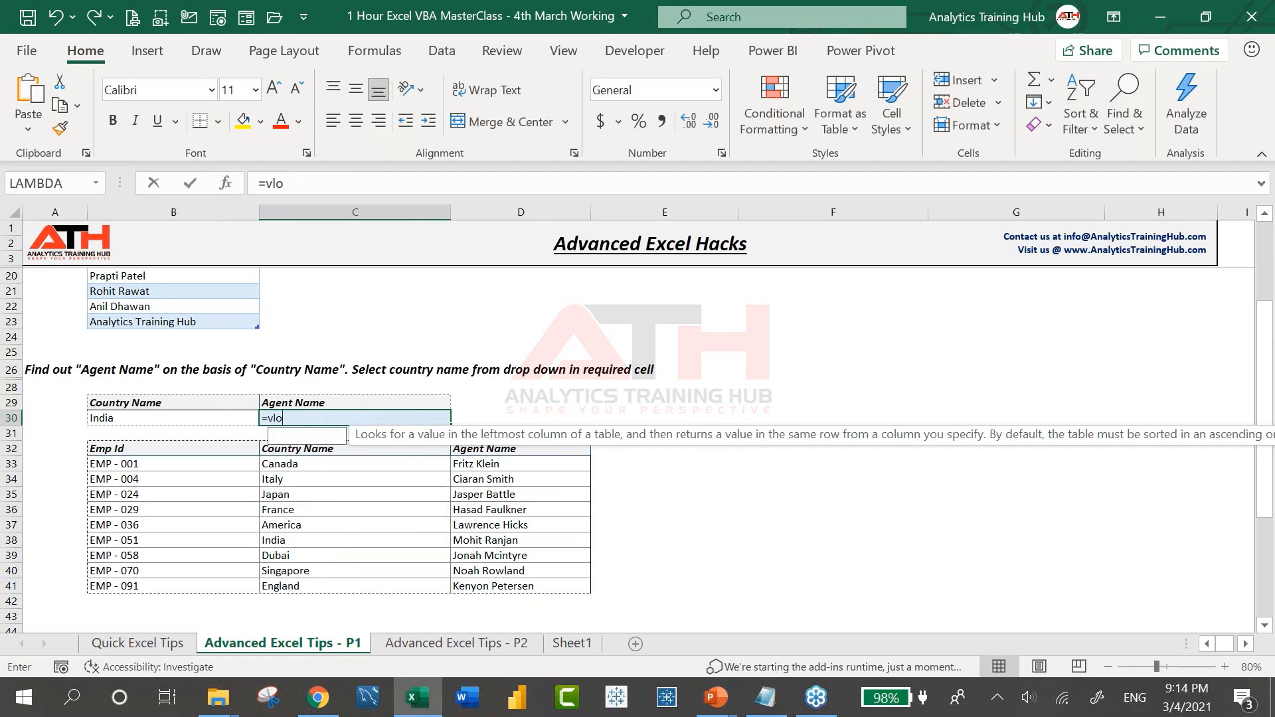
key(Tab)
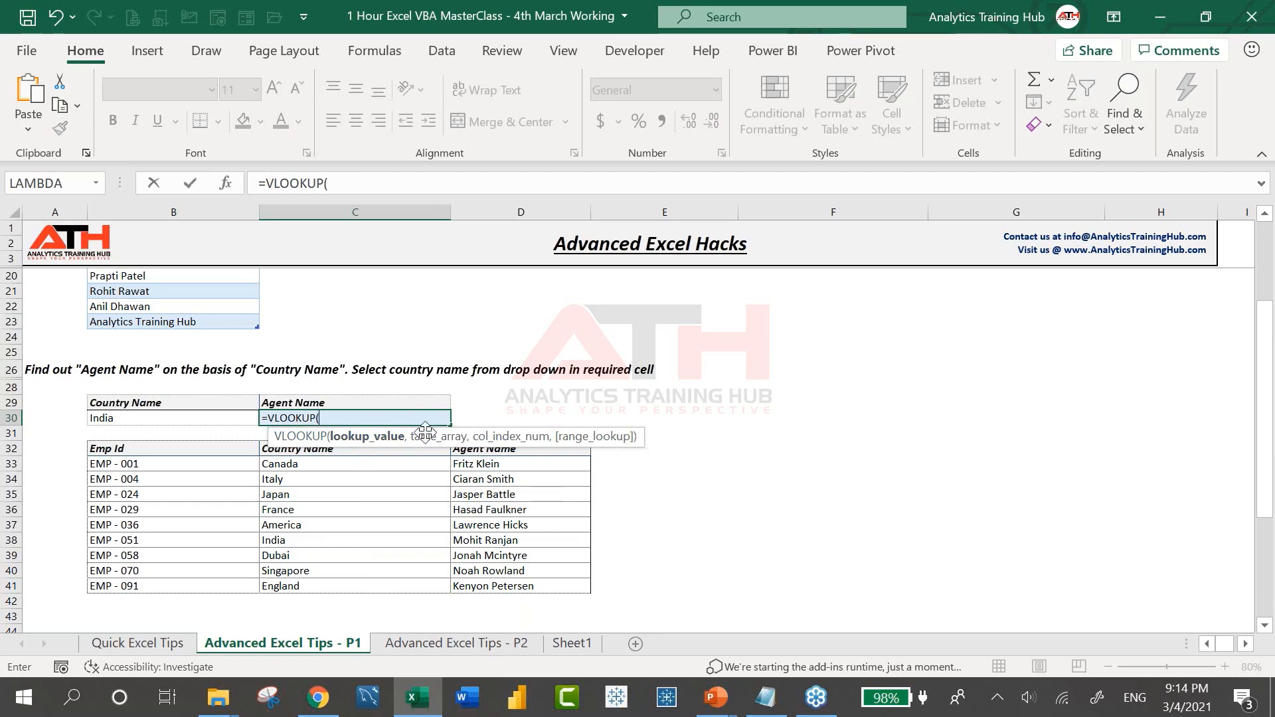
click(213, 413)
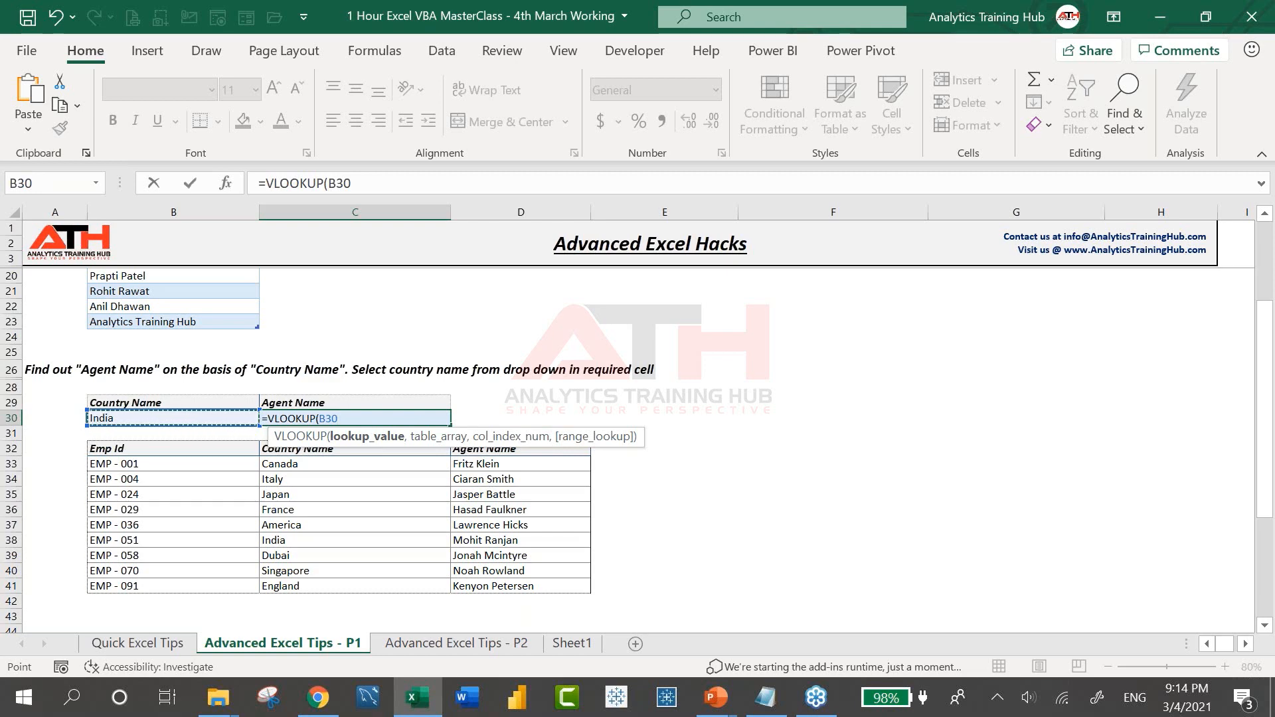
text(,)
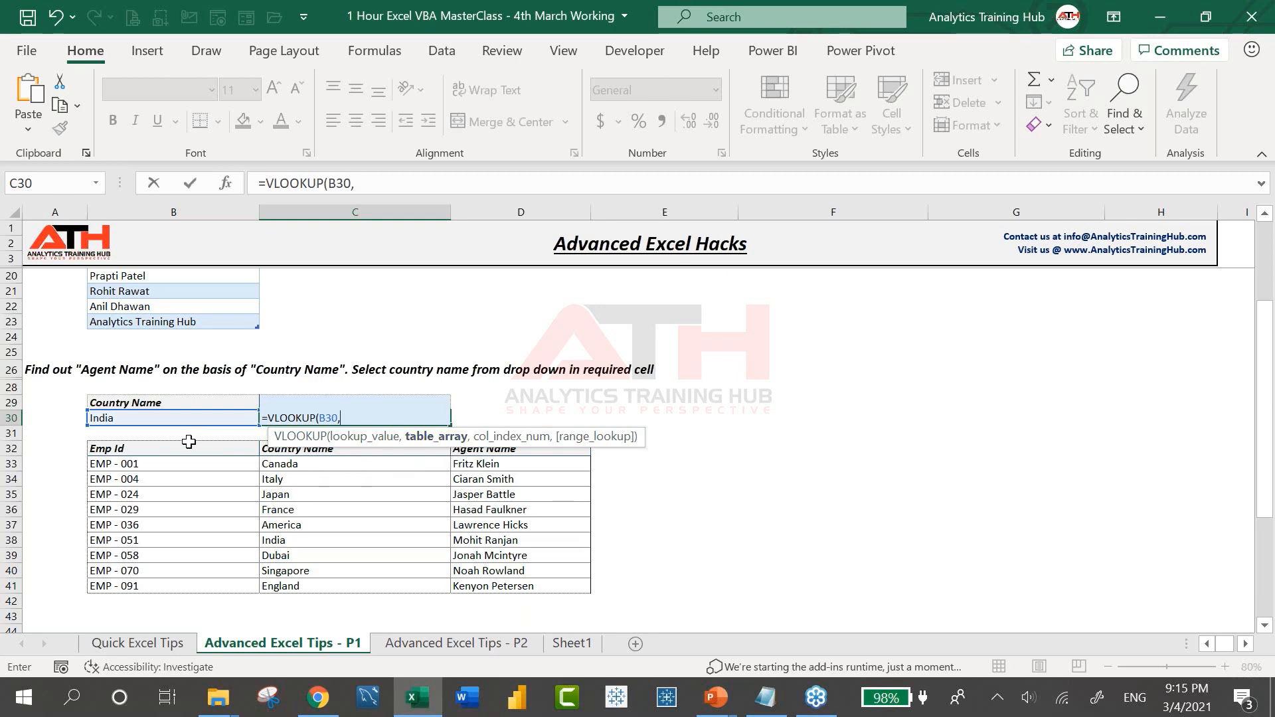
Add C32:D41 as the table array, followed by a comma
drag(292, 450, 505, 579)
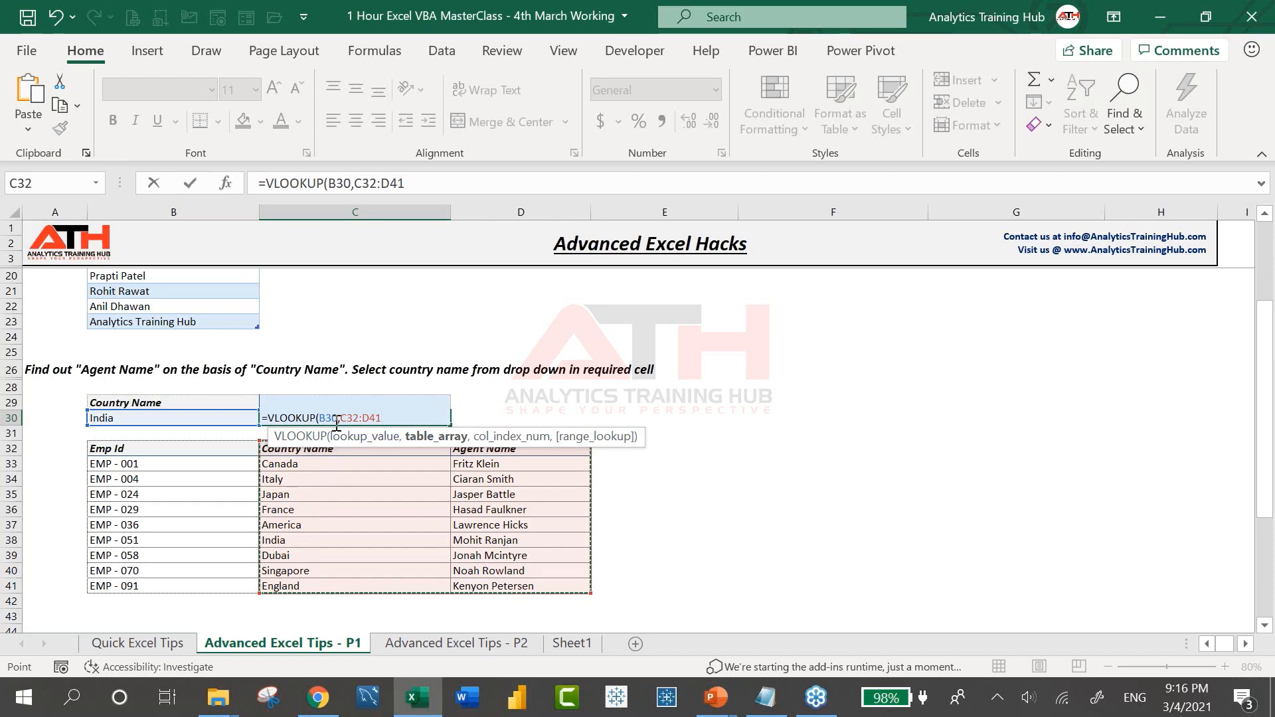
text(,)
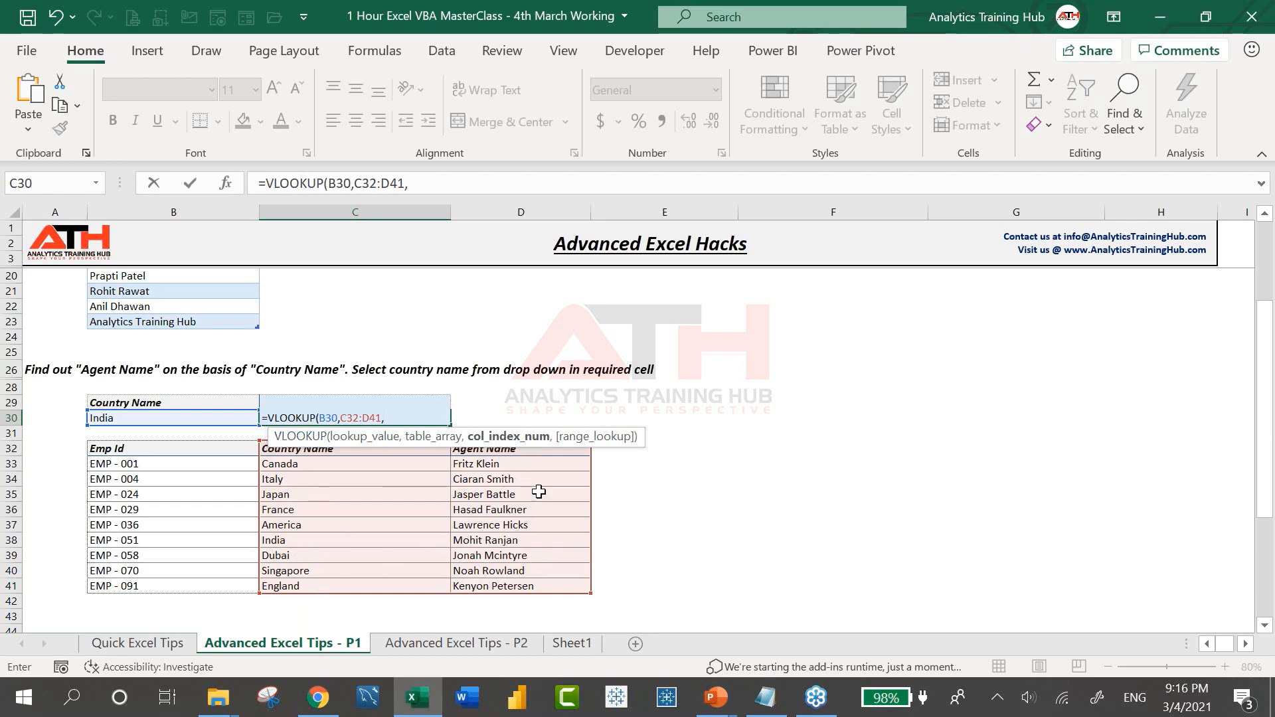
Enter 2 as the column index, followed by a comma
text(2)
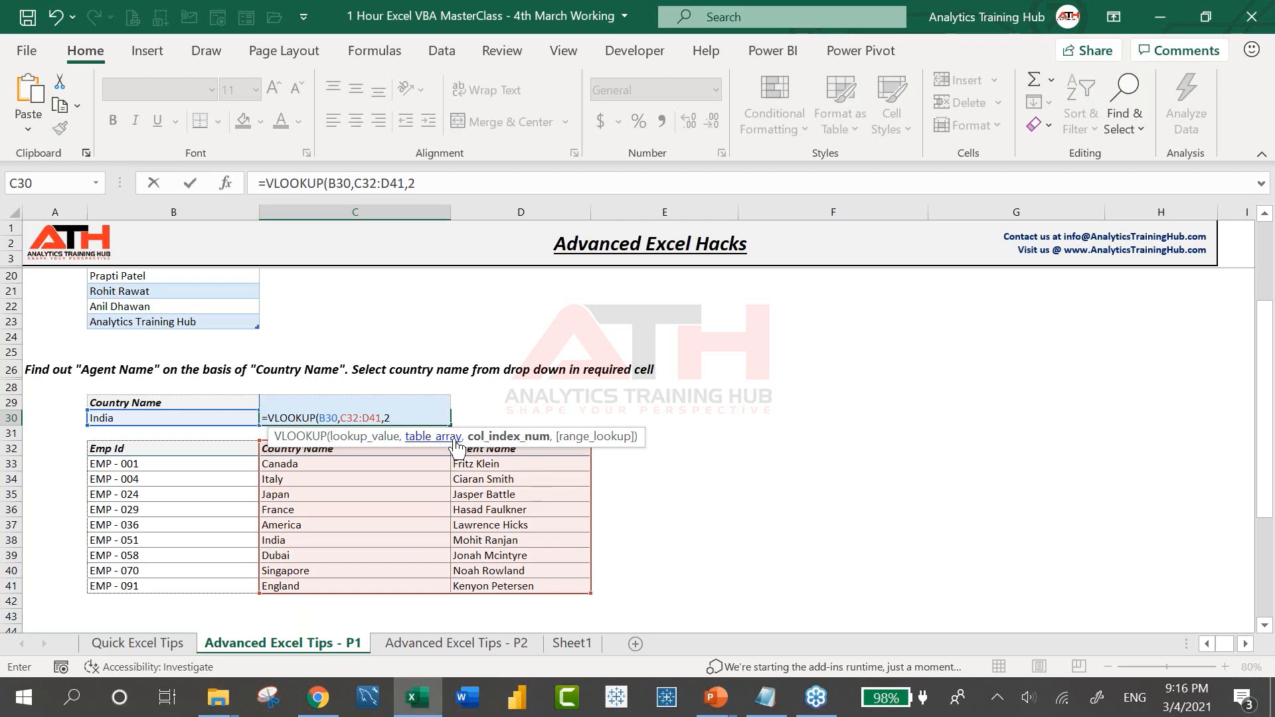
text(,)
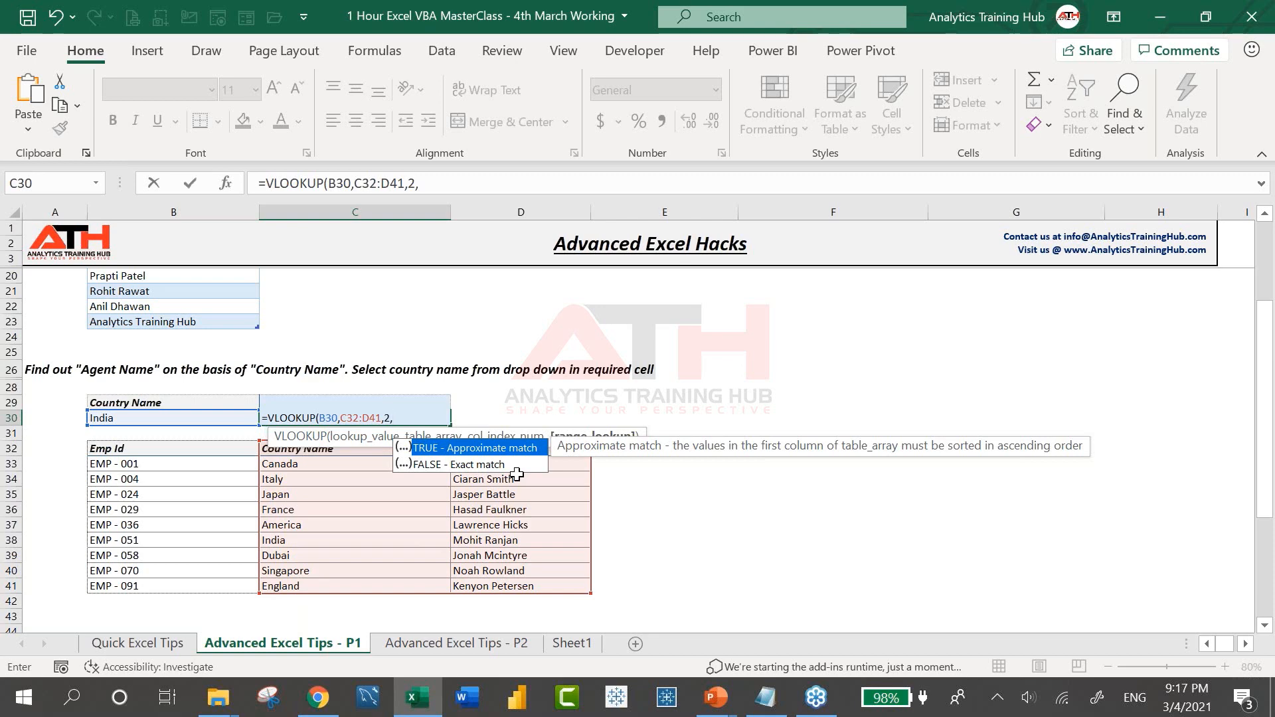
key(BackSpace)
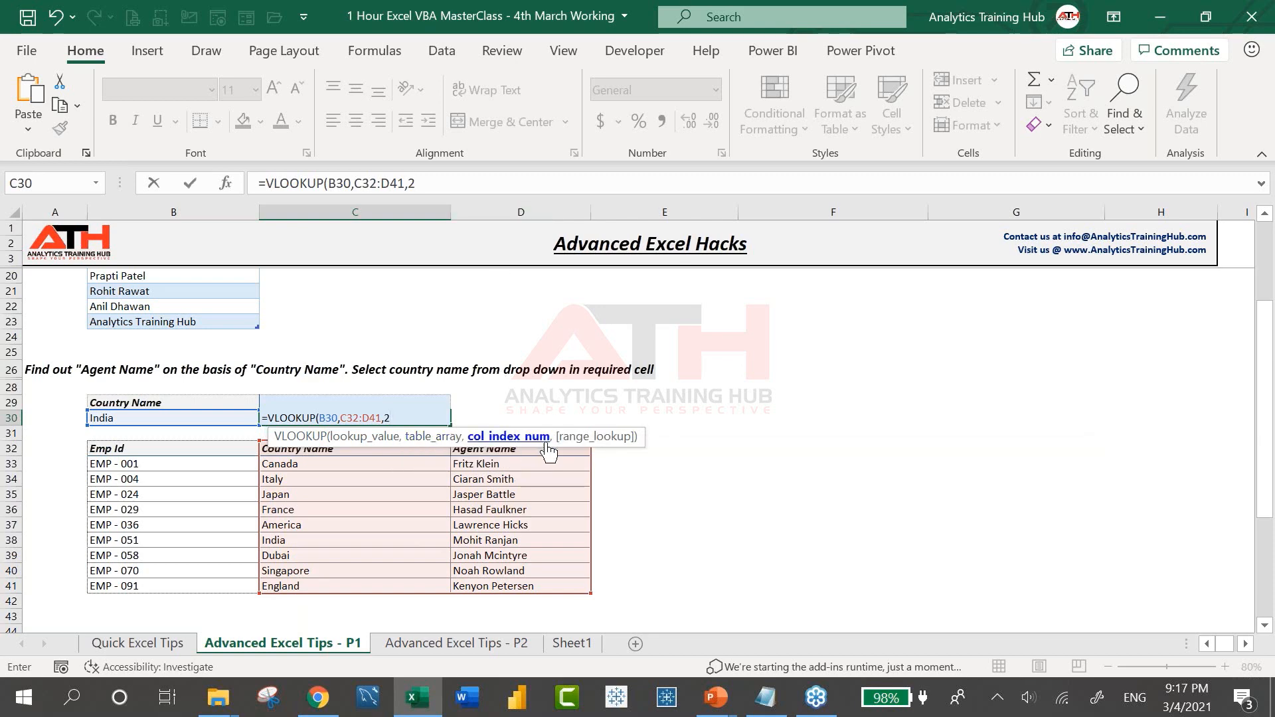
click(431, 180)
text(,)
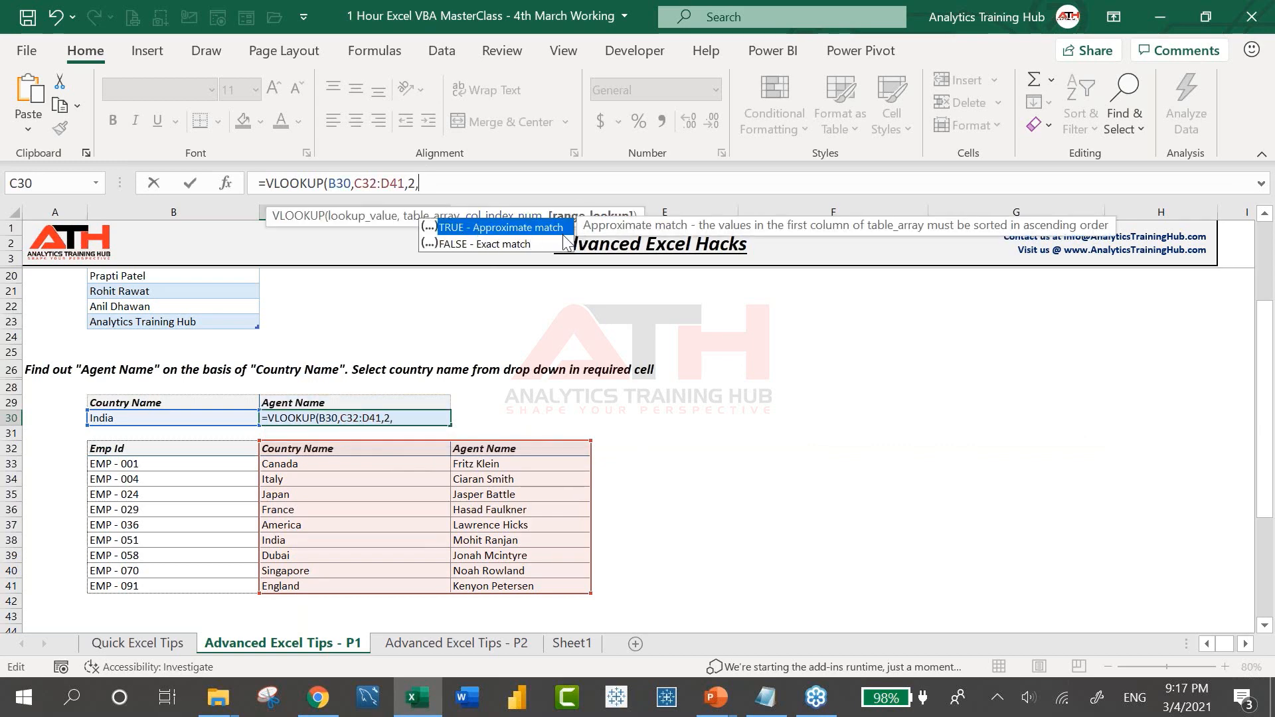
key(BackSpace)
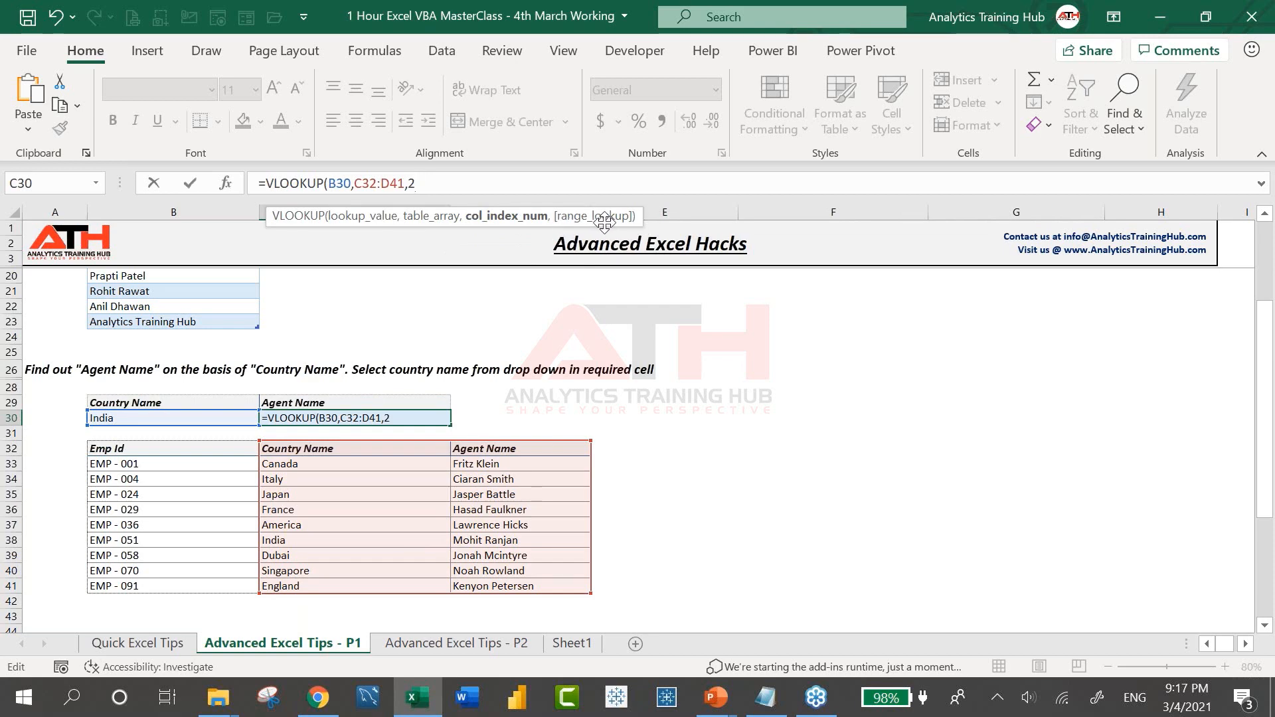
text(,)
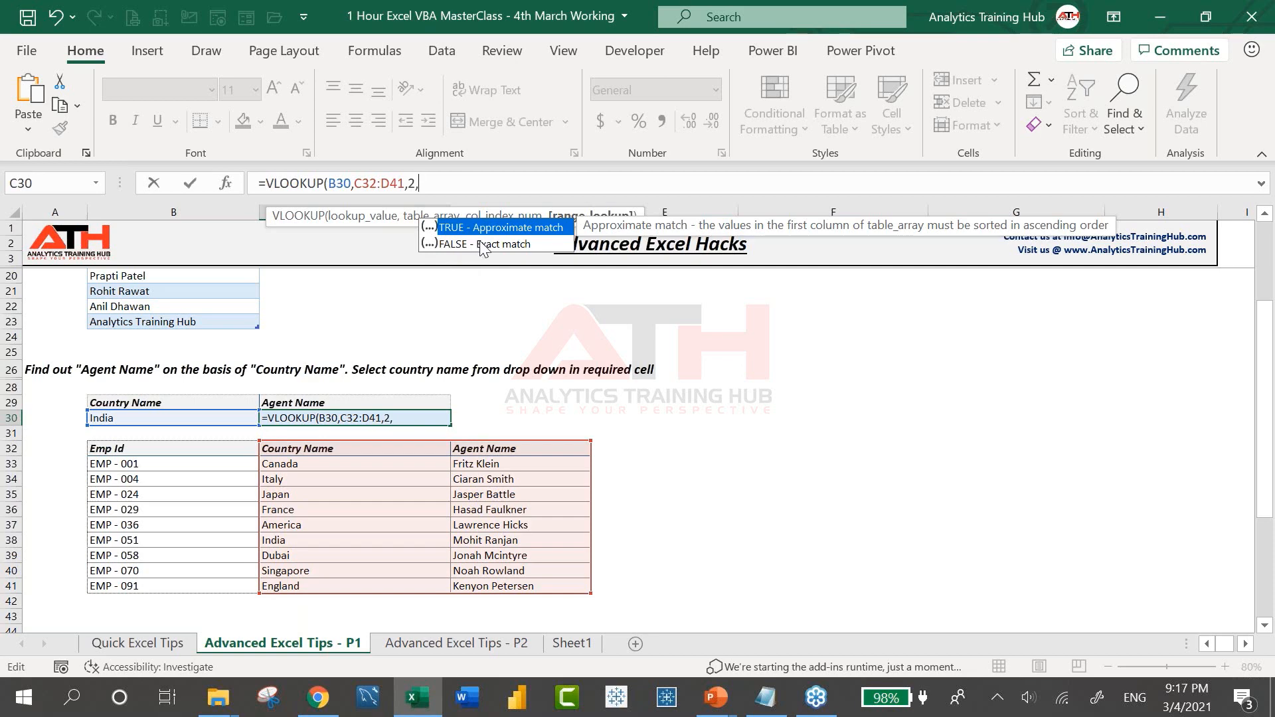
text(0)
text())
key(Return)
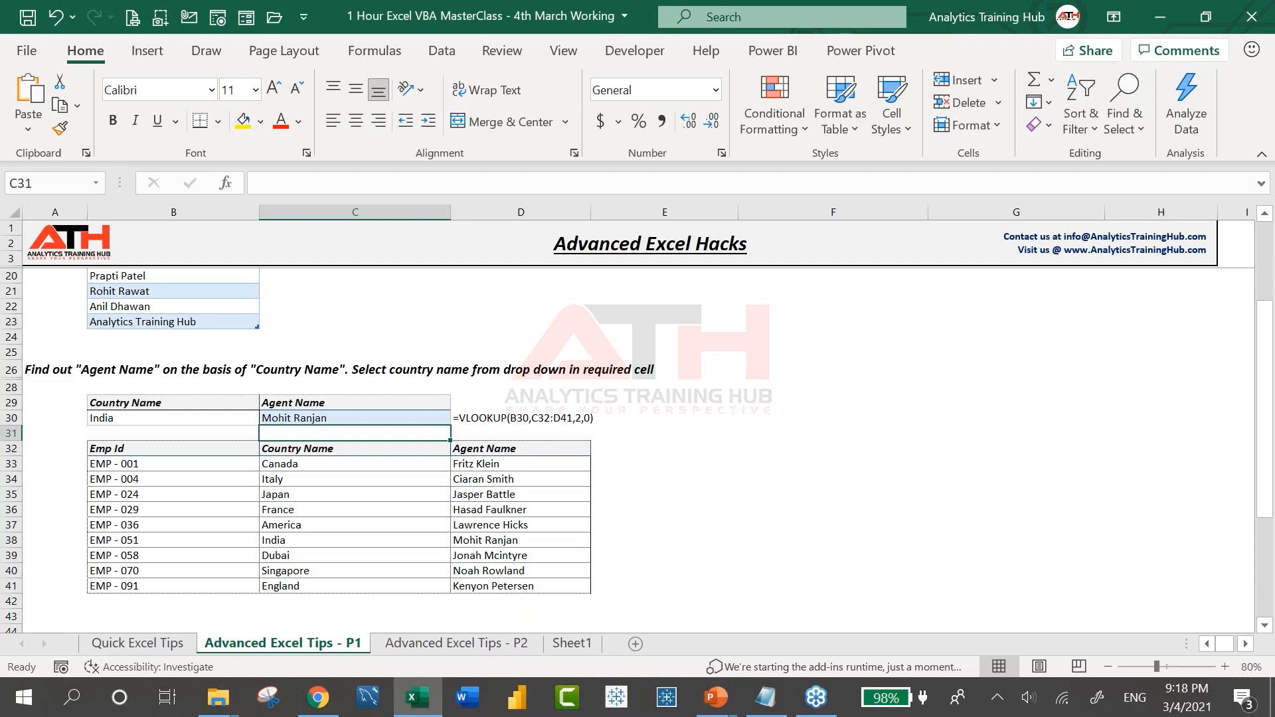
Replace the 0 match argument in C30's VLOOKUP with FALSE: =VLOOKUP(B30,C32:D41,2,FALSE)
key(Up)
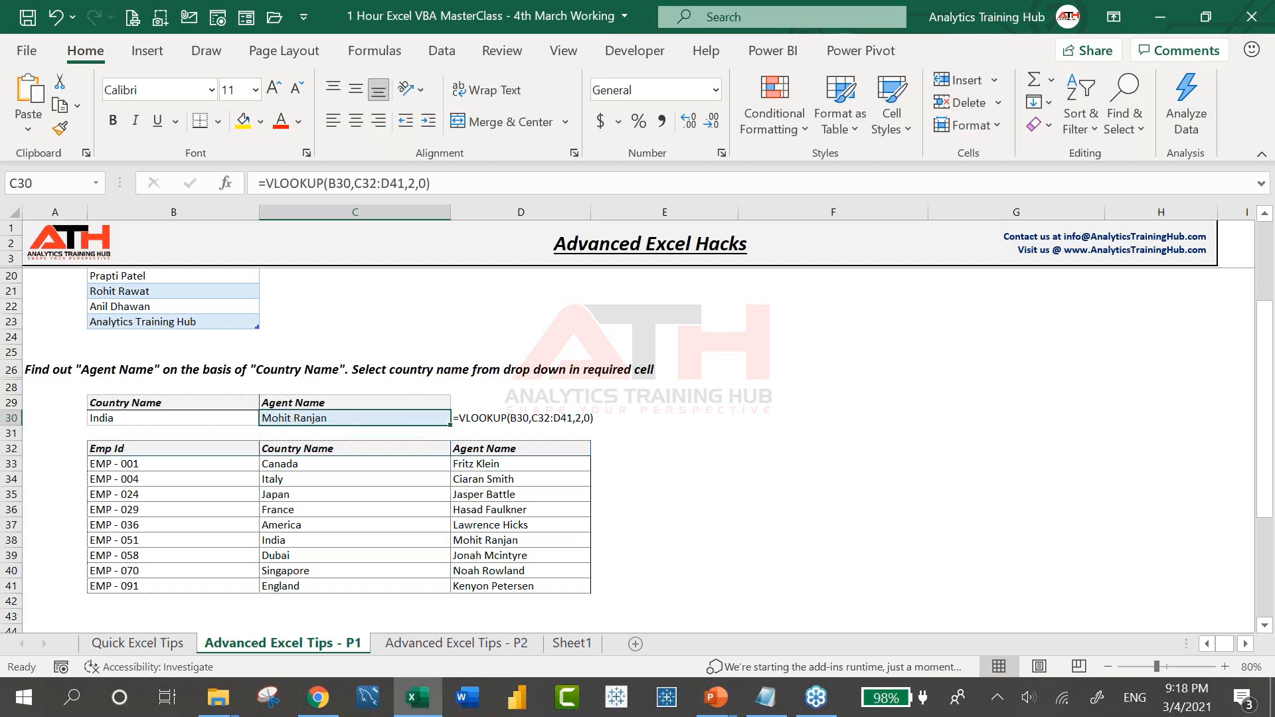
key(F2)
key(Left)
key(BackSpace)
text(False)
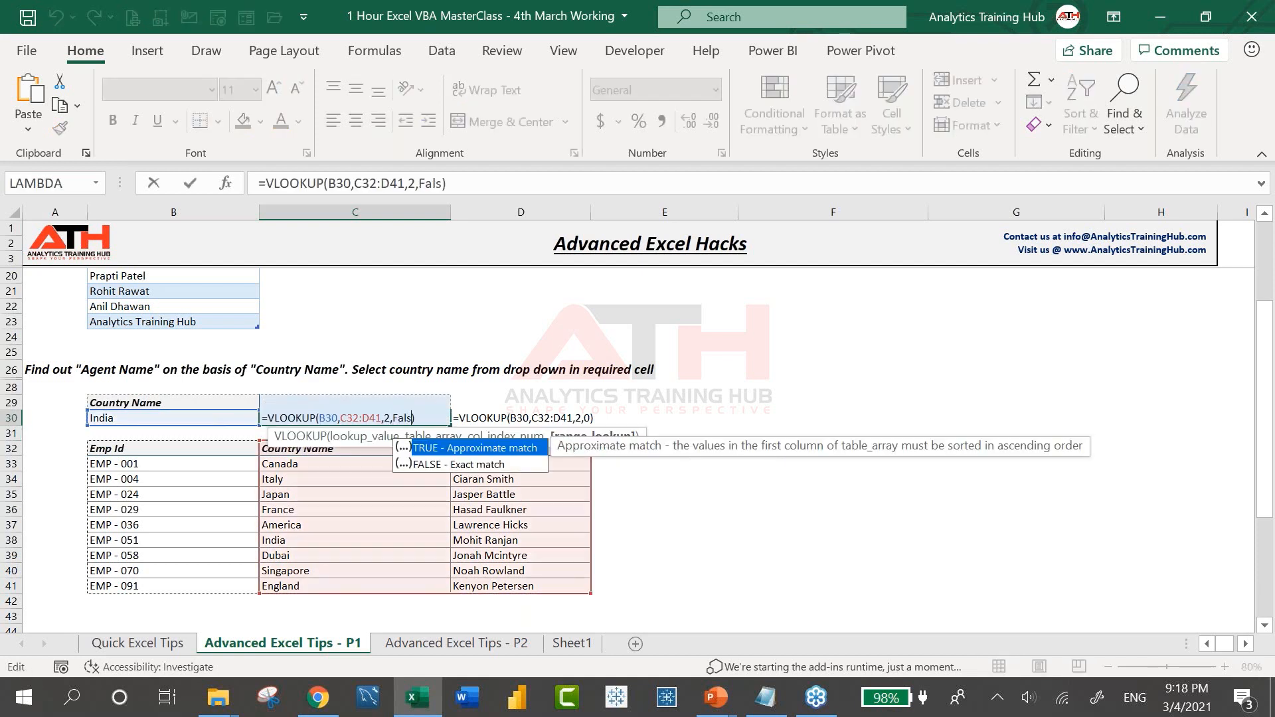
key(Return)
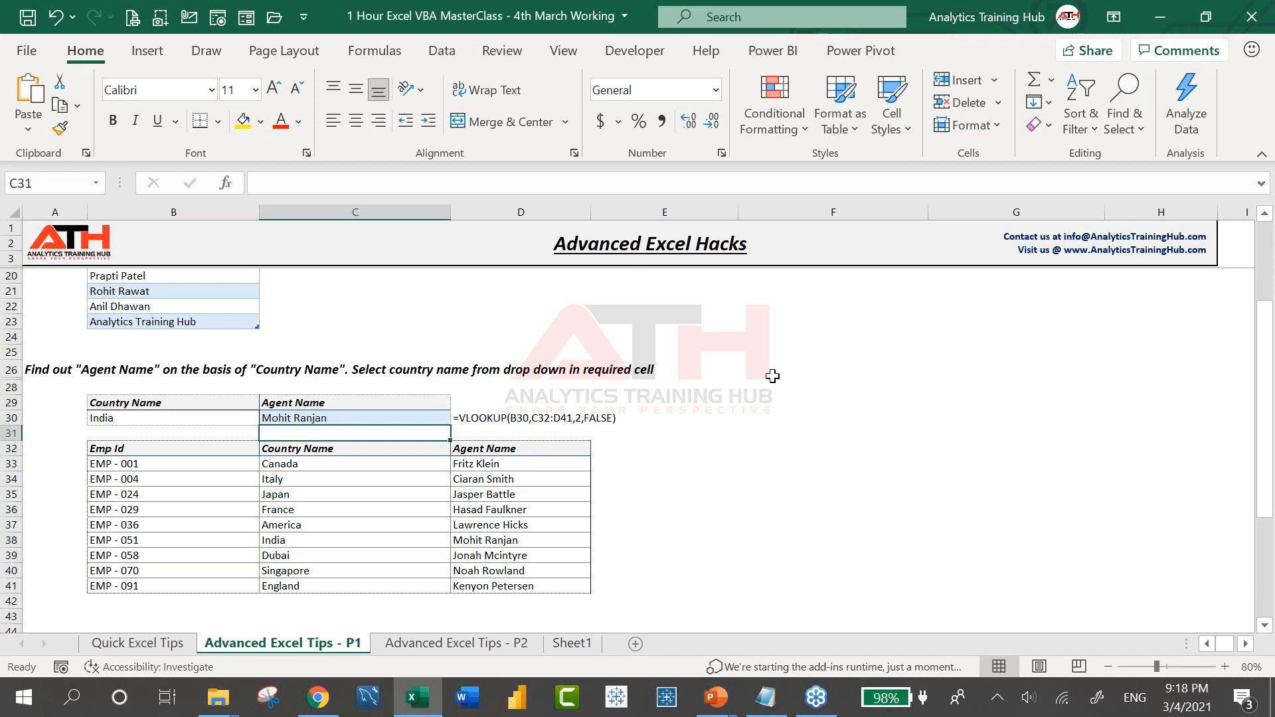
key(Up)
click(438, 183)
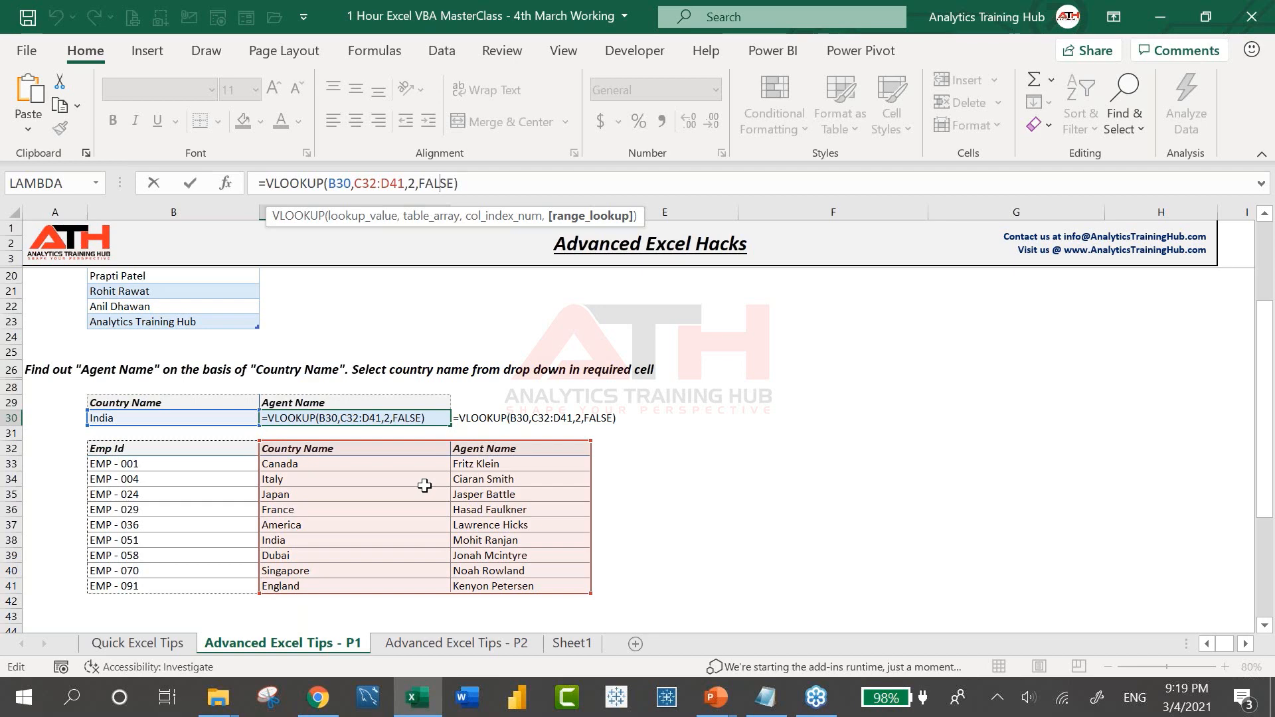
key(ctrl+Return)
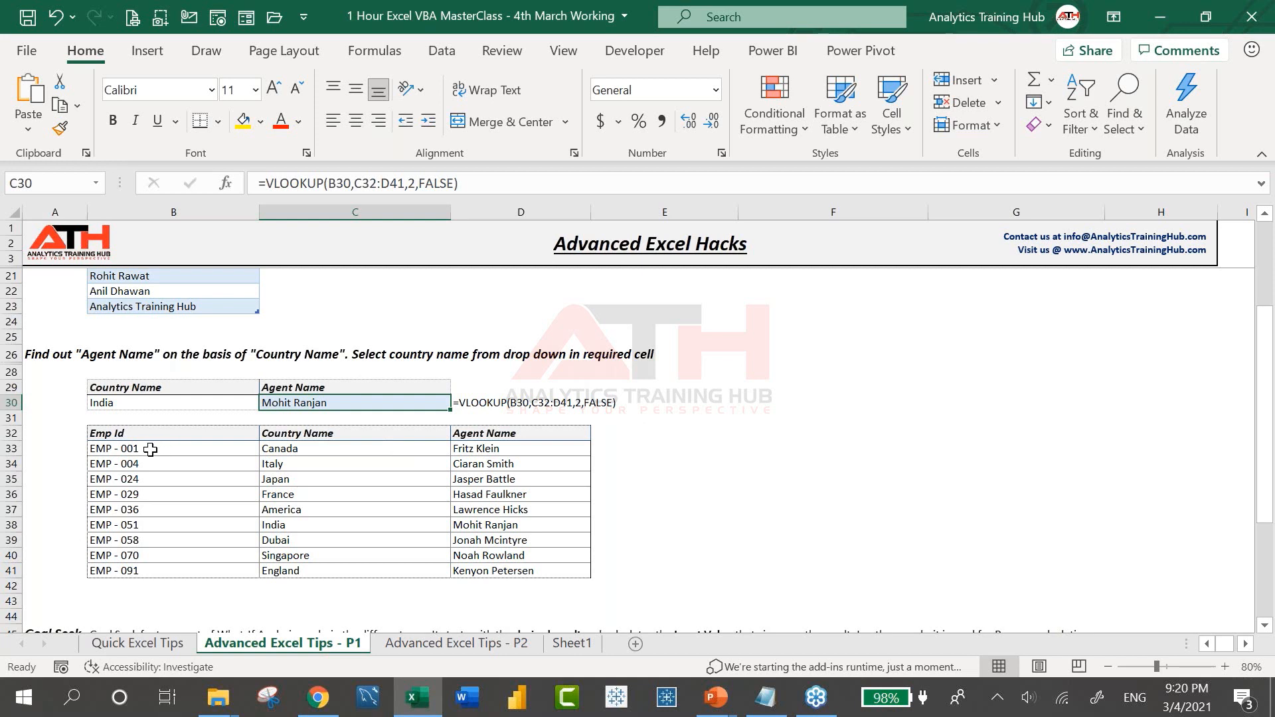
drag(152, 449, 276, 451)
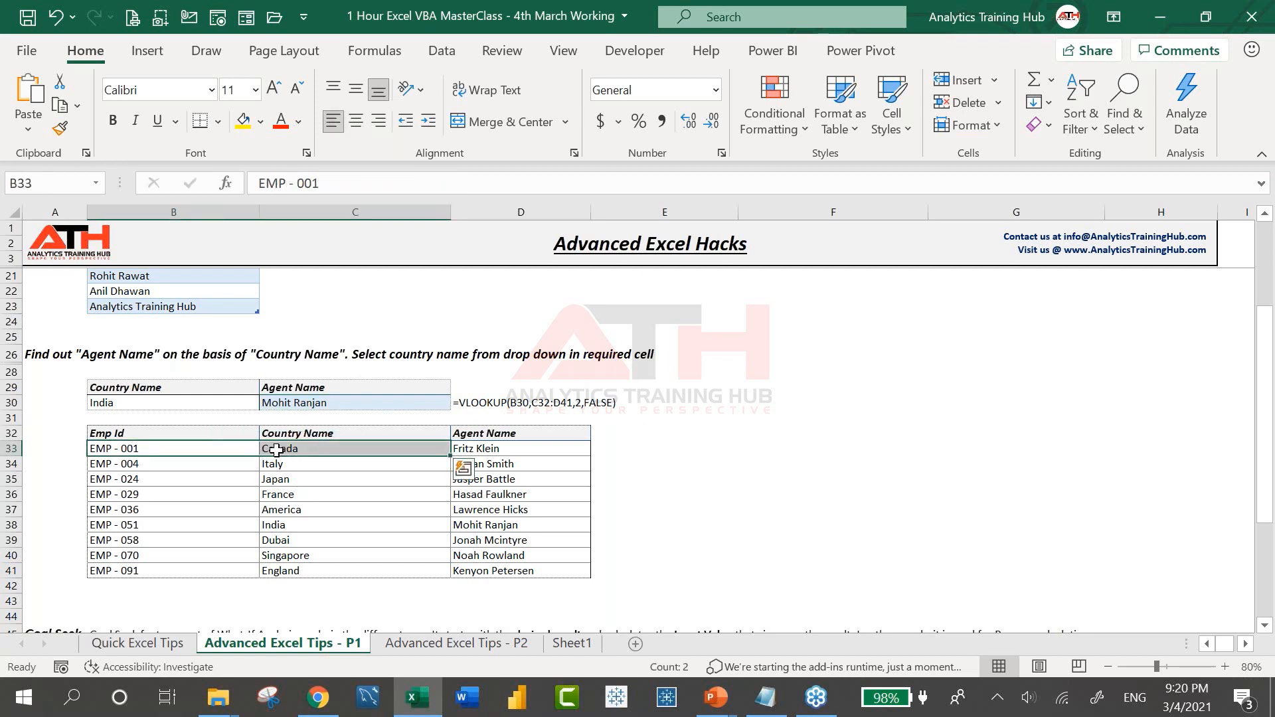
click(287, 404)
click(186, 395)
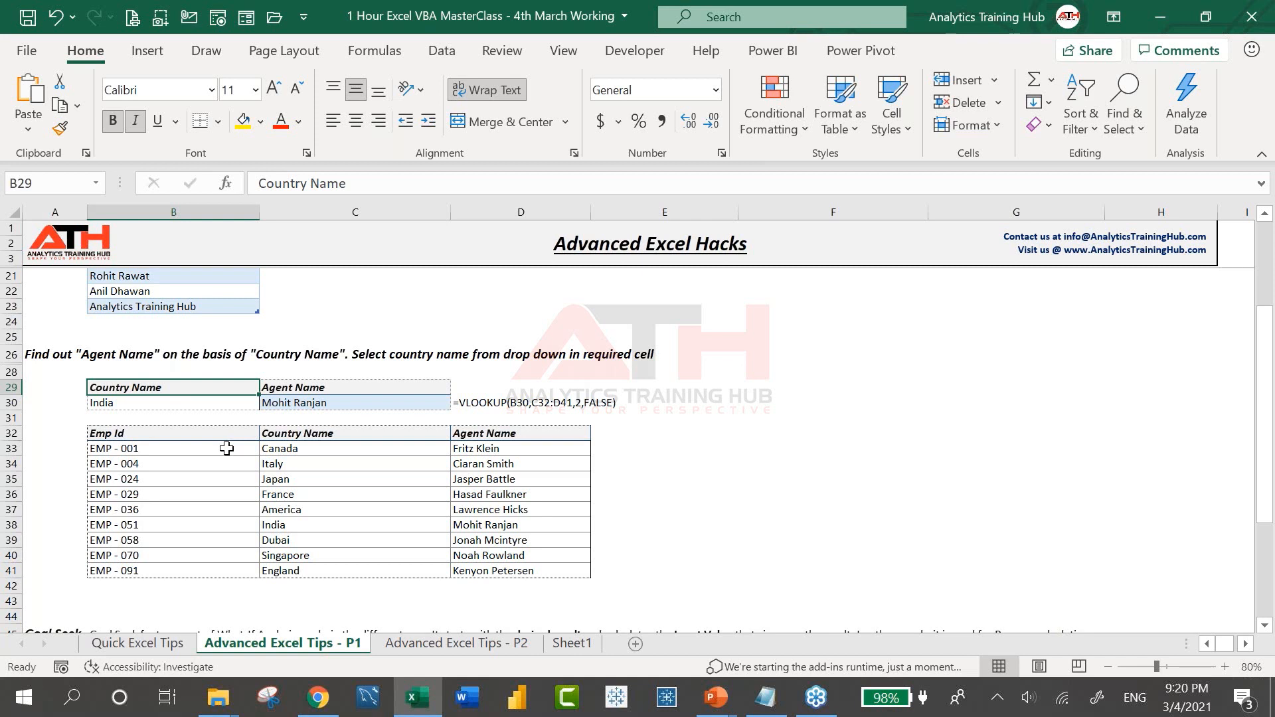
drag(293, 448, 298, 570)
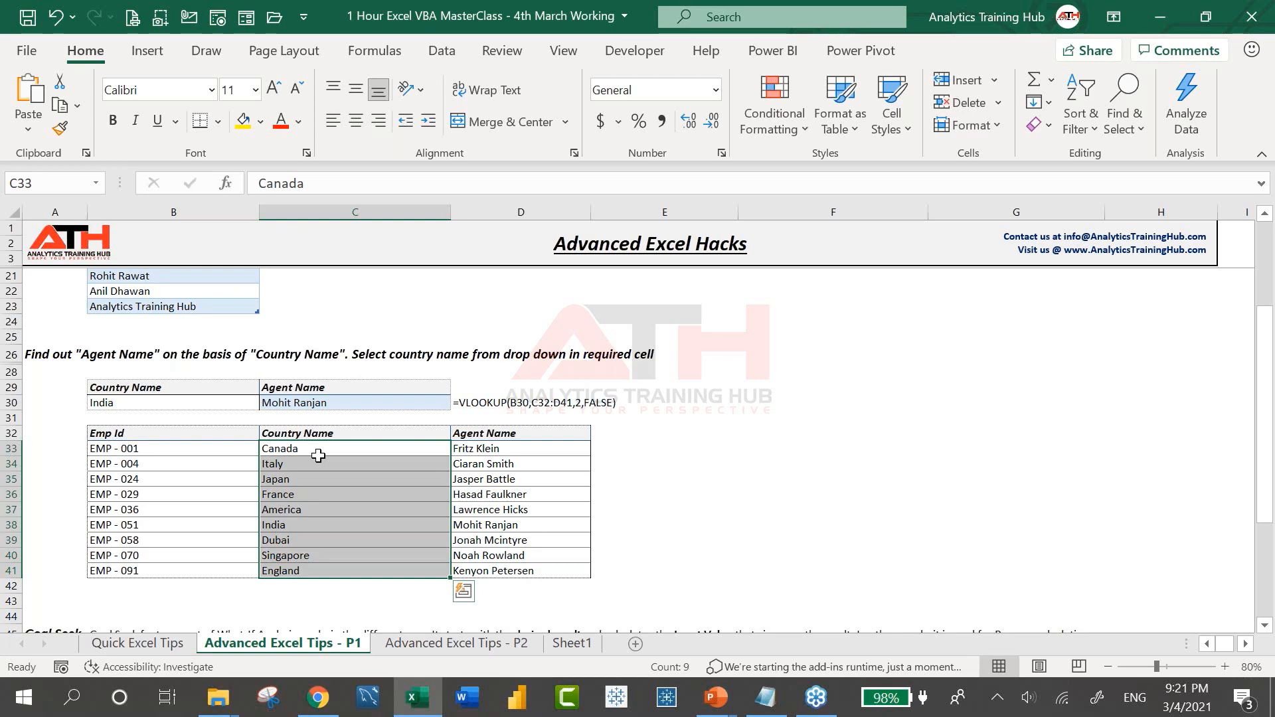
click(593, 524)
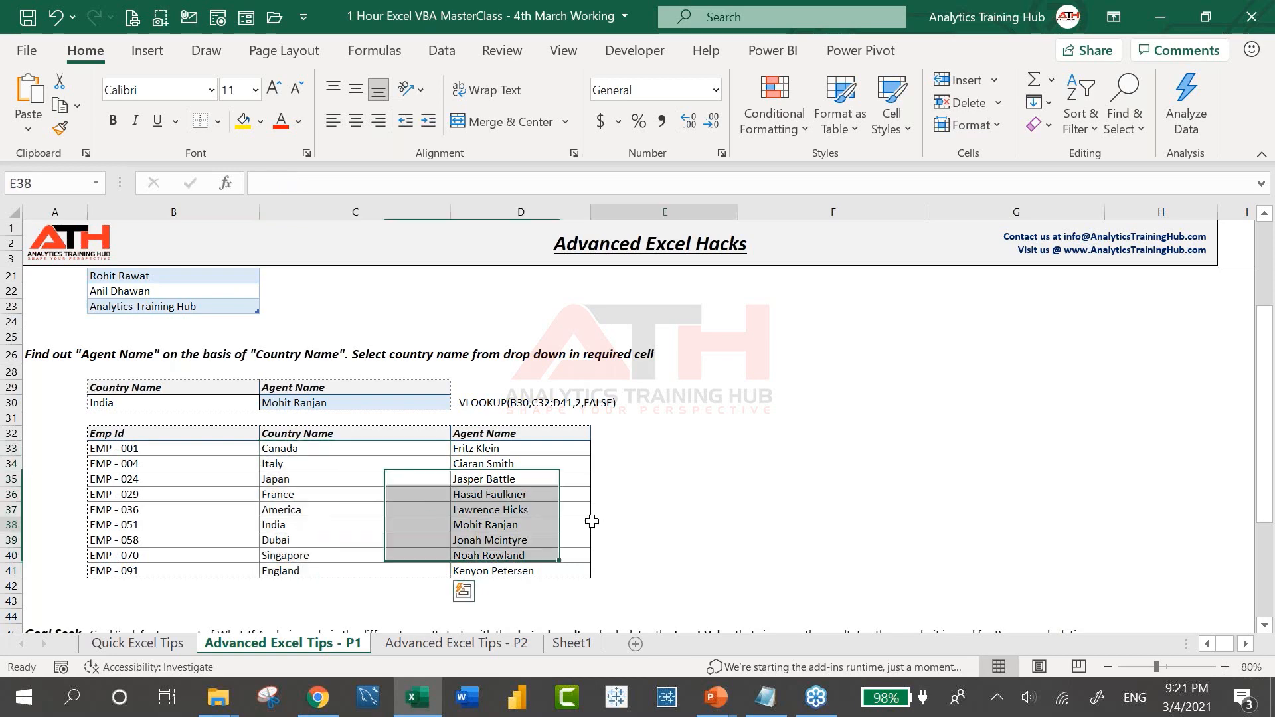
Inspect the loan amount C52, 10% rate C53, 120-month term C54 and PMT formula C56
scroll(638, 451, down, 5)
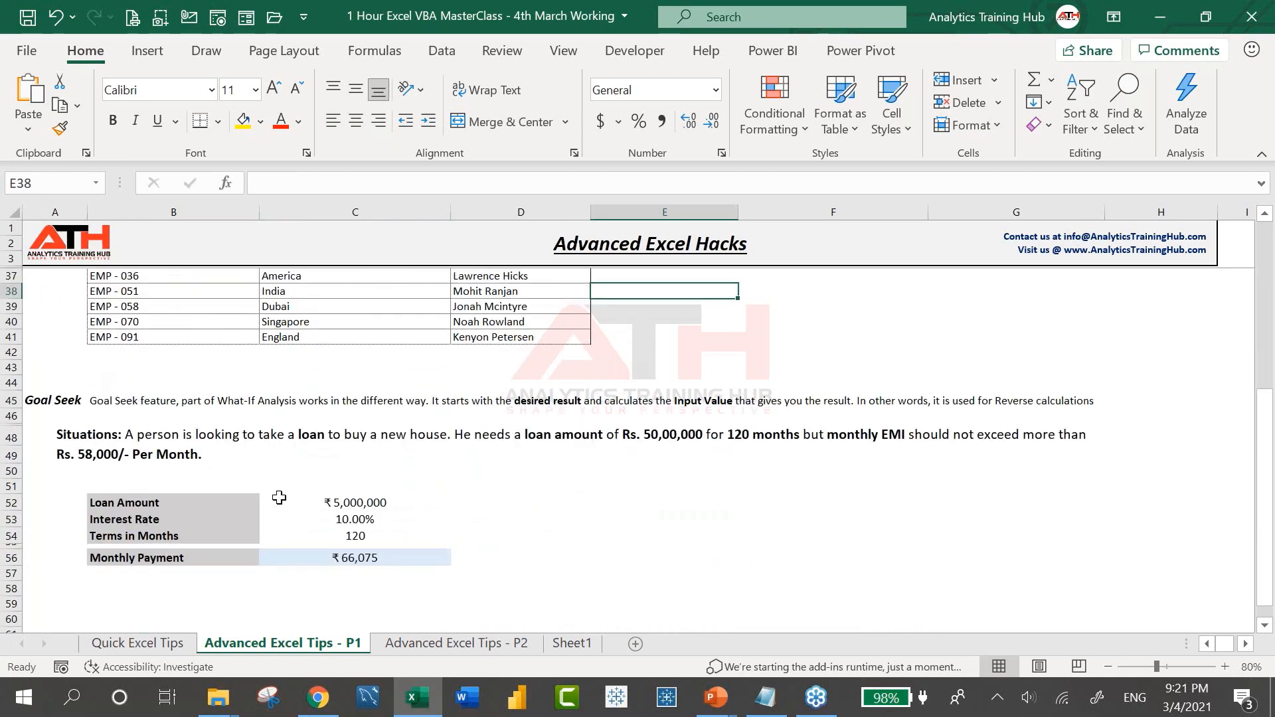
click(279, 497)
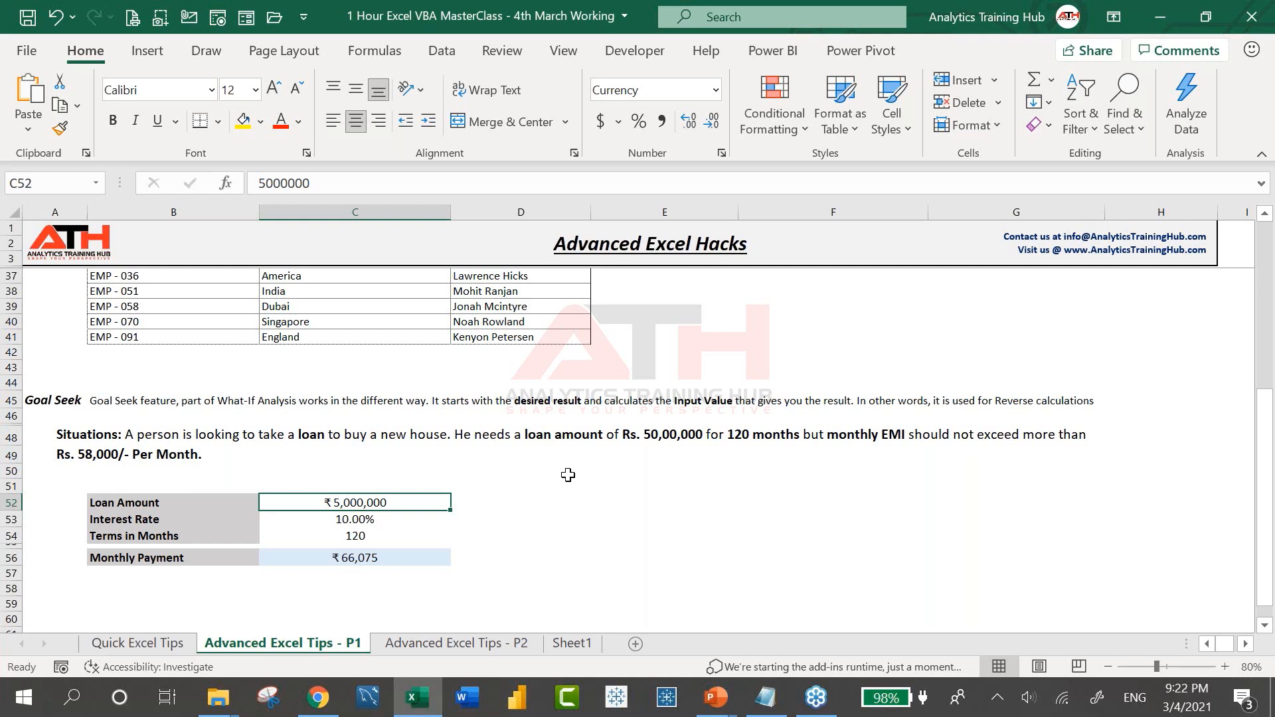
click(378, 522)
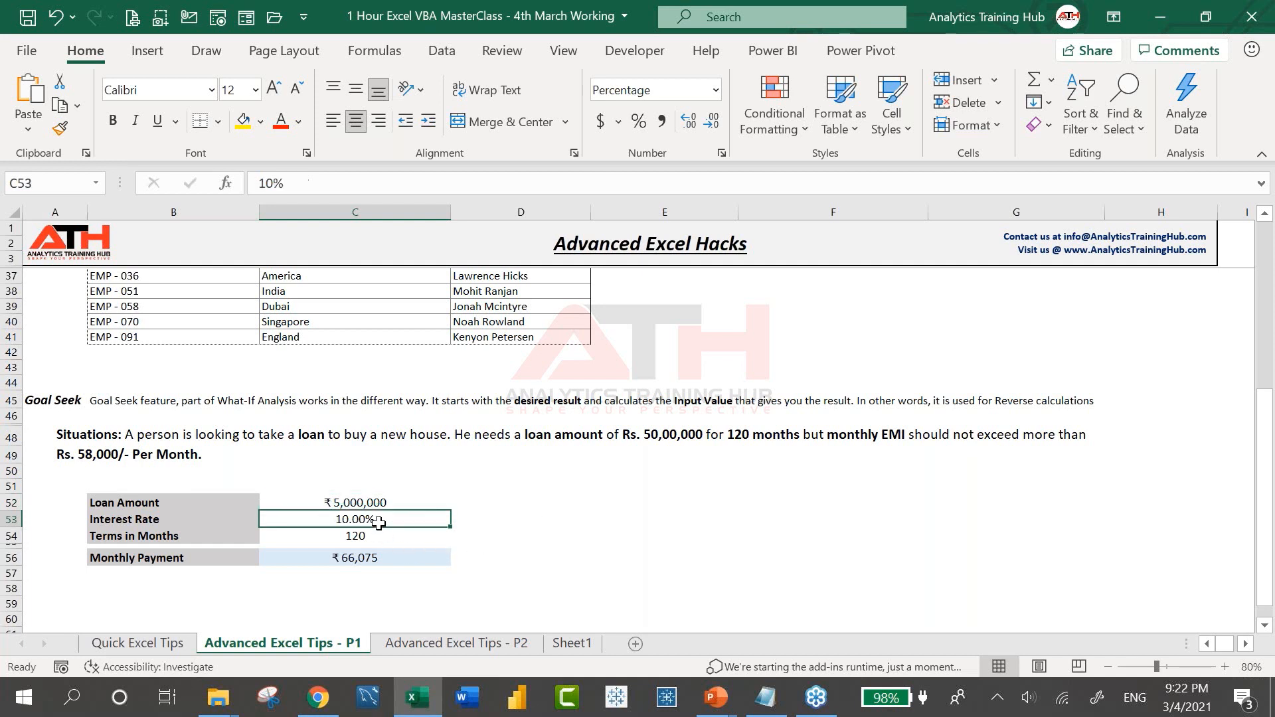
click(390, 559)
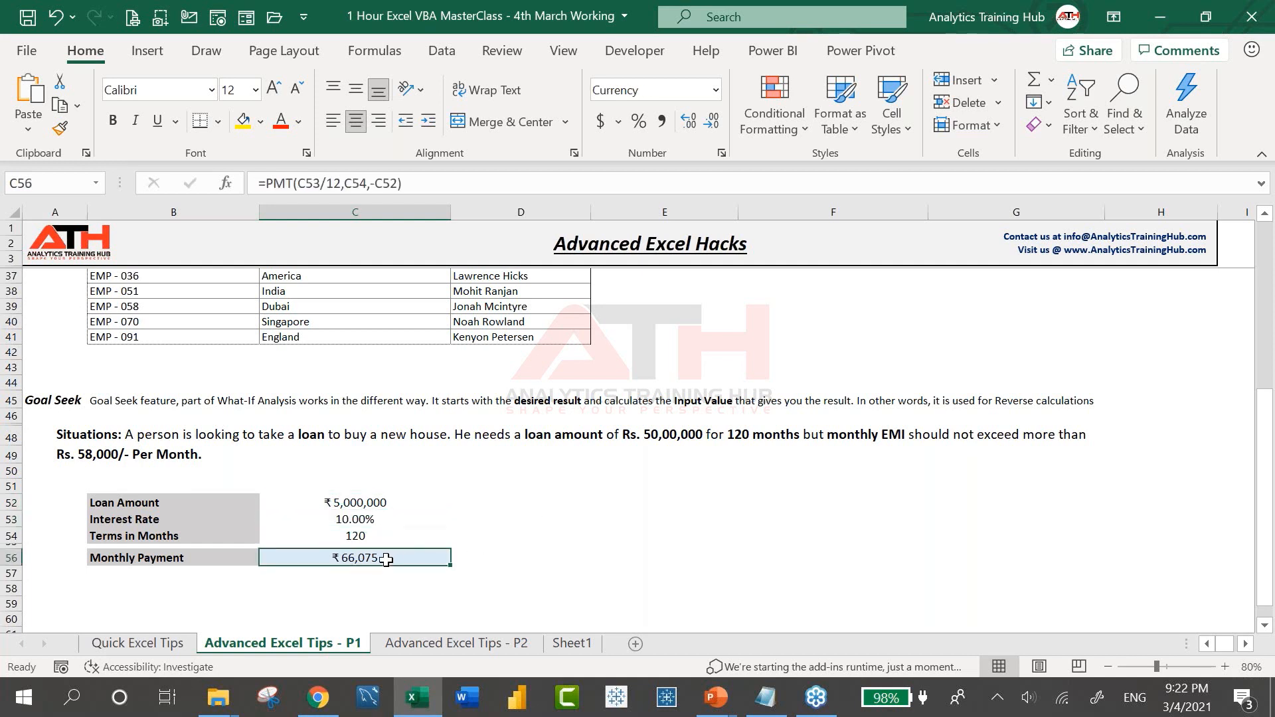
click(386, 519)
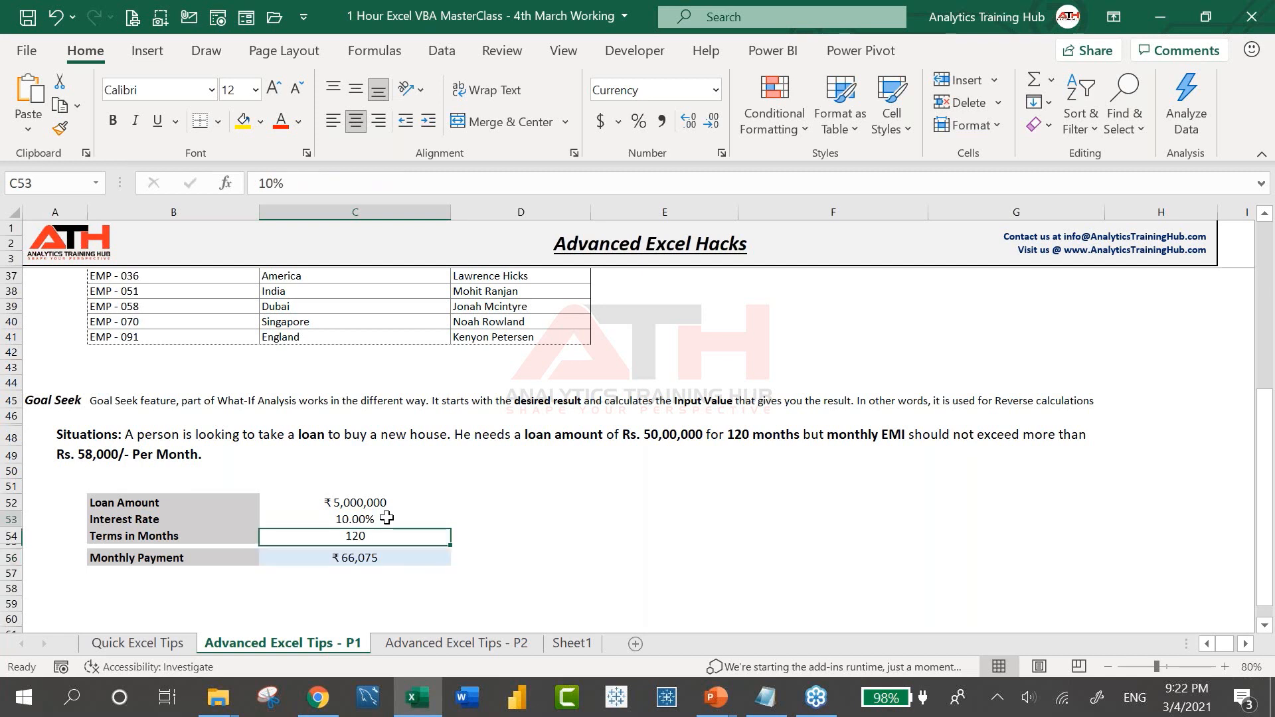
click(379, 540)
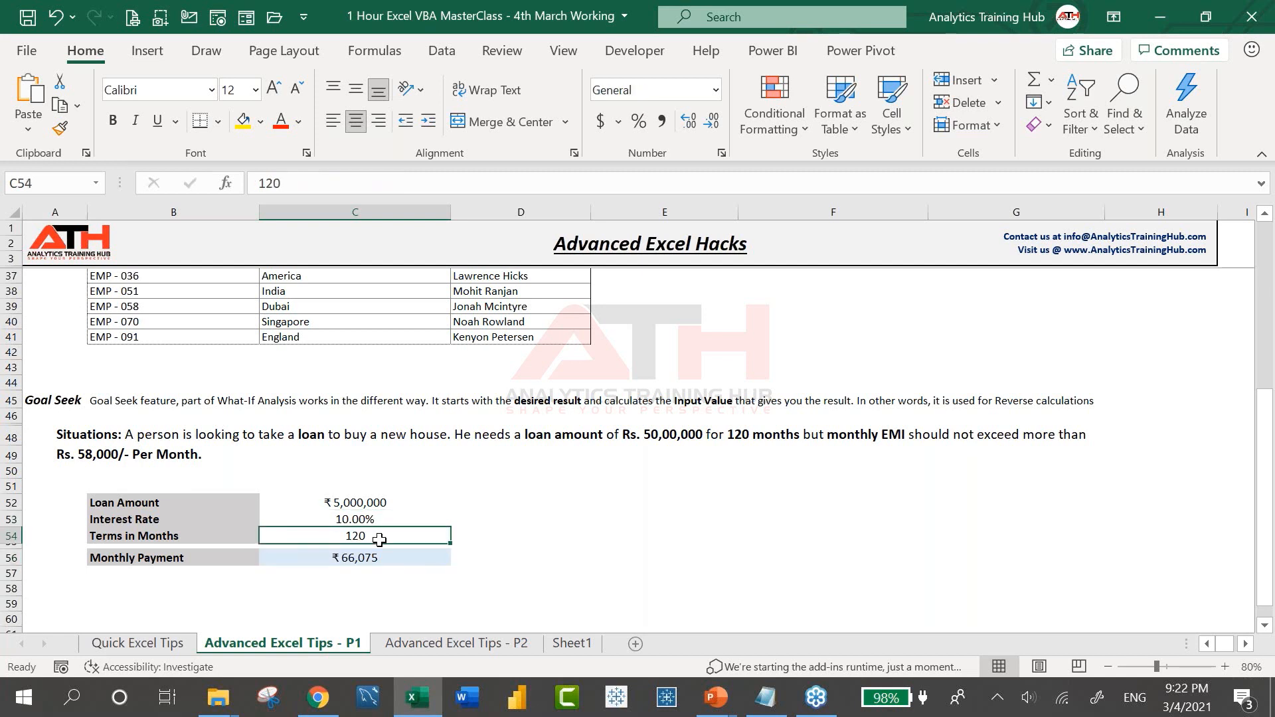
click(381, 520)
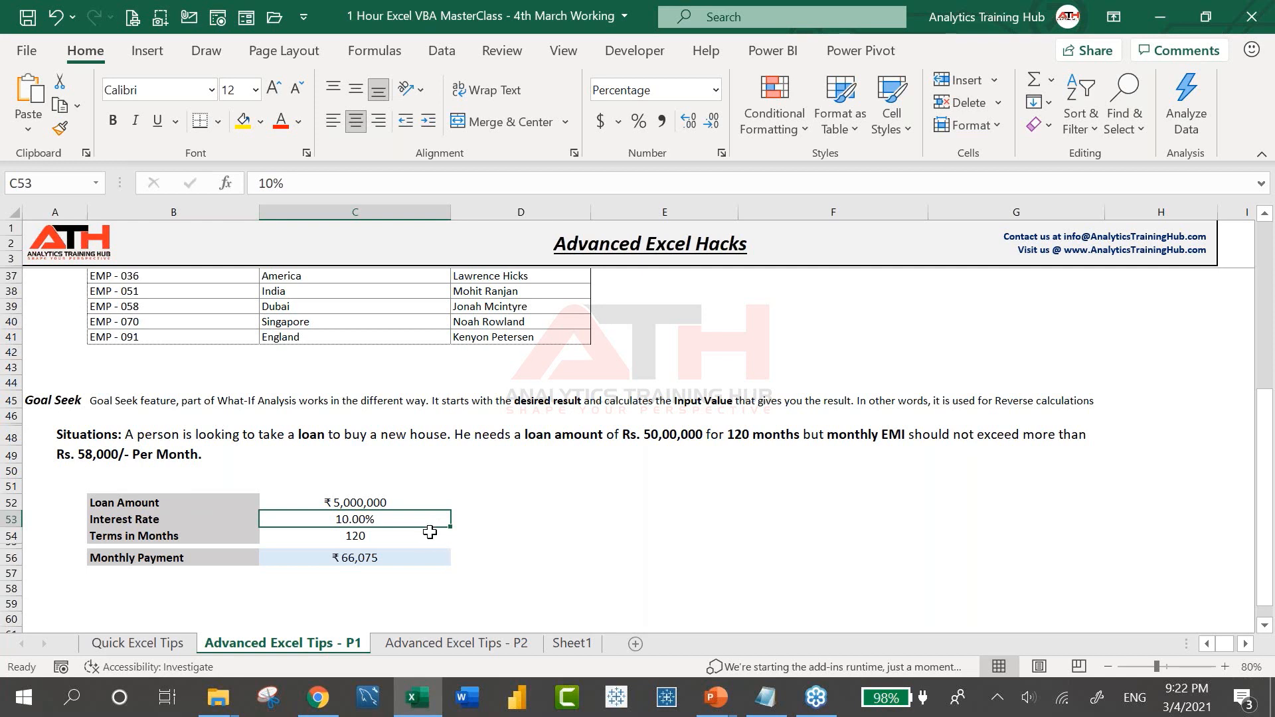
click(391, 557)
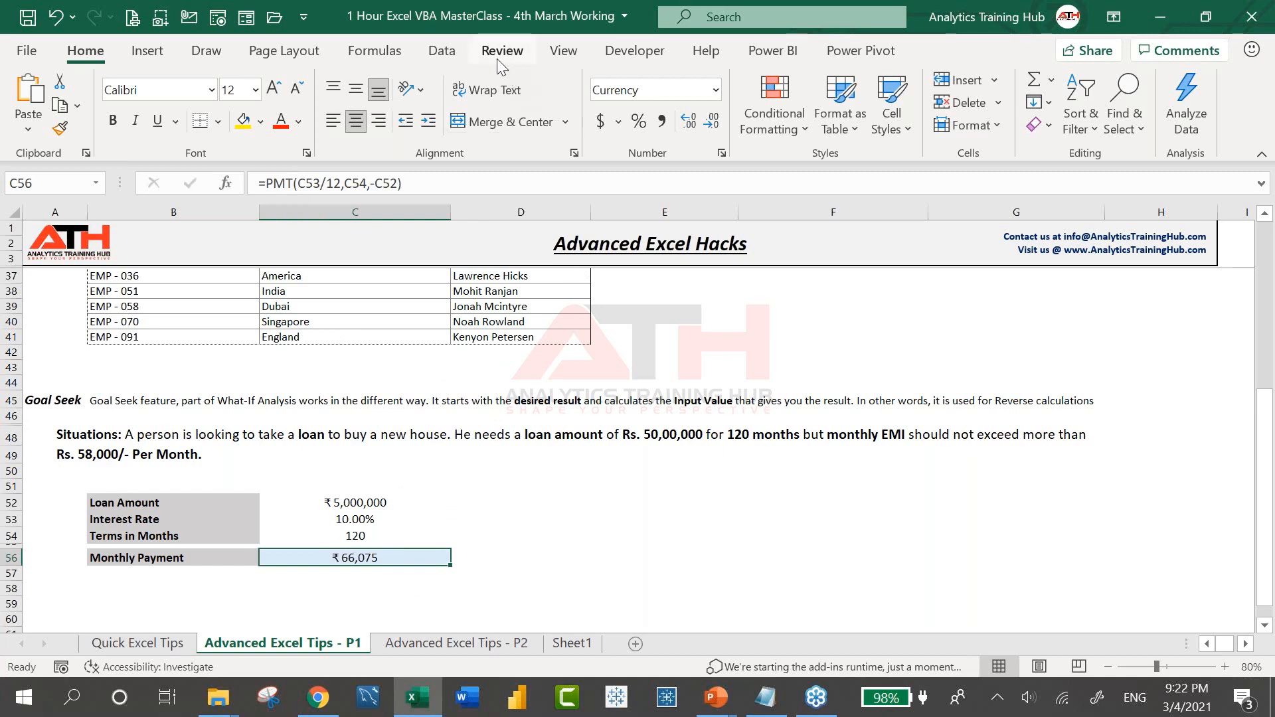
Locate Goal Seek under Data > What-If Analysis and open it briefly
click(452, 59)
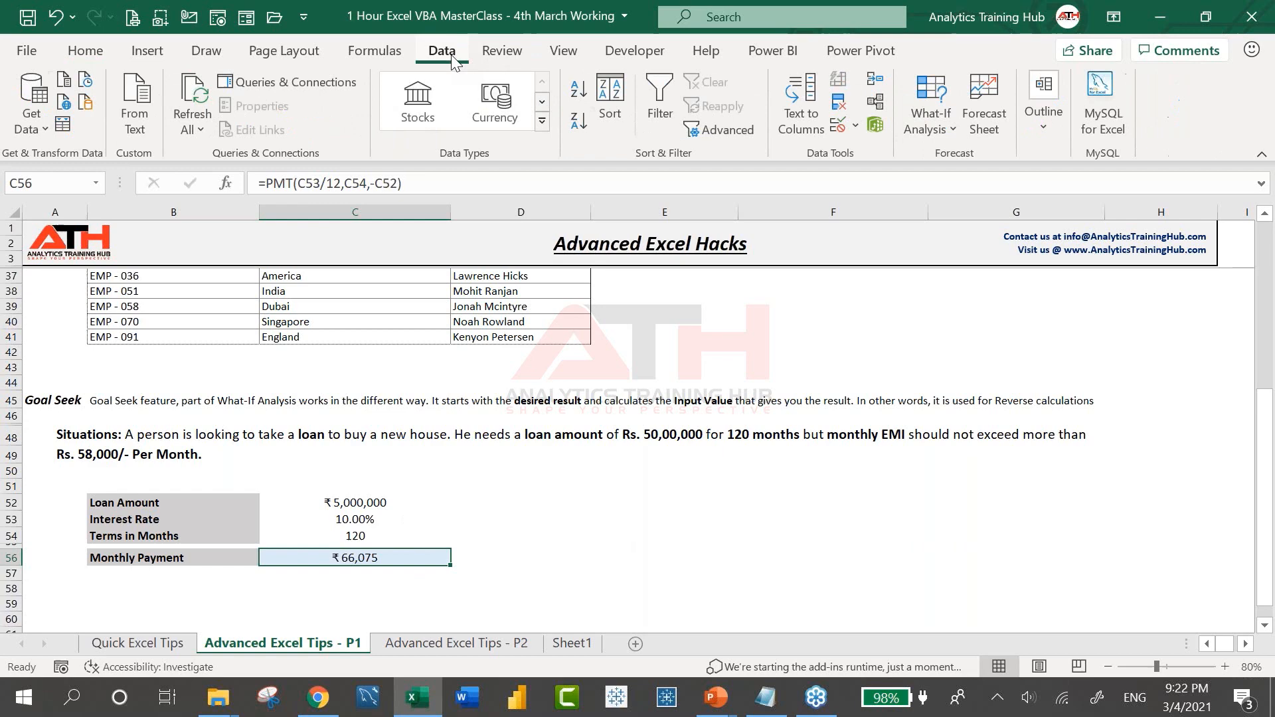
click(375, 55)
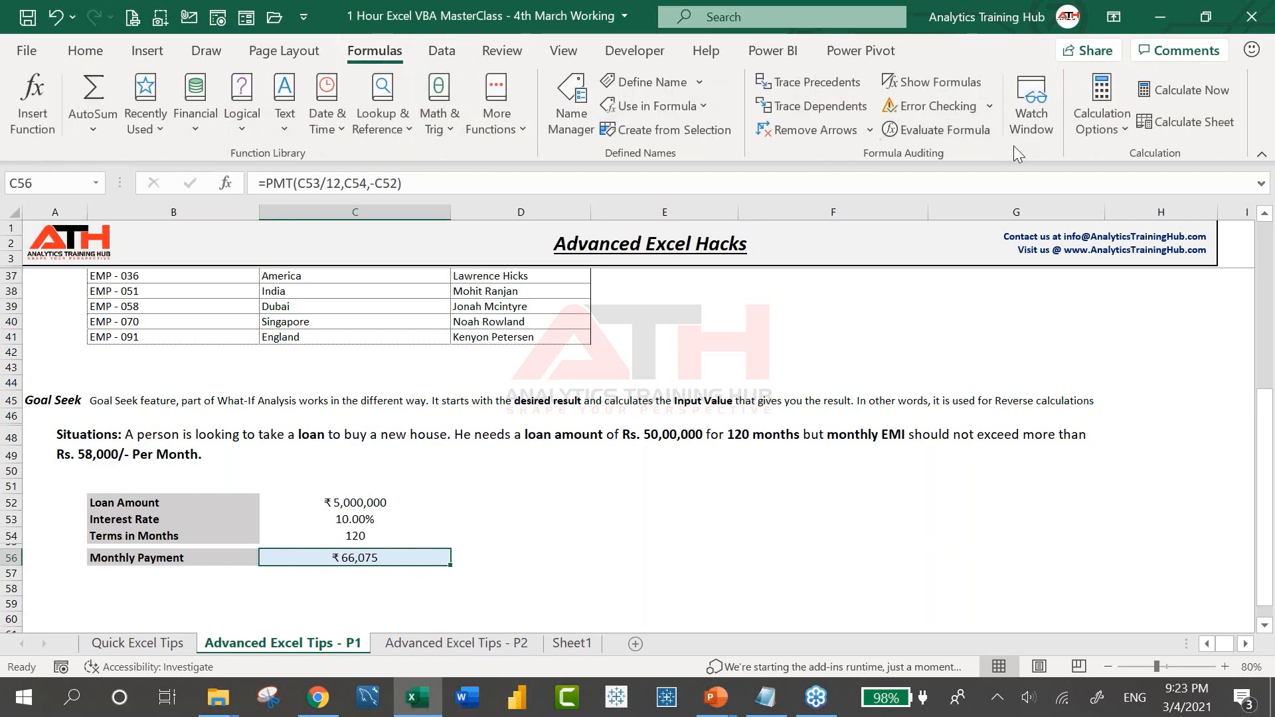
click(438, 54)
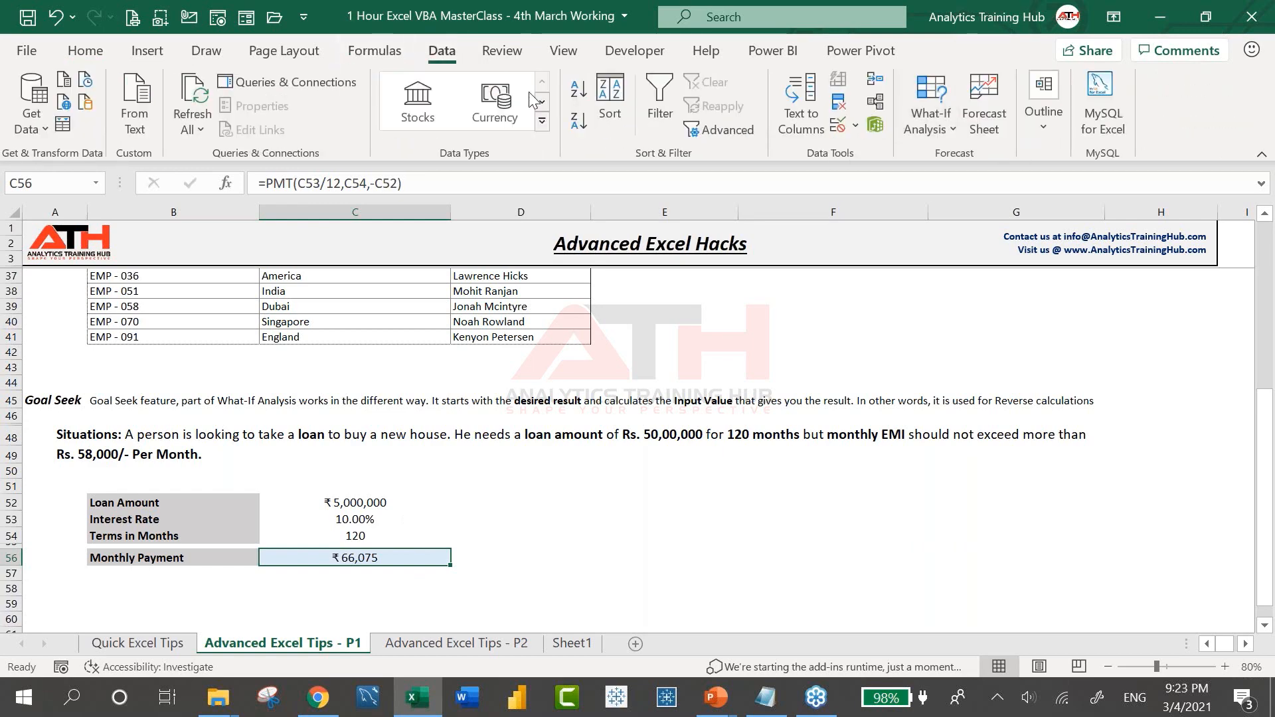
click(950, 131)
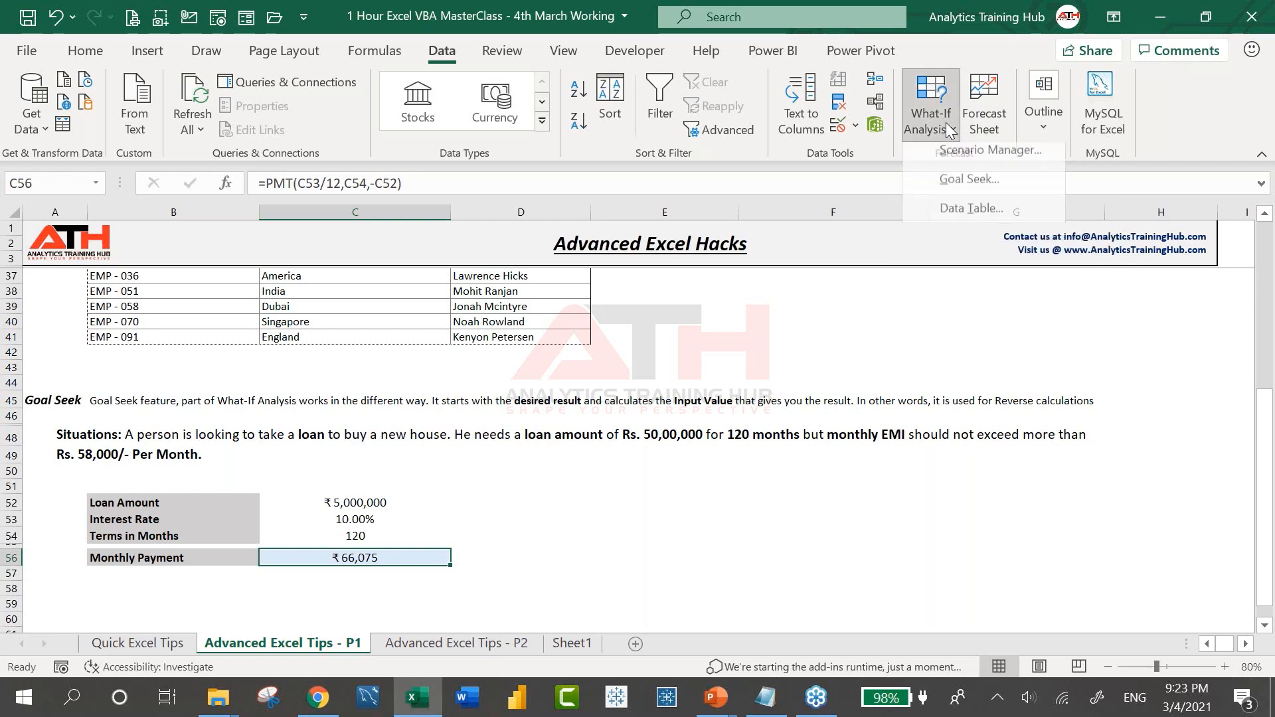
click(983, 187)
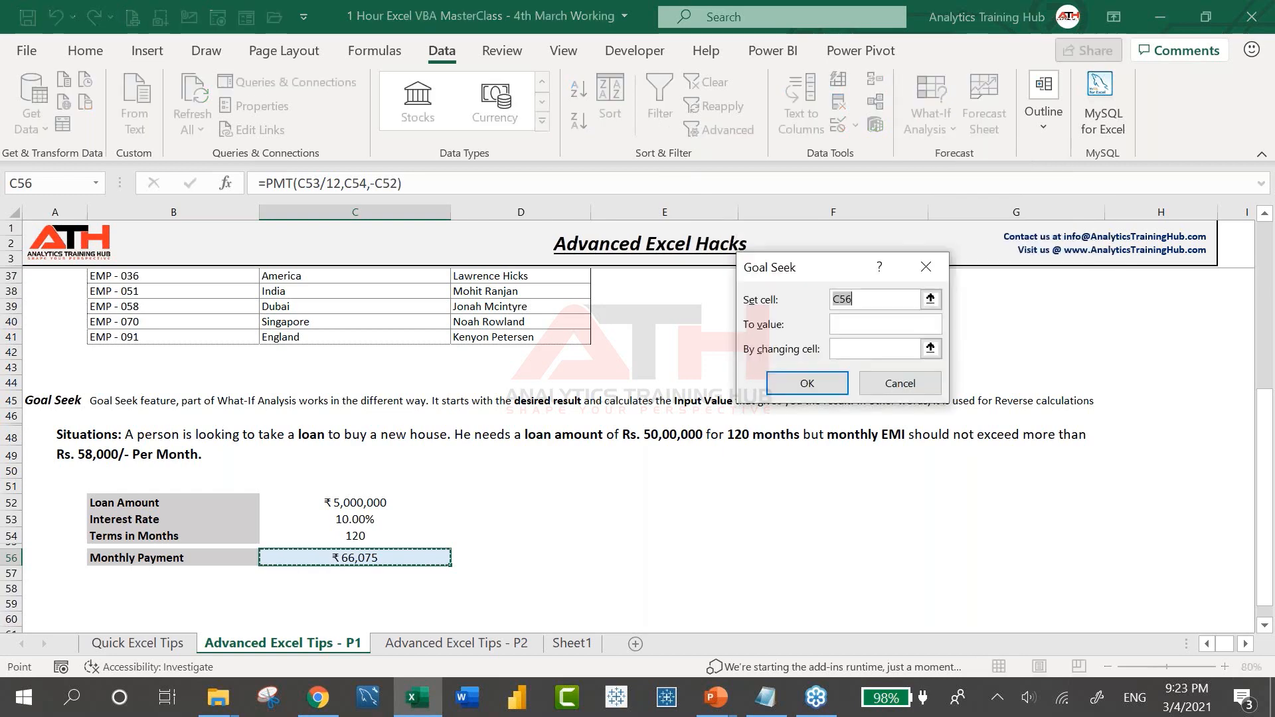
click(928, 268)
Set Goal Seek to make C56 equal 58000 by changing the interest rate C53
click(948, 120)
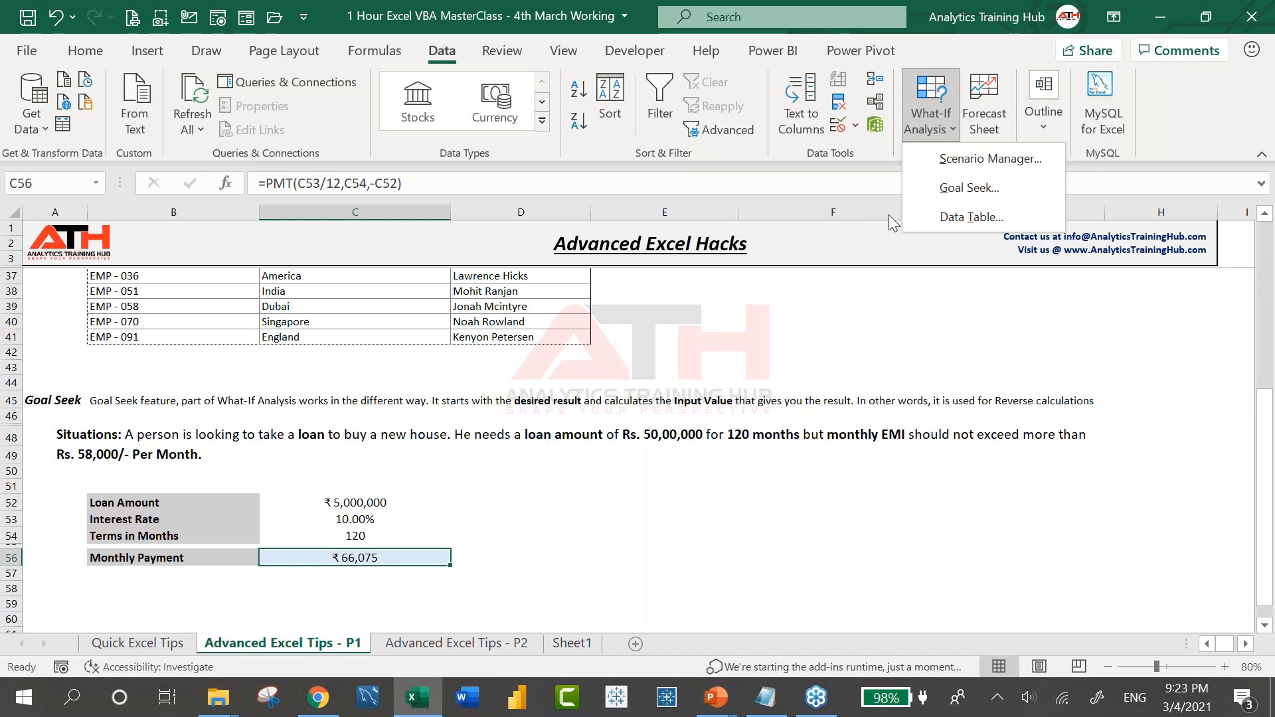
click(969, 188)
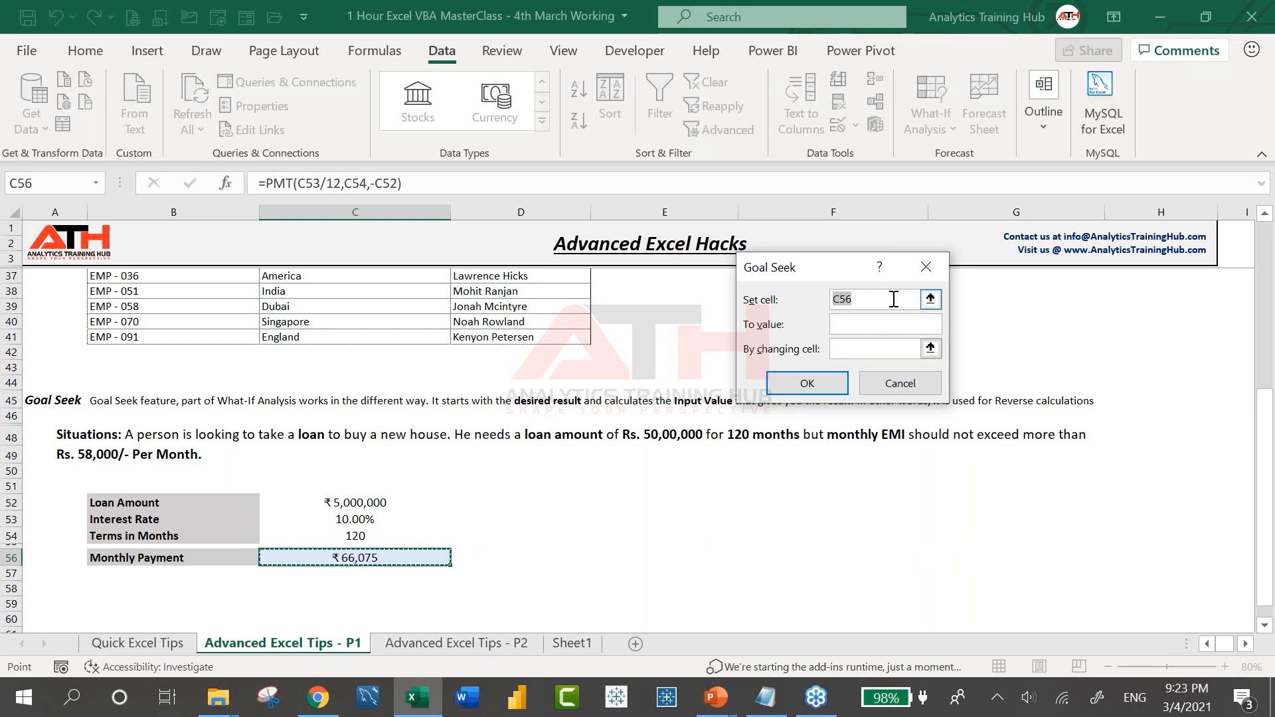
click(877, 324)
text(58000)
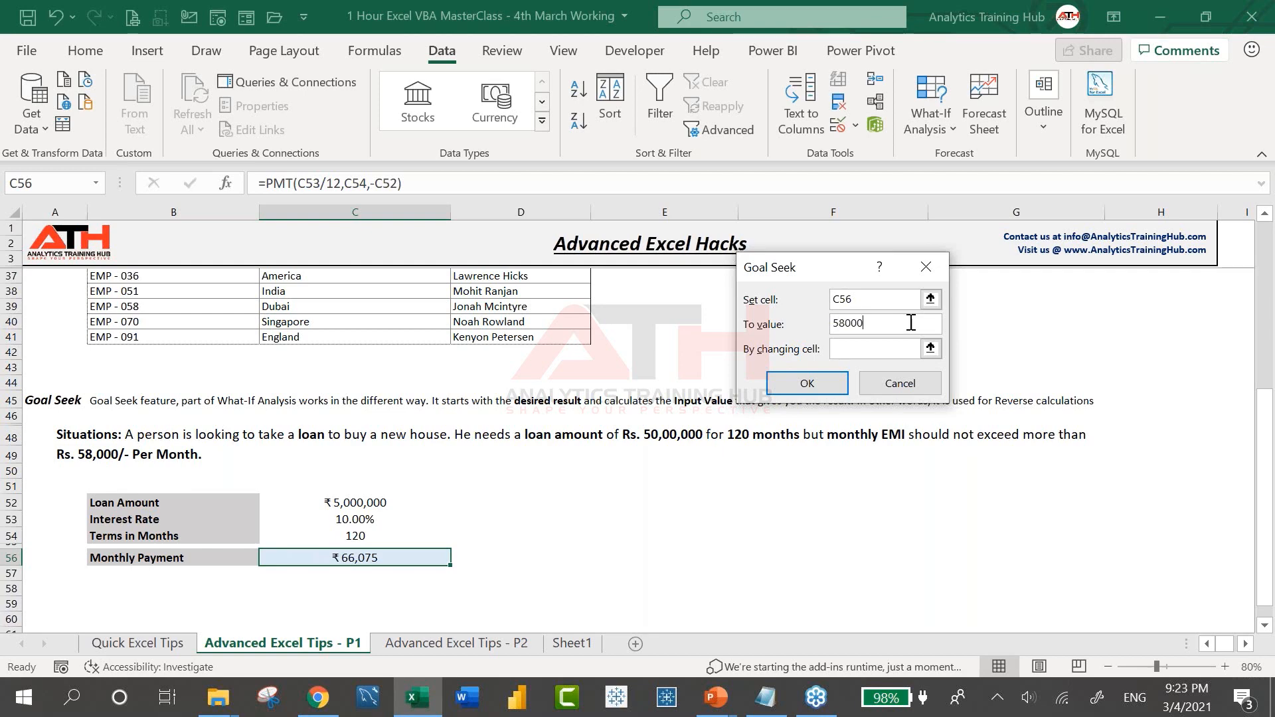
click(903, 347)
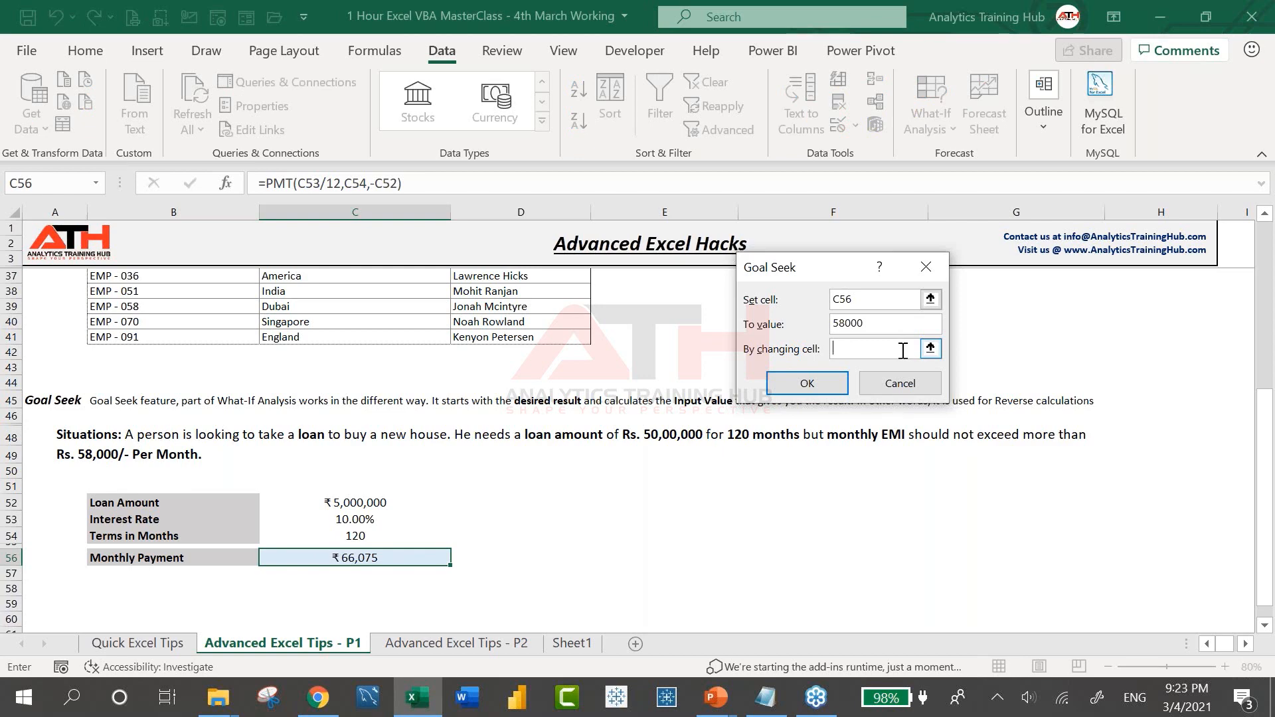
click(370, 519)
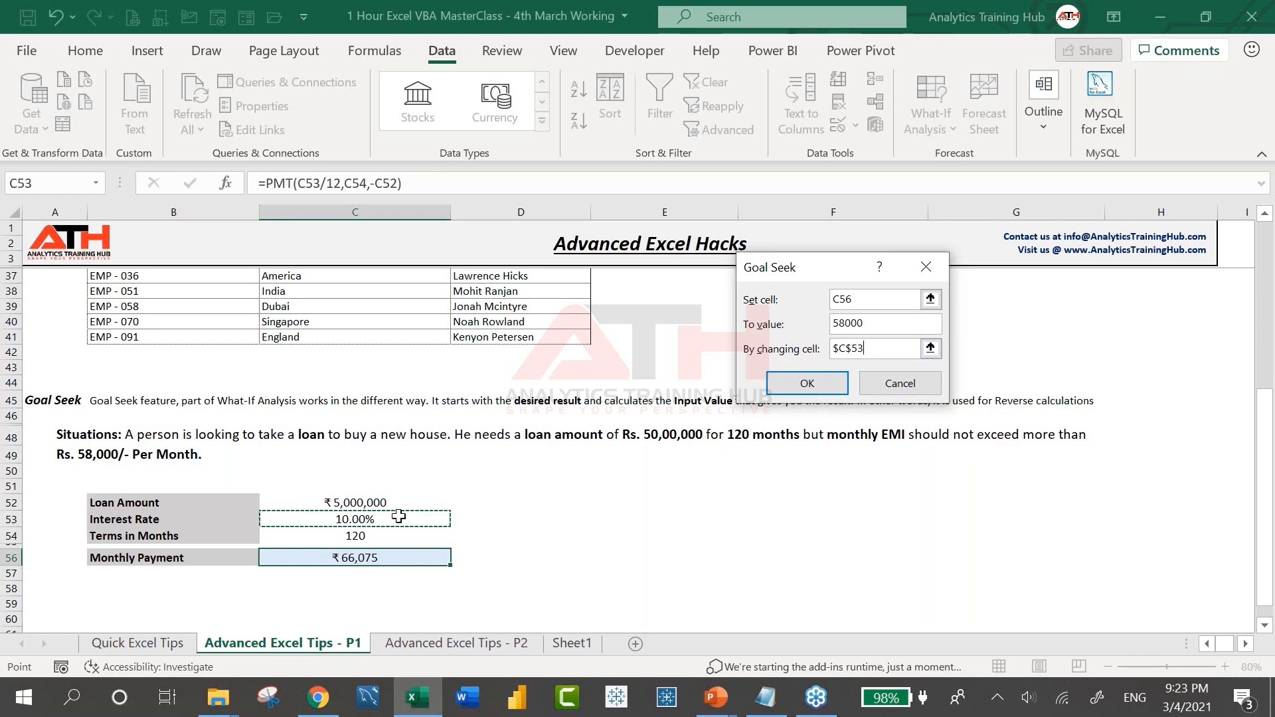
Run Goal Seek so C53 becomes 6.98% for a ₹58,000 payment, then open Advanced Excel Tips - P2
click(801, 388)
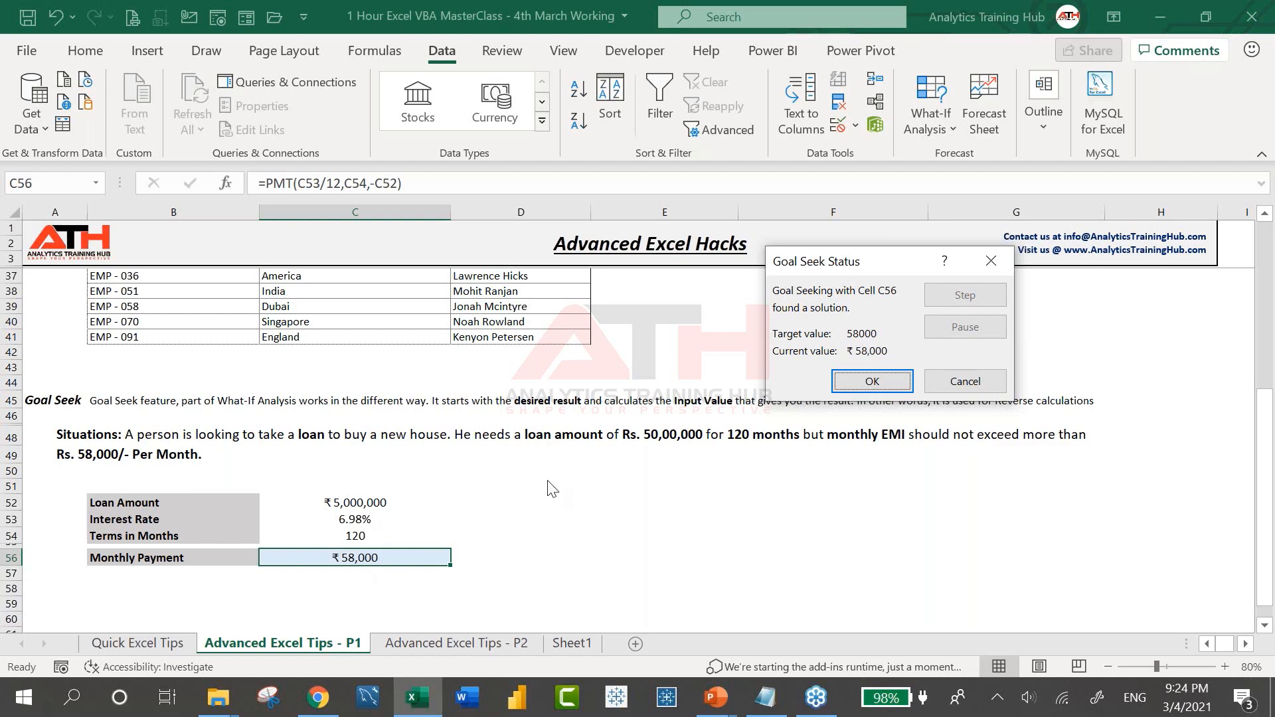
click(882, 383)
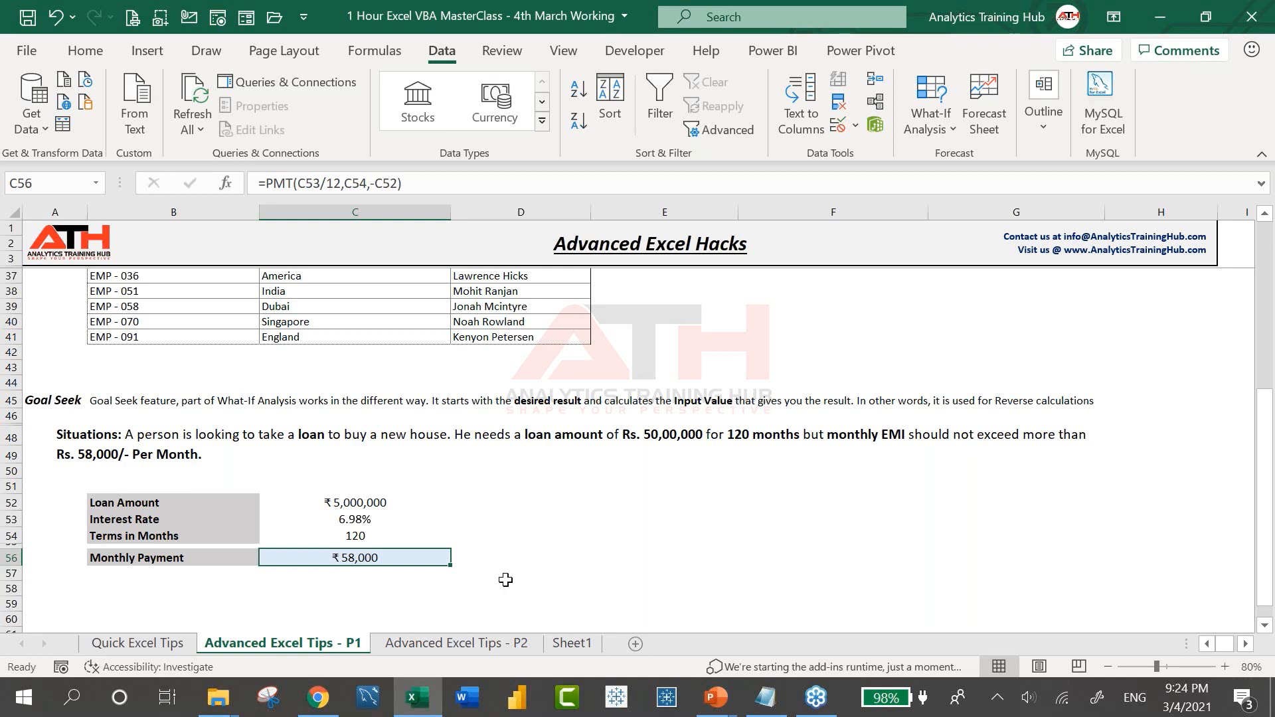
click(457, 643)
scroll(367, 354, up, 3)
Convert the movie data region into a table with headers (Table2)
scroll(368, 354, down, 1)
click(368, 354)
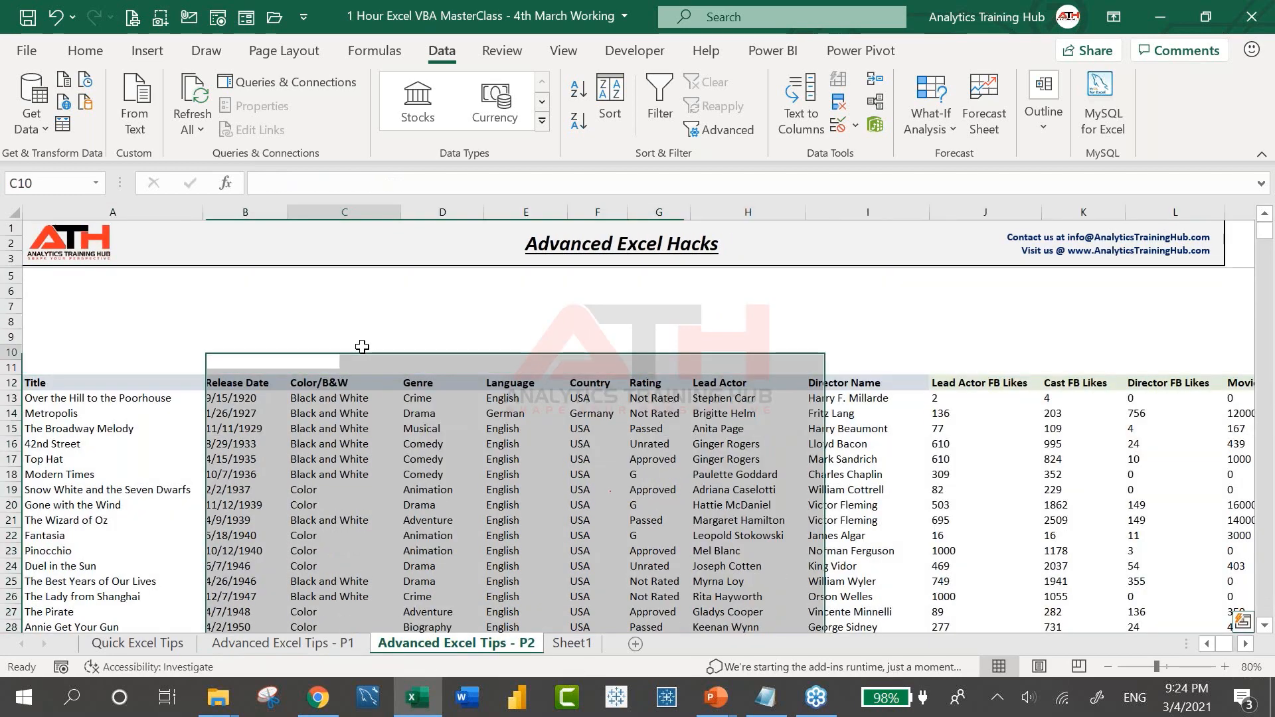
click(370, 392)
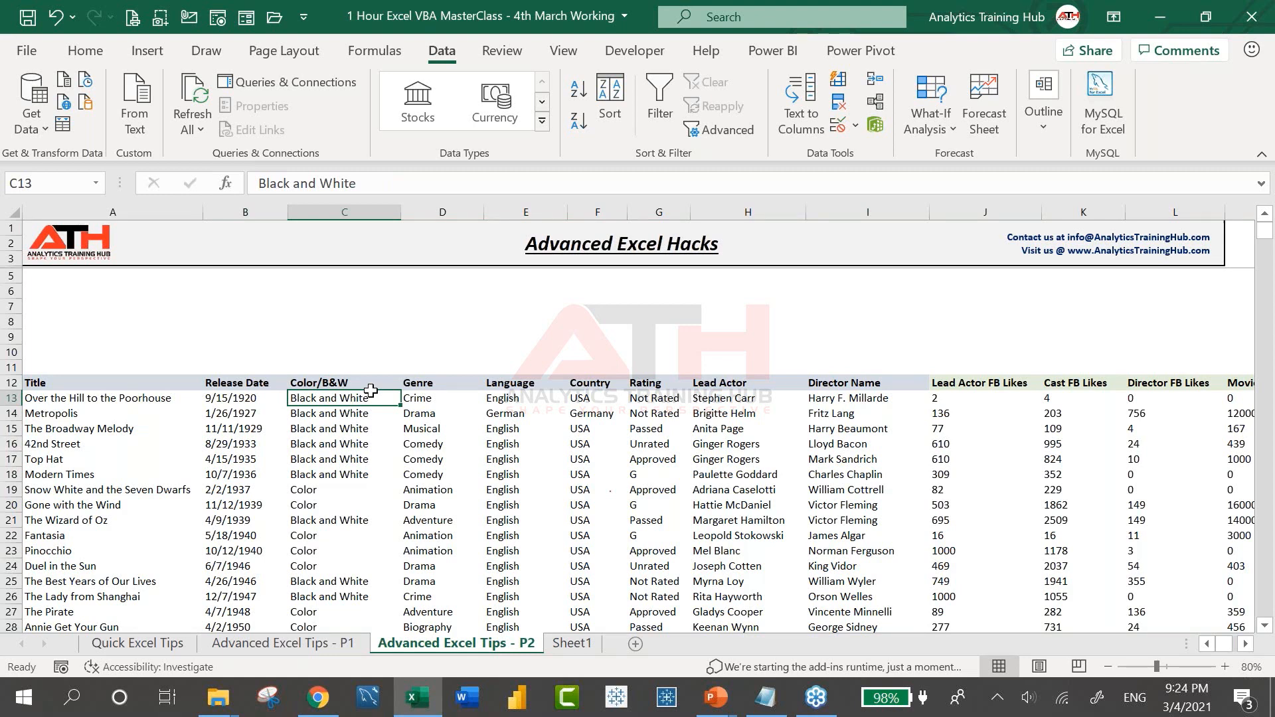
click(442, 457)
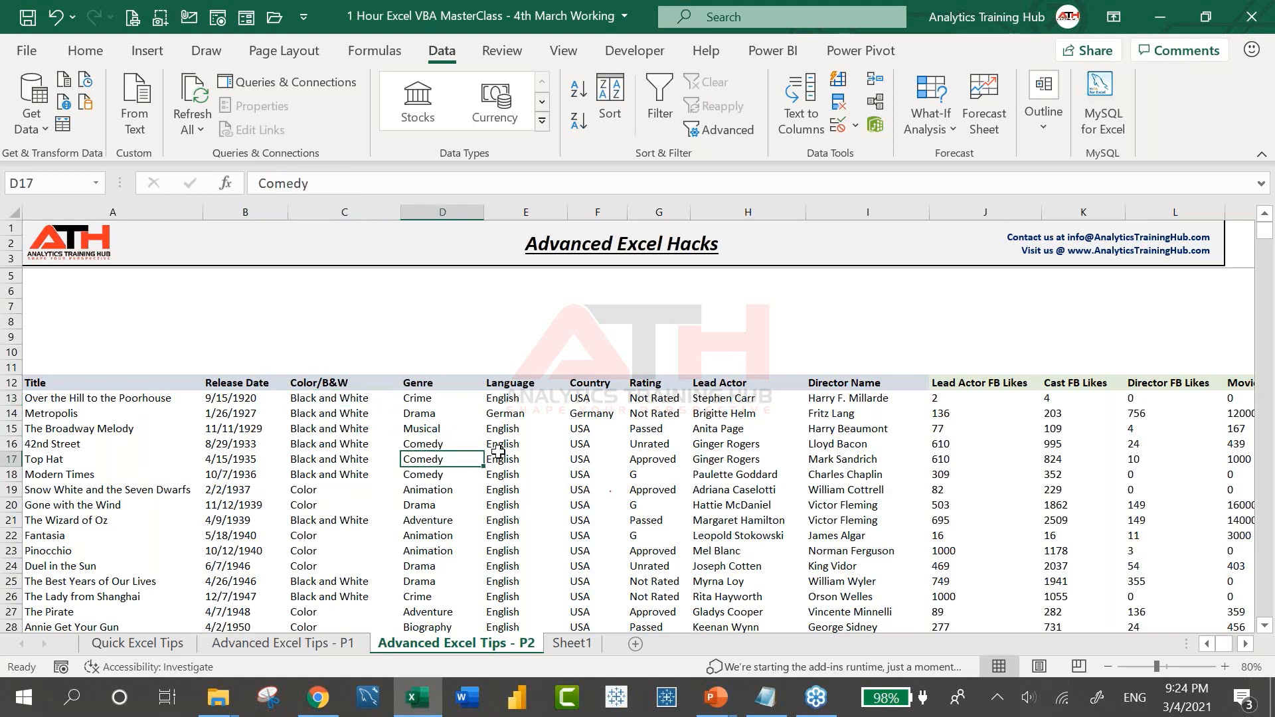
click(148, 51)
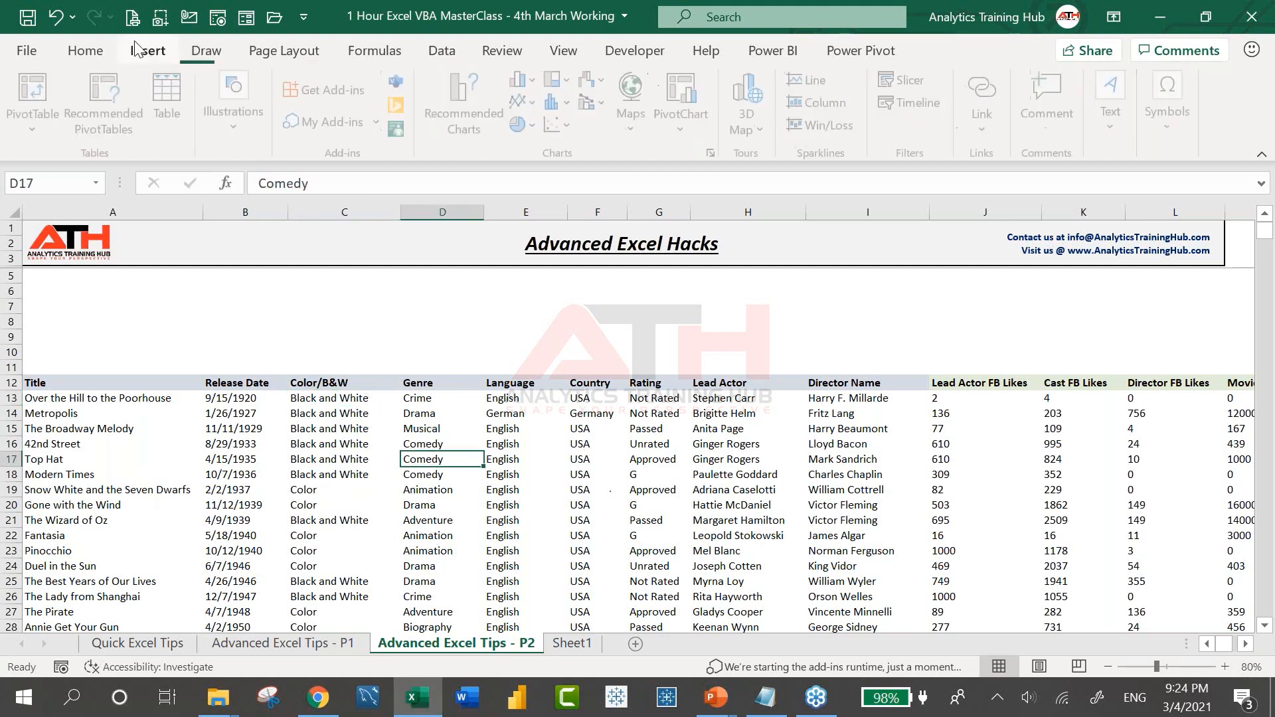
click(390, 469)
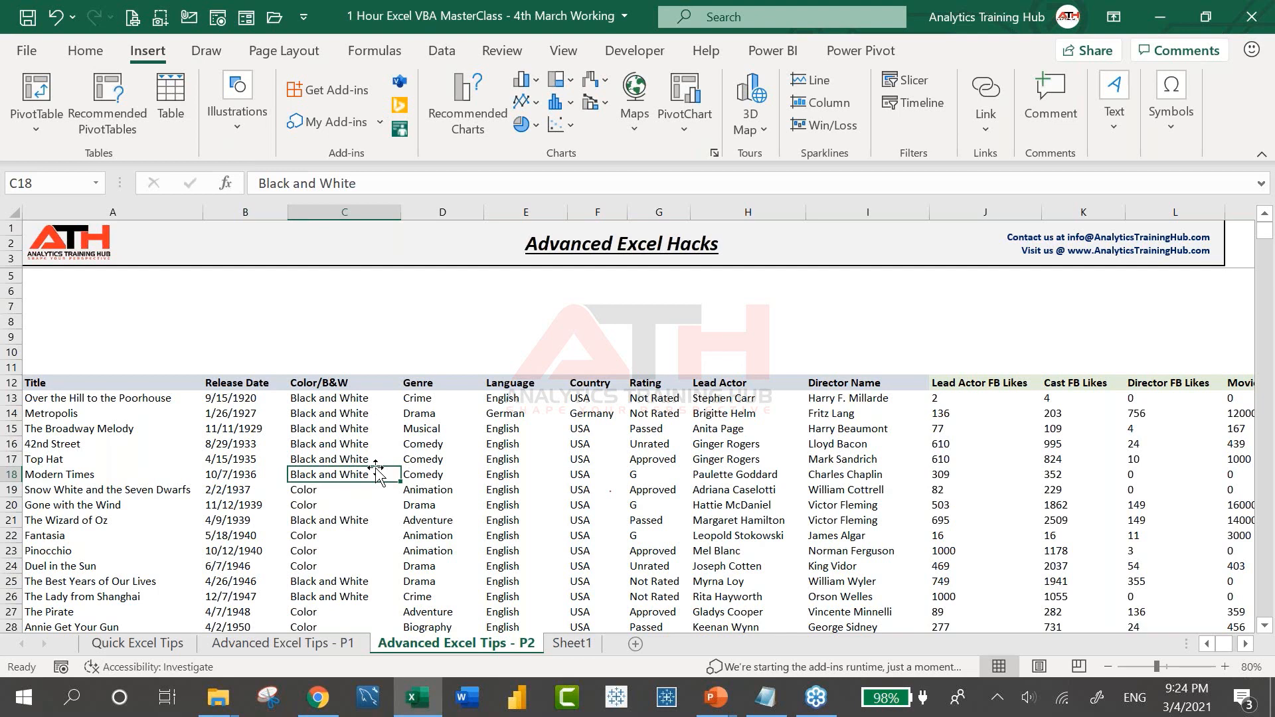
click(316, 433)
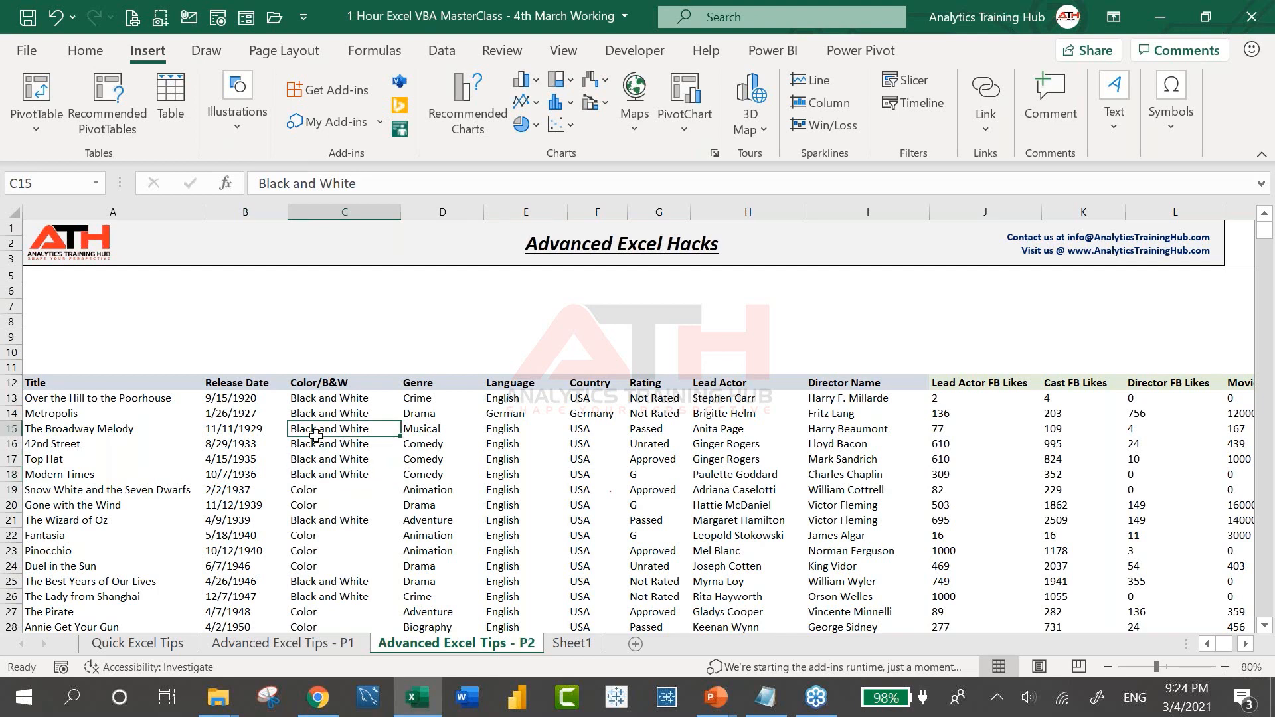
key(ctrl+a)
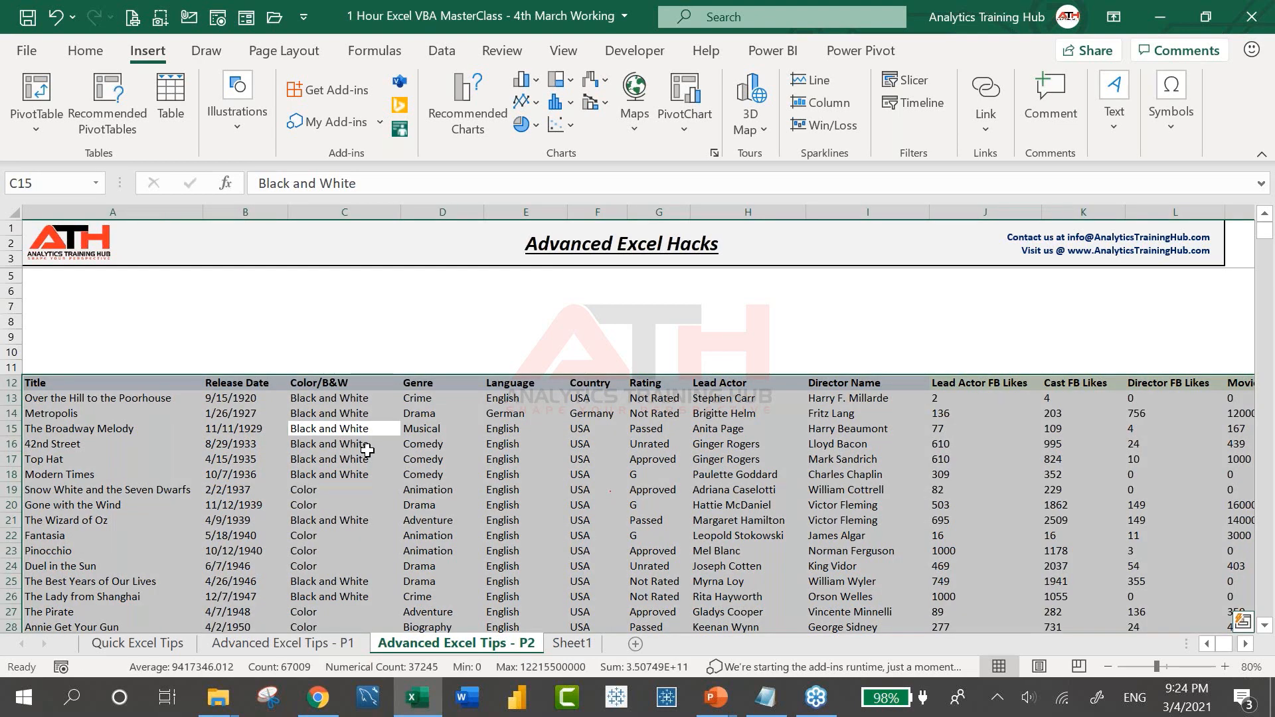
click(471, 476)
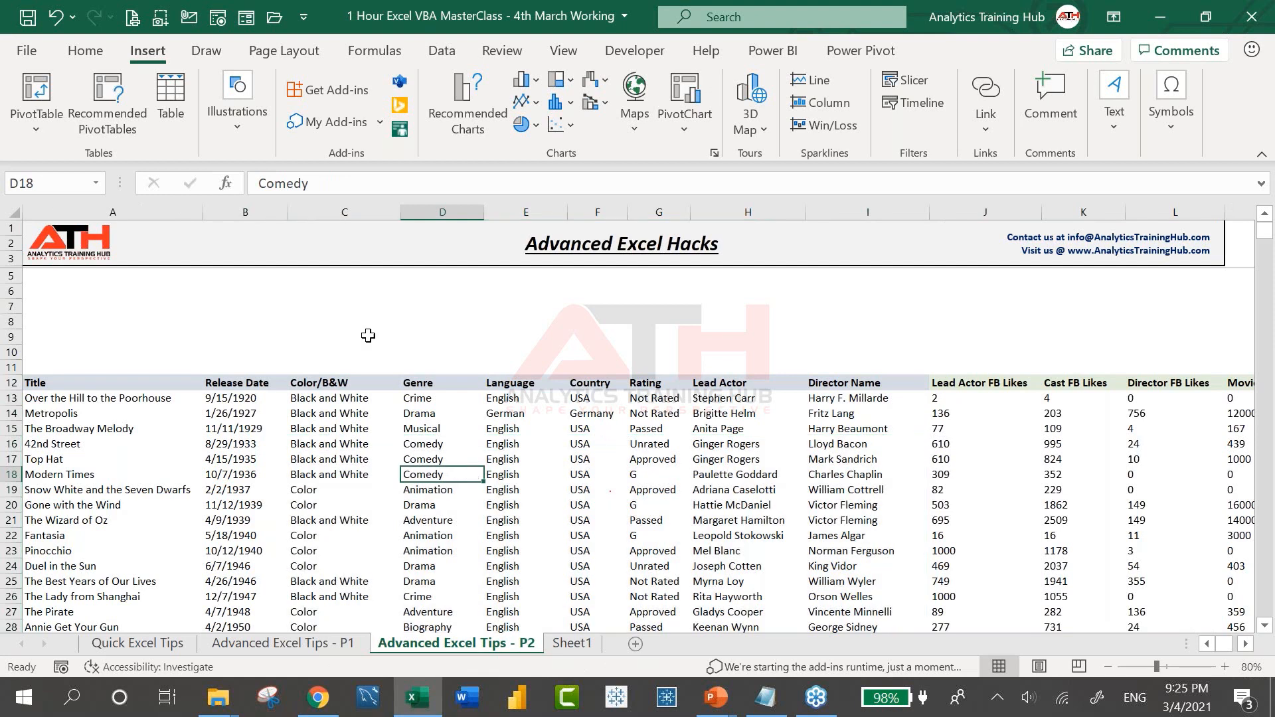
click(170, 100)
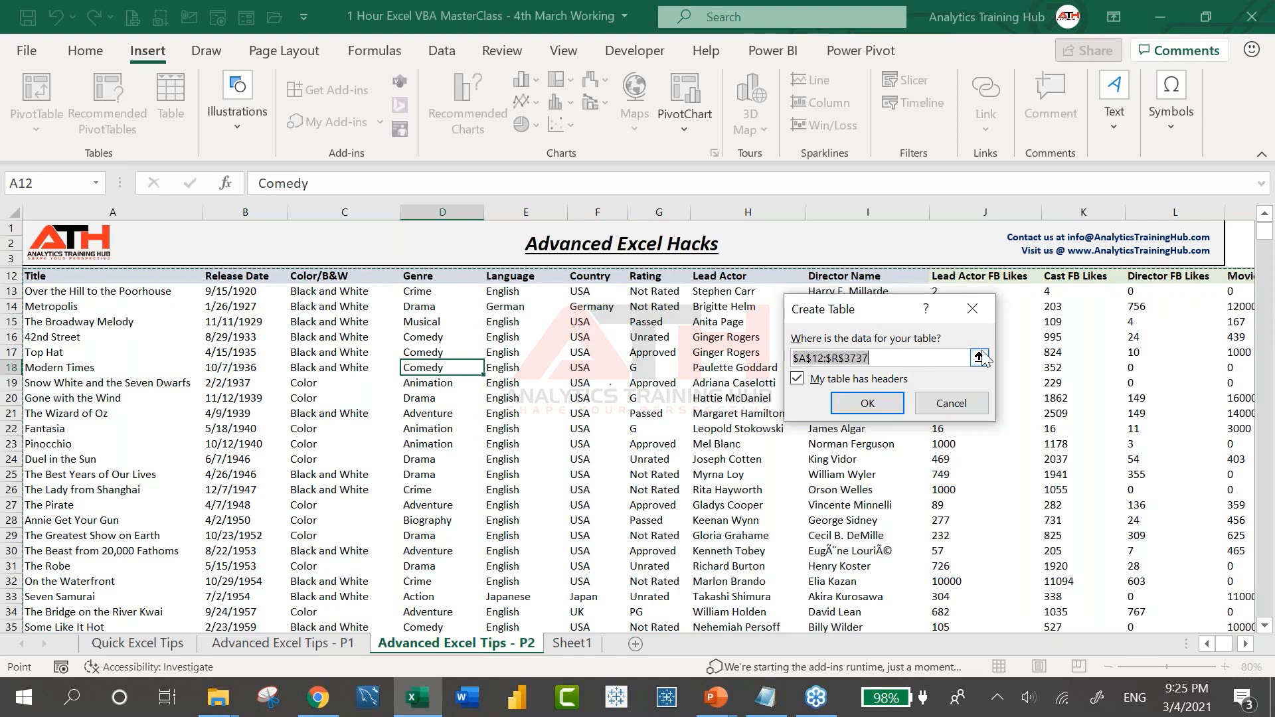
click(868, 403)
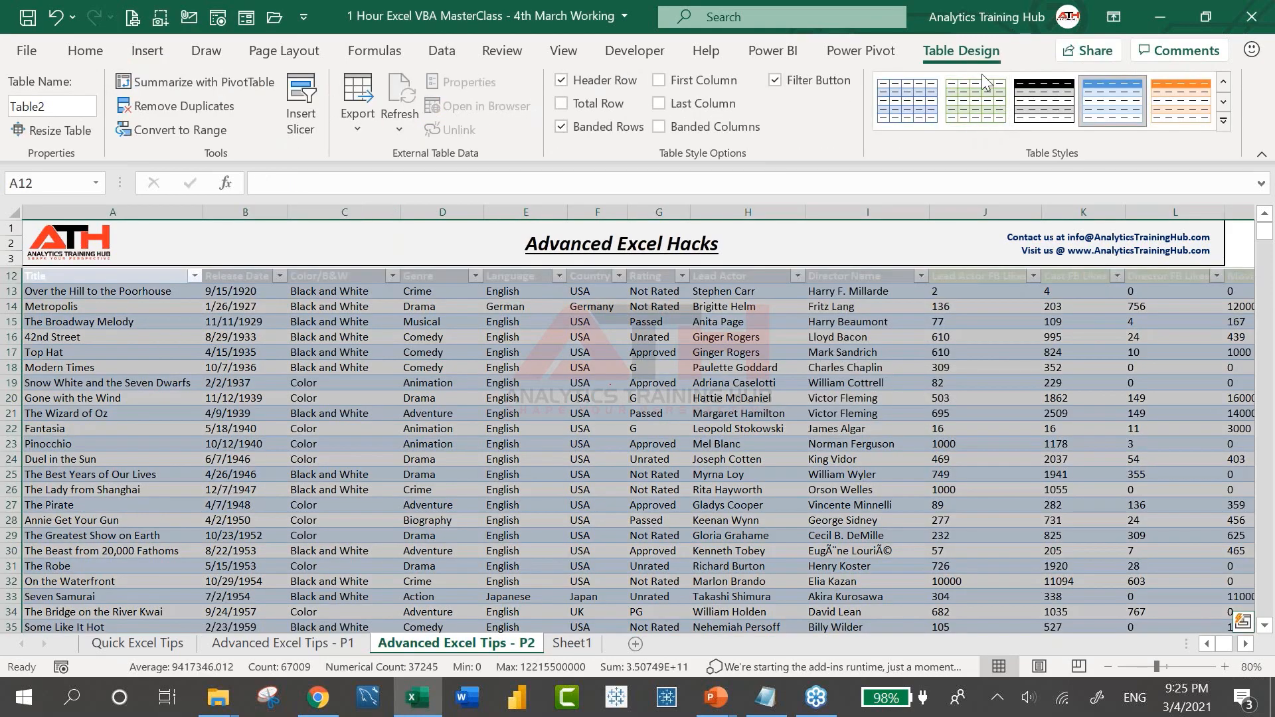
Apply the plain Light None table style to Table2
click(1225, 119)
click(806, 117)
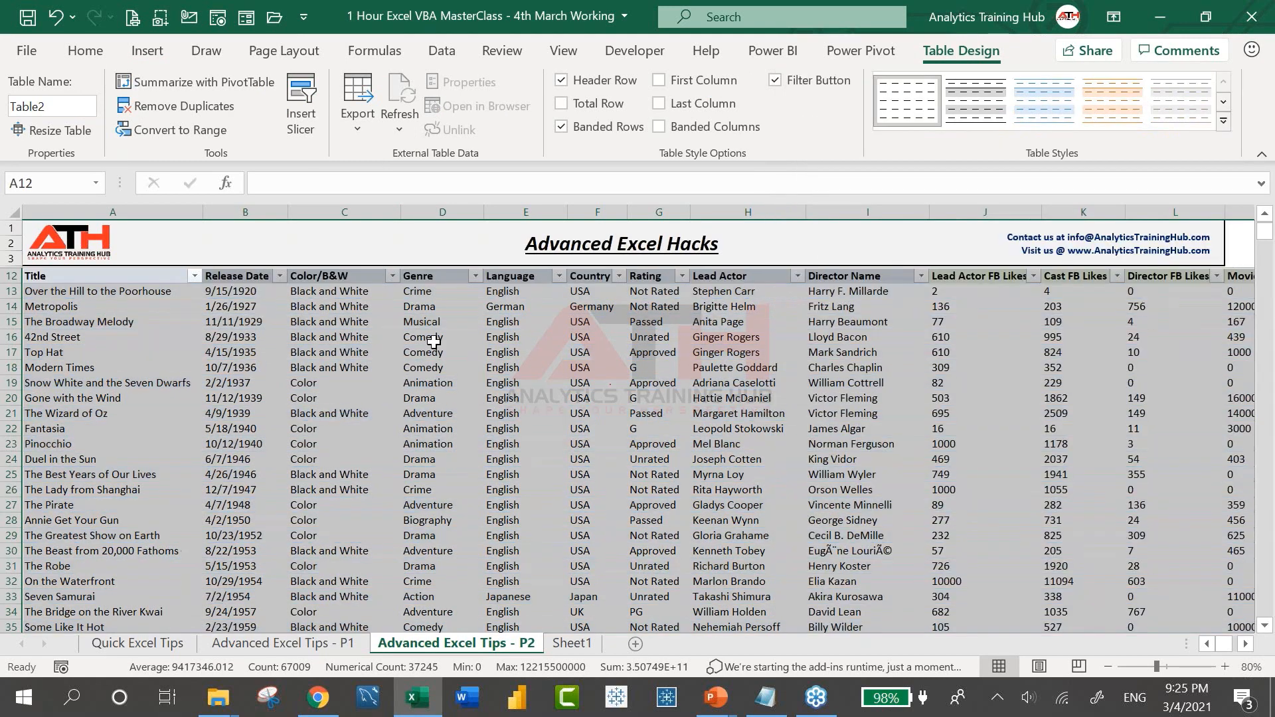
click(442, 336)
scroll(442, 337, up, 4)
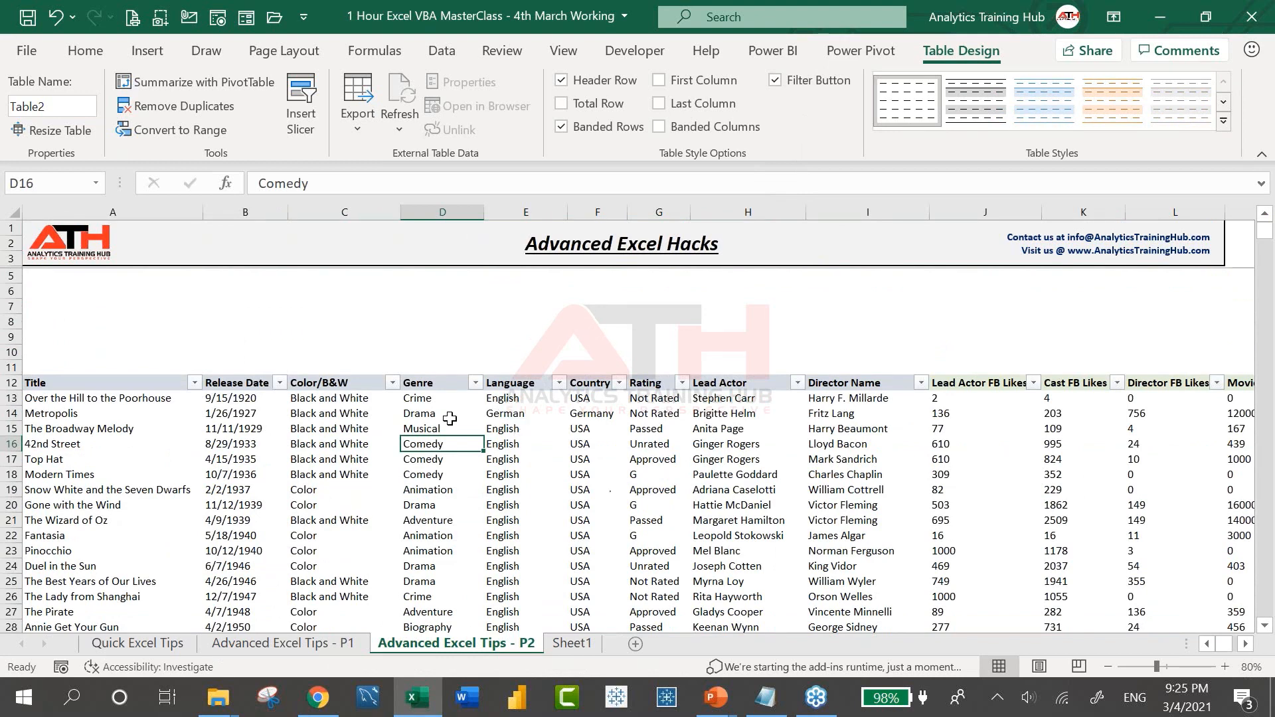
click(450, 415)
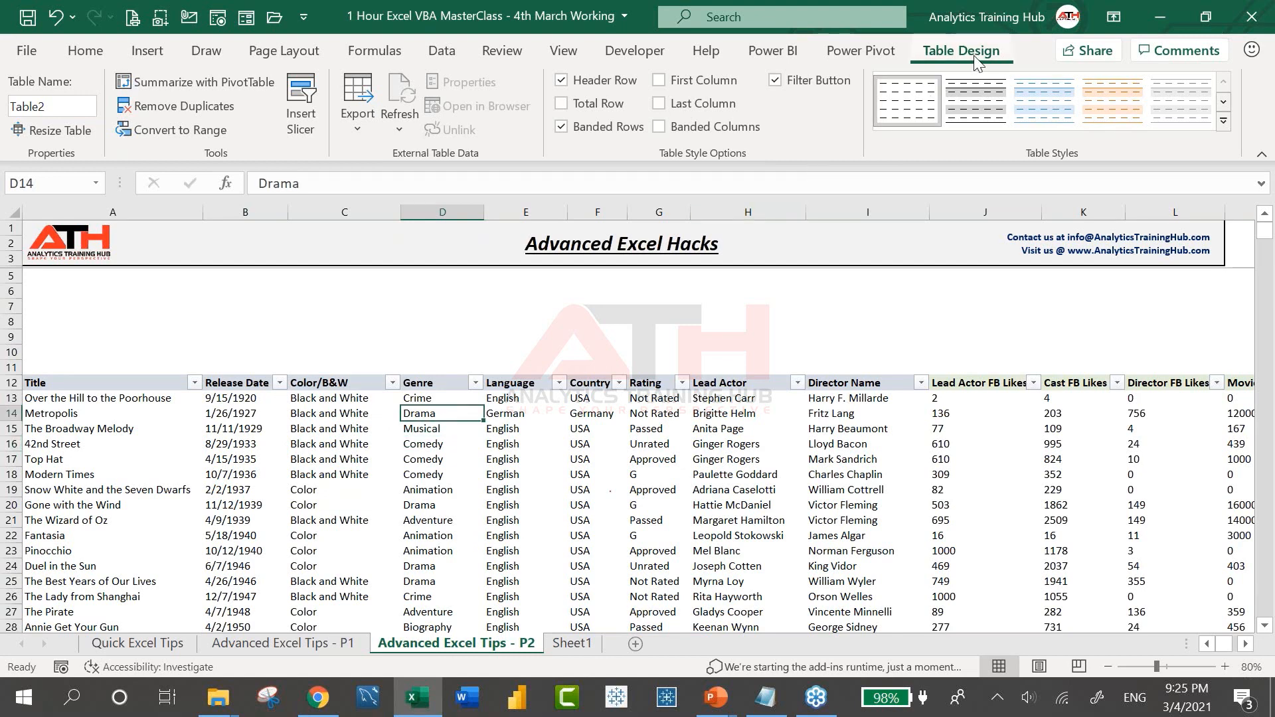
Insert Genre, Language, Country and Duration (min) slicers for the movie table
click(303, 118)
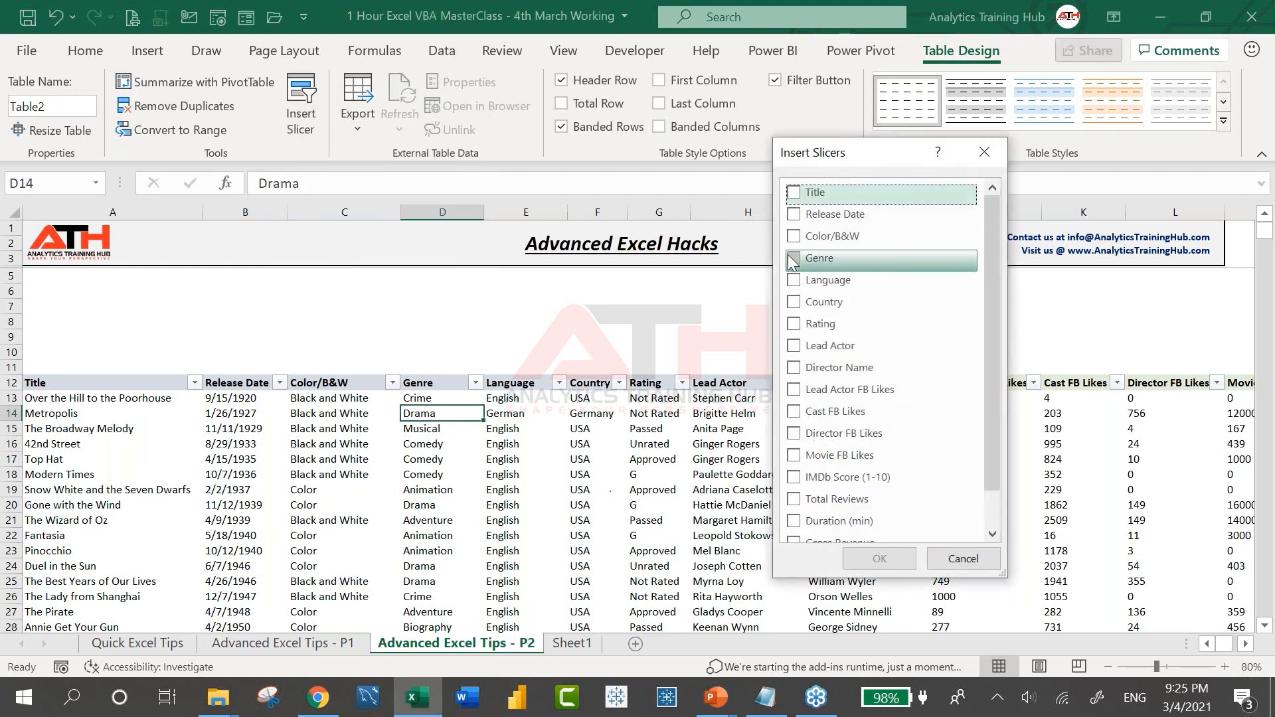
click(793, 259)
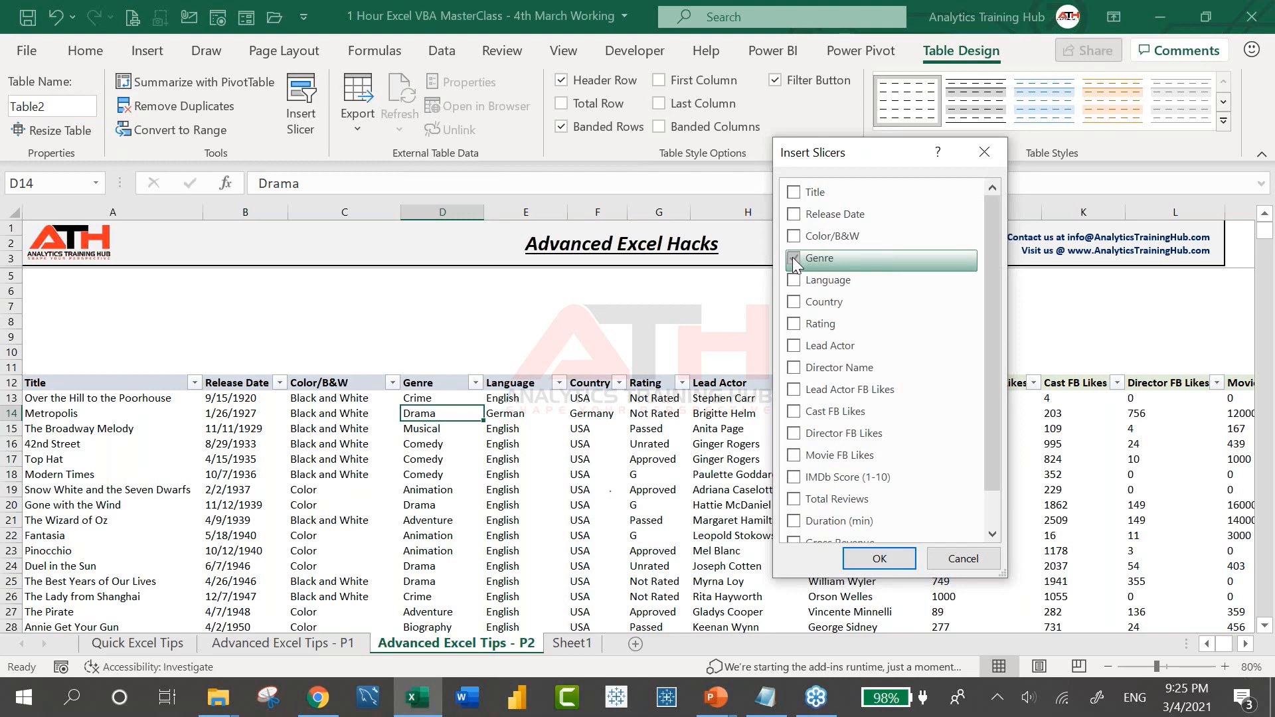
click(798, 304)
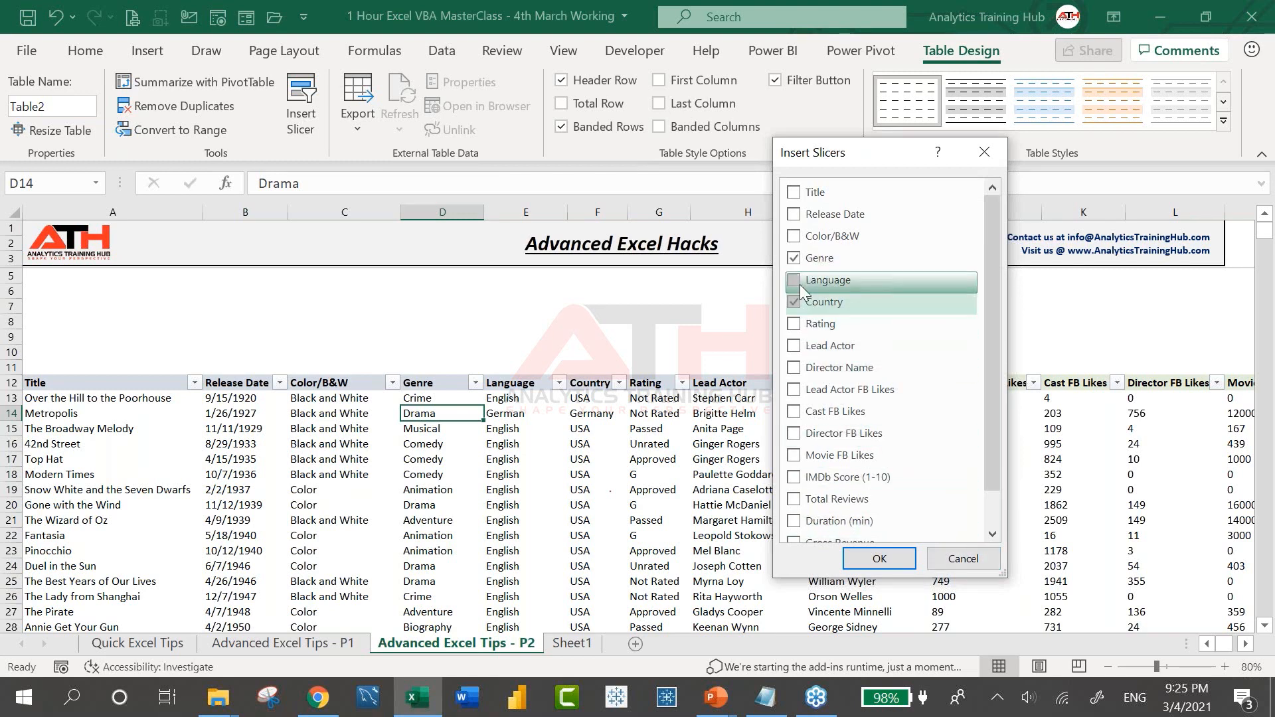
click(800, 281)
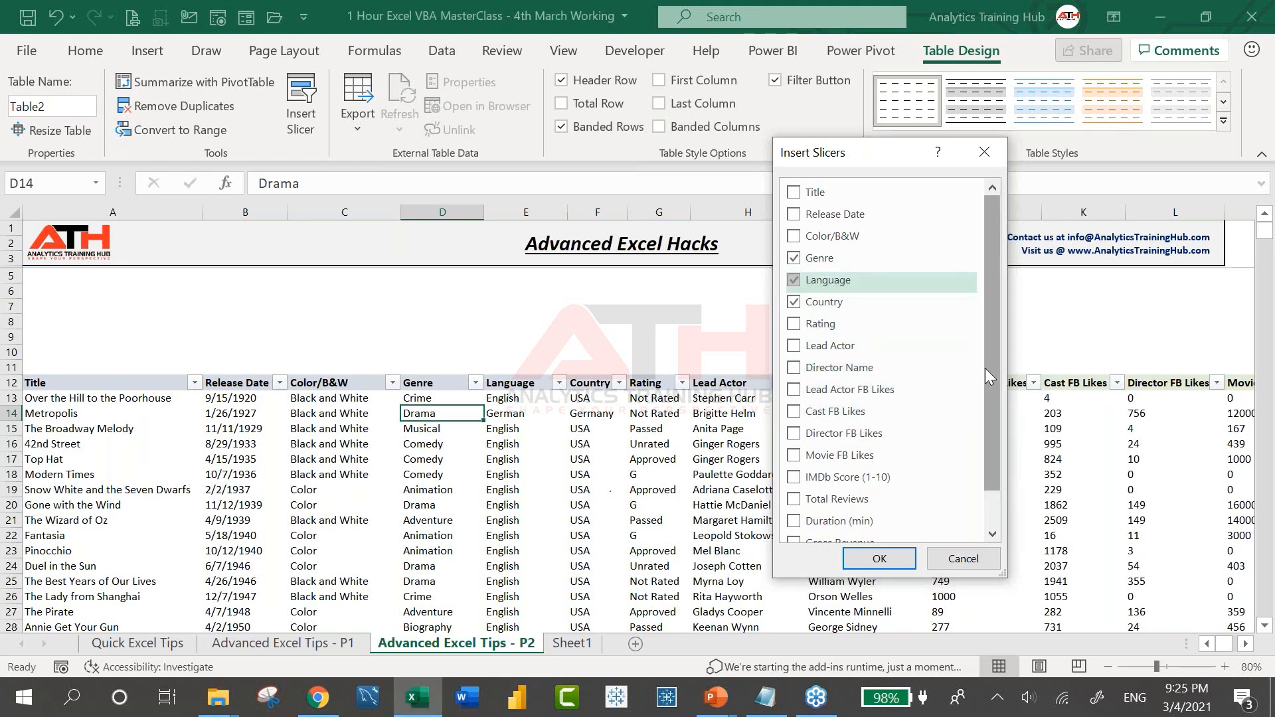
drag(990, 370, 995, 448)
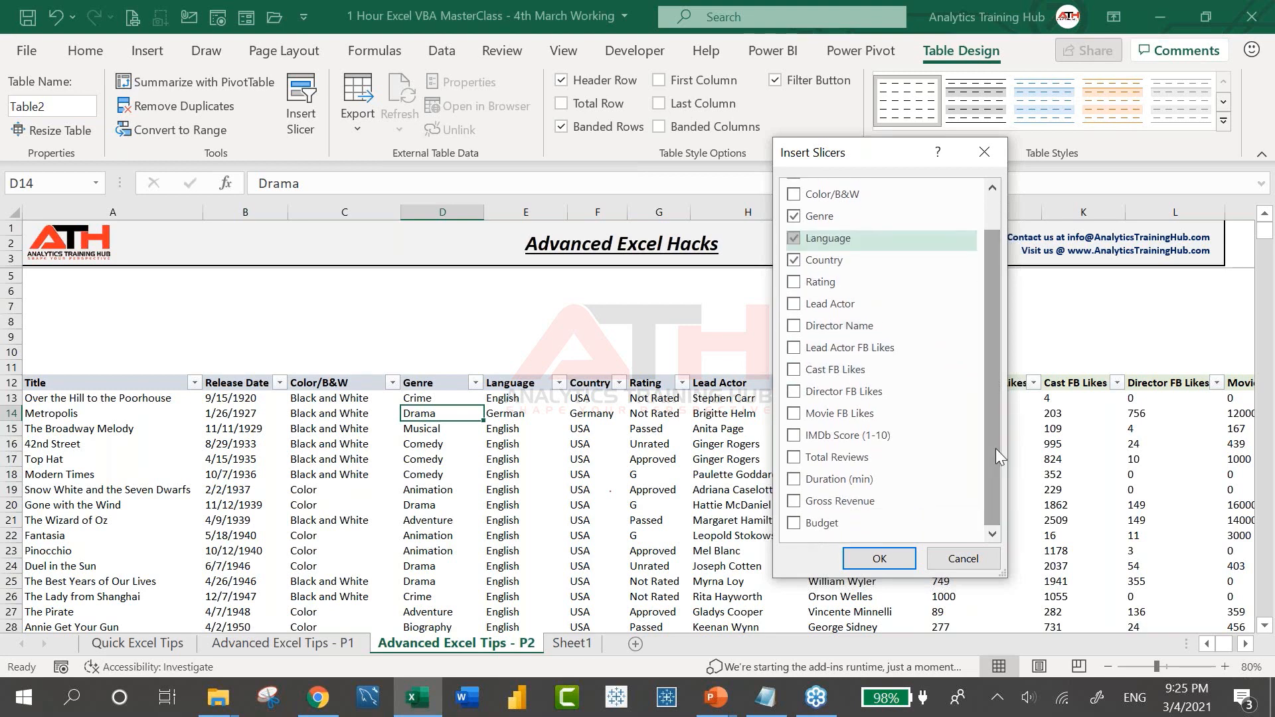
click(793, 479)
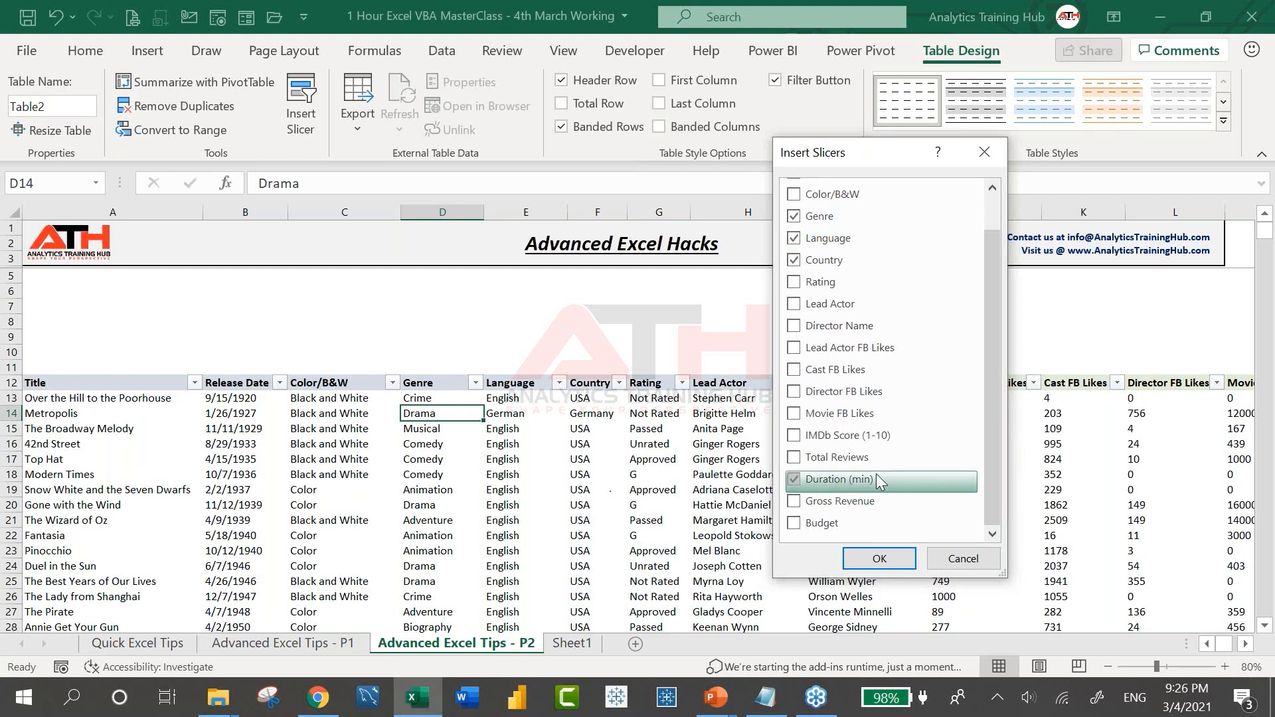
click(880, 560)
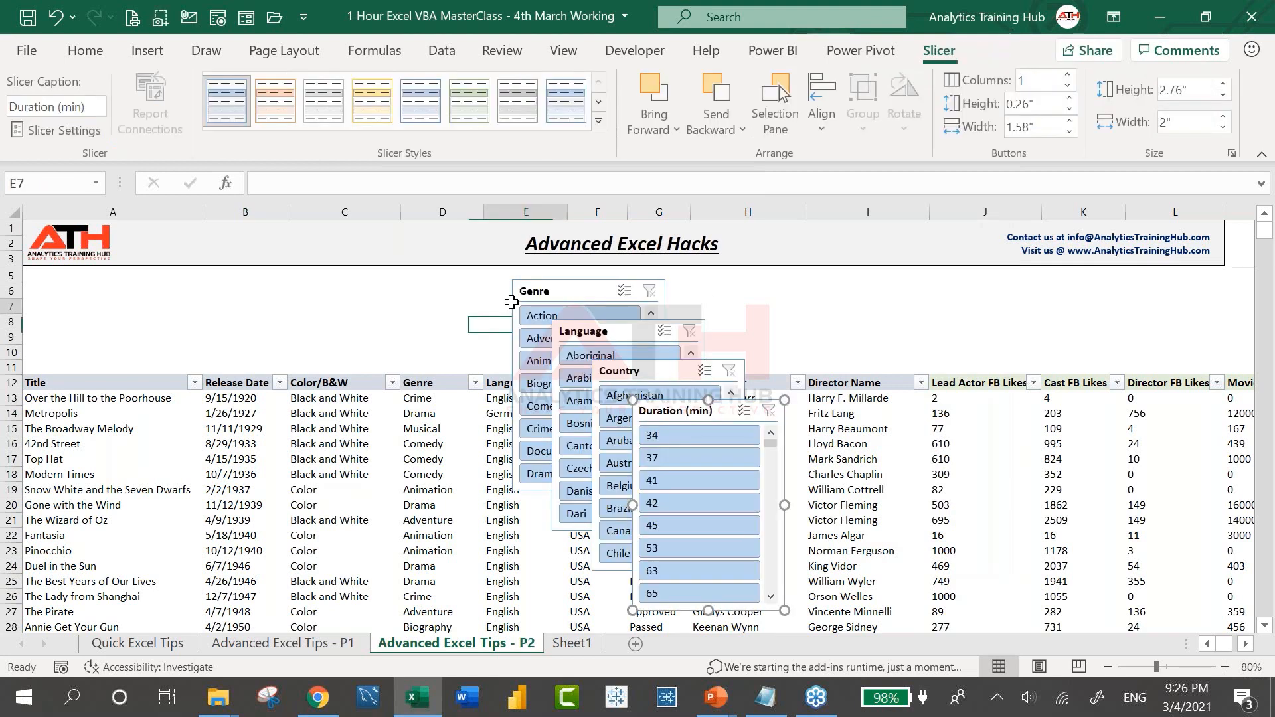
Move and reshape the four slicers wide and short, side by side above the table
drag(513, 280, 68, 277)
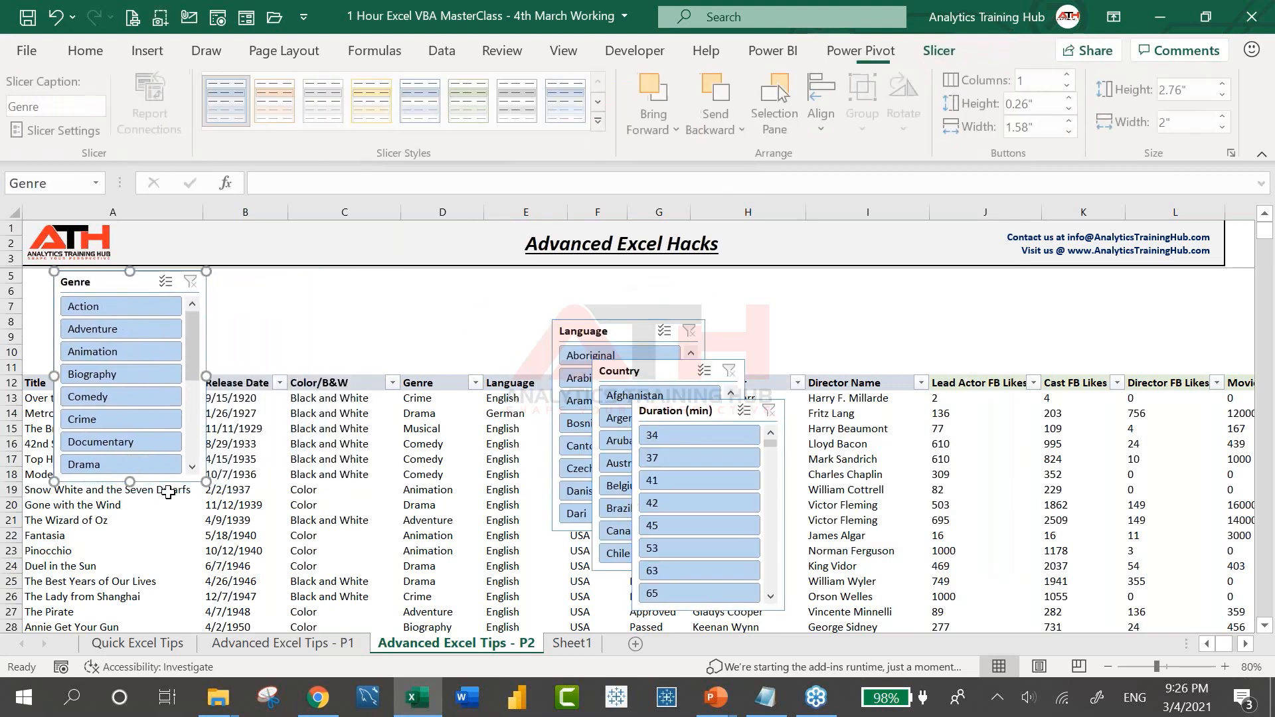
drag(205, 481, 317, 367)
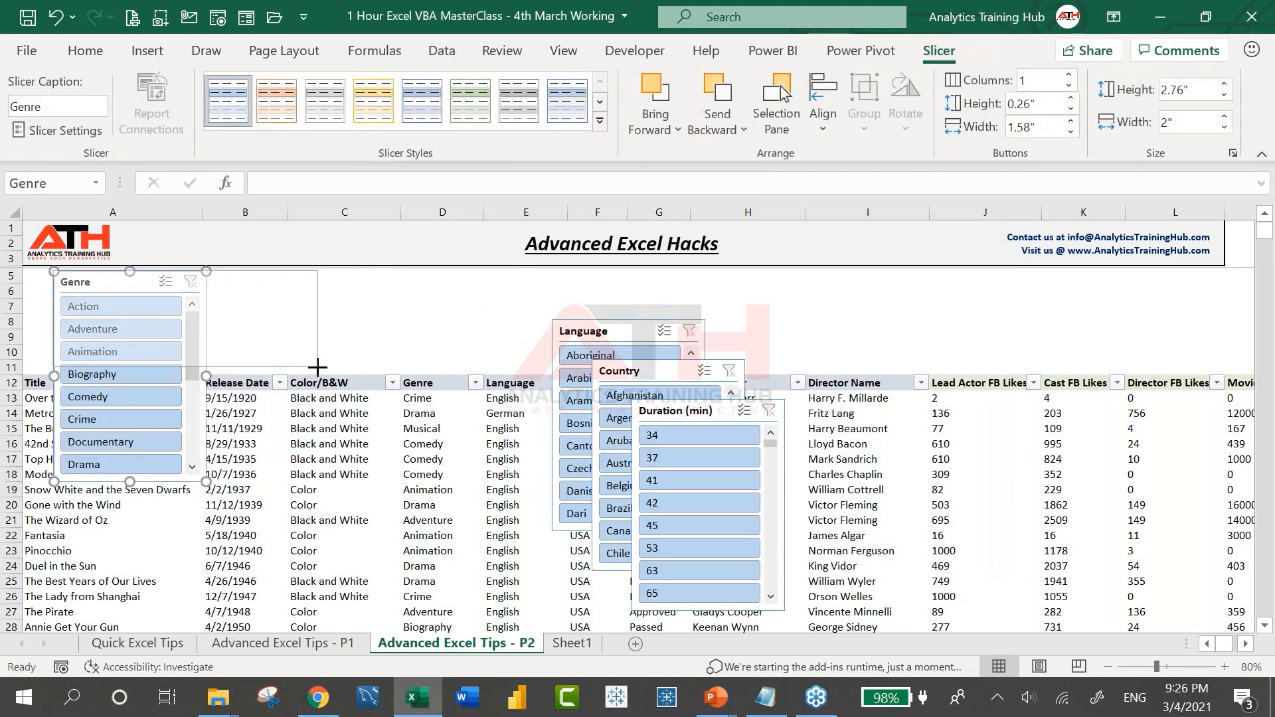
drag(612, 332, 407, 282)
drag(500, 483, 656, 290)
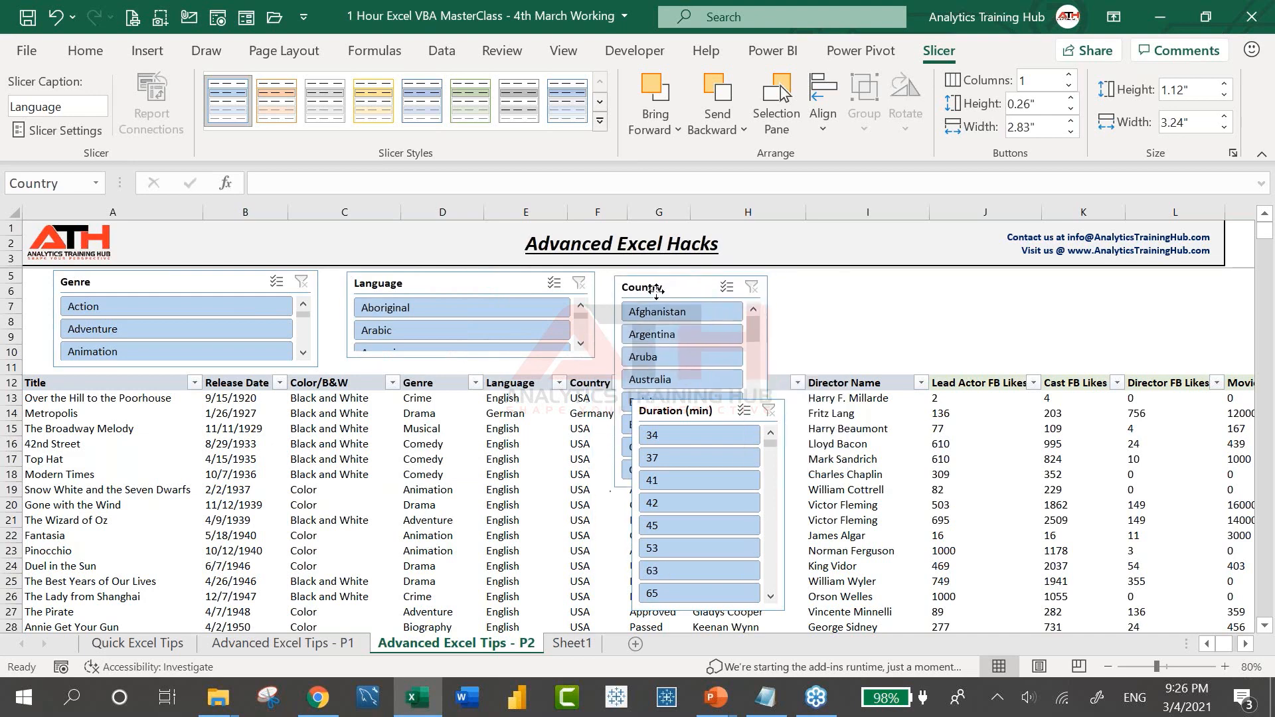
drag(705, 422, 951, 399)
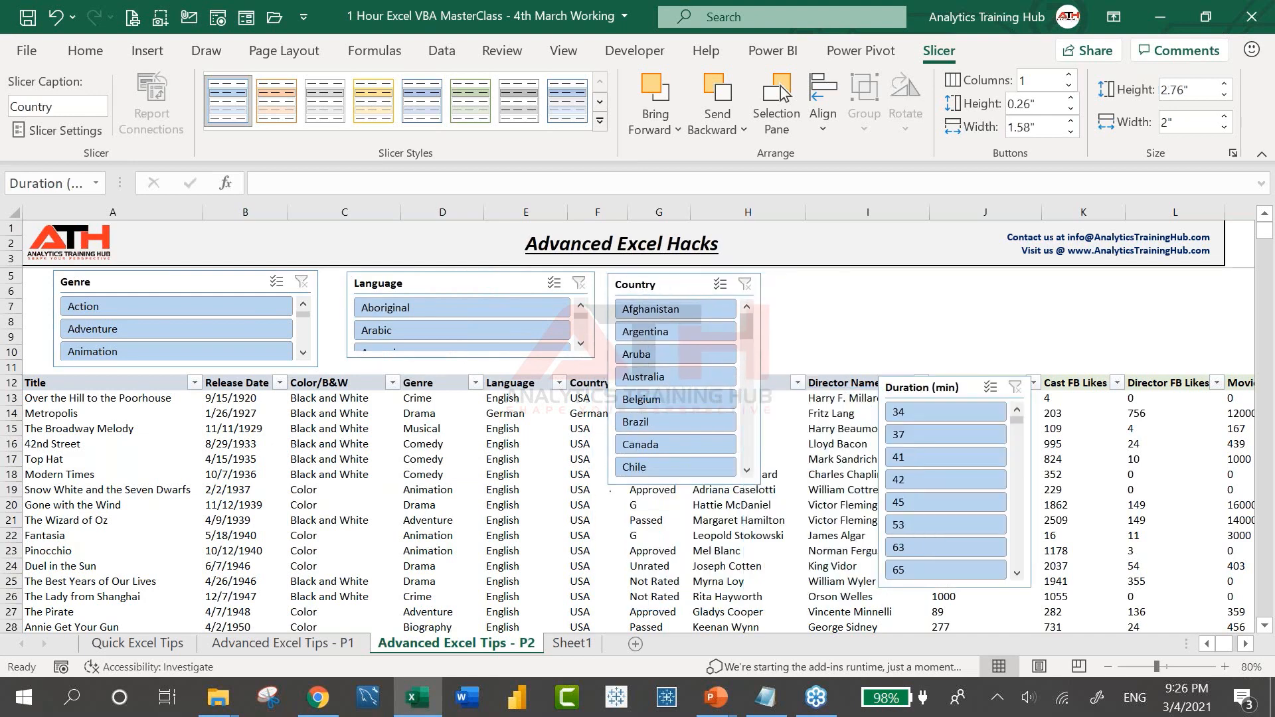
click(746, 471)
click(661, 267)
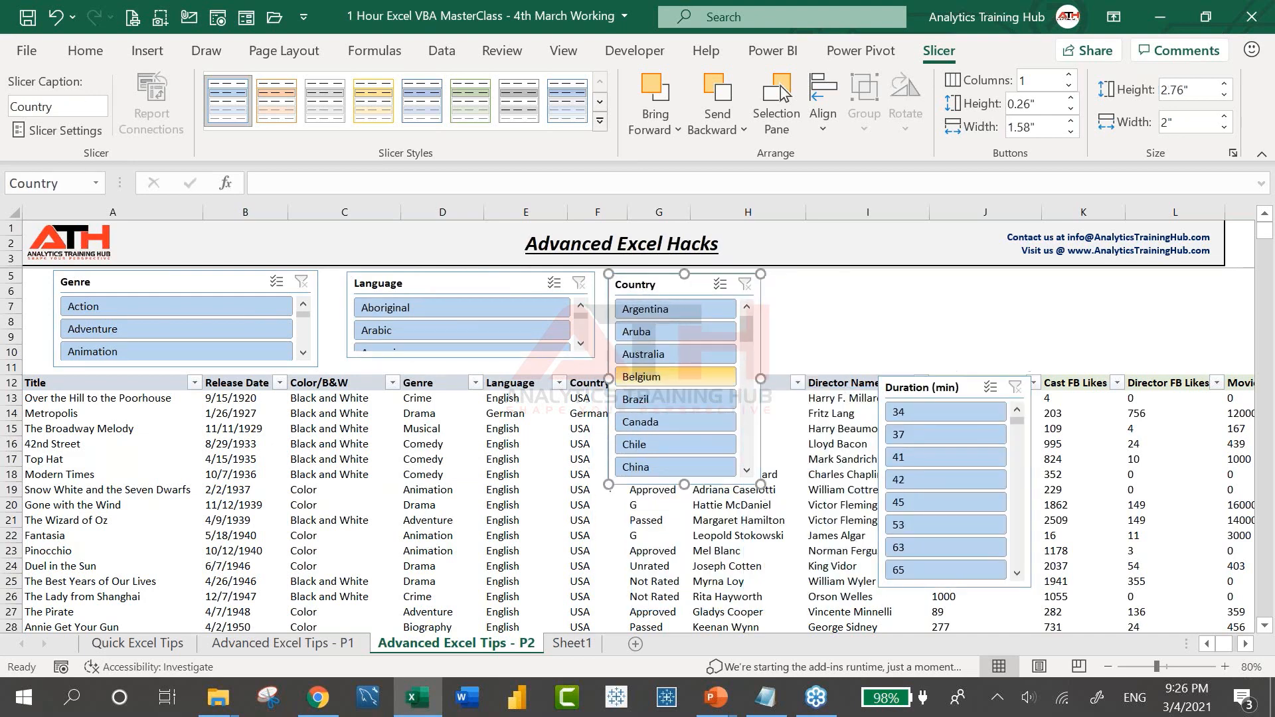
drag(762, 485, 846, 352)
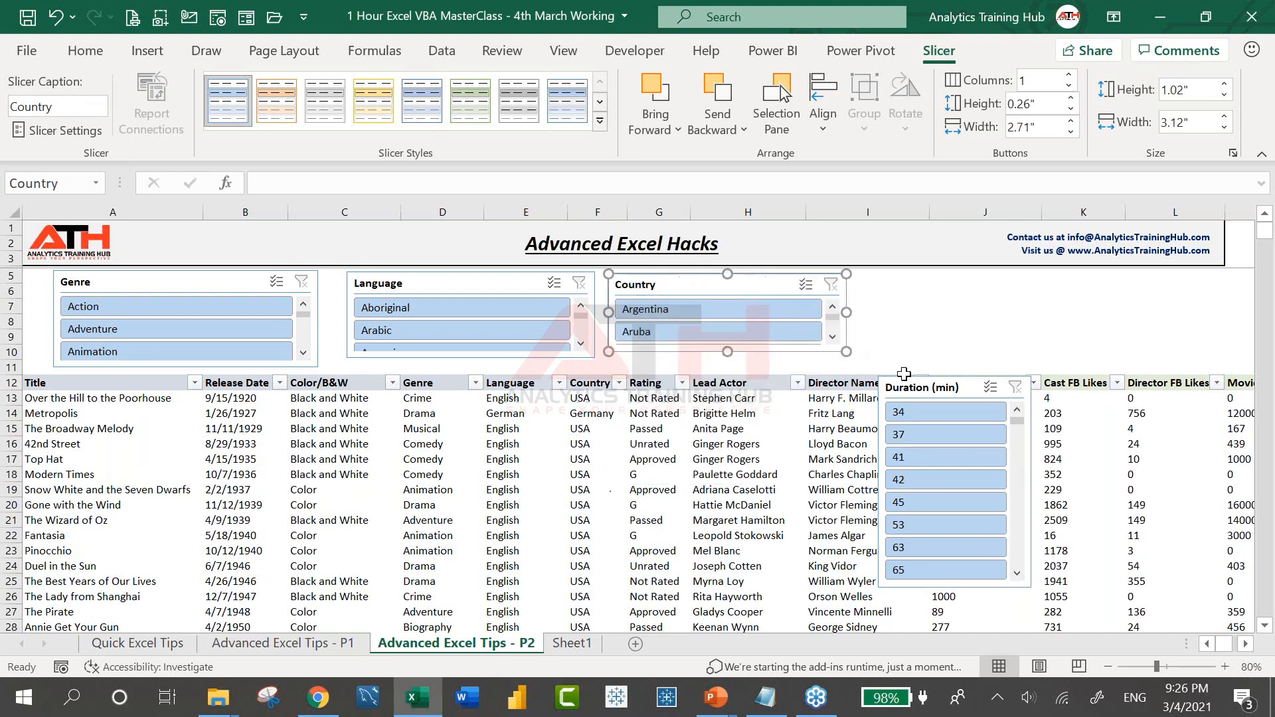
drag(905, 387, 883, 283)
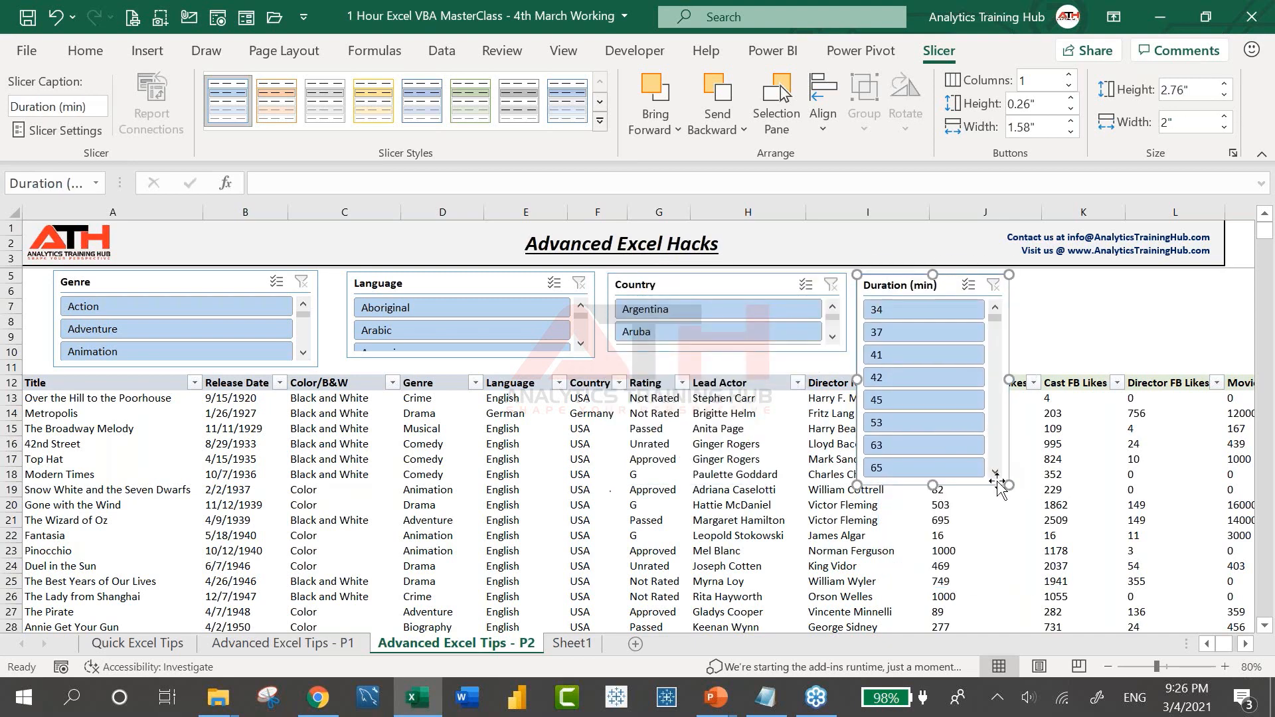
Widen the Duration slicer and give the Genre and Language slicers three button columns each
drag(1008, 485, 1133, 346)
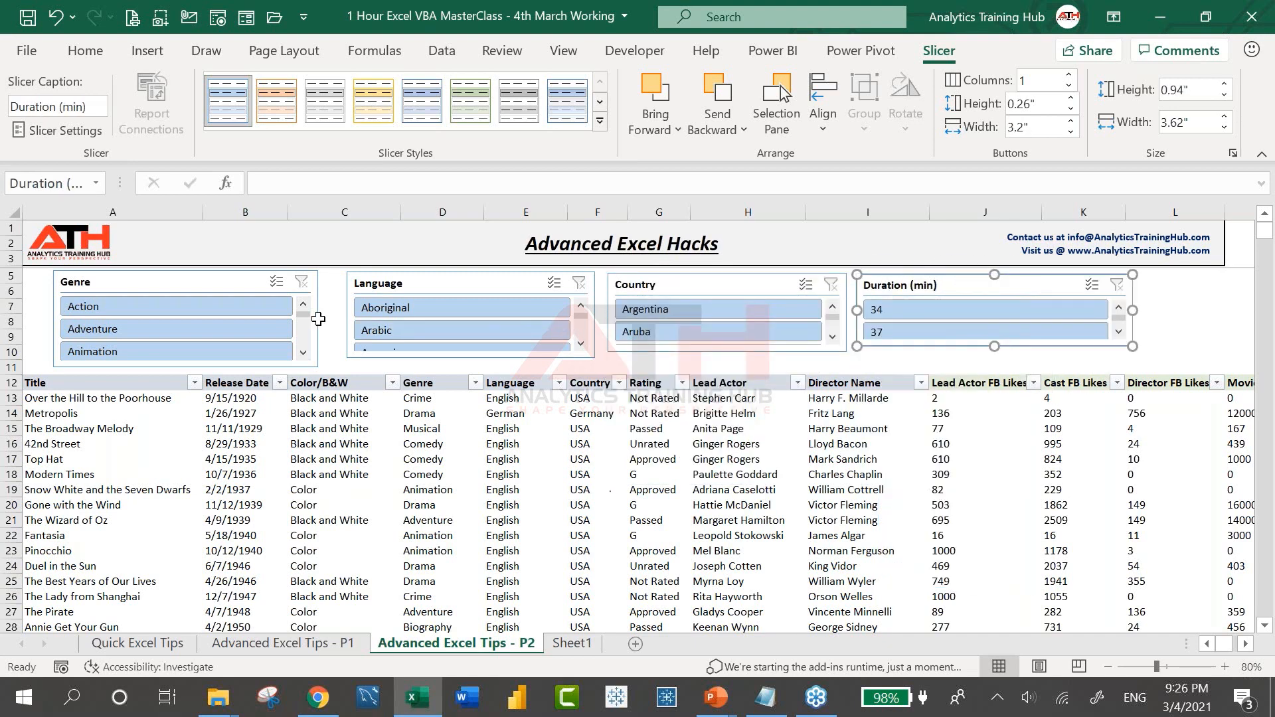
click(230, 292)
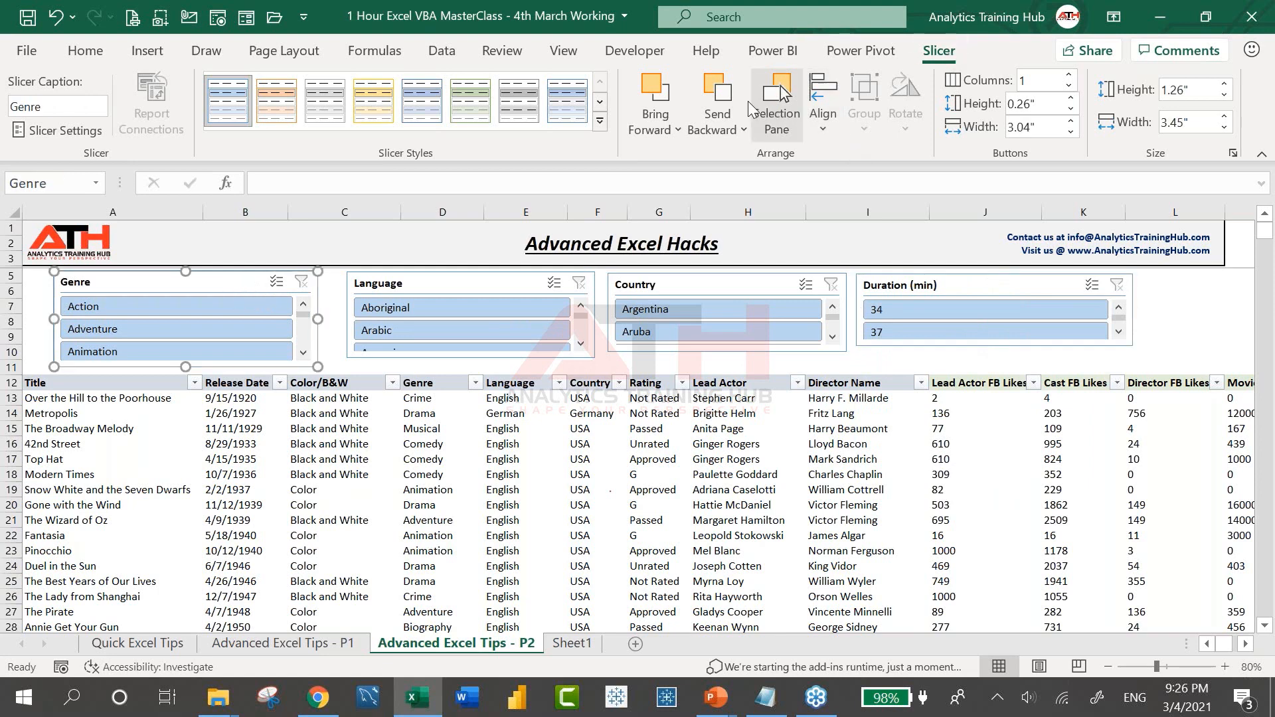
click(1067, 75)
click(1067, 75)
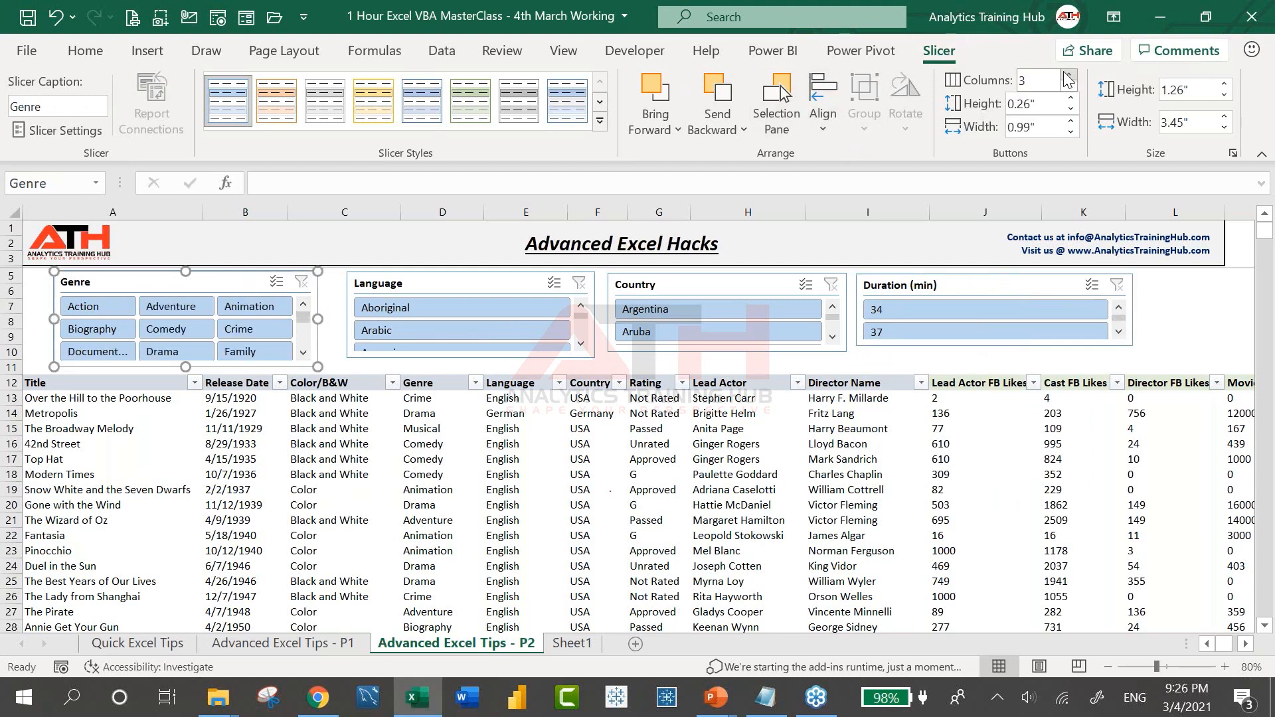
click(493, 282)
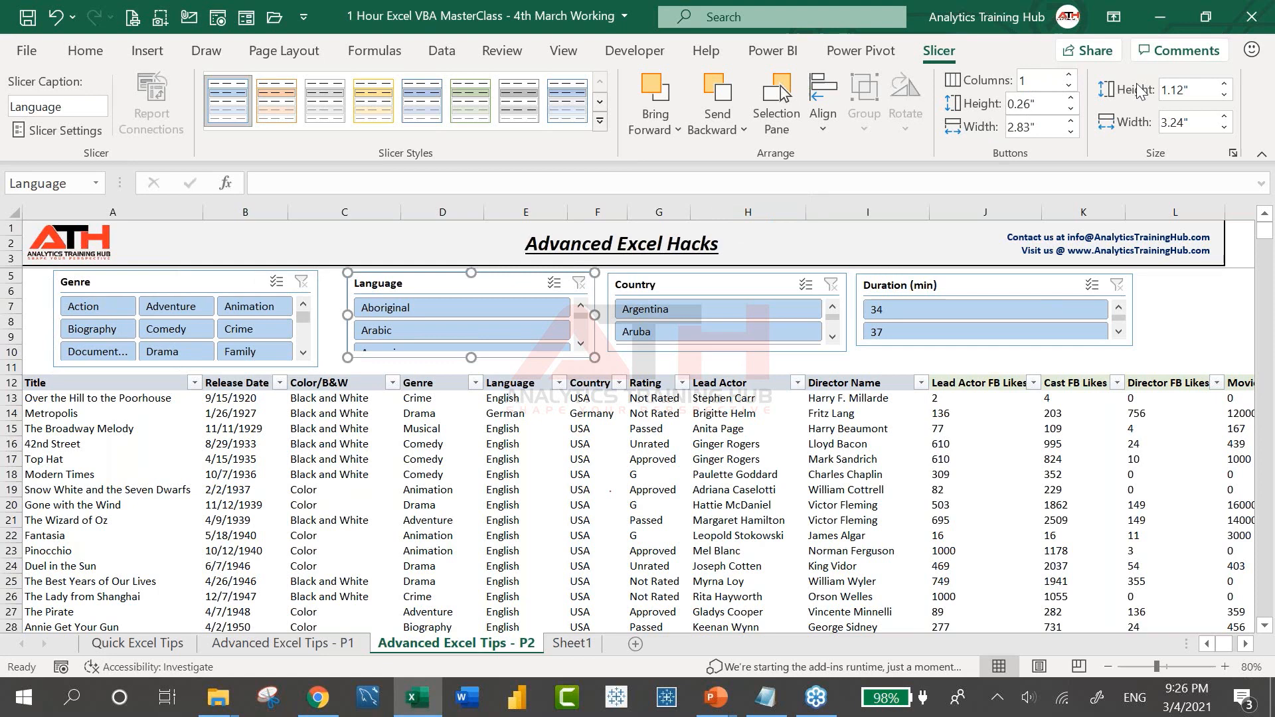
click(1068, 74)
click(1068, 74)
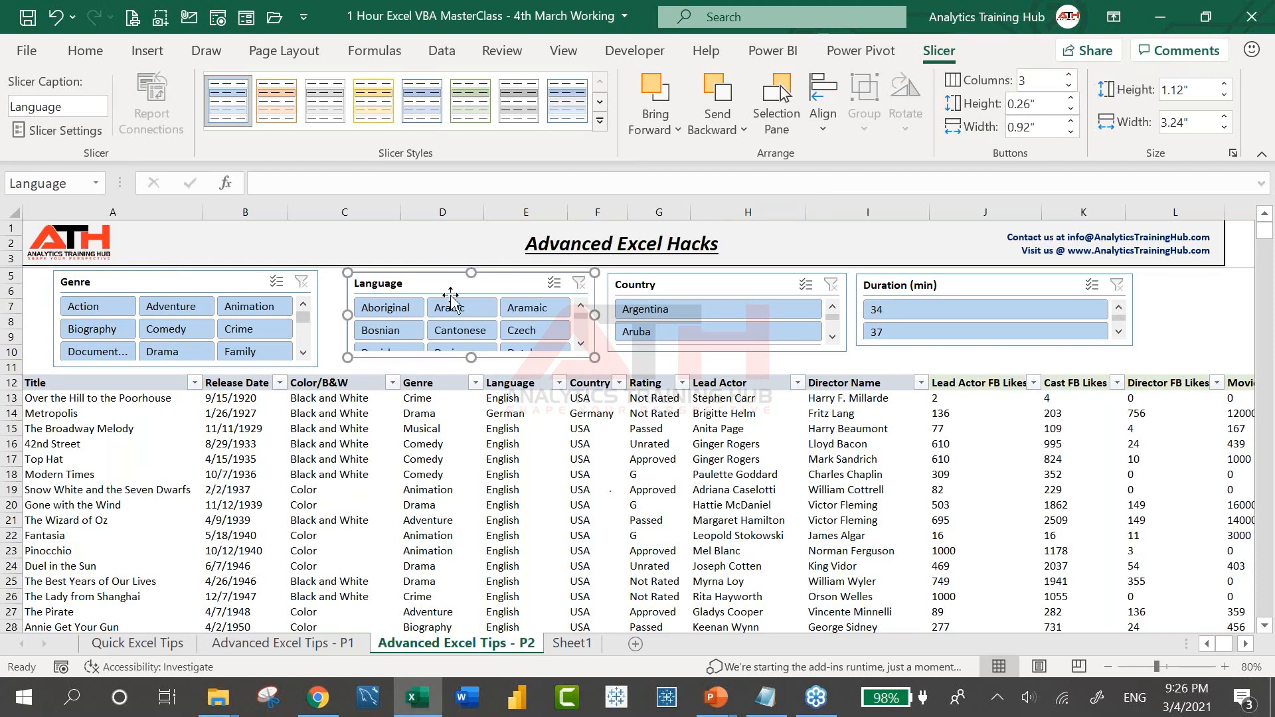
drag(447, 287, 423, 287)
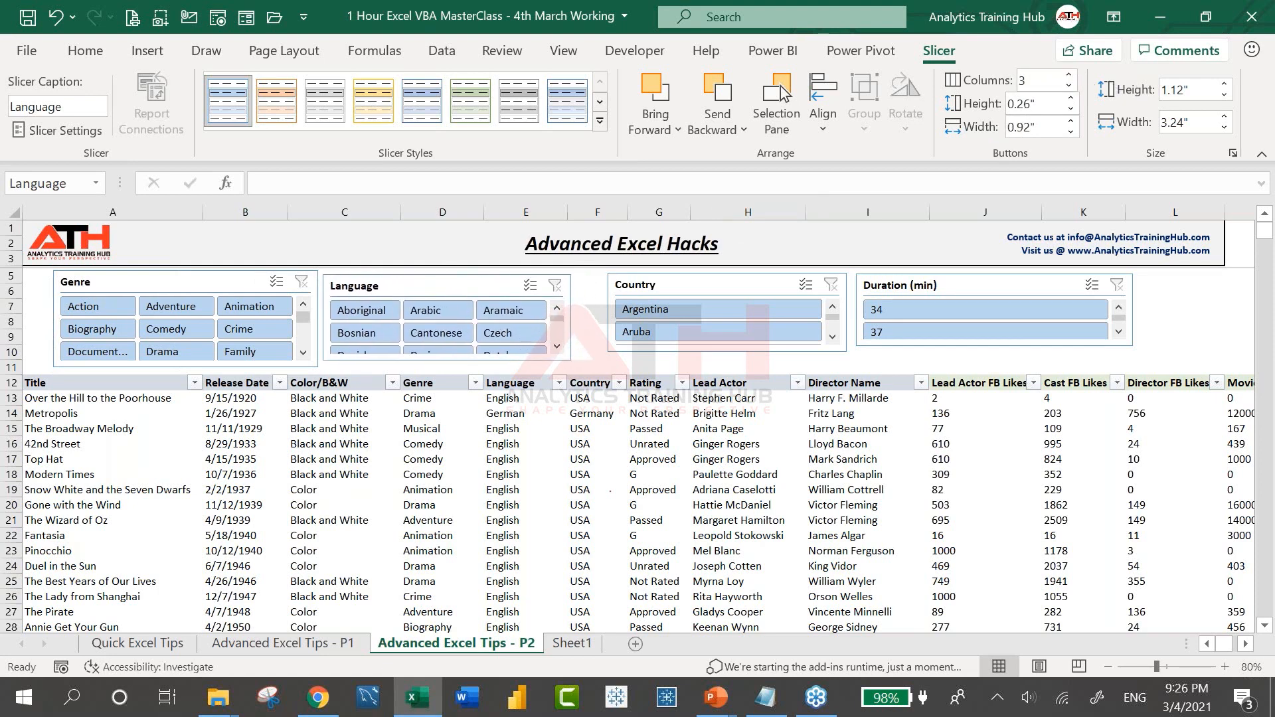
click(446, 287)
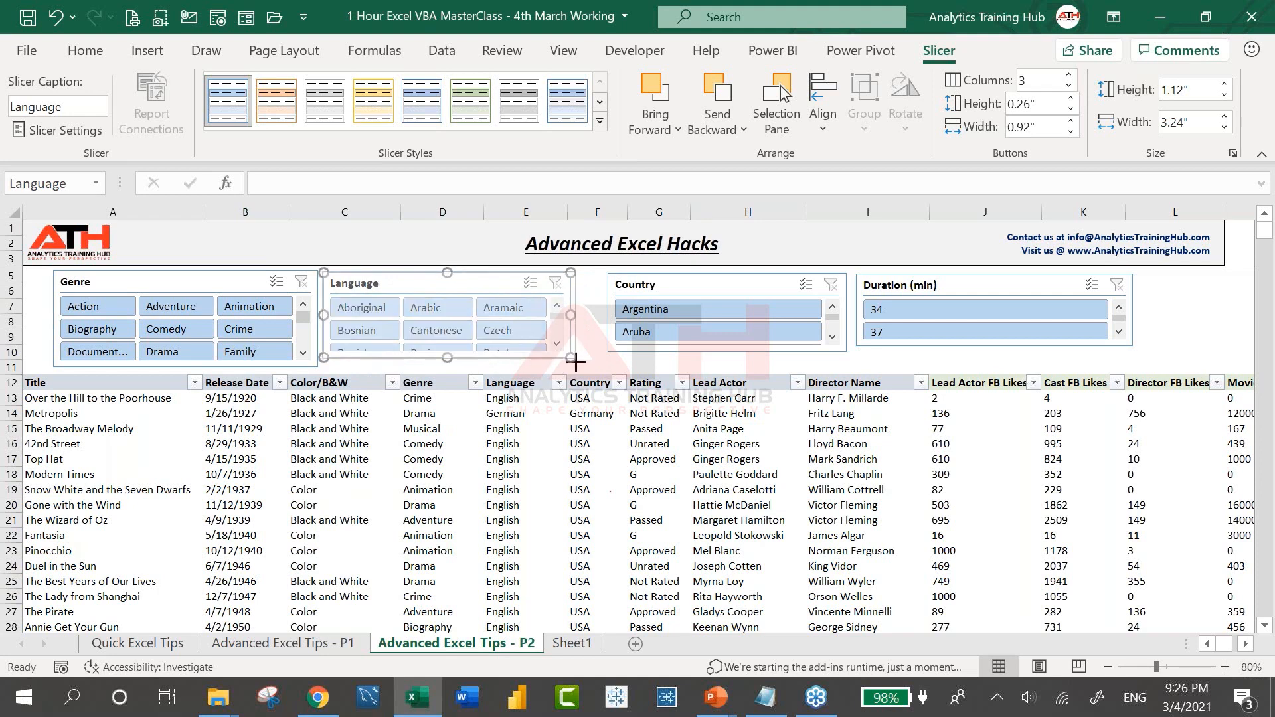
drag(572, 359, 576, 368)
Give the Country slicer three button columns and the Duration slicer five, adjusting their sizes
drag(729, 286, 715, 287)
drag(832, 352, 831, 367)
click(1069, 75)
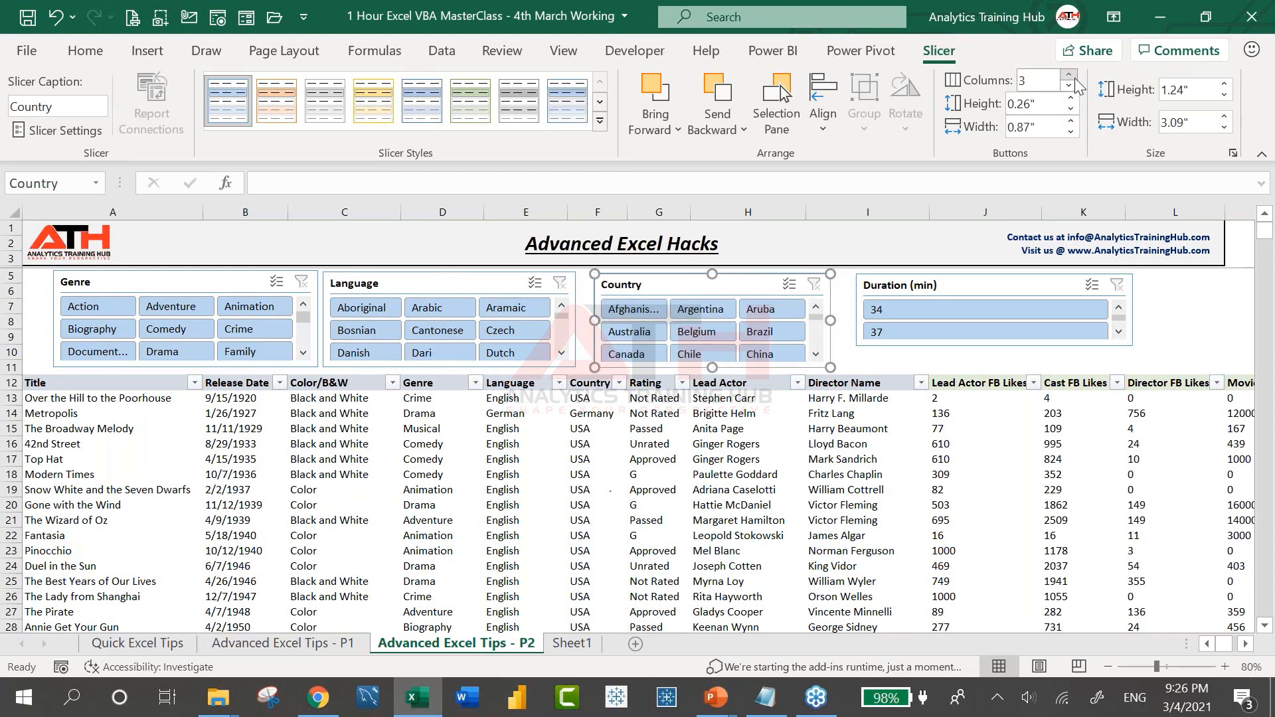
click(1069, 75)
click(961, 292)
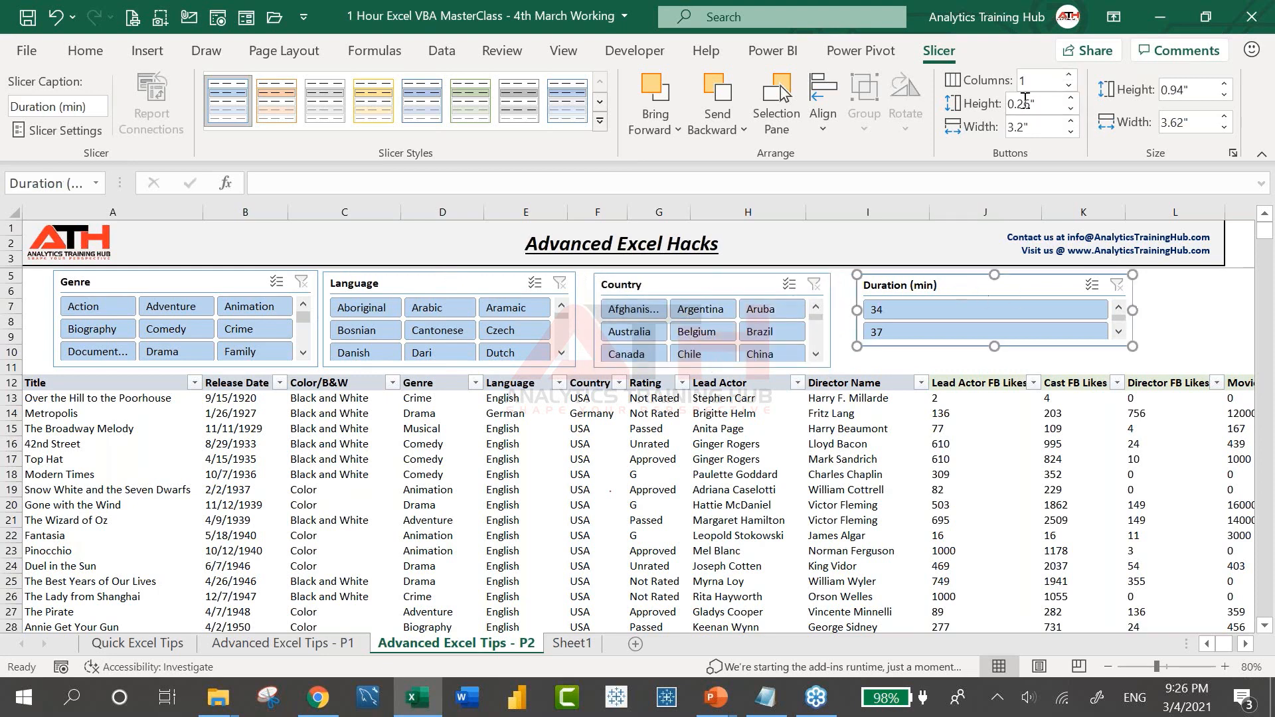
click(1069, 75)
click(1069, 75)
click(1069, 75)
click(1069, 75)
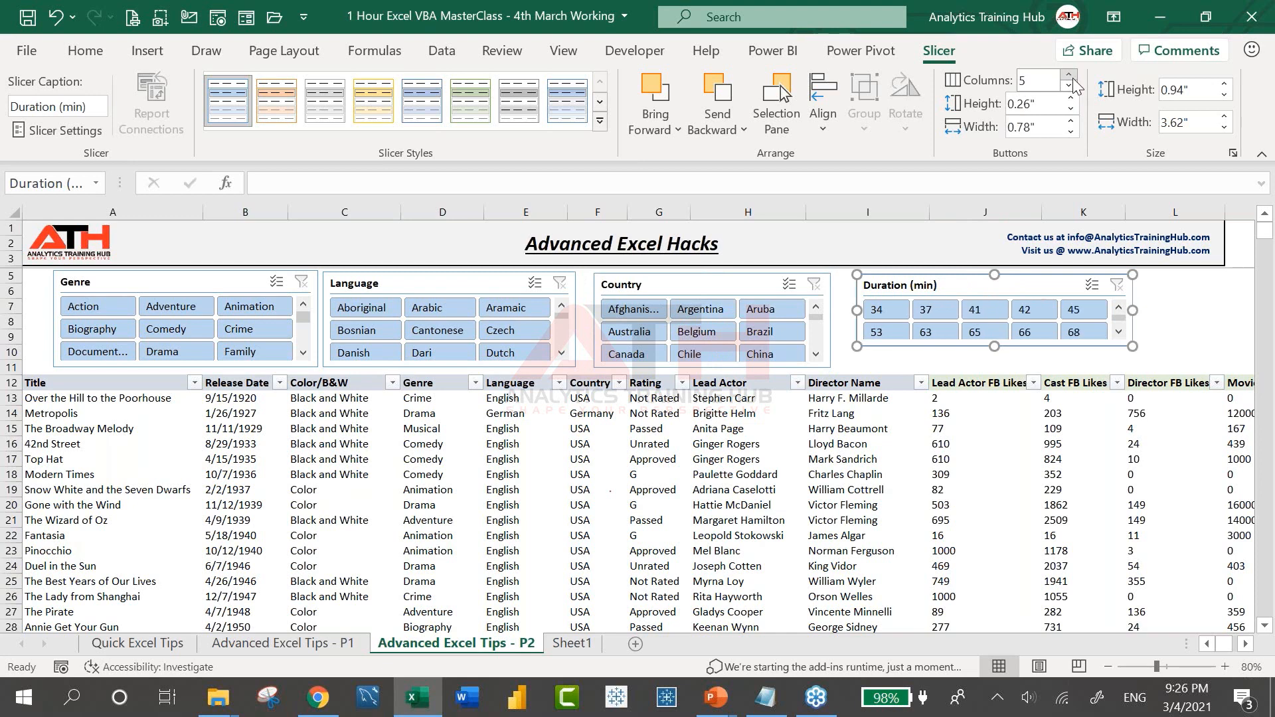
drag(994, 352, 995, 364)
click(397, 444)
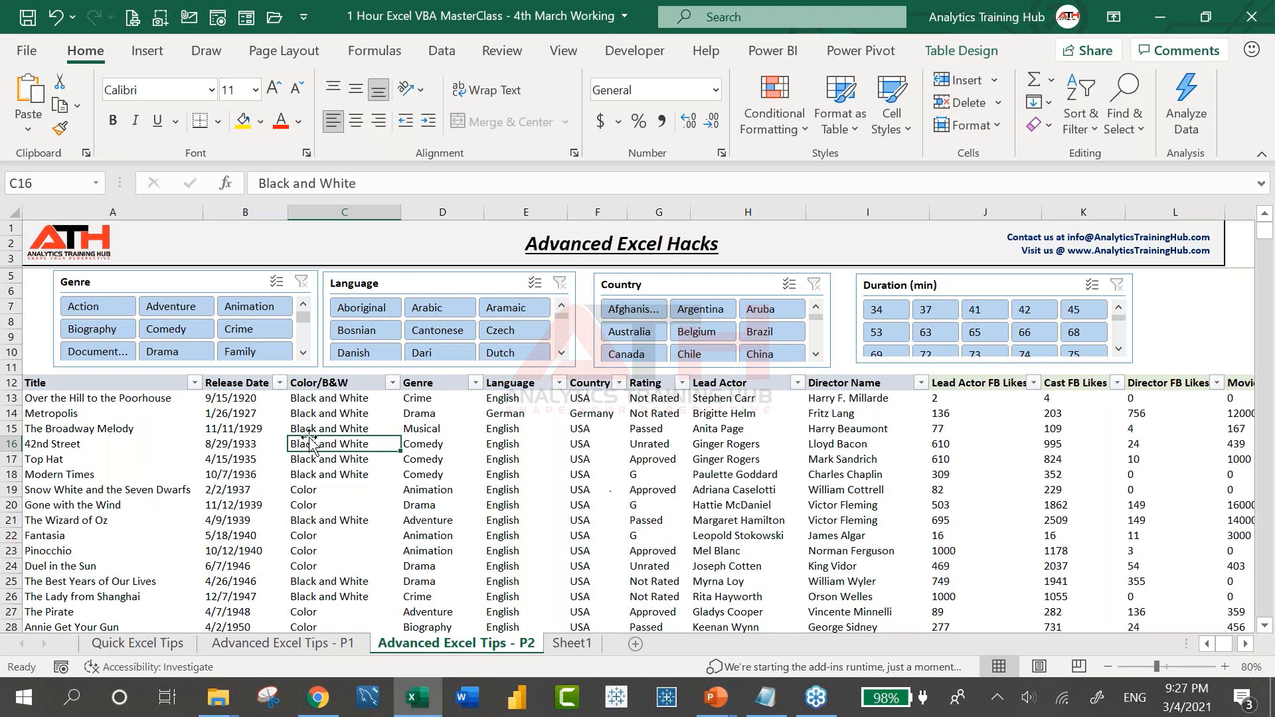
click(83, 306)
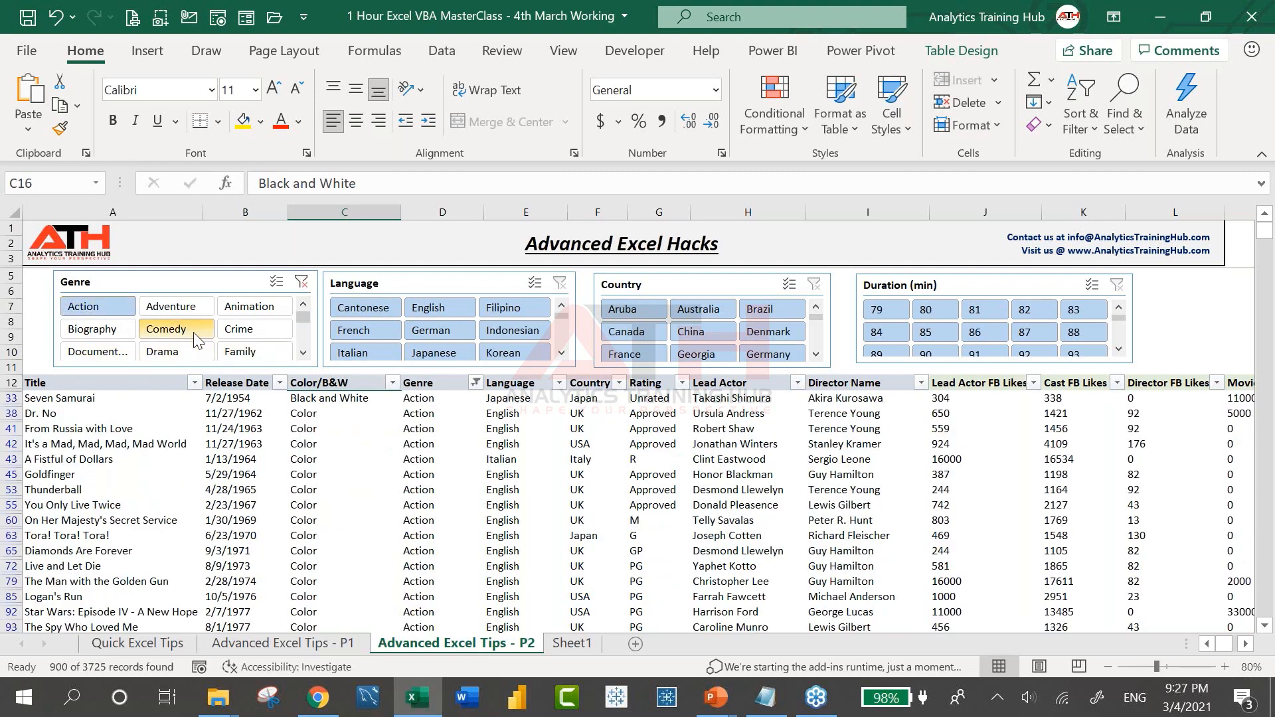
click(166, 328)
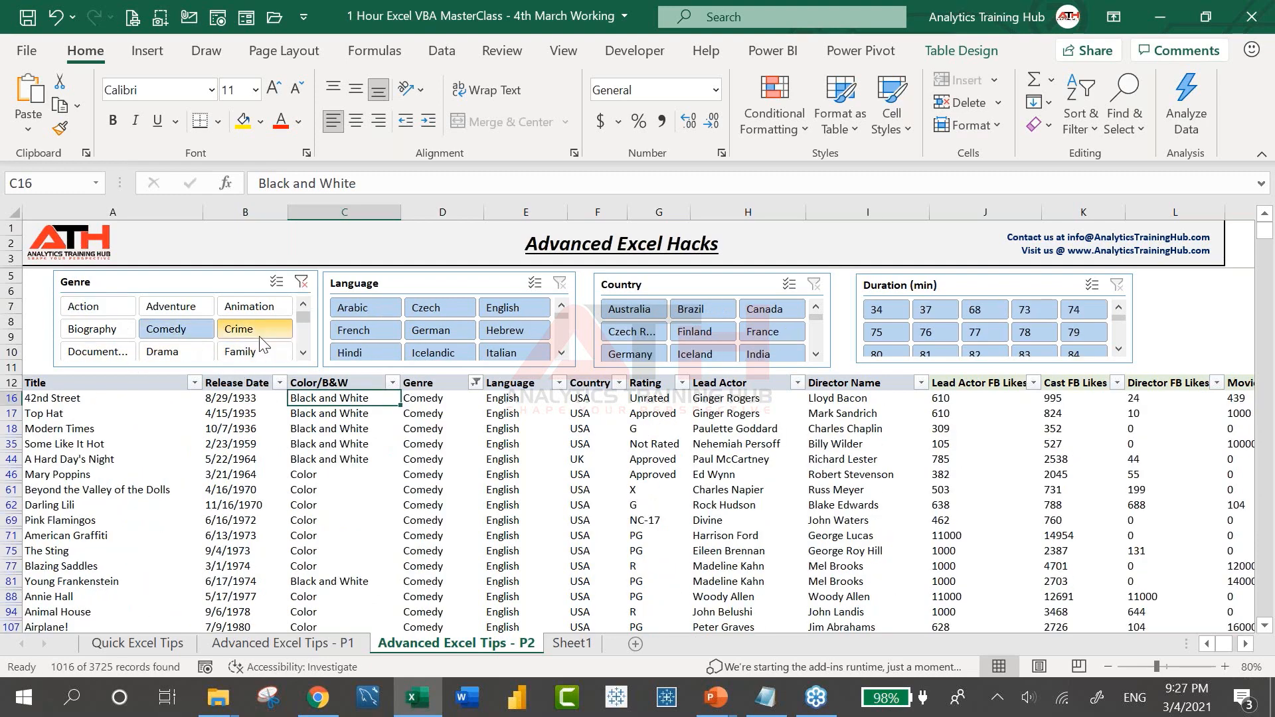
click(260, 333)
click(124, 308)
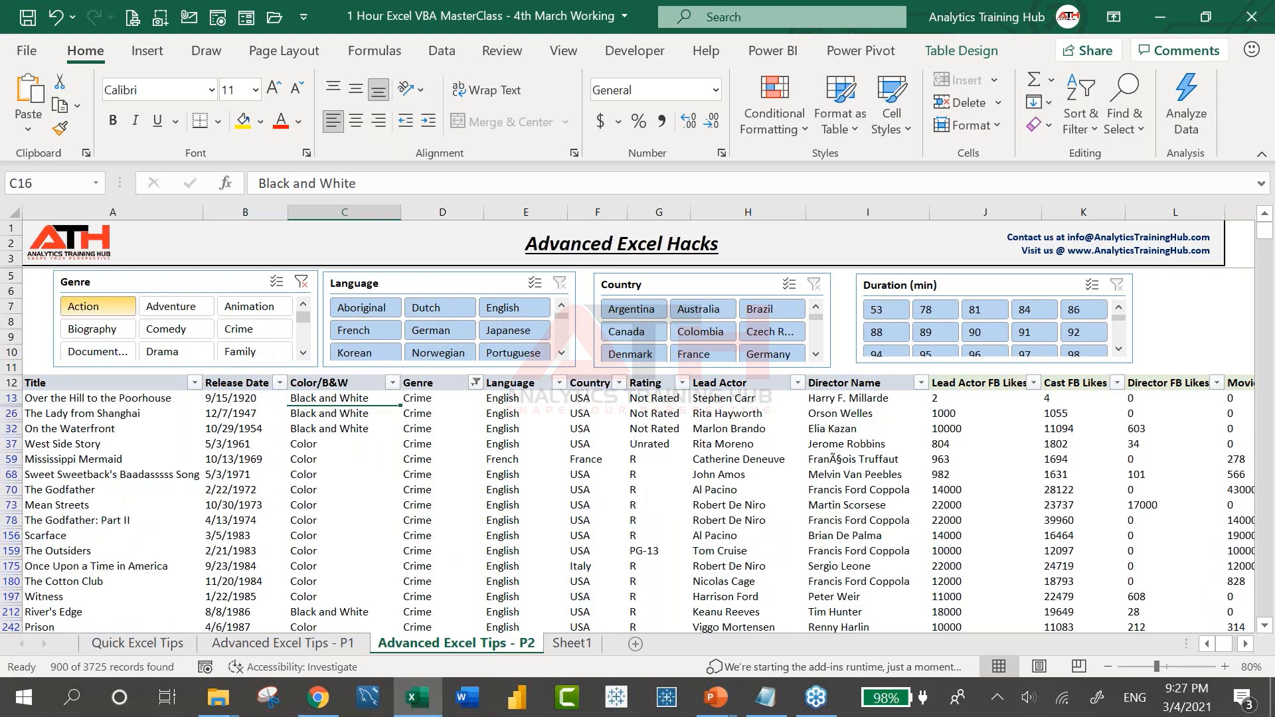
click(374, 307)
click(432, 330)
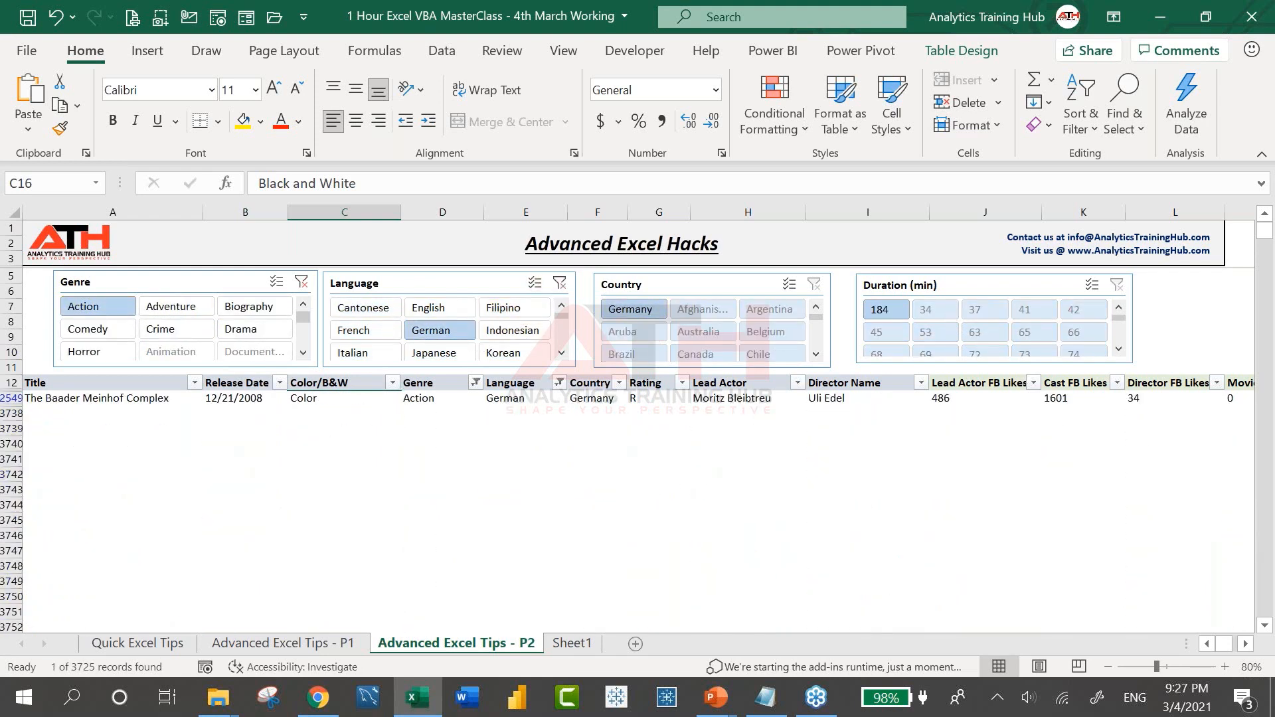
click(266, 308)
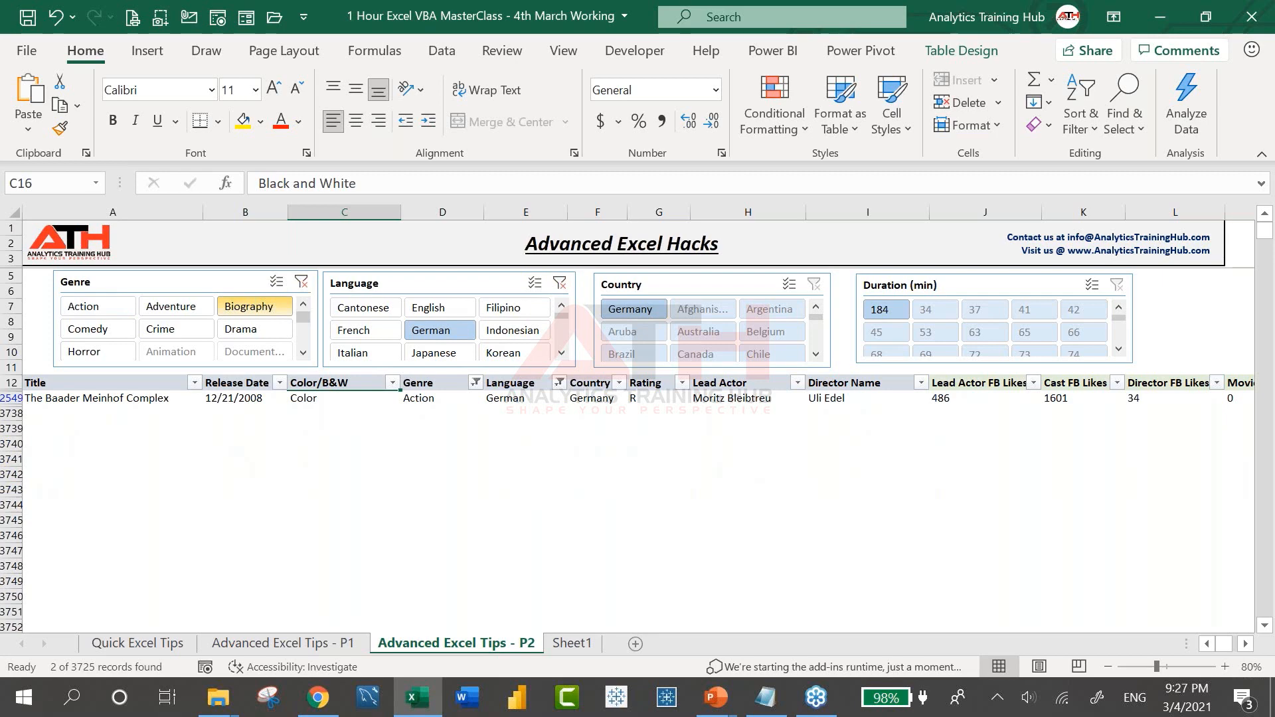
click(300, 281)
click(438, 330)
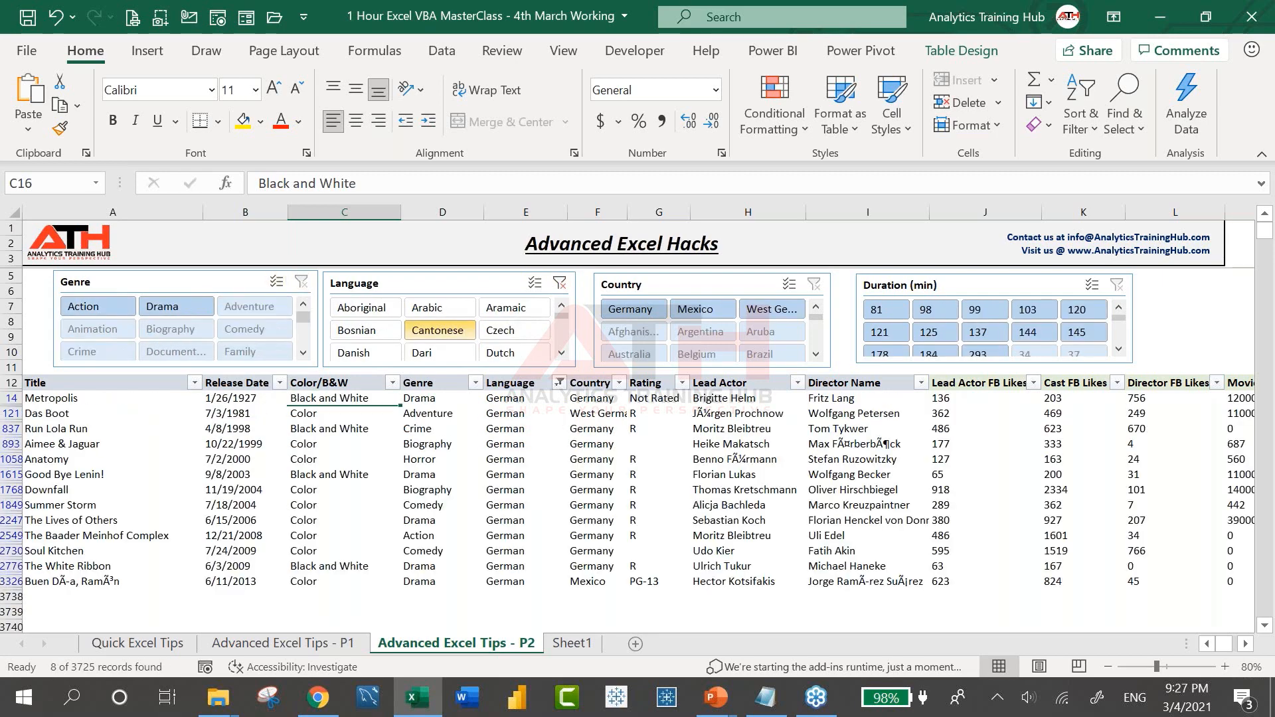
click(500, 311)
click(560, 283)
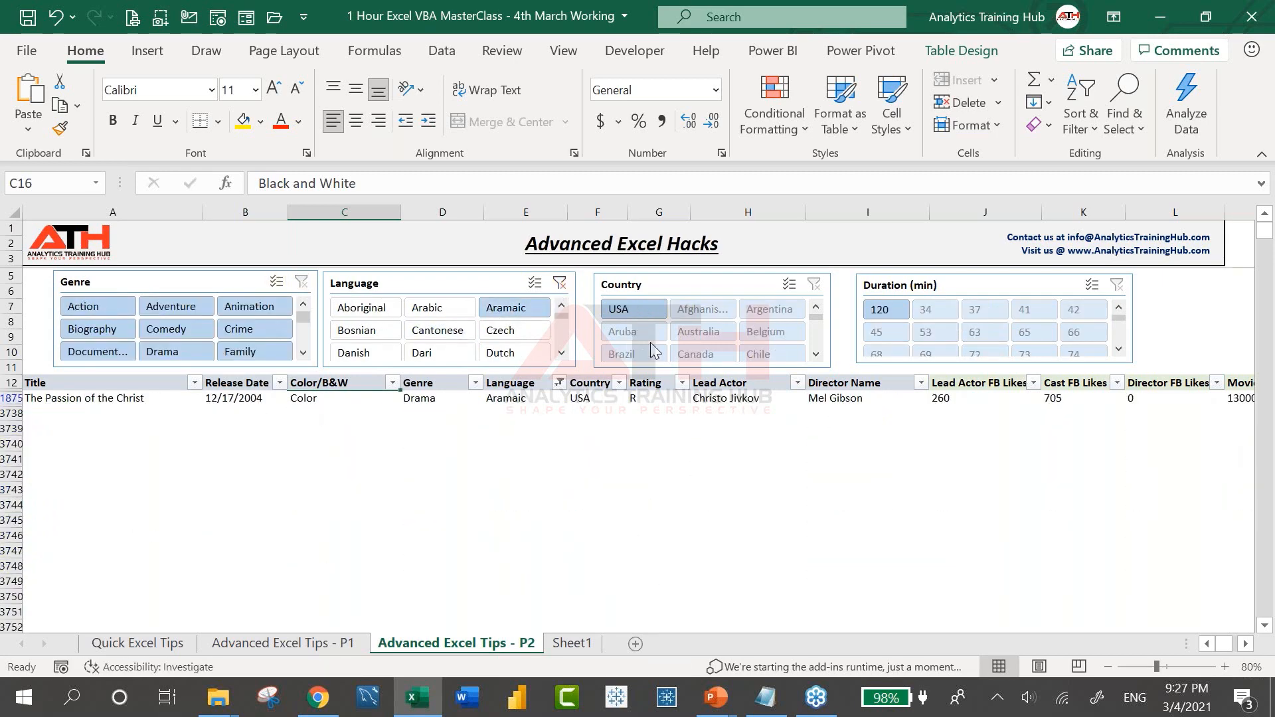
click(631, 309)
click(697, 331)
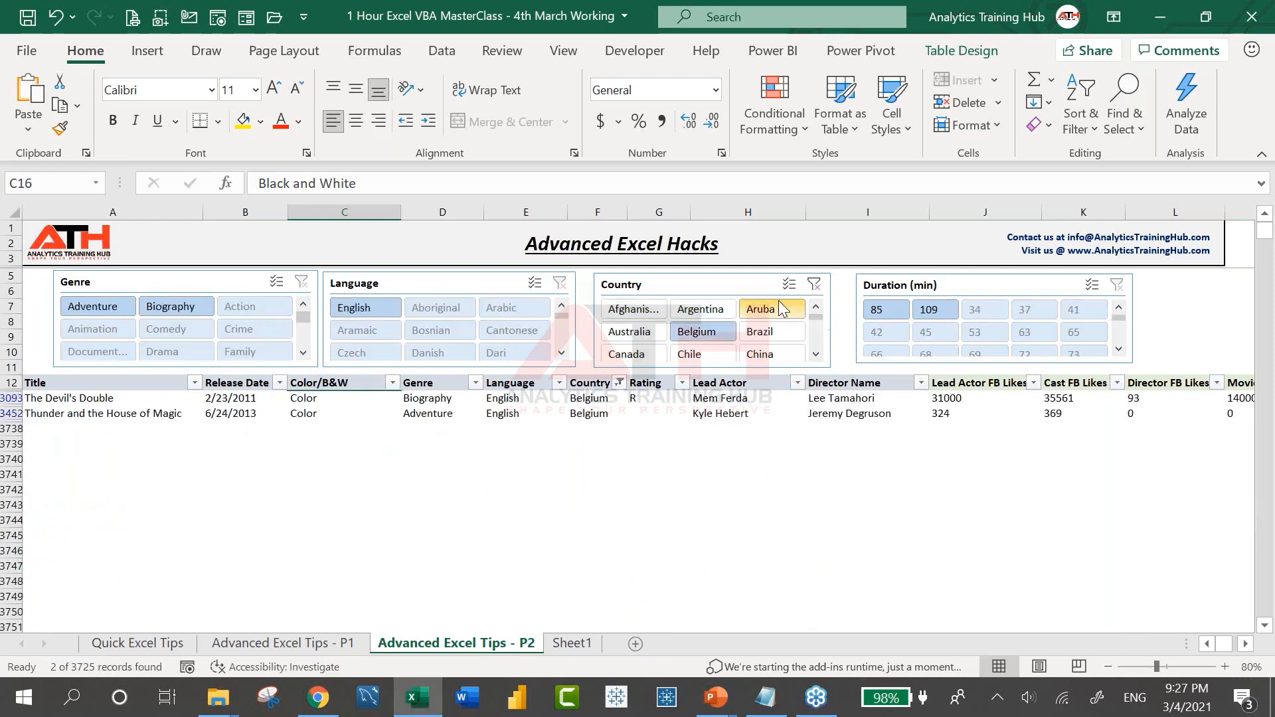
click(774, 305)
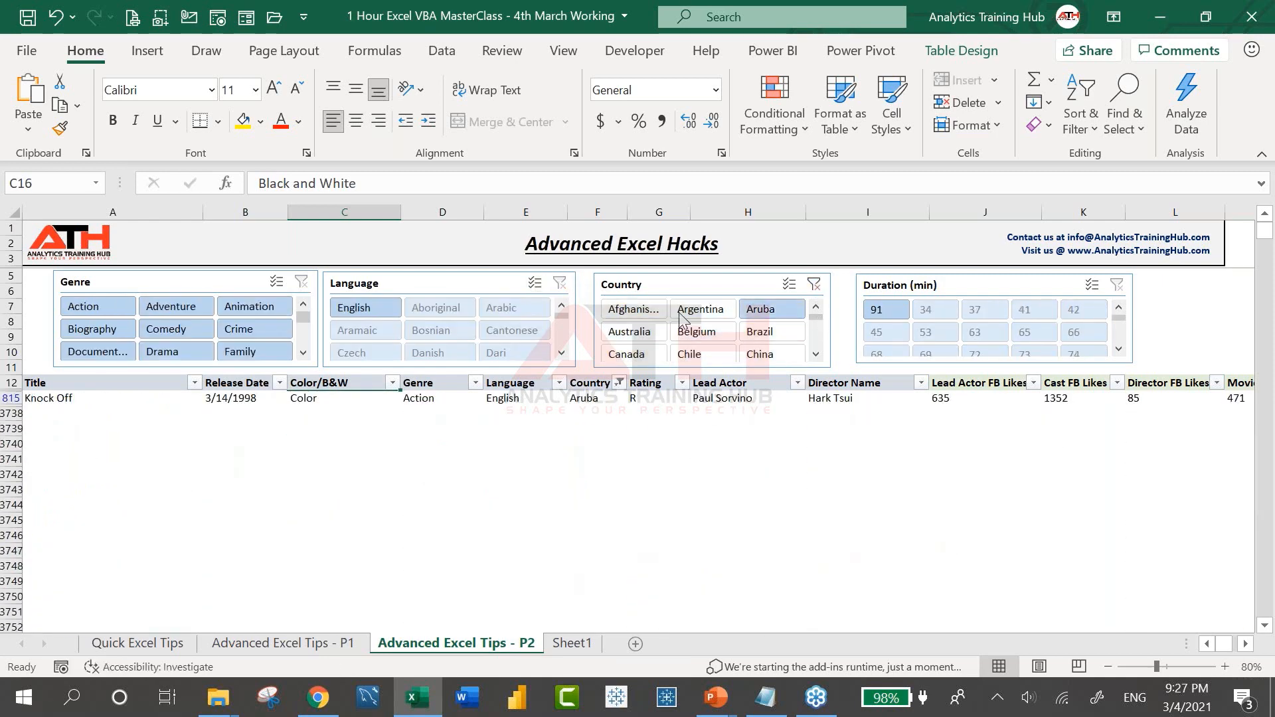
click(814, 284)
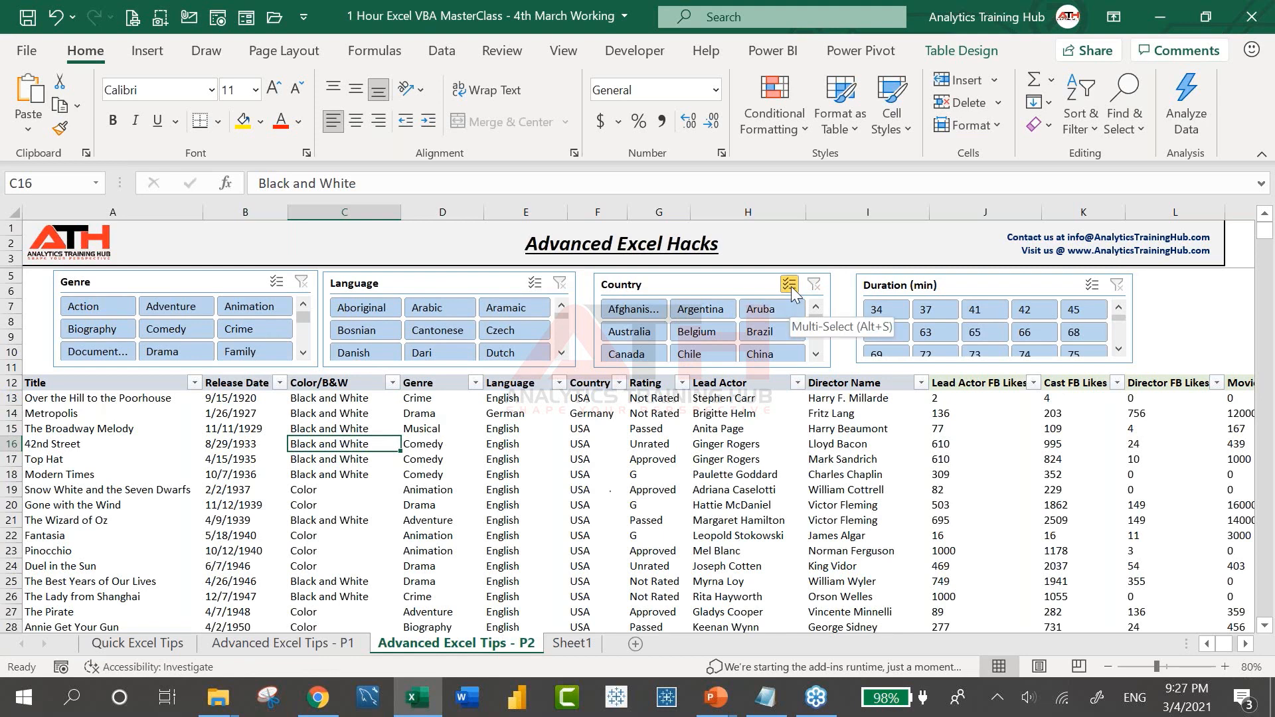
Try Multi-Select on the Country slicer, toggling Australia, Belgium, Brazil and Aruba
click(790, 285)
click(632, 333)
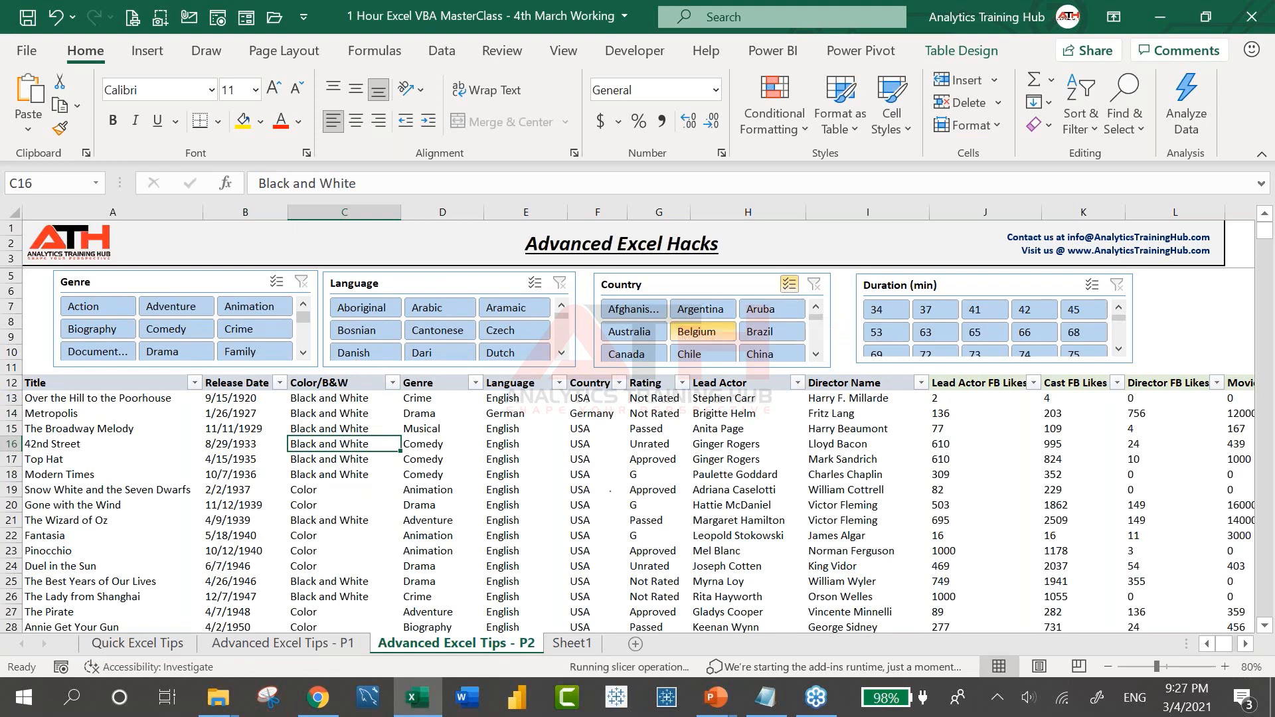
click(697, 333)
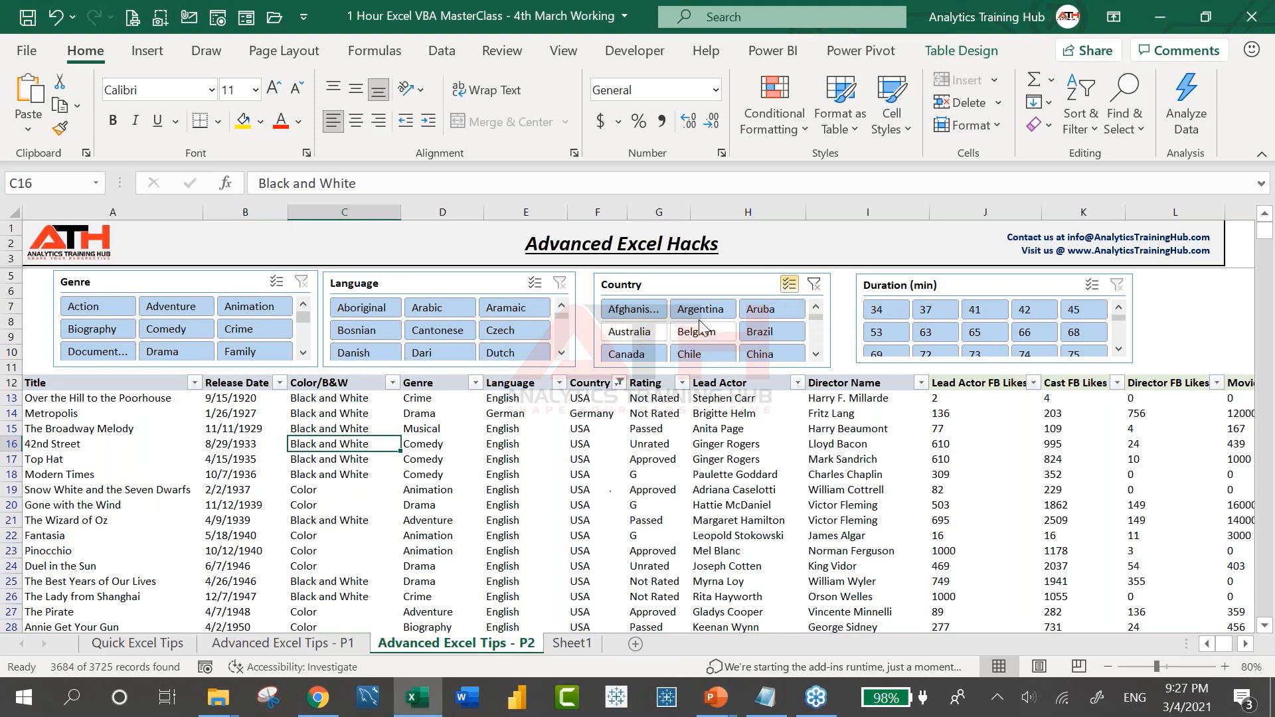
click(764, 332)
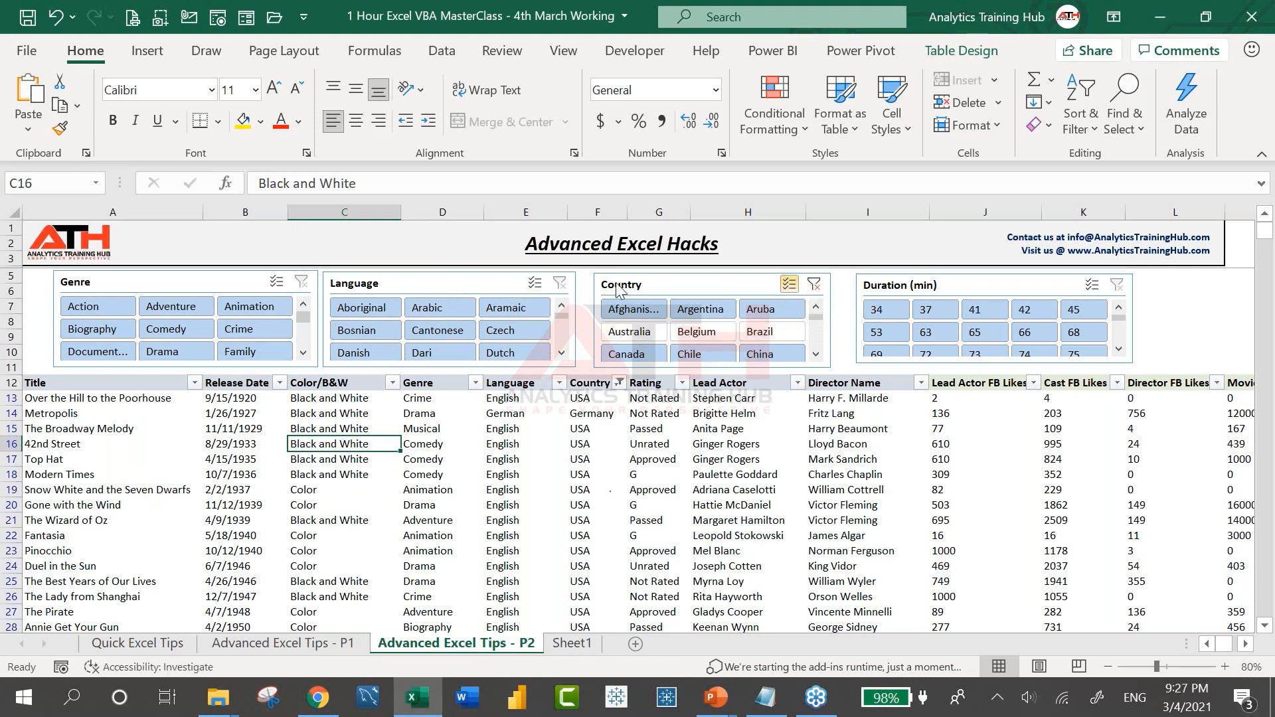
click(775, 313)
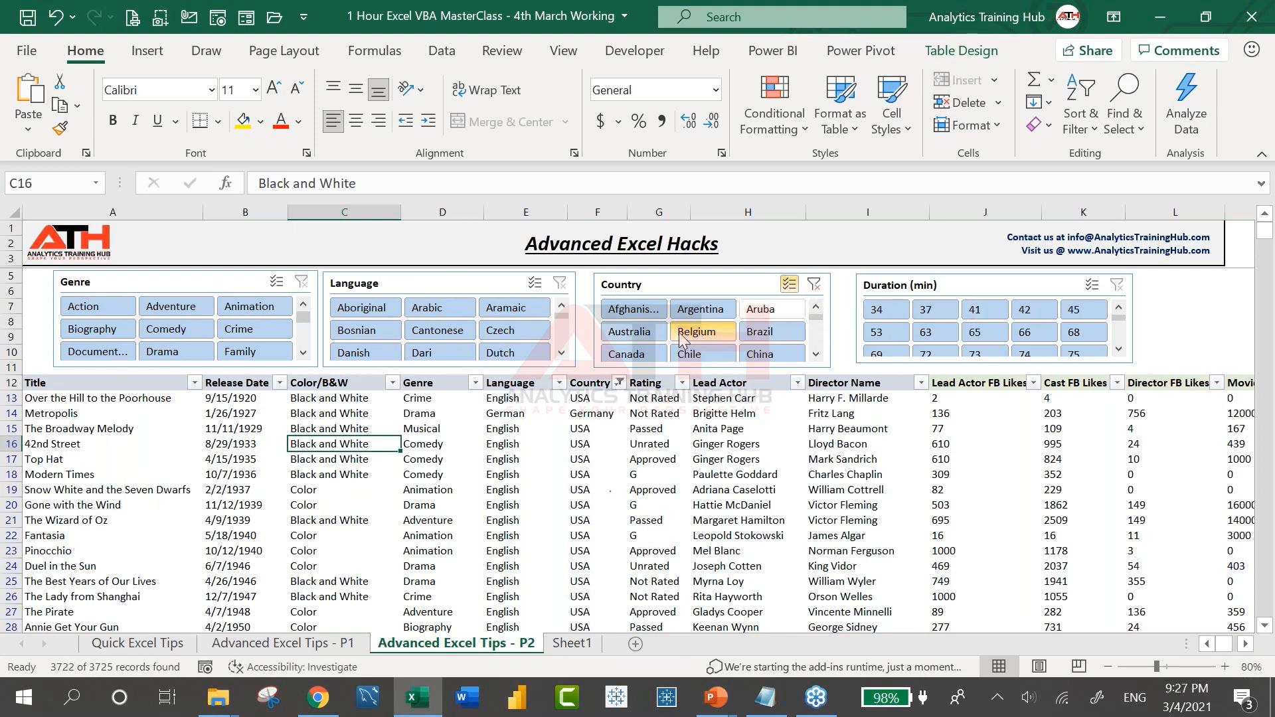
click(627, 332)
click(787, 336)
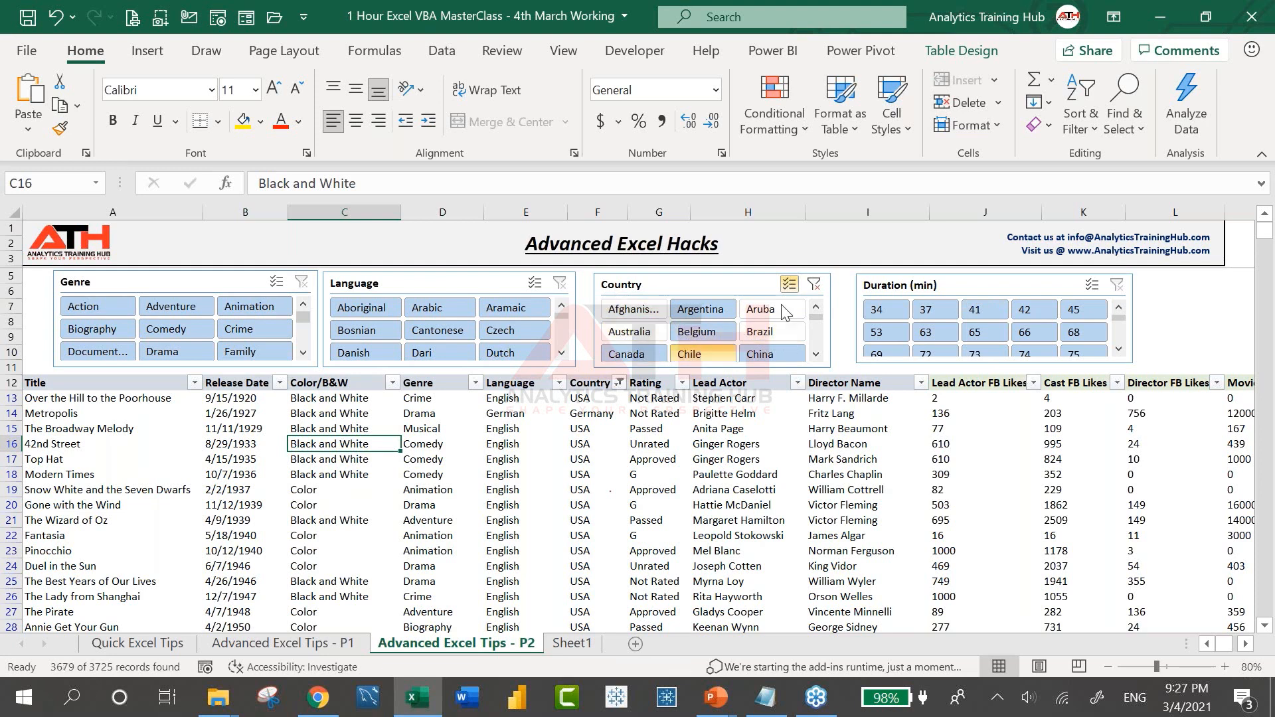
click(790, 284)
Filter to Belgium, then add Aruba, Australia and Chile for 43 of 3725 records
click(758, 309)
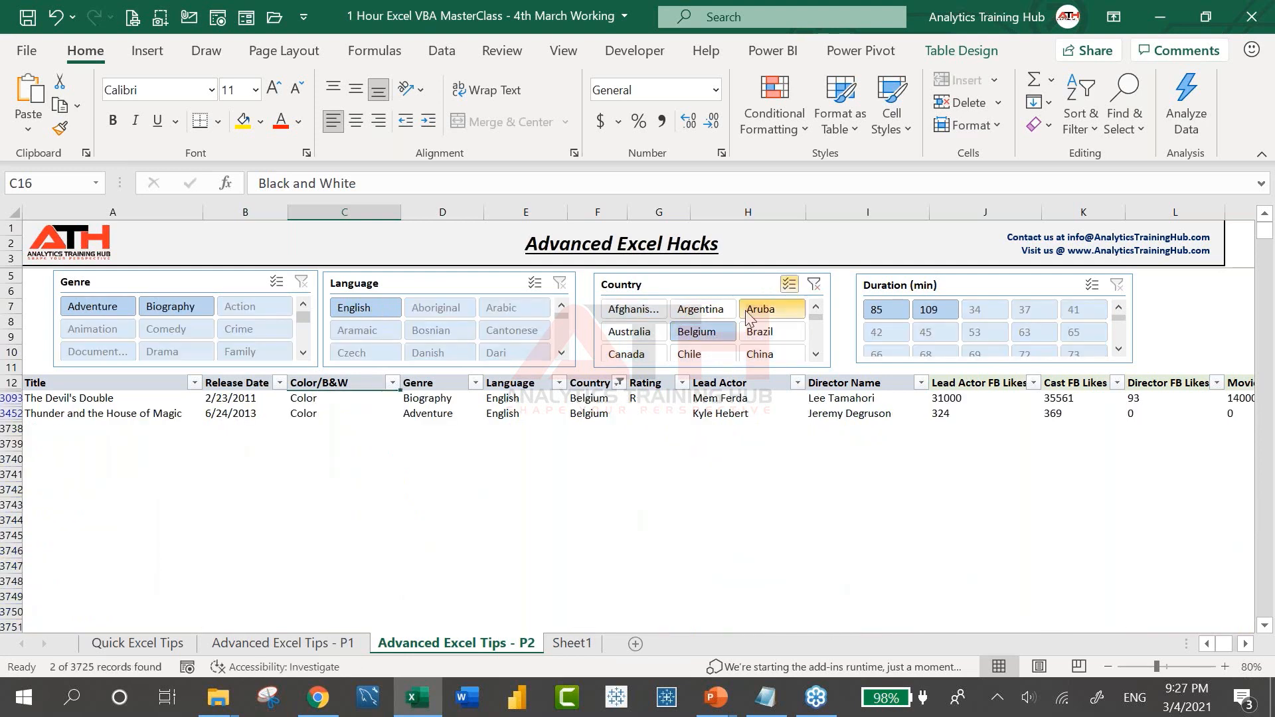
click(751, 313)
click(647, 334)
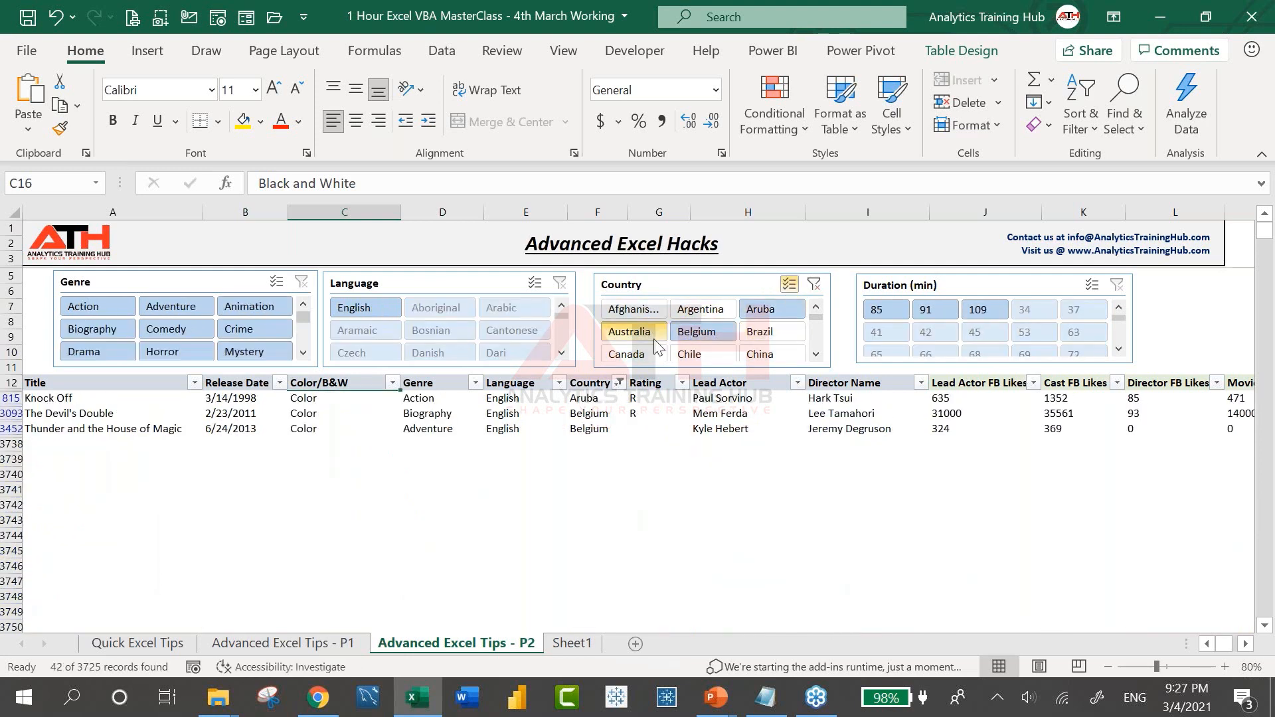
click(694, 358)
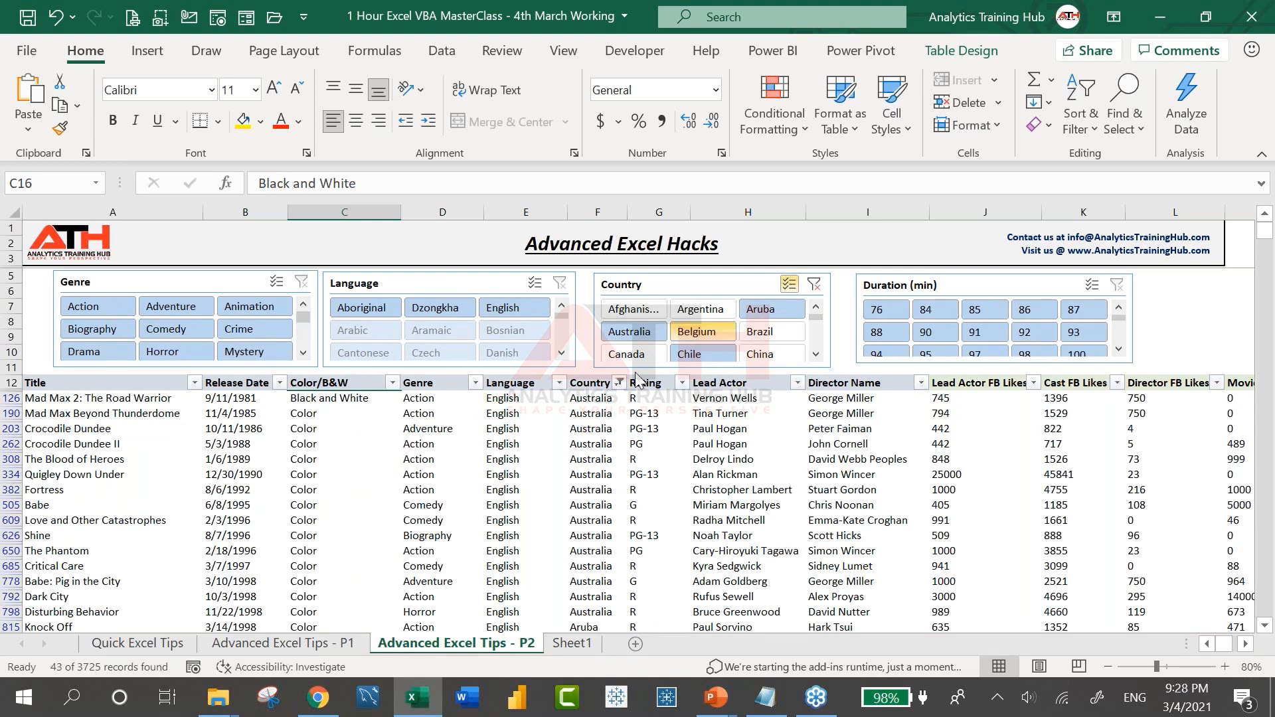
click(962, 53)
click(409, 470)
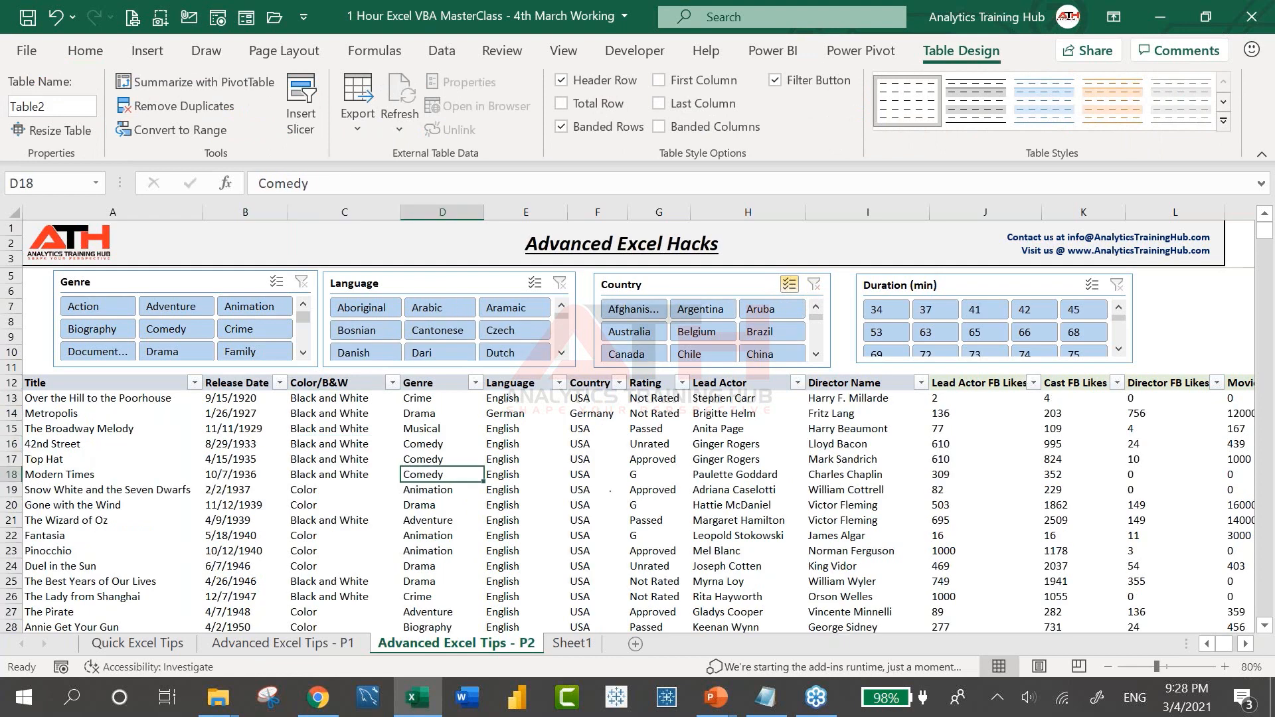
click(148, 52)
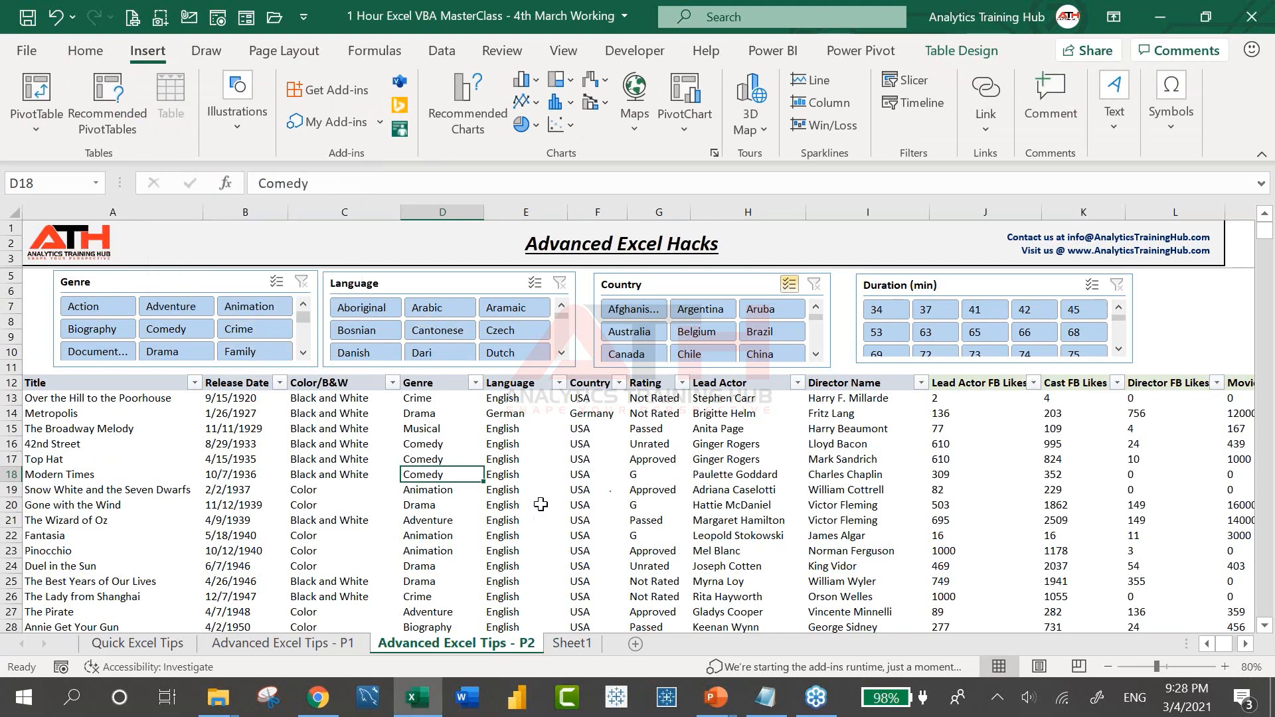
click(977, 61)
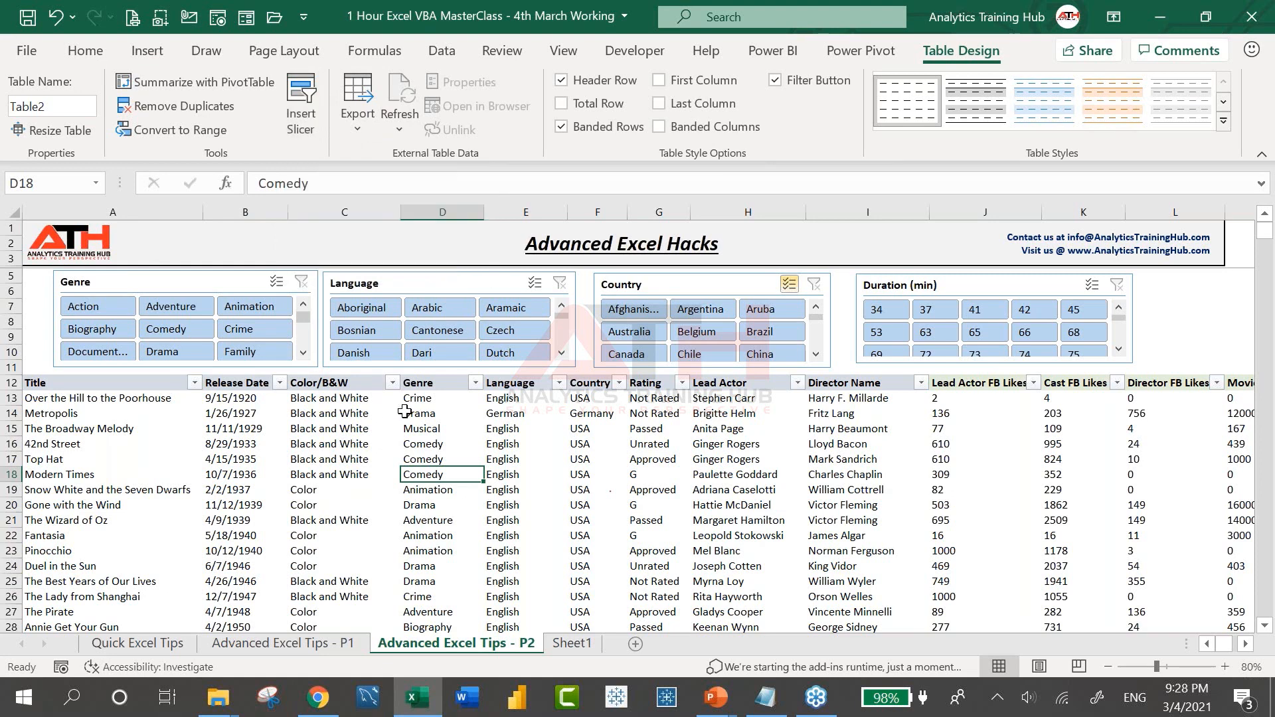
Filter the slicers to Adventure genre, UK country and English language (36 records)
click(193, 311)
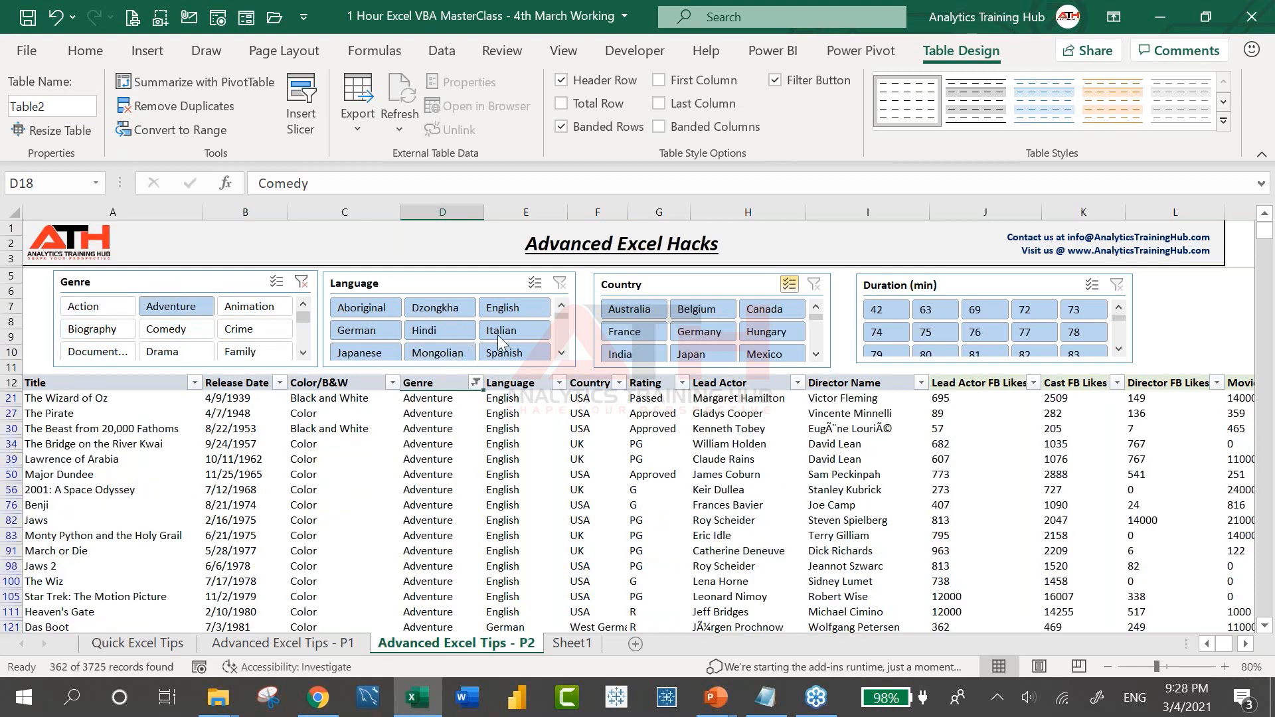
click(497, 334)
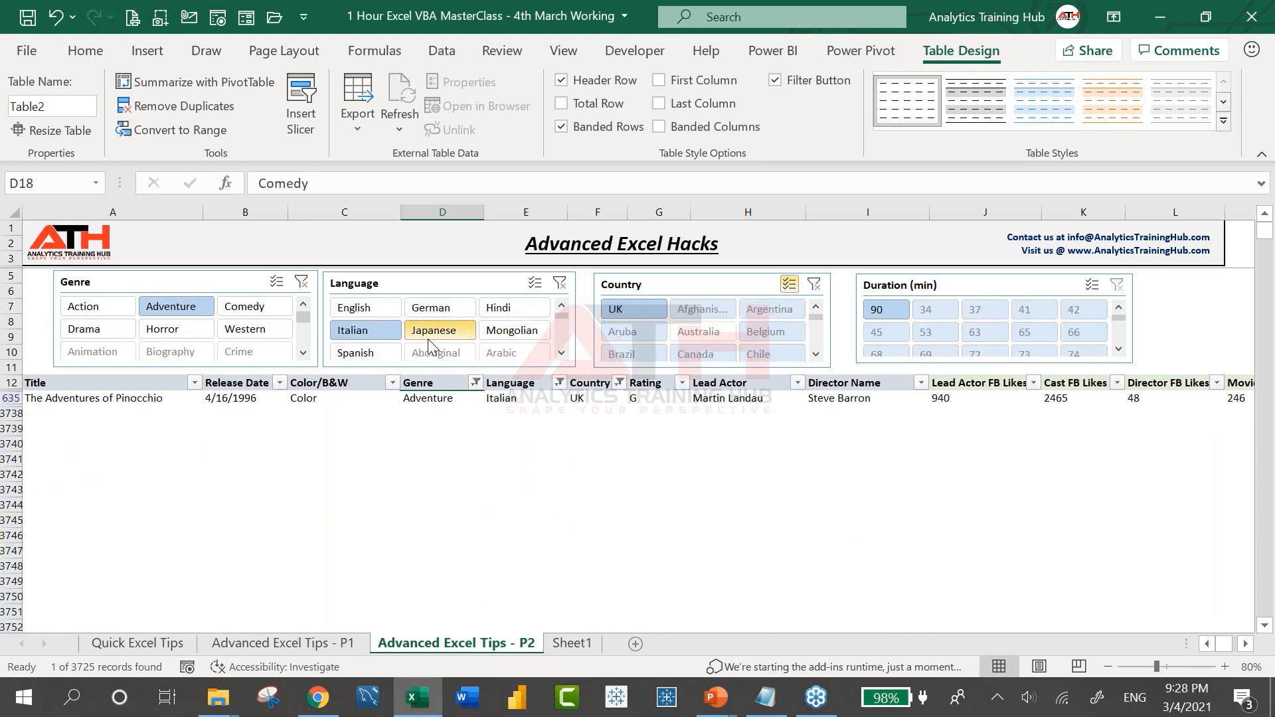
click(199, 283)
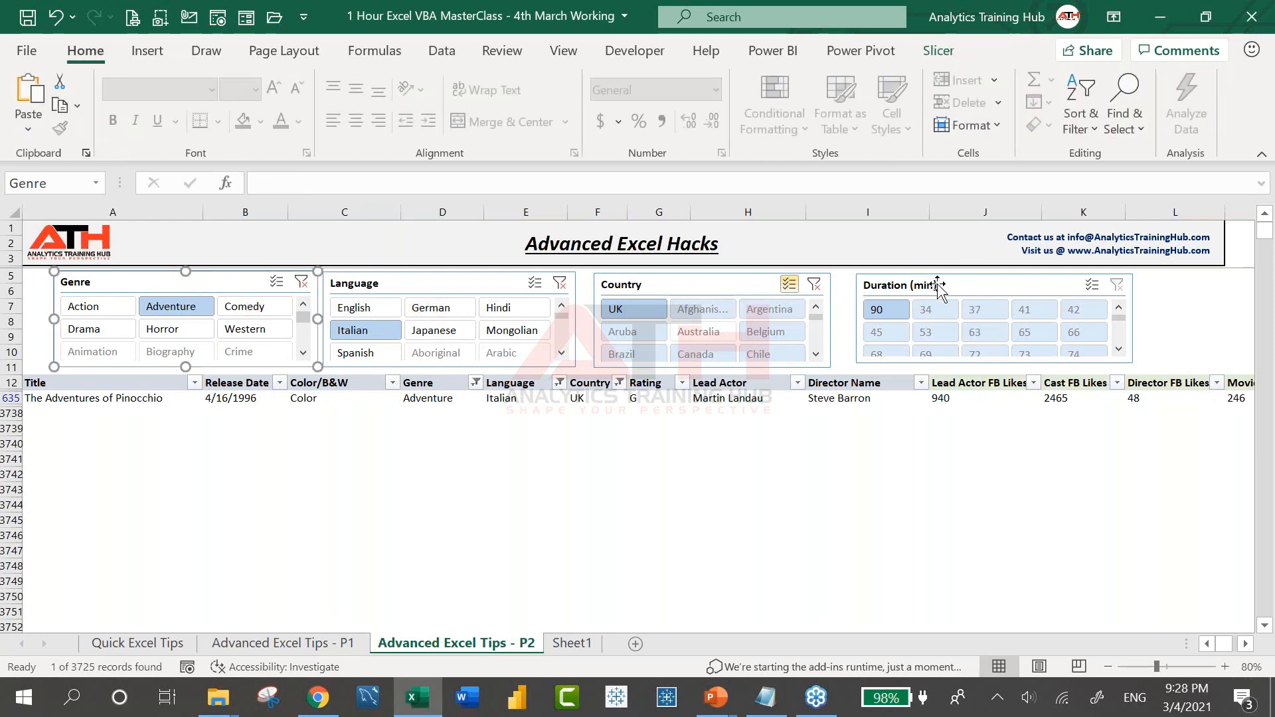
click(789, 284)
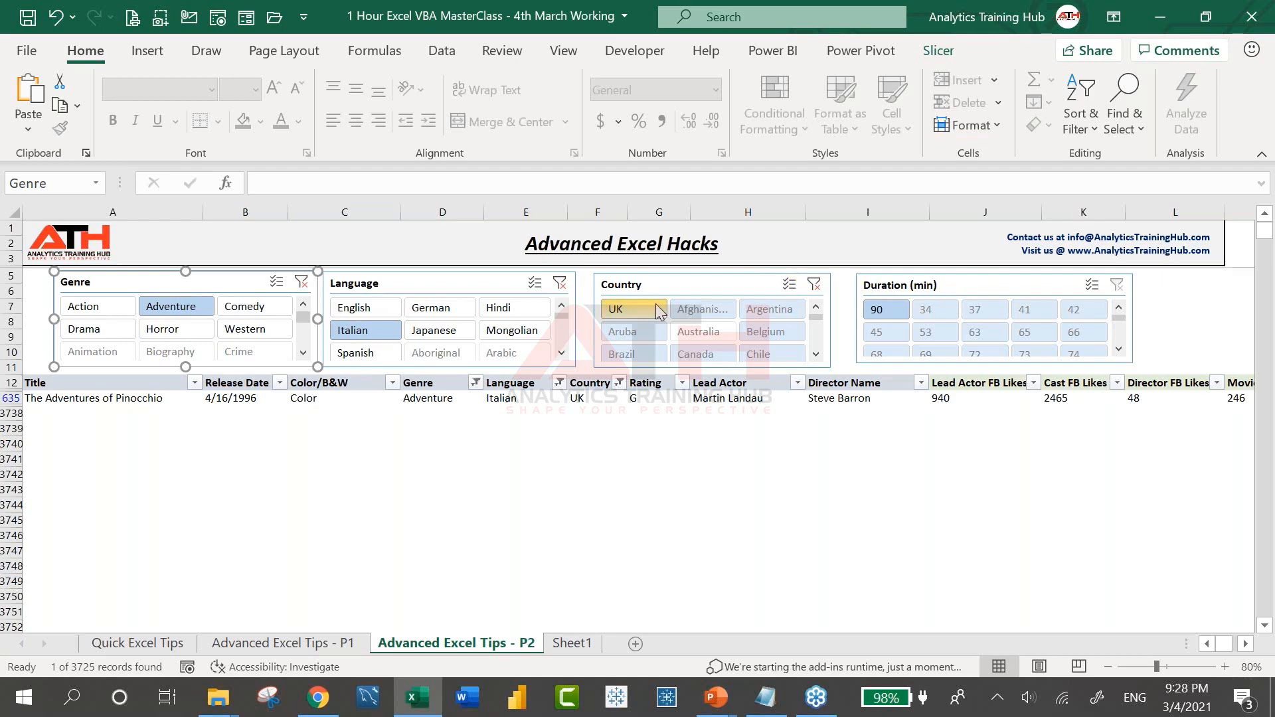
click(656, 311)
click(384, 303)
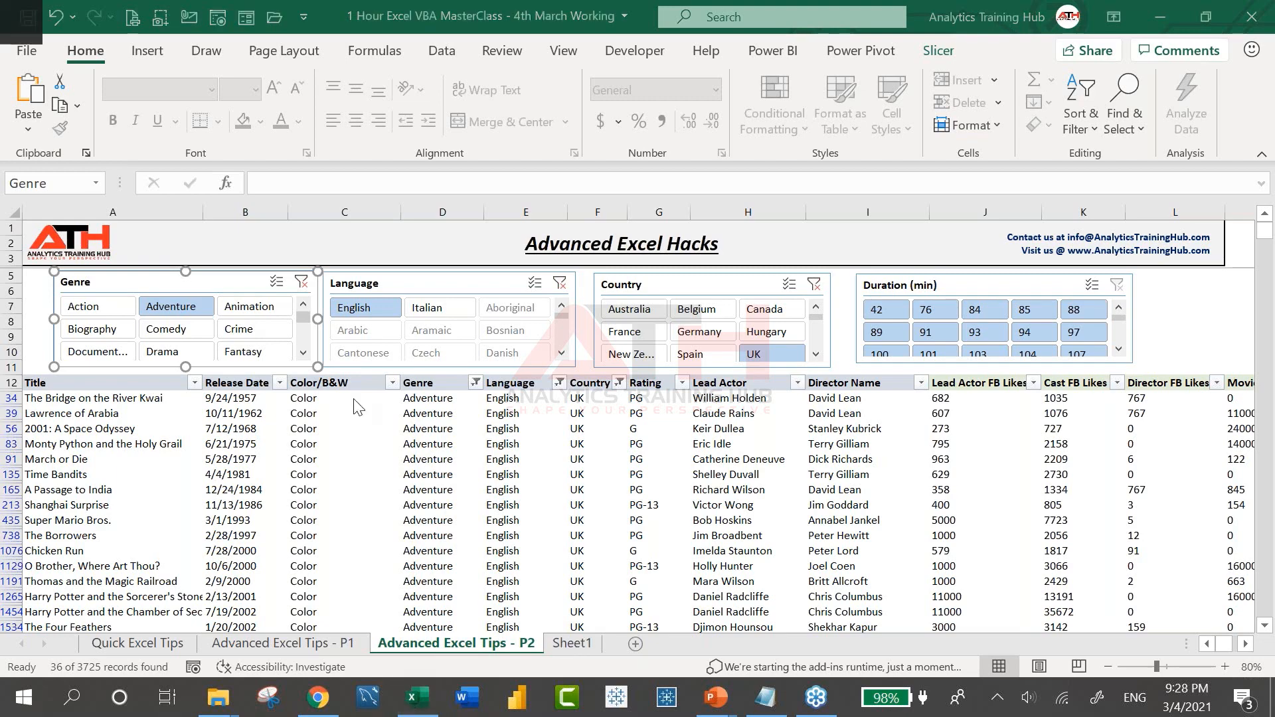
Glance at the agenda slideshow, return to Excel and go to Sheet1
key(alt+Tab)
key(alt+Tab)
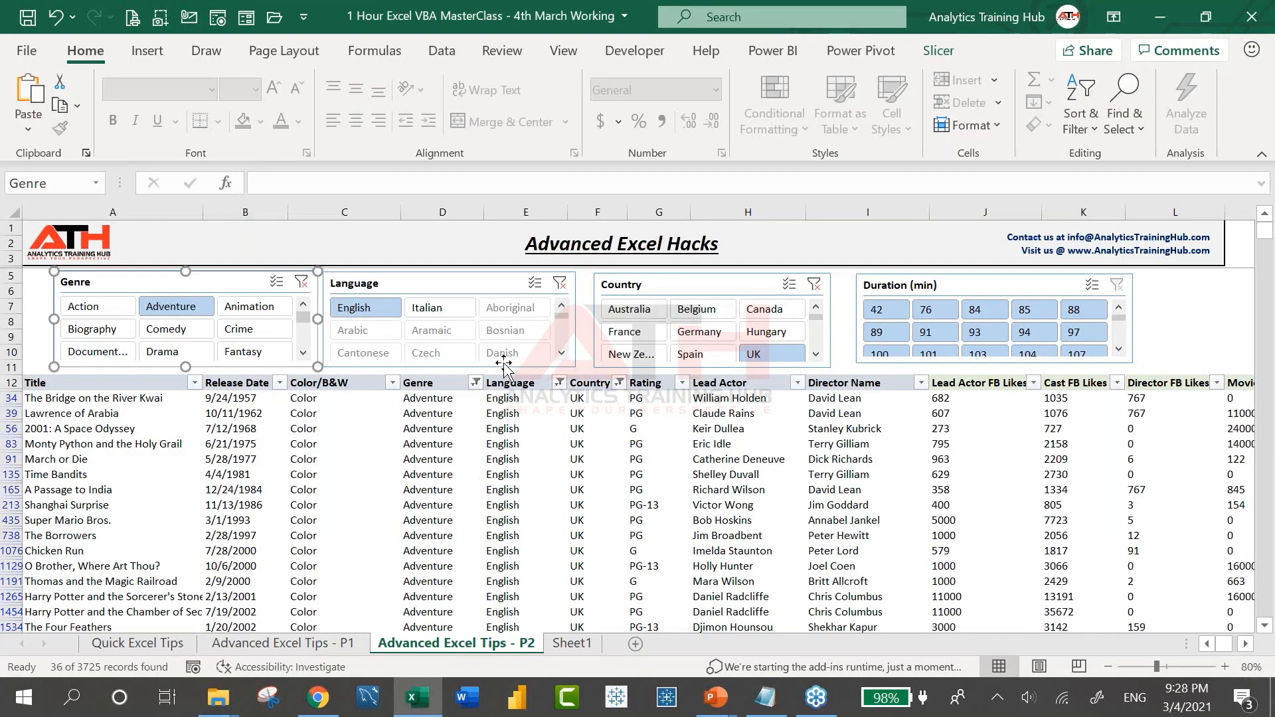
key(alt+Tab)
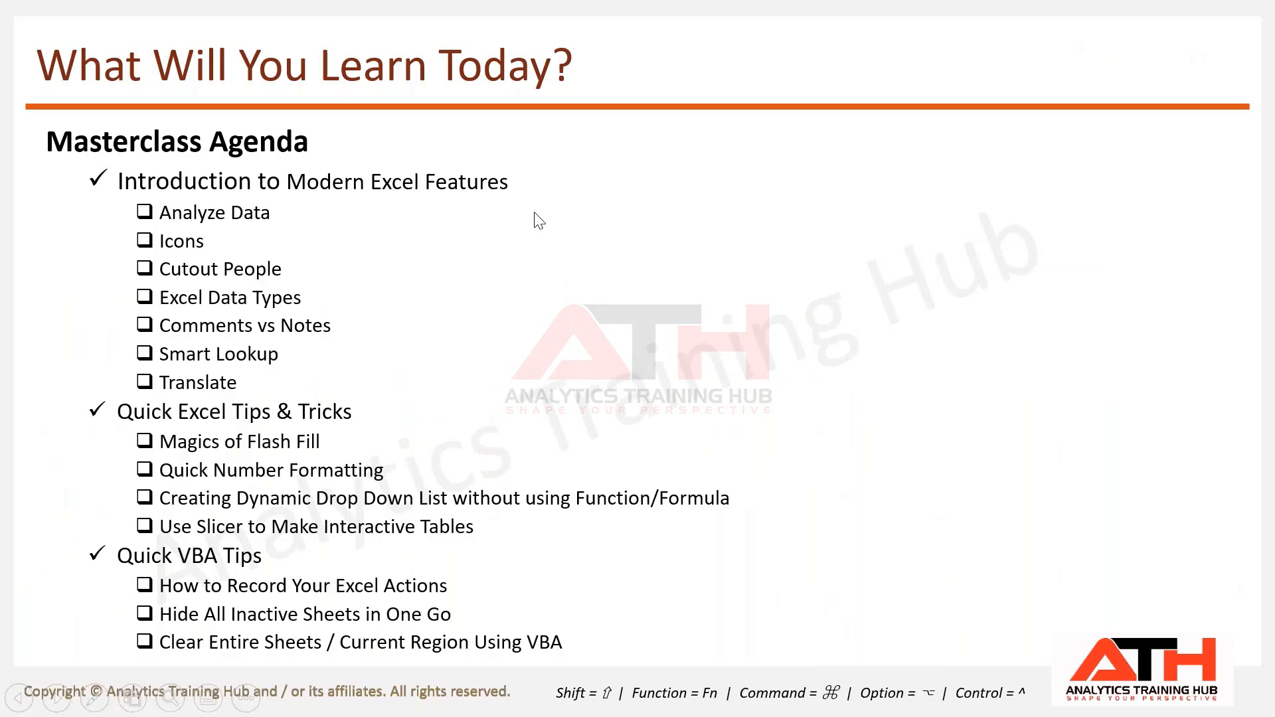
key(alt+Tab)
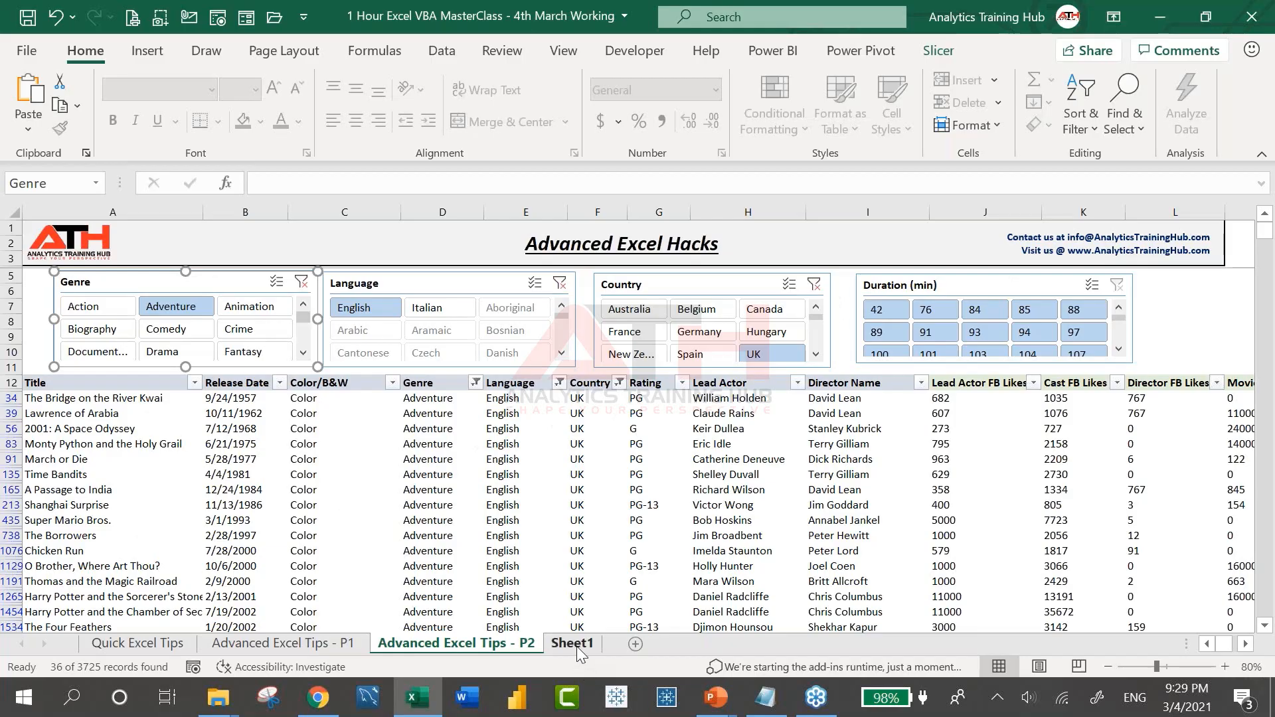
click(572, 644)
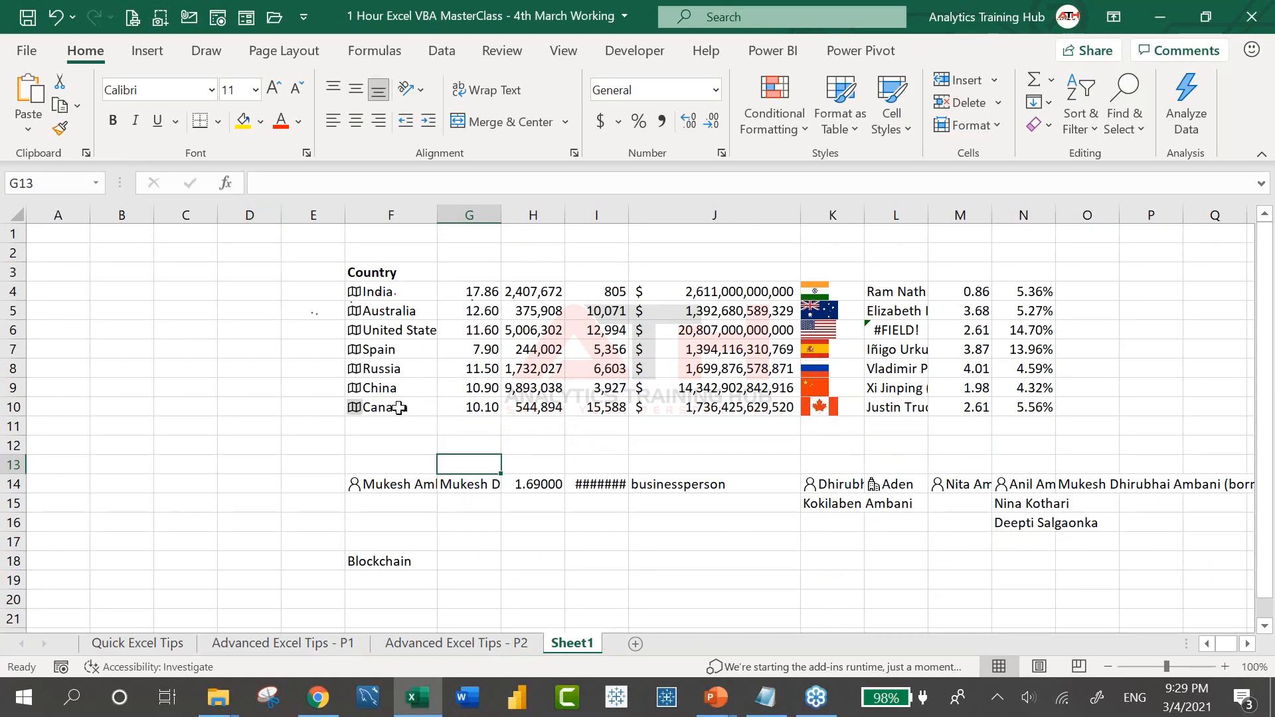
Open the Visual Basic editor from Developer and snap it to the left half
click(657, 53)
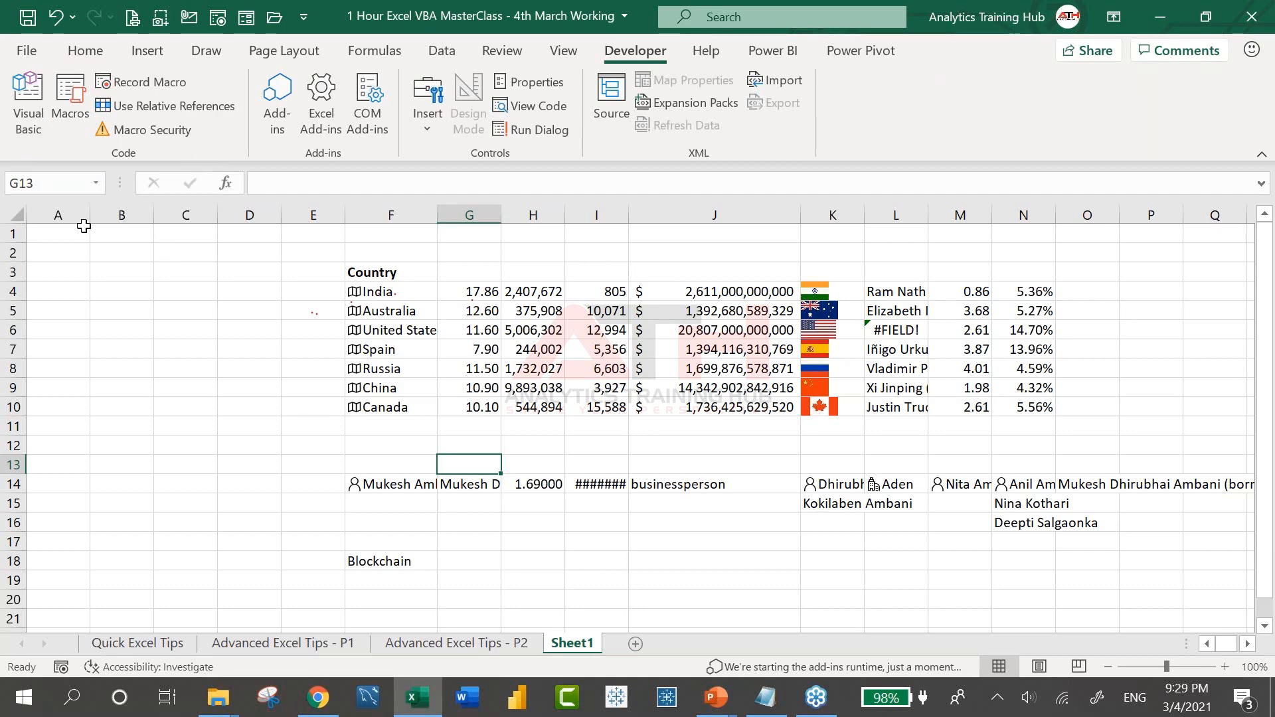
click(28, 100)
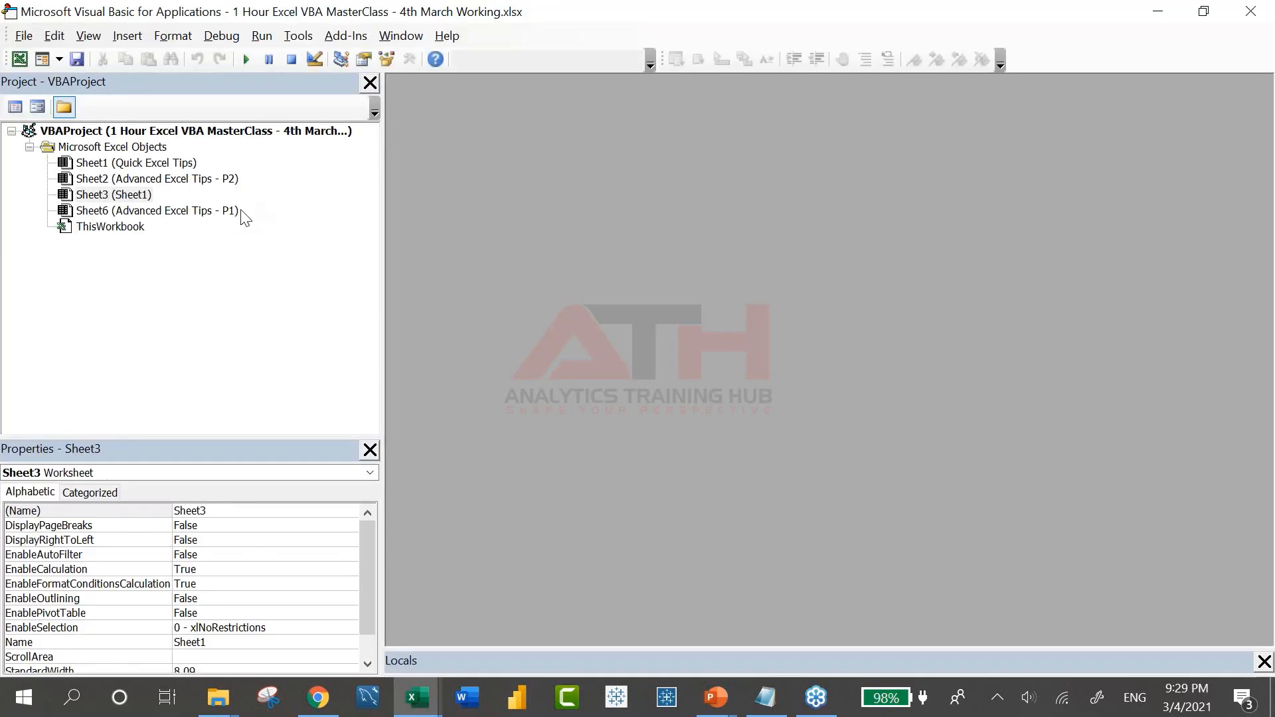
key(super+Right)
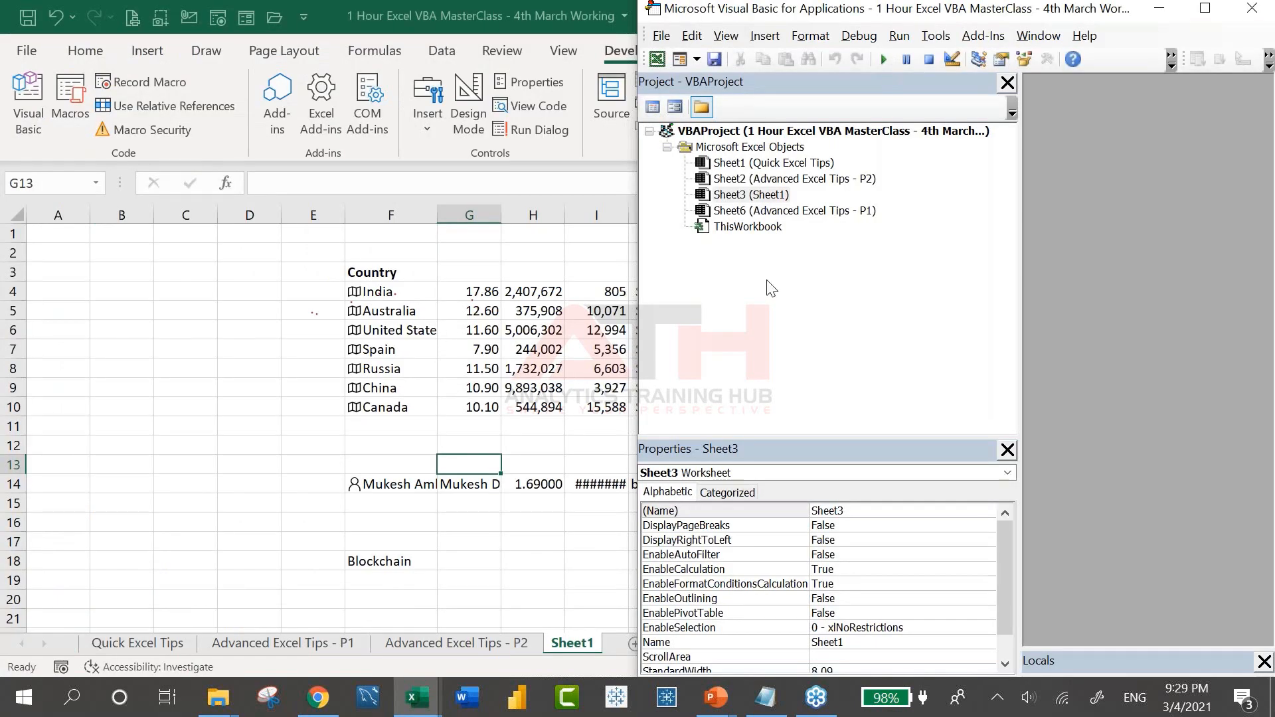
key(super+Right)
key(super+Left)
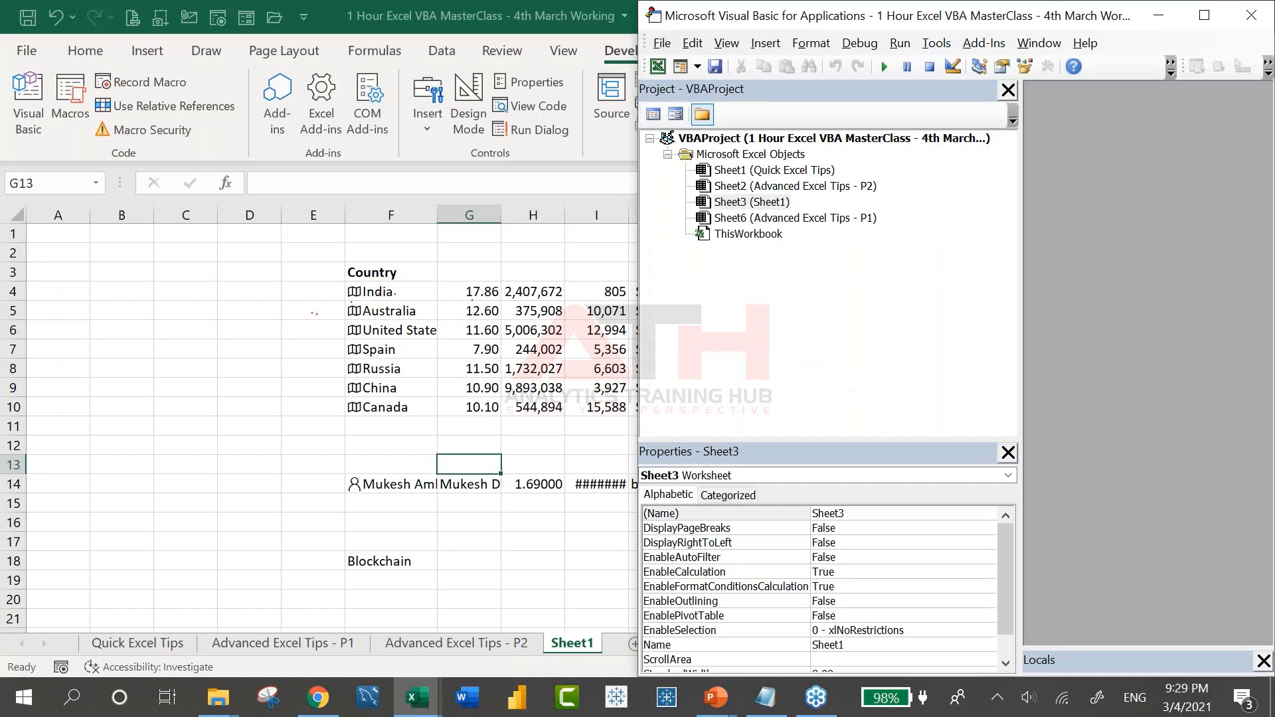
key(super+Left)
key(super+Left)
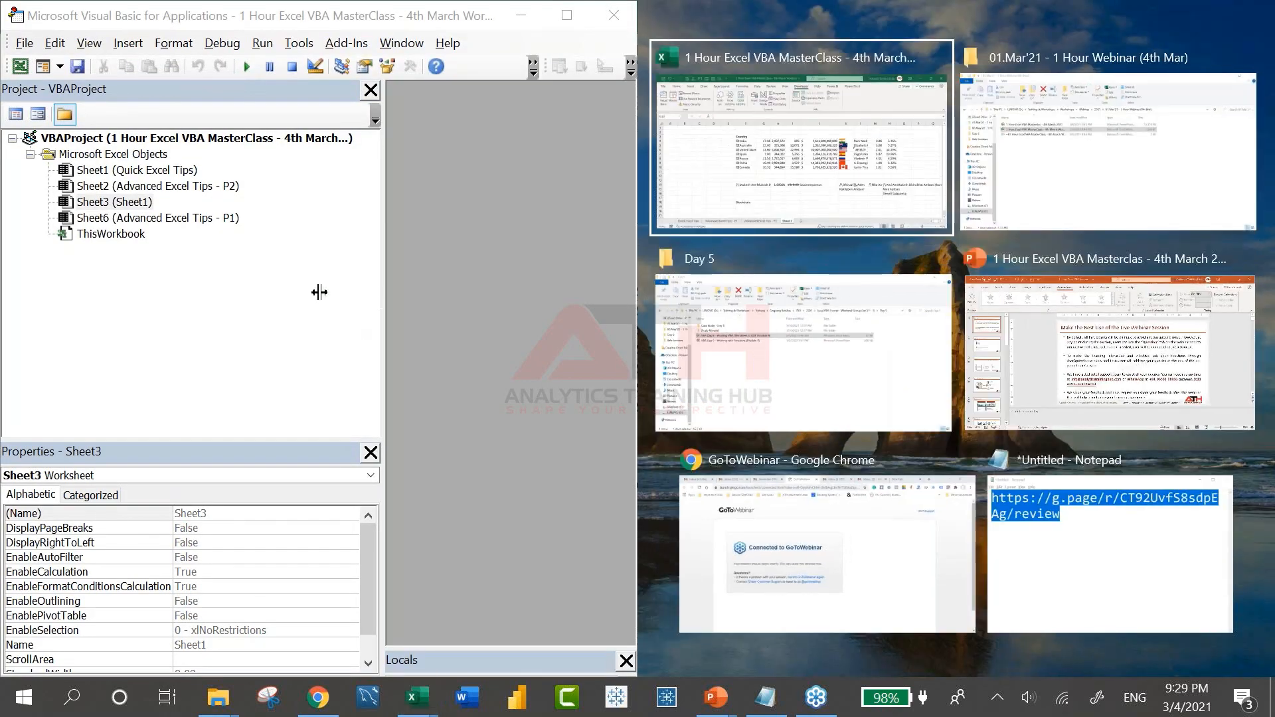
Narrow the project pane and snap Excel to the right half beside the editor
drag(319, 293, 213, 285)
click(751, 509)
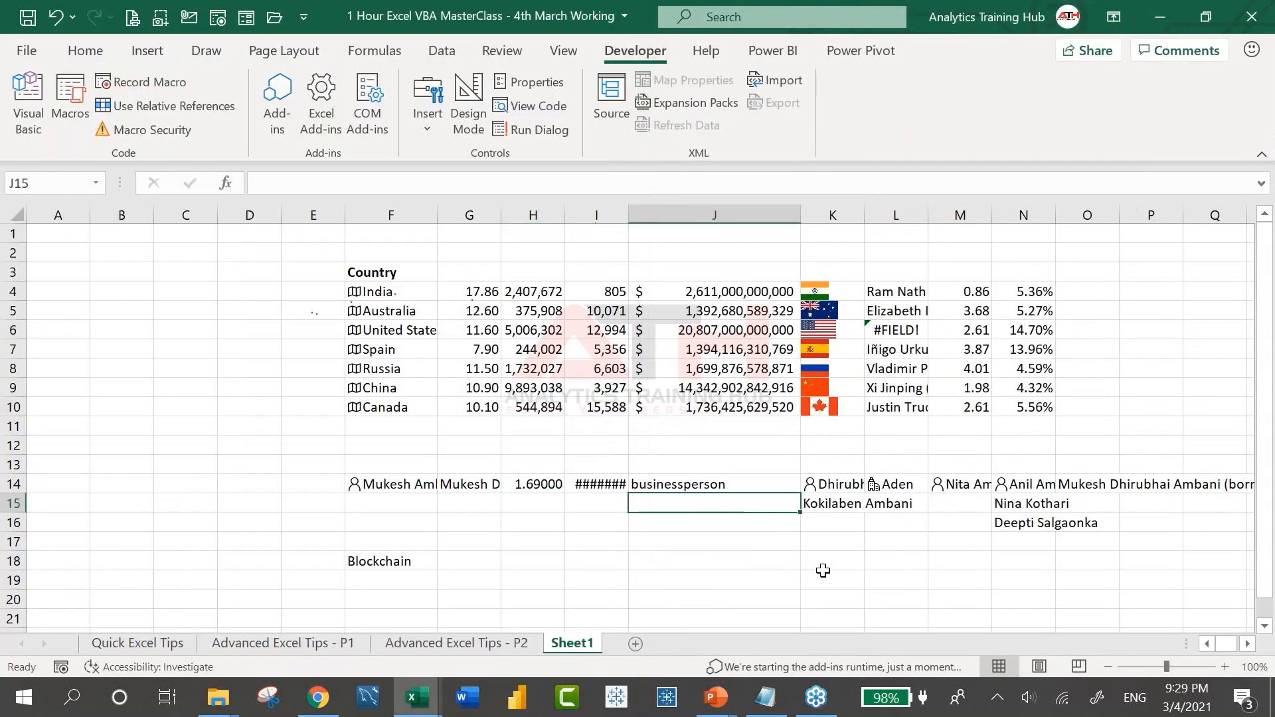
key(super+Right)
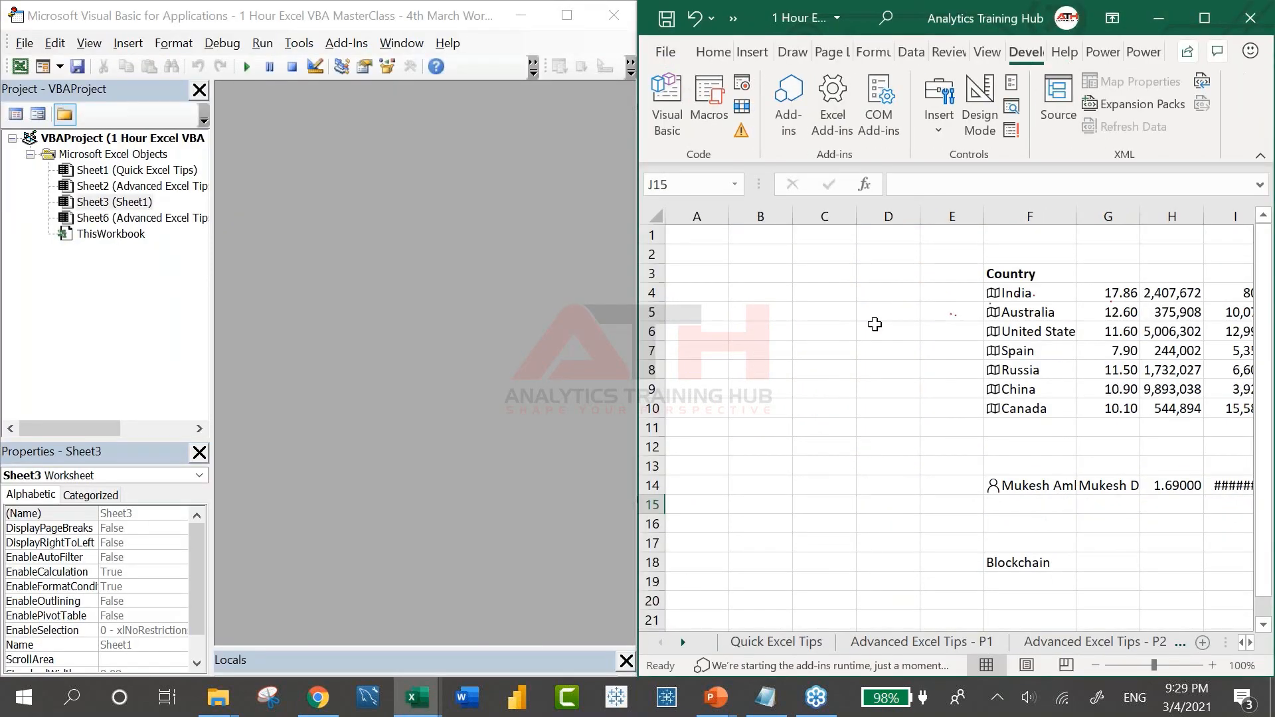
click(875, 329)
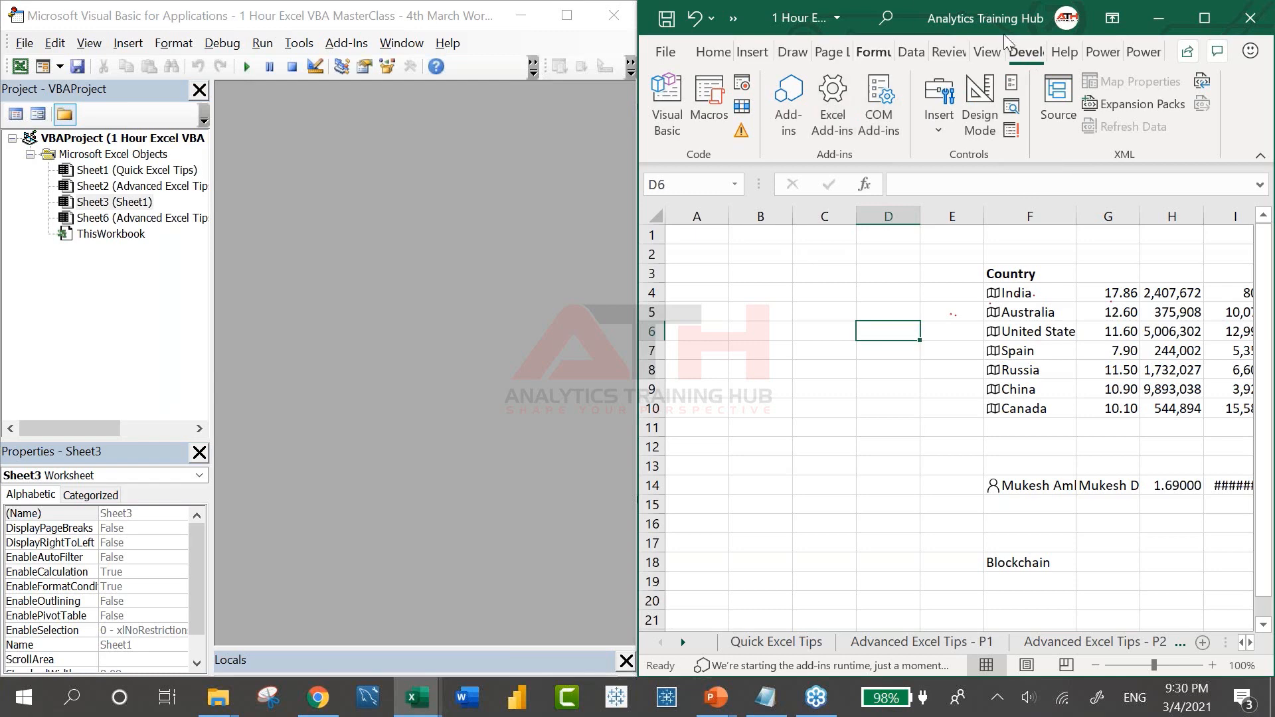
right_click(987, 58)
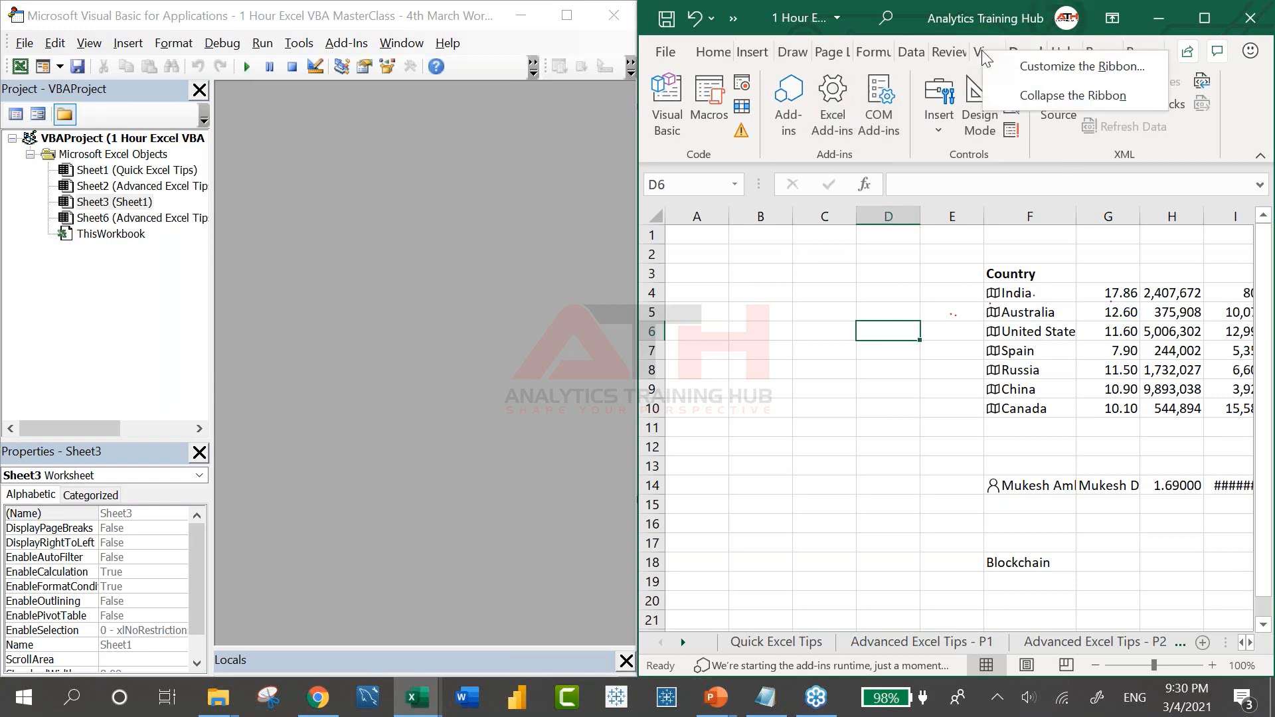
click(1044, 68)
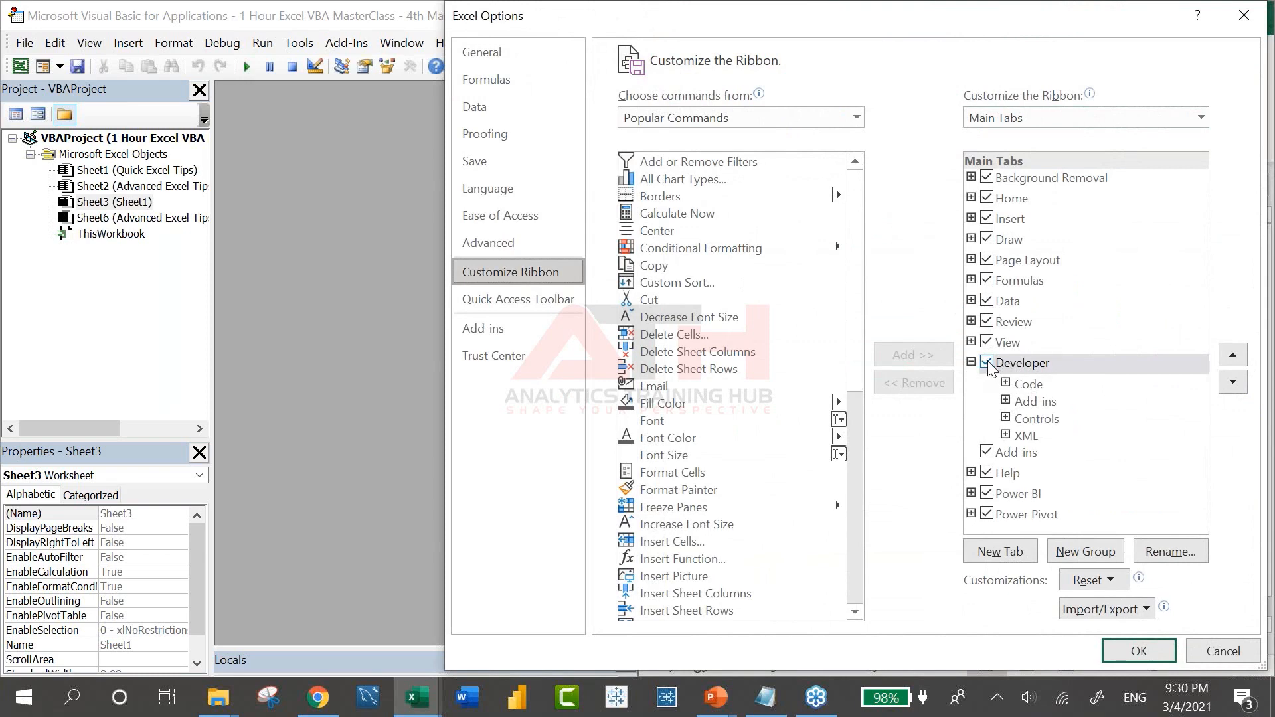
click(1139, 651)
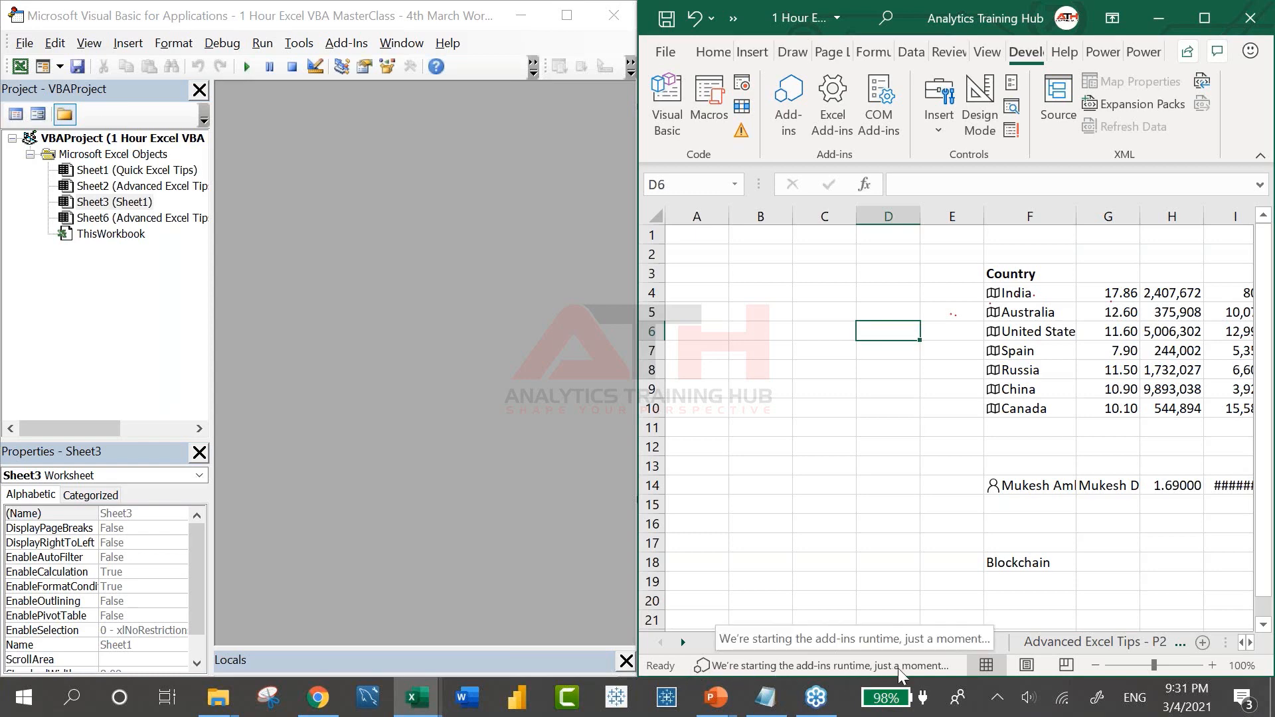
Name the new macro Clean_My_Sheet, fixing the invalid name that had spaces
click(742, 85)
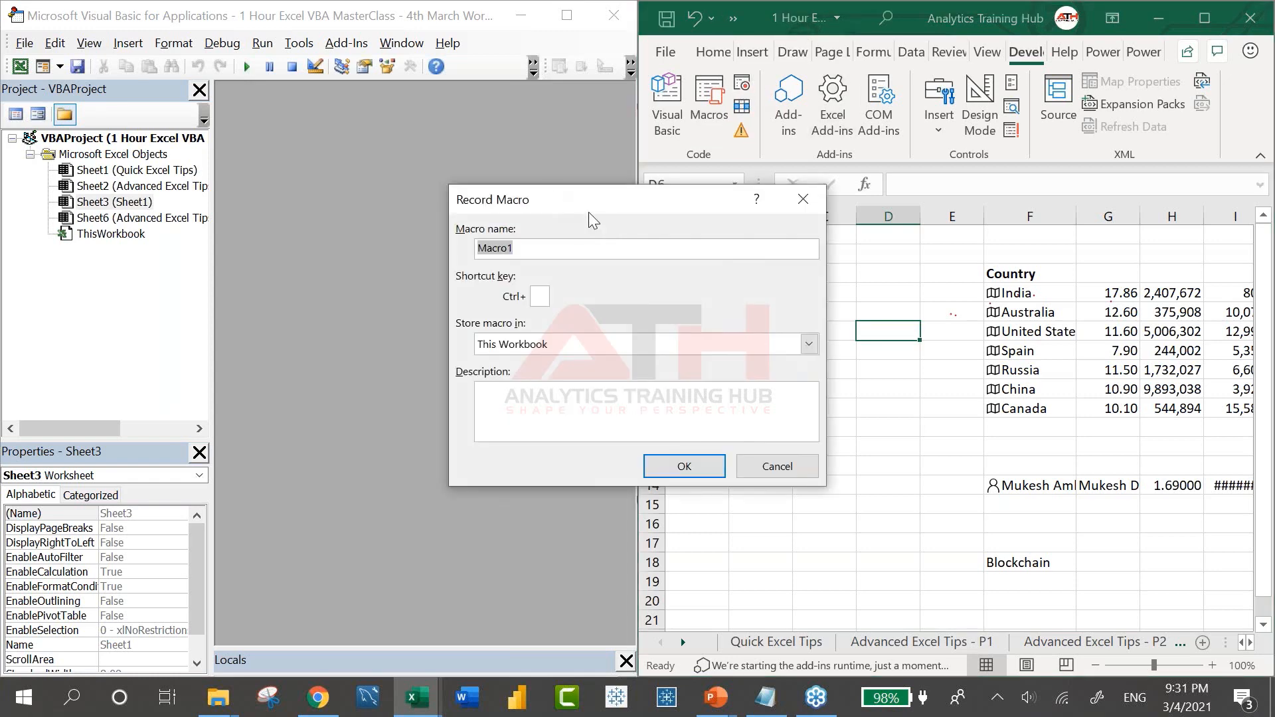
text(Clean My Sheet)
click(684, 468)
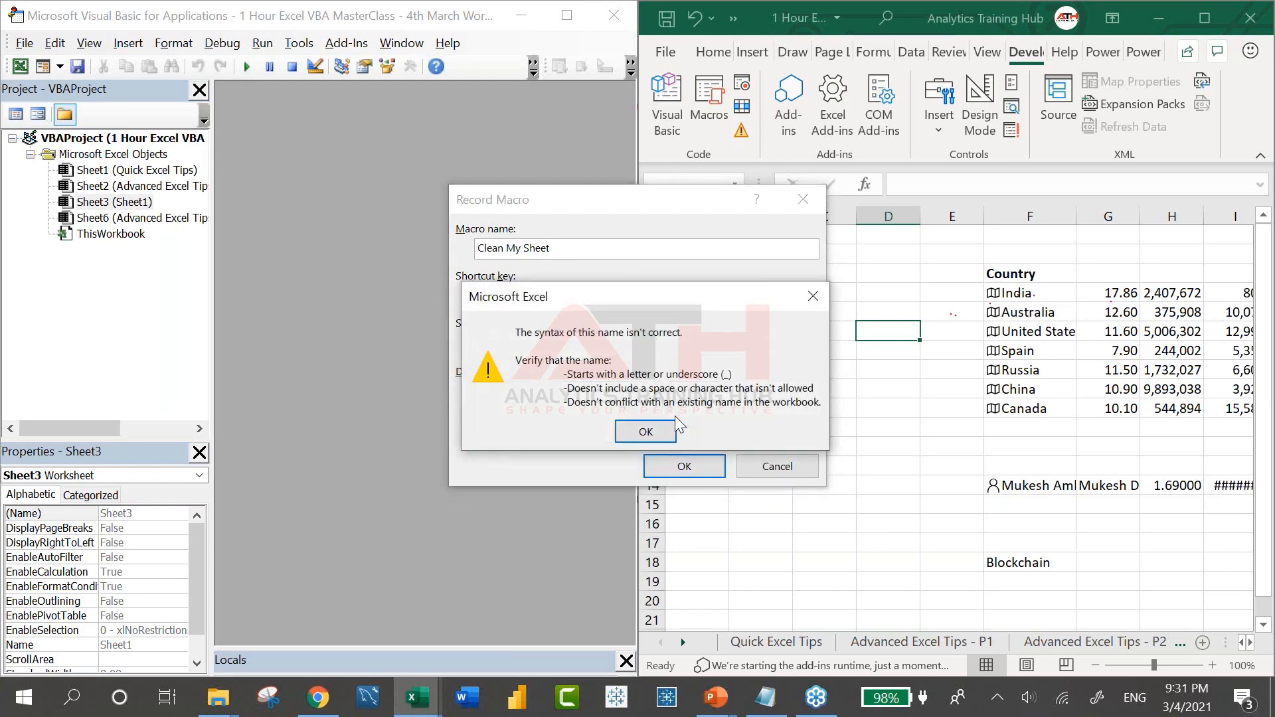
click(672, 430)
click(523, 247)
key(BackSpace)
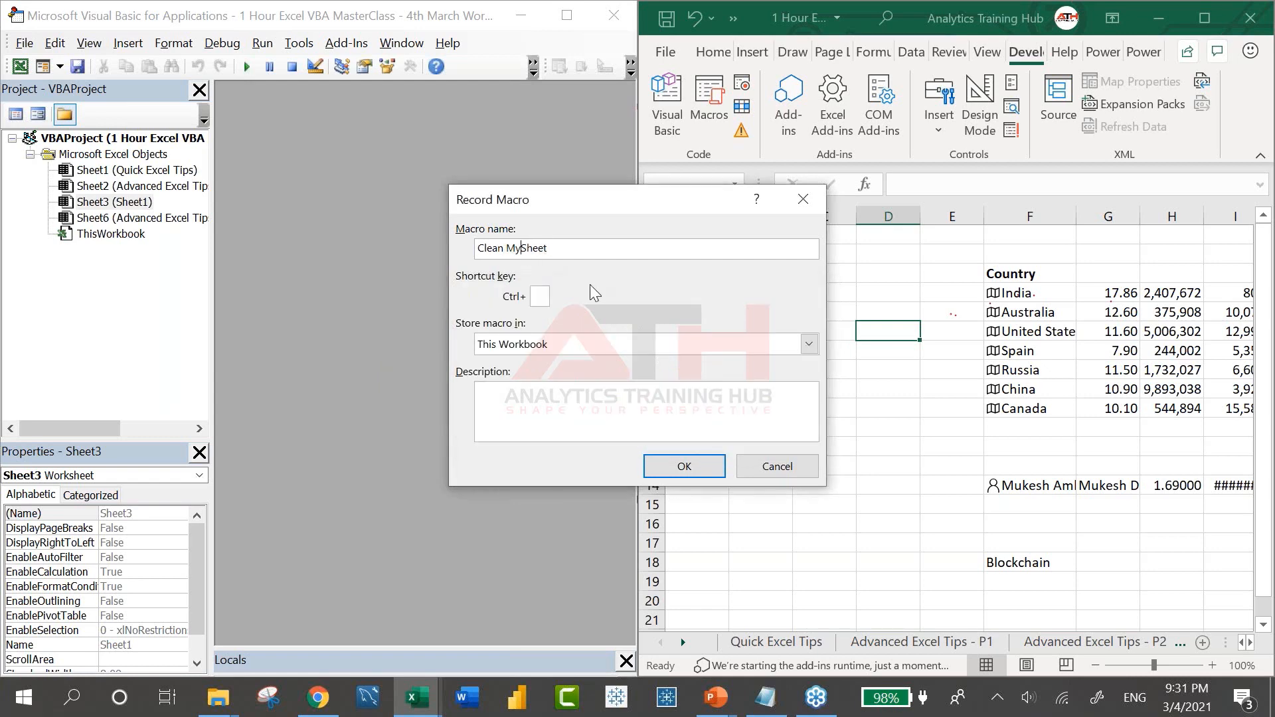
key(BackSpace)
key(BackSpace)
text(n_My_)
Describe the macro as cleaning the active sheet and start recording
click(570, 415)
text(This progta)
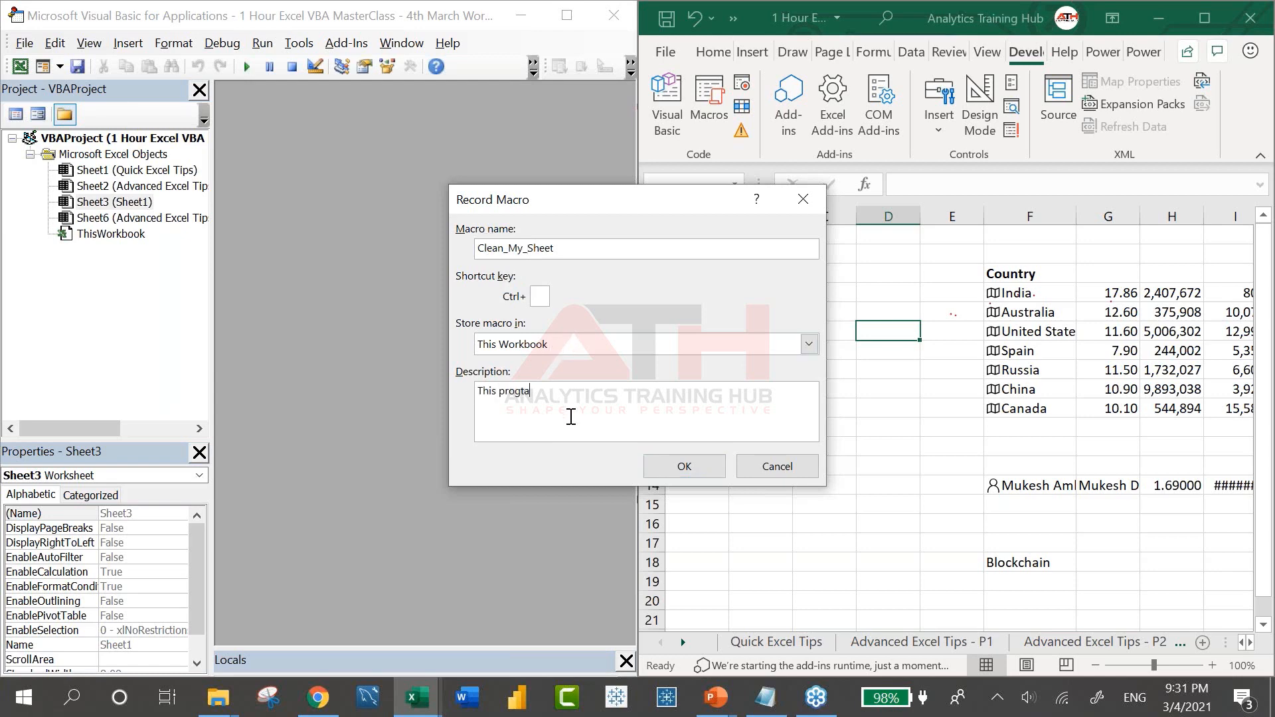
text(m)
key(BackSpace)
key(BackSpace)
key(BackSpace)
key(BackSpace)
text(gram is going to clean my s)
text(ctive sheet)
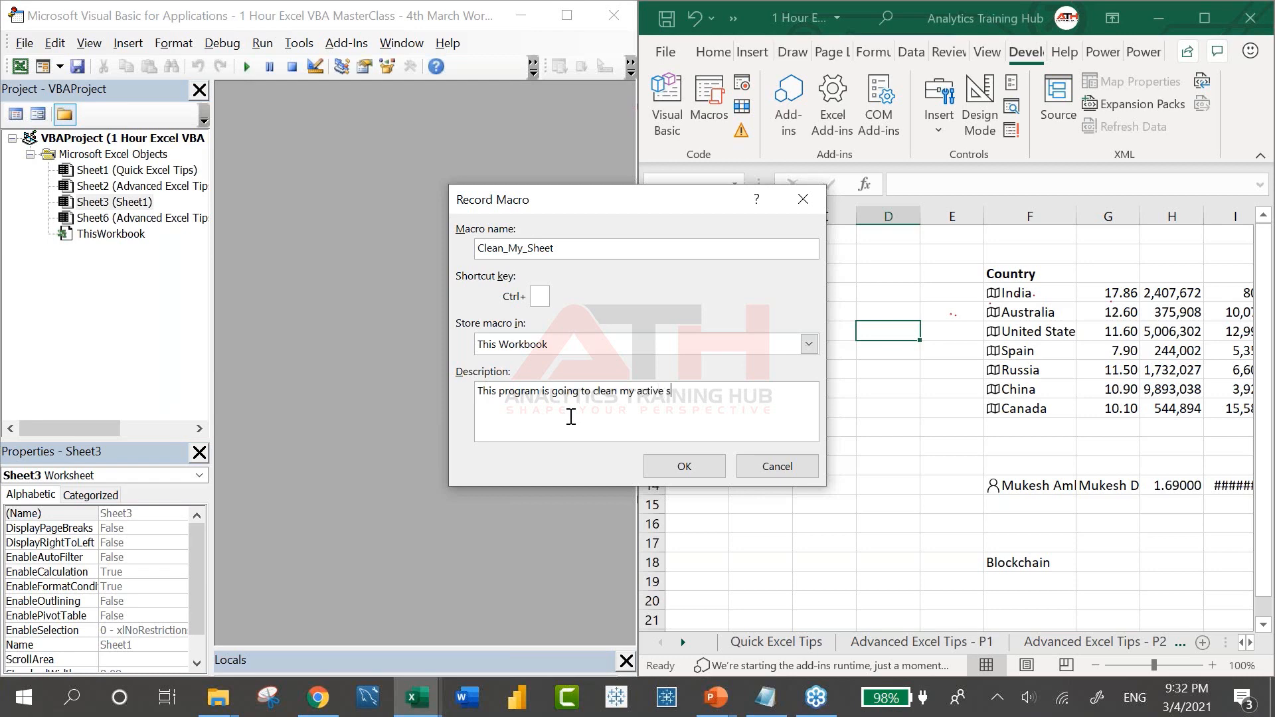
click(687, 467)
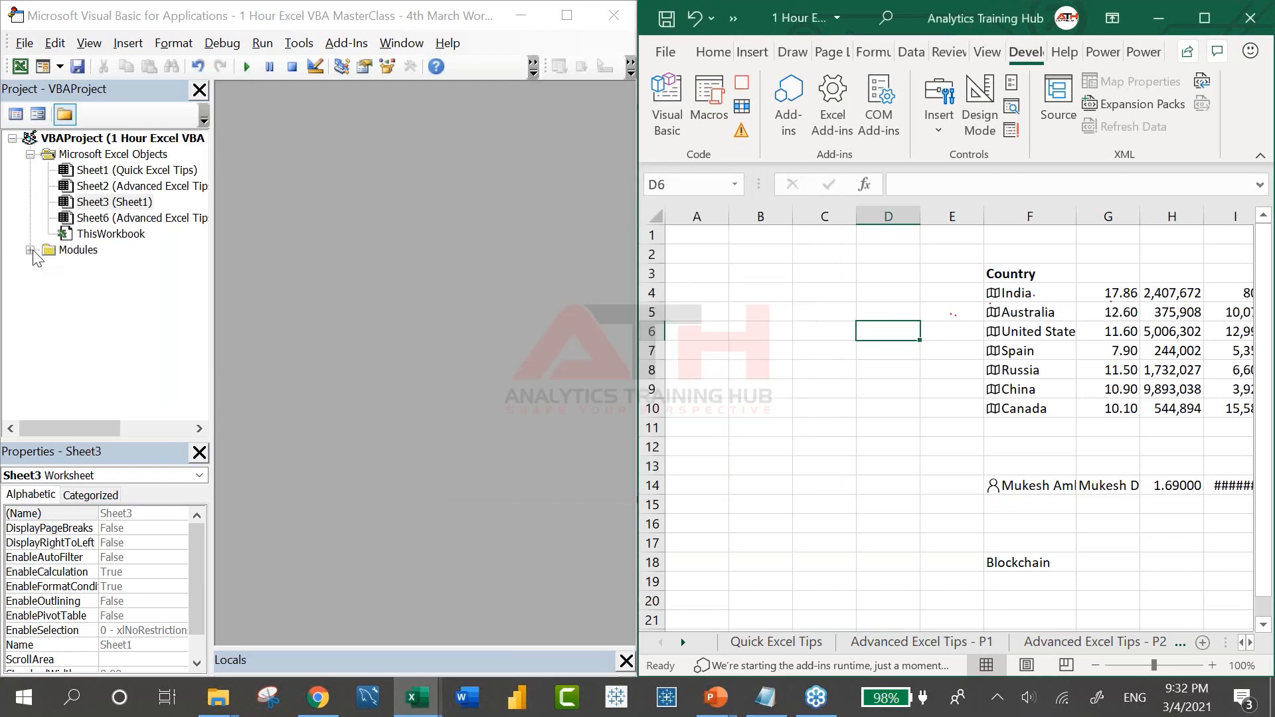
Show Module1's code in the VBA editor and widen the code window
click(29, 249)
double_click(91, 269)
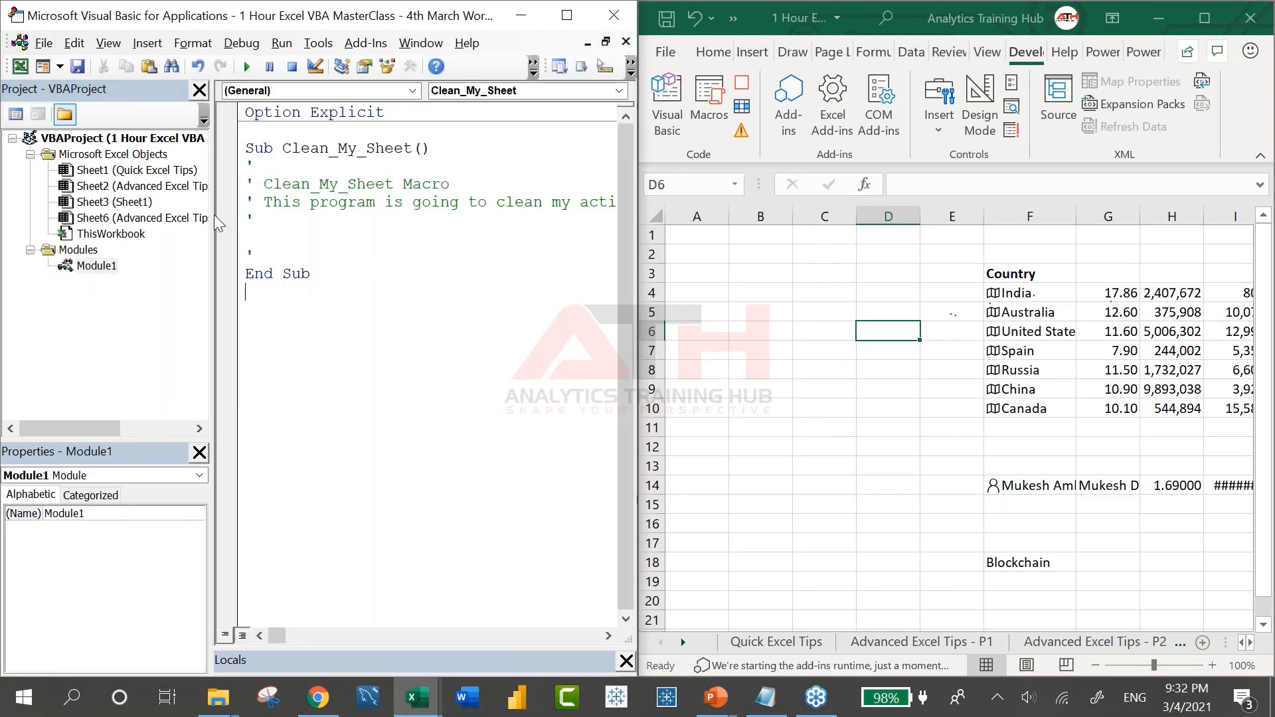
drag(214, 214, 119, 214)
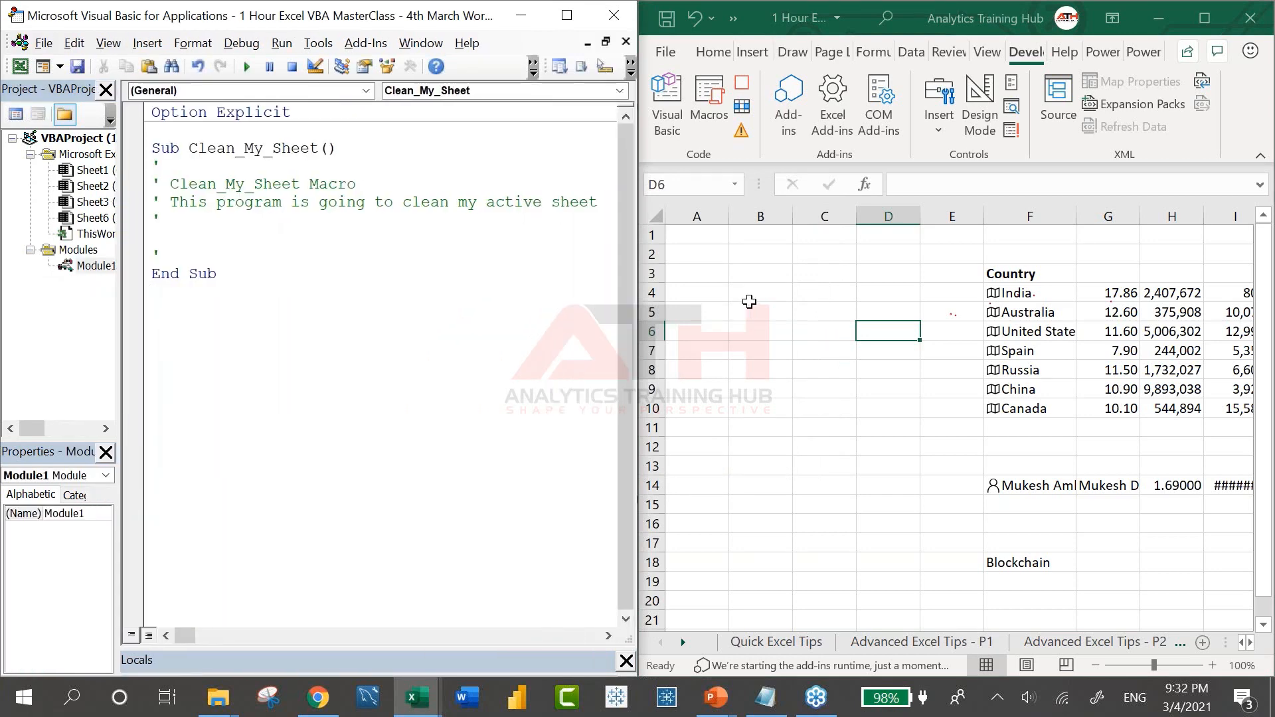
Select the entire sheet, clear its contents, stop recording, and deselect to cell C9
click(748, 302)
click(731, 256)
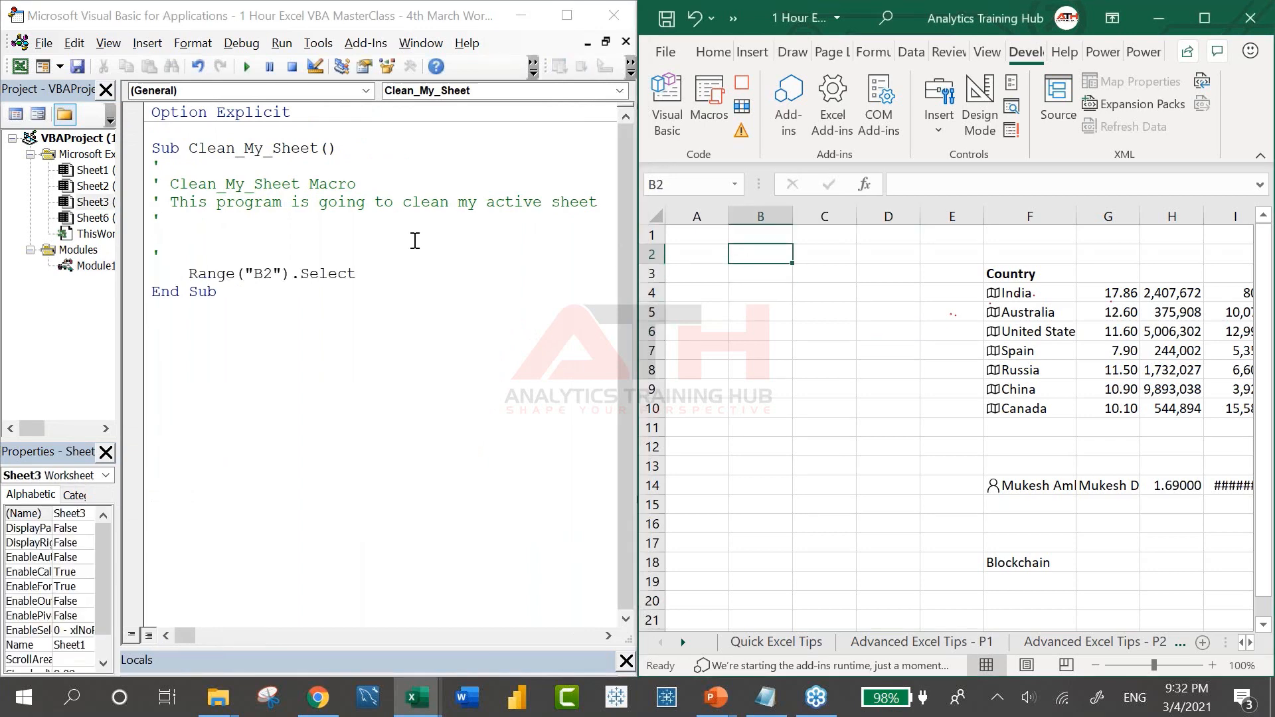
click(649, 210)
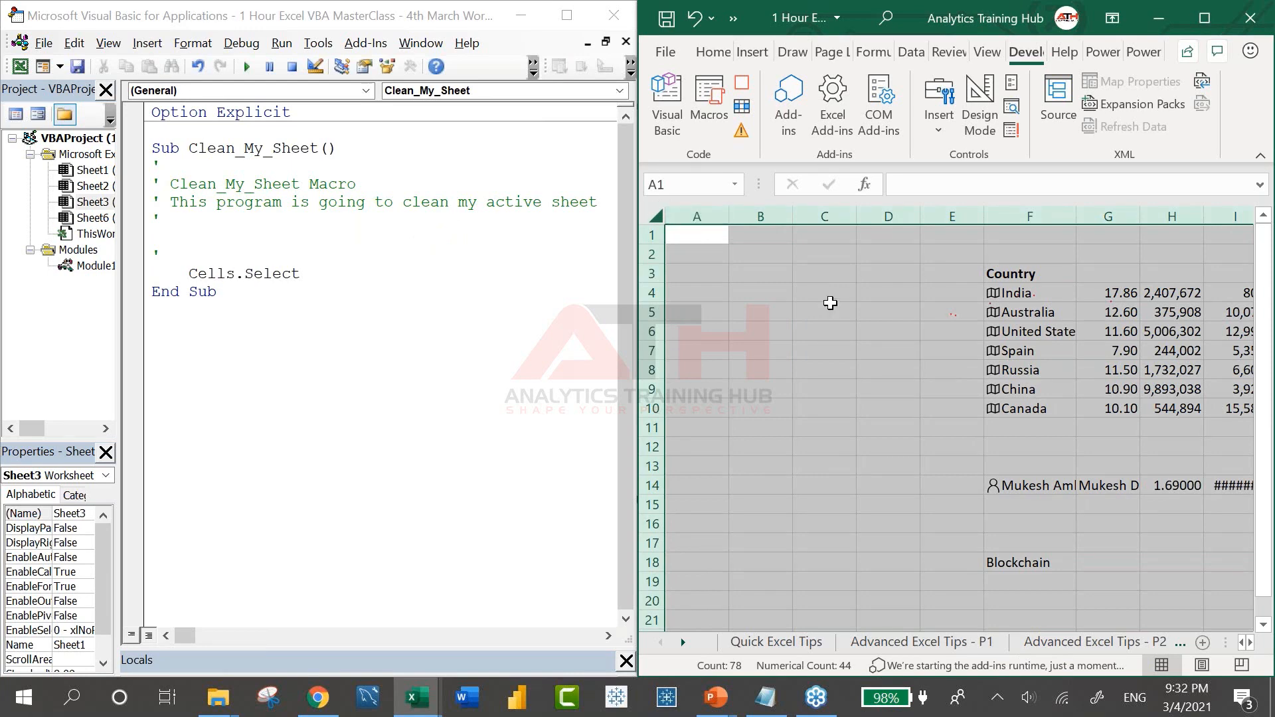
key(Delete)
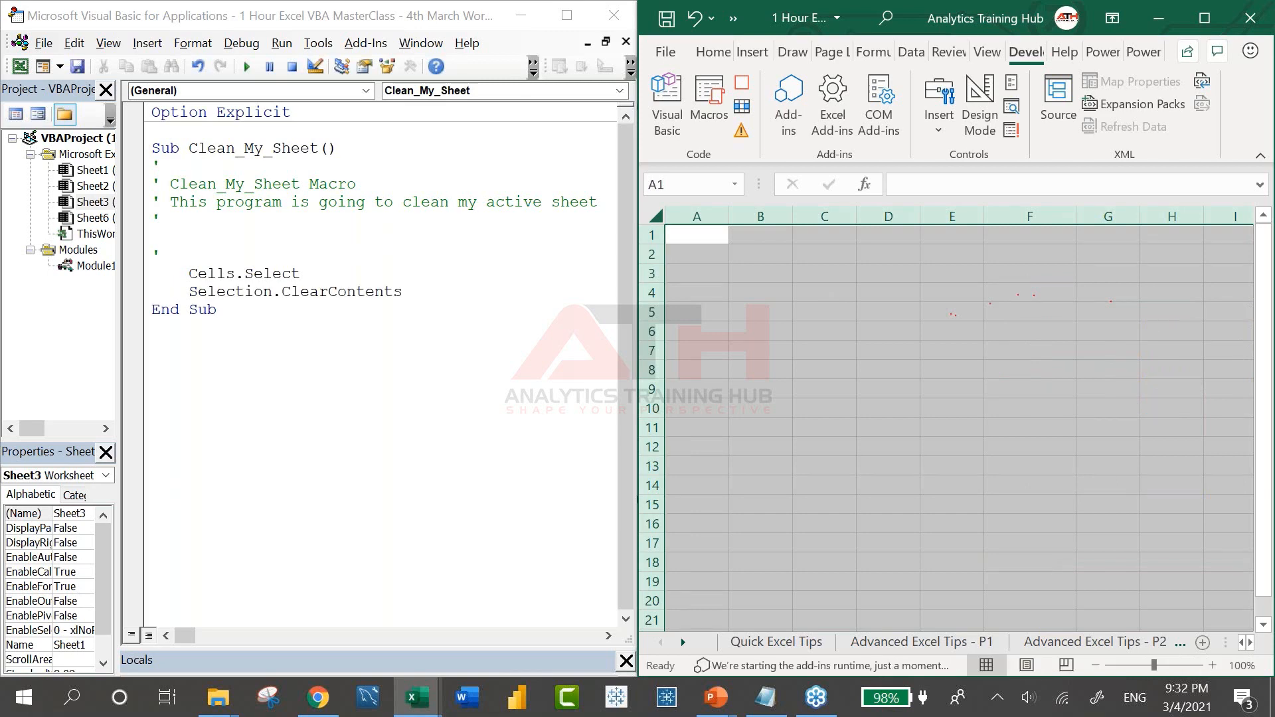
click(749, 97)
click(853, 384)
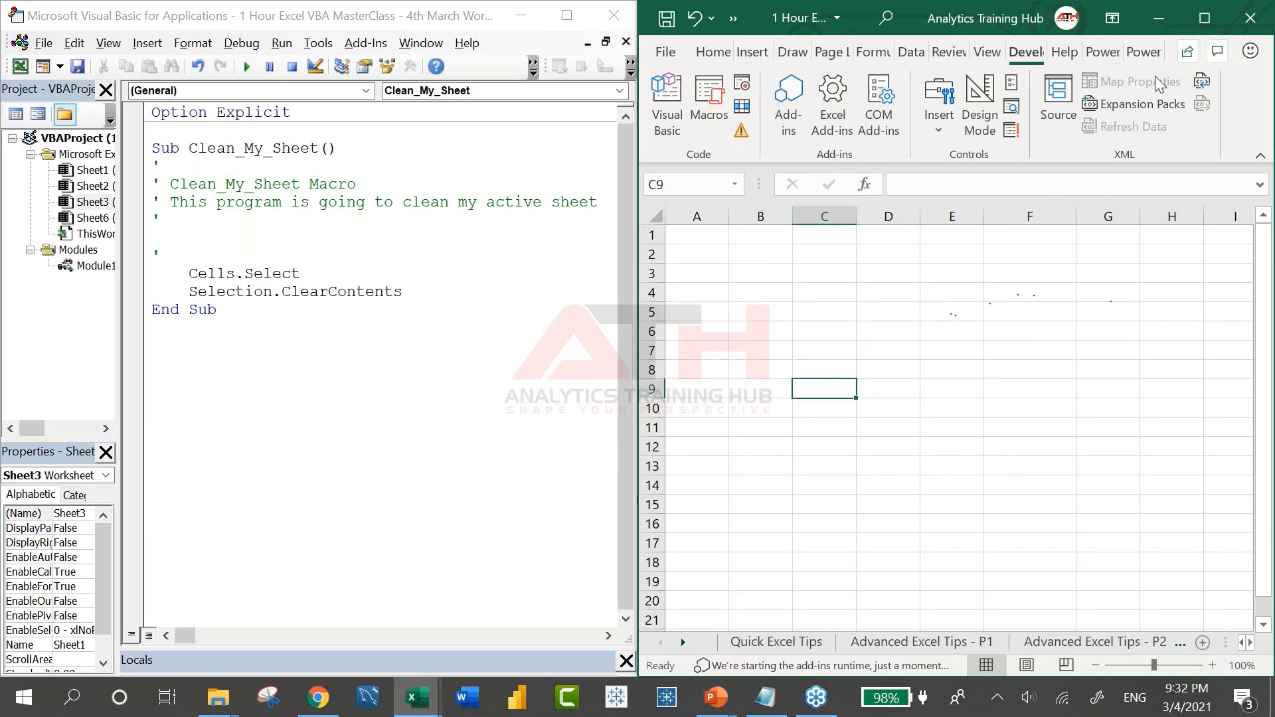
Maximize Excel and fill a few Sheet1 cells around G5 with test text
click(1218, 18)
click(469, 310)
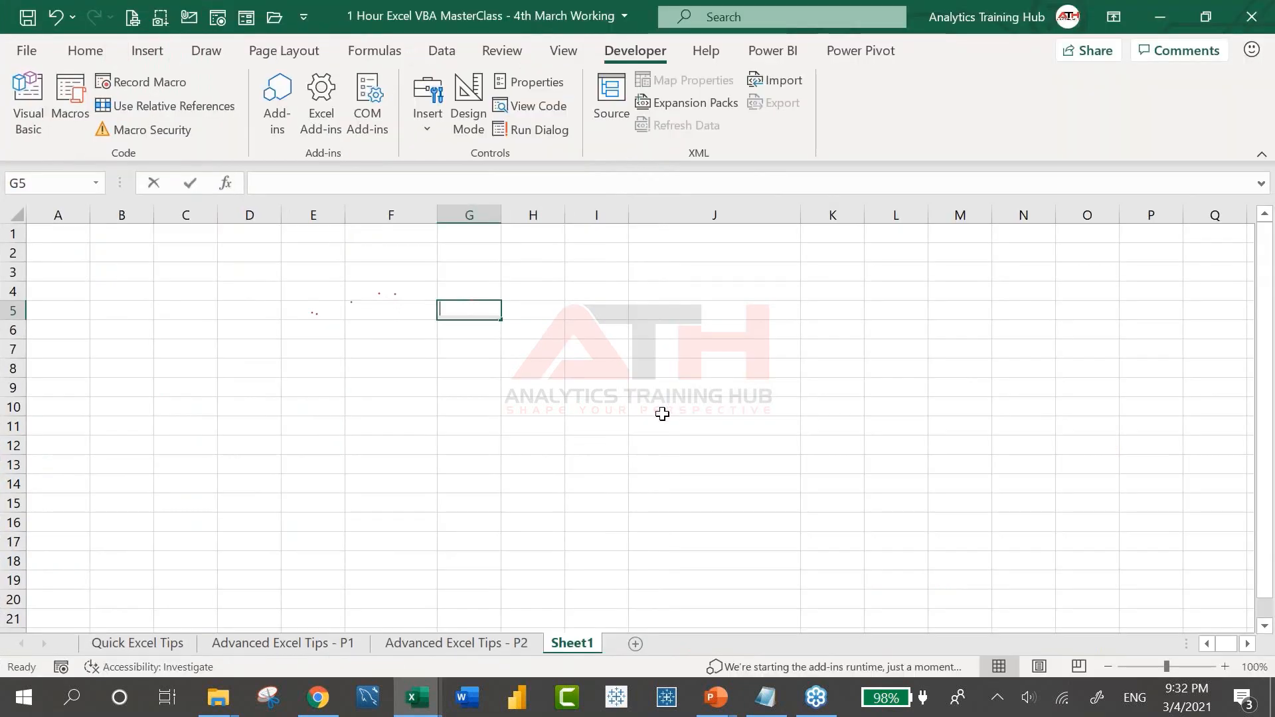
text(asdsa)
key(Return)
key(Return)
text(a)
key(Return)
text(a)
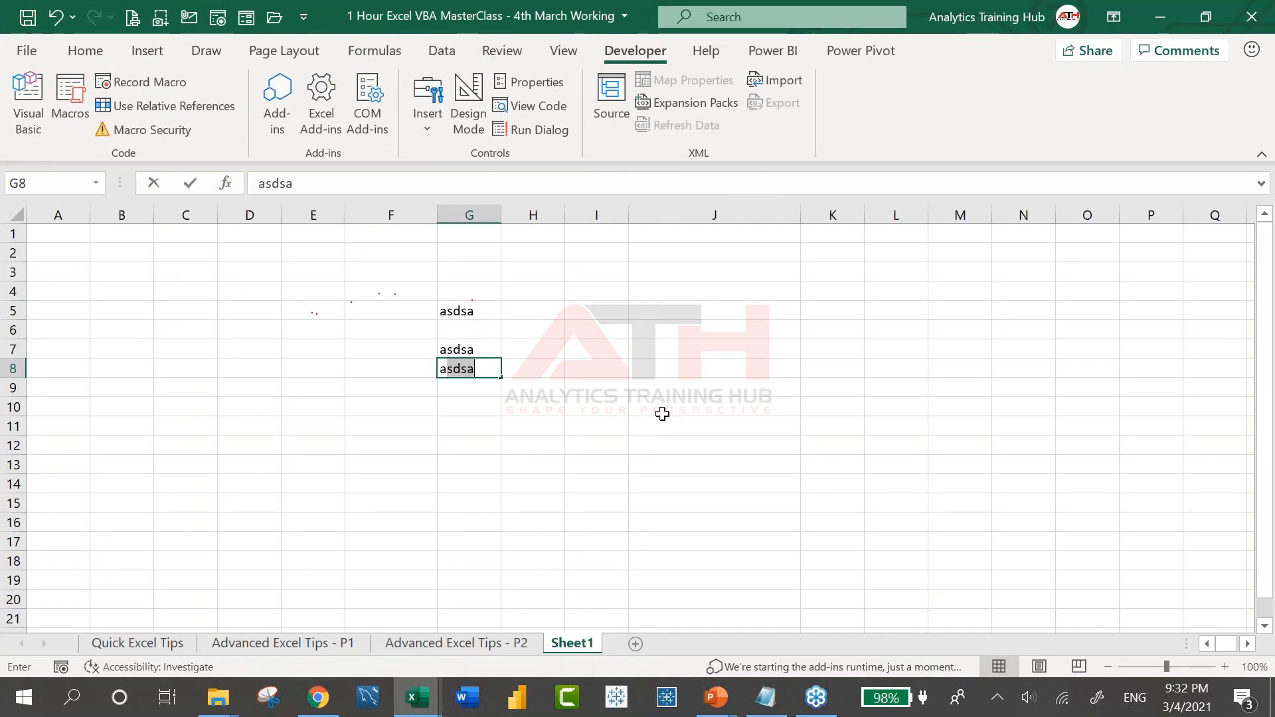
key(Left)
key(Left)
text(asd)
key(Down)
key(Down)
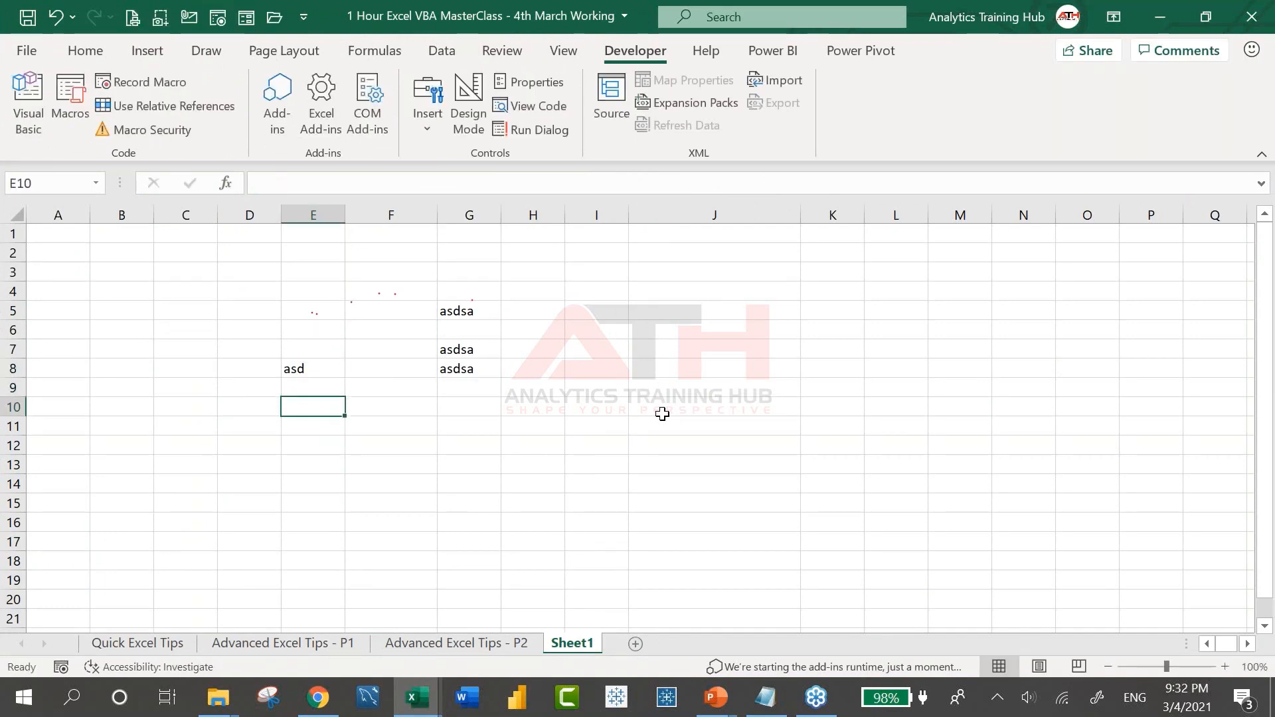
Add Sheet2 and type test entries into cells around H8 and F6
click(635, 643)
click(531, 367)
text(as)
key(Return)
text(as)
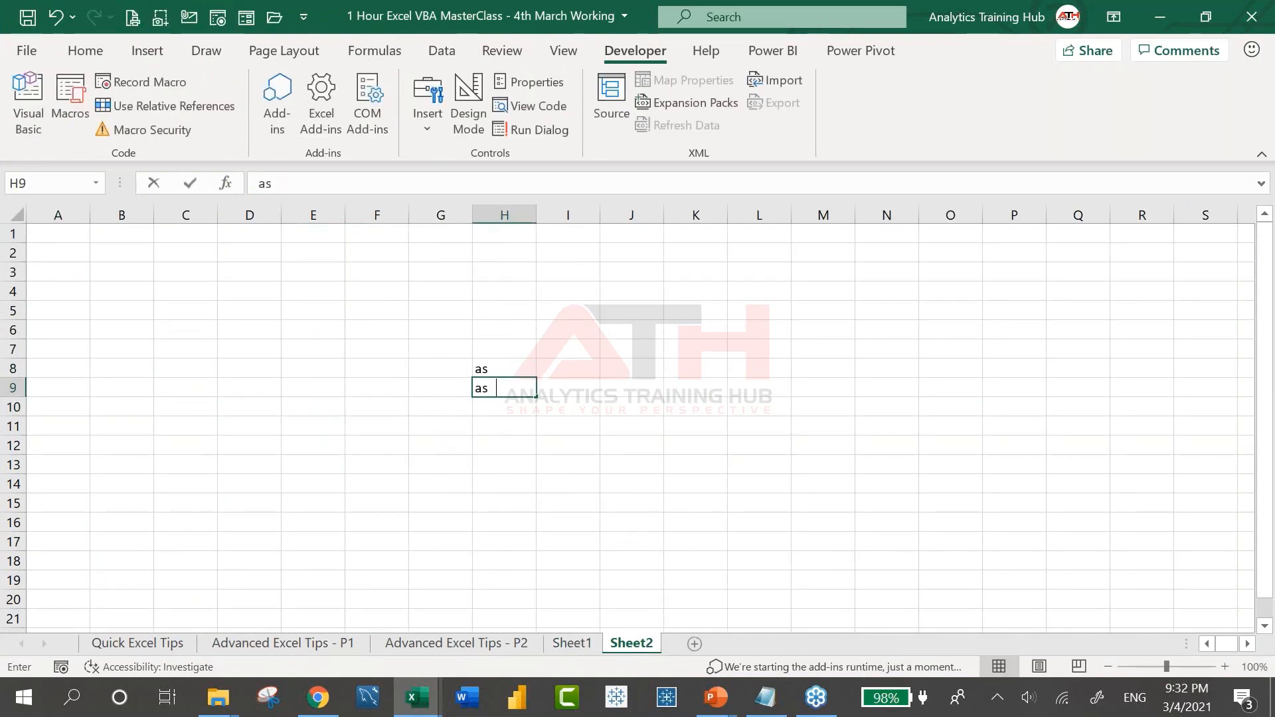
text(d)
key(Left)
key(Left)
text(asd)
key(Down)
text(asd)
key(Up)
key(Up)
key(Up)
key(Up)
text(sad)
key(Up)
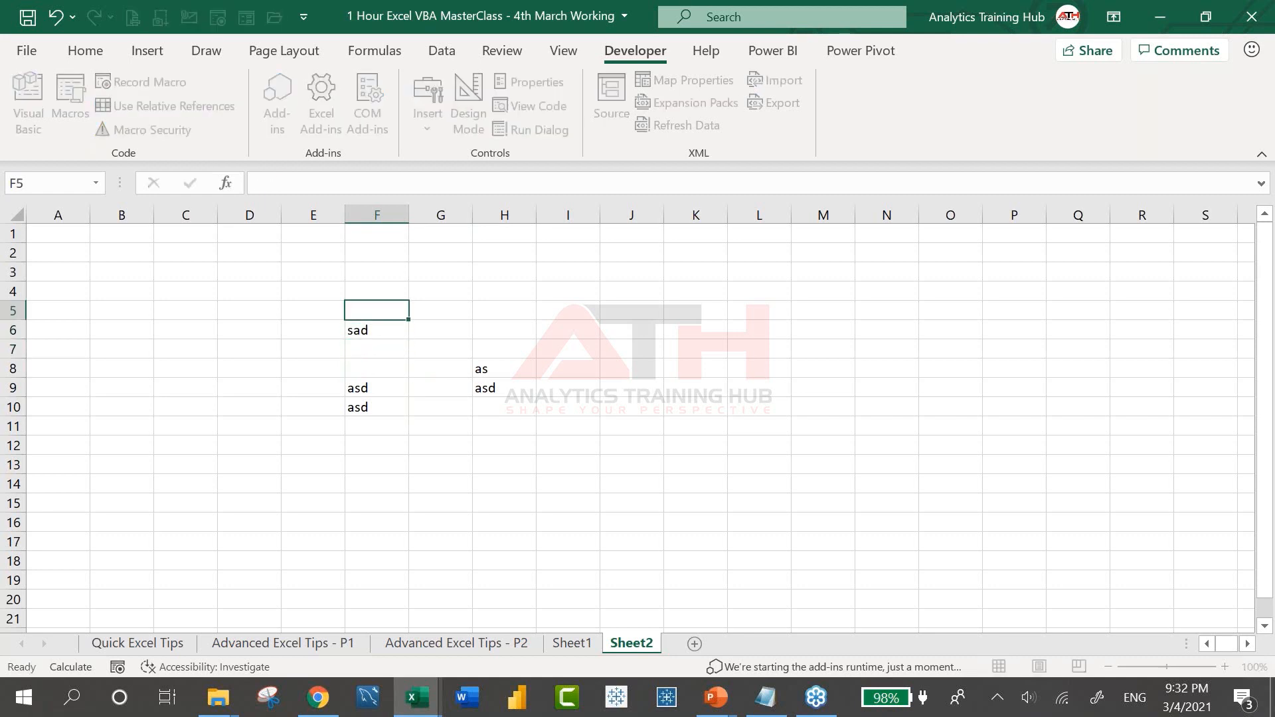
key(Right)
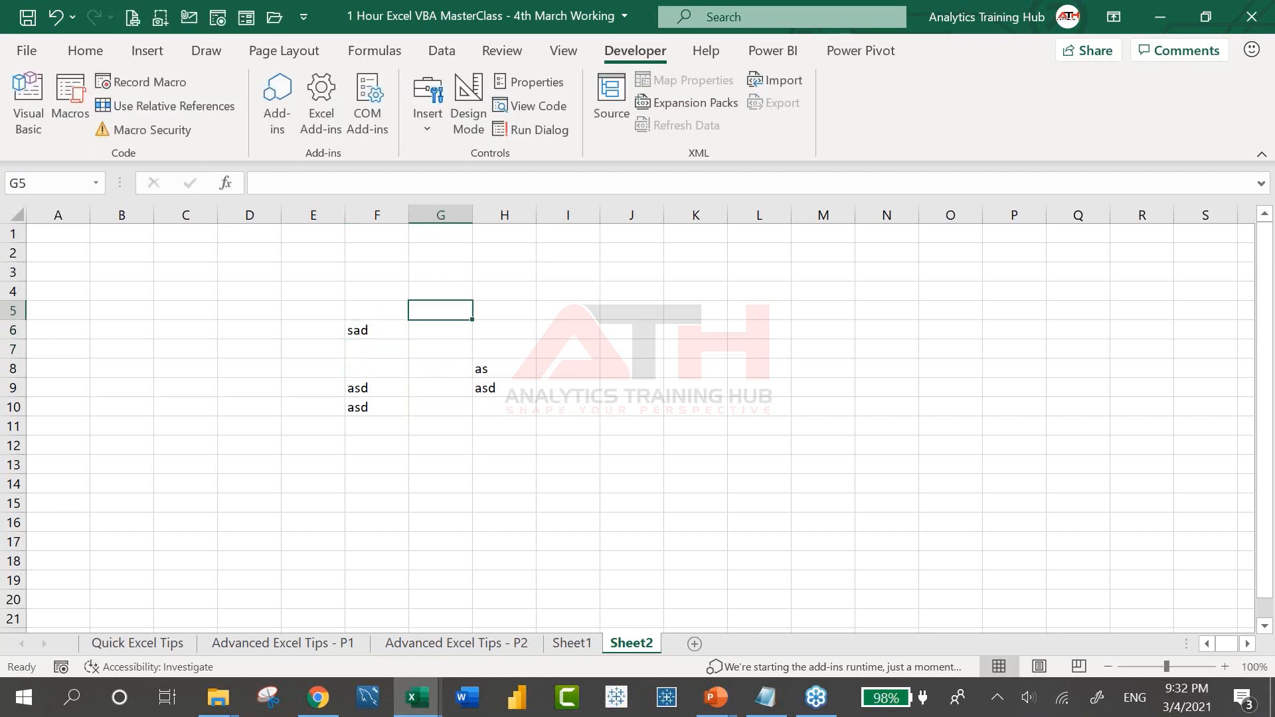
Run Clean_My_Sheet from the Macros list to wipe Sheet2
click(65, 101)
drag(291, 164, 729, 181)
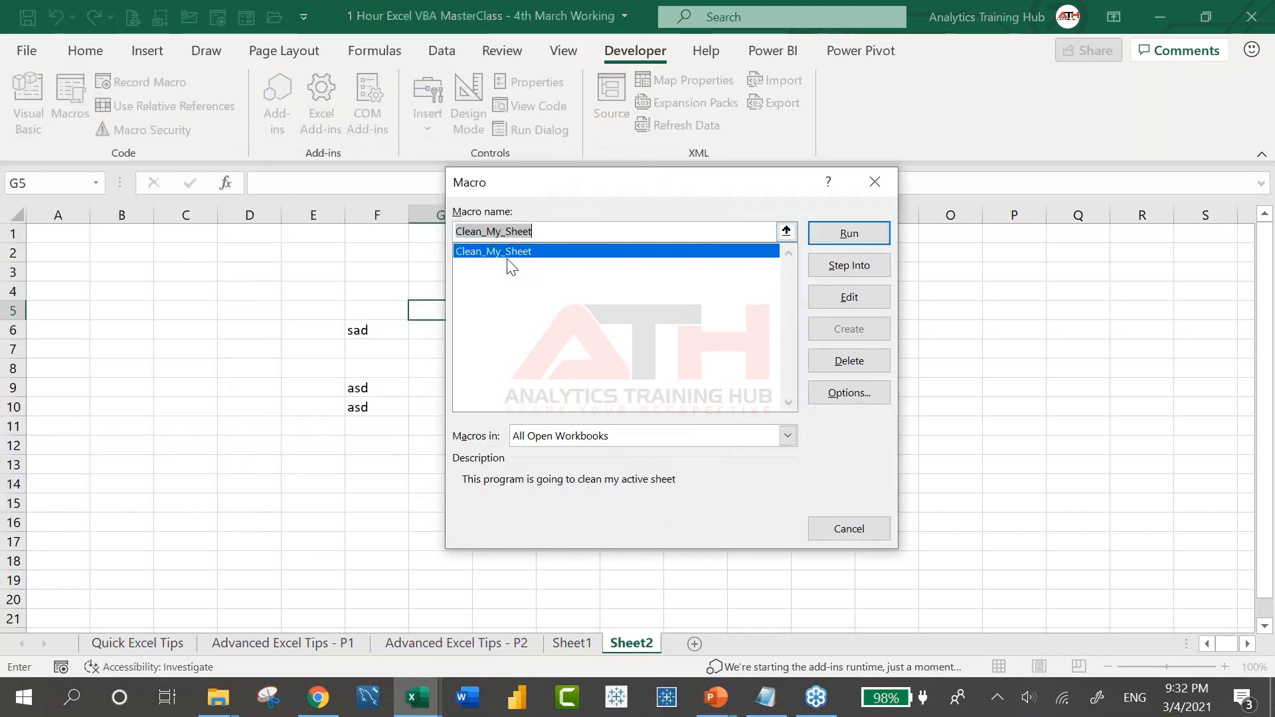
click(849, 234)
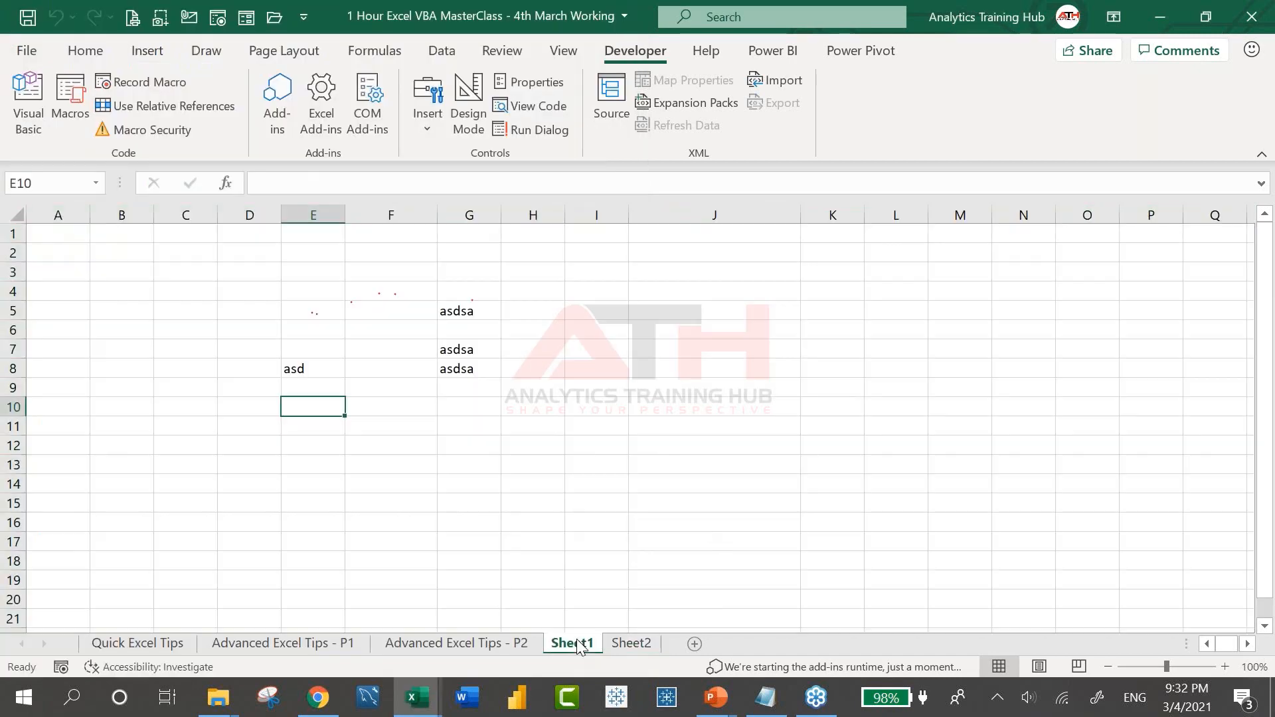
On Sheet1, step through Clean_My_Sheet with F8 to clear its entries
click(703, 478)
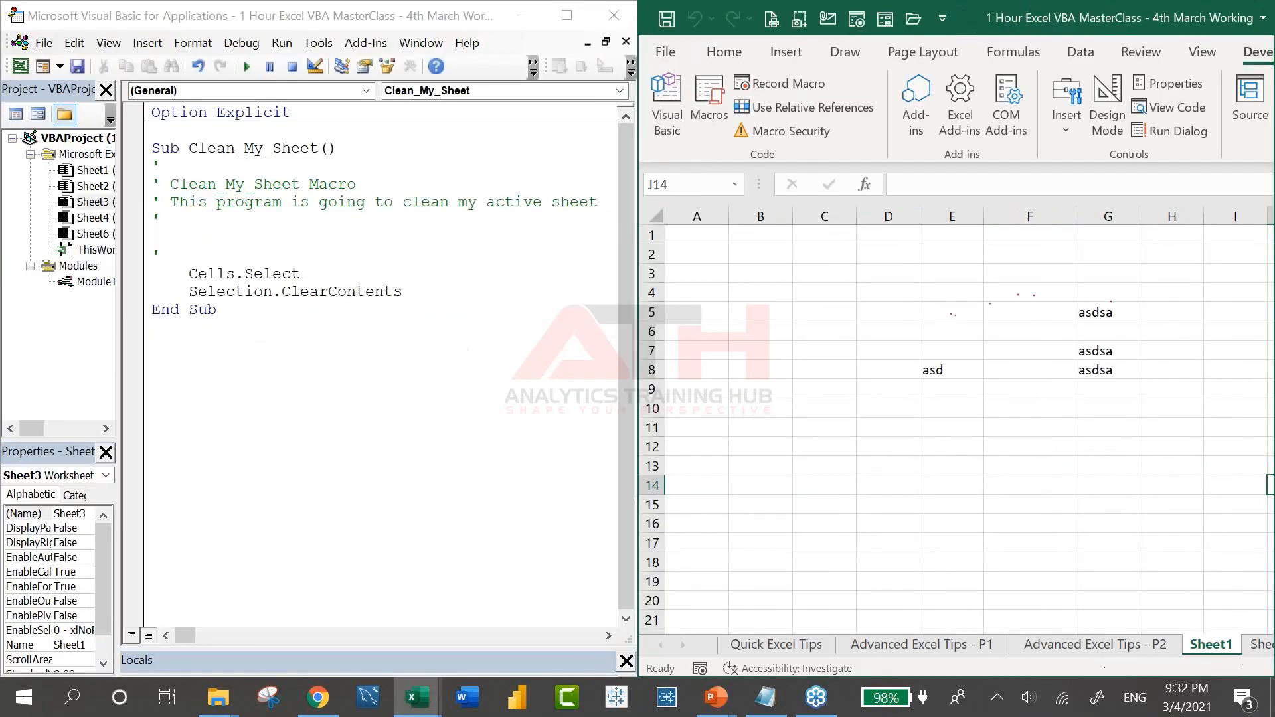
click(402, 277)
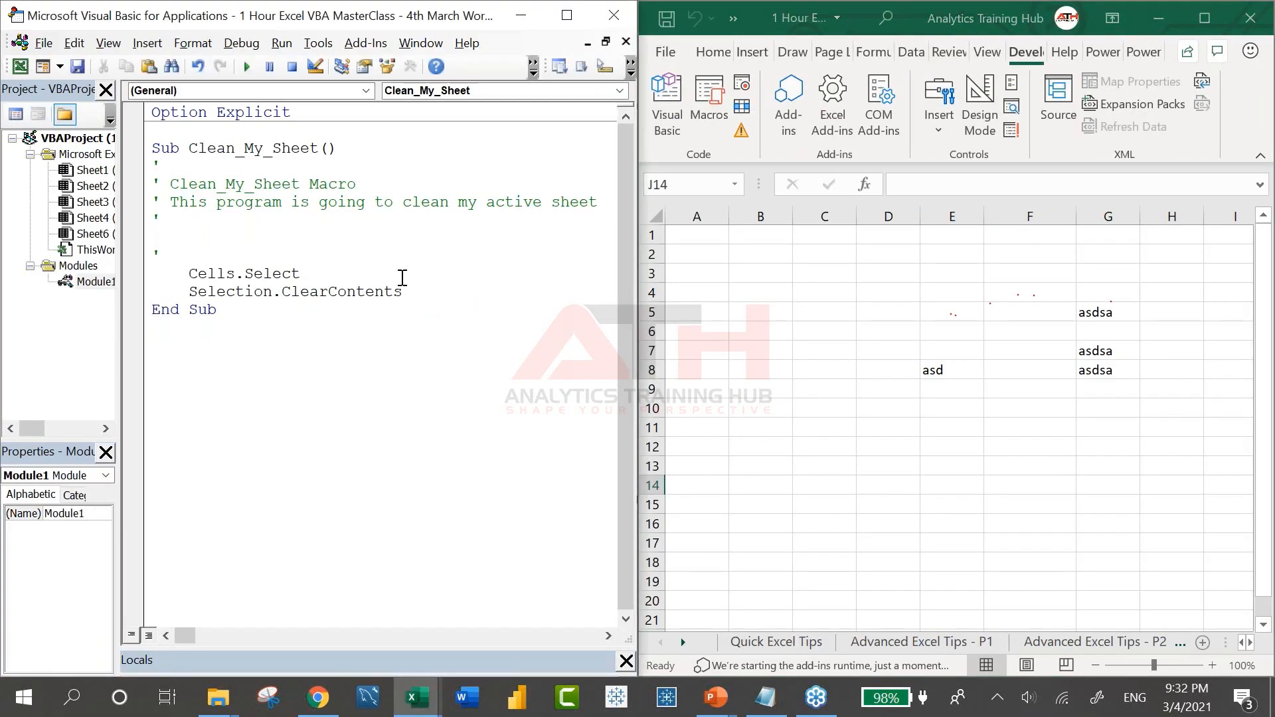
key(F8)
key(F8)
key(F8)
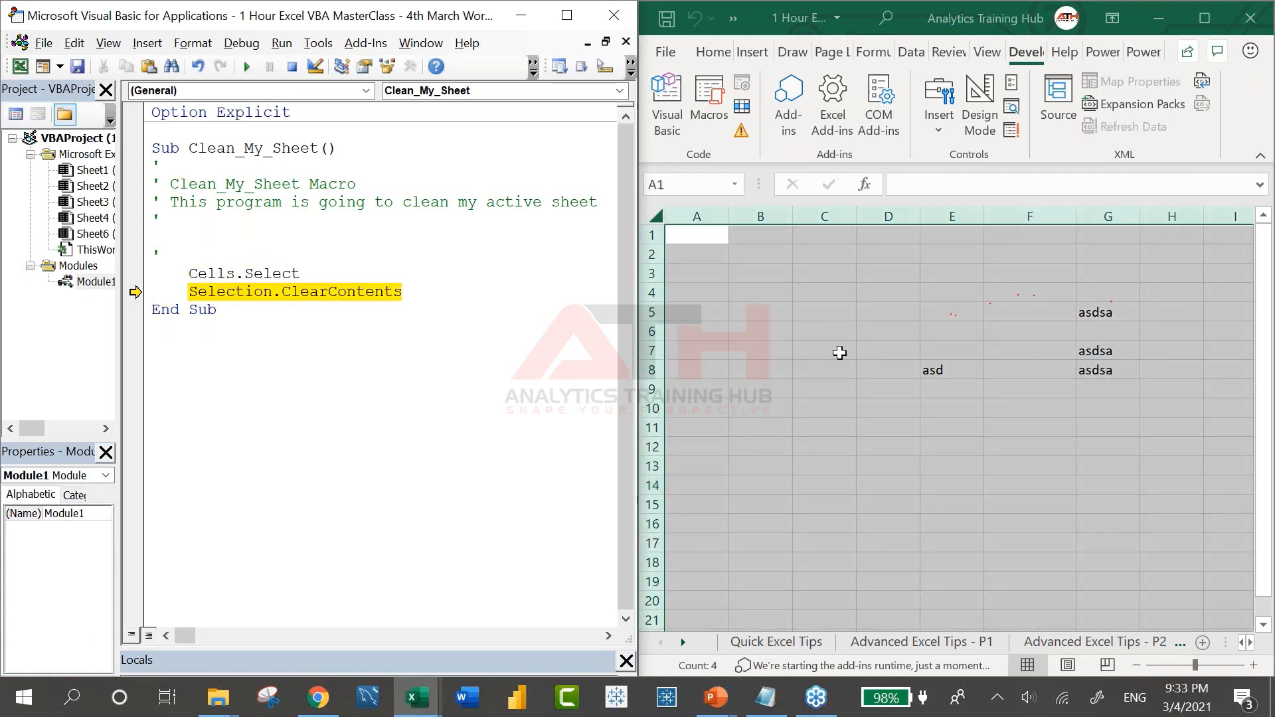
key(F8)
key(F8)
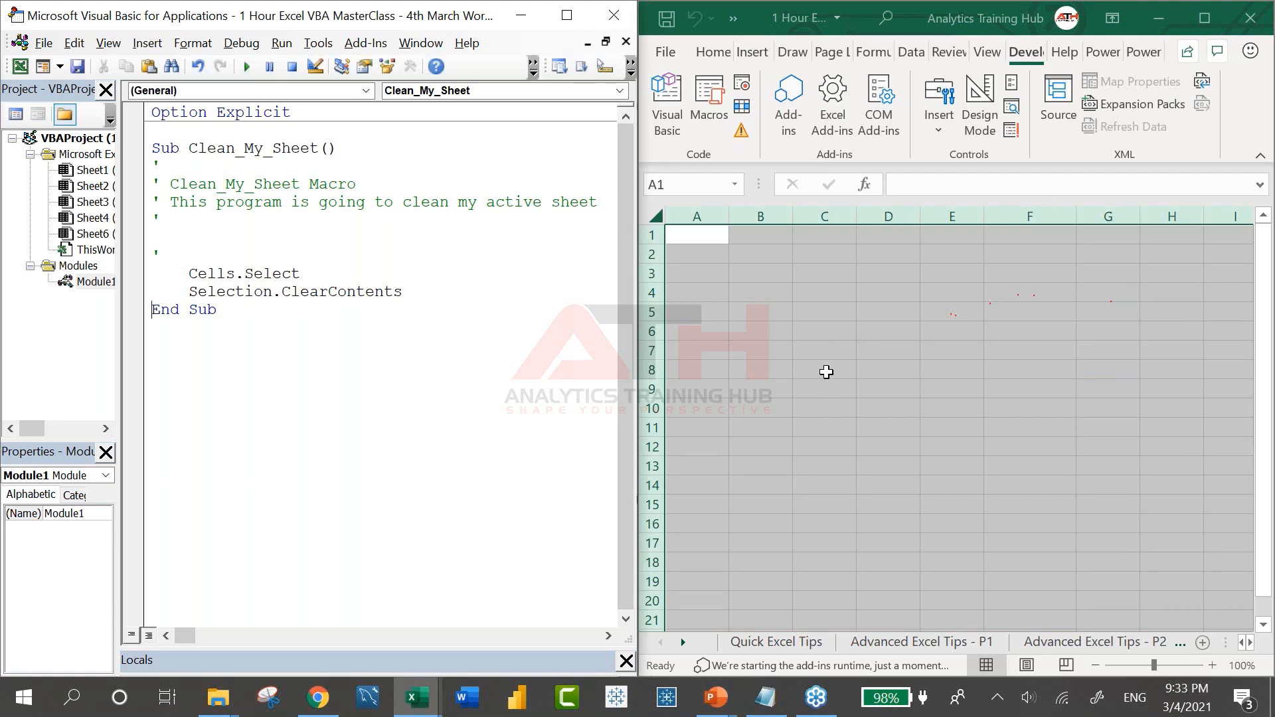
click(825, 372)
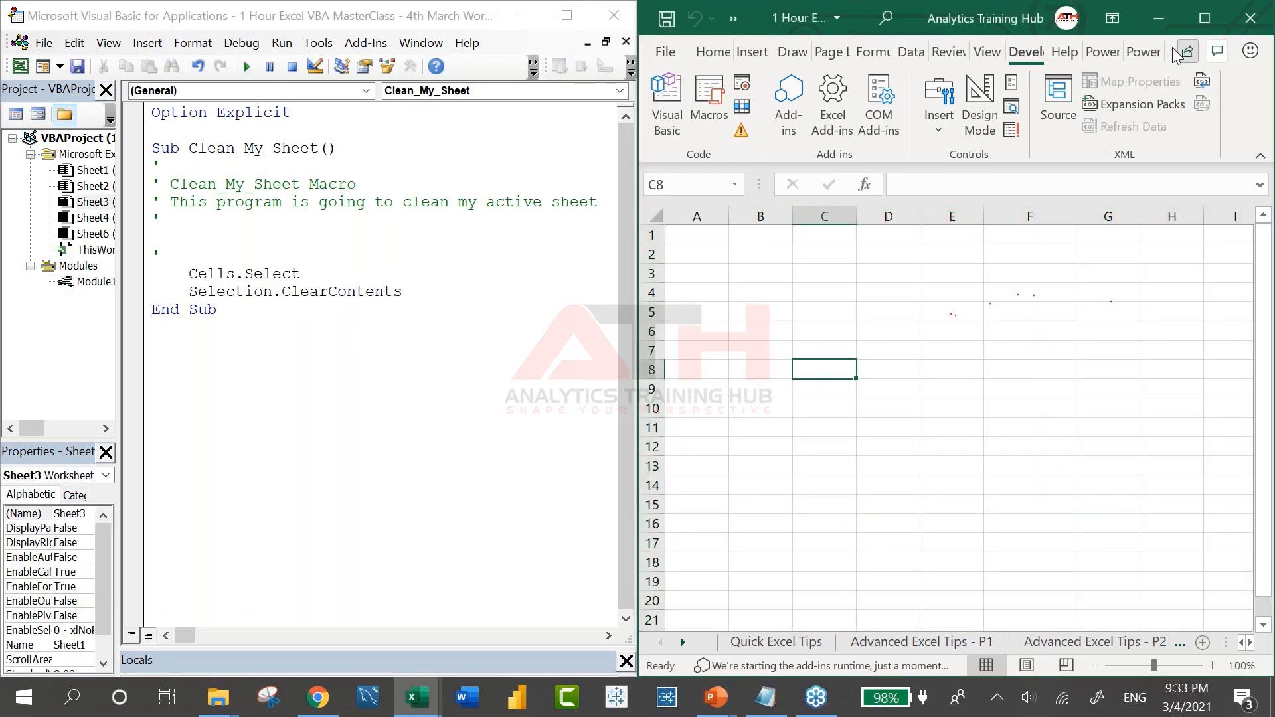
Create Sub HideAllInactiveSheets containing a For Each sht In Worksheets … Next loop
click(469, 372)
text(S)
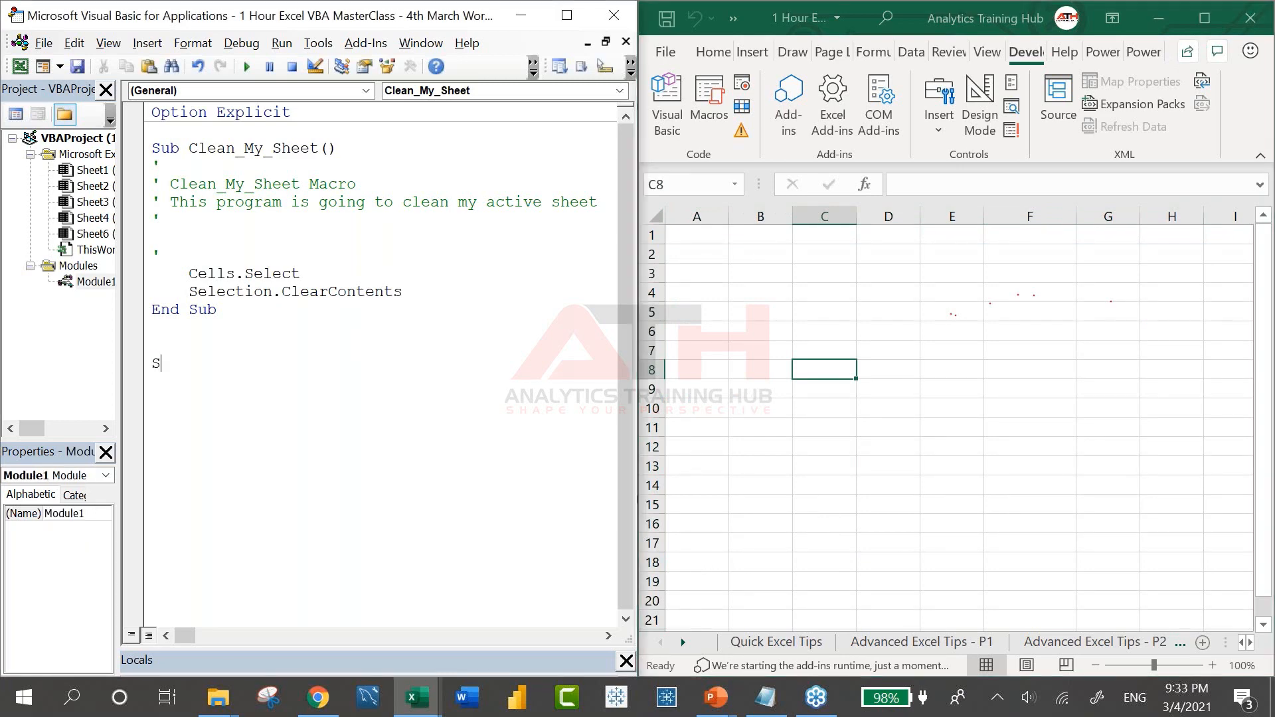
text(ub HideAllInactive)
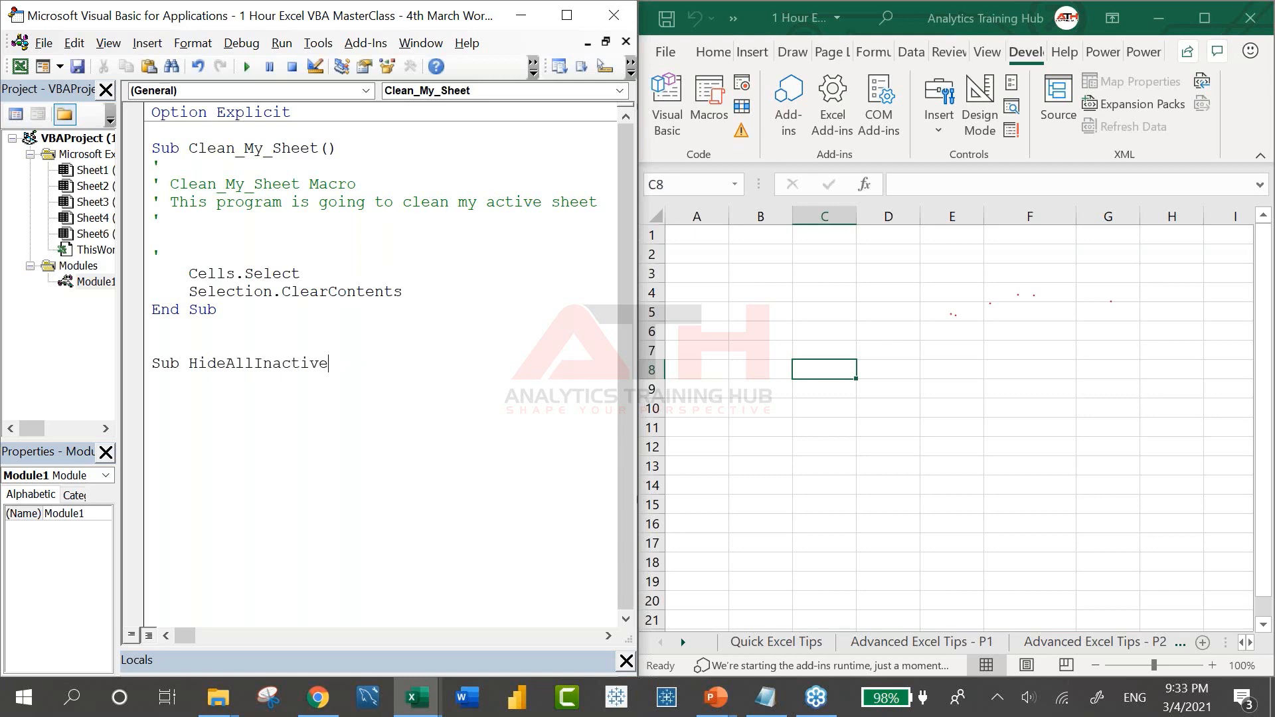
text(Sheets)
key(Return)
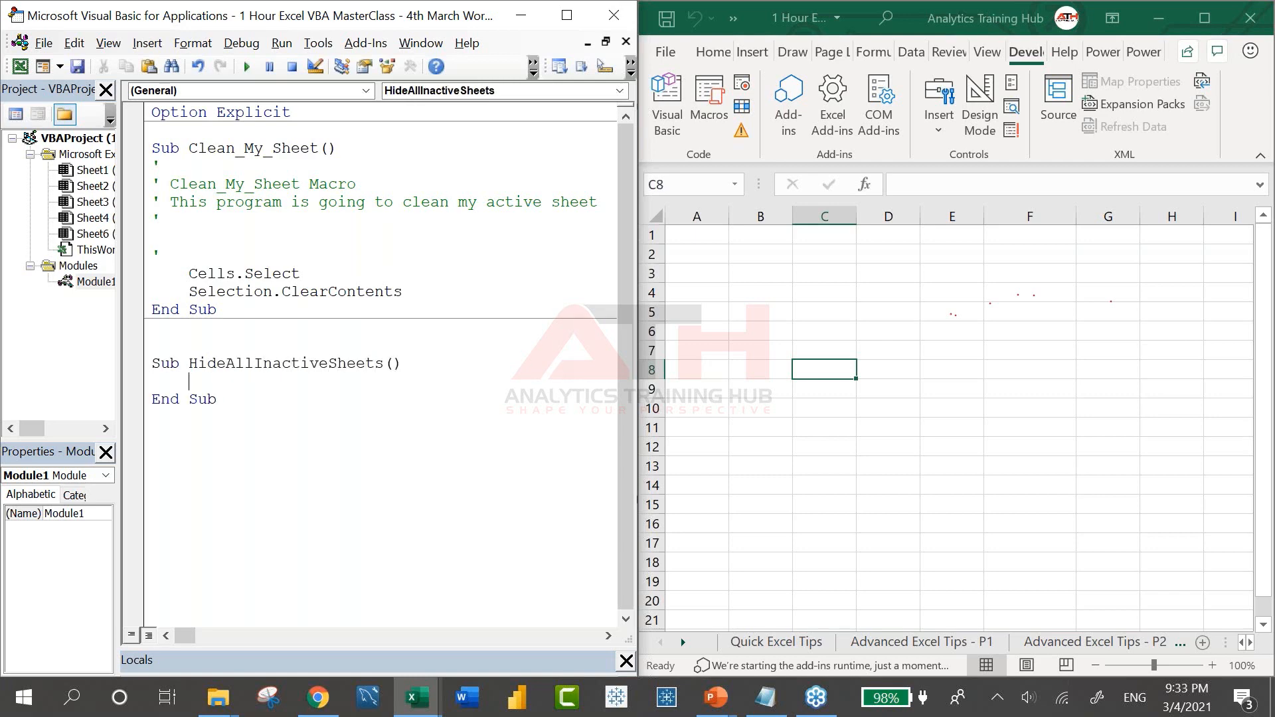
key(Return)
key(Tab)
text(For Each sht in )
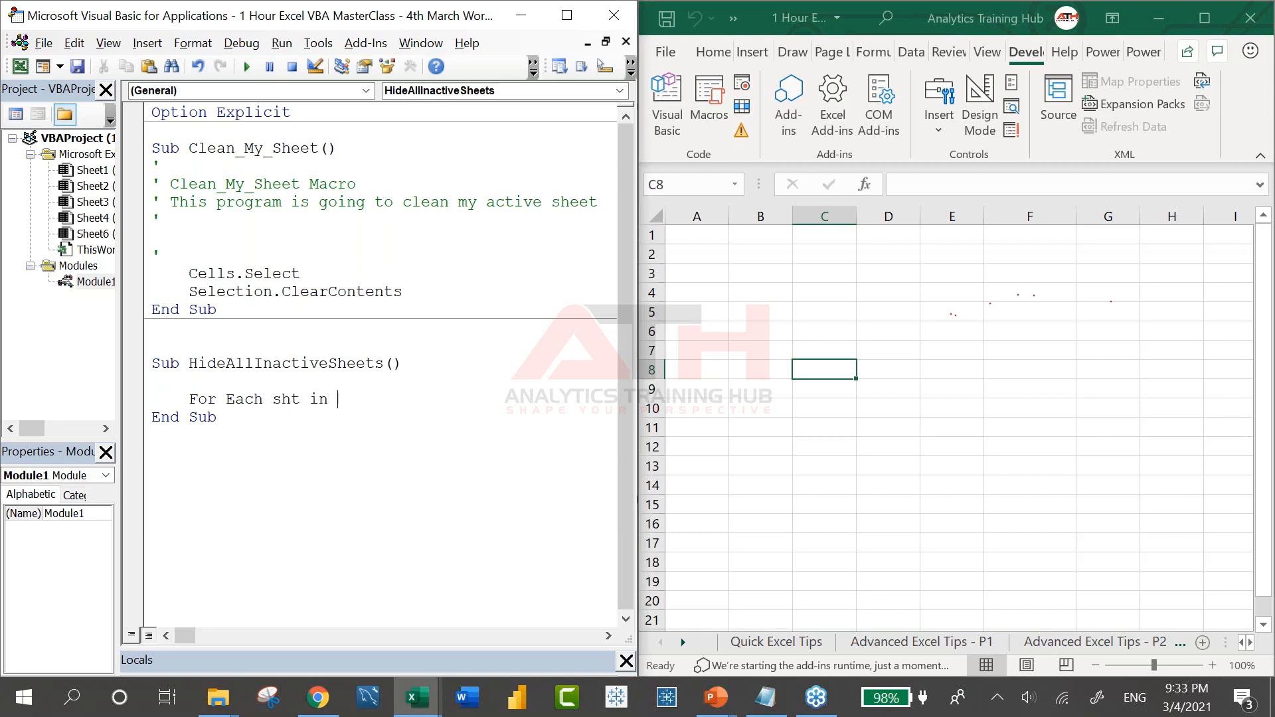
text(Worksheets)
key(Return)
key(Return)
key(Return)
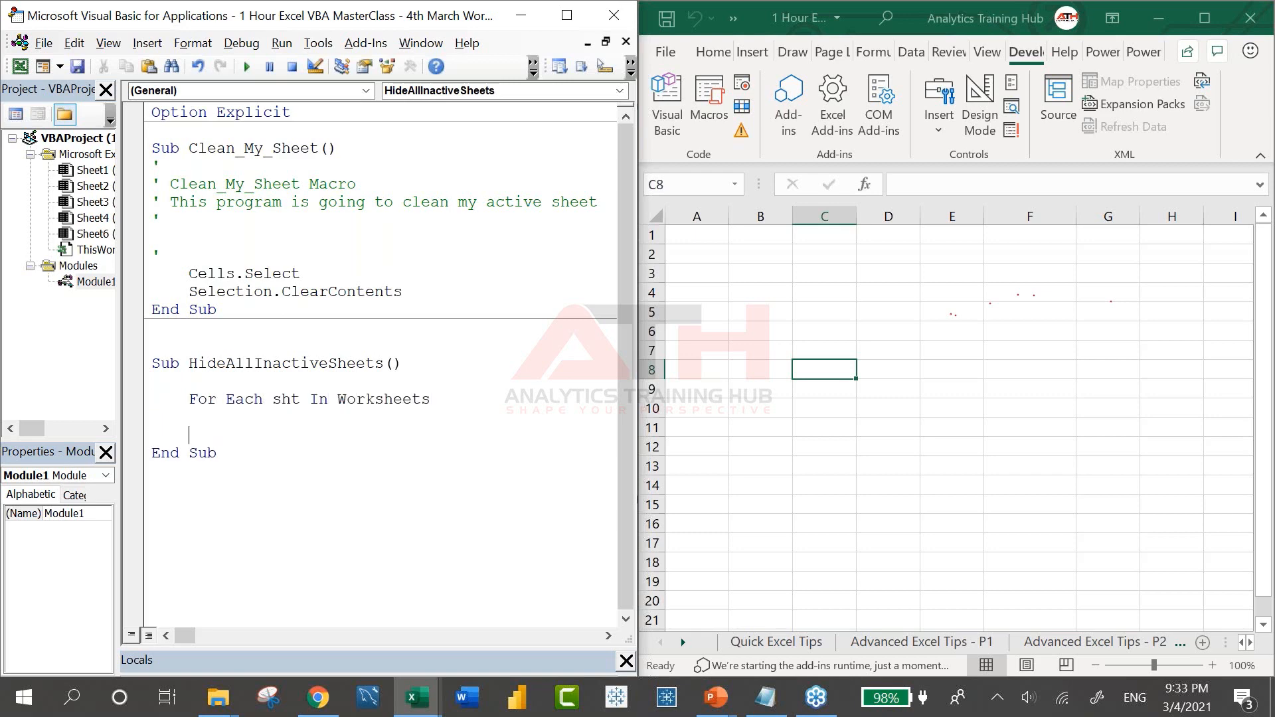
text(Next)
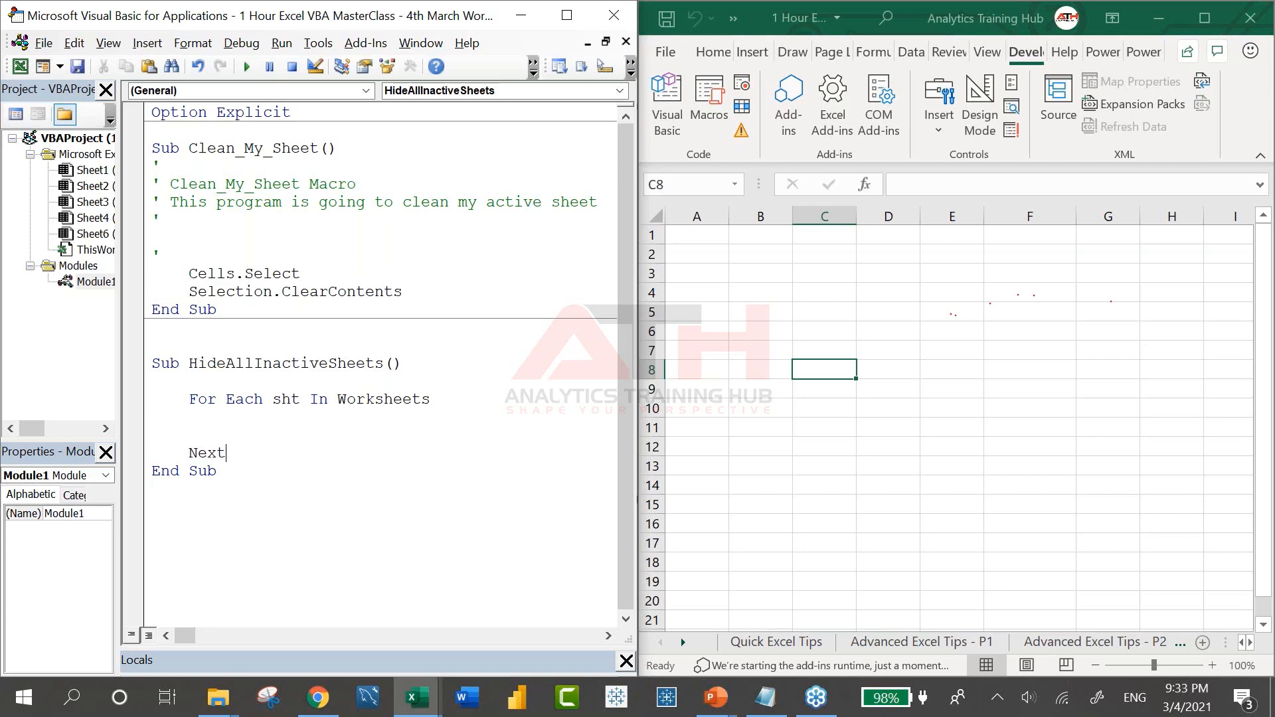
Add an If sht.Name <> ActiveSheet.Name block setting sht.Visible = True
text(sht)
text(If Sht.name )
text(<> actives)
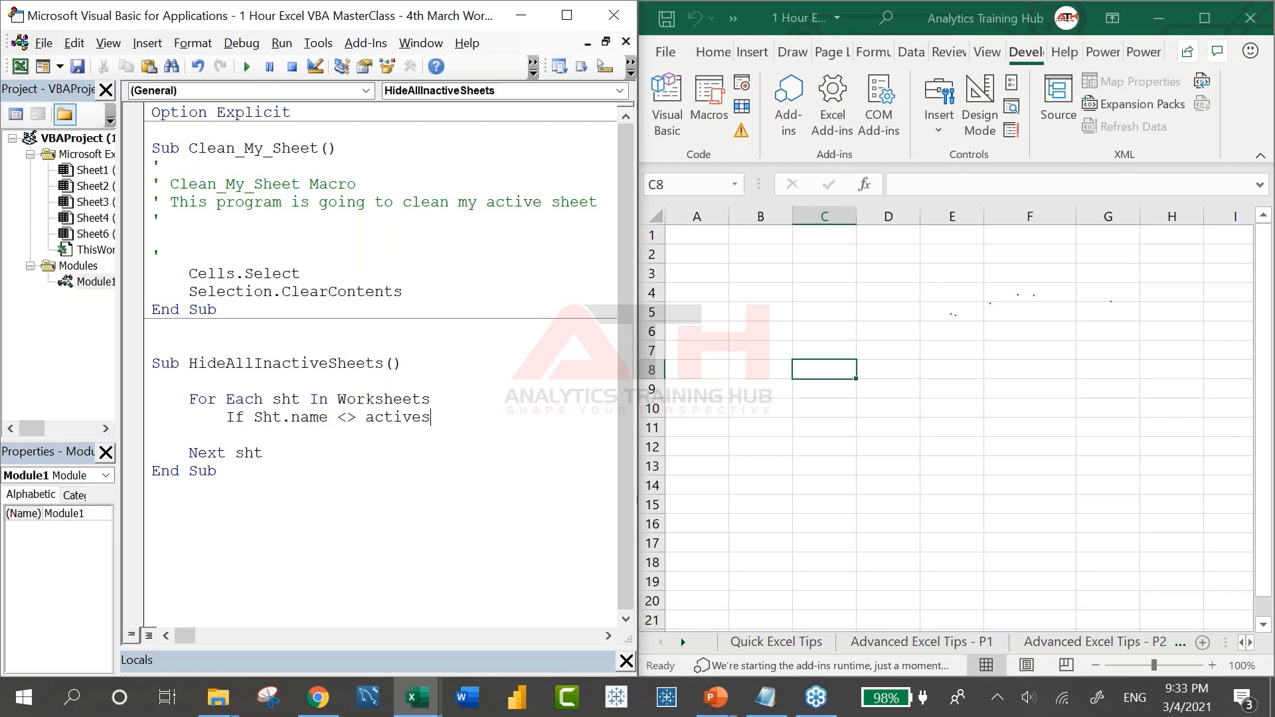
text(heet.Name Then)
key(Return)
key(Return)
text(End If)
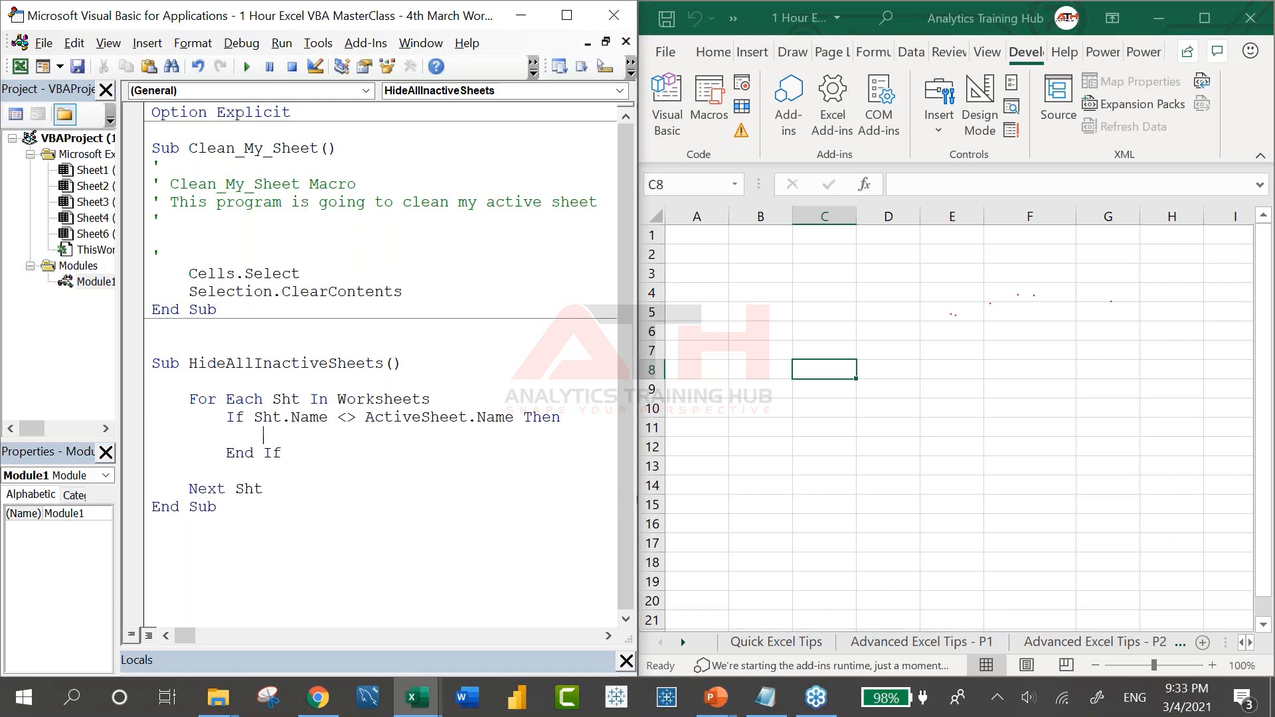
key(BackSpace)
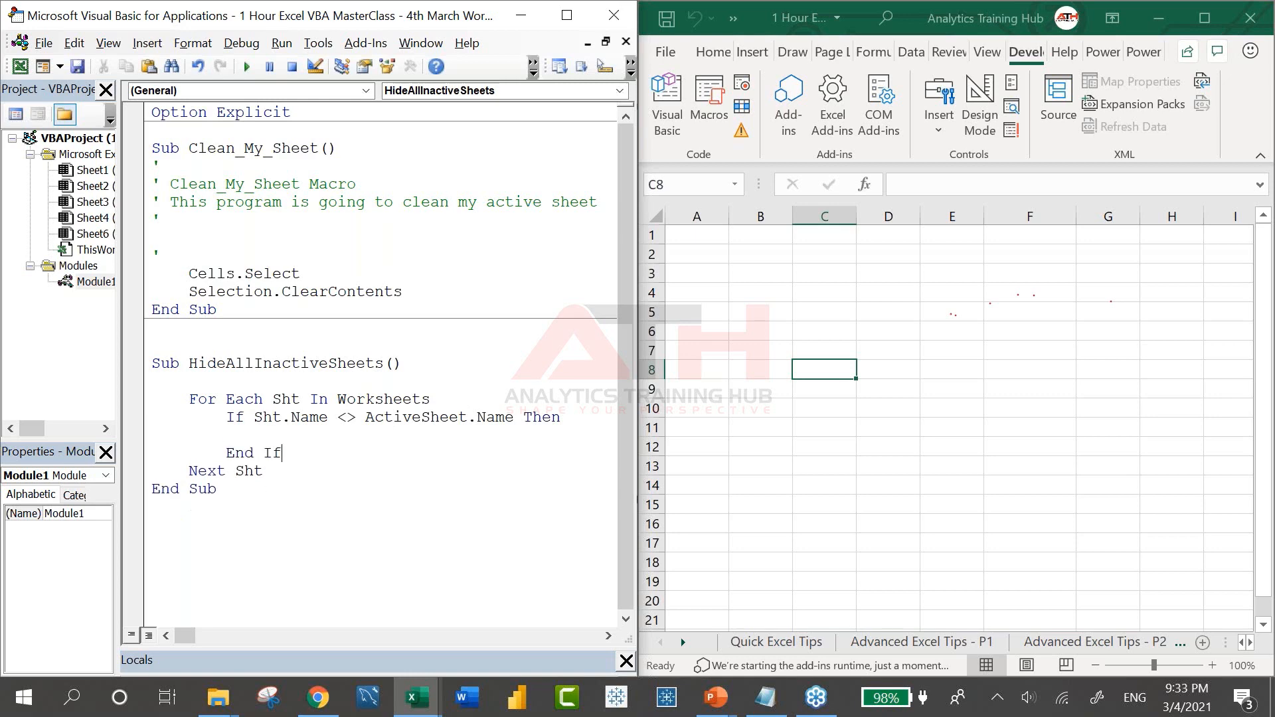
key(BackSpace)
text(sht.visible )
text(= F)
text(rue)
key(Down)
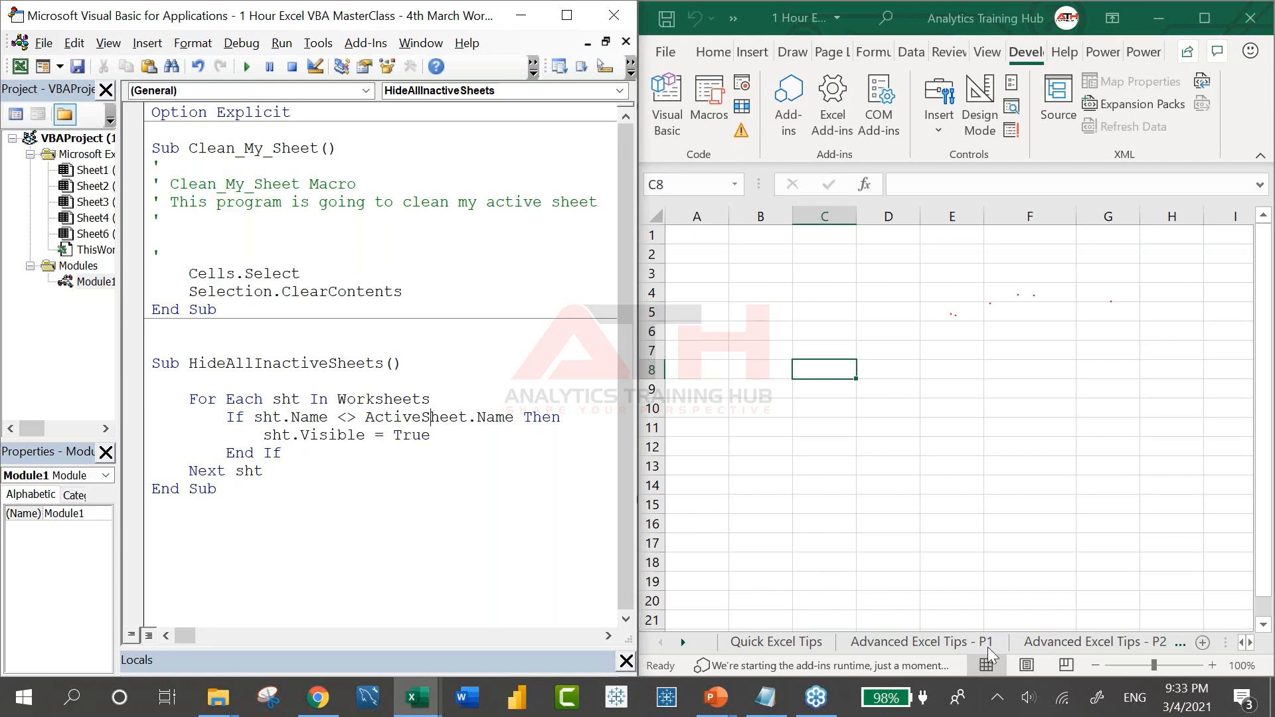
click(903, 643)
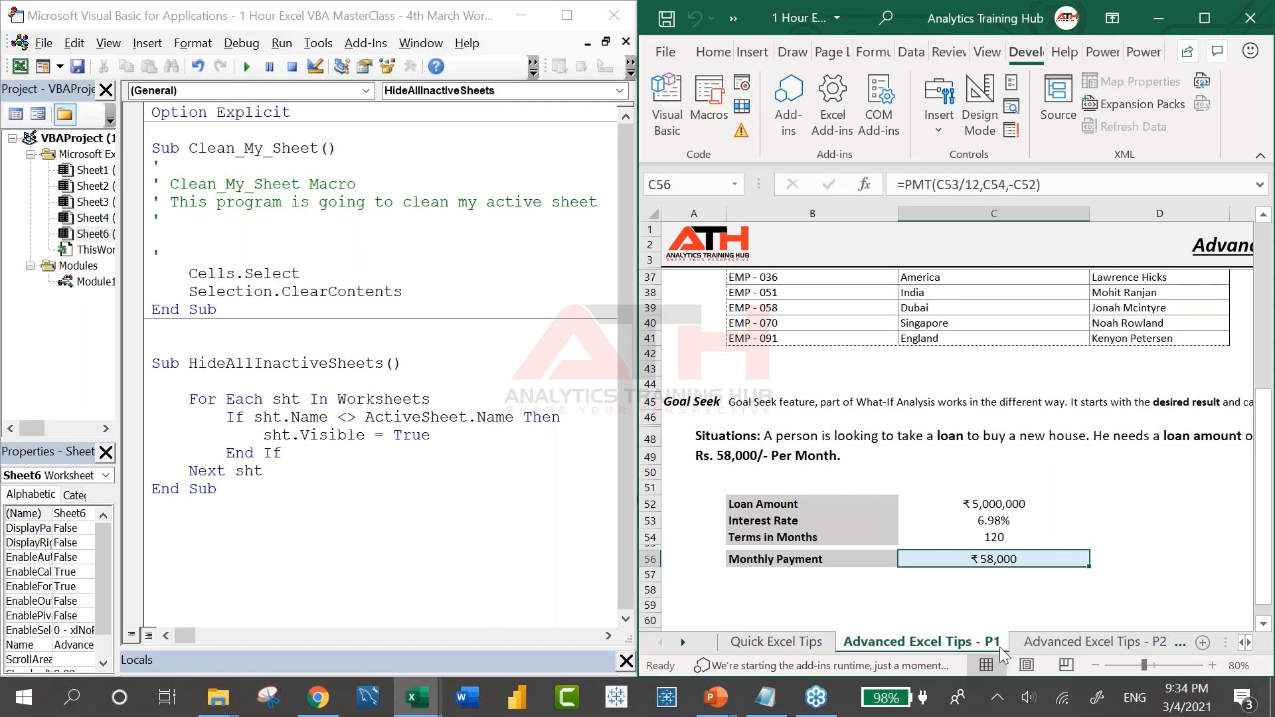
Fix the 'Variable not defined' error by deleting the Option Explicit line
click(388, 398)
key(F5)
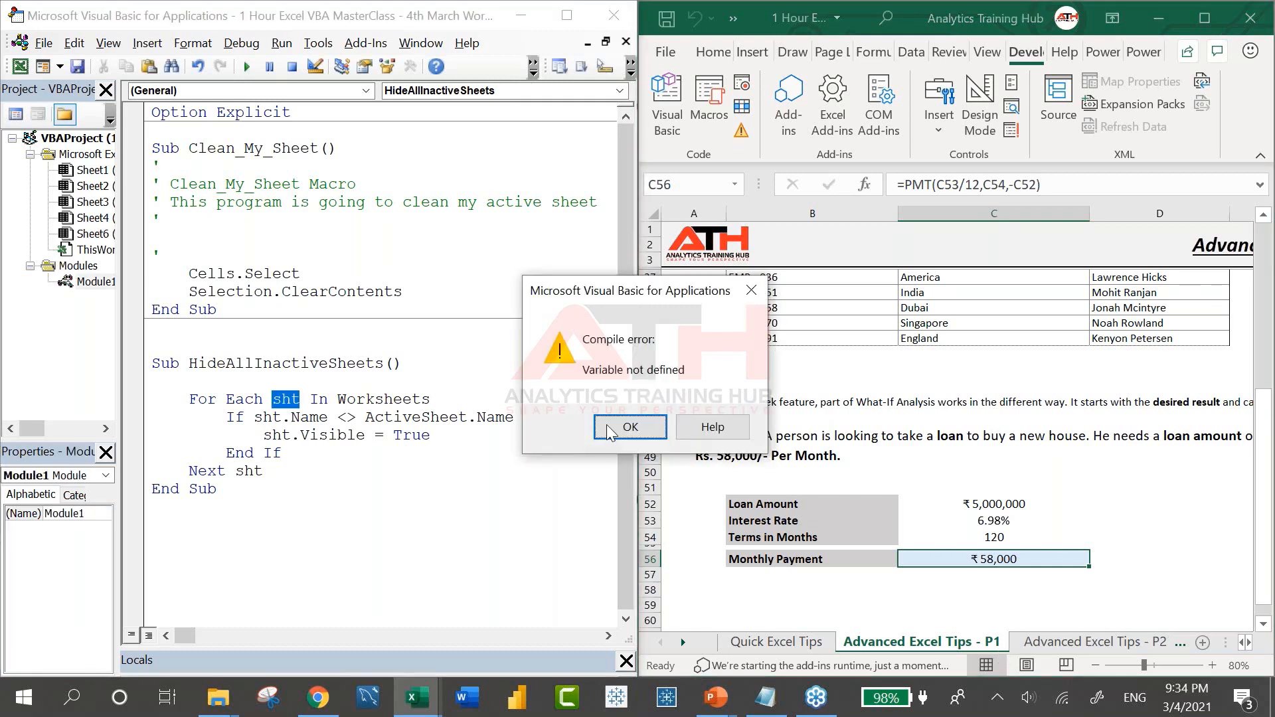
click(625, 427)
drag(293, 112, 151, 113)
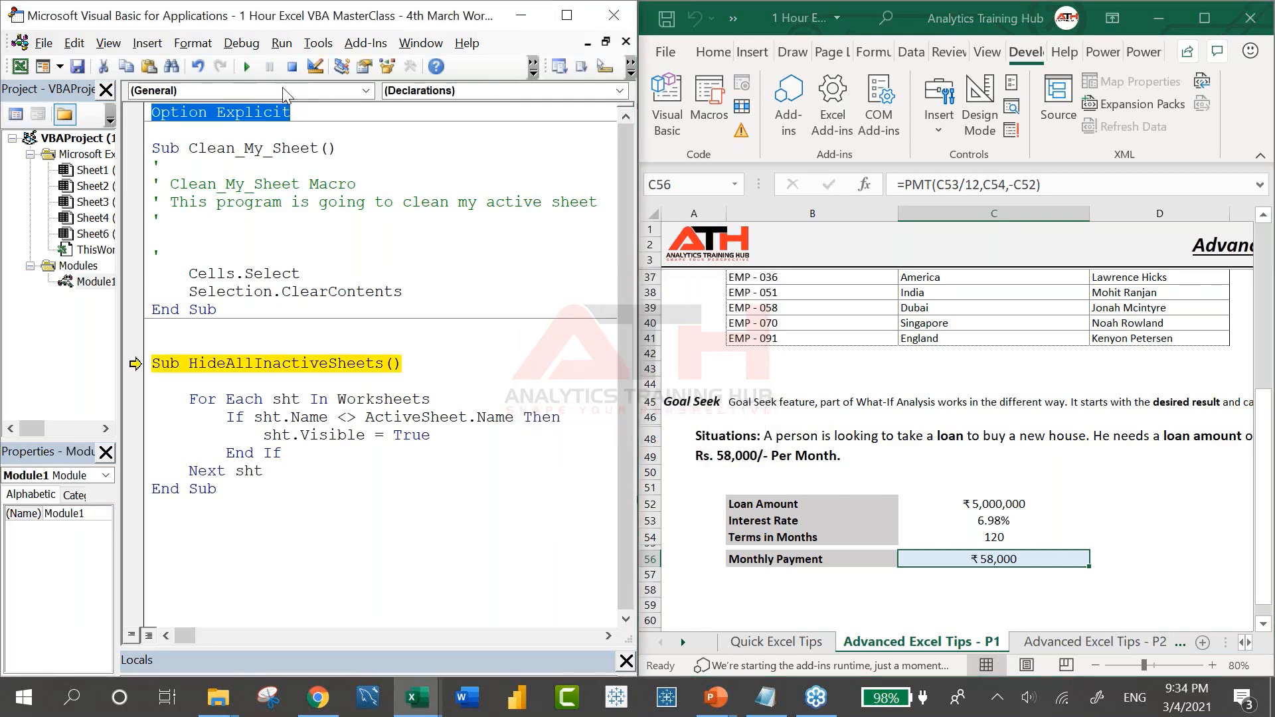
click(292, 66)
key(Delete)
key(Delete)
key(Delete)
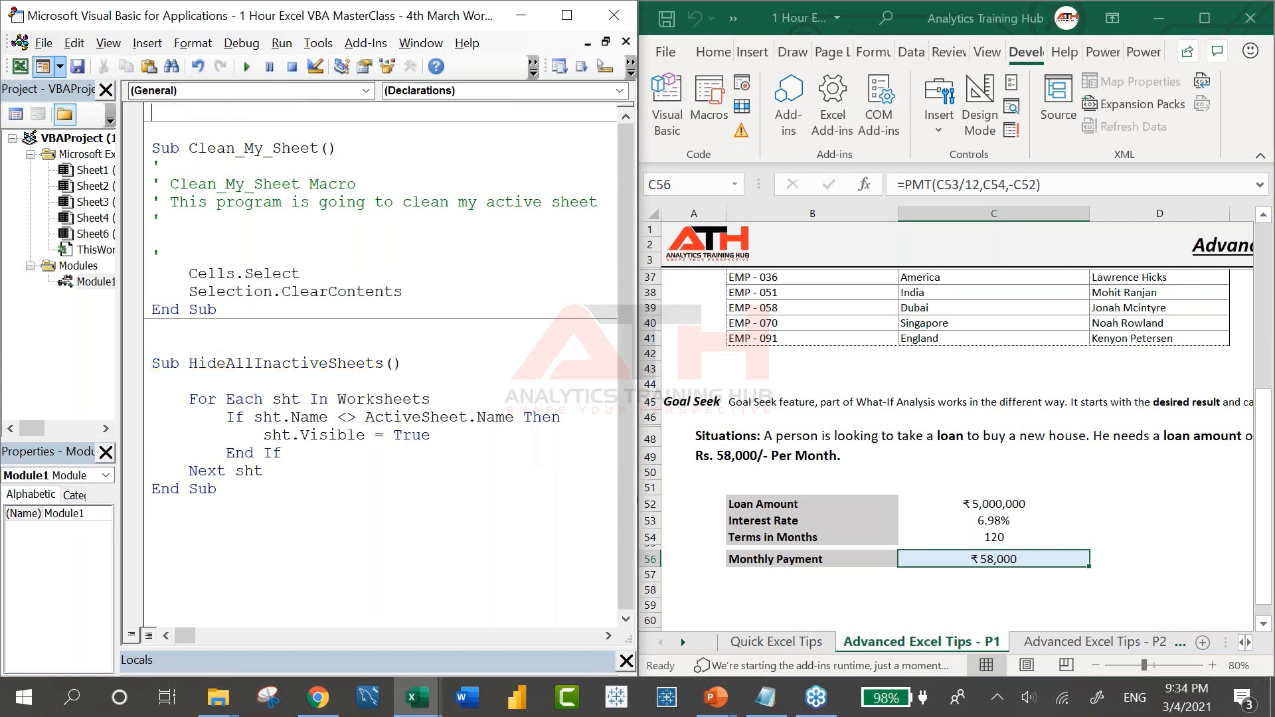
Step through HideAllInactiveSheets with F8, then run it to completion
click(319, 327)
key(F8)
key(F8)
key(F8)
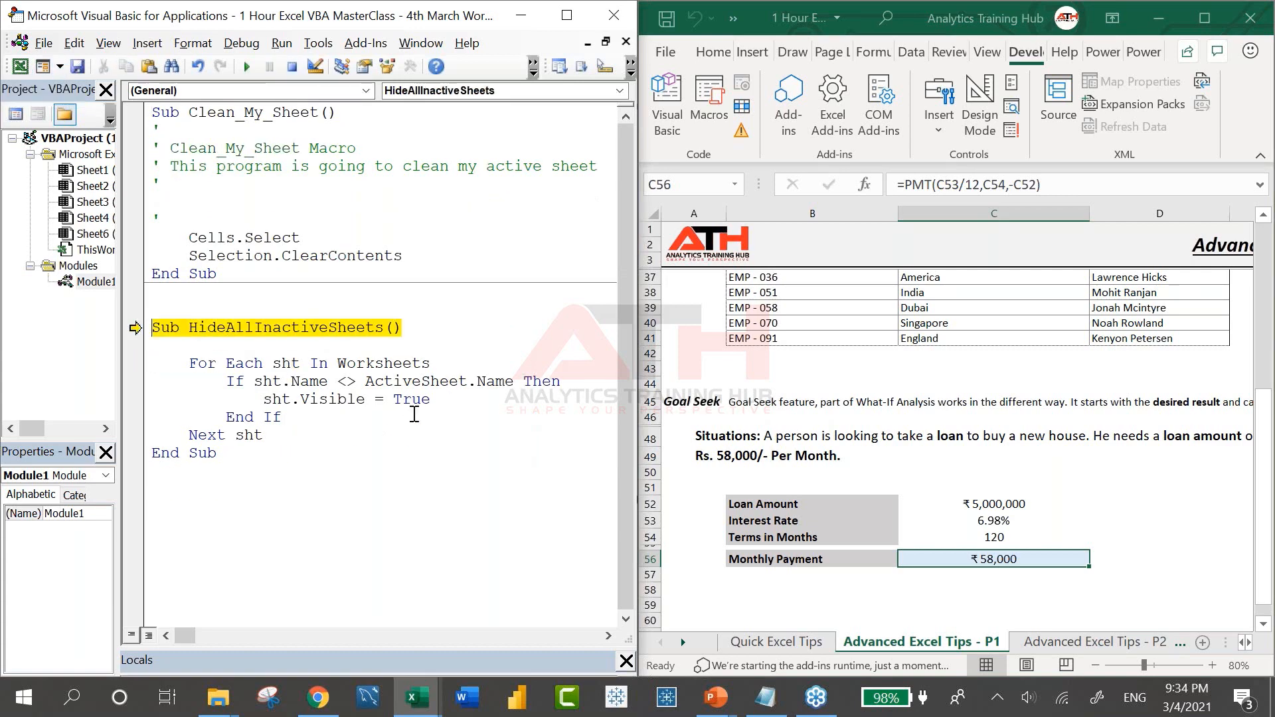
key(F8)
key(F8)
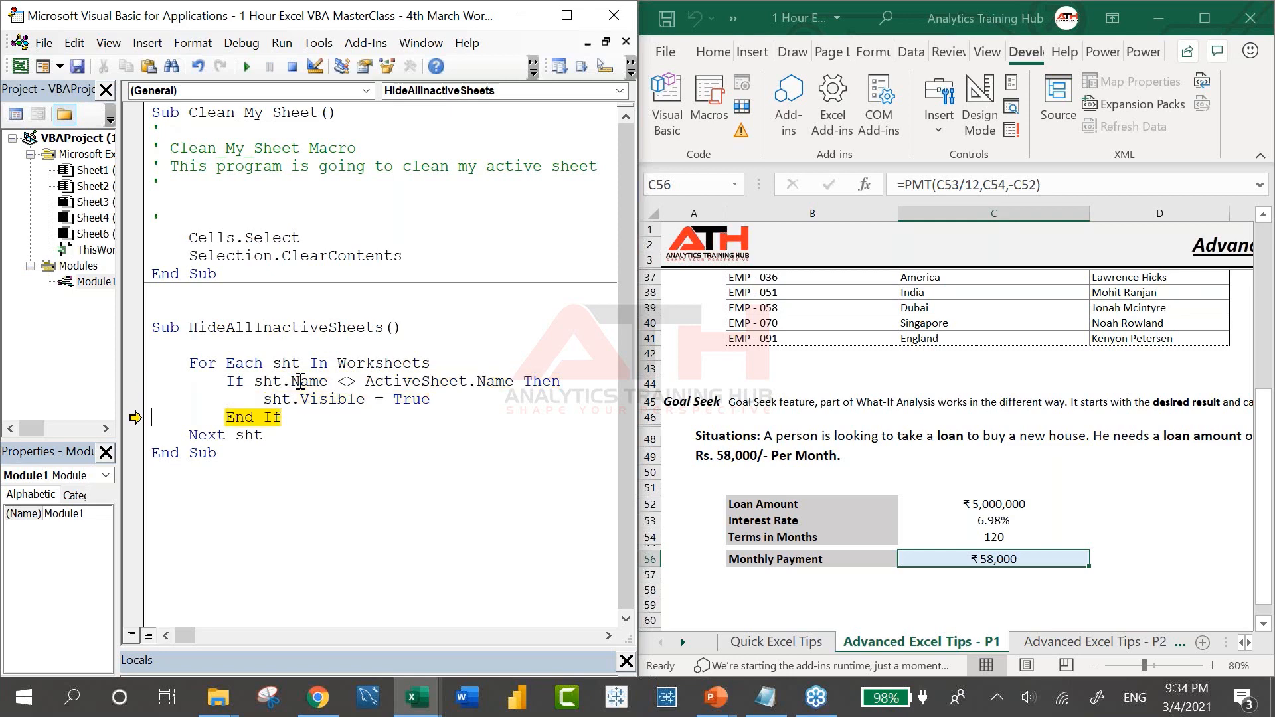
key(F8)
key(F8)
key(F8)
key(F8)
key(F8)
key(F8)
key(F8)
key(F8)
key(F8)
key(F8)
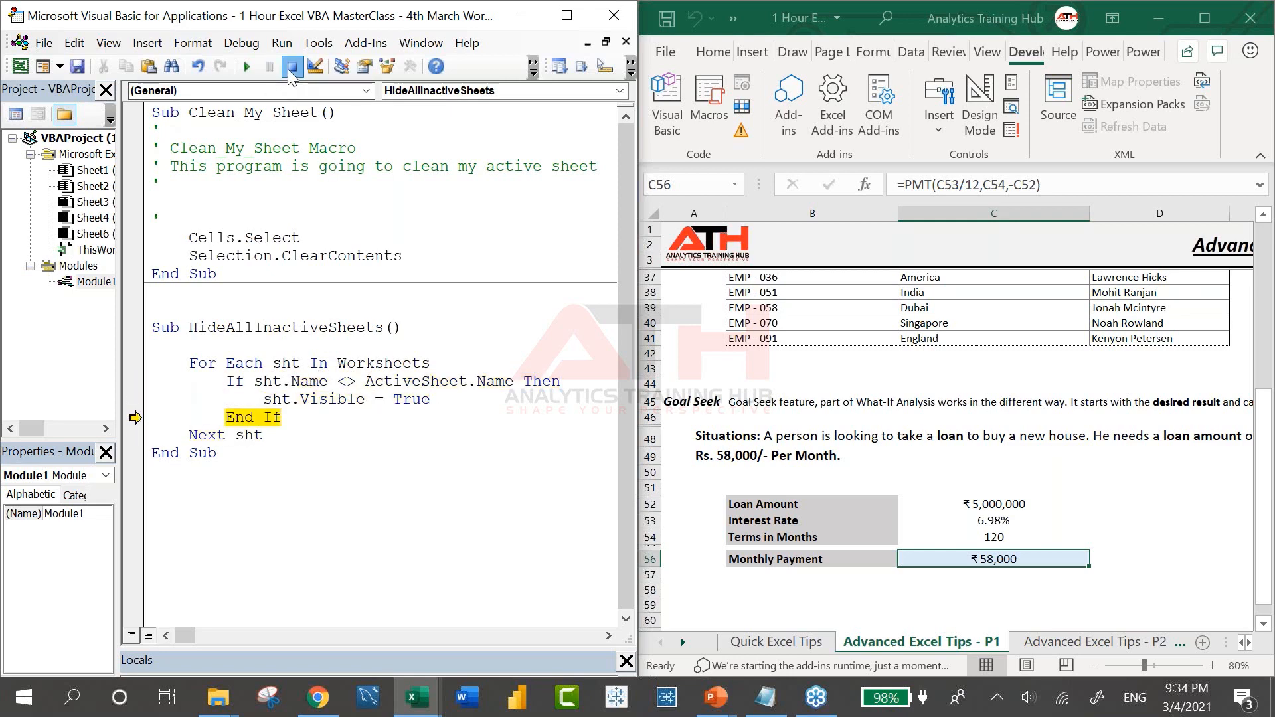
key(F5)
Change sht.Visible to False and step through the loop hiding sheets
double_click(408, 398)
text(False)
key(Down)
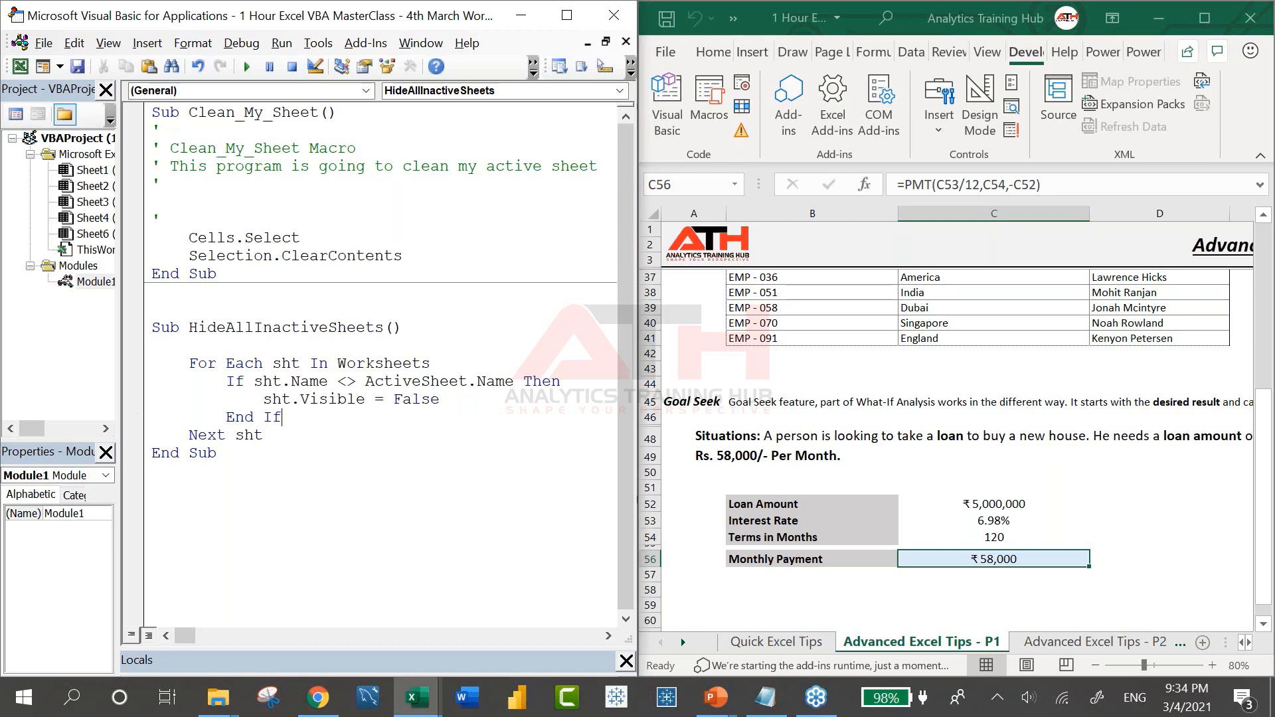
key(F8)
key(F8)
key(F8)
key(F8)
key(F8)
key(F8)
key(F8)
key(F8)
key(F8)
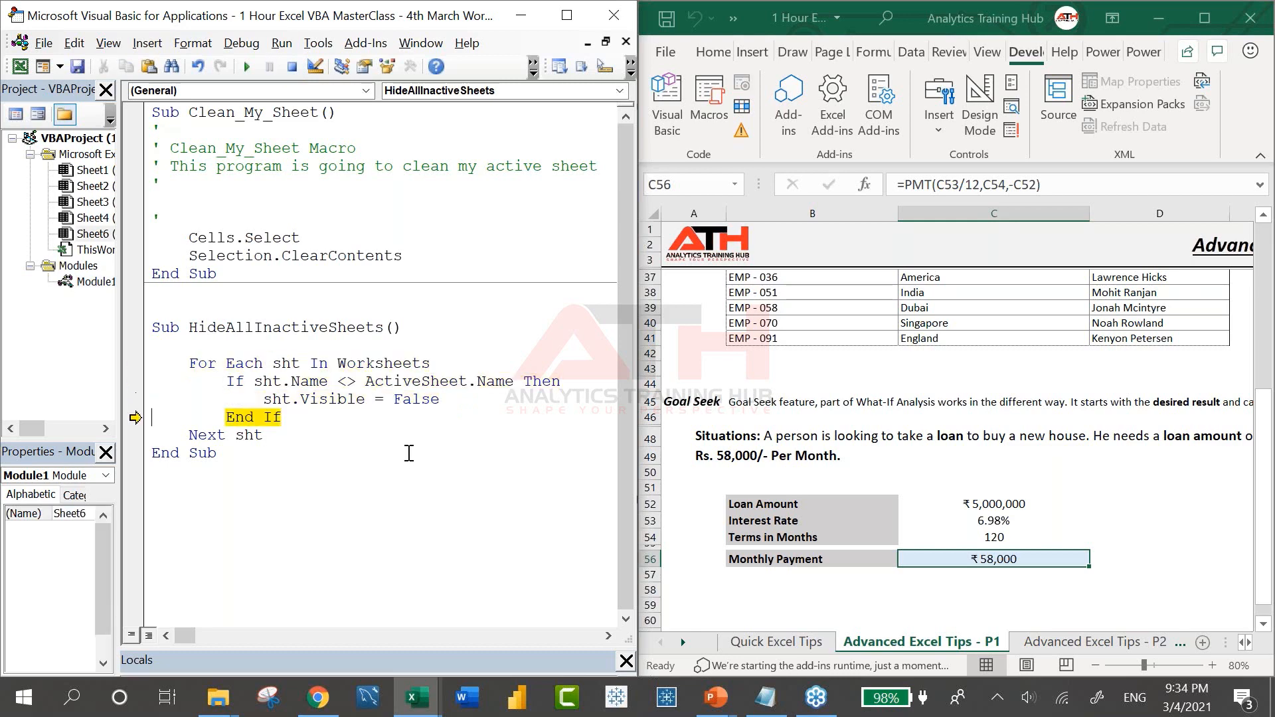
key(F8)
key(F8)
key(F8)
key(F8)
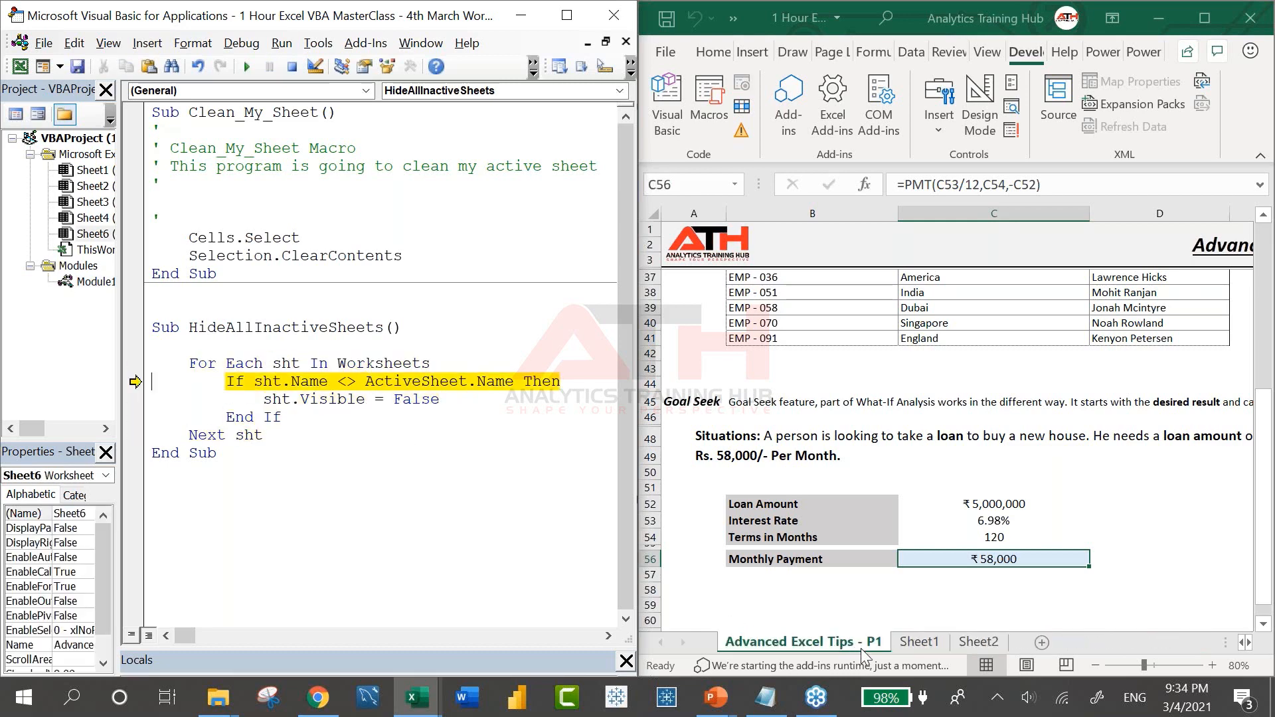
key(F8)
key(F8)
key(F8)
key(F8)
key(F8)
key(F8)
key(F8)
key(F8)
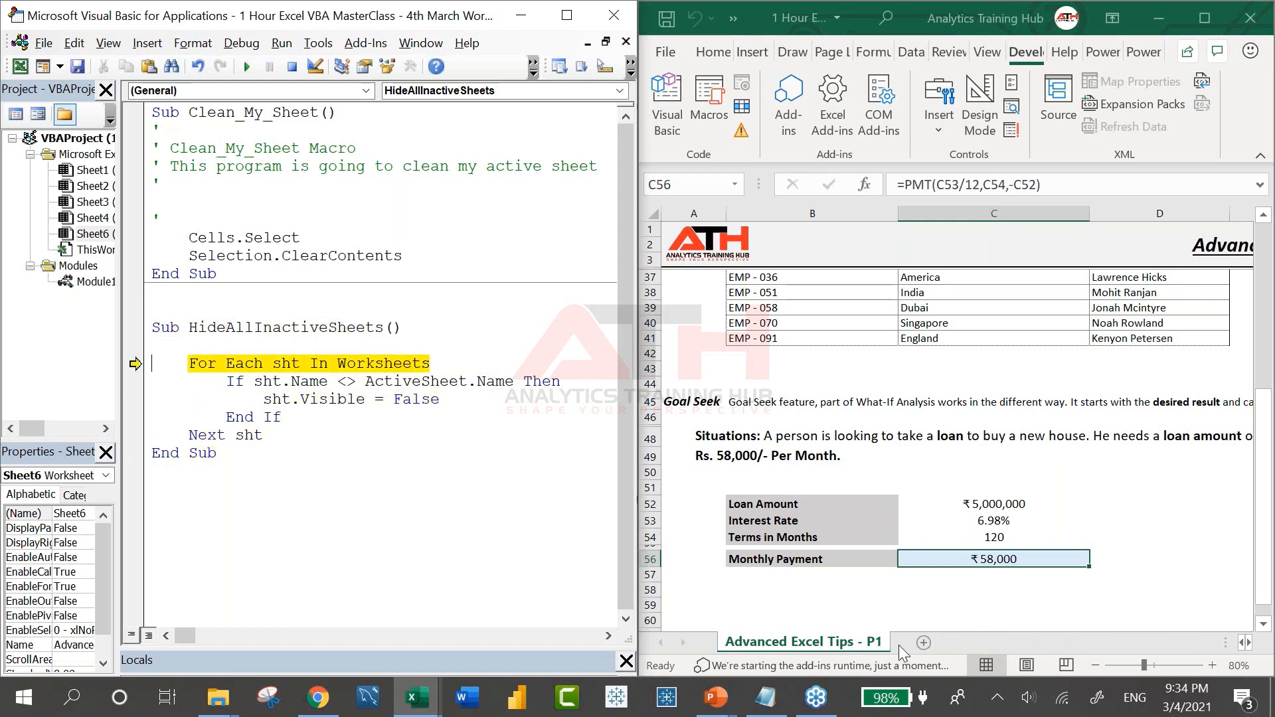
key(F8)
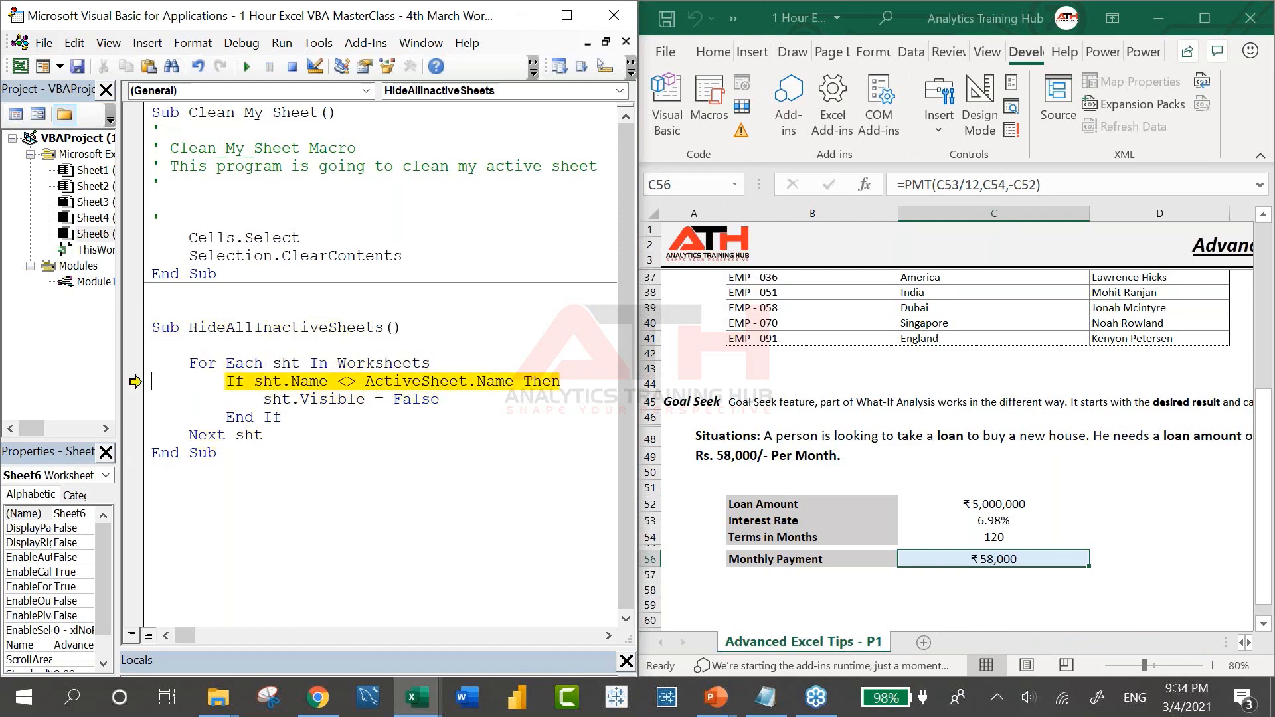
click(292, 67)
Set Visible to True and run to unhide all, then back to False and rerun
double_click(417, 399)
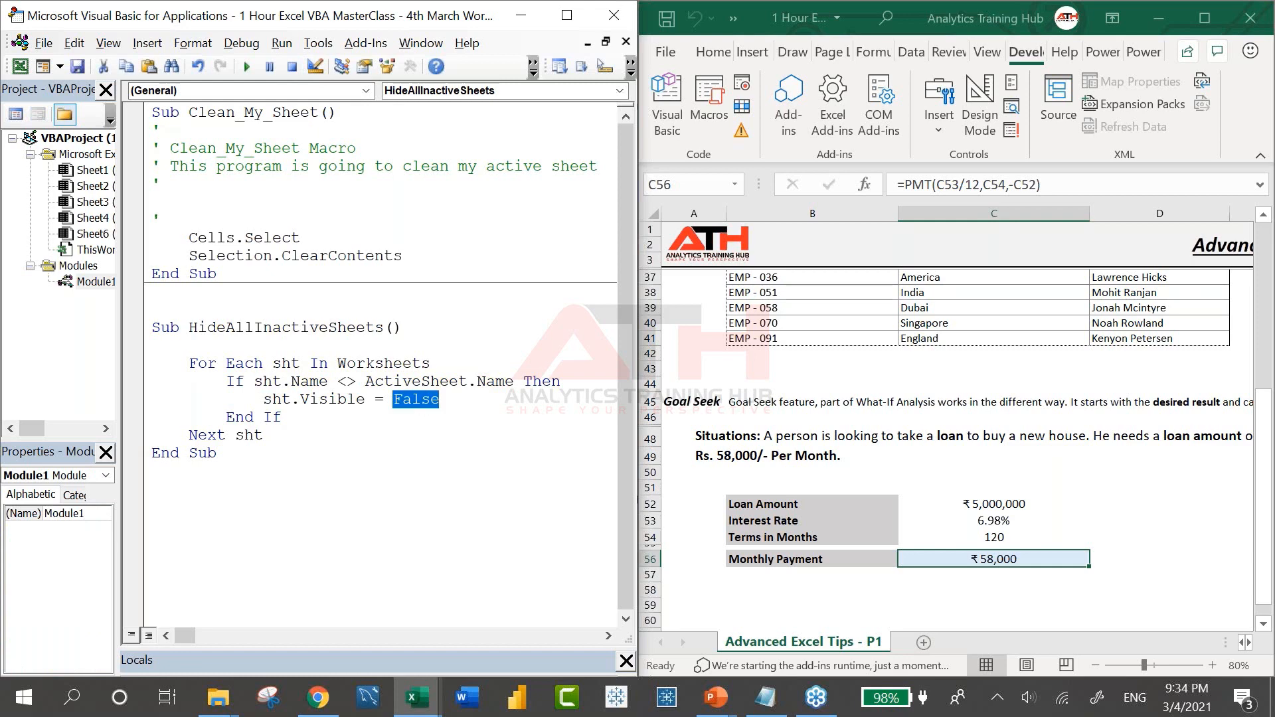
text(True)
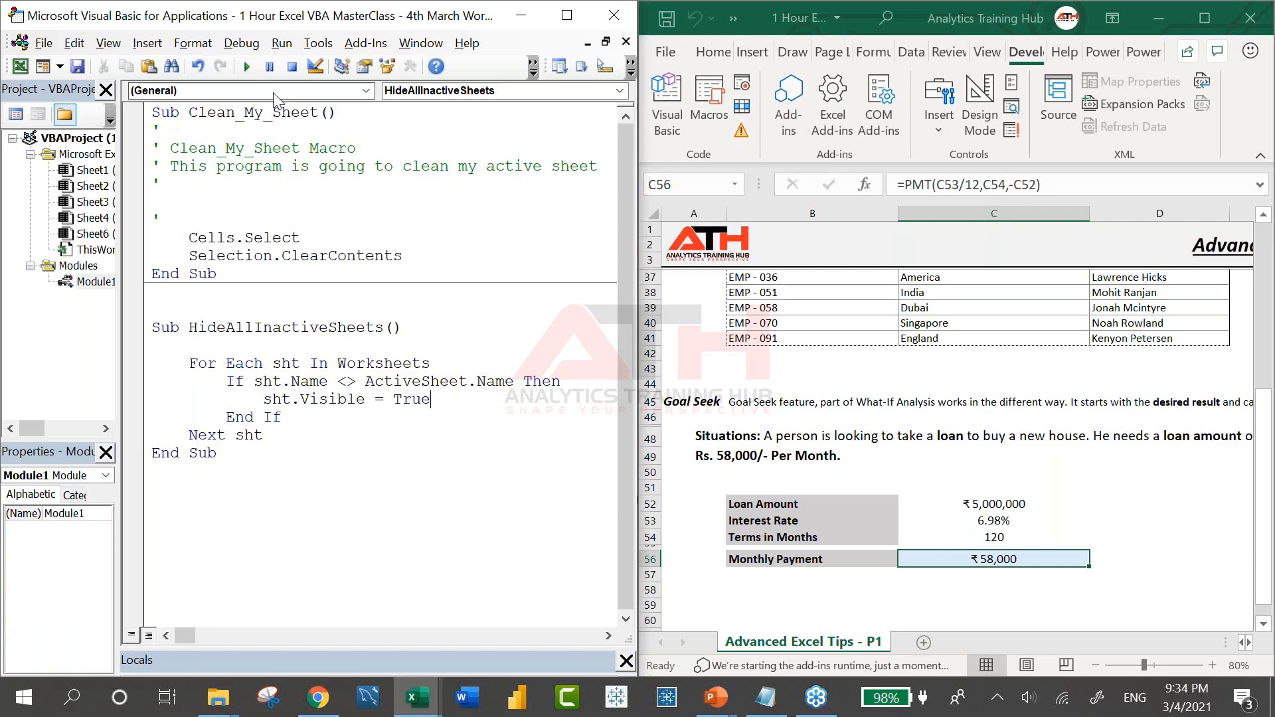
click(246, 67)
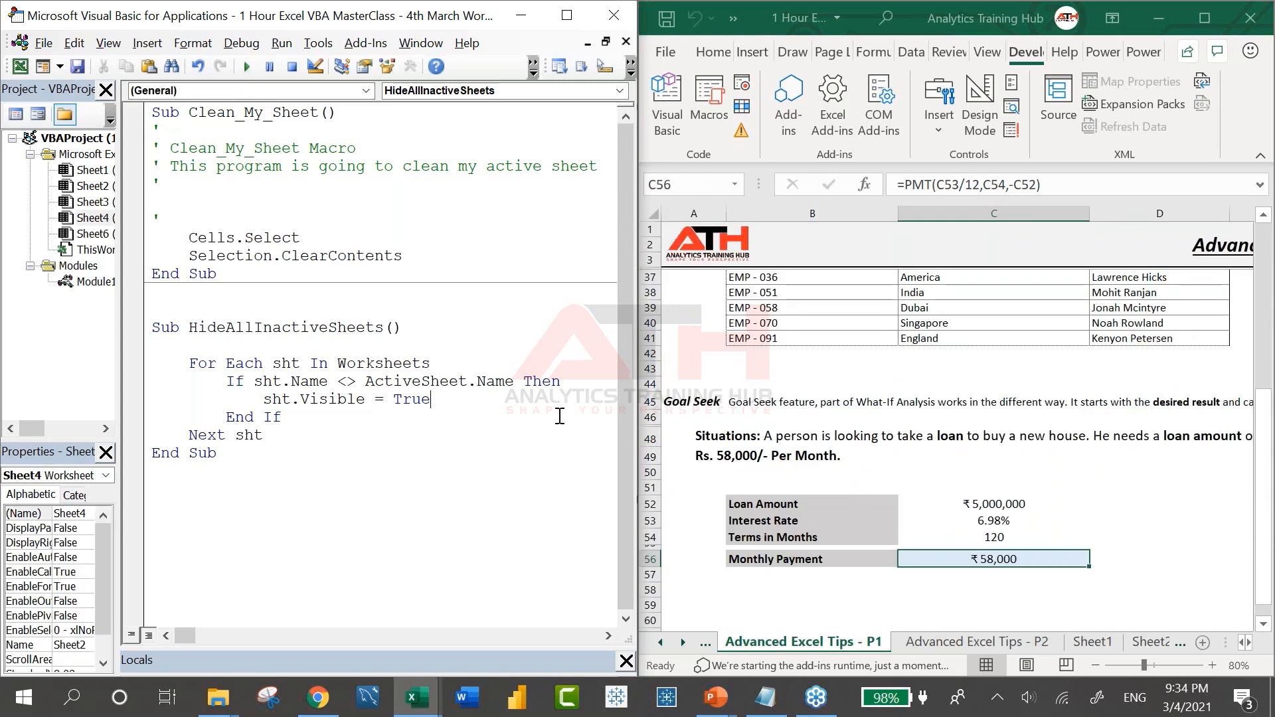
key(ctrl+shift+Left)
text(False)
click(365, 362)
key(F5)
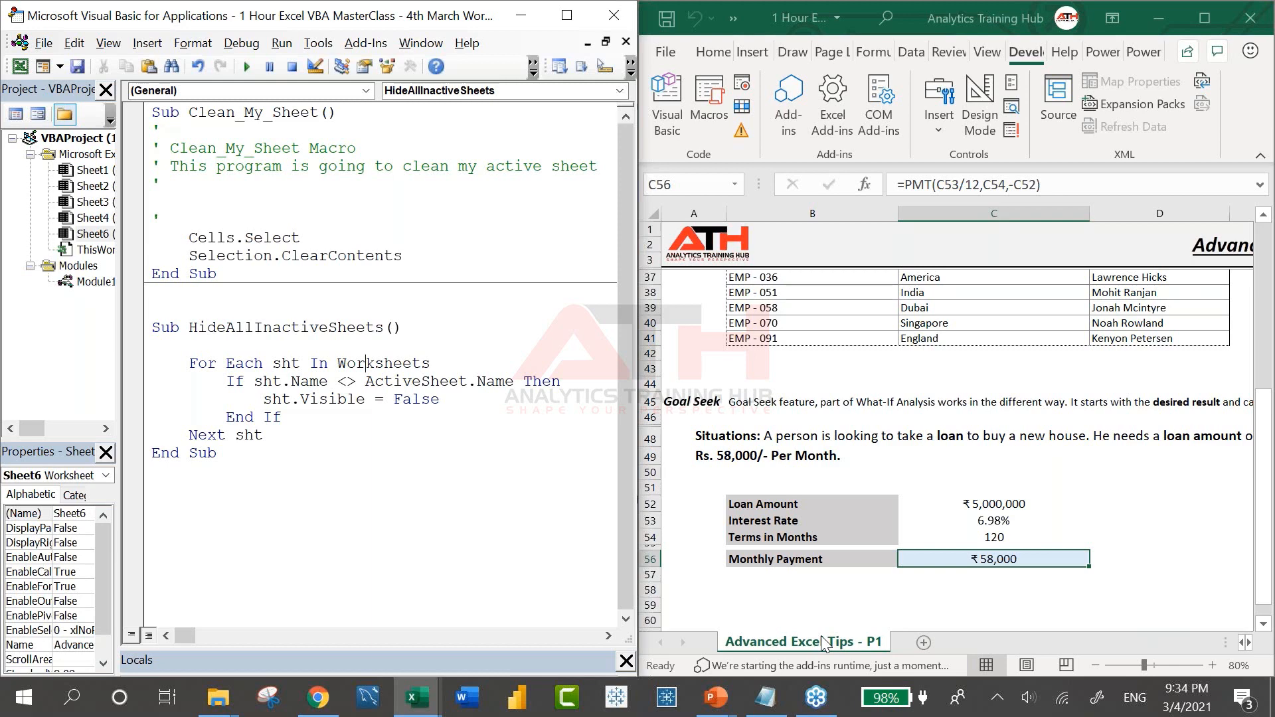
Maximize the workbook, scroll down to the Goal Seek loan table, then return to the VBA editor
click(1206, 24)
right_click(698, 393)
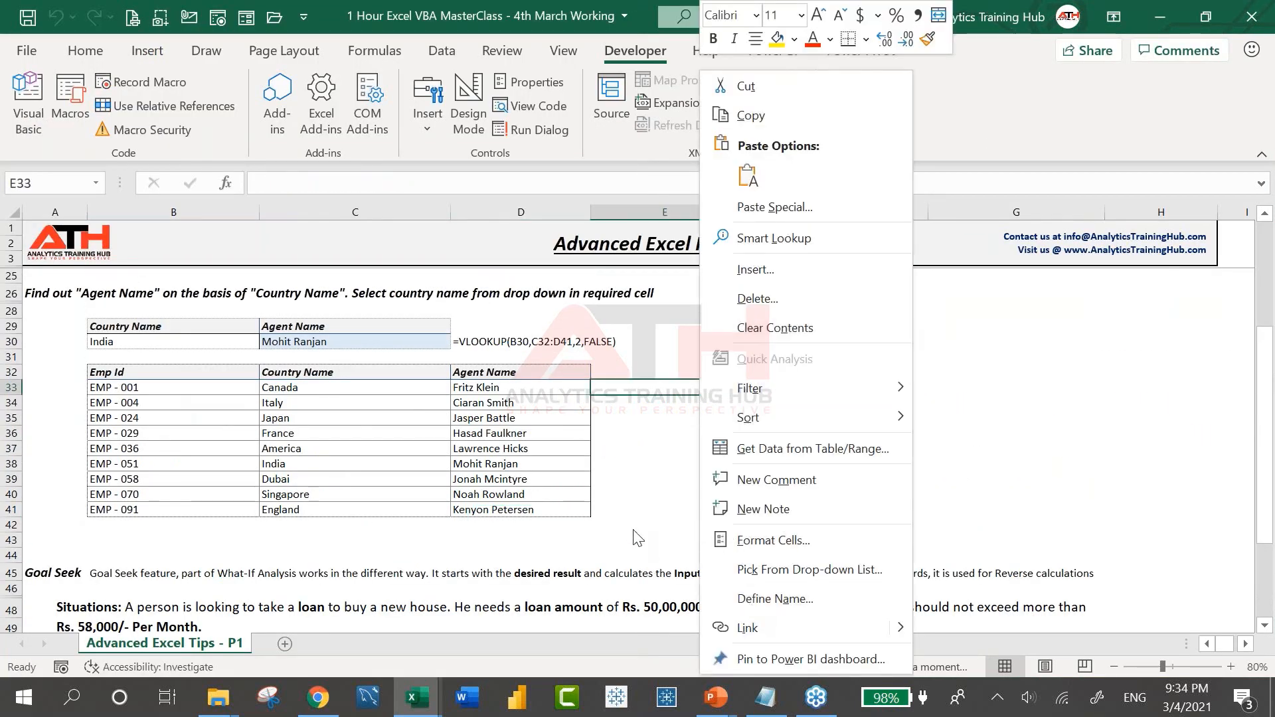
key(Escape)
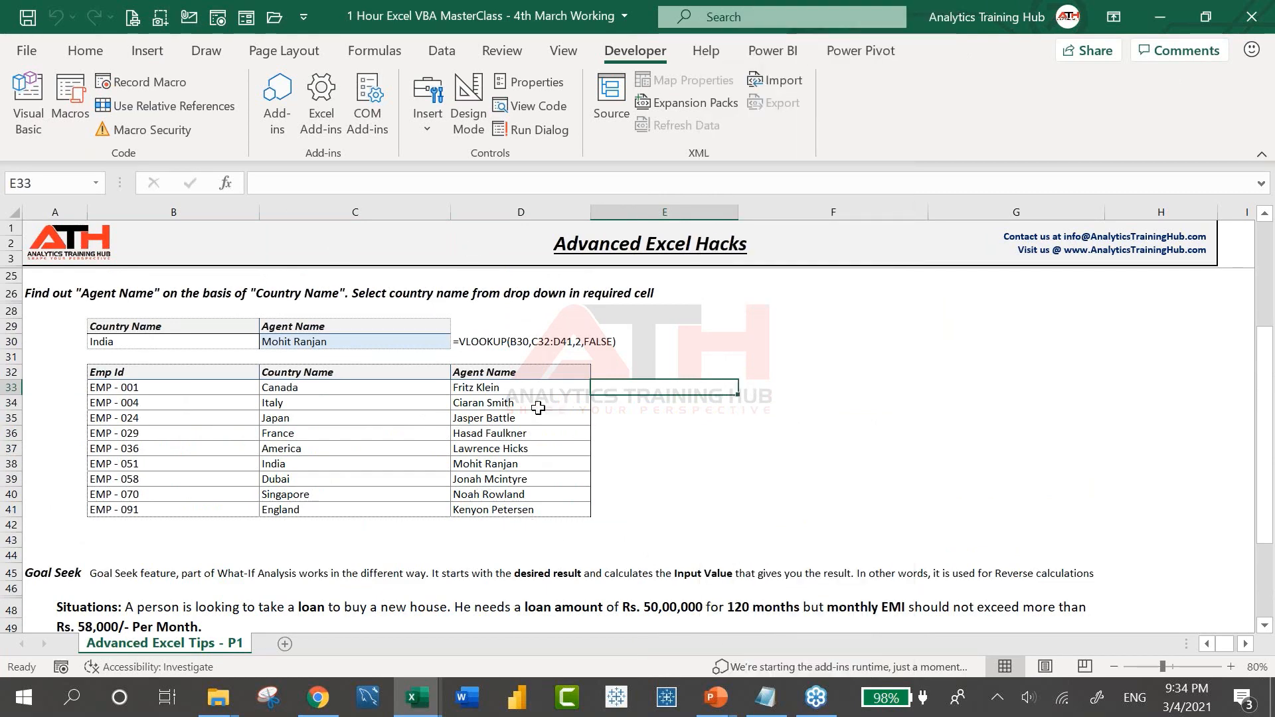
scroll(281, 518, down, 4)
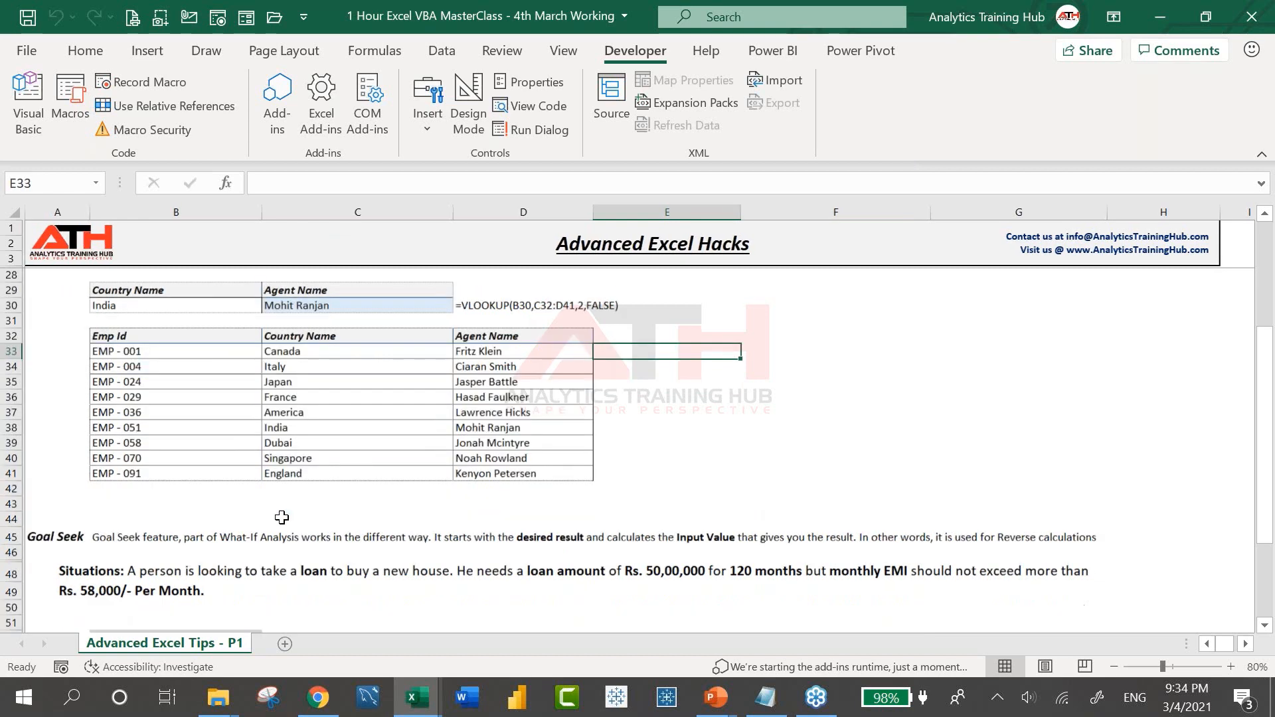
scroll(281, 517, down, 3)
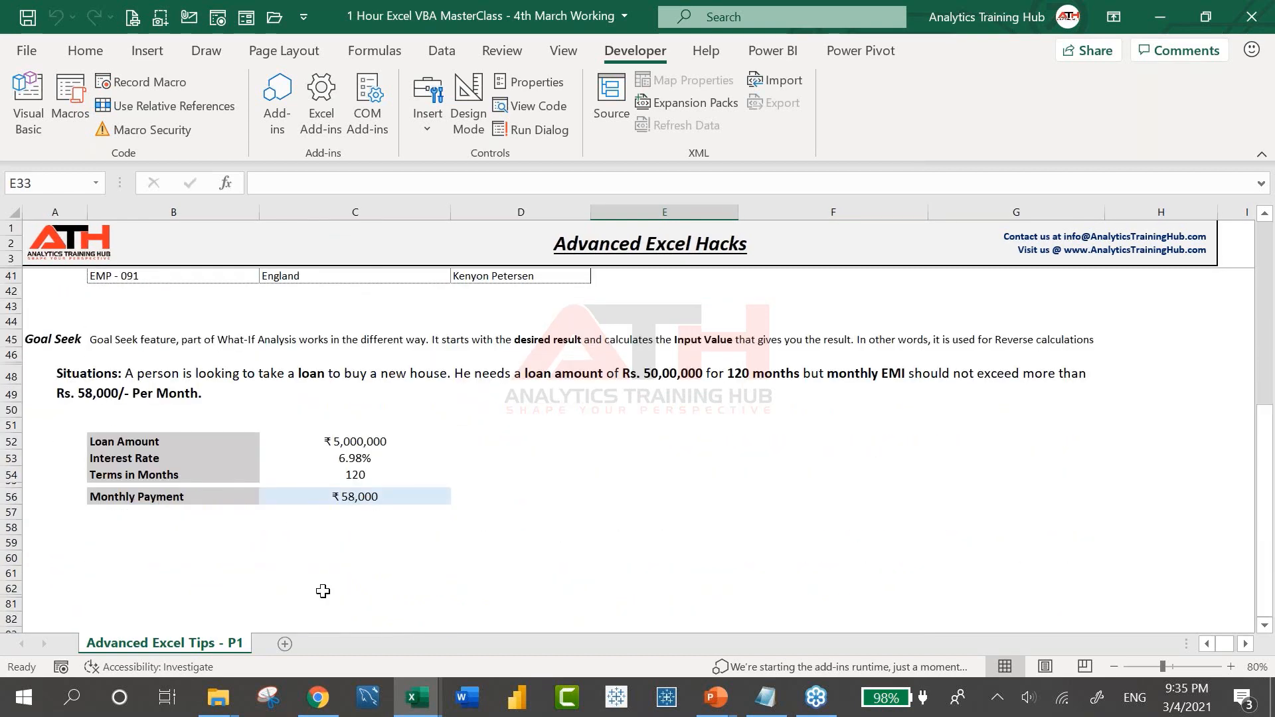
scroll(322, 591, up, 1)
scroll(323, 591, down, 2)
key(alt+Tab)
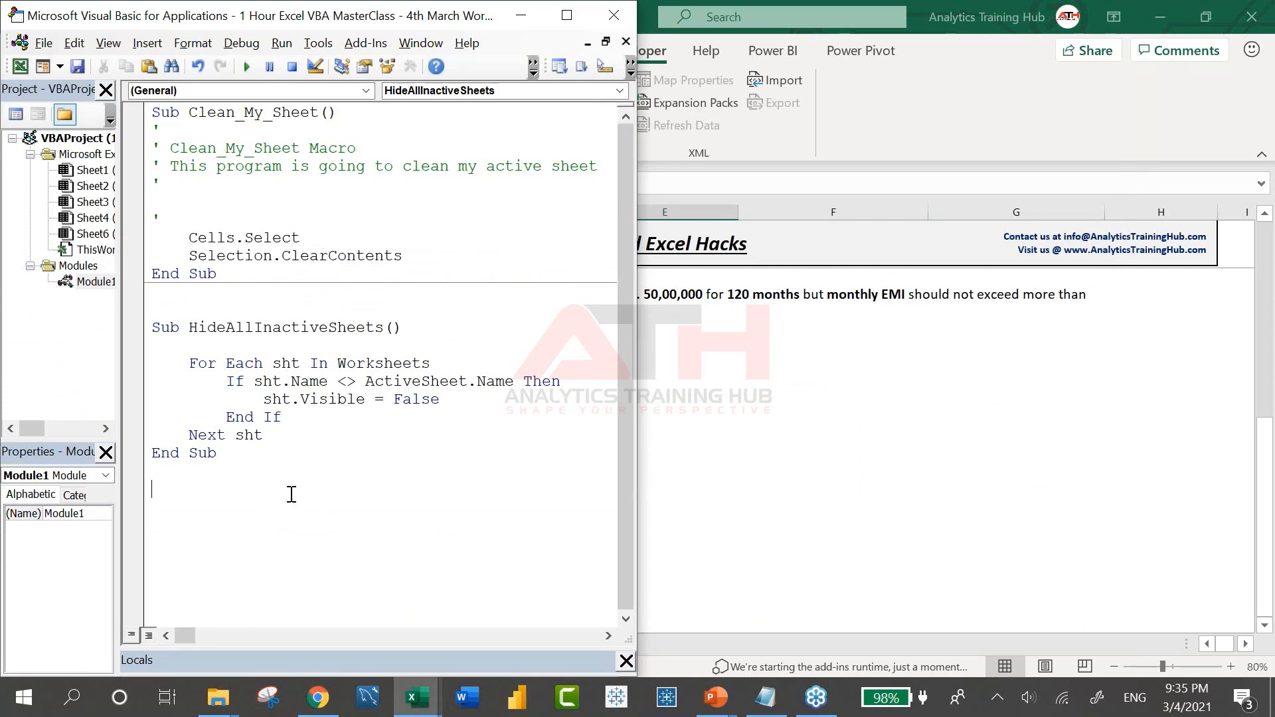
Discard a half-typed Function line and cancel a trial =multim formula in C81
text(Function)
key(alt+F11)
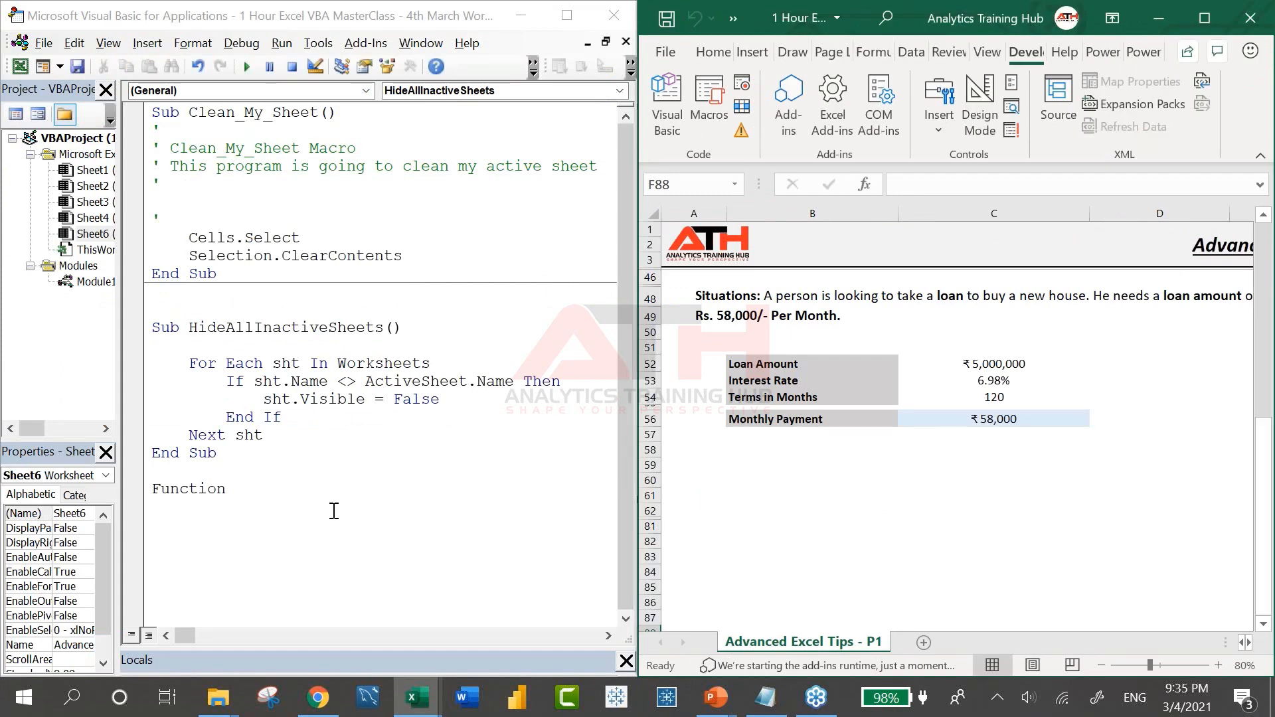
click(292, 491)
text(Mu)
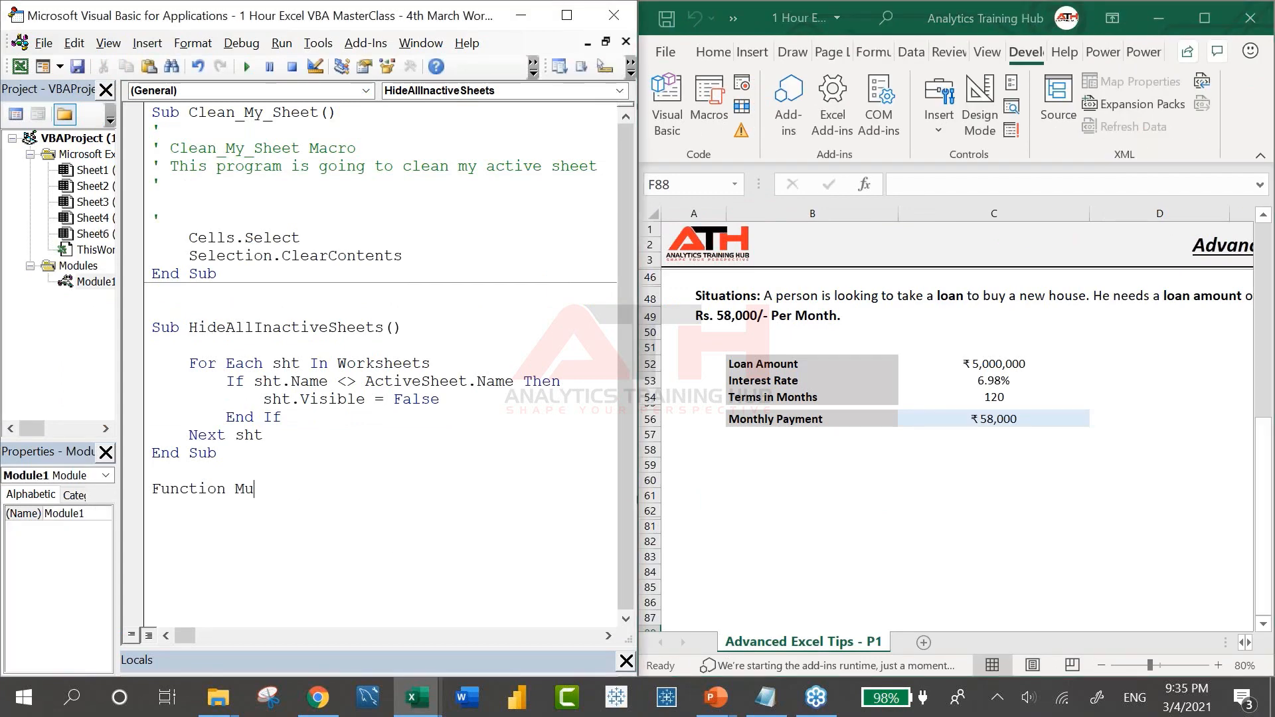
key(BackSpace)
key(shift+Home)
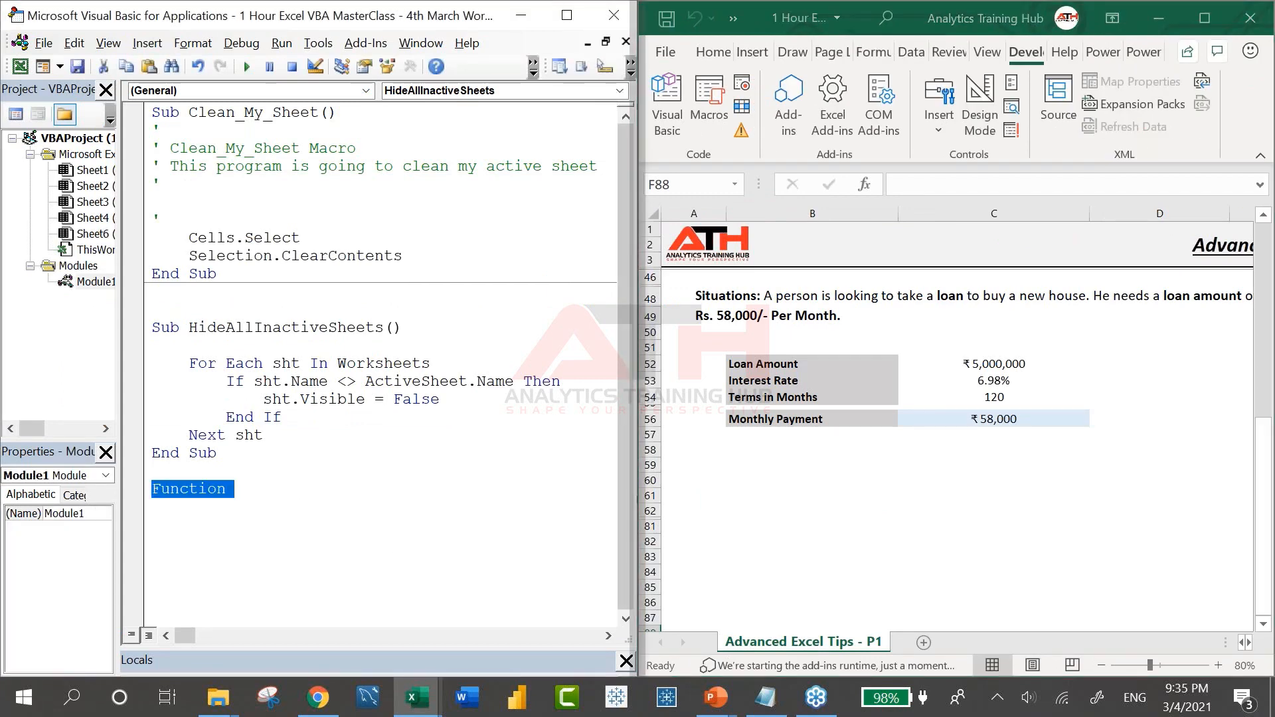
key(BackSpace)
click(939, 527)
text(=multim)
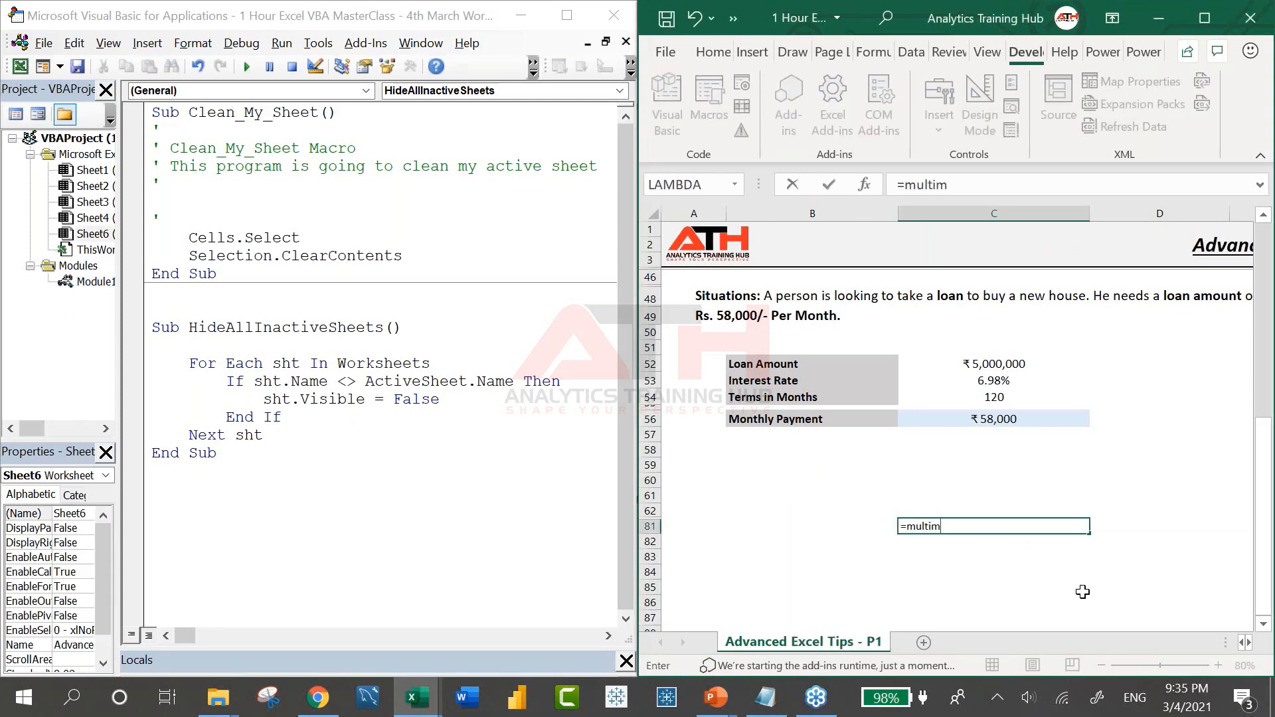
key(Escape)
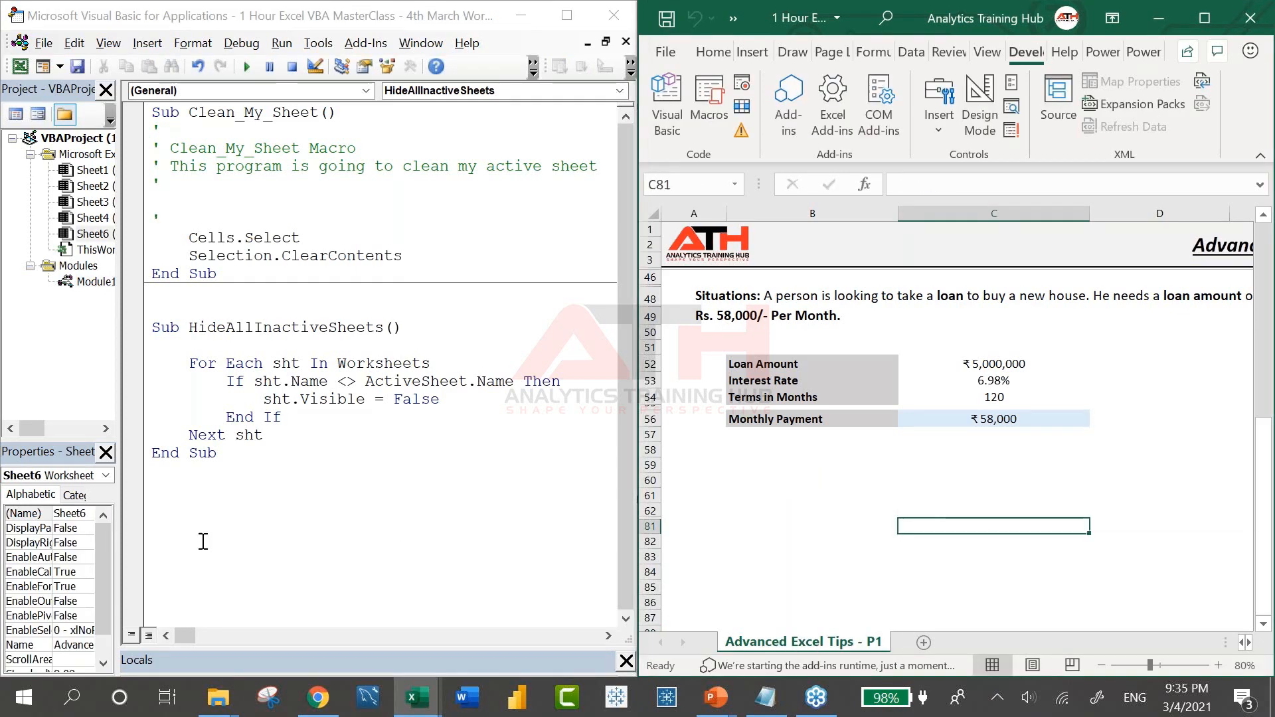
Write Function MultiMe(arg1) with the body MultiMe = arg1 * arg1
click(237, 527)
text(Function Mu)
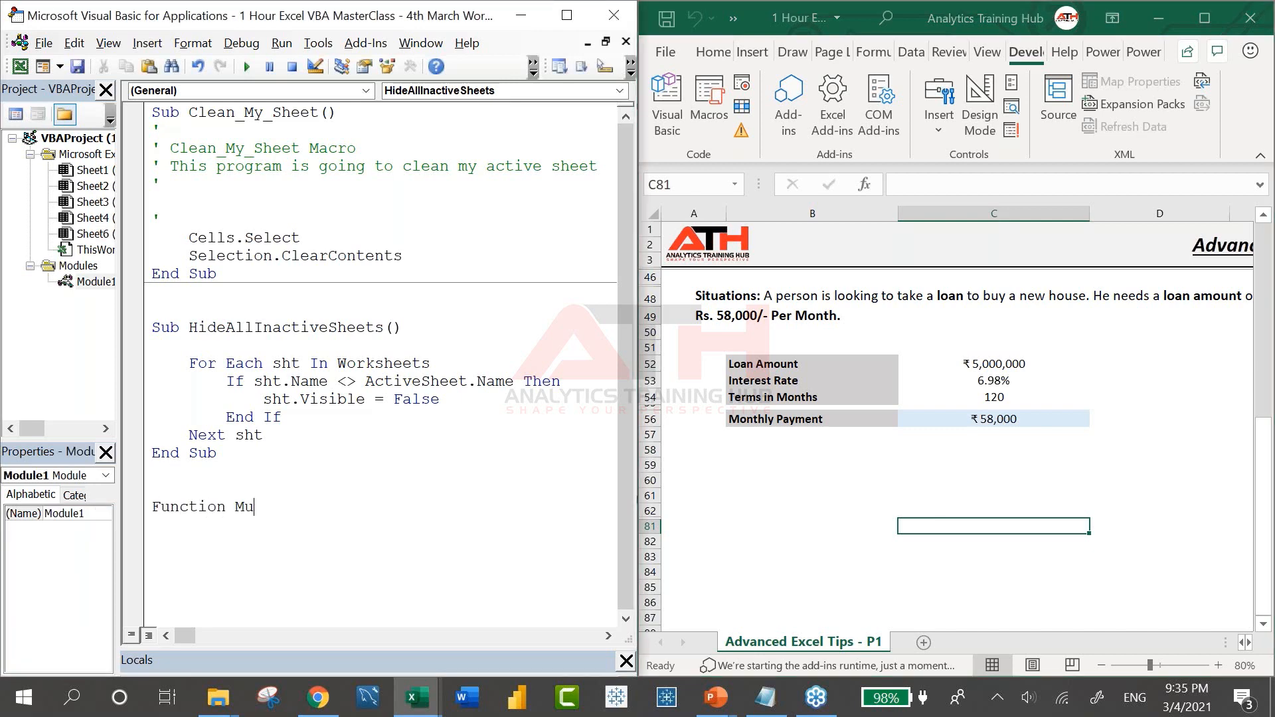
text(ltiMe(arg1))
key(Return)
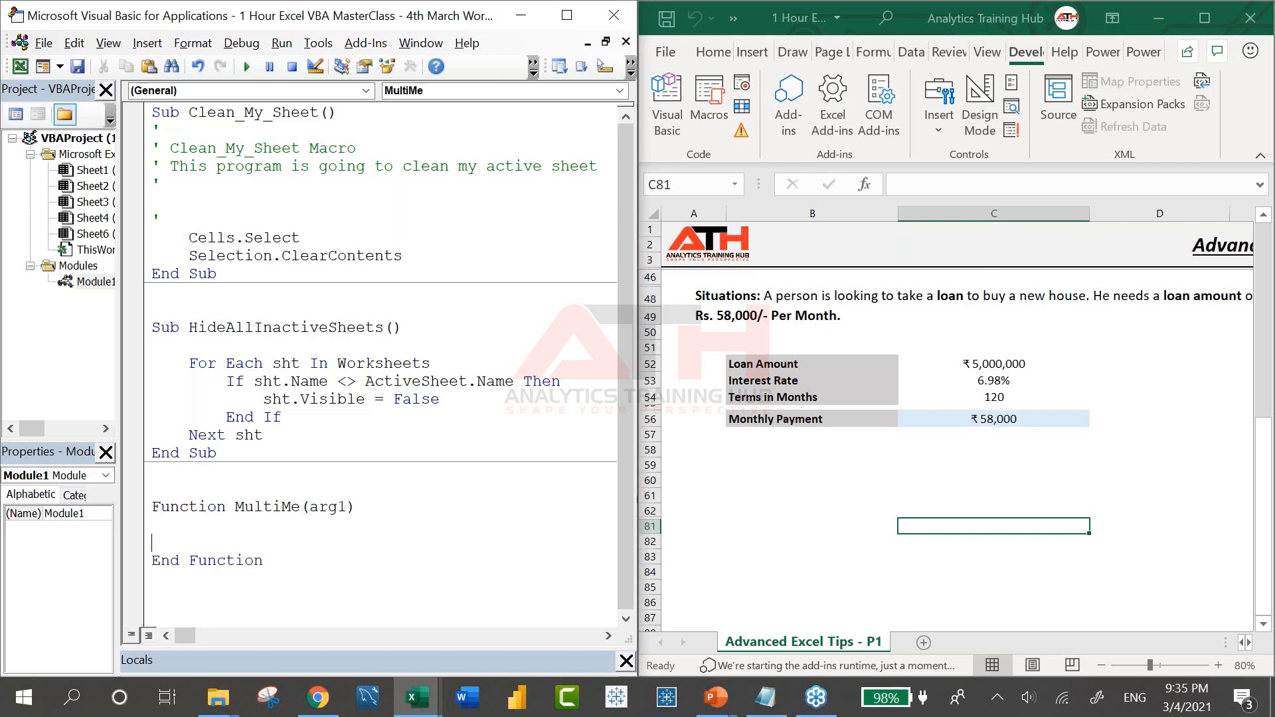
text(MultiMe = arg1 * arg)
key(BackSpace)
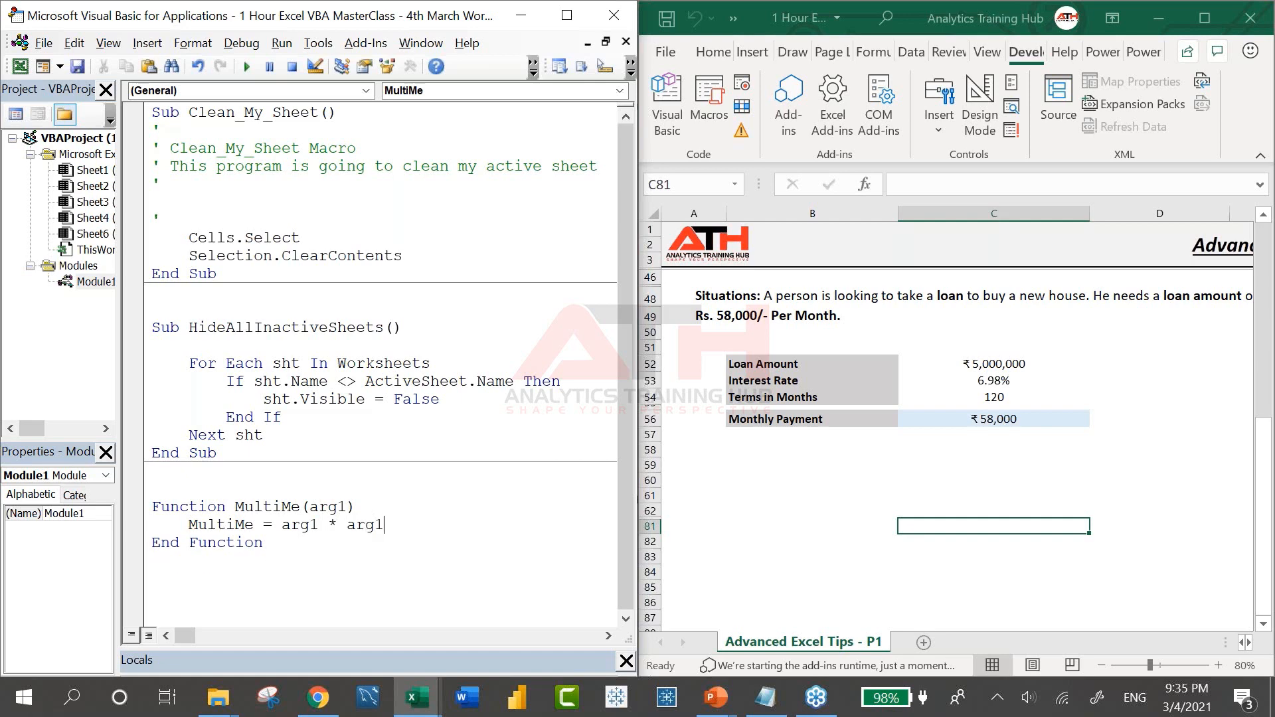
Enter =MultiMe(5) in B82 to get 25, then switch to the agenda slide show
click(837, 540)
text(=multim)
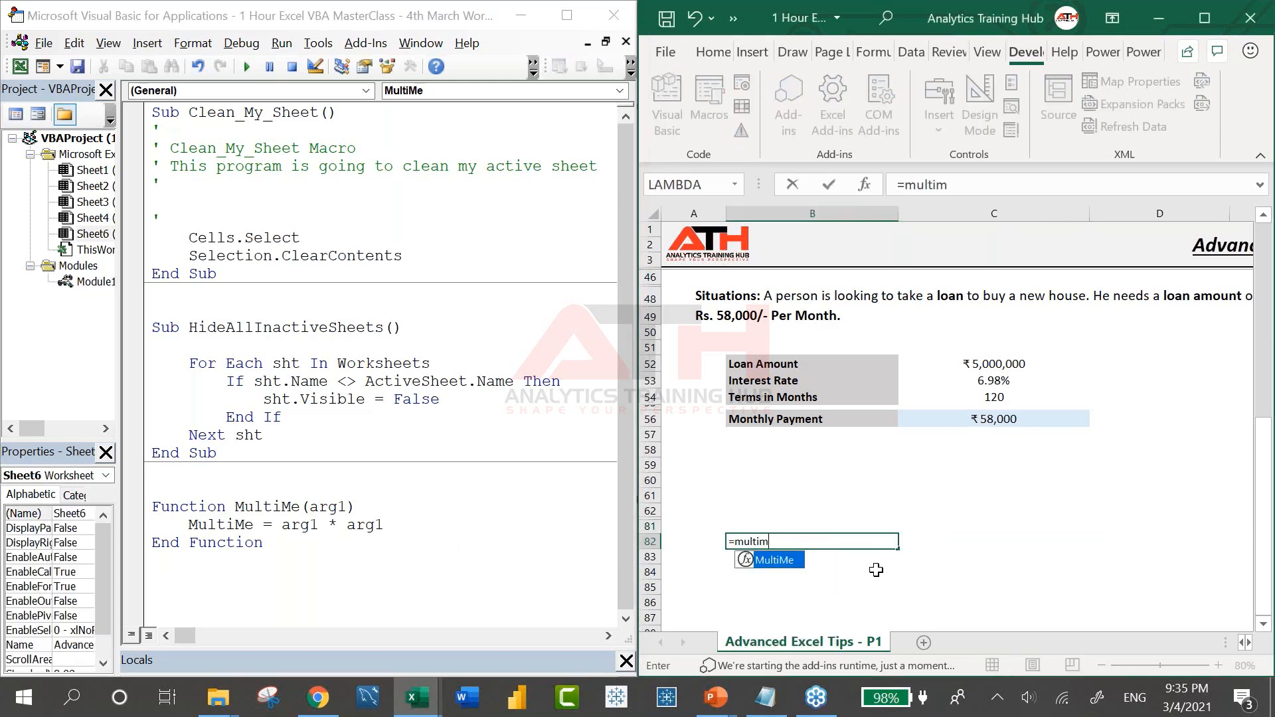
double_click(781, 563)
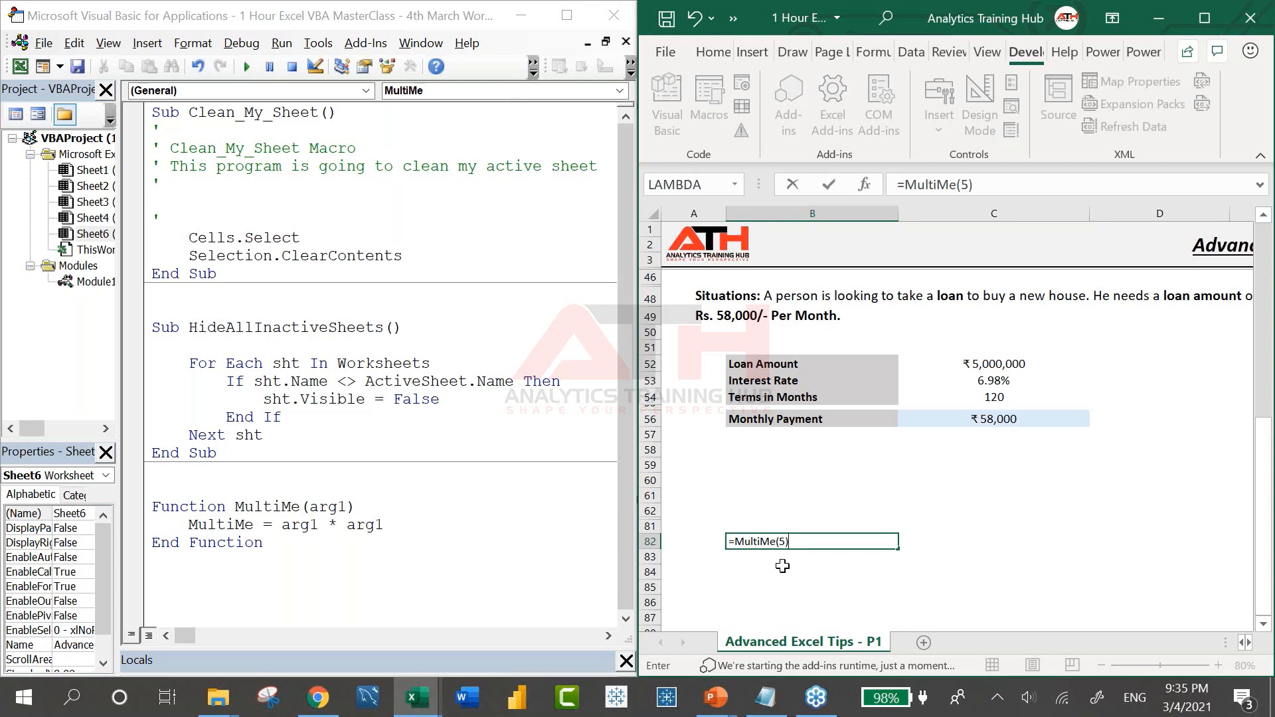
text(5))
key(Return)
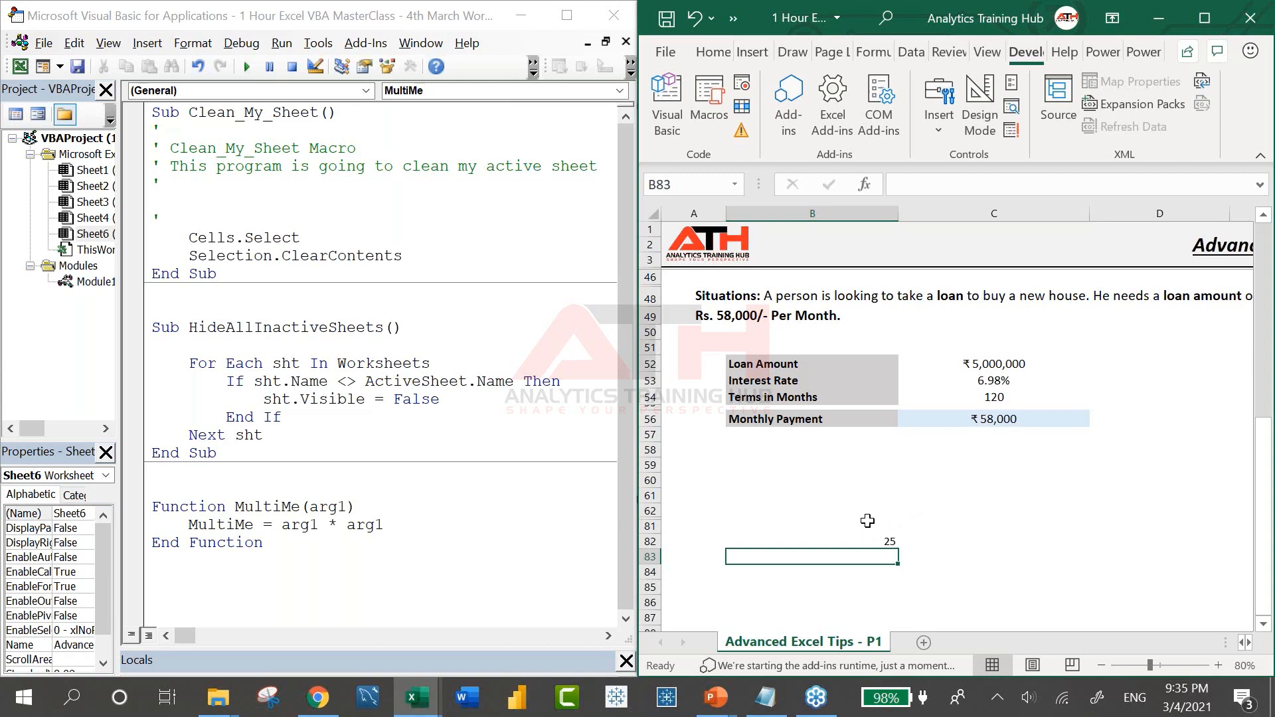
key(alt+Tab)
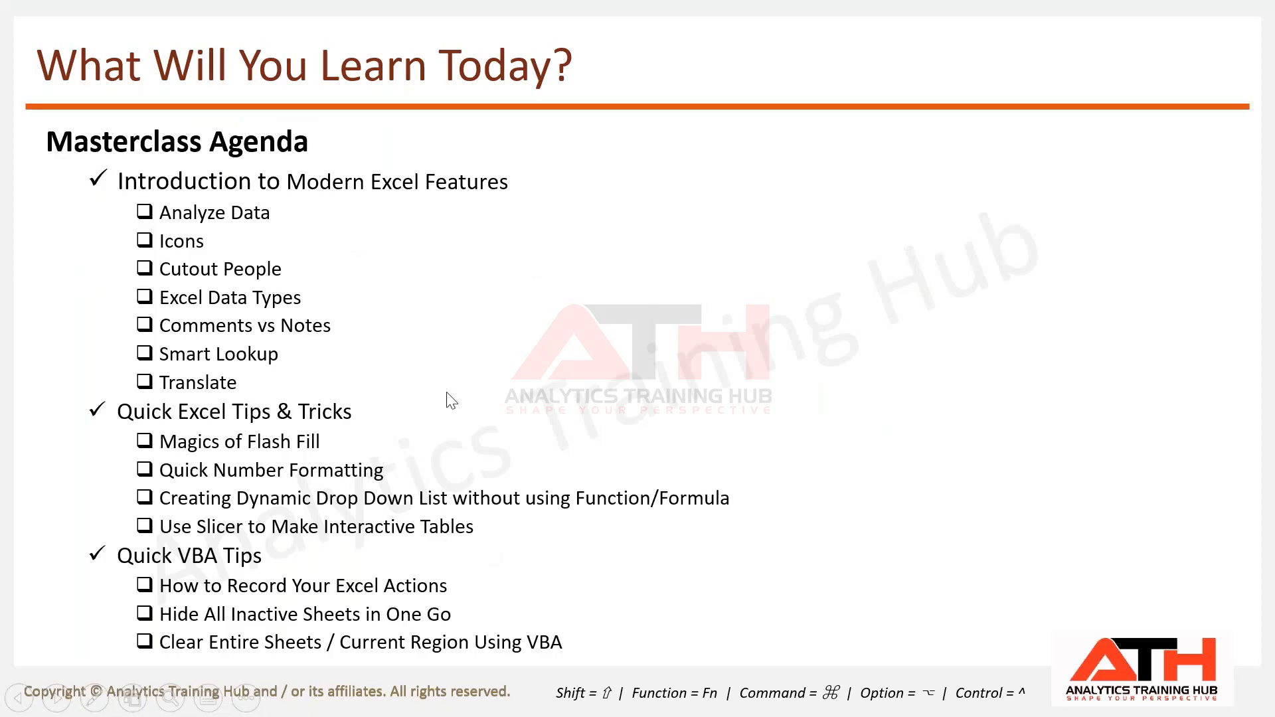